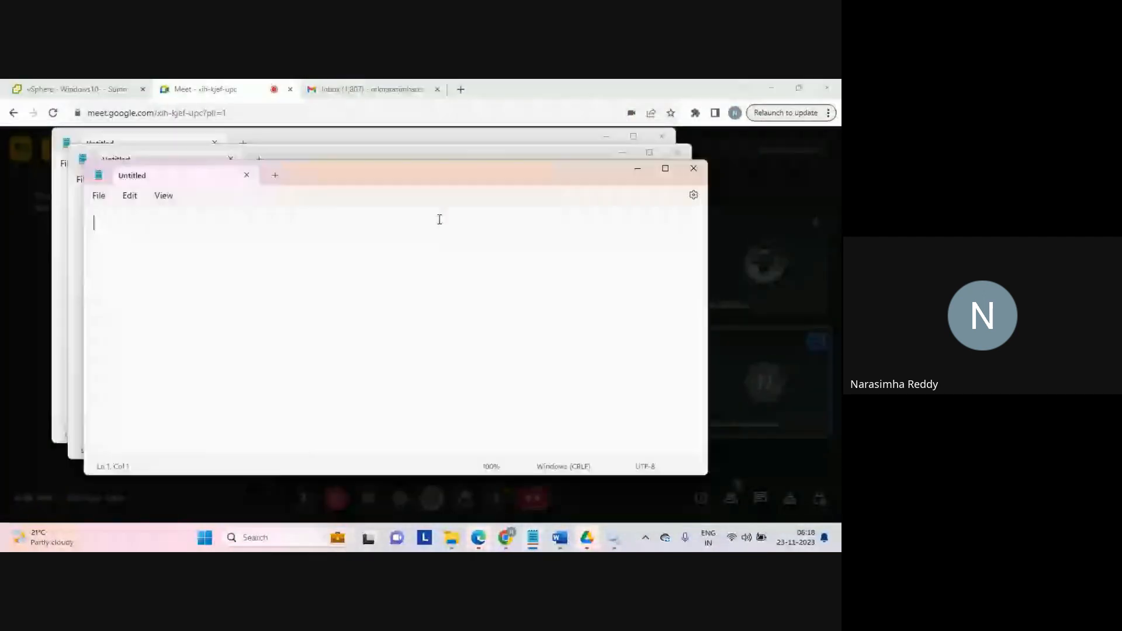
# Step: Start the notes in the untitled Notepad window with the heading 'normalizer:' followed by a blank line
pyautogui.click(679, 152)
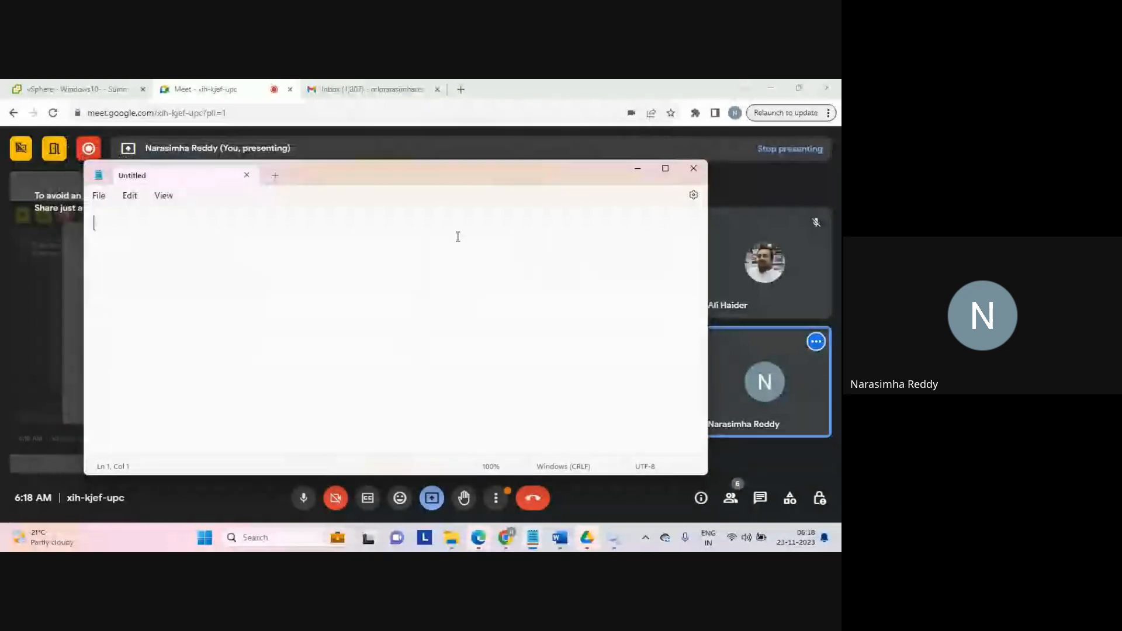
pyautogui.write('no')
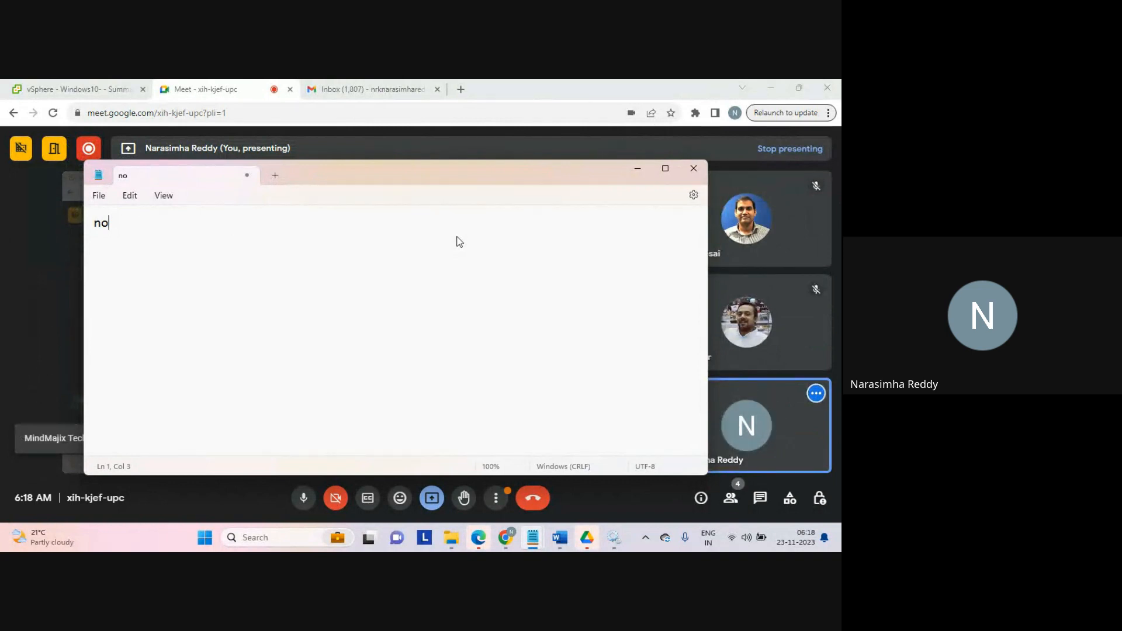
pyautogui.write('rmalizer:')
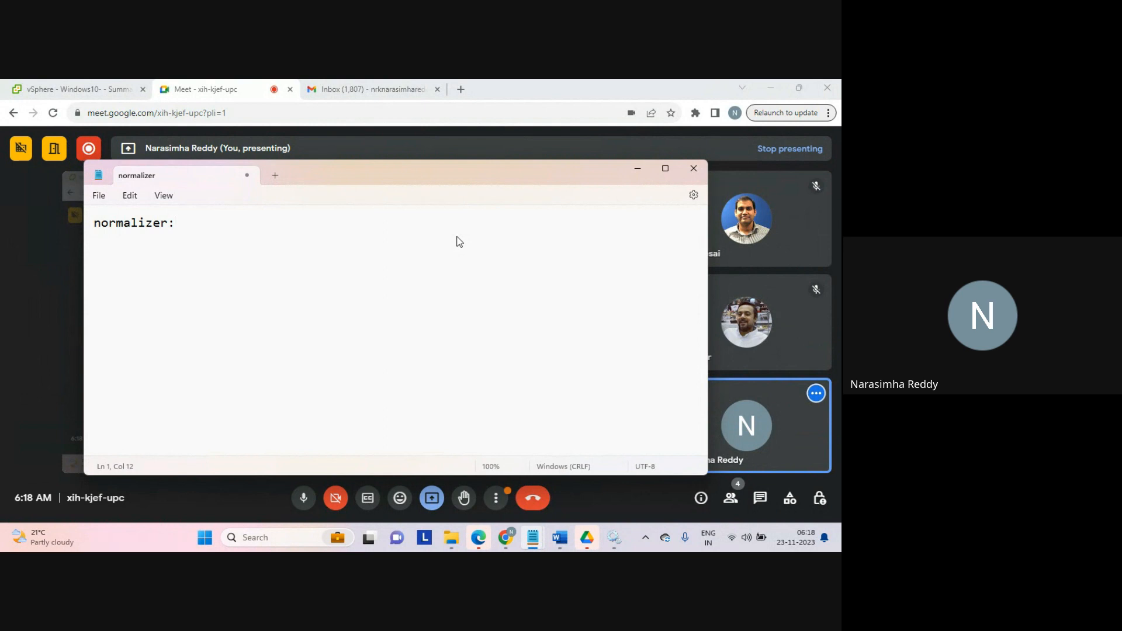
pyautogui.press('Return')
pyautogui.press('Return')
# Step: List 'for transpose', 'pivot' and 'rotation...' on separate lines below the heading, then leave a blank line
pyautogui.write('for transpose ')
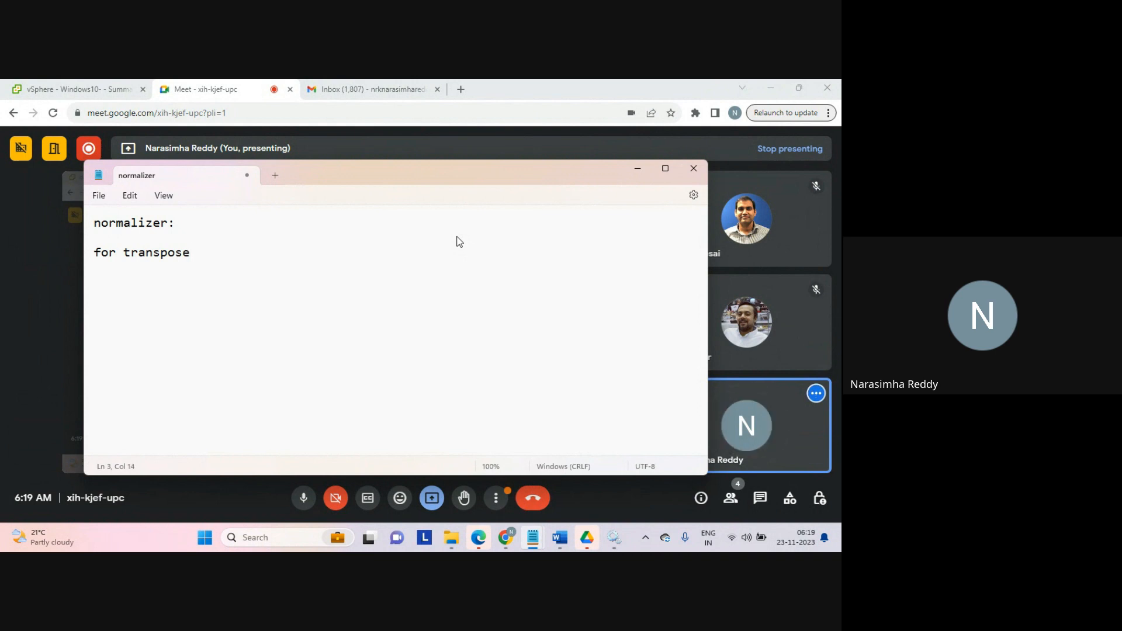
pyautogui.write('pivot')
pyautogui.press('Return')
pyautogui.write('r')
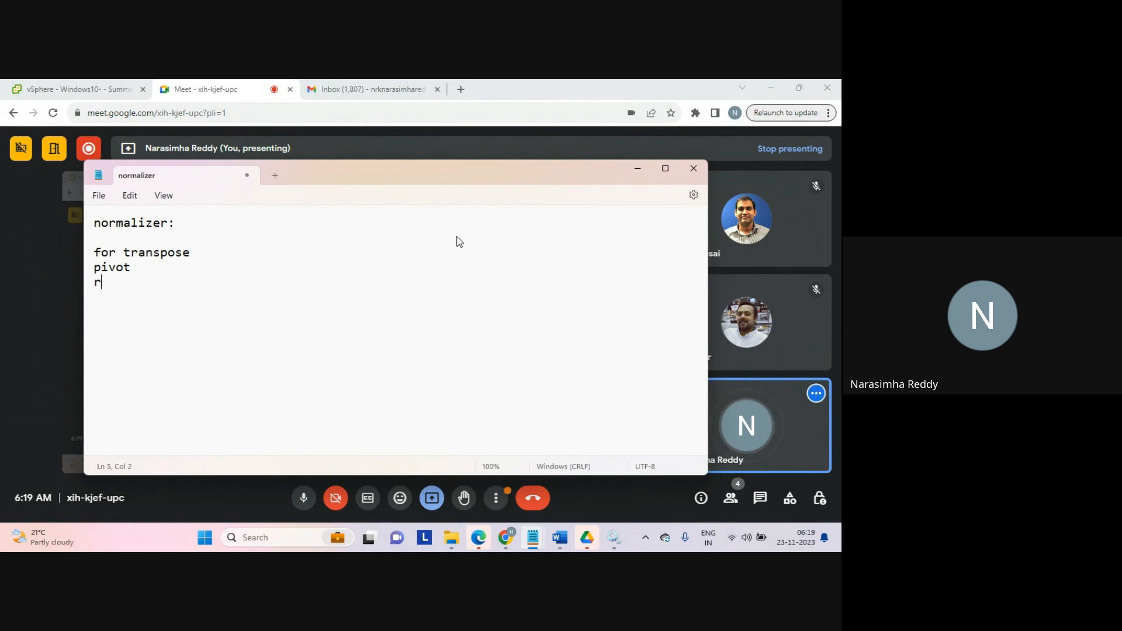
pyautogui.write('otation')
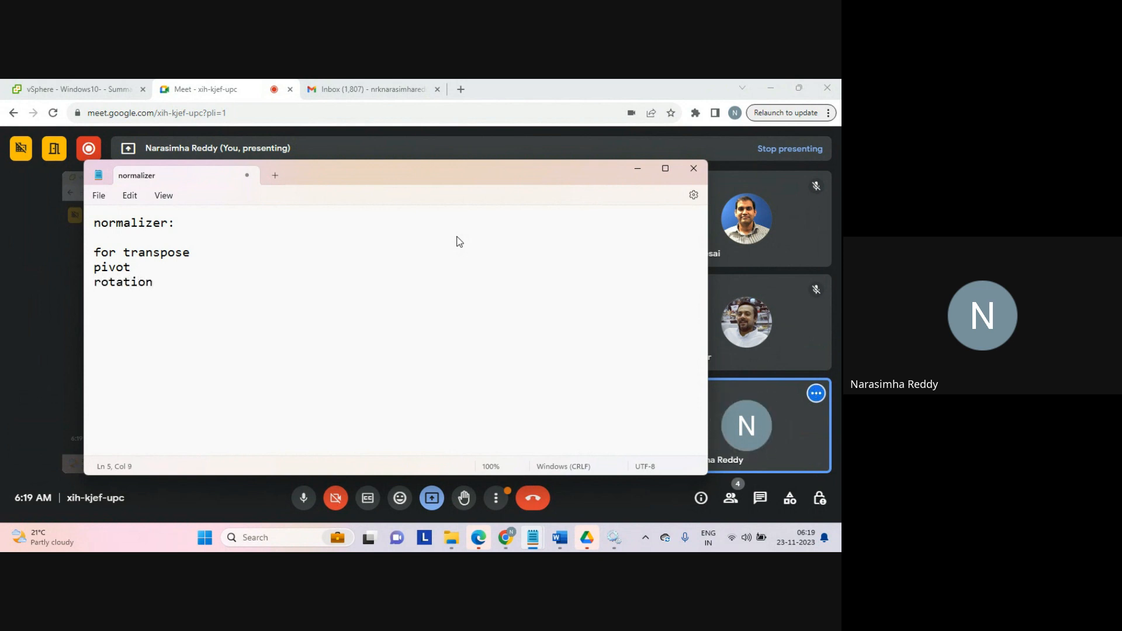
pyautogui.write('...')
pyautogui.press('Return')
pyautogui.press('Return')
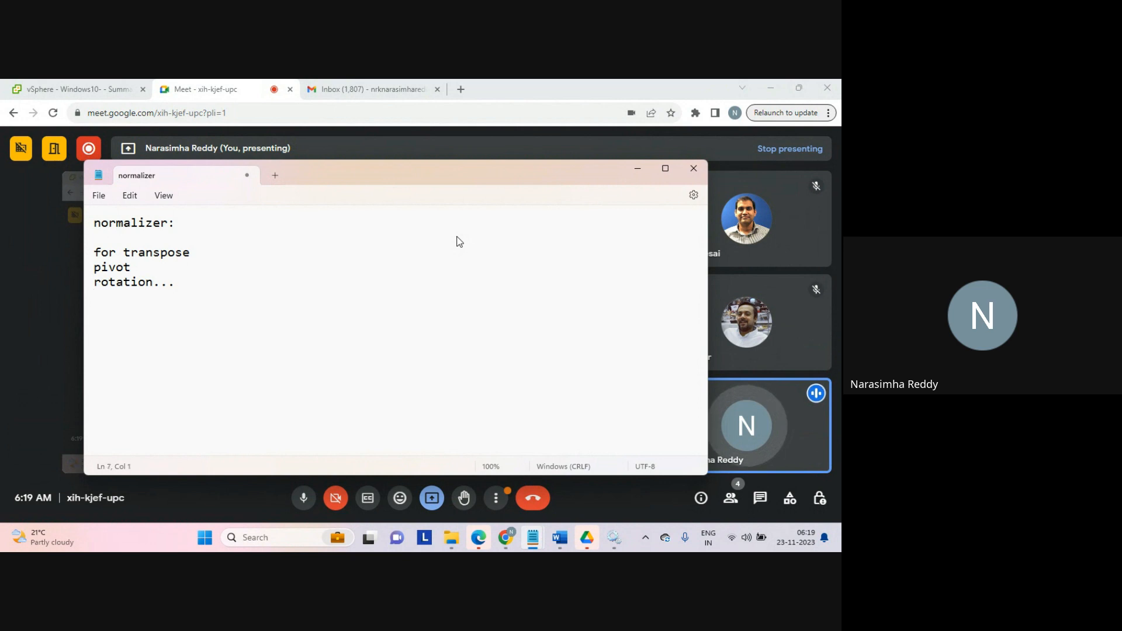
# Step: Write the line 'columns=========>rows...' followed by a blank line
pyautogui.write('colum')
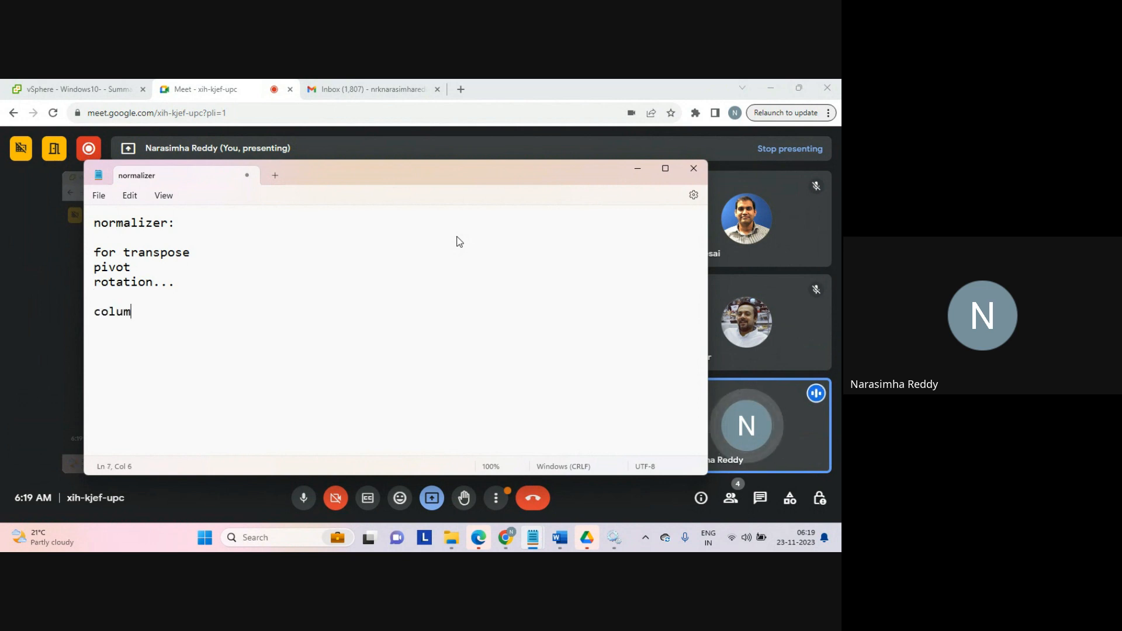
pyautogui.write('ns=')
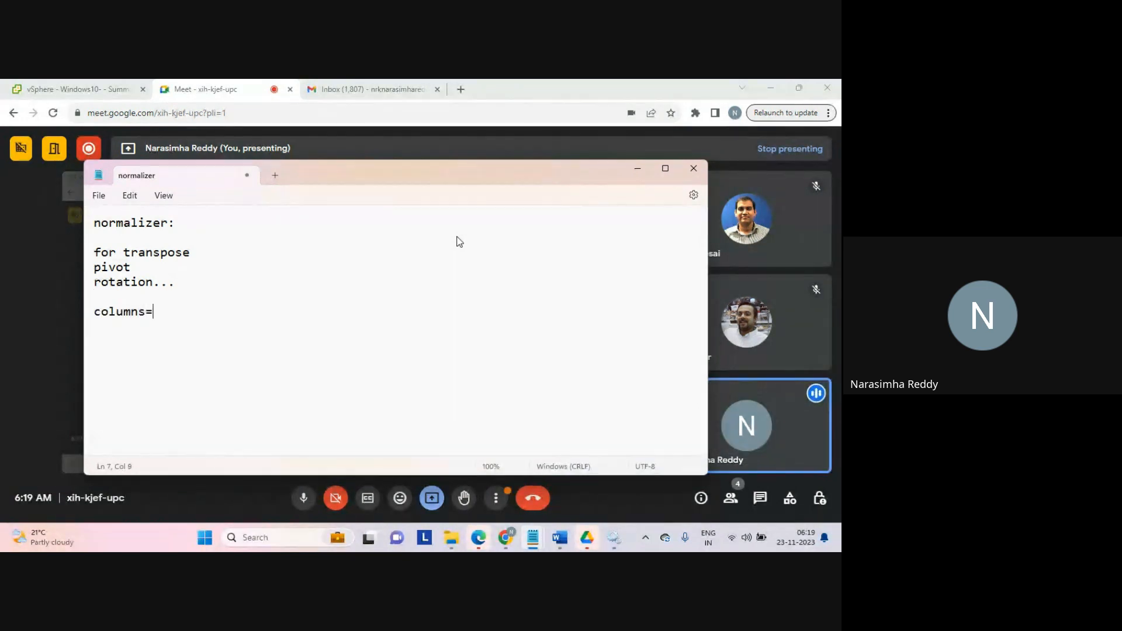
pyautogui.write('========>rows')
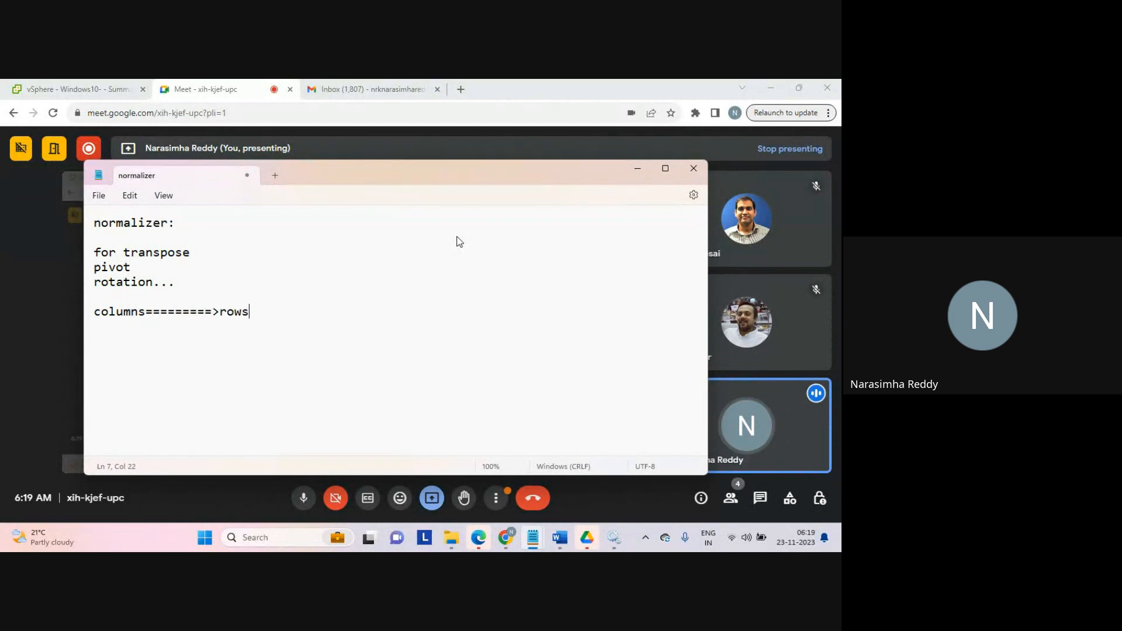
pyautogui.write('...')
pyautogui.press('Return')
pyautogui.press('Return')
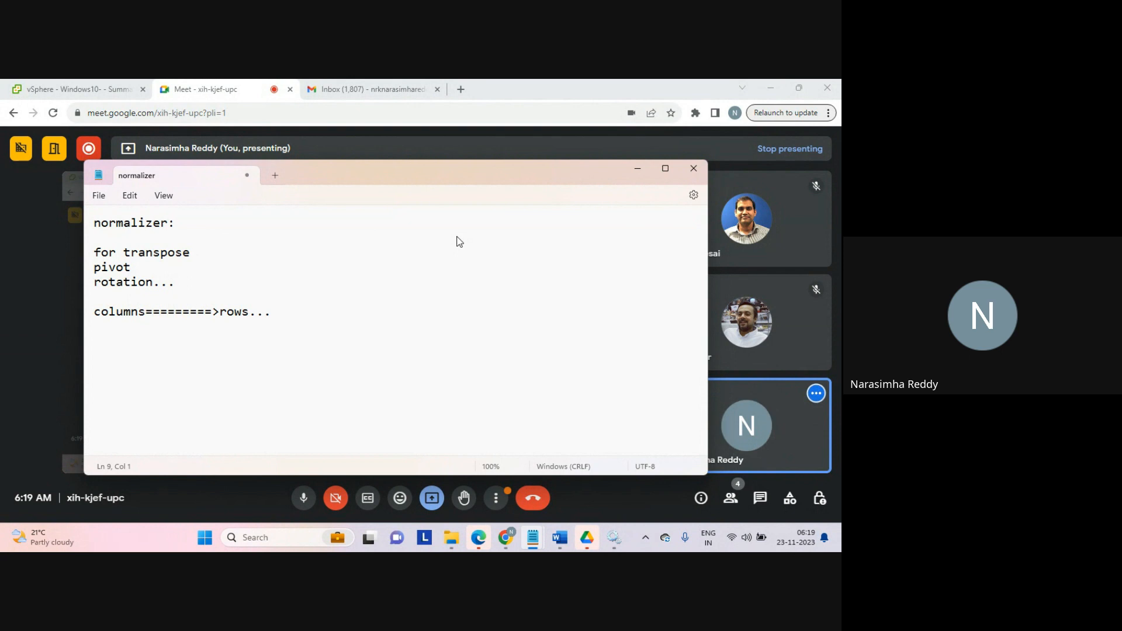
# Step: Start the next line with the words 'with occurs', correcting the mistyped word
pyautogui.write('wiyh')
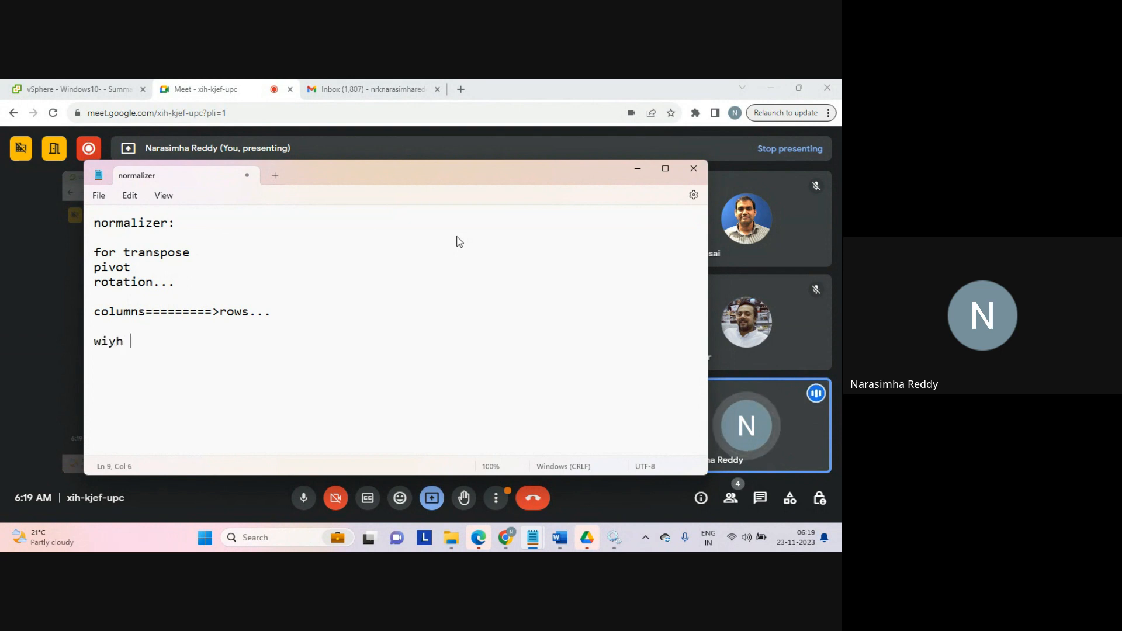
pyautogui.press('BackSpace')
pyautogui.press('BackSpace')
pyautogui.press('BackSpace')
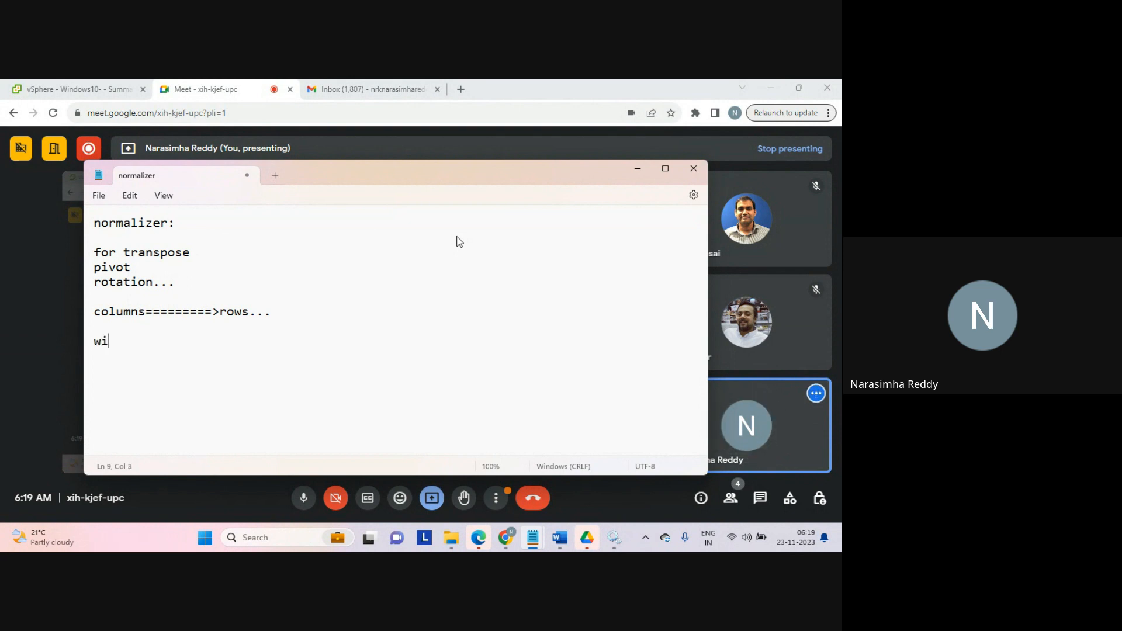
pyautogui.write('th occurs')
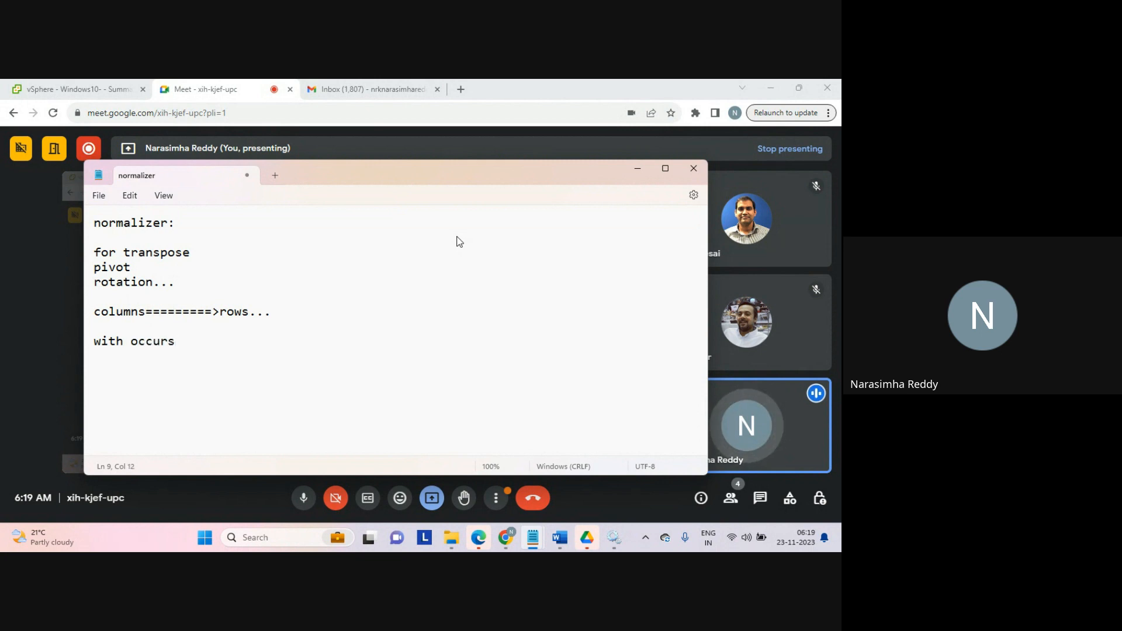
pyautogui.press('Return')
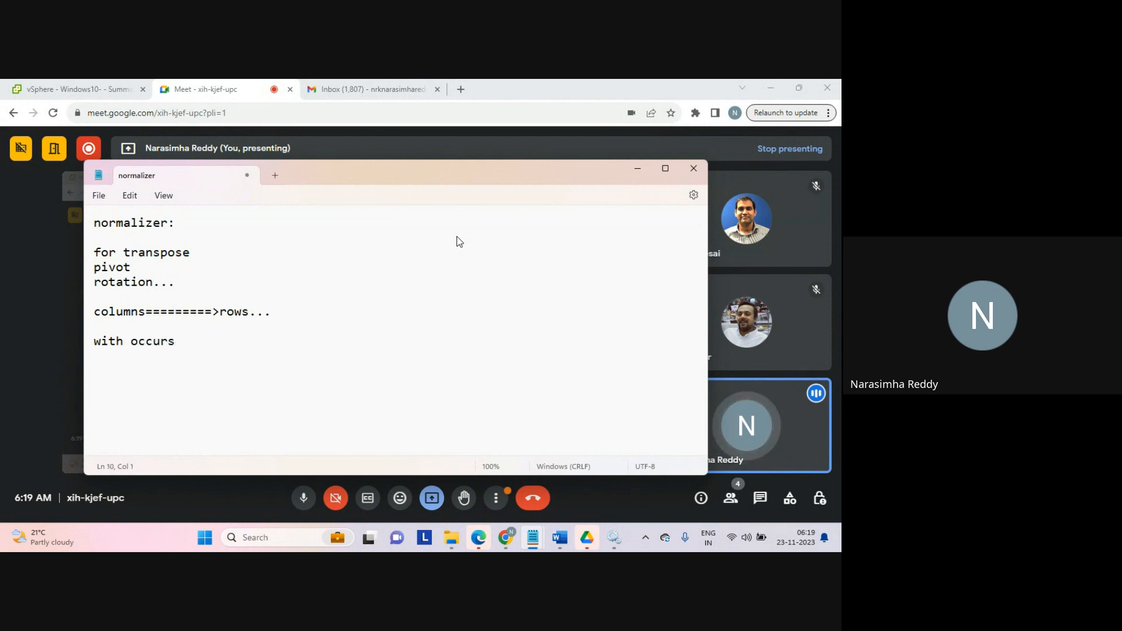
pyautogui.press('BackSpace')
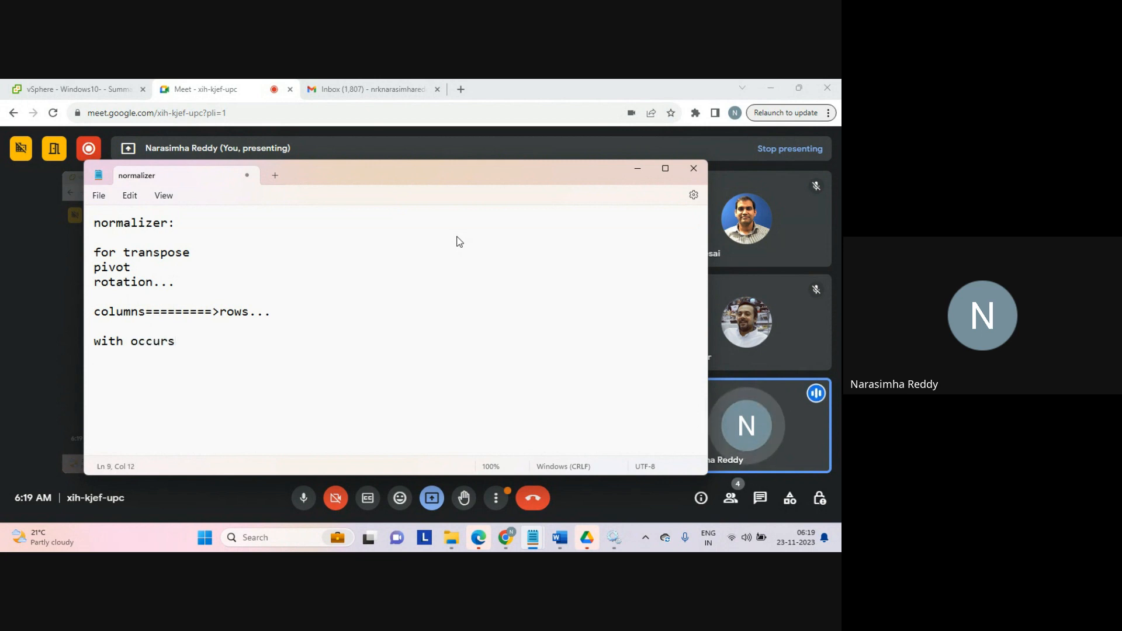
# Step: Complete the line as 'with occurs=1 >1... no rotation...' and add a blank line after it
pyautogui.write('=1 mmd')
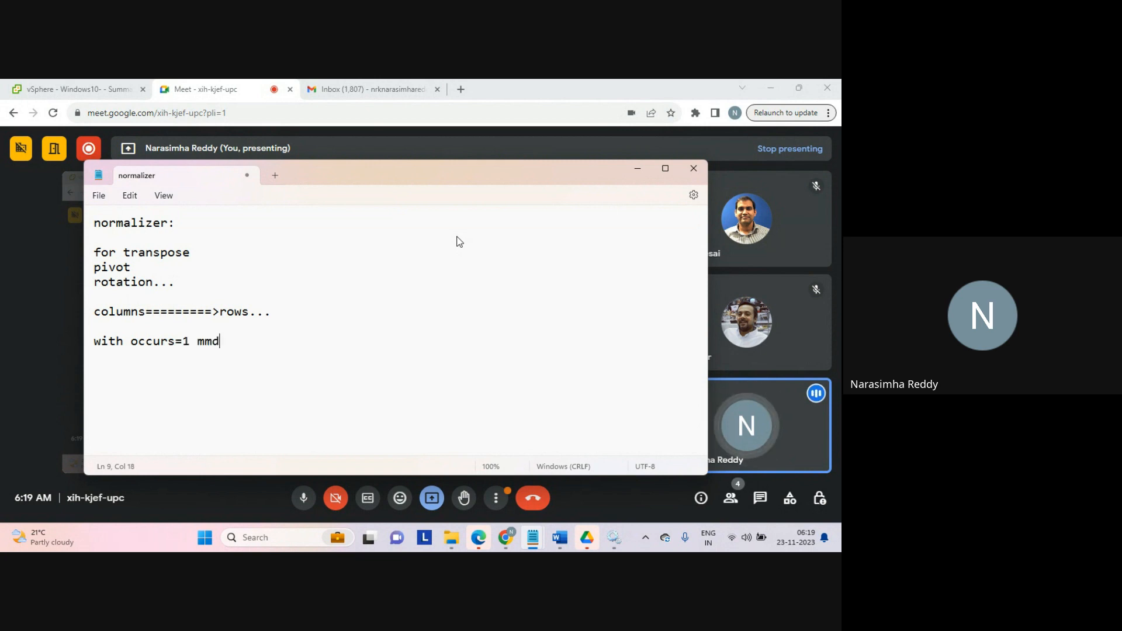
pyautogui.press('BackSpace')
pyautogui.press('BackSpace')
pyautogui.press('BackSpace')
pyautogui.press('BackSpace')
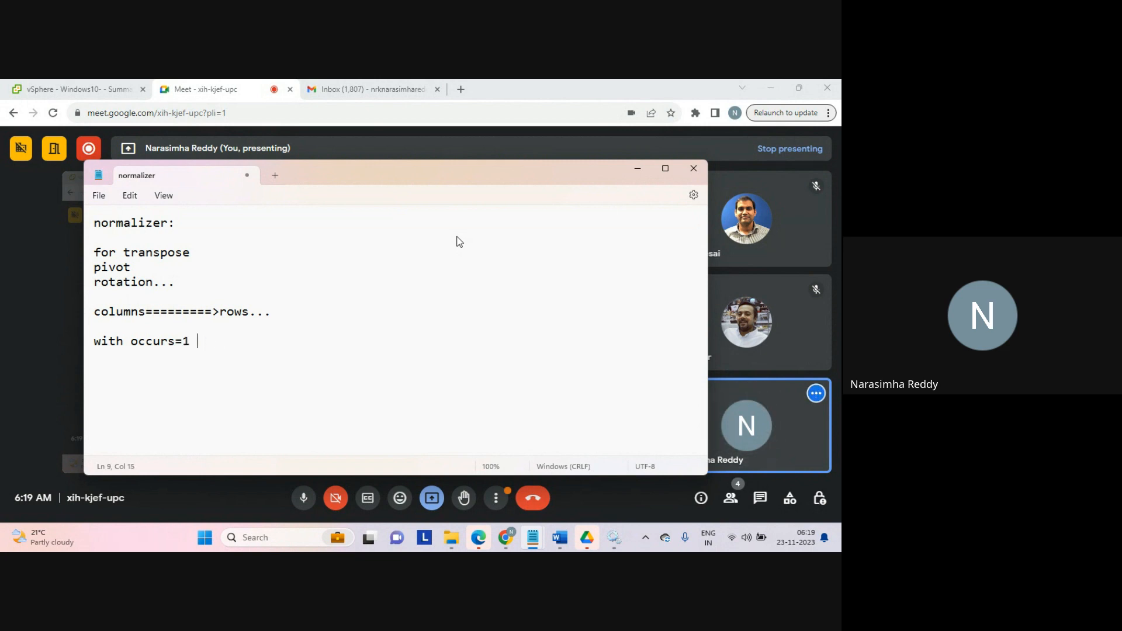
pyautogui.write('>1...')
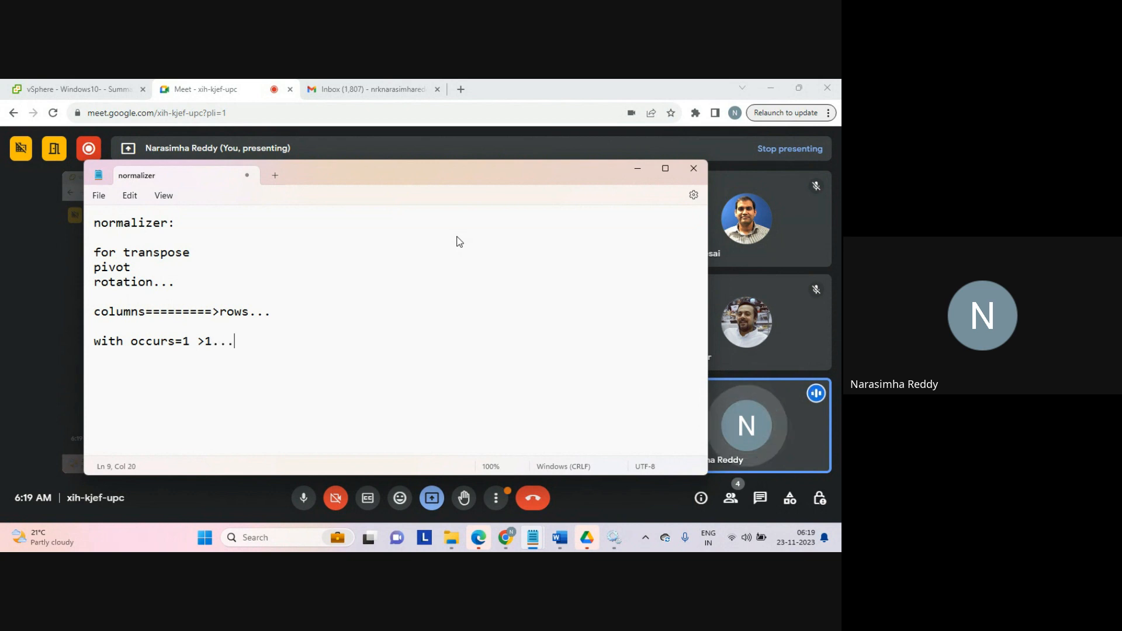
pyautogui.write(' n')
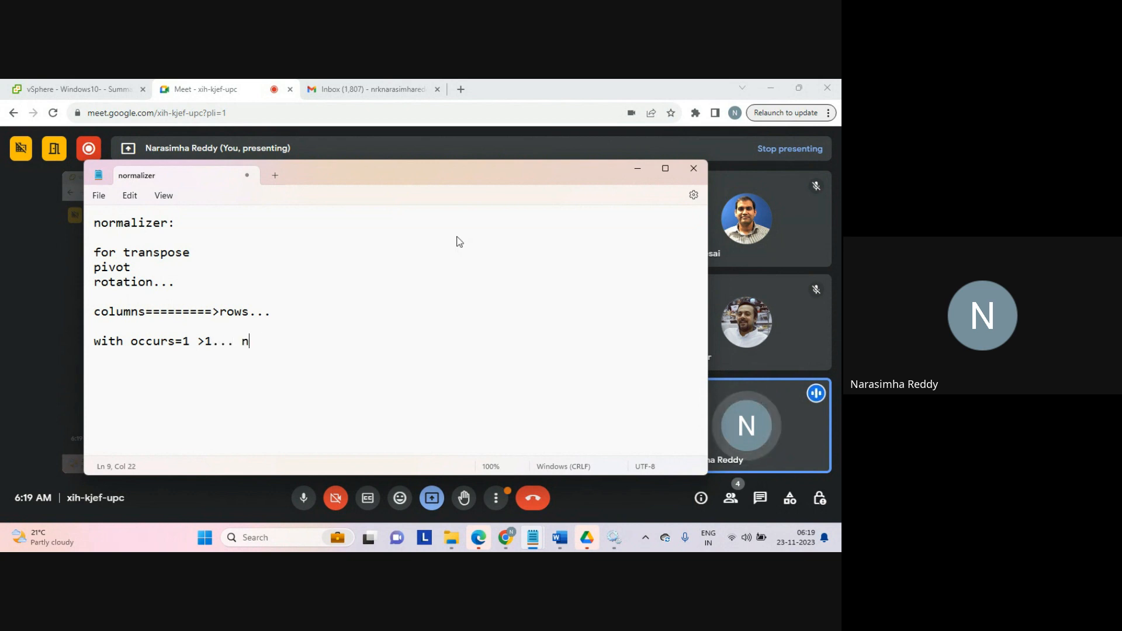
pyautogui.write('o rotatio')
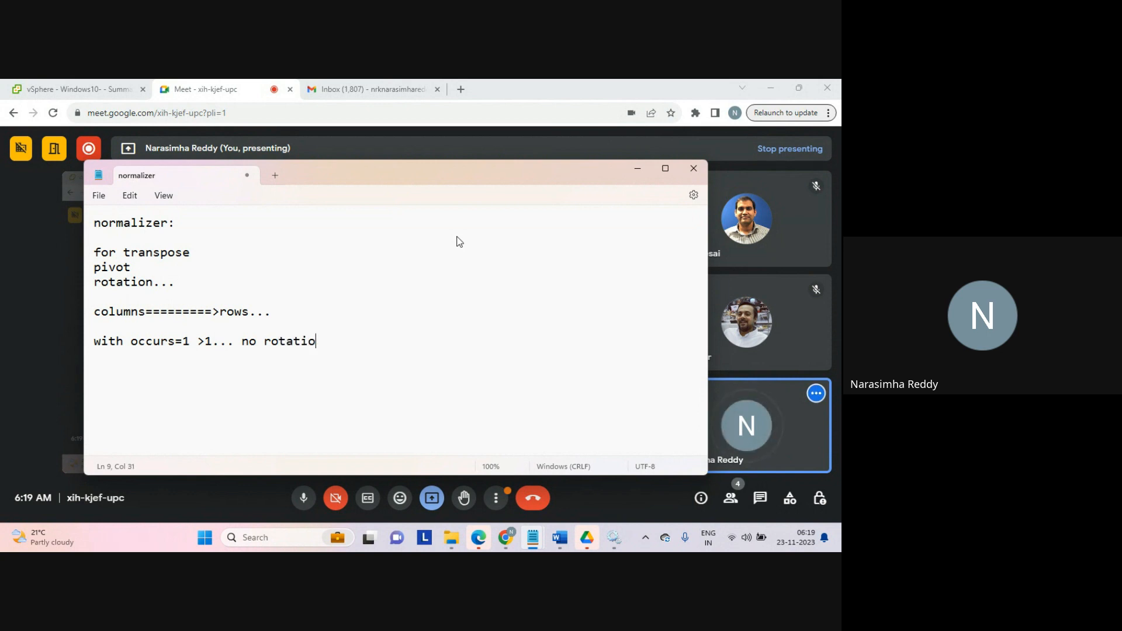
pyautogui.write('n///')
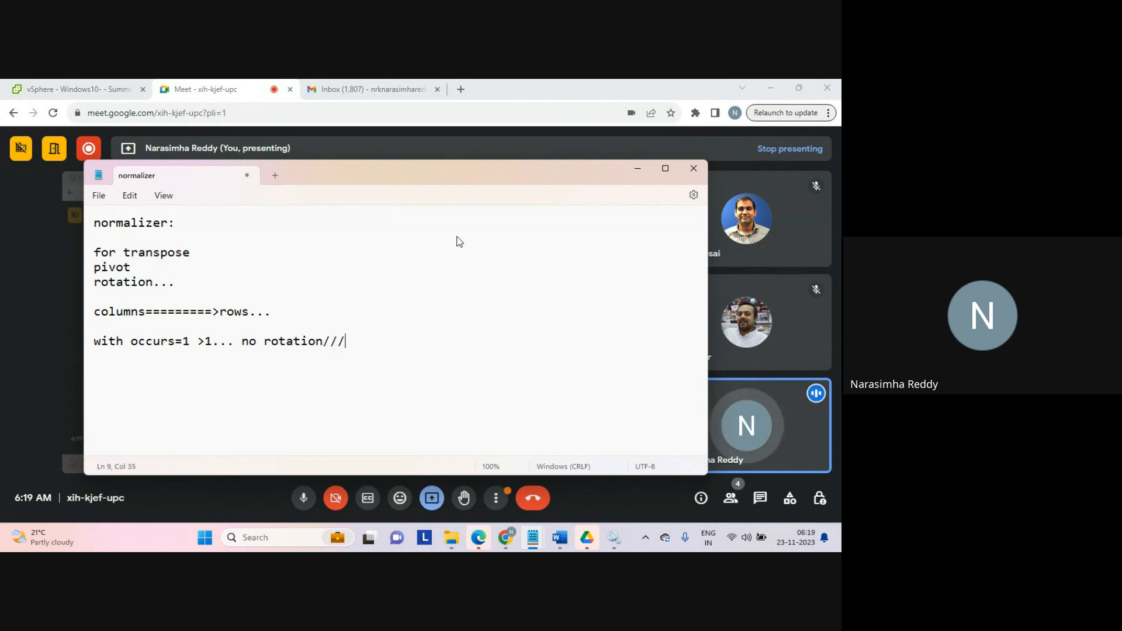
pyautogui.press('BackSpace')
pyautogui.press('BackSpace')
pyautogui.press('BackSpace')
pyautogui.write('.')
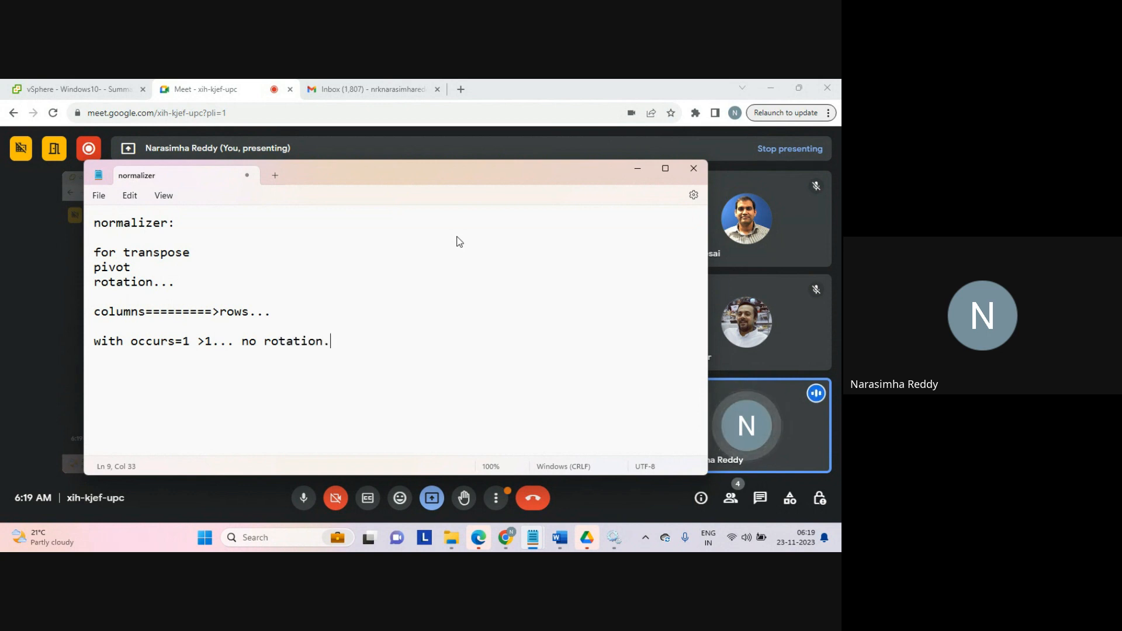
pyautogui.write('..')
pyautogui.press('Return')
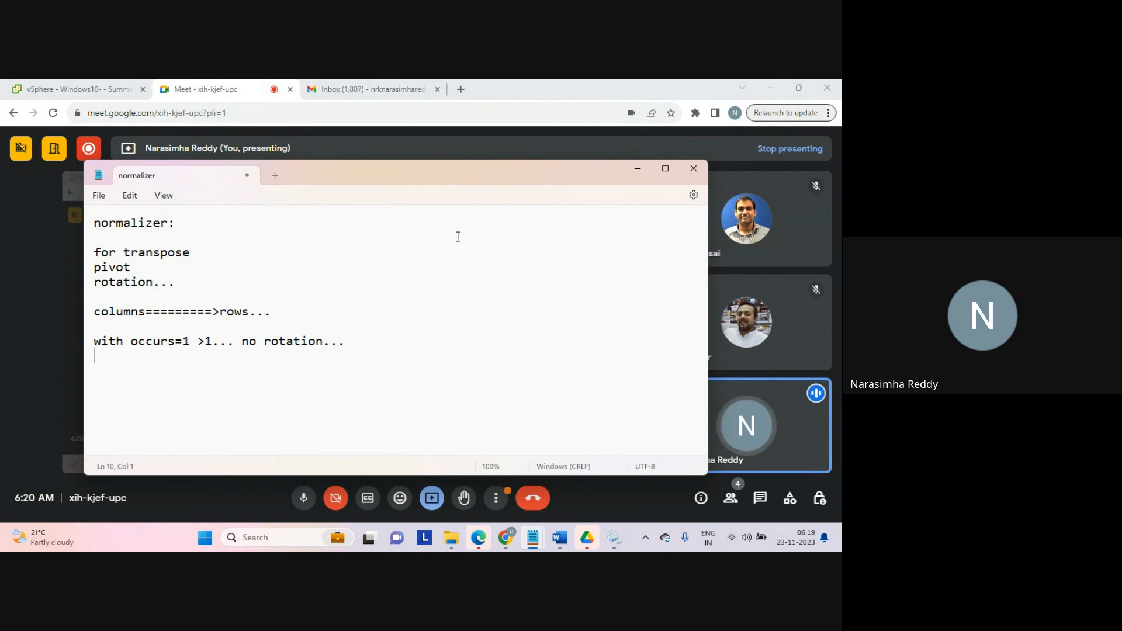
pyautogui.press('Return')
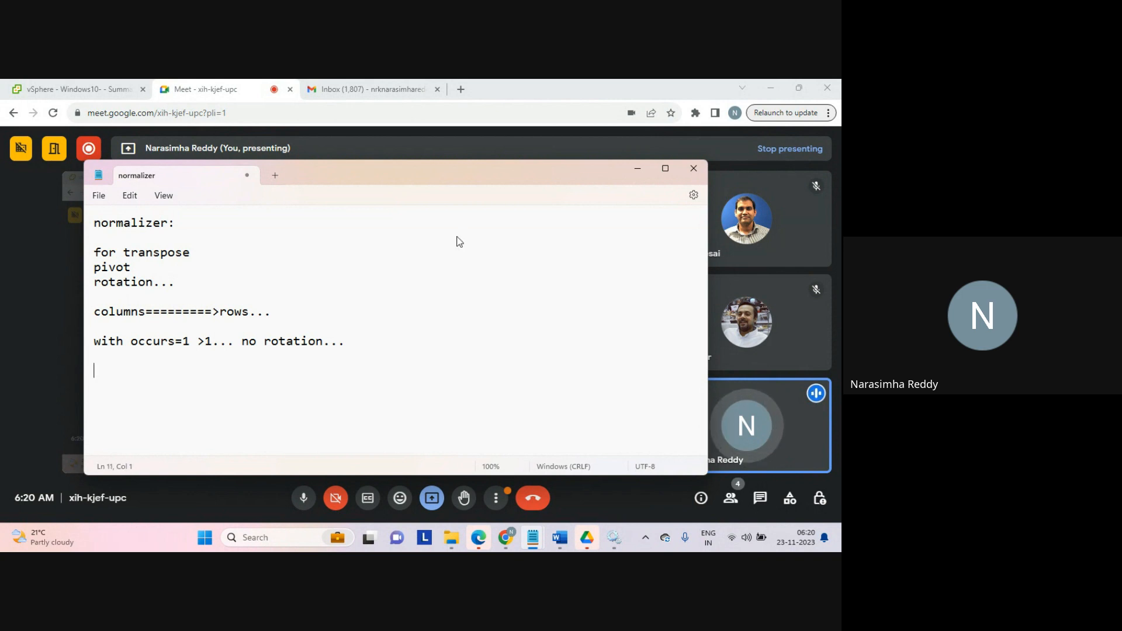
# Step: Write 'mainly hierarchical data' and start an indented line beneath it
pyautogui.write('mainl')
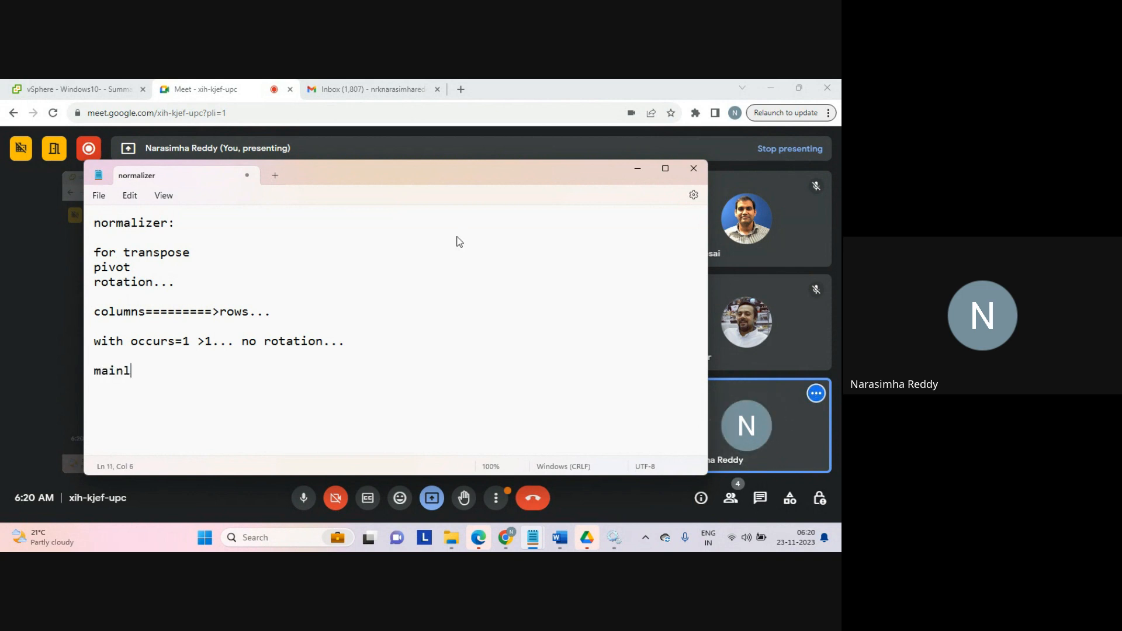
pyautogui.write('y')
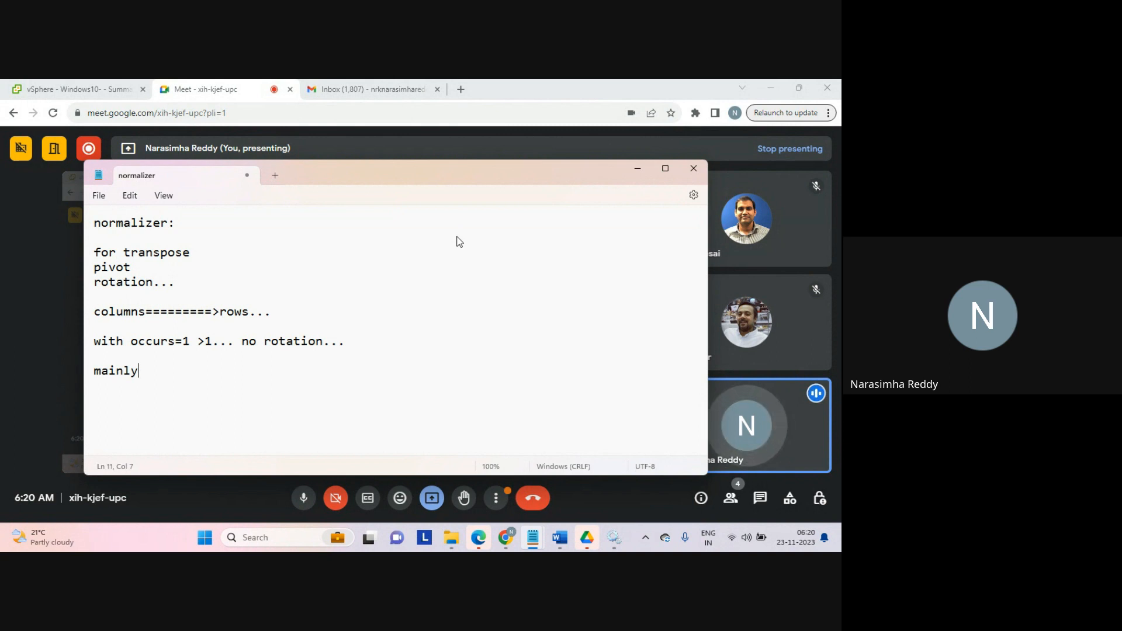
pyautogui.write('hierarchical data')
pyautogui.press('Return')
pyautogui.press('Tab')
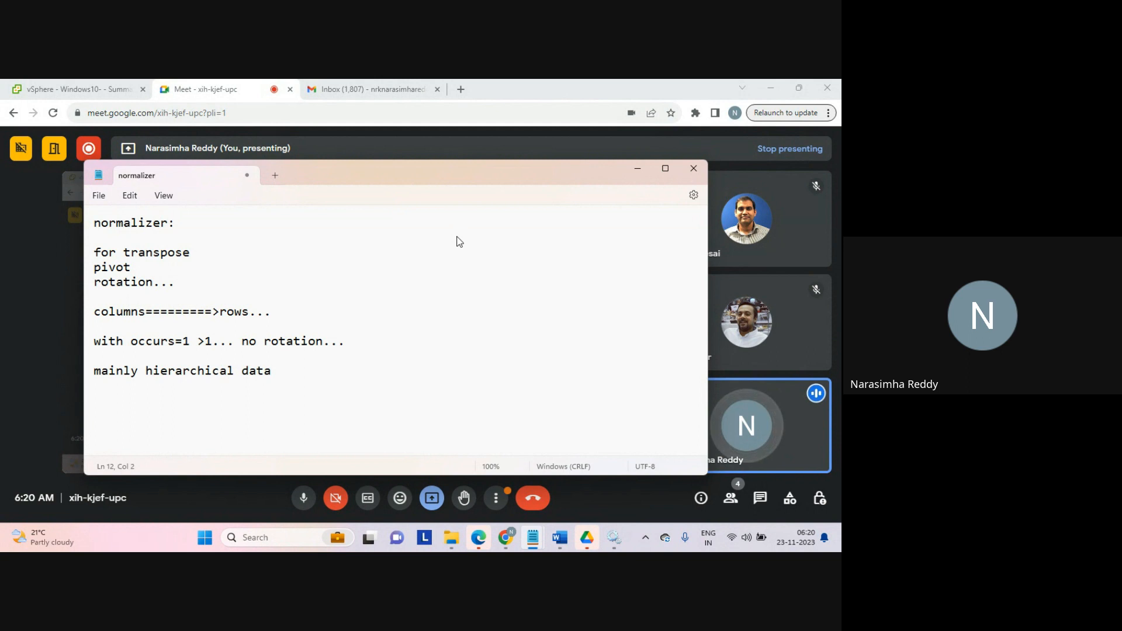
# Step: Add an indented 'mfm...' line and a further-indented 'representation' line beneath it
pyautogui.write('mfm...')
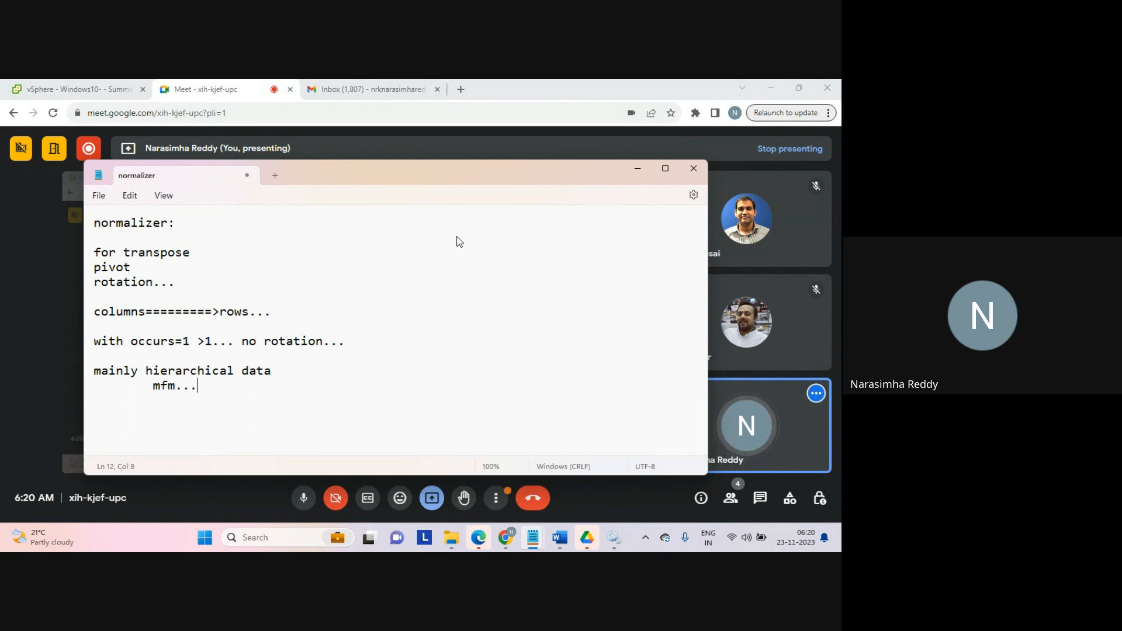
pyautogui.press('Tab')
pyautogui.press('Tab')
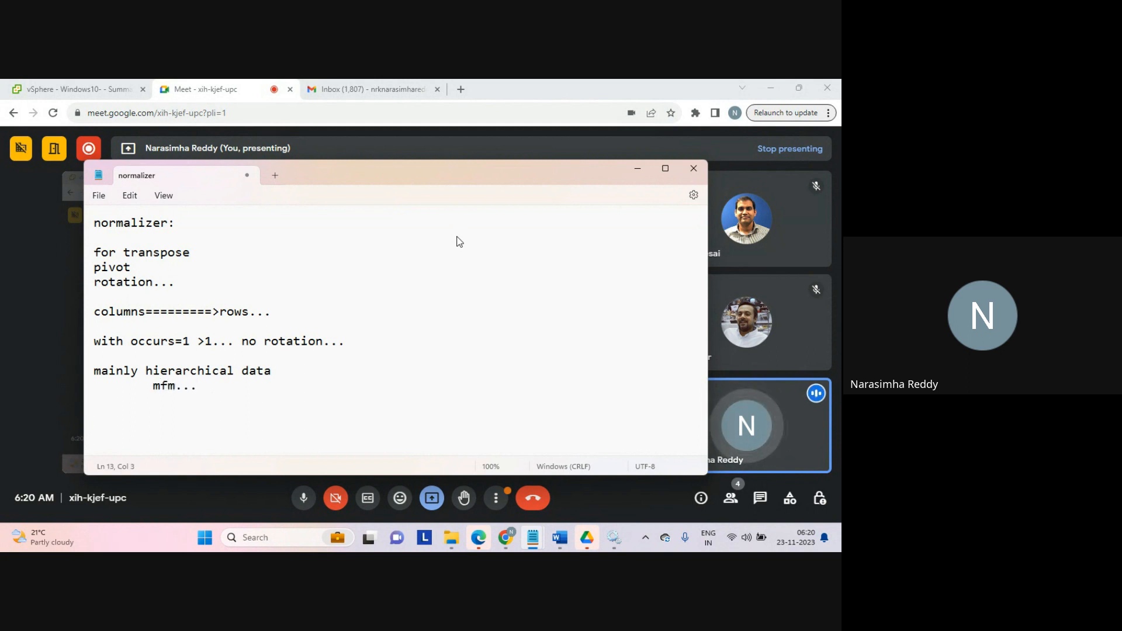
pyautogui.write('represe')
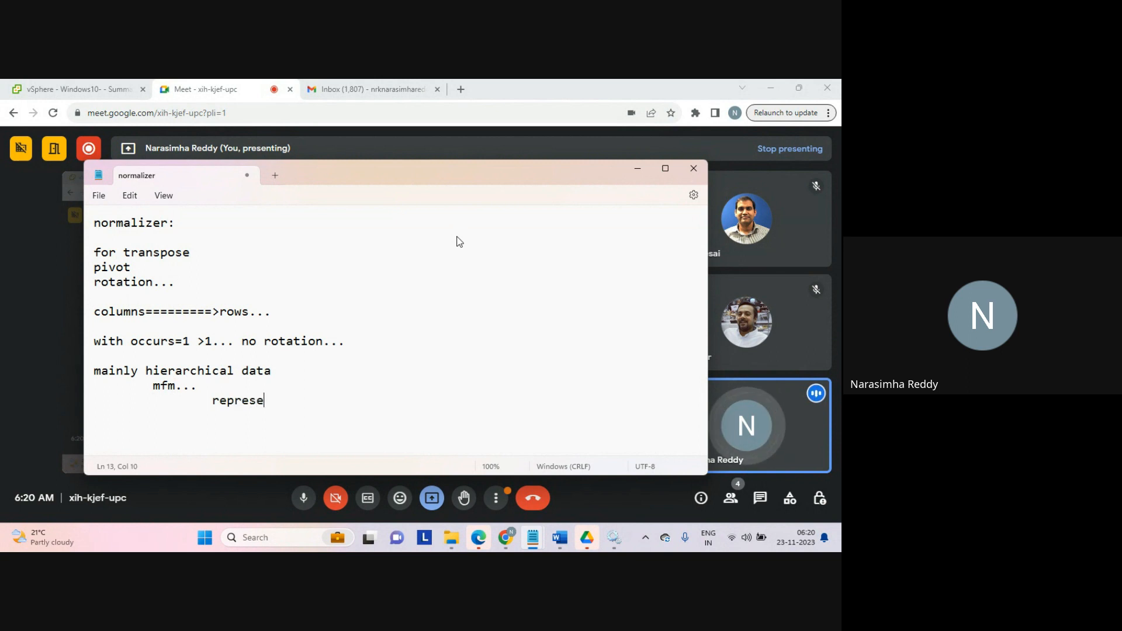
pyautogui.write('ntation')
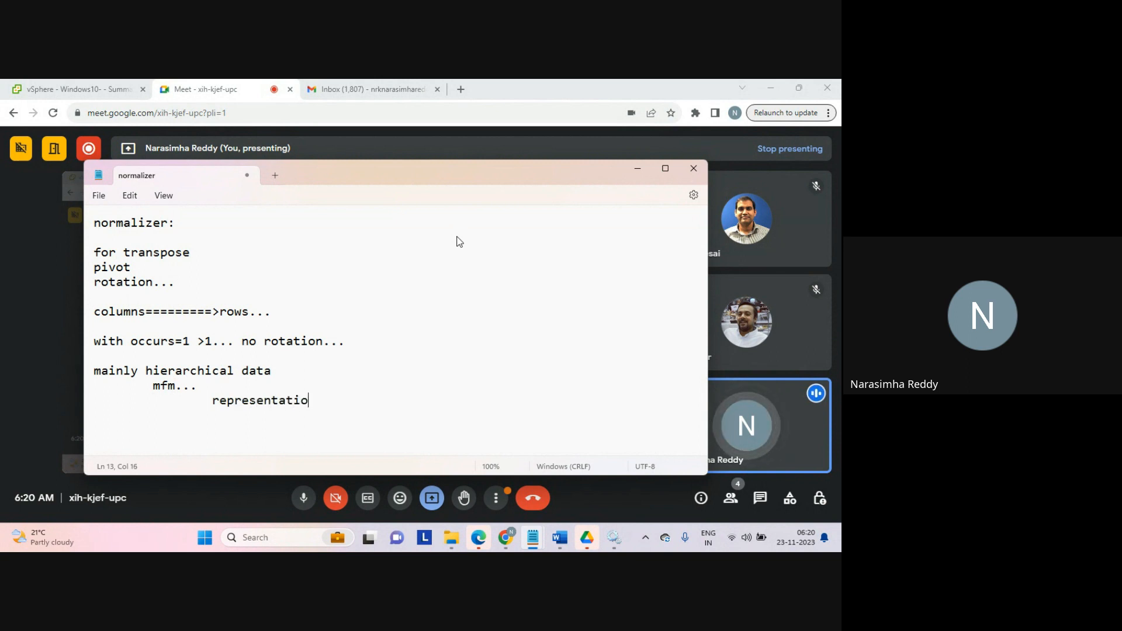
# Step: Add 'simple' on a new line aligned under 'representation'
pyautogui.press('Return')
pyautogui.press('Tab')
pyautogui.press('Tab')
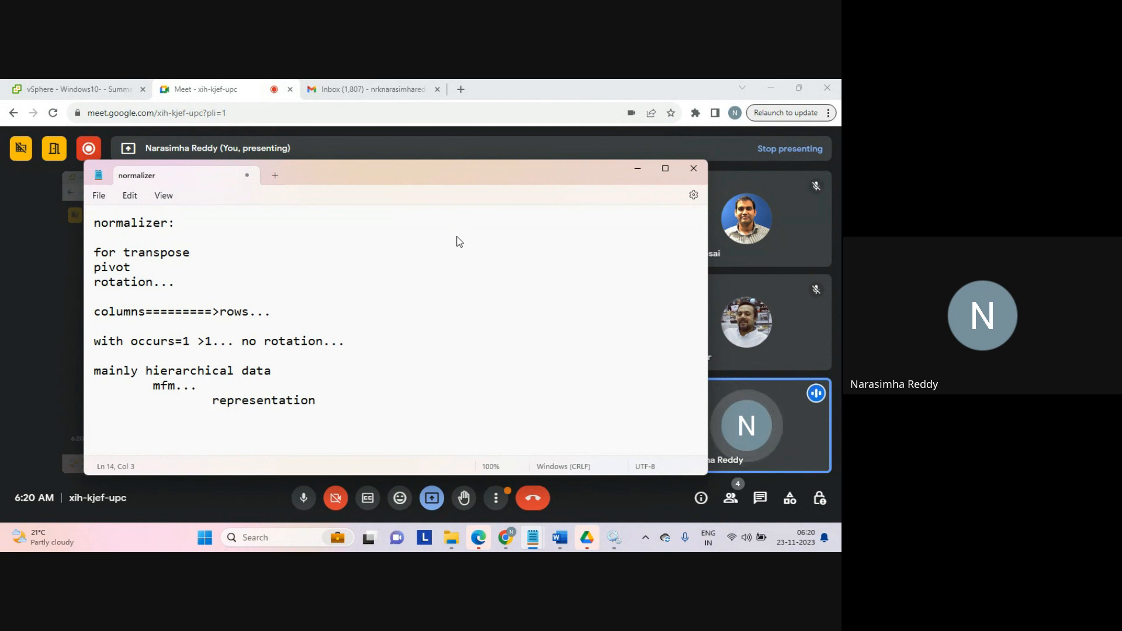
pyautogui.write('simple')
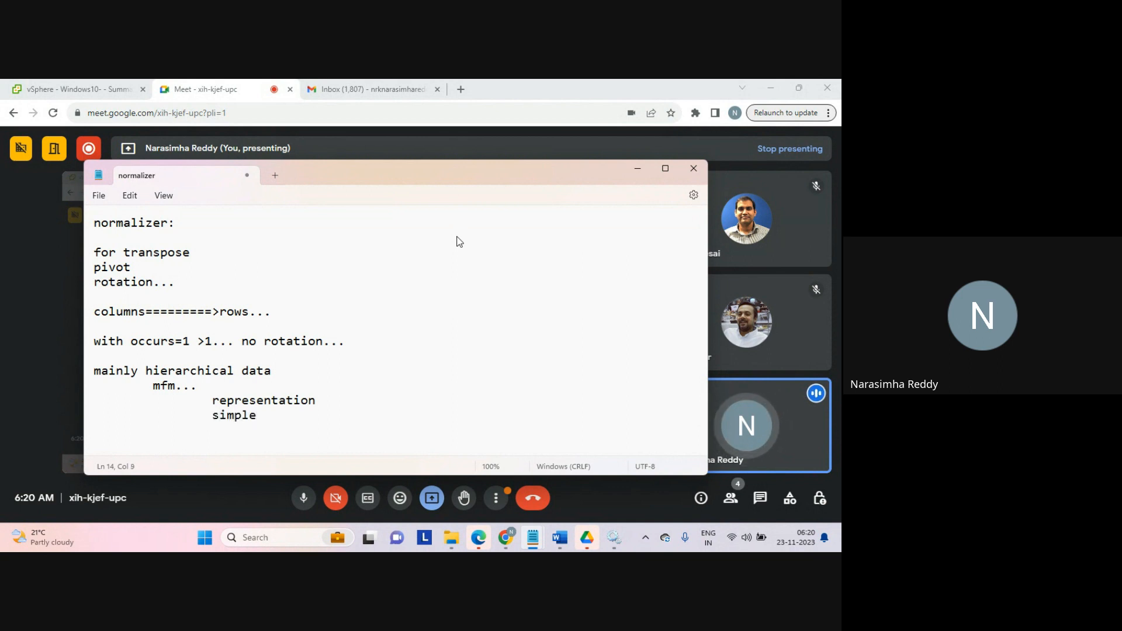
pyautogui.write(' data types')
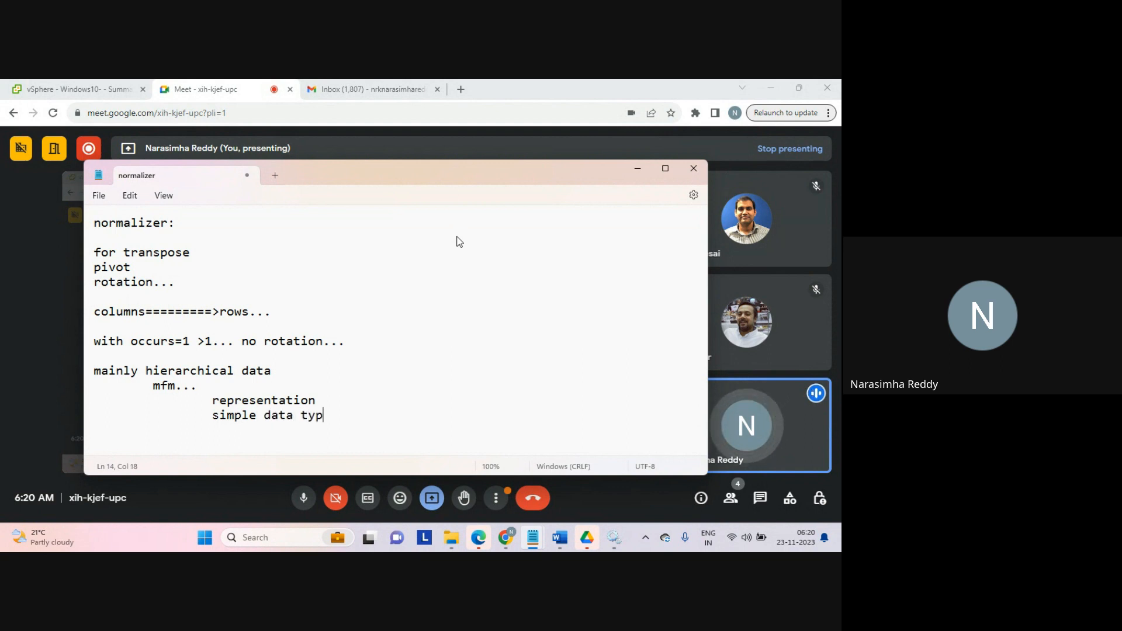
# Step: Complete the line as 'simple data types' and add 'complex types' aligned beneath it
pyautogui.press('Return')
pyautogui.press('Tab')
# Step: Add a further-indented 'vectors...' line under 'complex types'
pyautogui.press('Tab')
pyautogui.write('c')
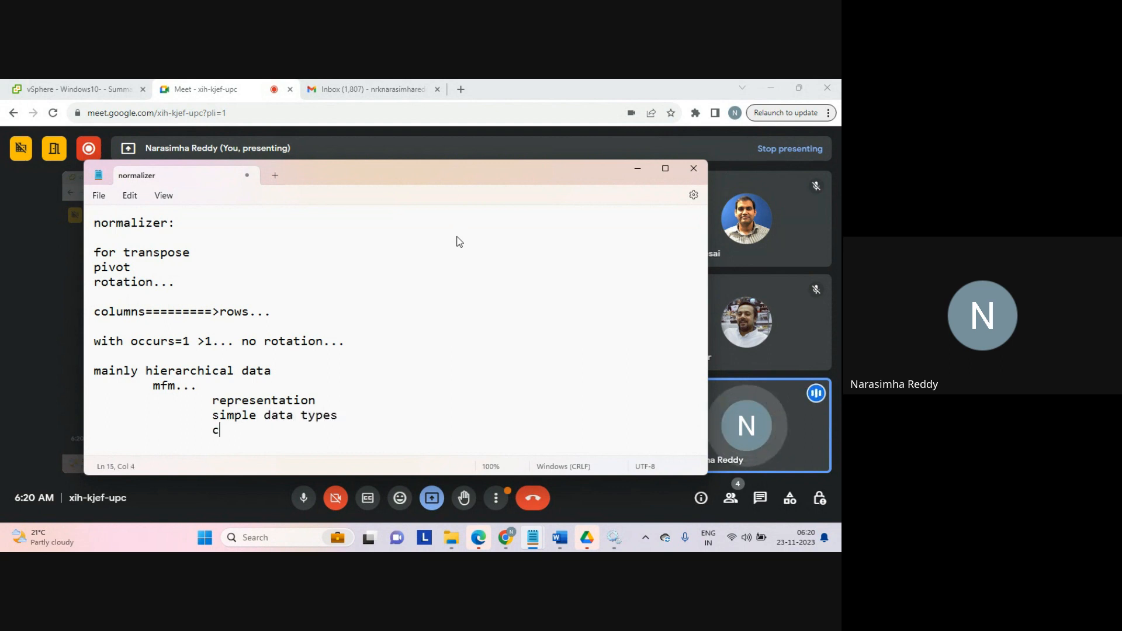
pyautogui.write('omplex types')
pyautogui.press('Return')
pyautogui.press('Tab')
pyautogui.press('Tab')
pyautogui.press('Tab')
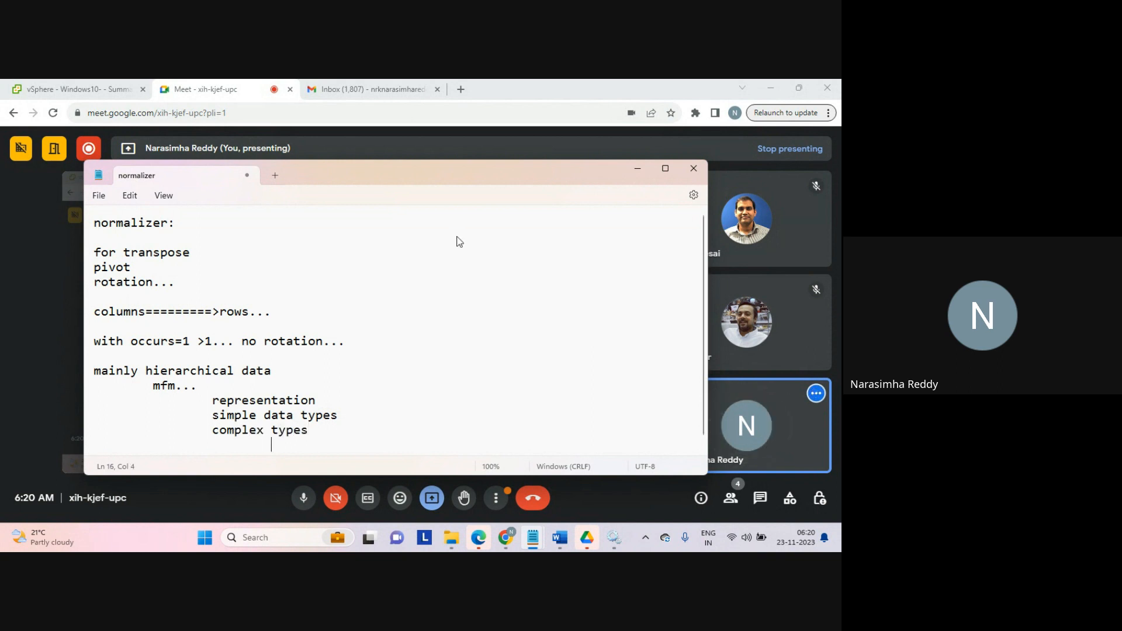
pyautogui.write('vent')
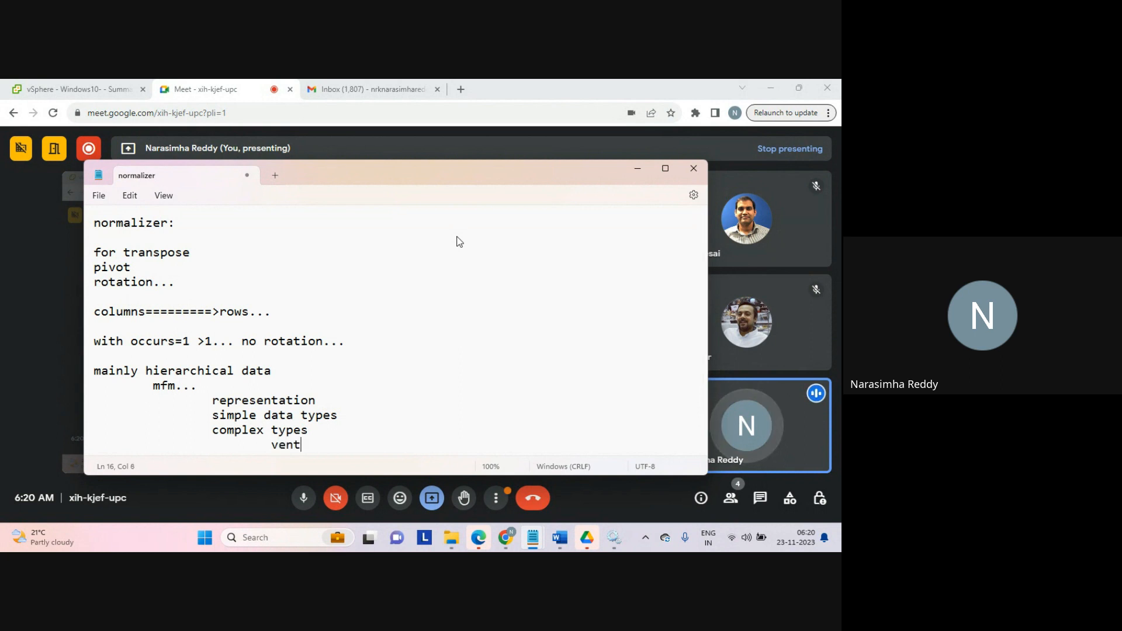
pyautogui.write('ors')
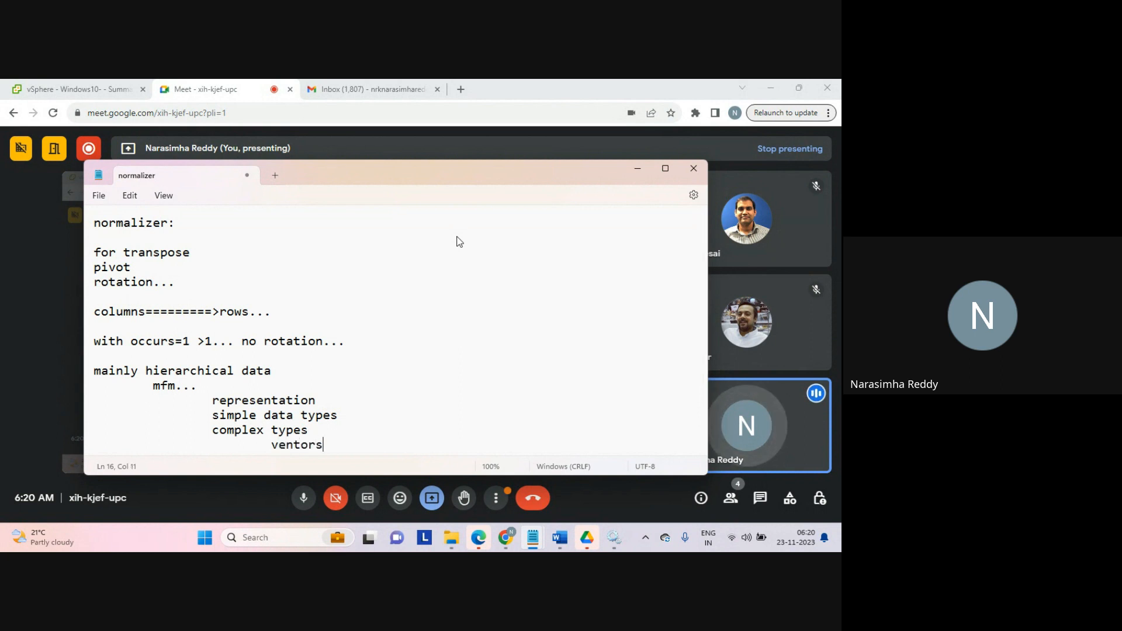
pyautogui.press('BackSpace')
pyautogui.press('BackSpace')
pyautogui.press('BackSpace')
pyautogui.press('BackSpace')
pyautogui.press('BackSpace')
pyautogui.write('ct')
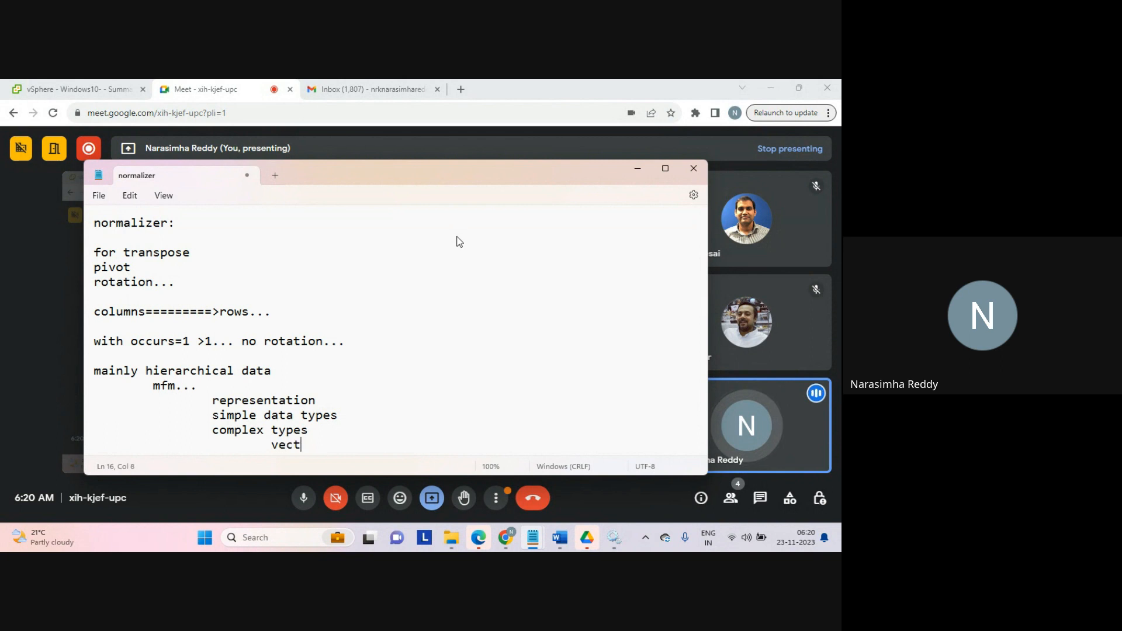
pyautogui.write('ors...')
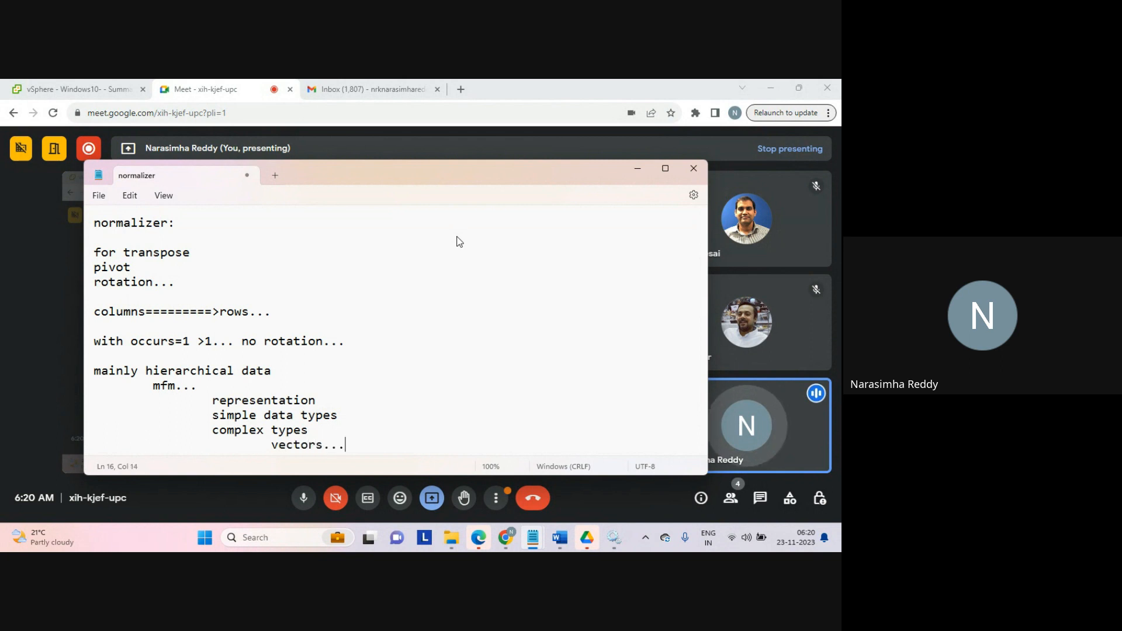
# Step: Leave a blank line and write 'why?' on its own line
pyautogui.press('Return')
pyautogui.press('Return')
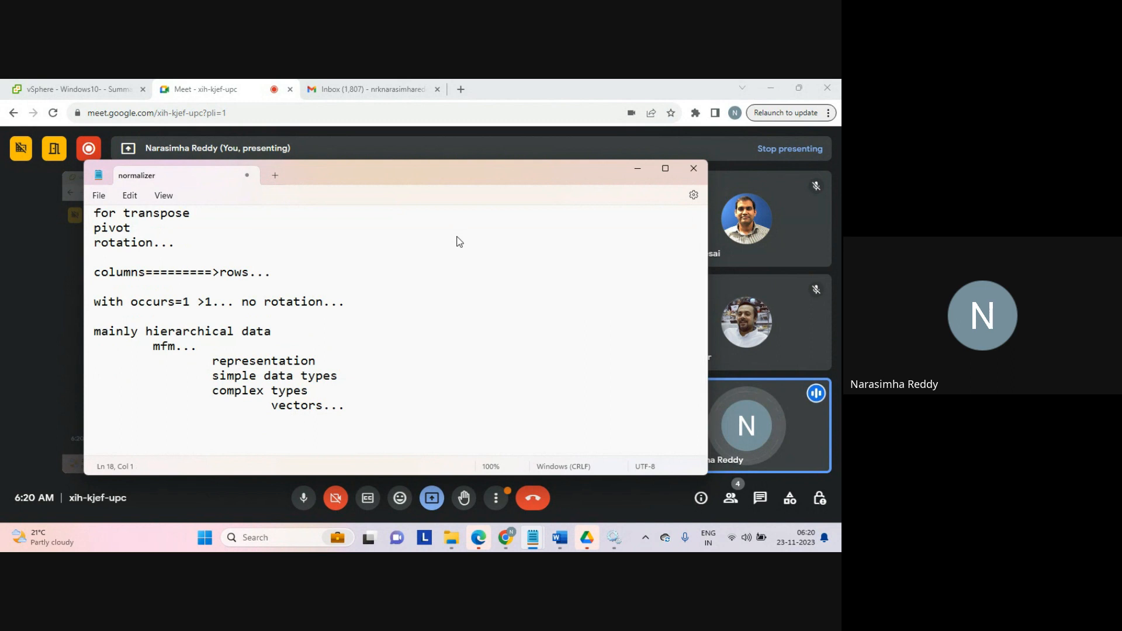
pyautogui.write('why?')
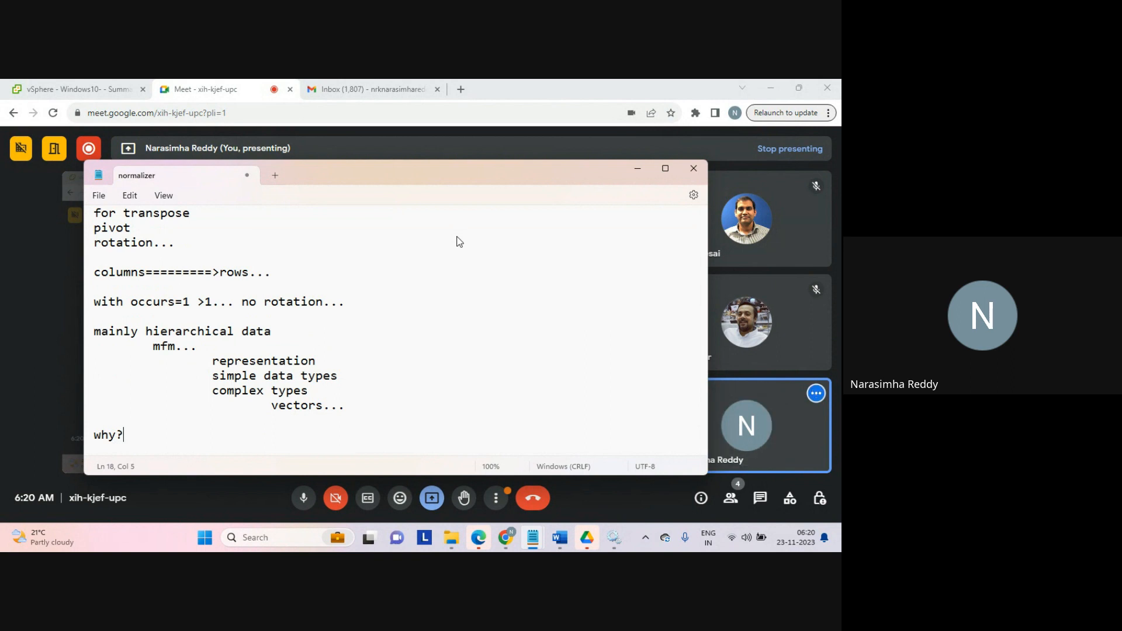
pyautogui.press('Return')
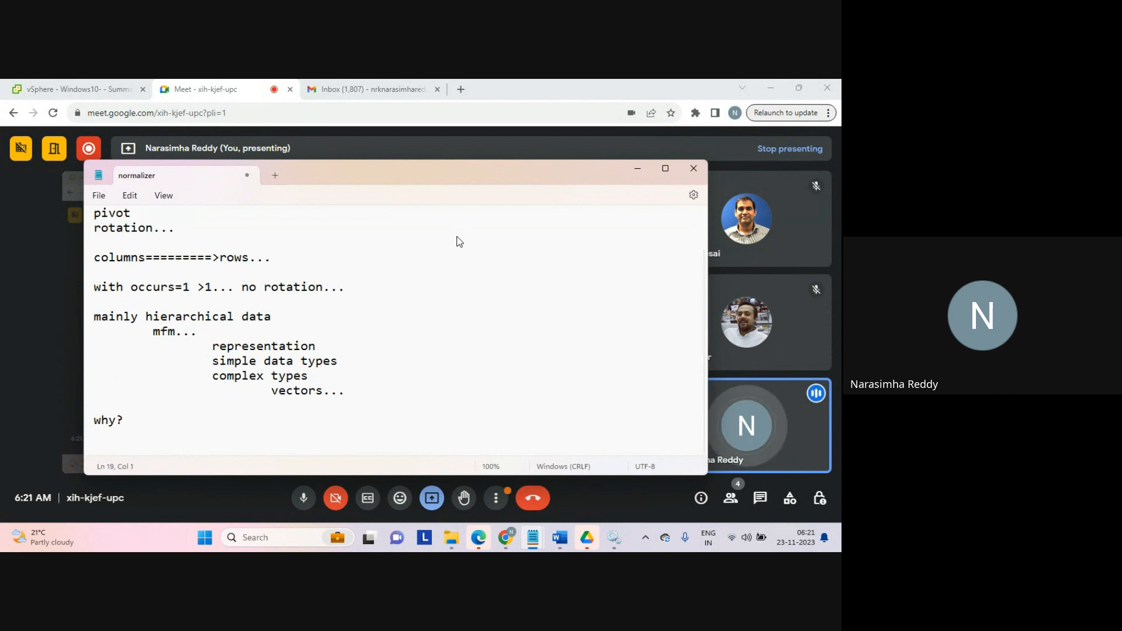
# Step: Add an indented 'aggregator...' line under 'why?' followed by a blank line
pyautogui.press('Tab')
pyautogui.write('aggr')
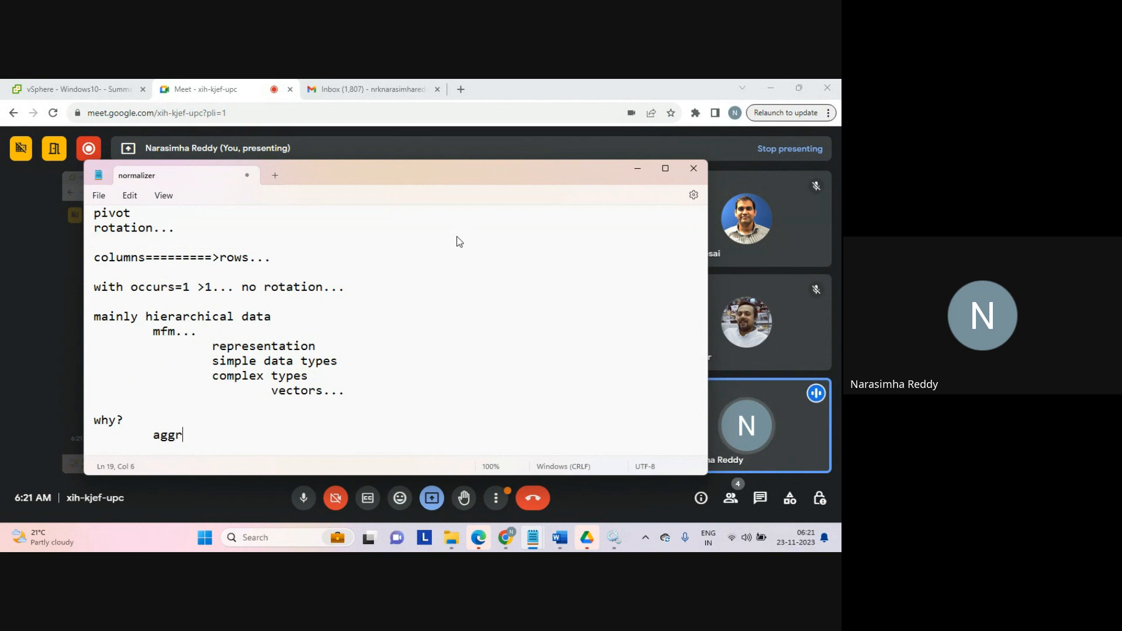
pyautogui.write('egator...')
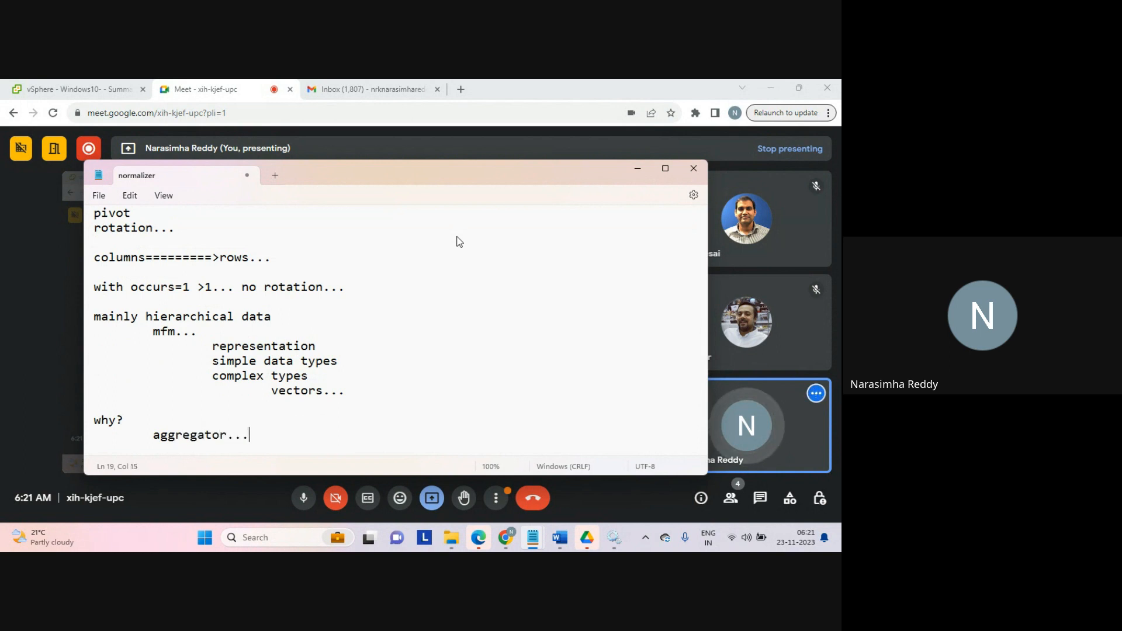
pyautogui.press('Return')
pyautogui.press('Return')
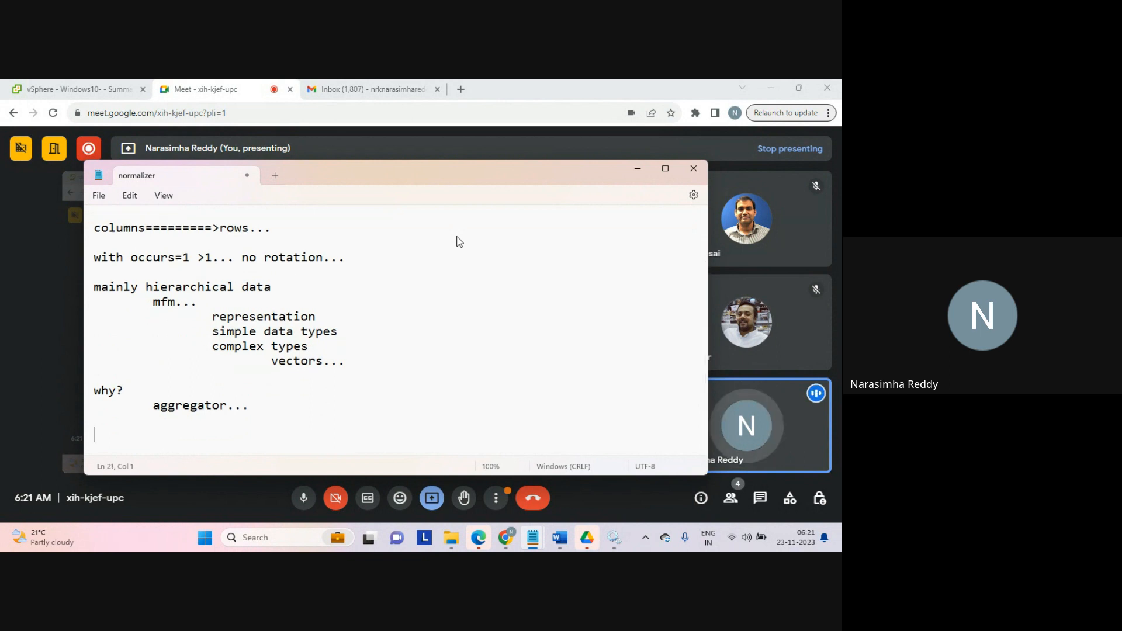
# Step: Write a tab-separated header row 'q1 q2 q3 ...'
pyautogui.write('q1')
pyautogui.press('Tab')
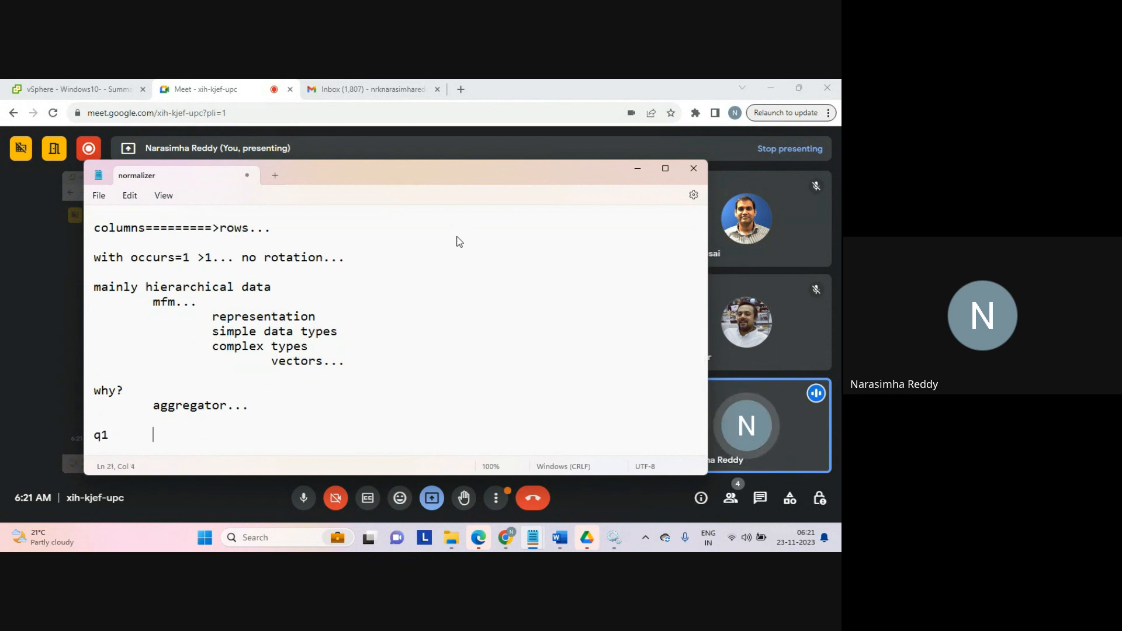
pyautogui.write('q2')
pyautogui.press('Tab')
pyautogui.write('q3')
pyautogui.press('Tab')
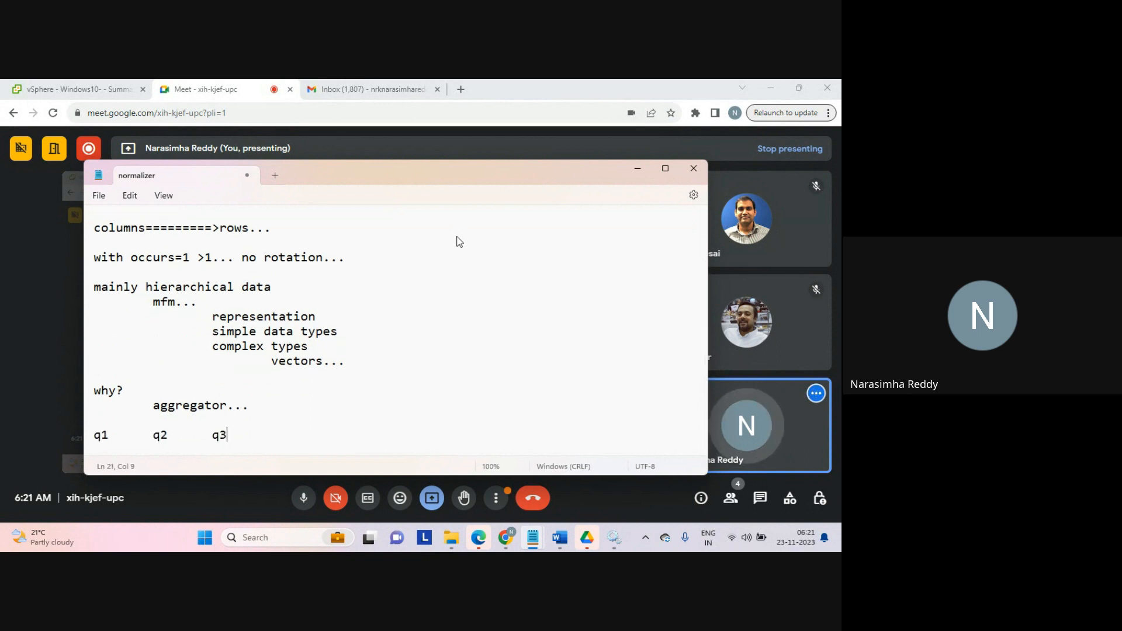
pyautogui.write('...')
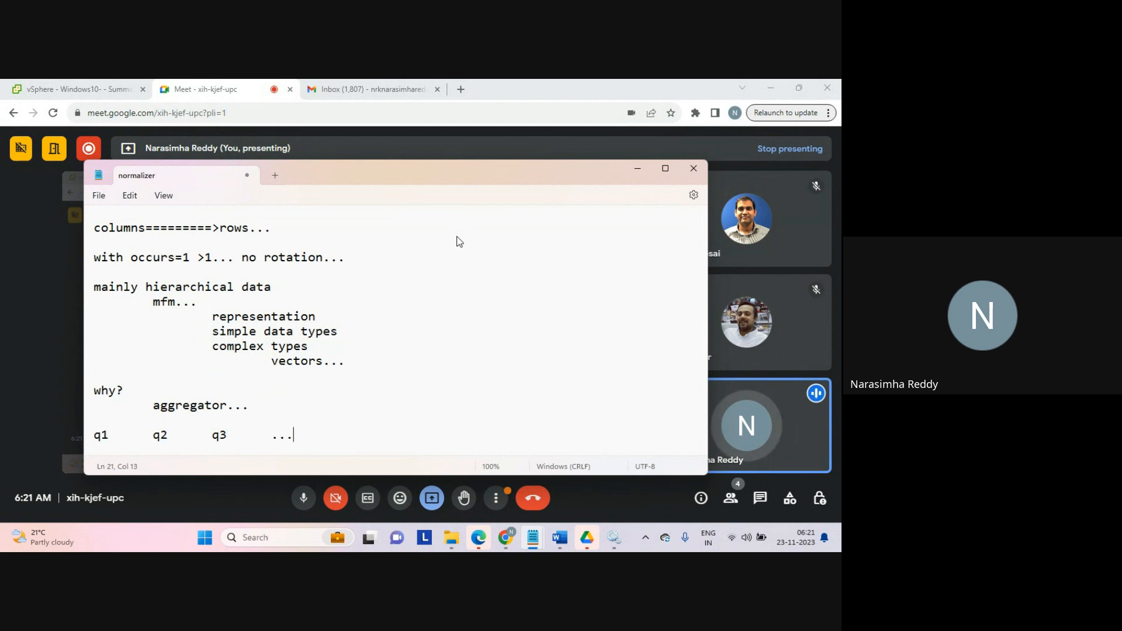
pyautogui.press('Return')
# Step: Add a tab-separated '1 2 3' row beneath the headers and a blank line after it
pyautogui.write('1')
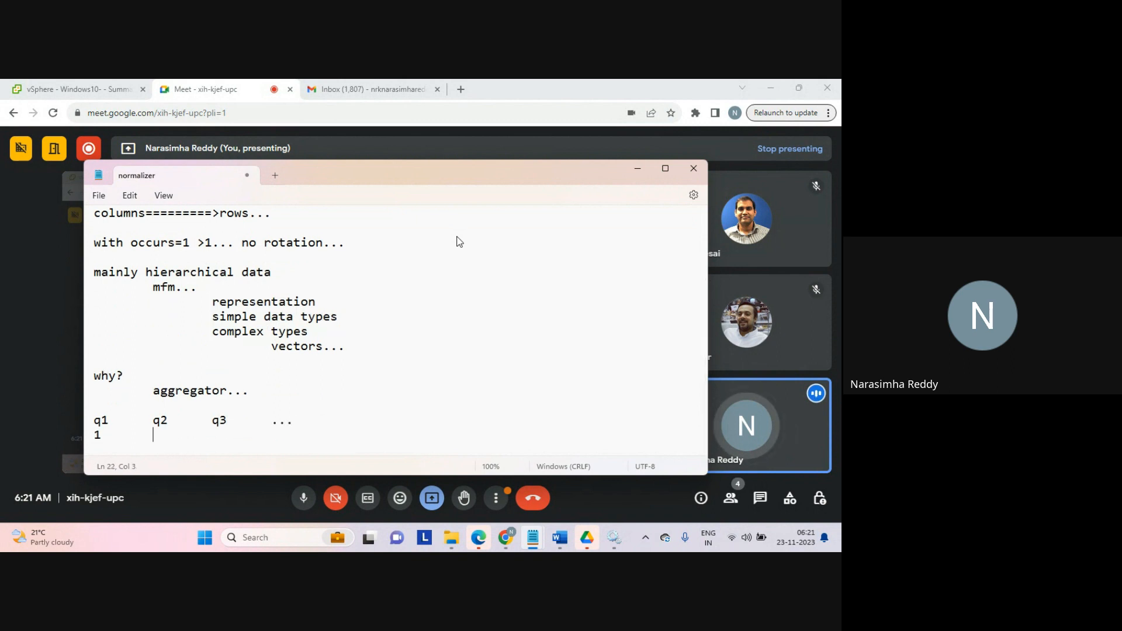
pyautogui.press('Tab')
pyautogui.write('2')
pyautogui.press('Tab')
pyautogui.write('3')
pyautogui.press('Return')
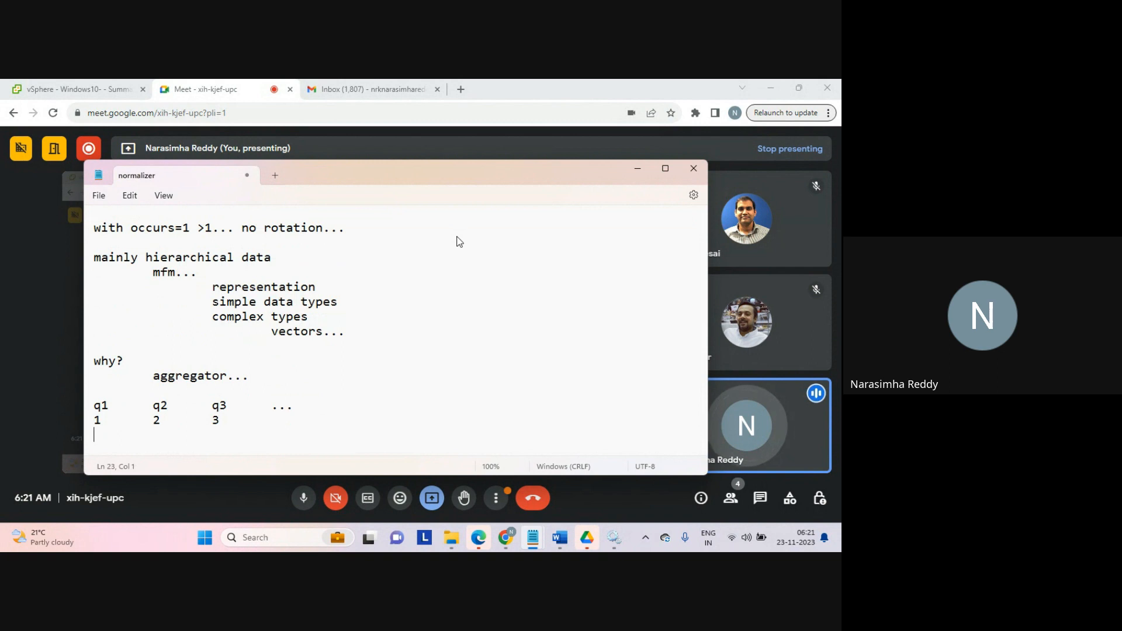
pyautogui.press('Return')
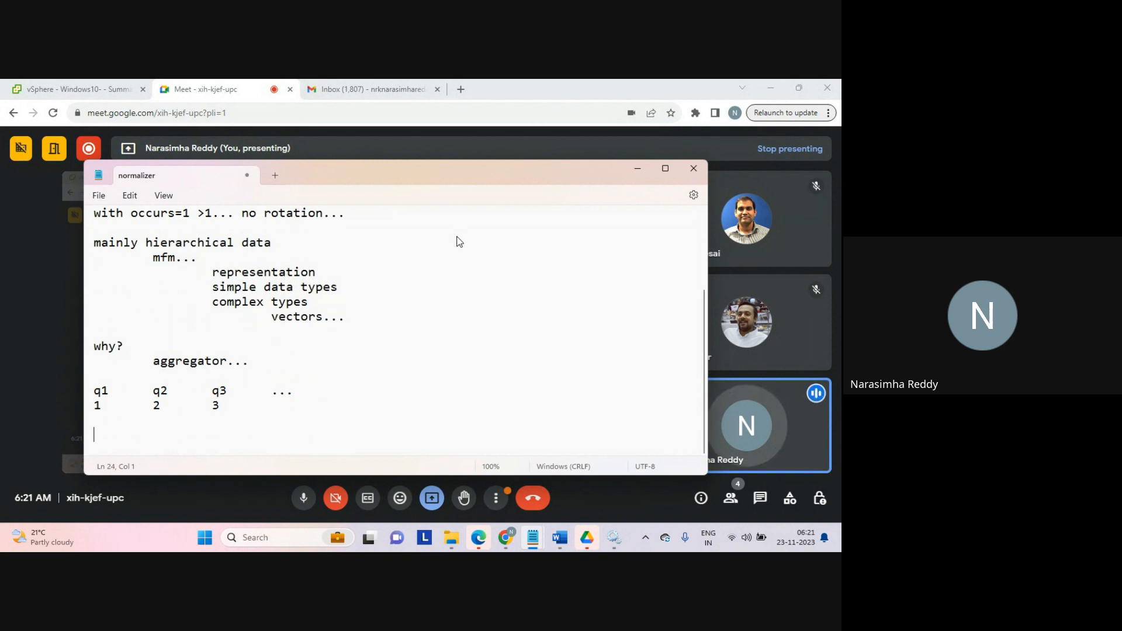
# Step: Write 'agg...' below and highlight the '1 2 3' row for reference
pyautogui.write('agg...')
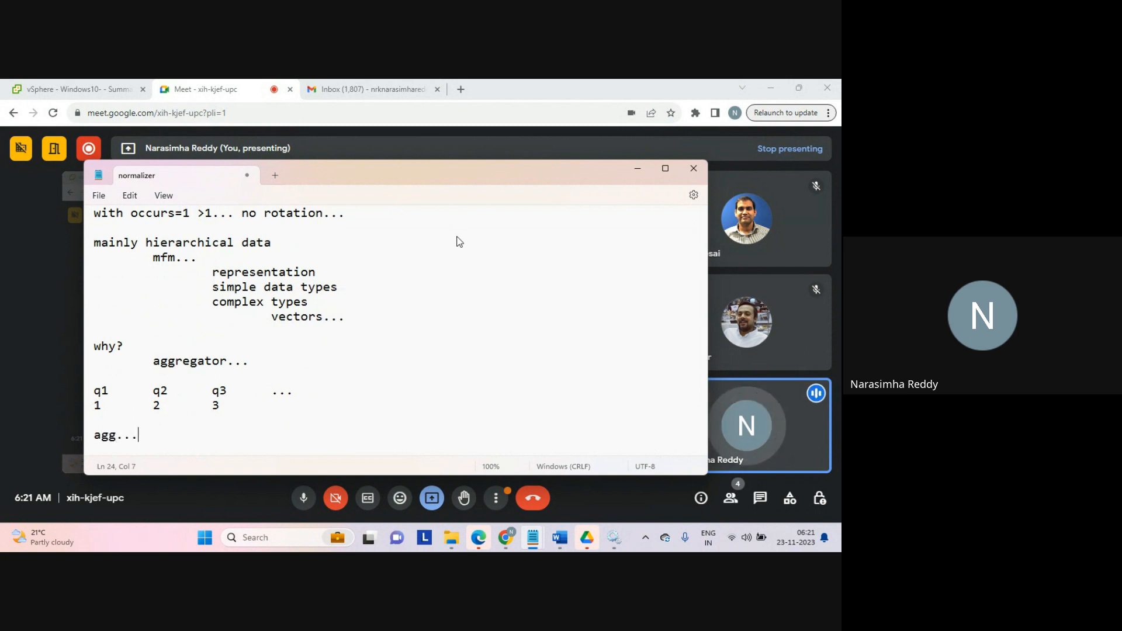
pyautogui.press('Return')
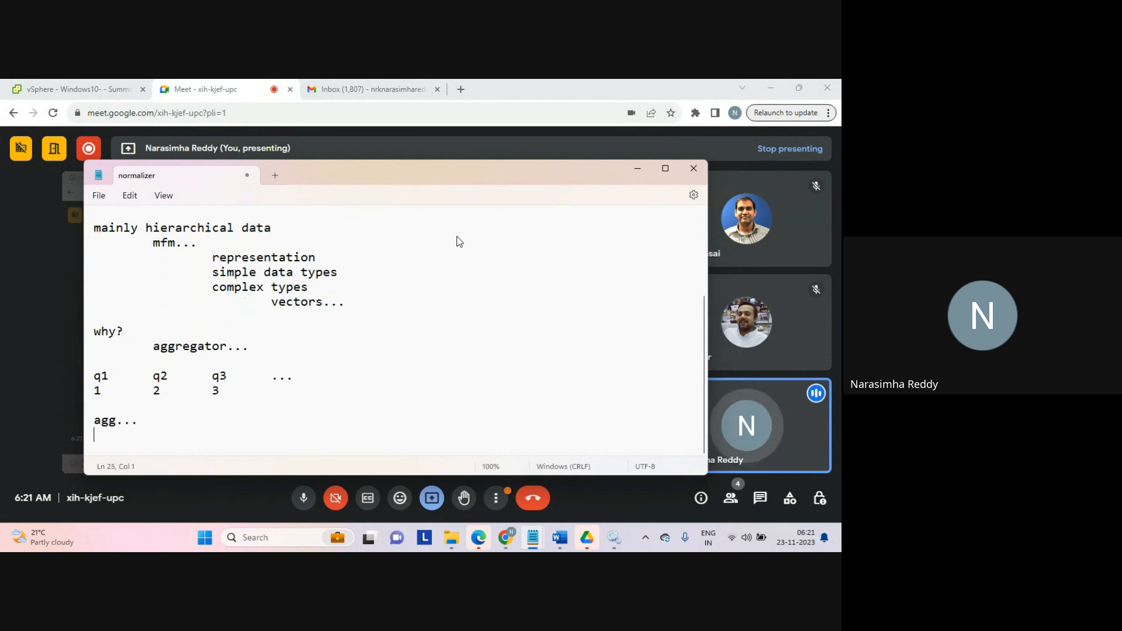
pyautogui.press('Up')
pyautogui.press('Up')
pyautogui.hotkey('shift', 'Up')
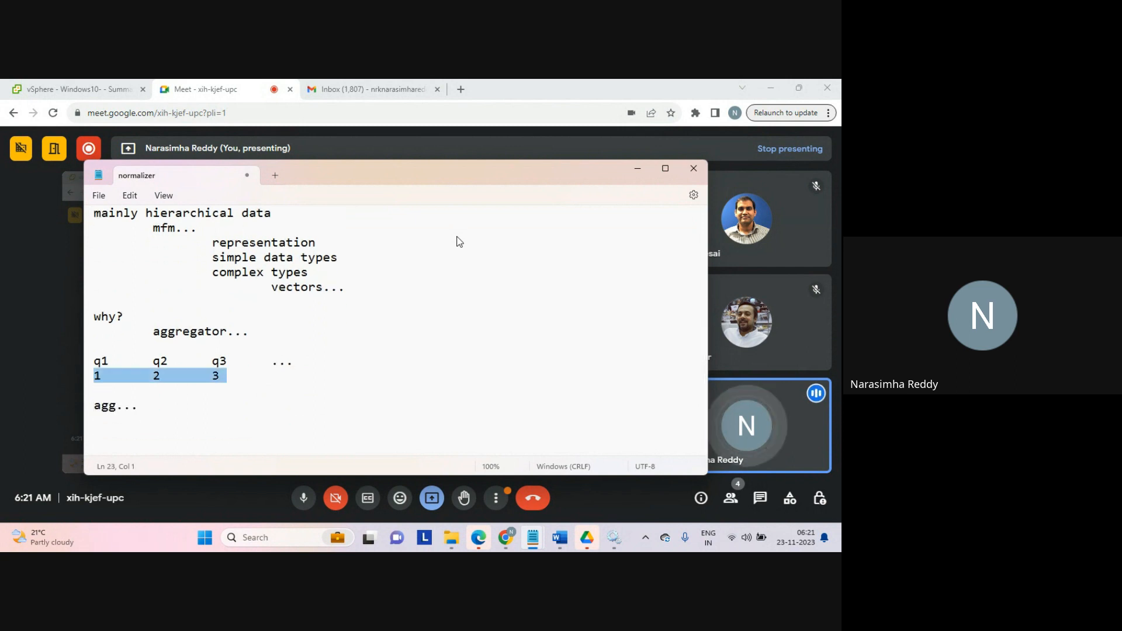
pyautogui.press('Down')
pyautogui.press('Down')
pyautogui.press('Down')
pyautogui.press('Return')
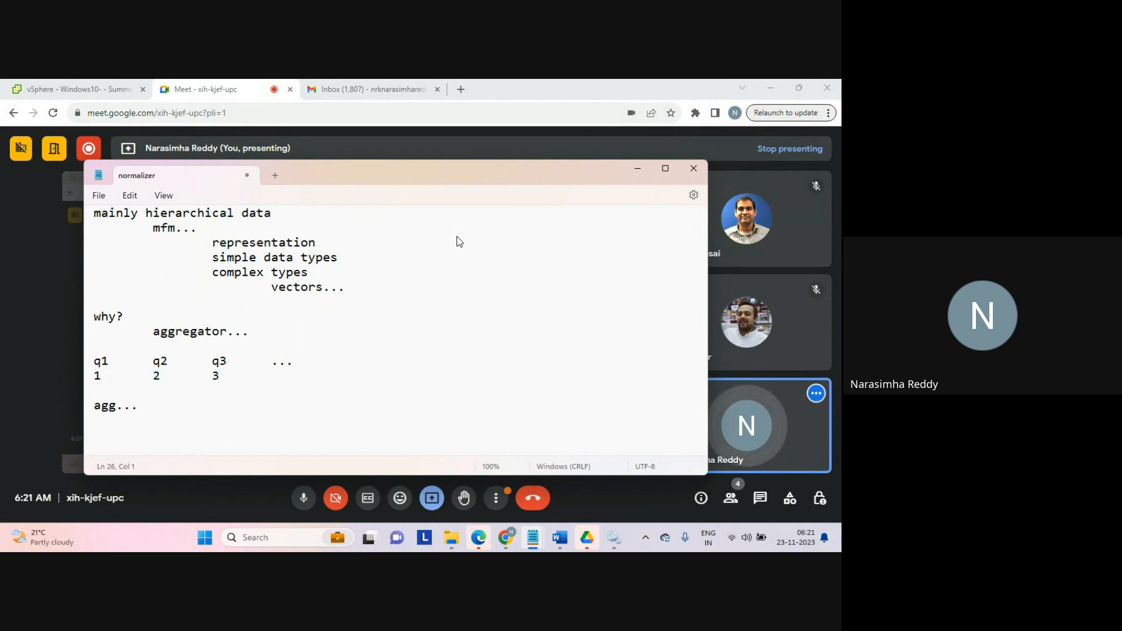
# Step: Write 'sum...' after a blank line and highlight the '1 2 3' row again
pyautogui.write('sum')
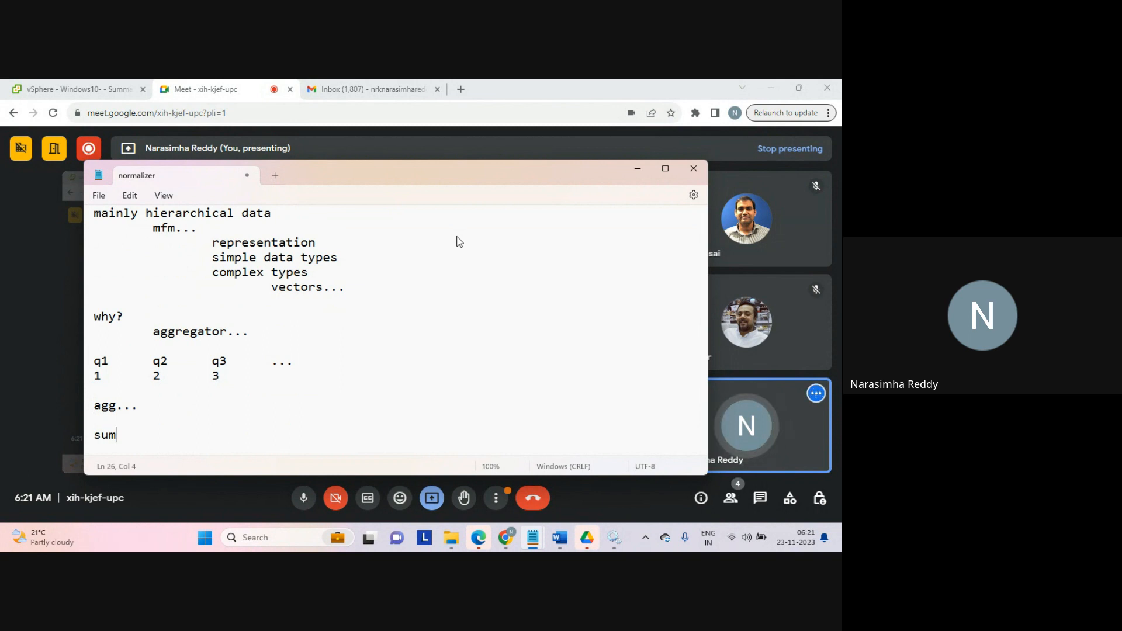
pyautogui.write('...')
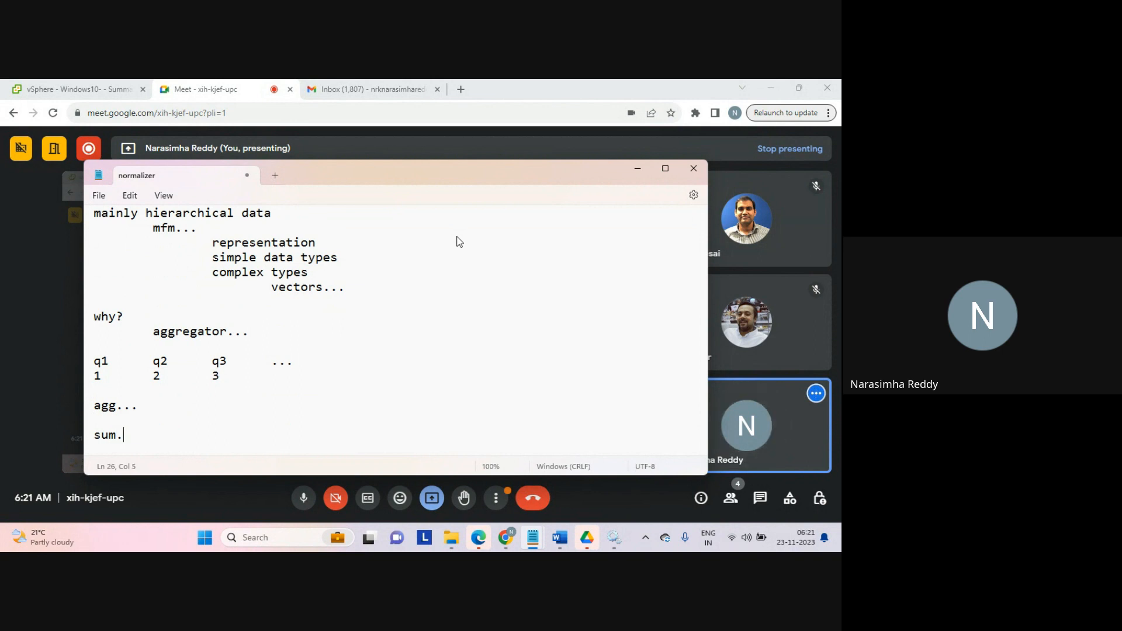
pyautogui.press('Return')
pyautogui.press('Up')
pyautogui.press('Up')
pyautogui.press('Up')
pyautogui.press('Up')
pyautogui.press('Up')
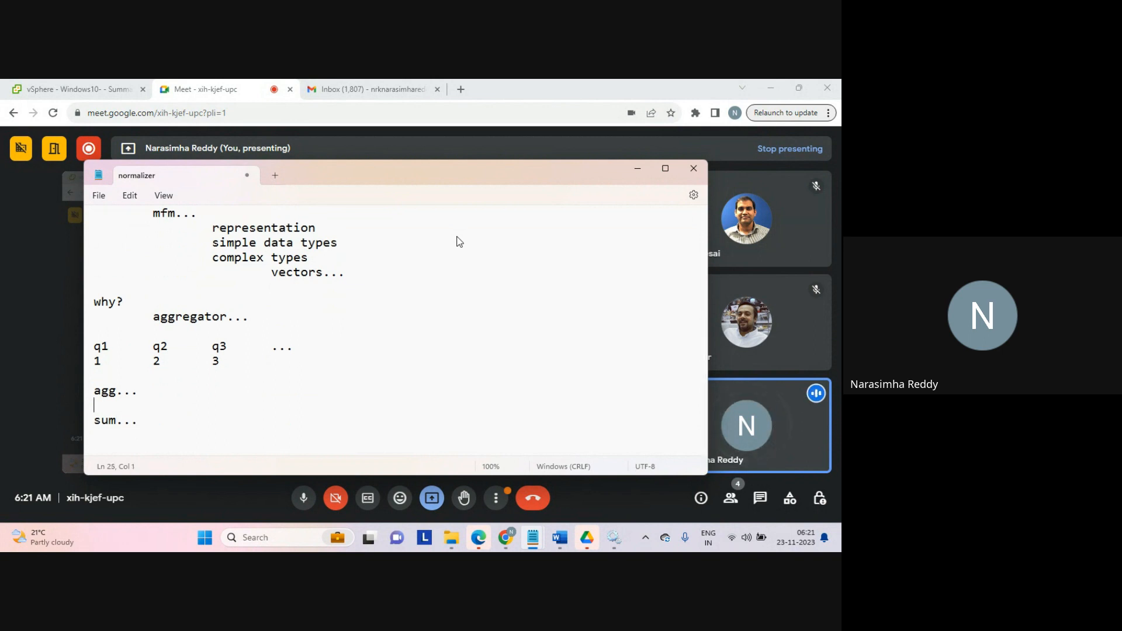
pyautogui.hotkey('shift', 'Down')
pyautogui.hotkey('shift', 'Left')
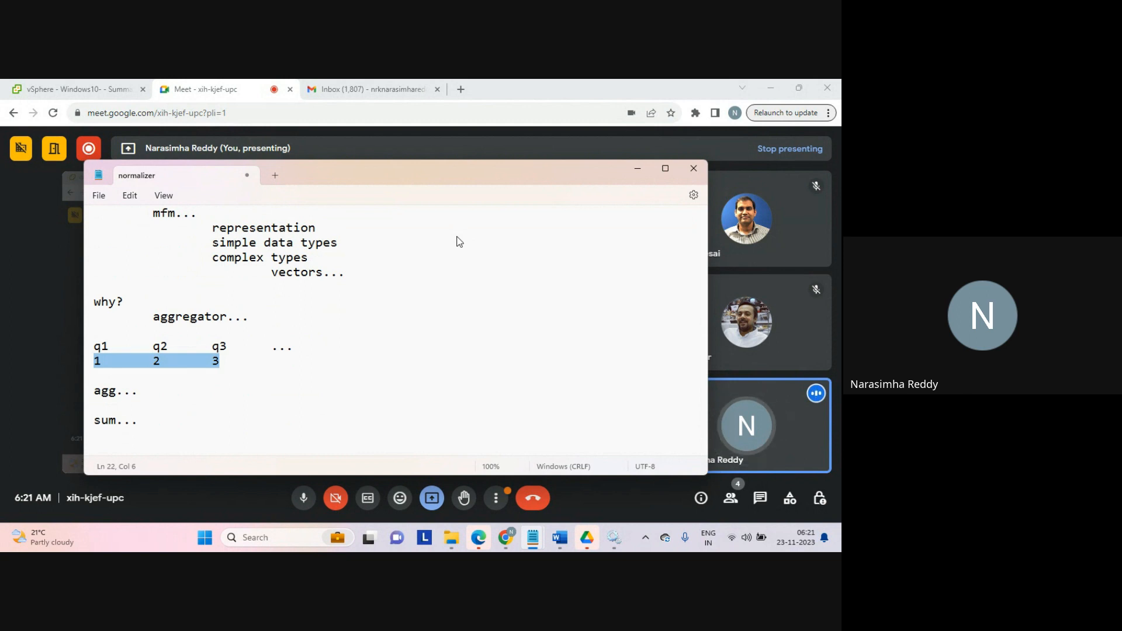
pyautogui.press('Down')
pyautogui.press('Down')
pyautogui.press('Down')
pyautogui.press('Down')
pyautogui.press('Down')
pyautogui.press('Down')
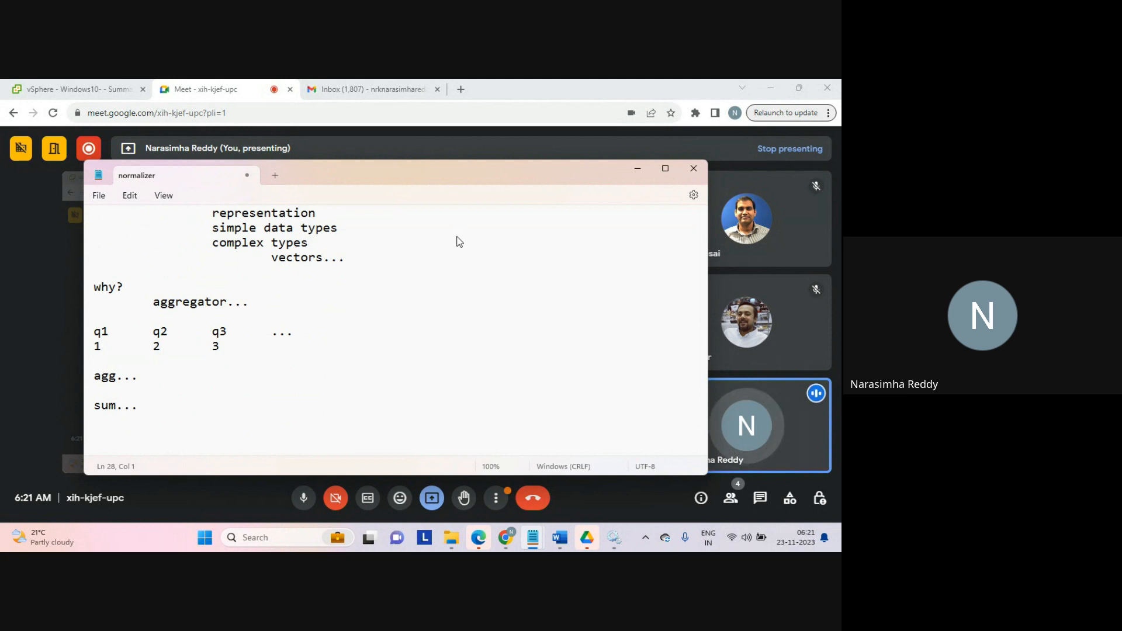
# Step: List the values 1, 2 and 3 on separate lines below 'sum...'
pyautogui.write('1')
pyautogui.press('Return')
pyautogui.write('2')
pyautogui.press('Return')
pyautogui.write('3')
pyautogui.press('Return')
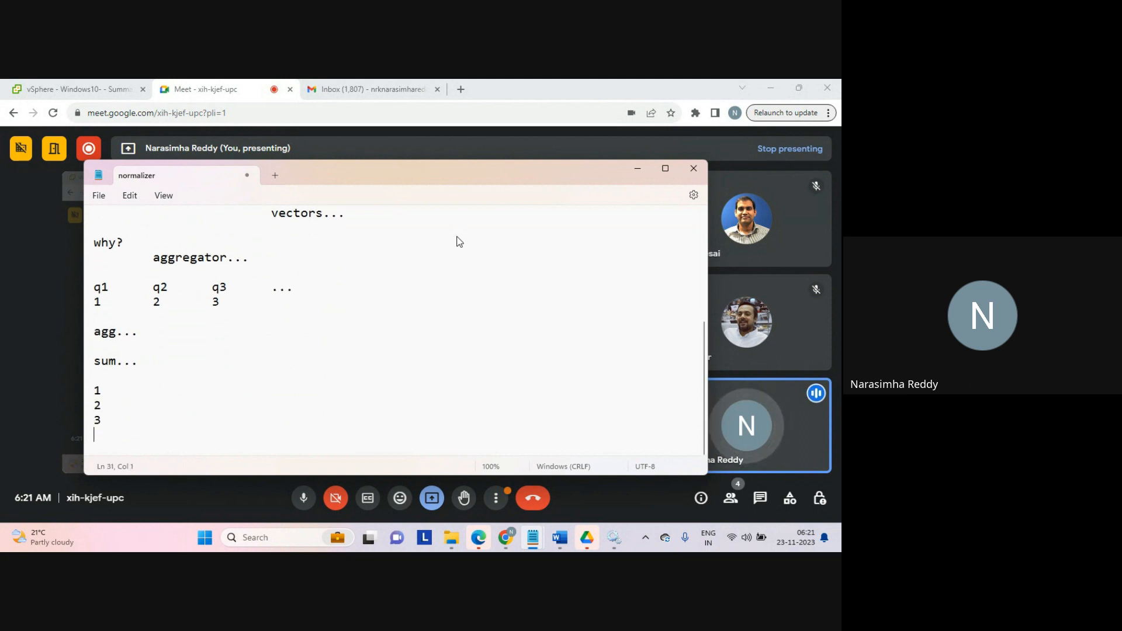
# Step: Add the line 'any kind...' after a blank line
pyautogui.press('Return')
pyautogui.write('any king')
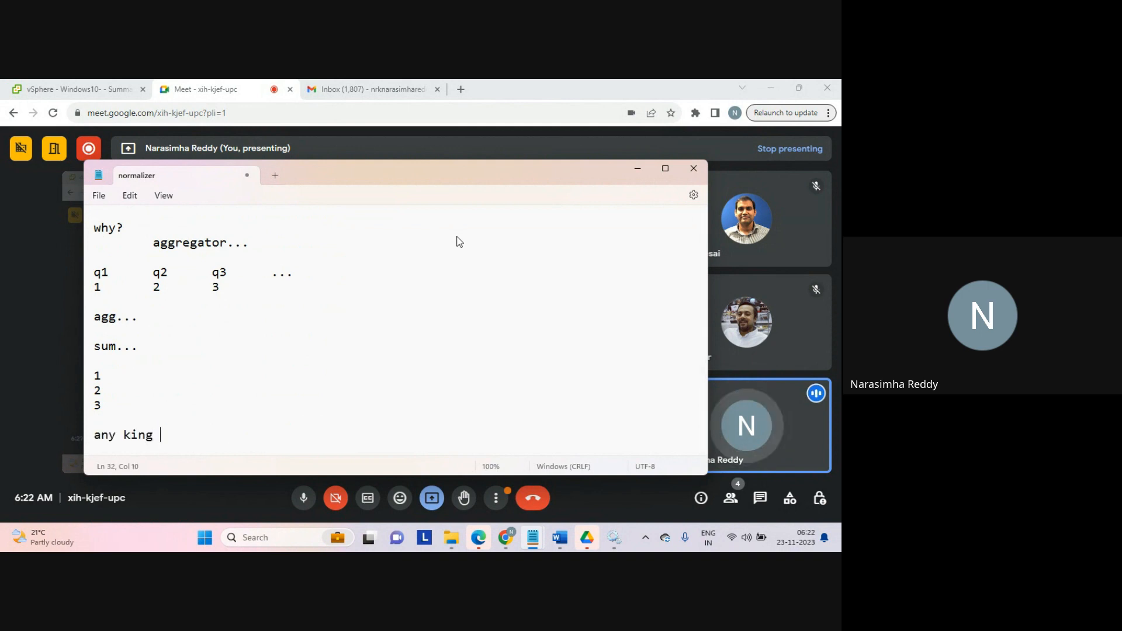
pyautogui.press('BackSpace')
pyautogui.write('d...')
pyautogui.press('Return')
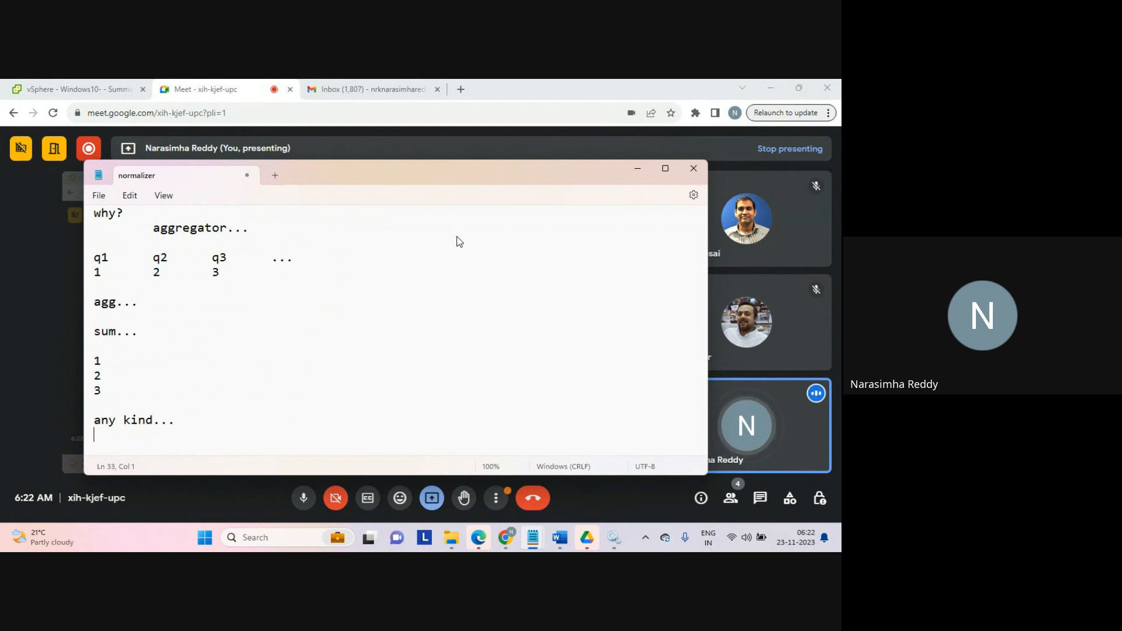
# Step: Add a '...' line beneath and leave blank lines after it
pyautogui.write('...')
pyautogui.press('Return')
pyautogui.press('Return')
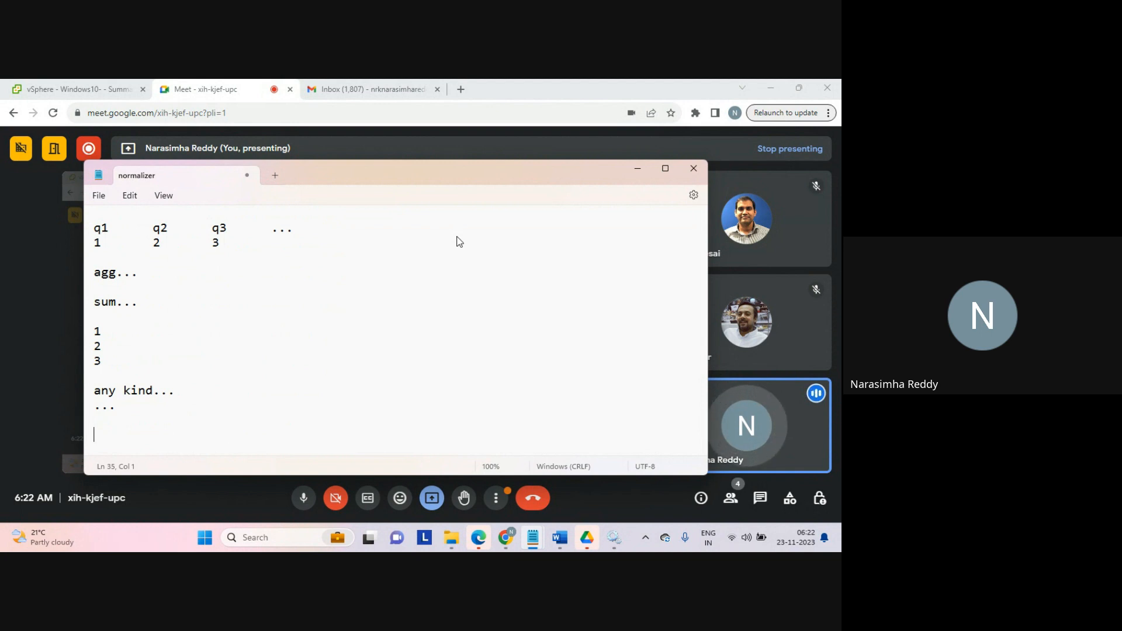
# Step: Write the heading 'sorter:' and add a blank line below it
pyautogui.press('Return')
pyautogui.write('sorrter')
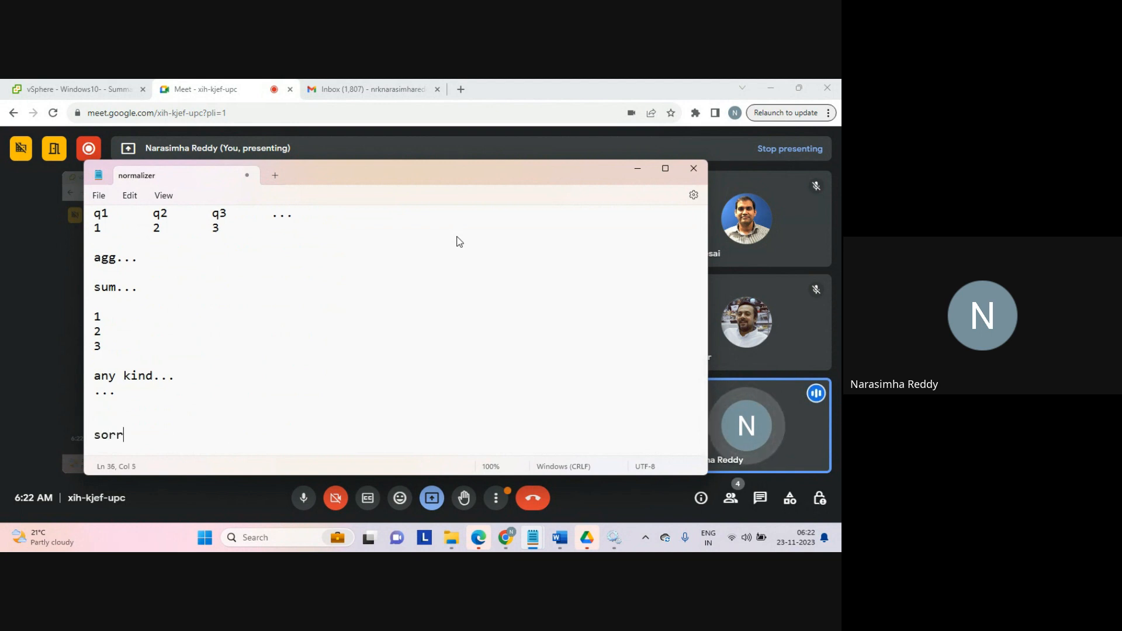
pyautogui.press('BackSpace')
pyautogui.press('BackSpace')
pyautogui.press('BackSpace')
pyautogui.press('BackSpace')
pyautogui.write('ter:')
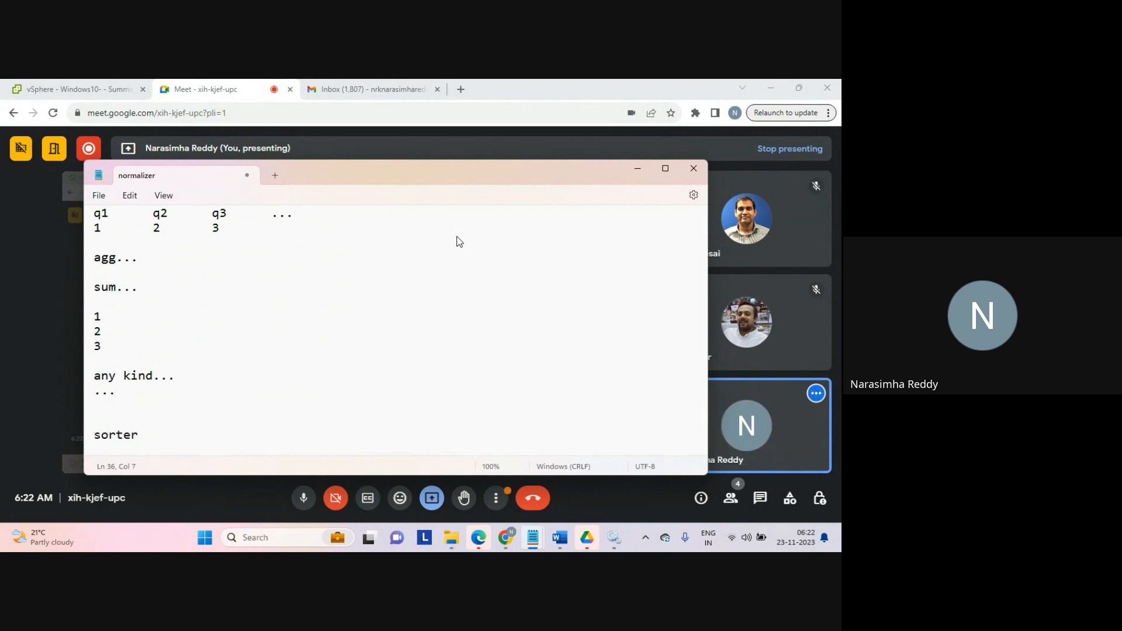
pyautogui.press('Return')
pyautogui.press('Return')
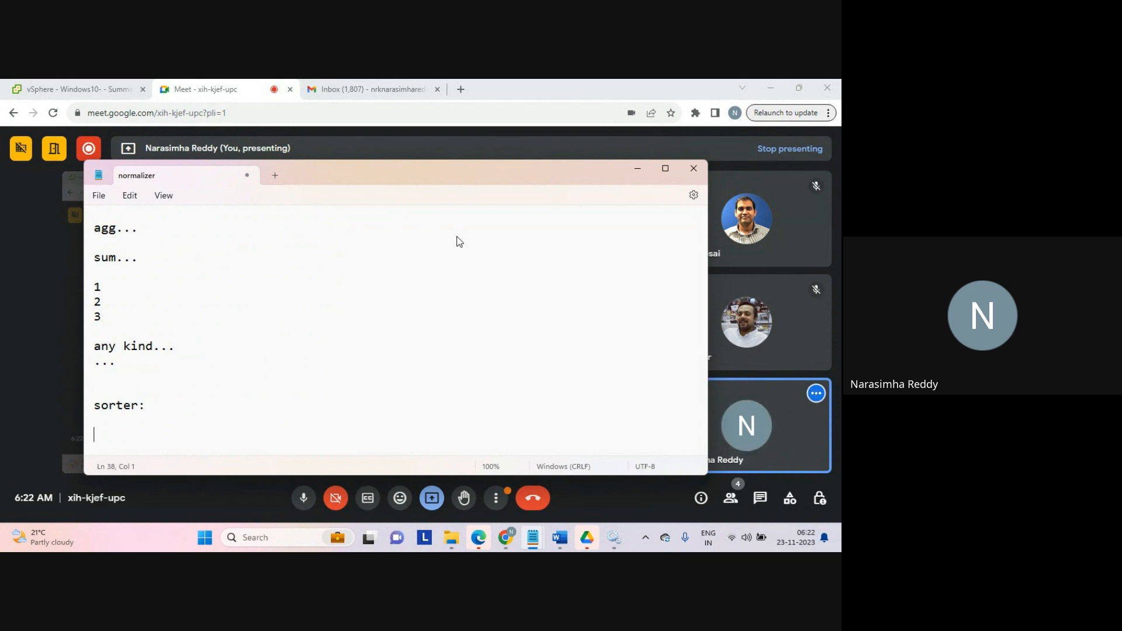
# Step: Write 'use...' below the 'sorter:' heading and leave a blank line after it
pyautogui.write('use...')
pyautogui.press('Return')
pyautogui.press('Return')
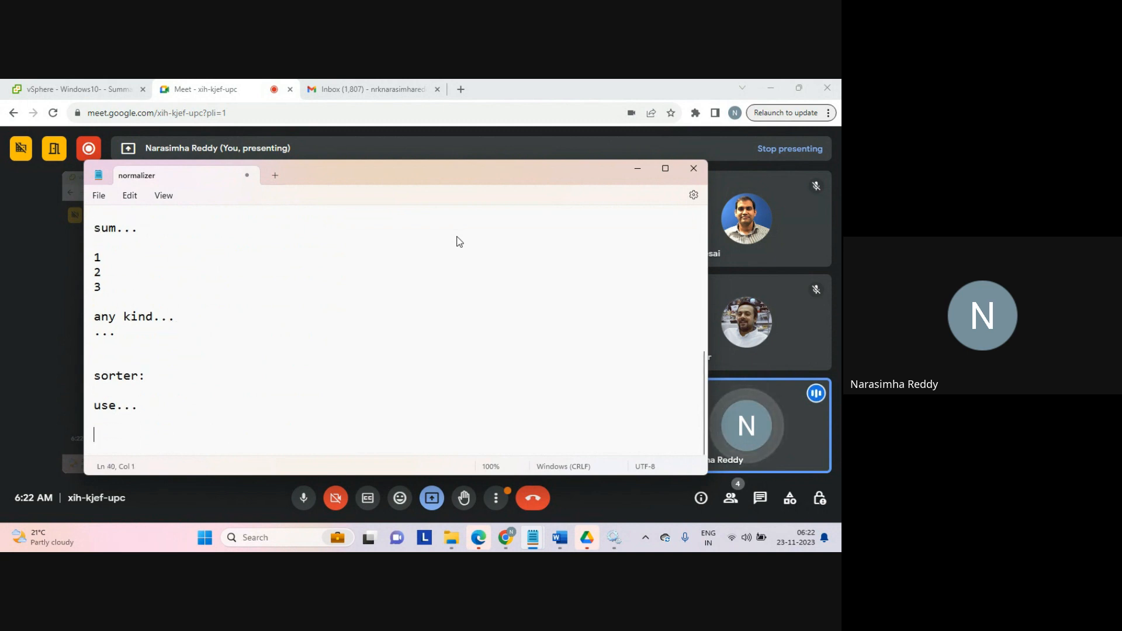
# Step: Add the line 'algo...' followed by a blank line
pyautogui.write('al')
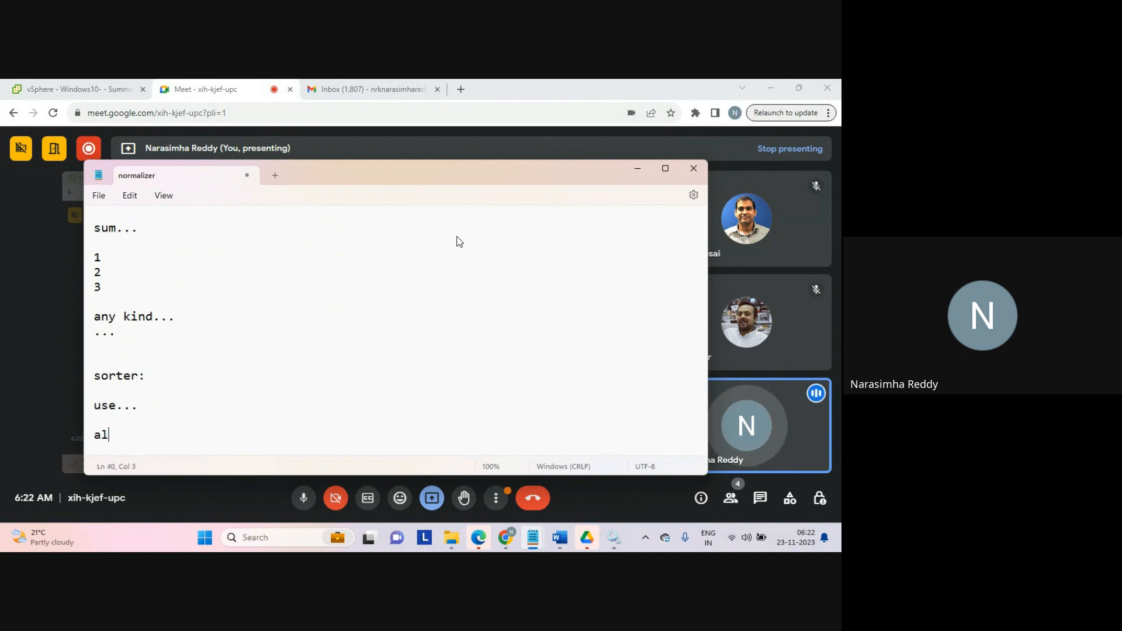
pyautogui.write('go...')
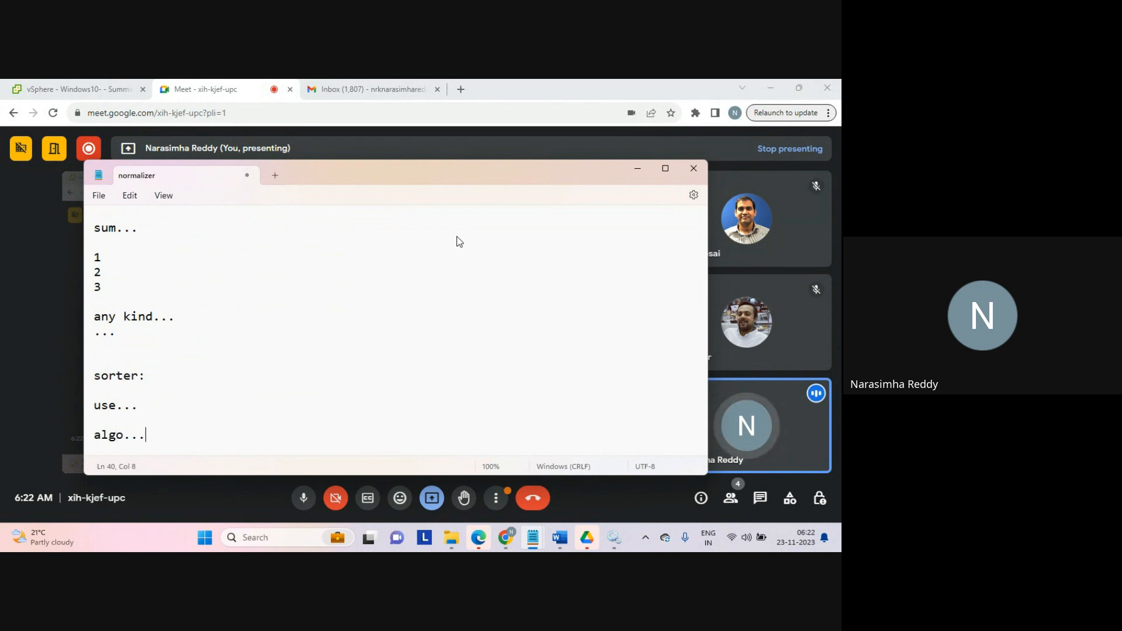
pyautogui.press('Return')
pyautogui.press('Return')
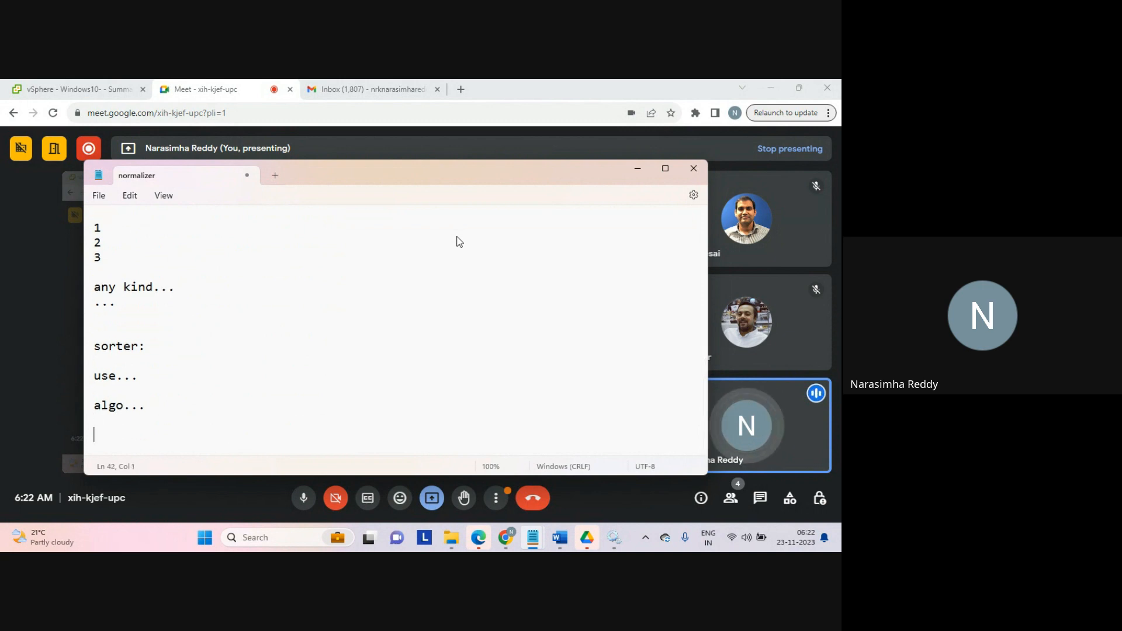
# Step: List 'n threads', 'commincation...' and 'dt..' on consecutive lines
pyautogui.write('n threads')
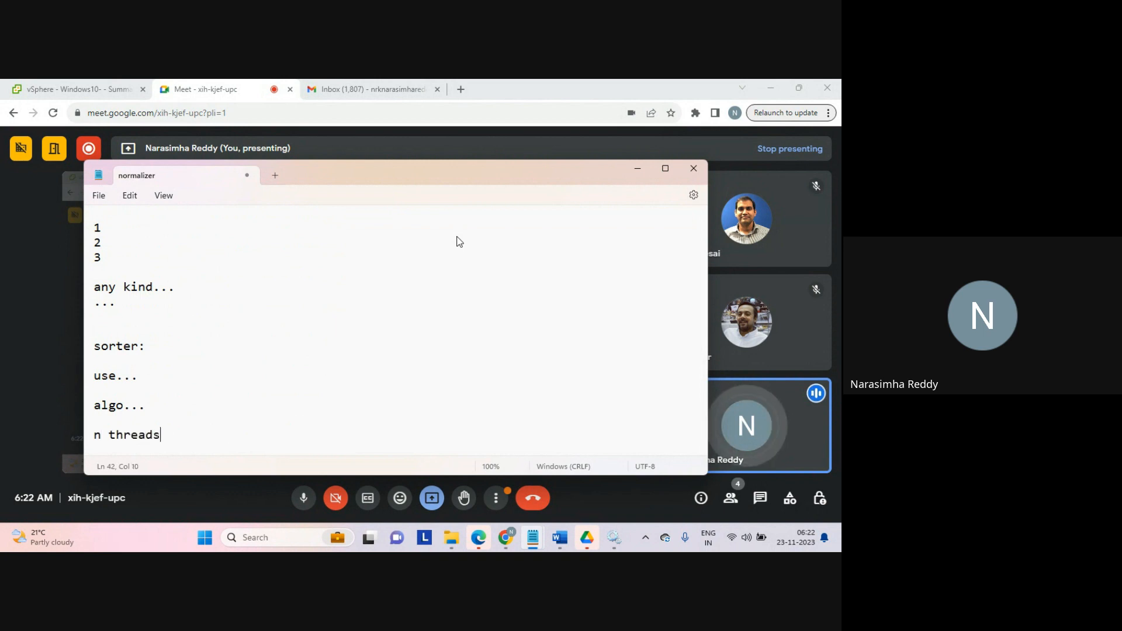
pyautogui.press('Return')
pyautogui.write('commin')
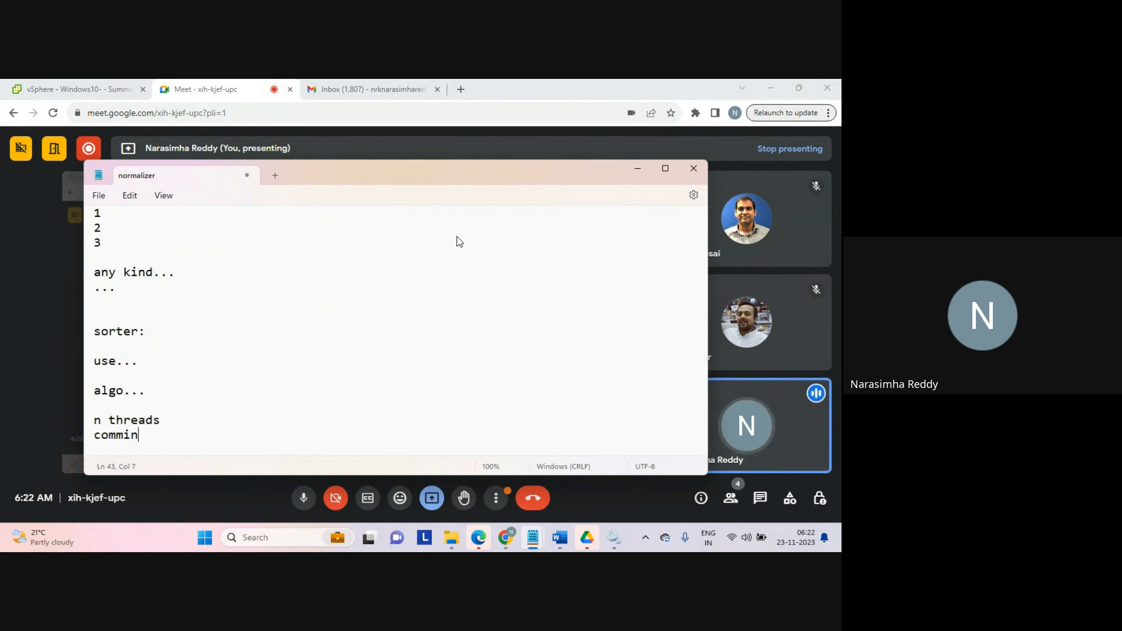
pyautogui.write('catio')
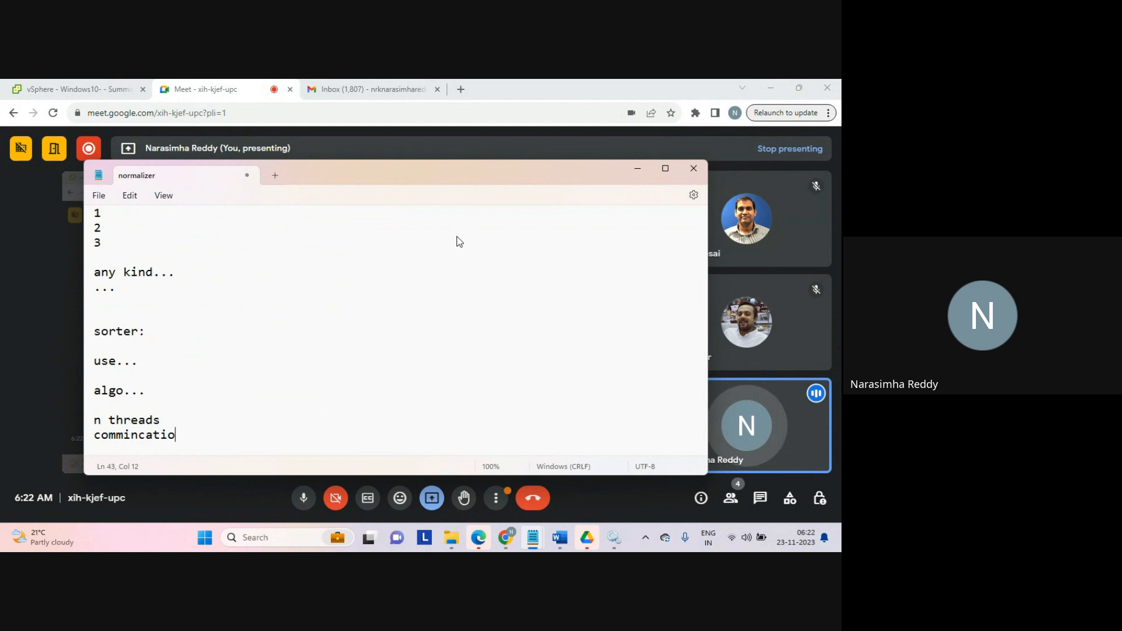
pyautogui.write('n...')
pyautogui.press('Return')
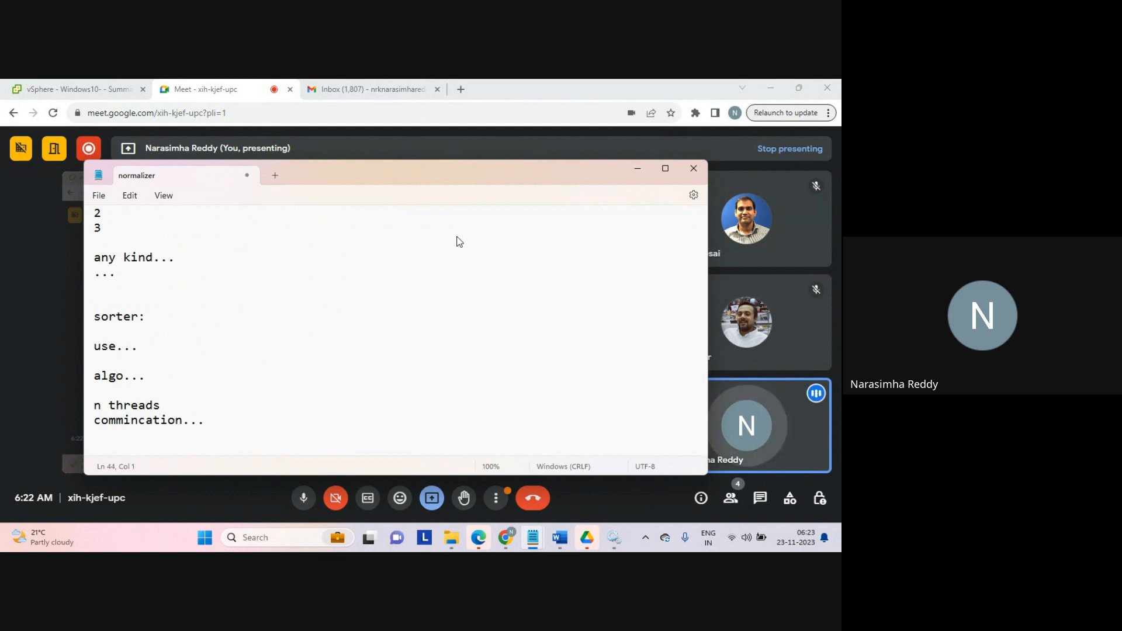
pyautogui.write('dt..')
pyautogui.press('Return')
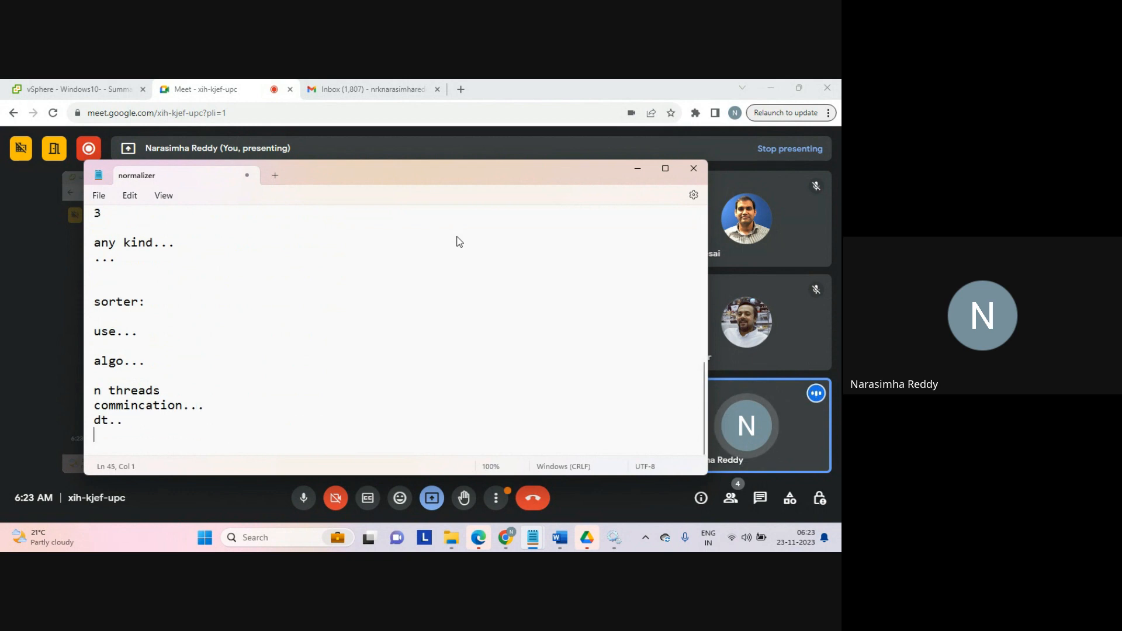
# Step: Highlight the 'n threads' to 'dt..' lines, then add a blank line beneath them
pyautogui.hotkey('shift', 'Up')
pyautogui.hotkey('shift', 'Up')
pyautogui.hotkey('shift', 'Up')
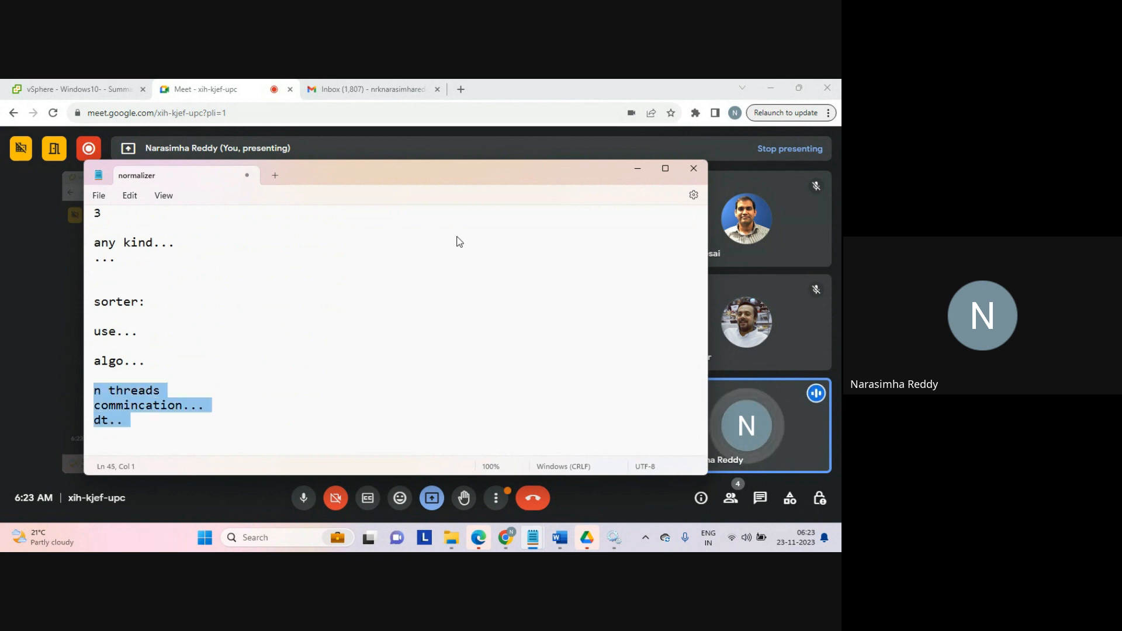
pyautogui.press('Down')
pyautogui.press('Return')
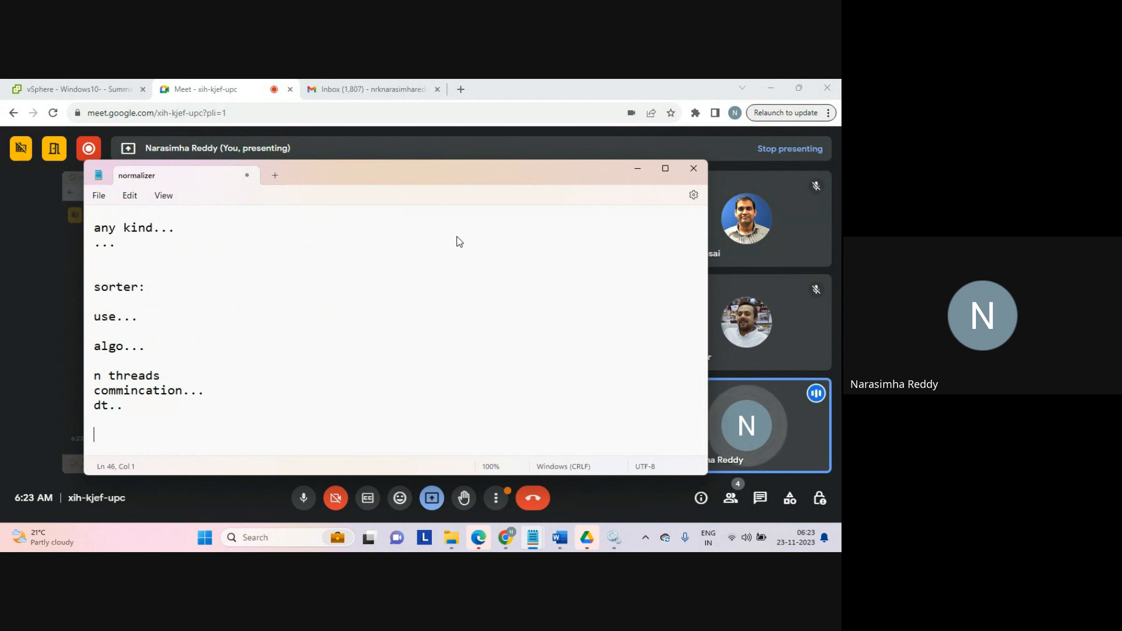
# Step: Write 'cpu' with an indented 'data...' line beneath it
pyautogui.write('cpu')
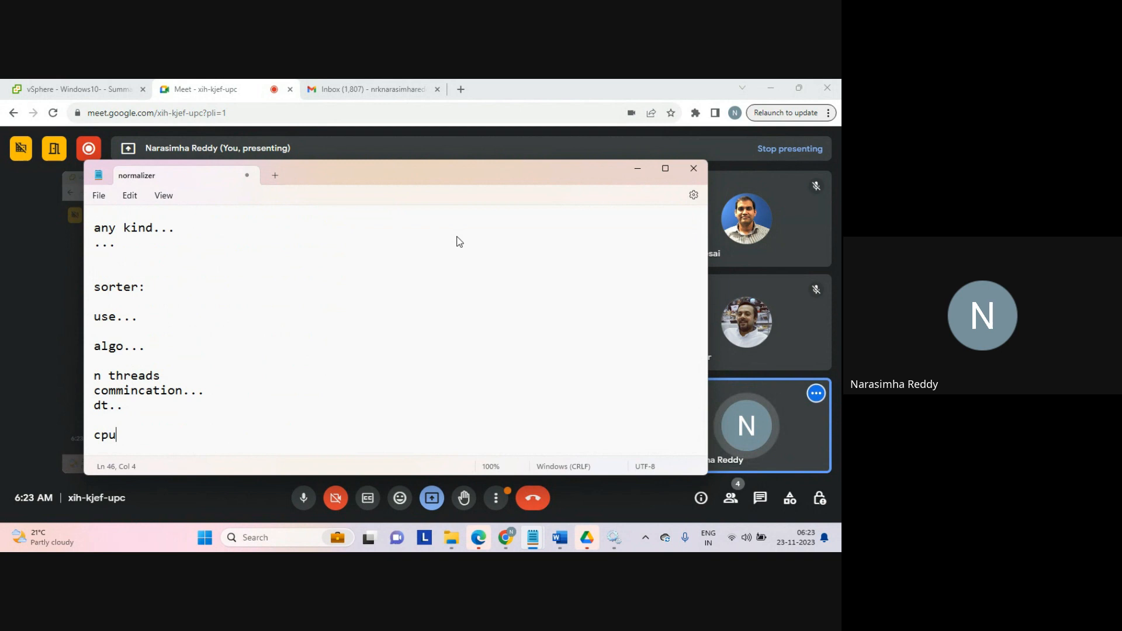
pyautogui.press('Return')
pyautogui.press('Tab')
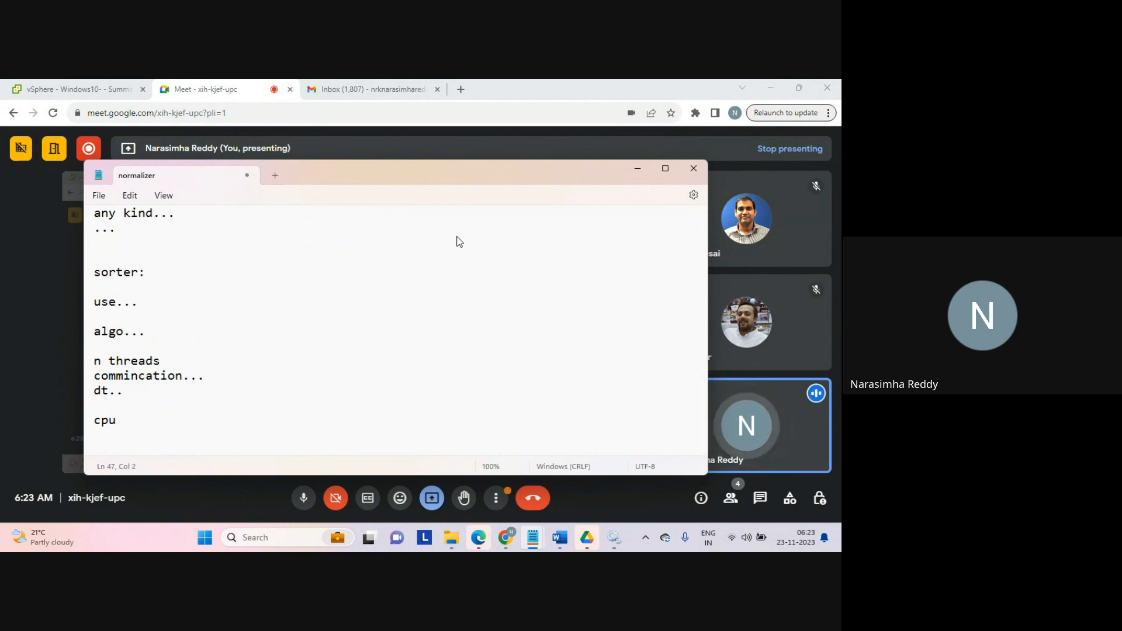
pyautogui.write('data...')
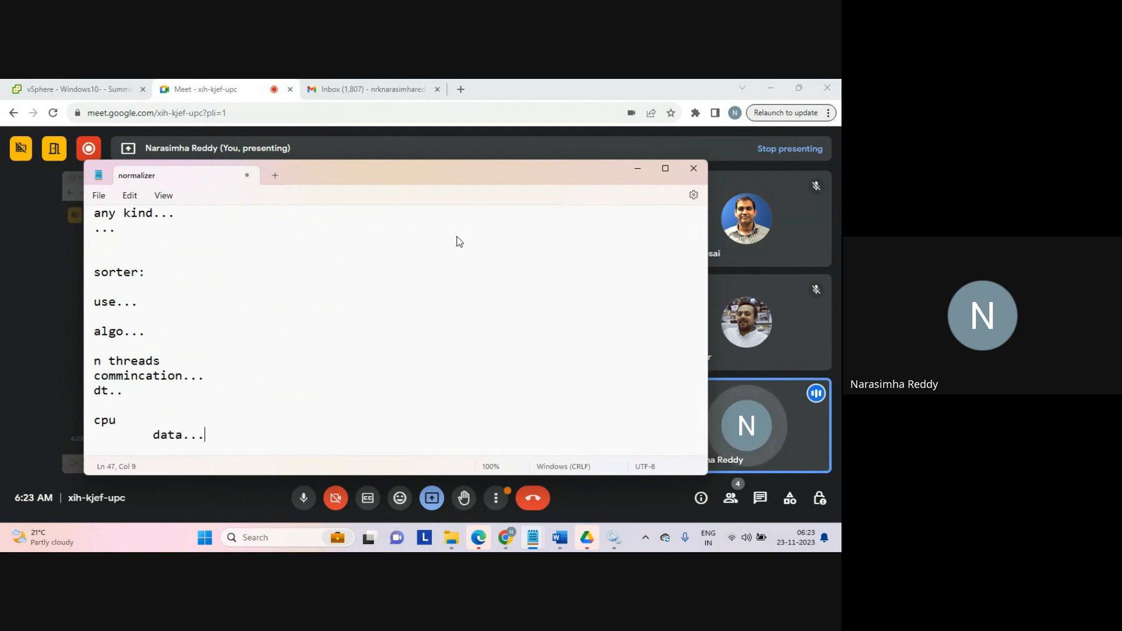
pyautogui.press('Return')
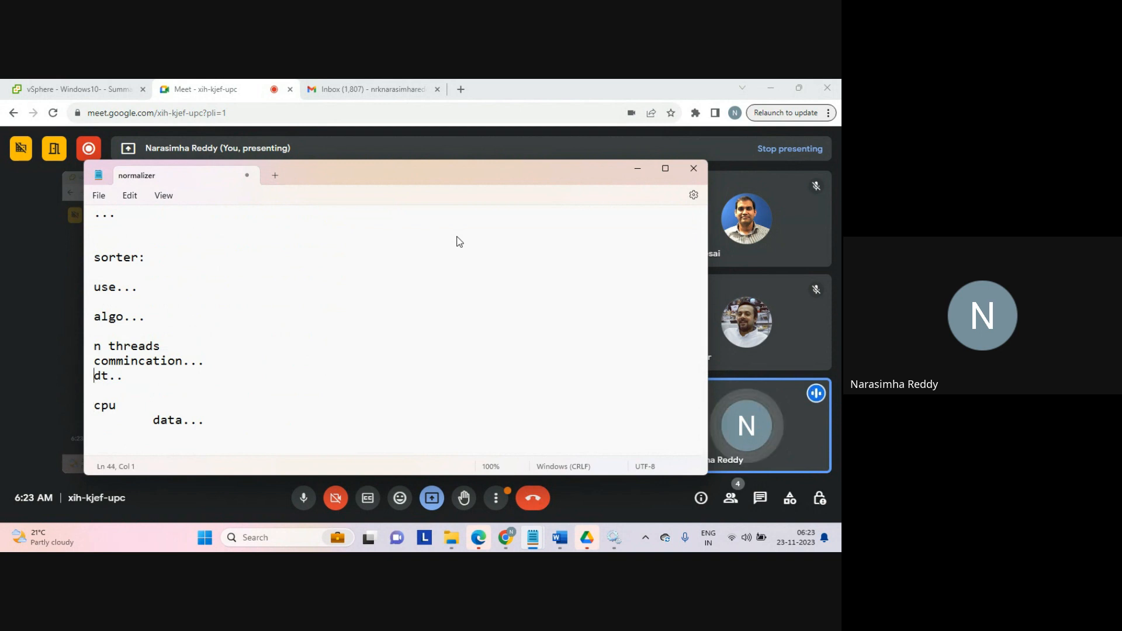
# Step: Highlight the 'n threads', 'commincation...' and 'dt..' lines again for review and return to the end of the notes
pyautogui.press('Down')
pyautogui.hotkey('shift', 'Up')
pyautogui.hotkey('shift', 'Up')
pyautogui.hotkey('shift', 'Up')
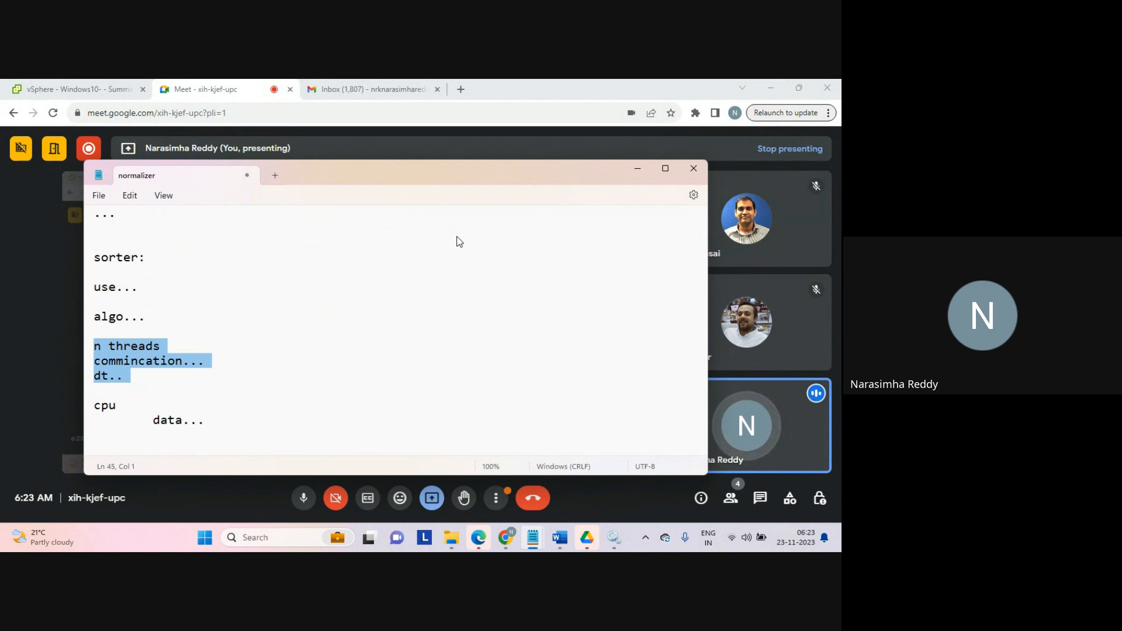
pyautogui.press('Down')
pyautogui.press('Down')
pyautogui.press('Down')
pyautogui.press('Down')
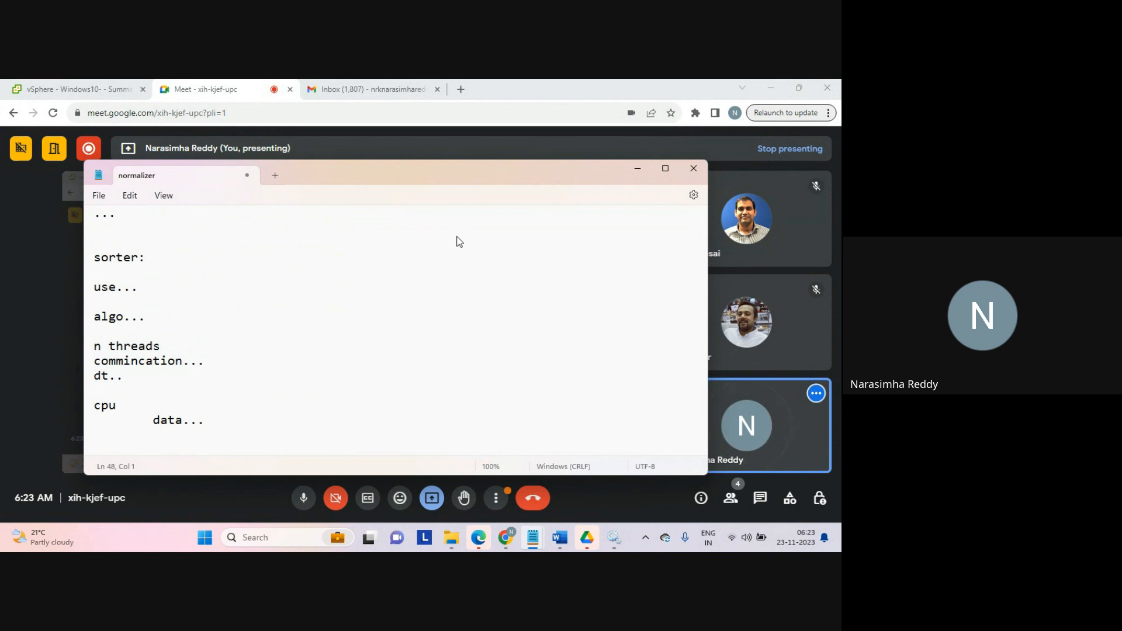
pyautogui.scroll(-1, 460, 242)
pyautogui.press('Down')
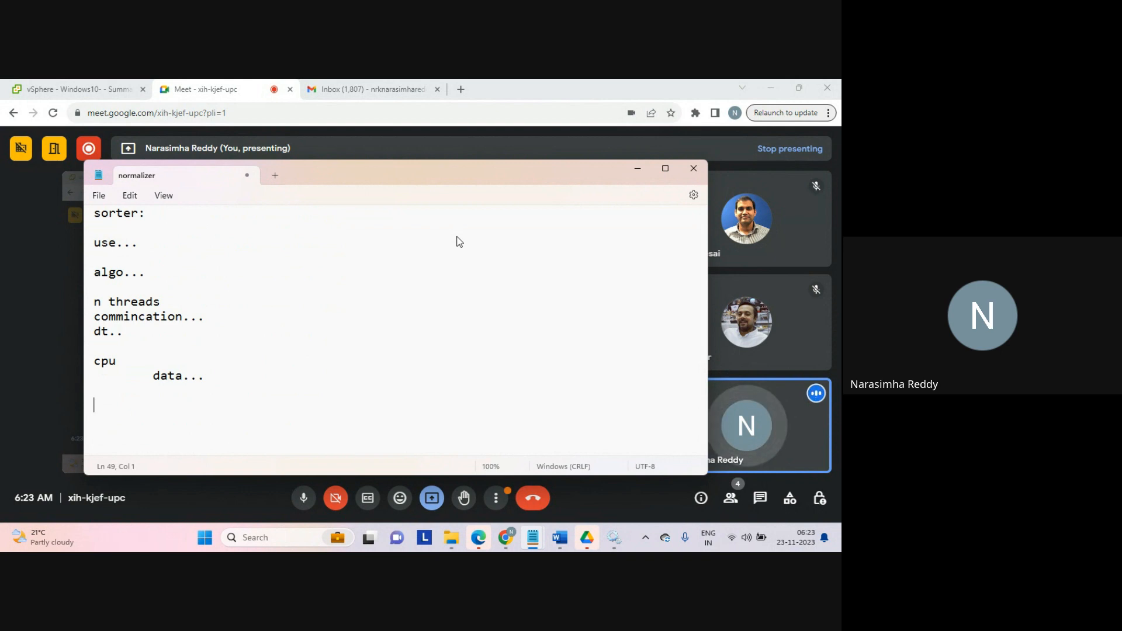
# Step: Write 'agg' and 'joiner..' on separate lines, with an indented 'performance...' line below
pyautogui.write('agg ')
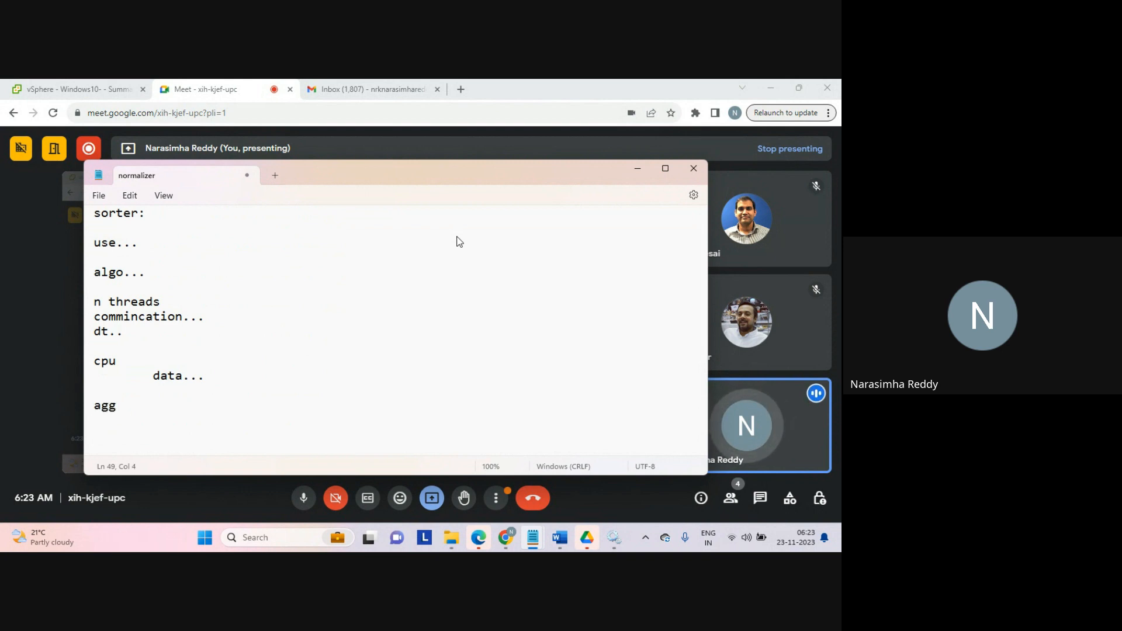
pyautogui.write('jo')
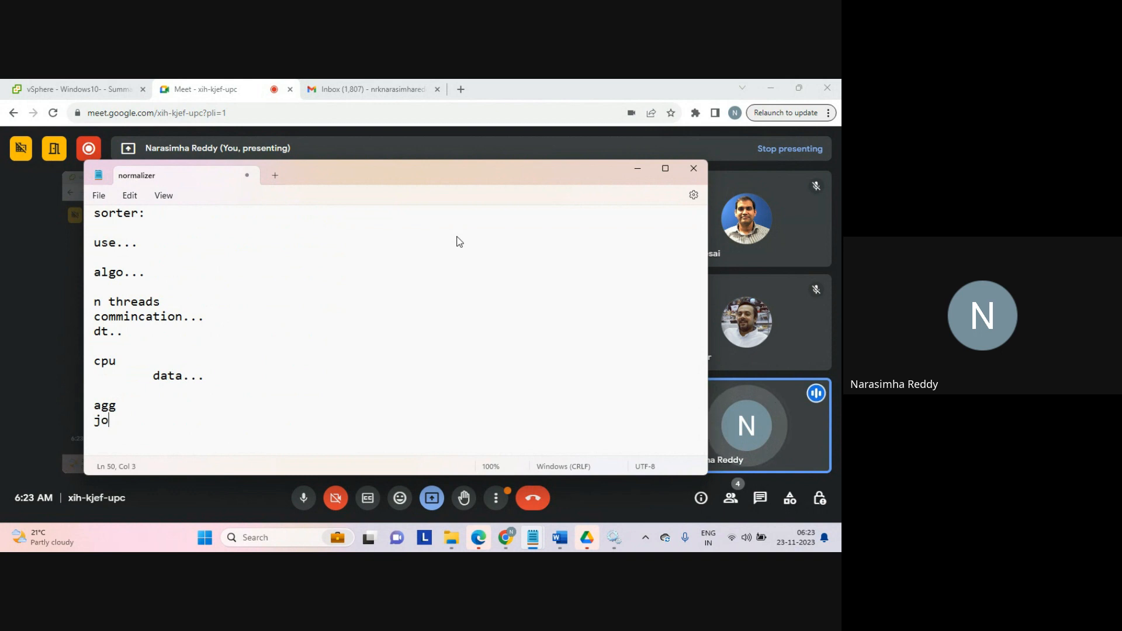
pyautogui.write('iner..')
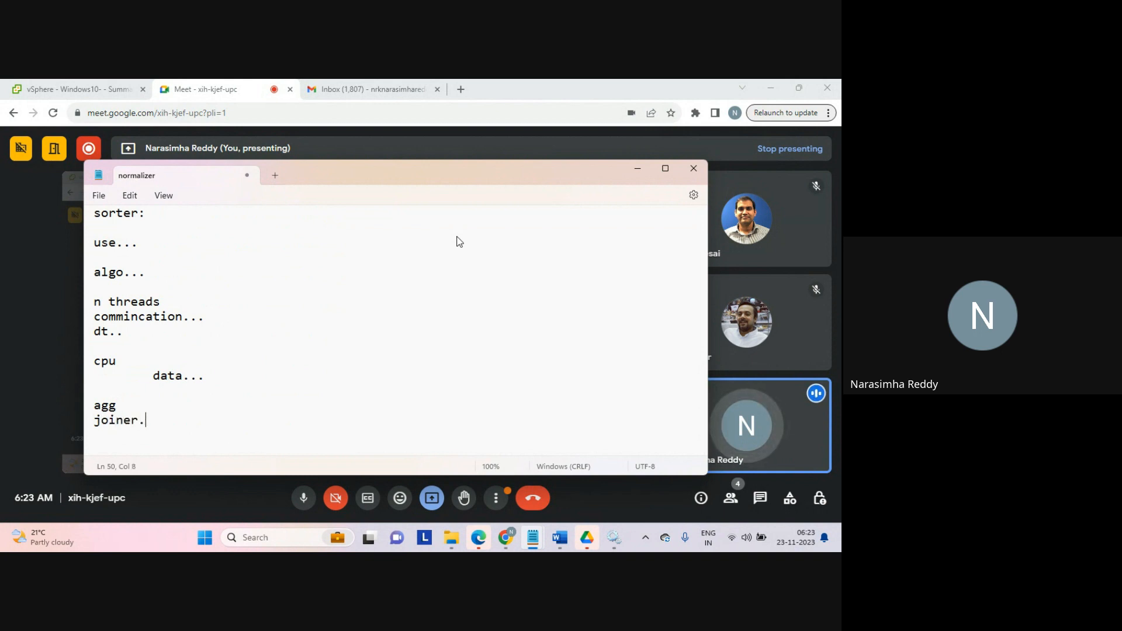
pyautogui.press('Return')
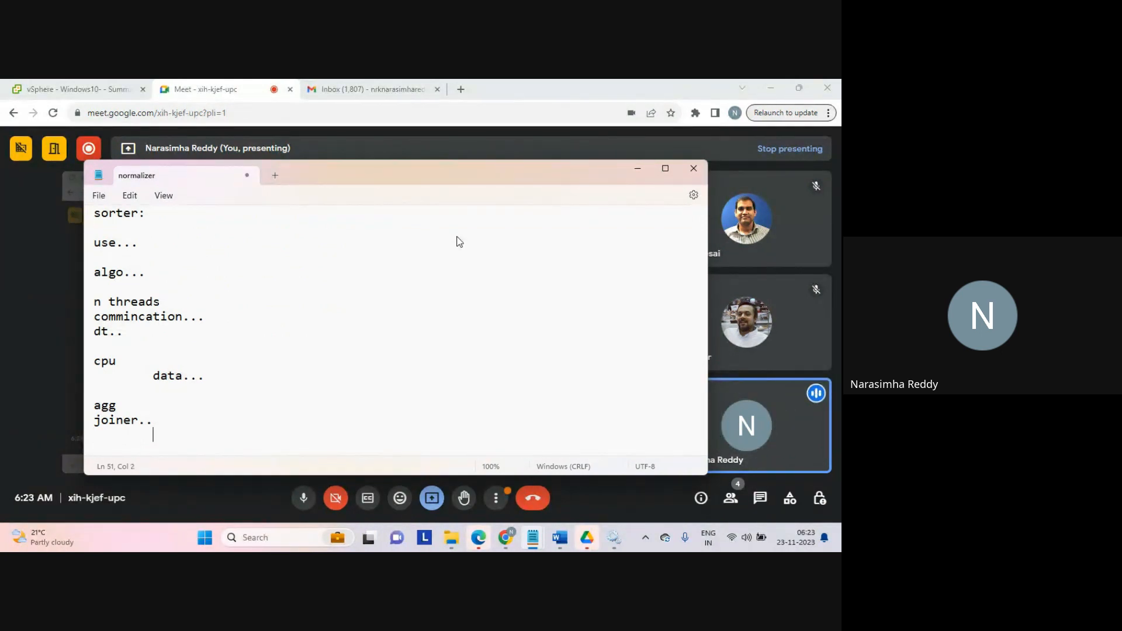
pyautogui.write('p')
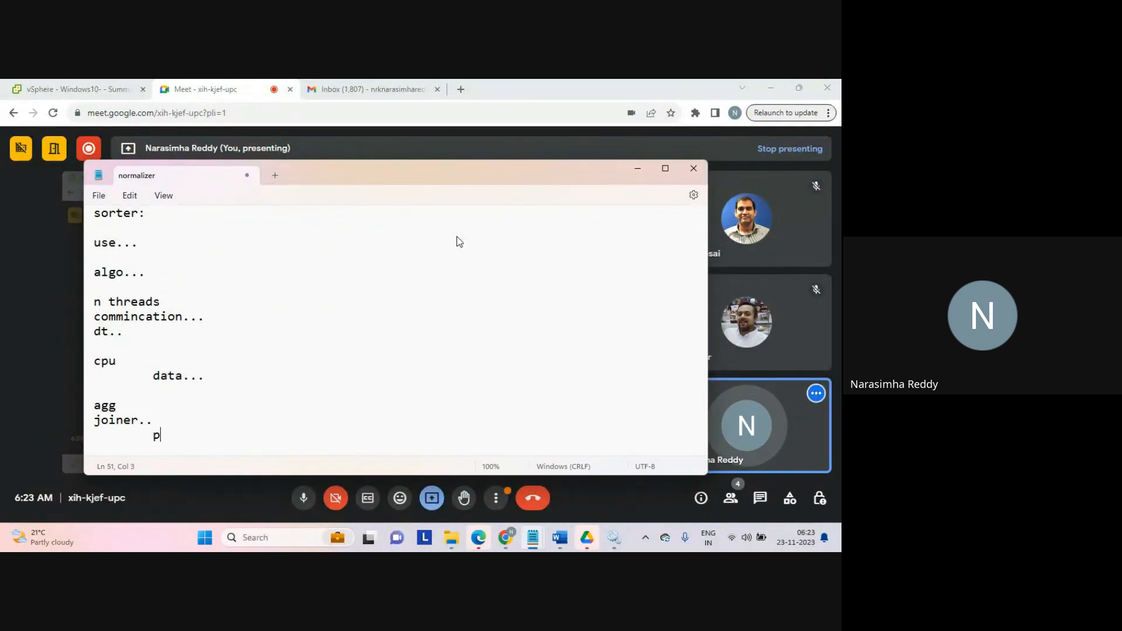
pyautogui.write('erforma')
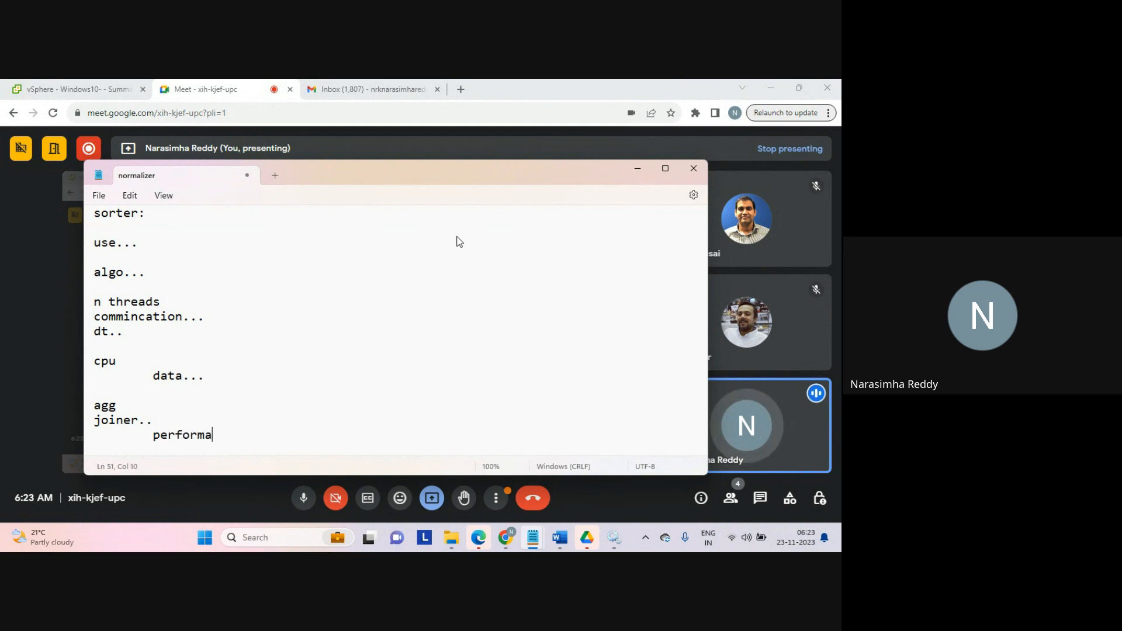
pyautogui.write('nce...')
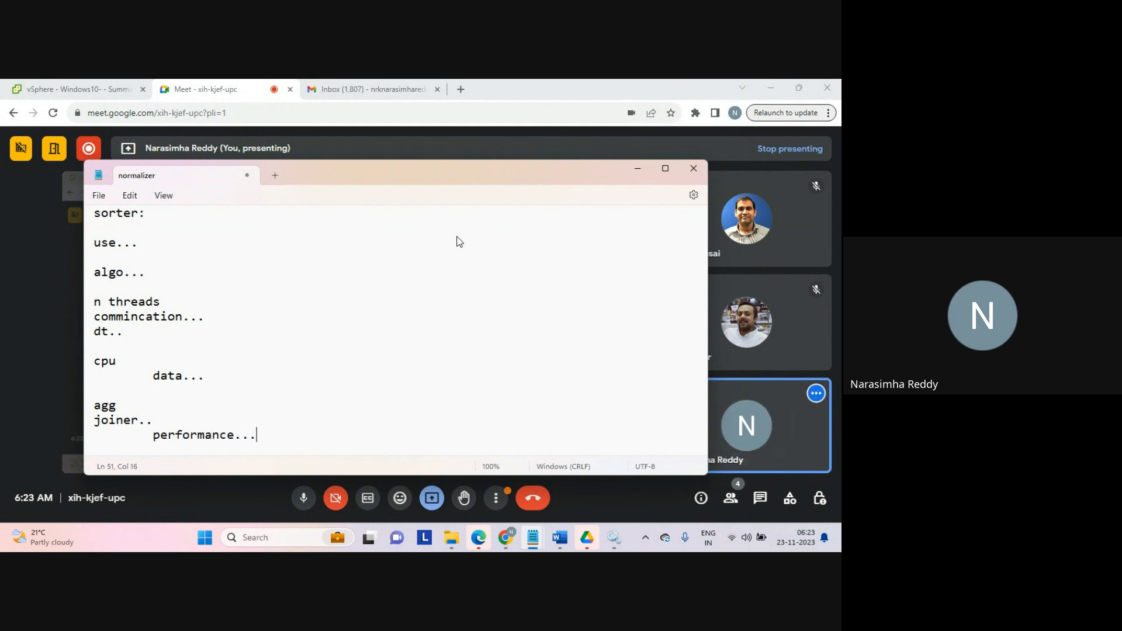
pyautogui.press('Return')
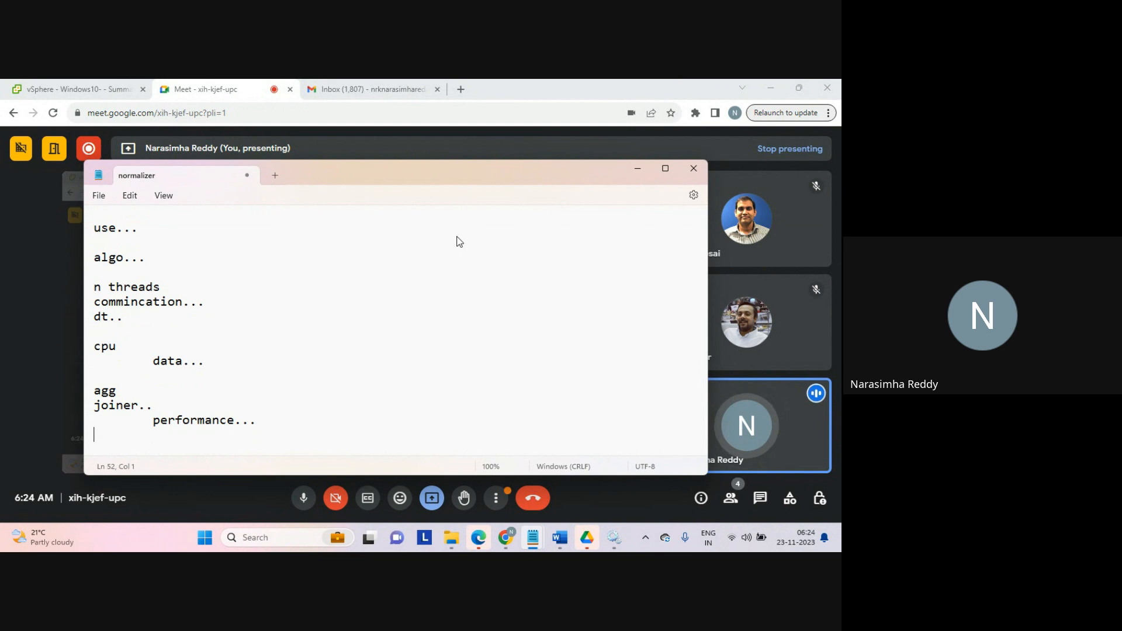
# Step: Highlight the agg and joiner lines, then write the heading 'tasks:' a couple of lines below
pyautogui.hotkey('shift', 'Up')
pyautogui.hotkey('shift', 'Up')
pyautogui.hotkey('shift', 'Up')
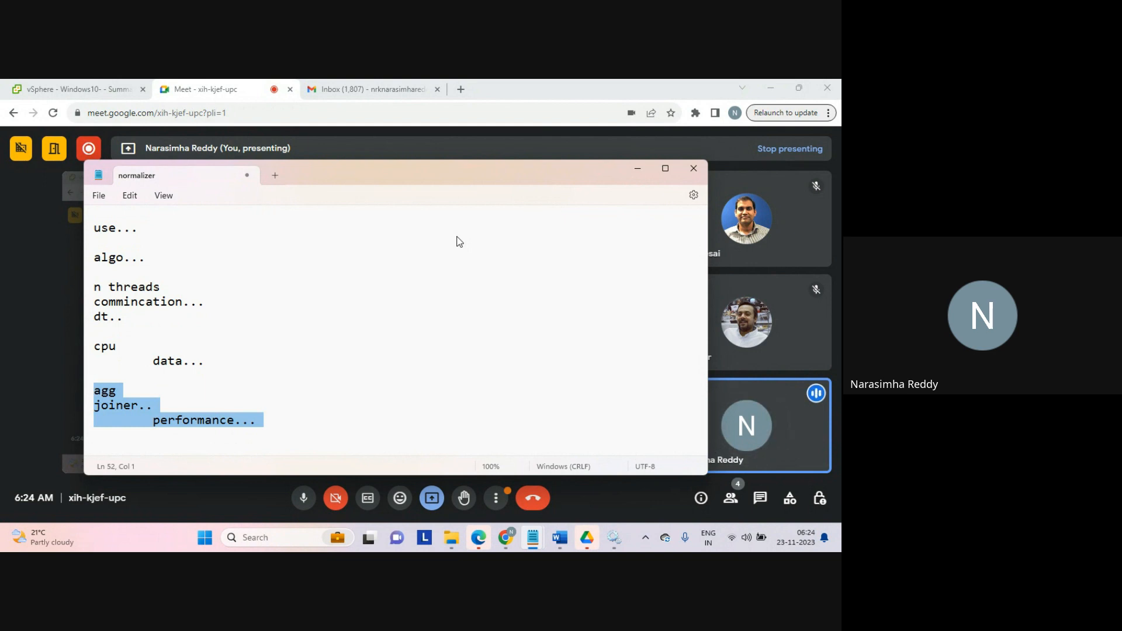
pyautogui.press('Down')
pyautogui.press('Down')
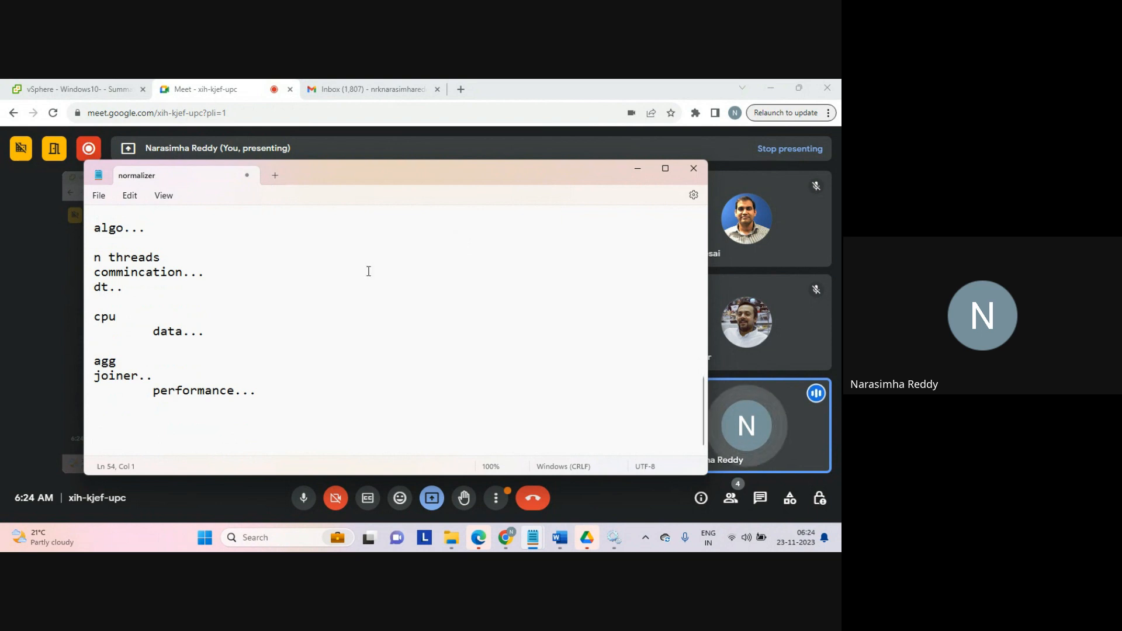
pyautogui.scroll(-1, 221, 433)
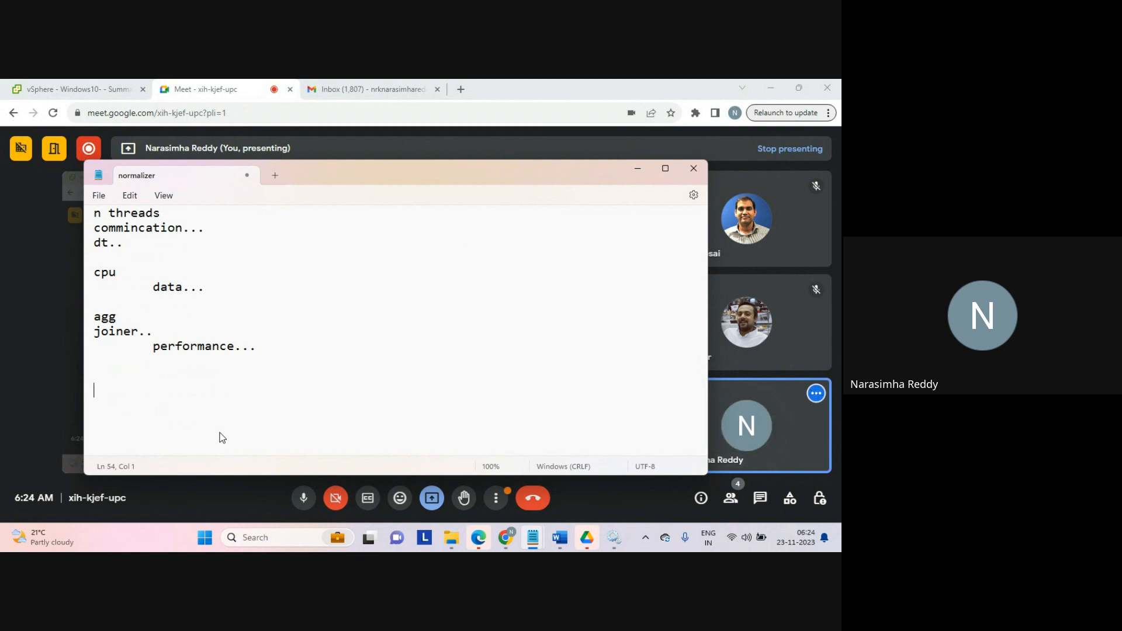
pyautogui.write('joine')
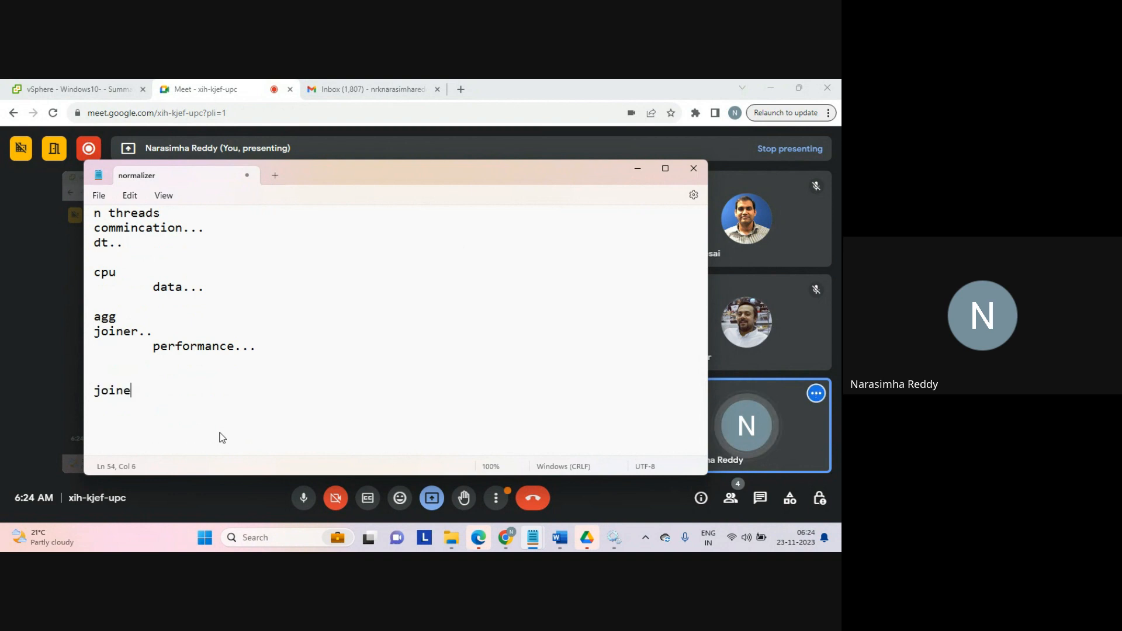
pyautogui.press('BackSpace')
pyautogui.press('BackSpace')
pyautogui.press('BackSpace')
pyautogui.press('BackSpace')
pyautogui.press('BackSpace')
pyautogui.write('tasks:')
pyautogui.press('Return')
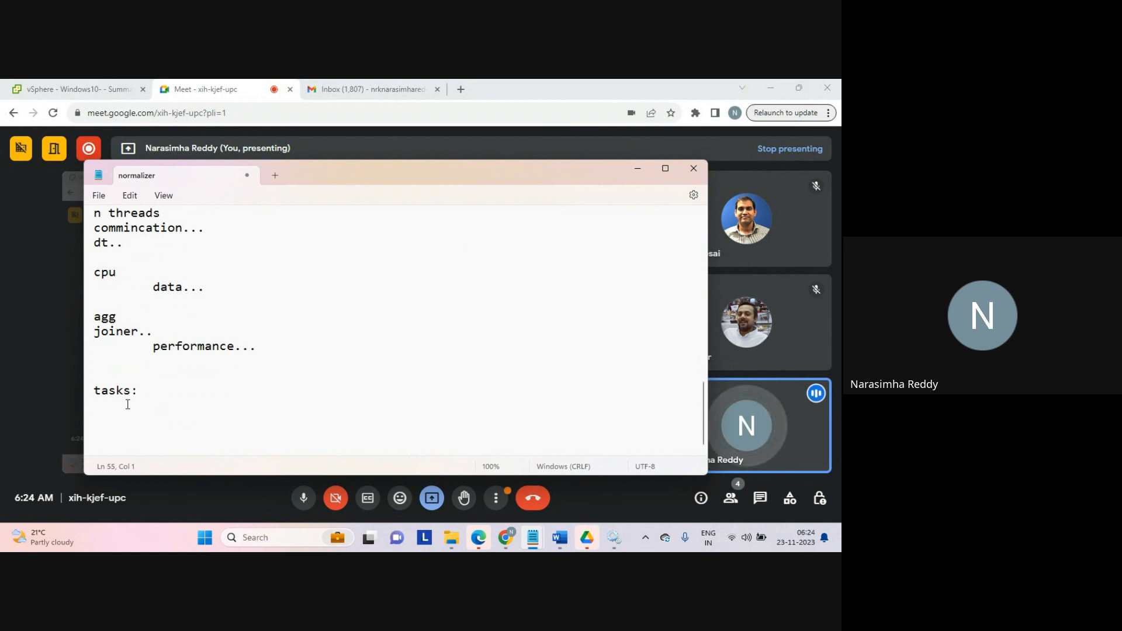
# Step: Write an indented 'iics:' line under the 'tasks:' heading
pyautogui.press('Tab')
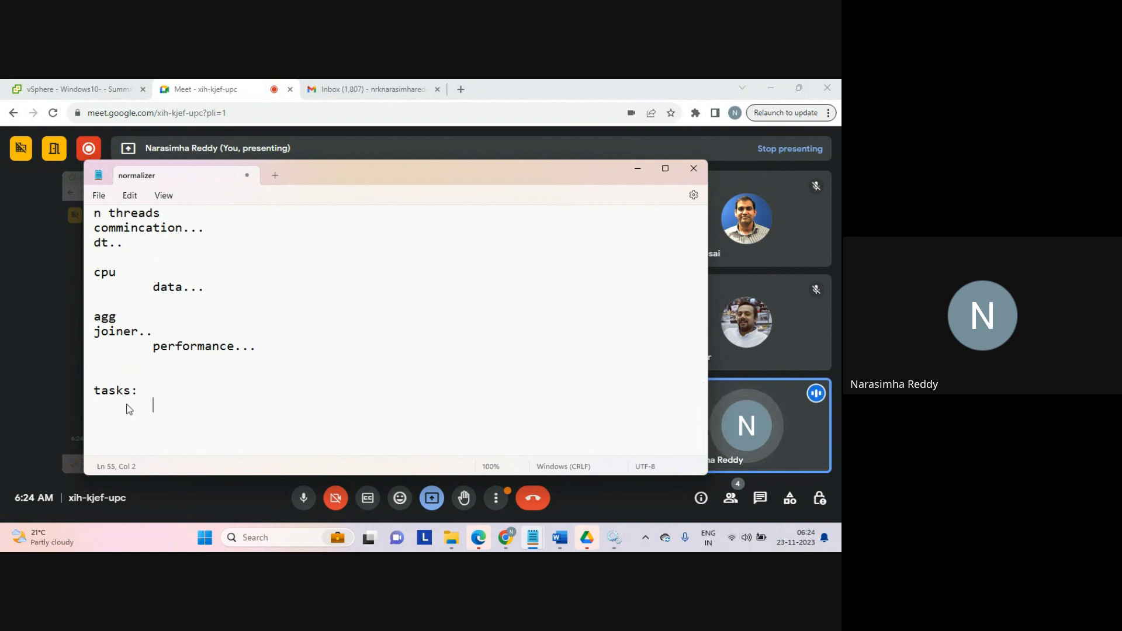
pyautogui.write('iics:')
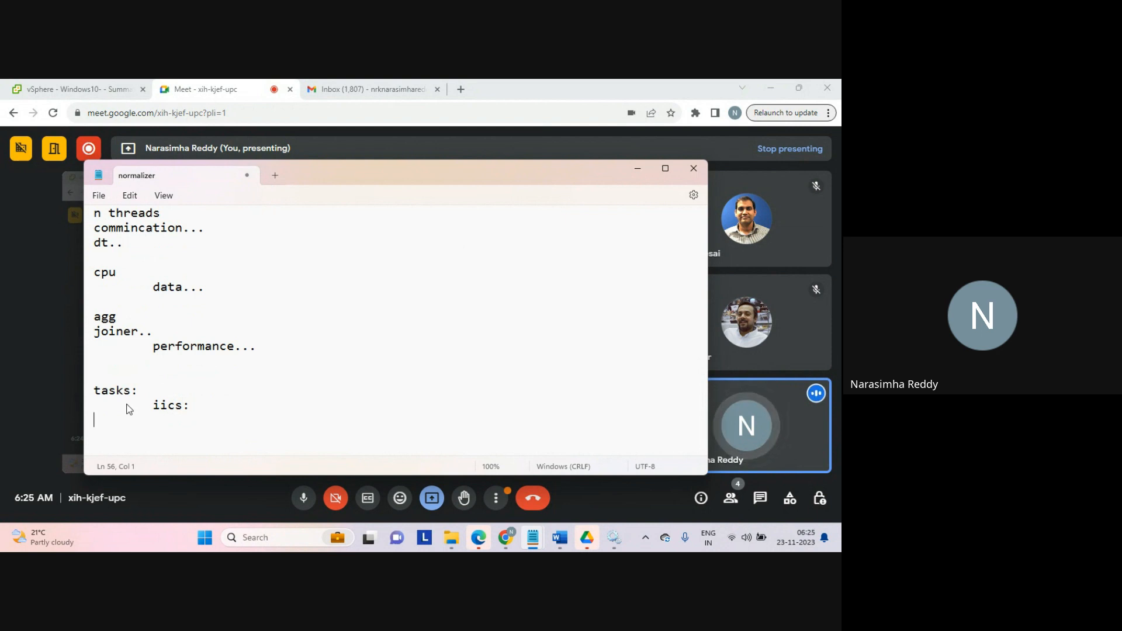
pyautogui.press('Return')
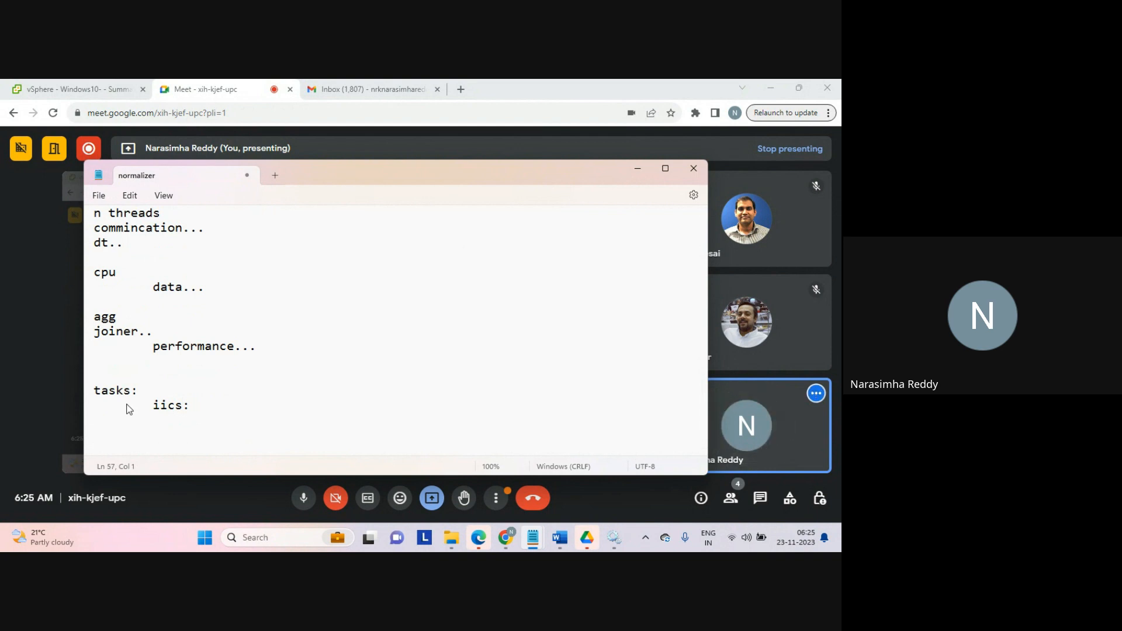
# Step: Write 'templates..' on its own line below, followed by a blank line
pyautogui.write('te')
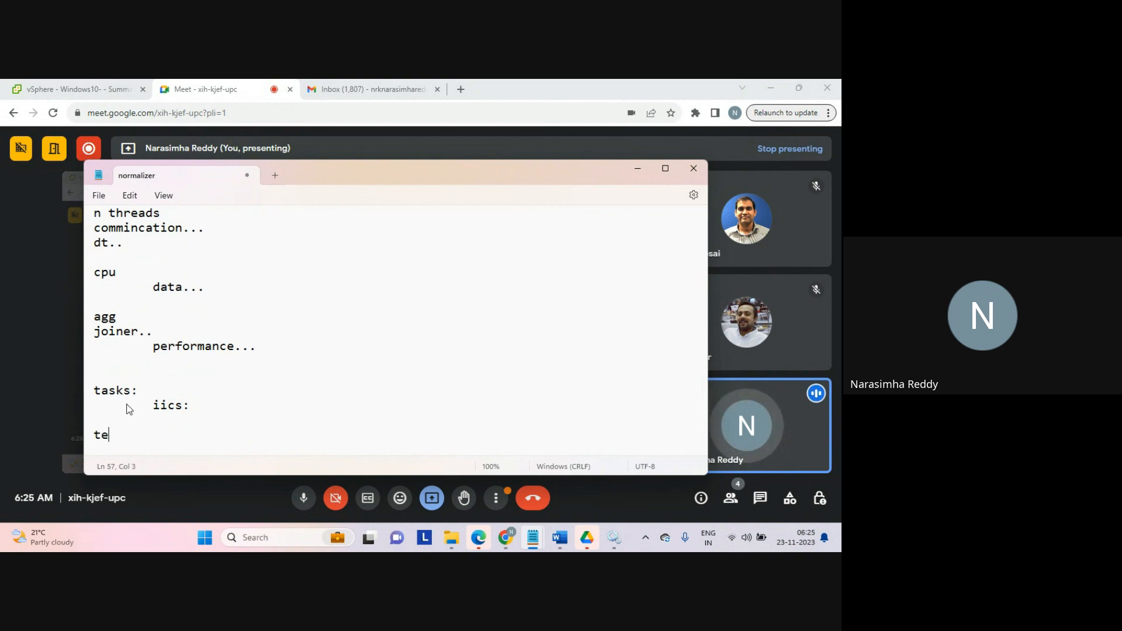
pyautogui.write('mplates..')
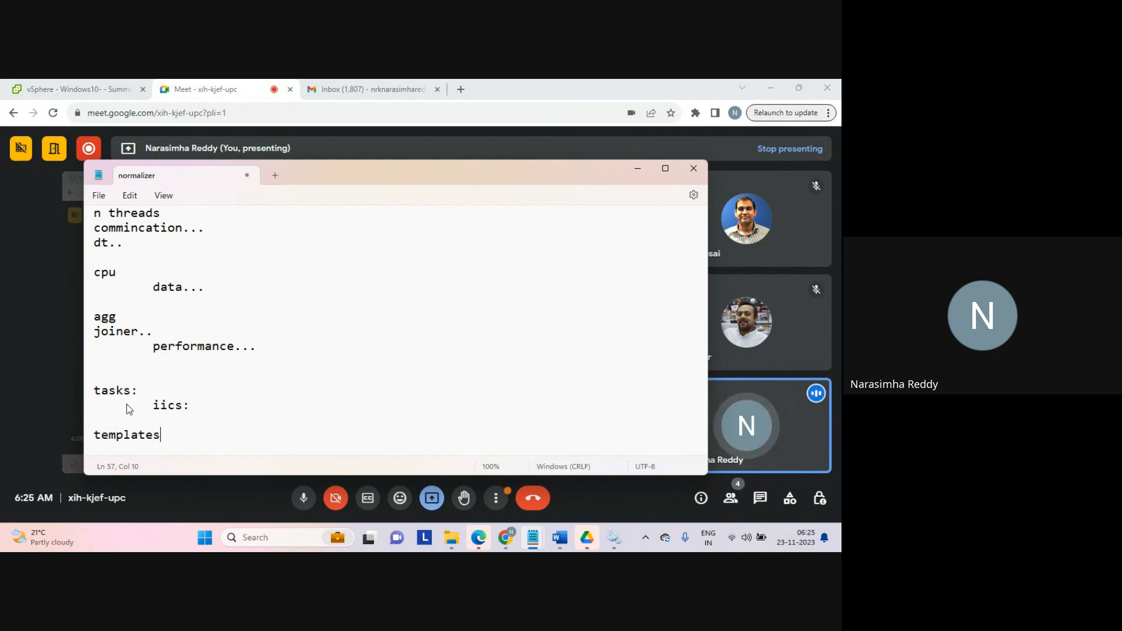
pyautogui.press('Return')
pyautogui.press('Return')
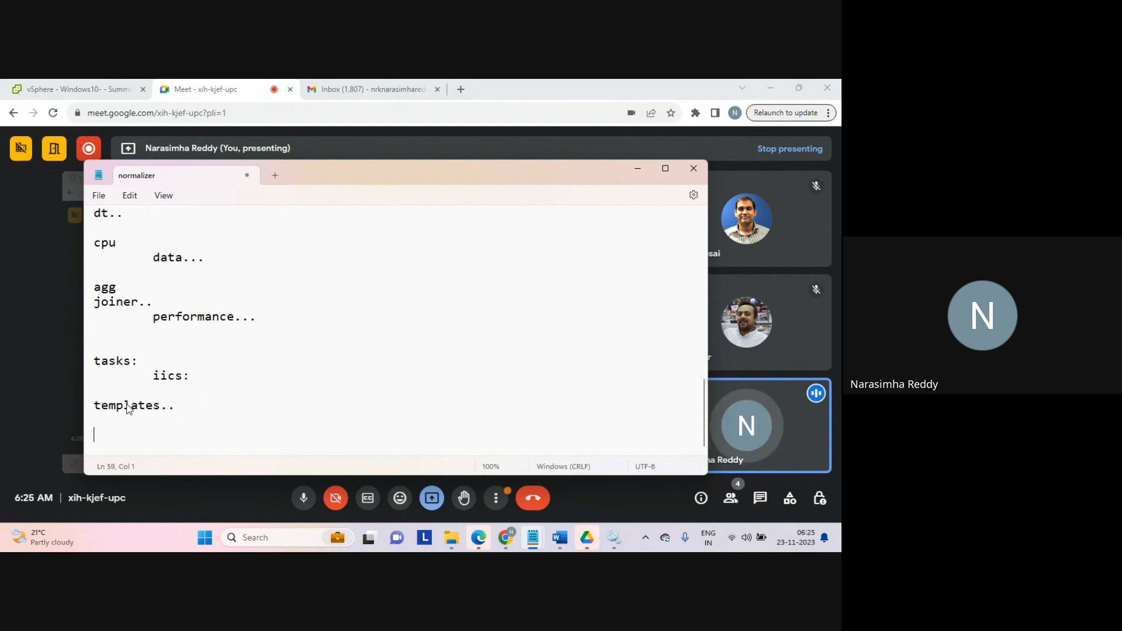
# Step: Write 'input' with an indented 'results...' line beneath it
pyautogui.write('s')
pyautogui.press('BackSpace')
pyautogui.write('iinput')
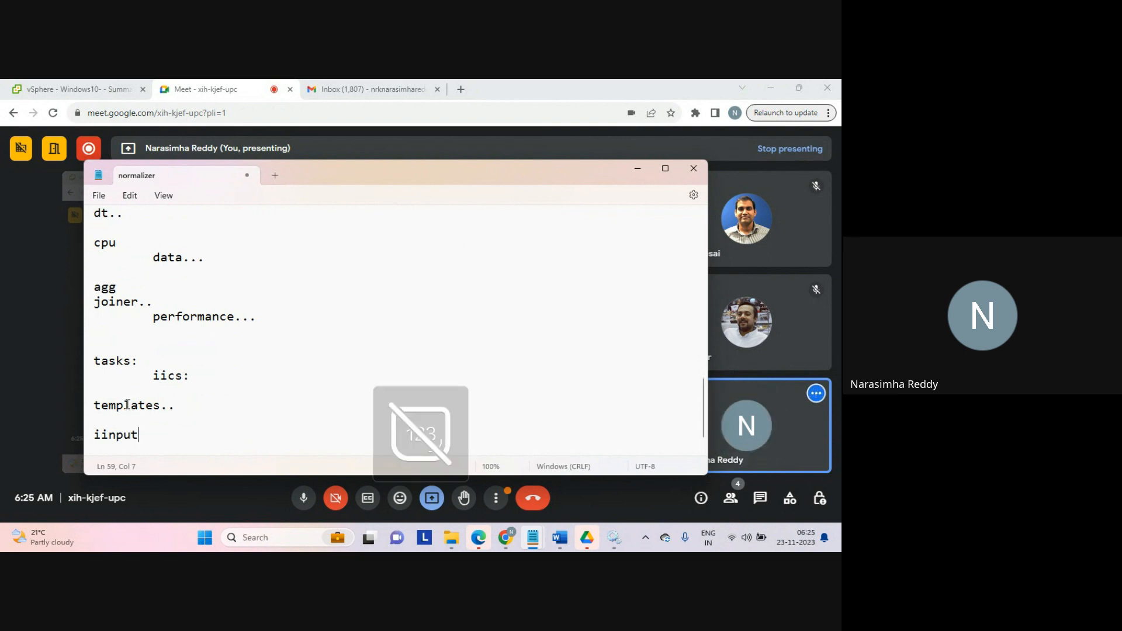
pyautogui.press('BackSpace')
pyautogui.press('BackSpace')
pyautogui.press('BackSpace')
pyautogui.press('BackSpace')
pyautogui.press('BackSpace')
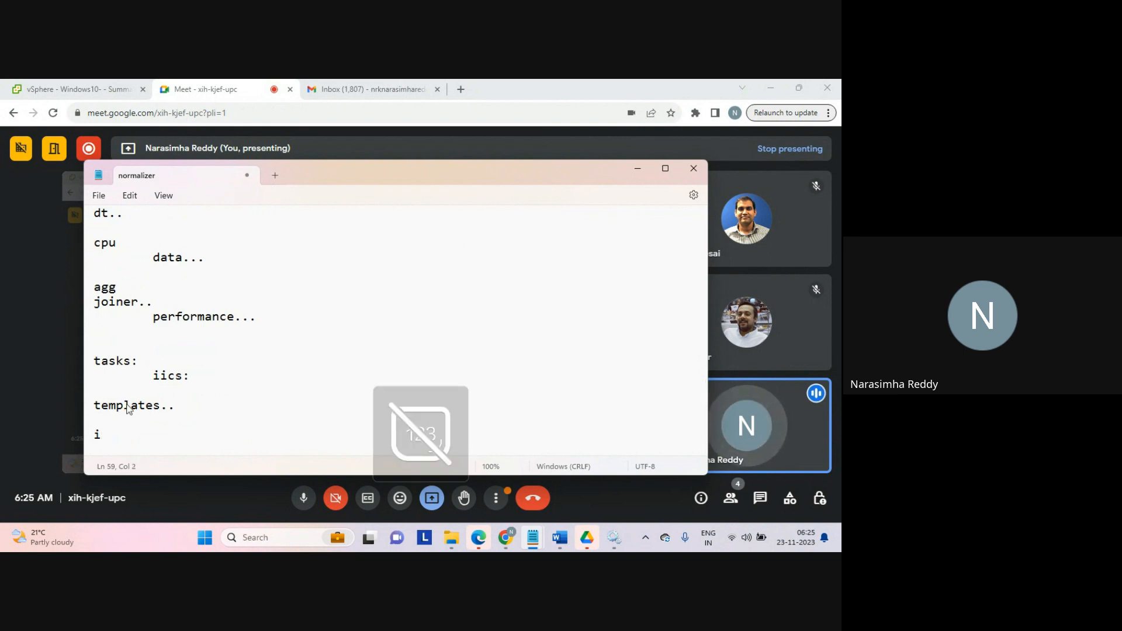
pyautogui.write('np')
pyautogui.write('ut')
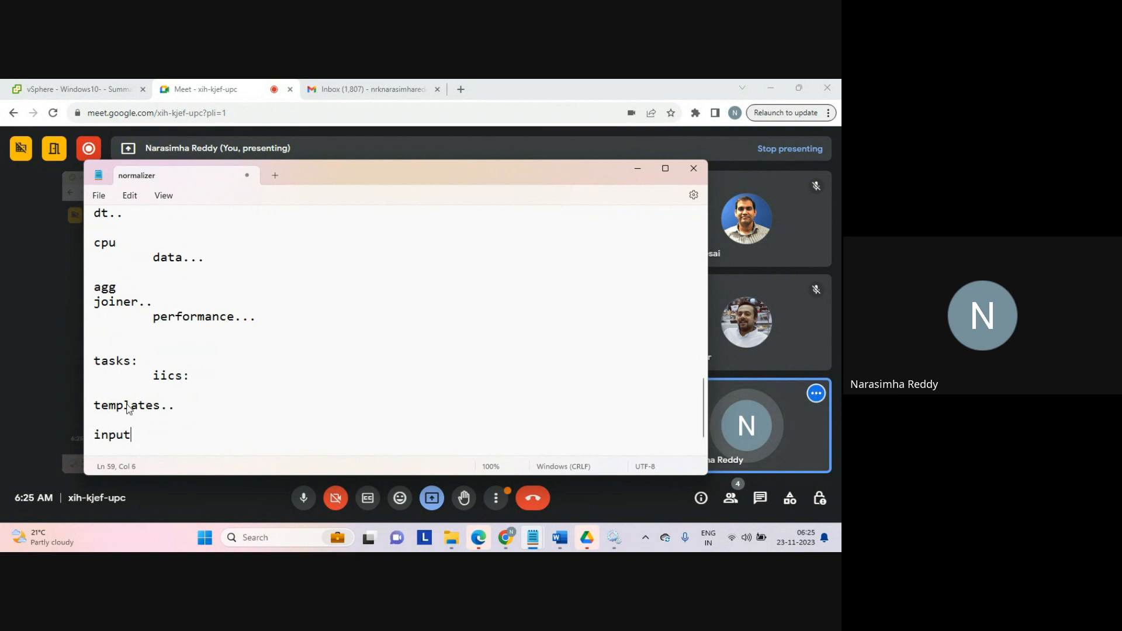
pyautogui.press('Return')
pyautogui.write('resu')
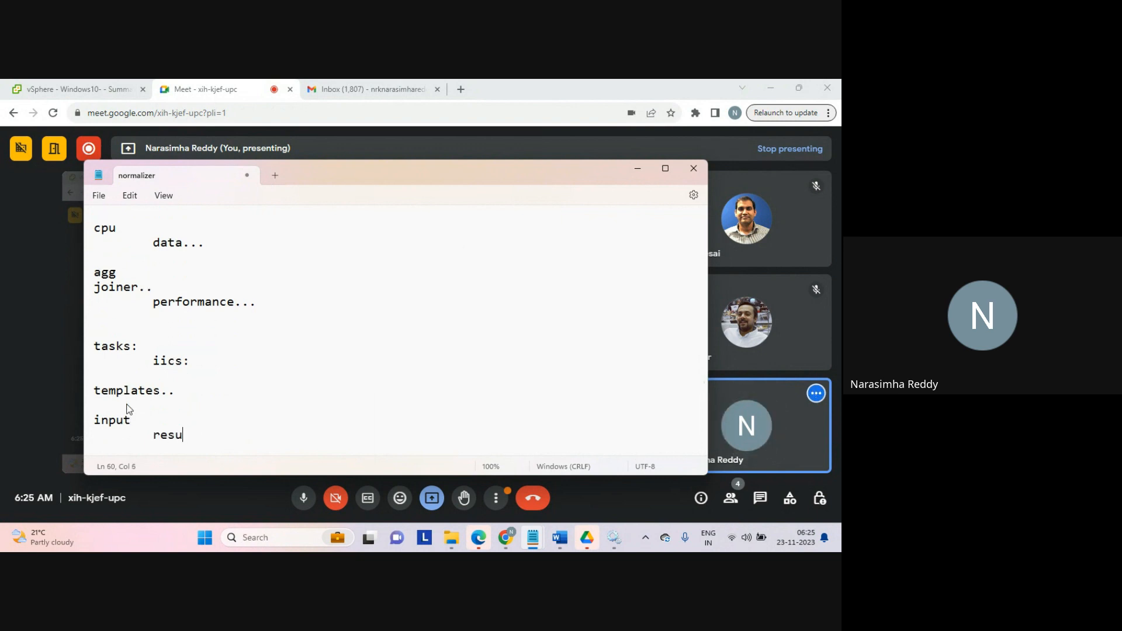
pyautogui.write('lts...')
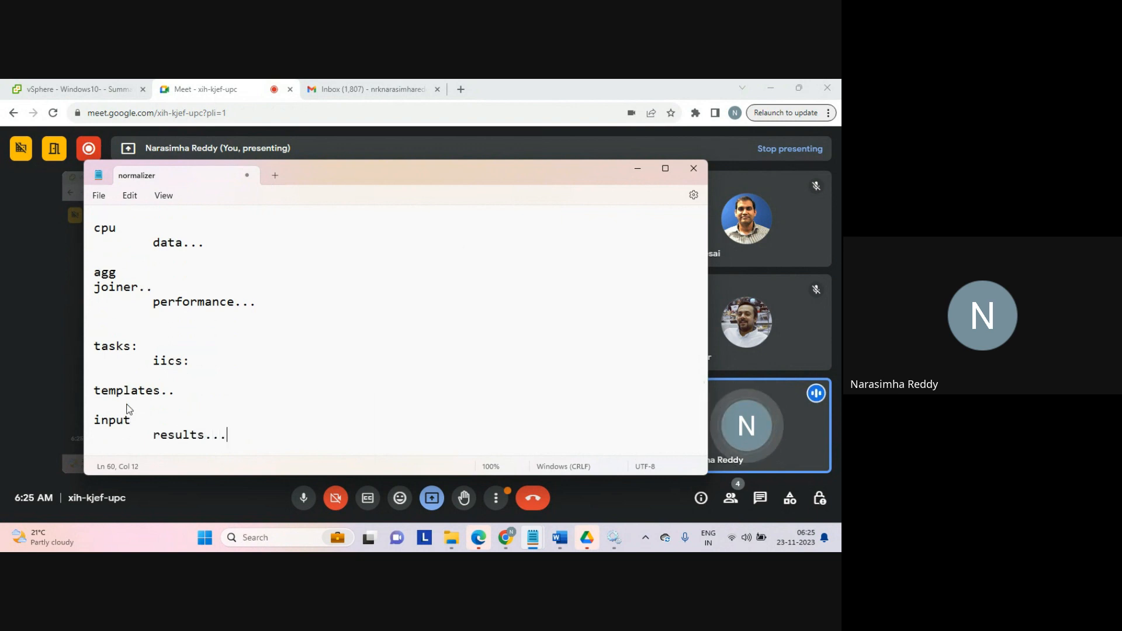
pyautogui.press('Return')
pyautogui.press('Return')
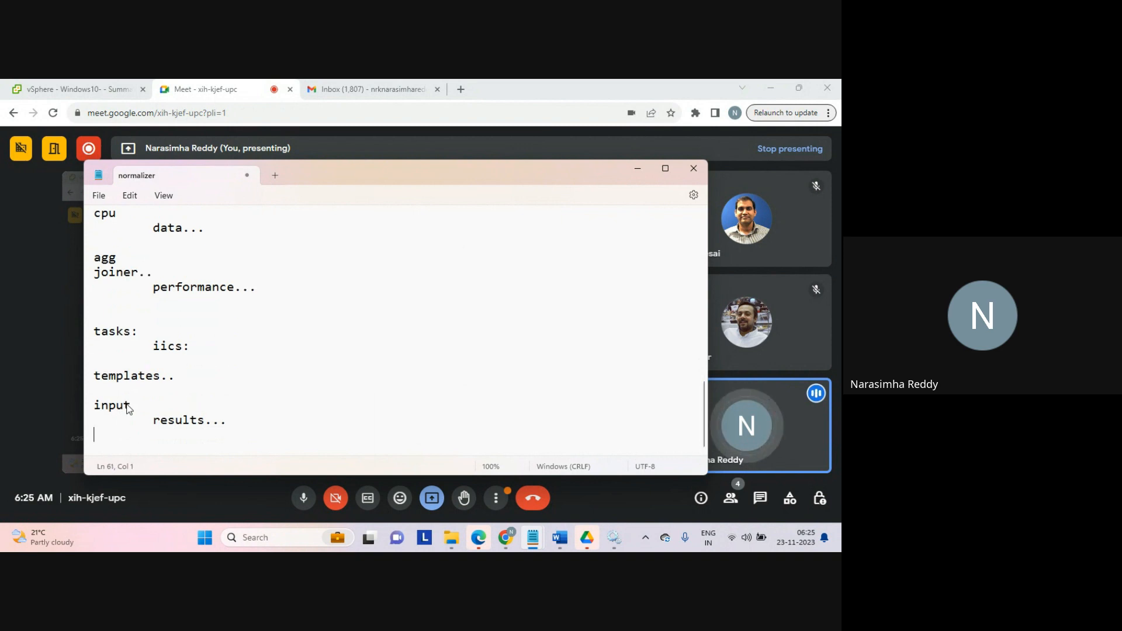
# Step: Write 'mapping:' with an indented 'replication..' line beneath it
pyautogui.write('mapping:')
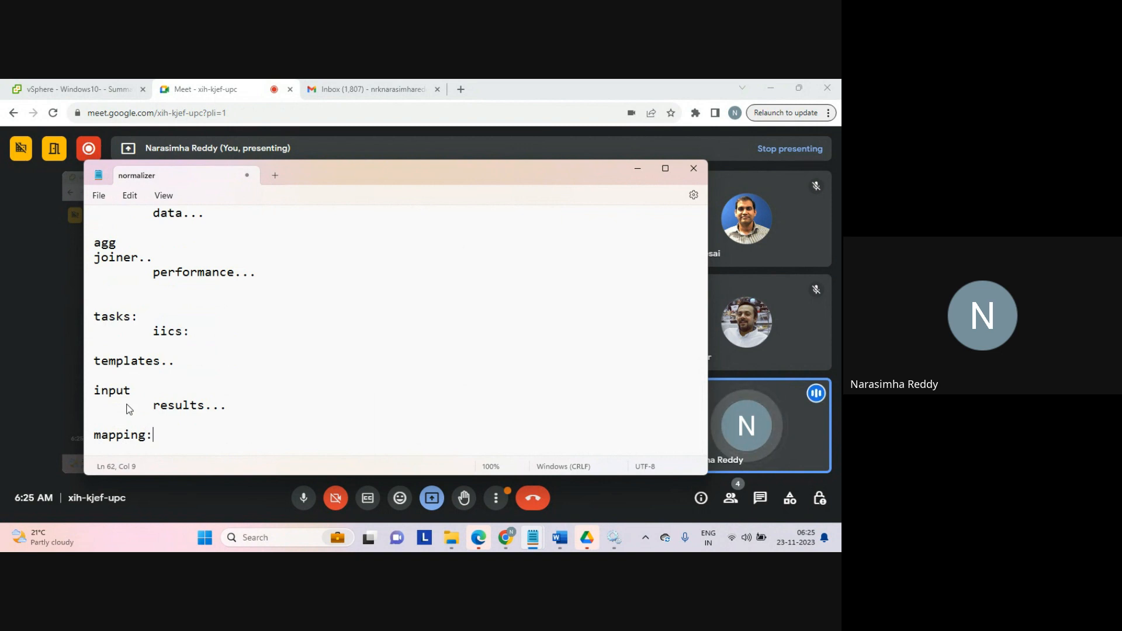
pyautogui.press('Return')
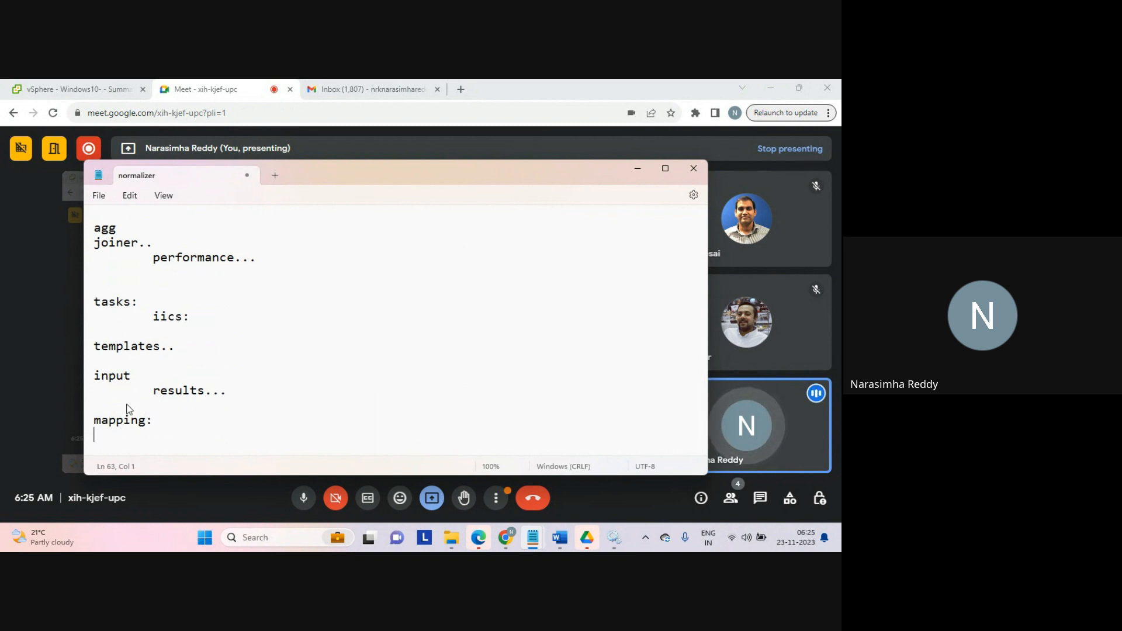
pyautogui.write('replic')
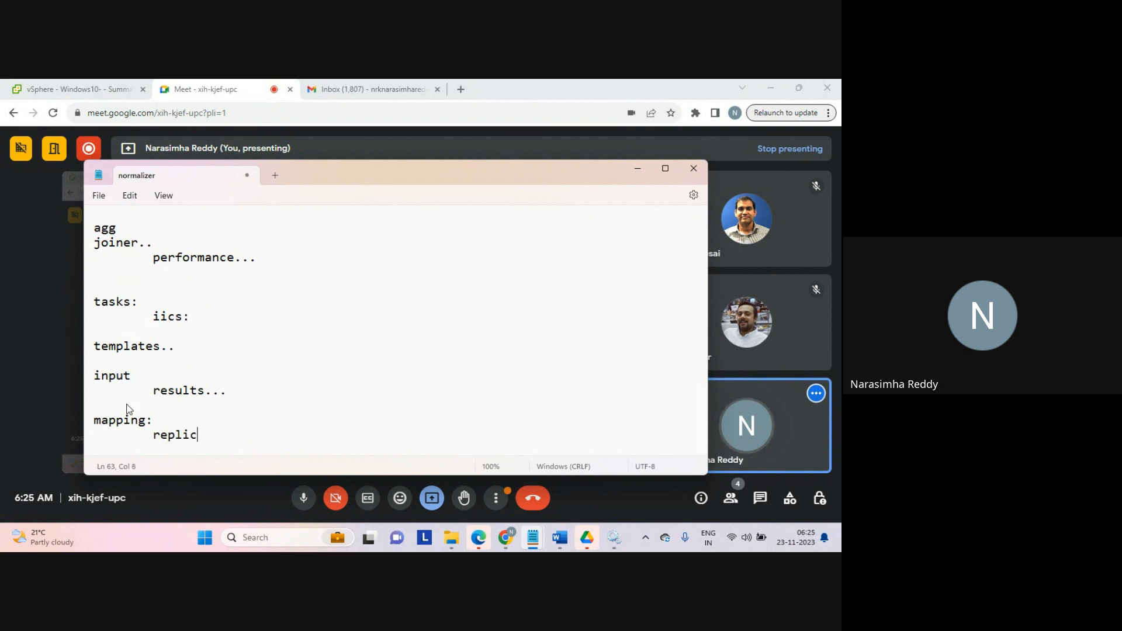
pyautogui.write('ation..')
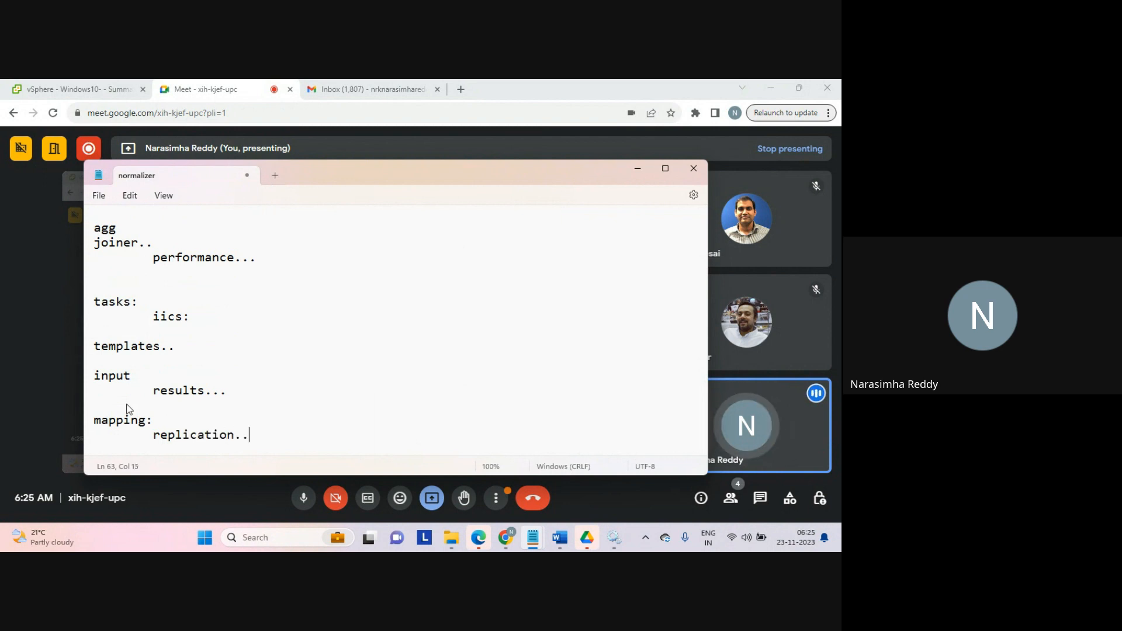
pyautogui.press('Return')
pyautogui.press('Return')
# Step: Write 'mapping...' with an indented 'replication...' line beneath it
pyautogui.write('m')
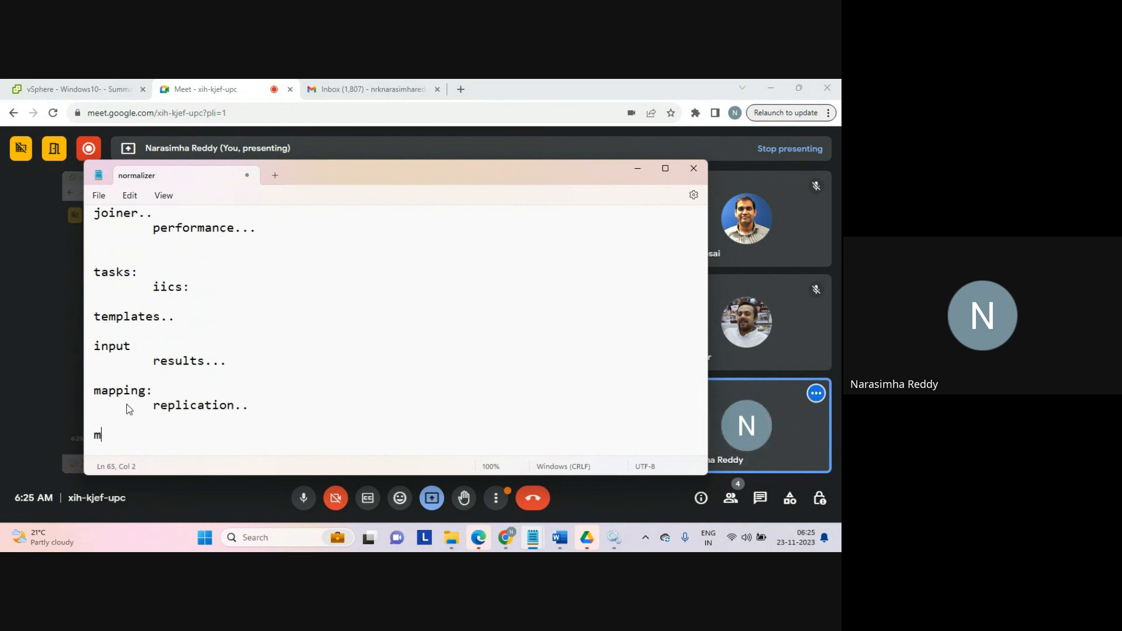
pyautogui.write('apping...')
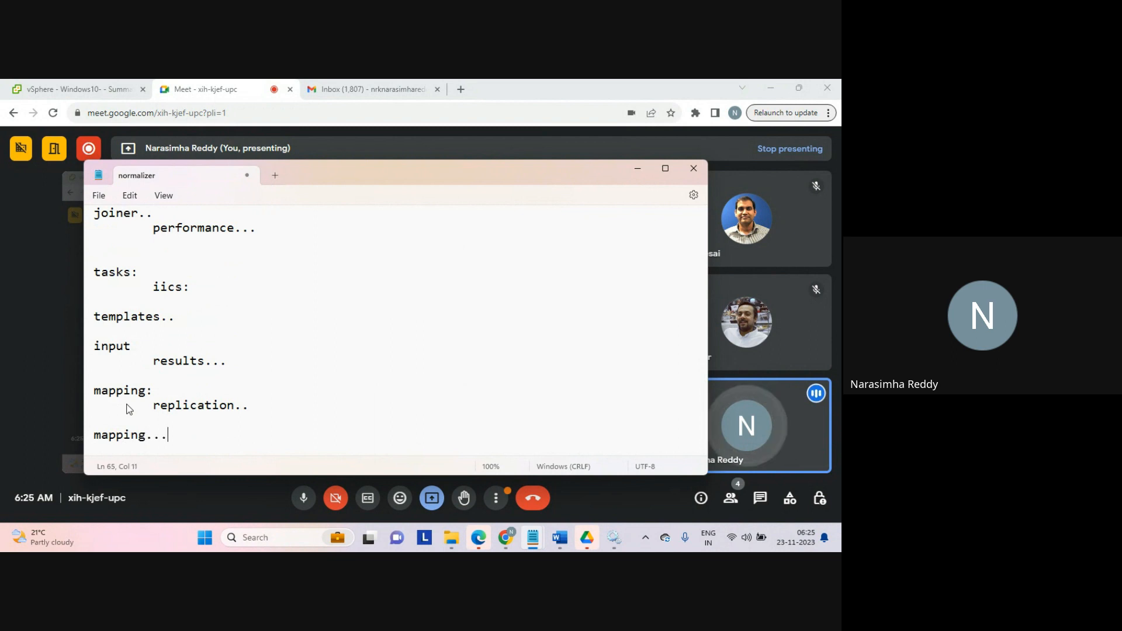
pyautogui.press('Return')
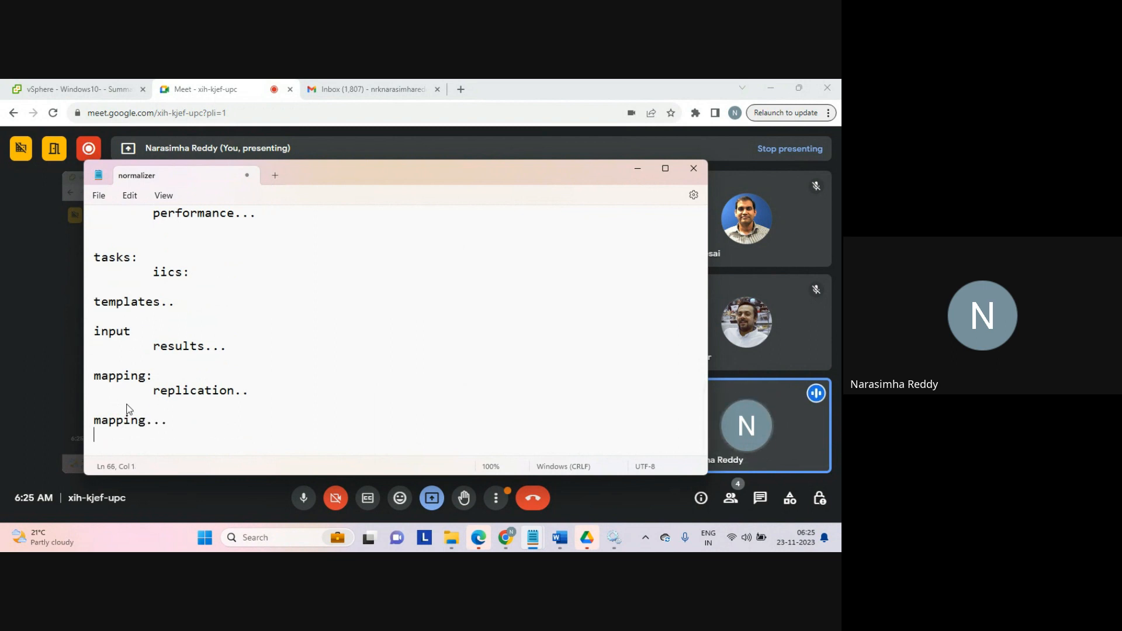
pyautogui.press('Tab')
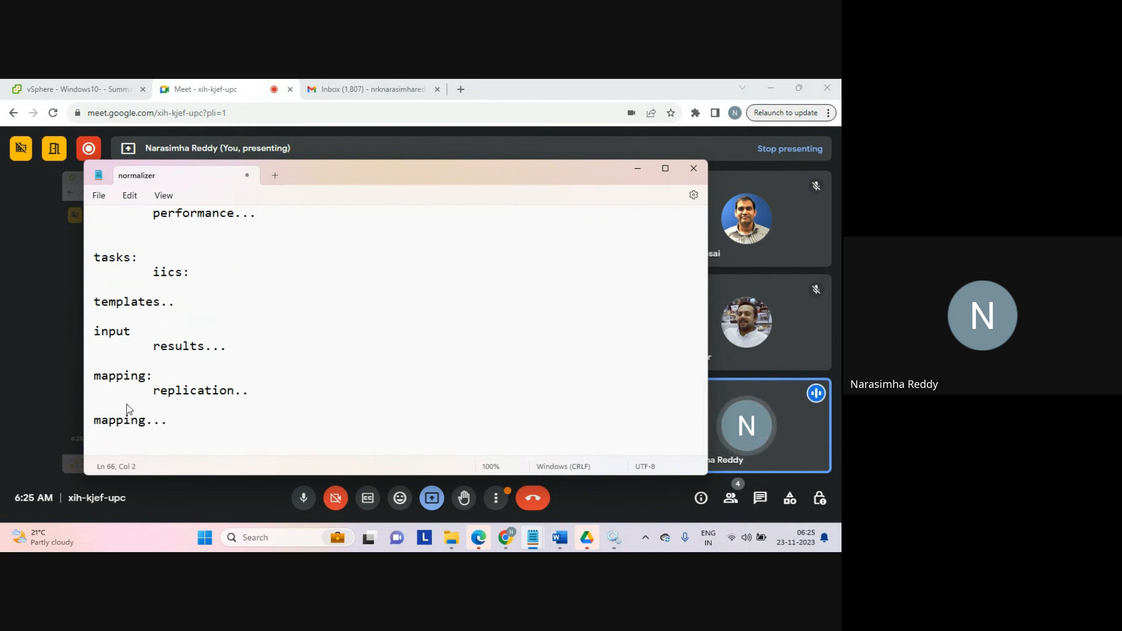
pyautogui.write('replicatio')
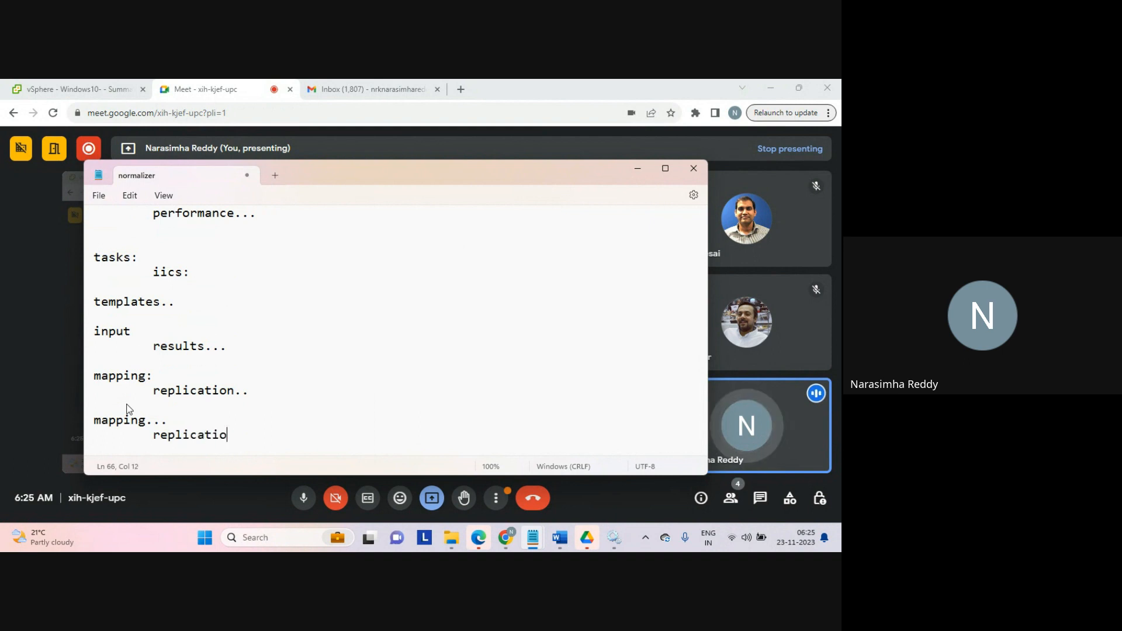
pyautogui.write('n...')
pyautogui.press('Return')
pyautogui.press('Tab')
pyautogui.press('Tab')
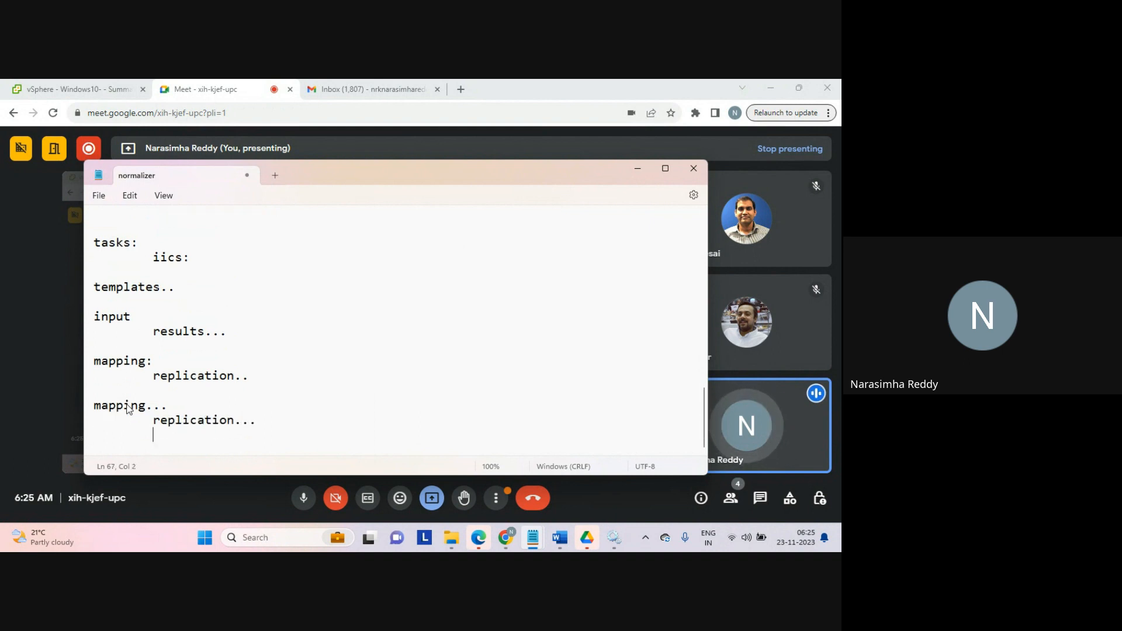
# Step: Add further-indented 'template..' and 'src----tgt...' lines under the second replication entry
pyautogui.write('teplate')
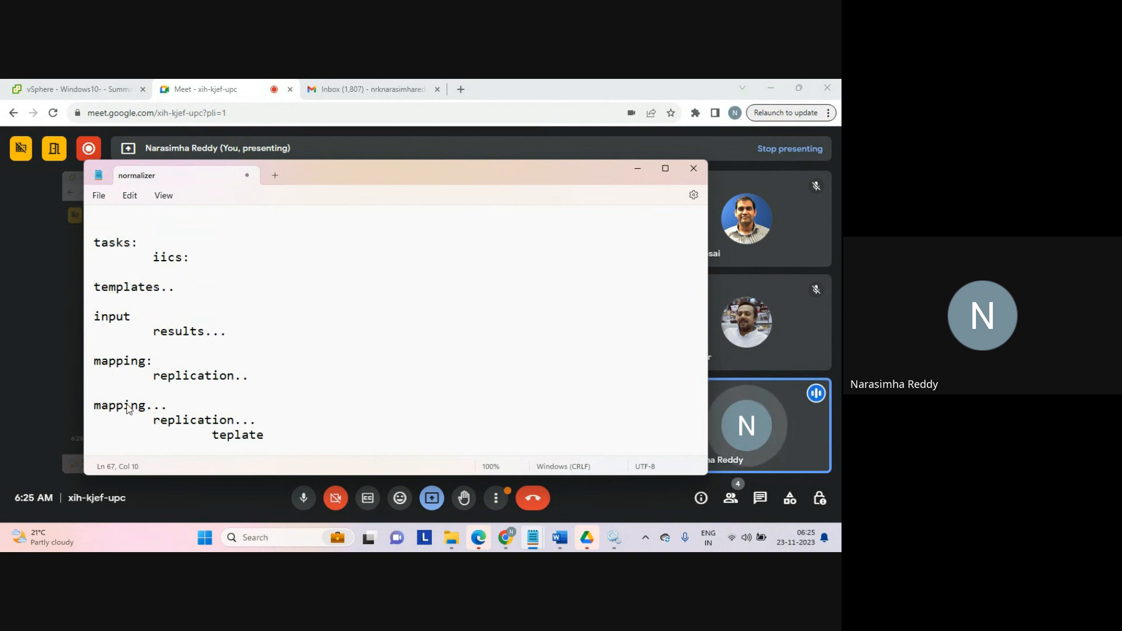
pyautogui.press('BackSpace')
pyautogui.press('BackSpace')
pyautogui.press('BackSpace')
pyautogui.press('BackSpace')
pyautogui.press('BackSpace')
pyautogui.write('mple')
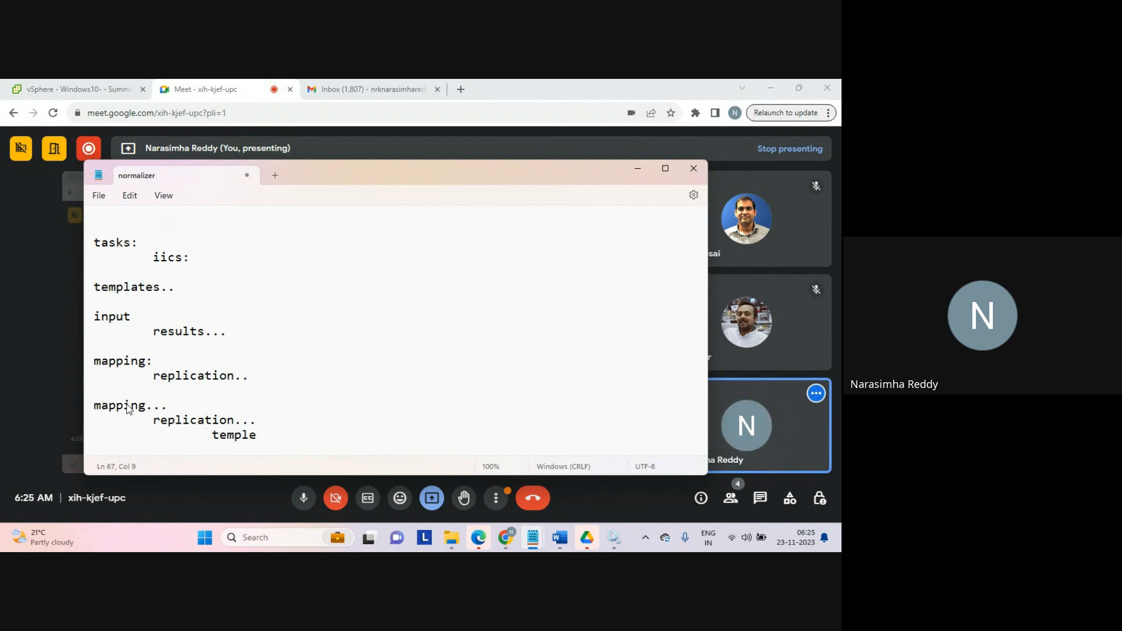
pyautogui.press('BackSpace')
pyautogui.write('ate..')
pyautogui.press('Return')
pyautogui.press('Tab')
pyautogui.press('Tab')
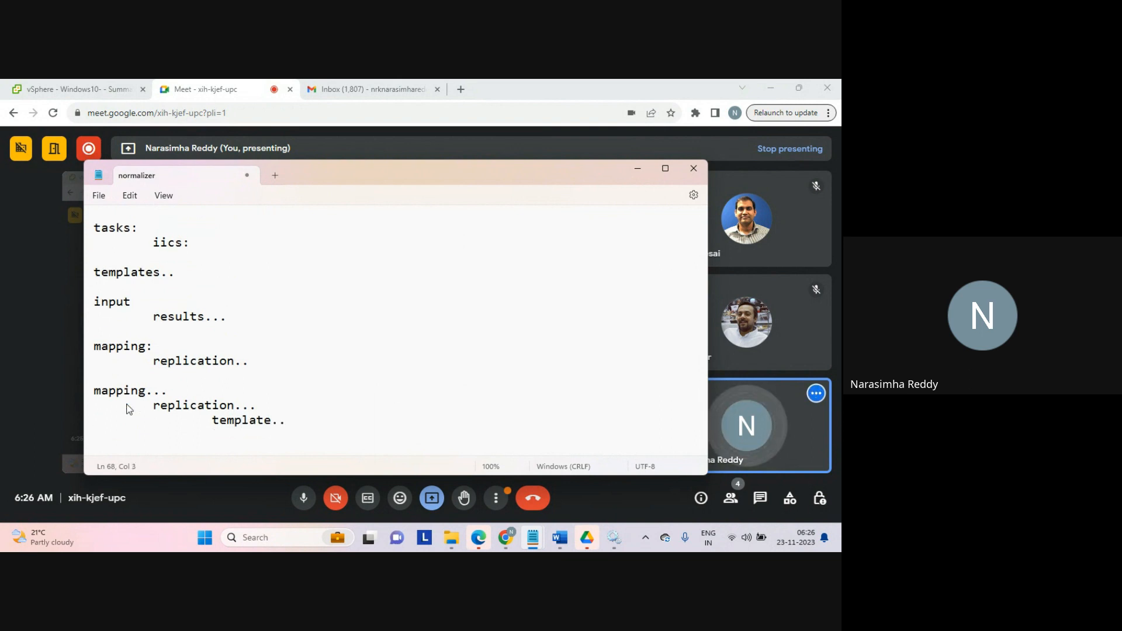
pyautogui.write('src--')
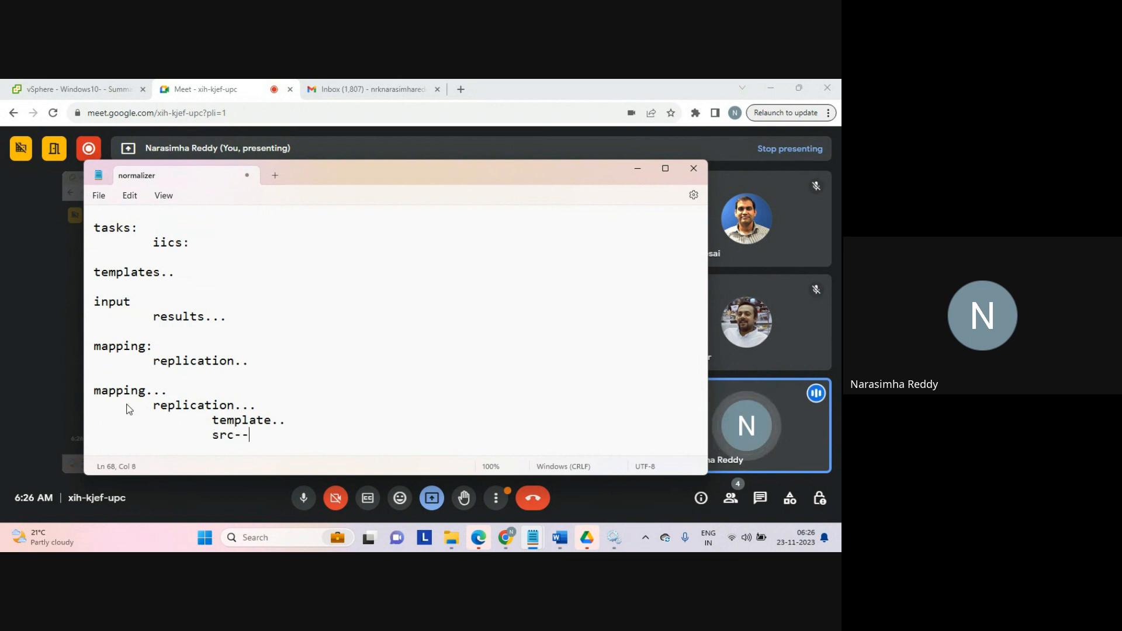
pyautogui.write('--tgt.')
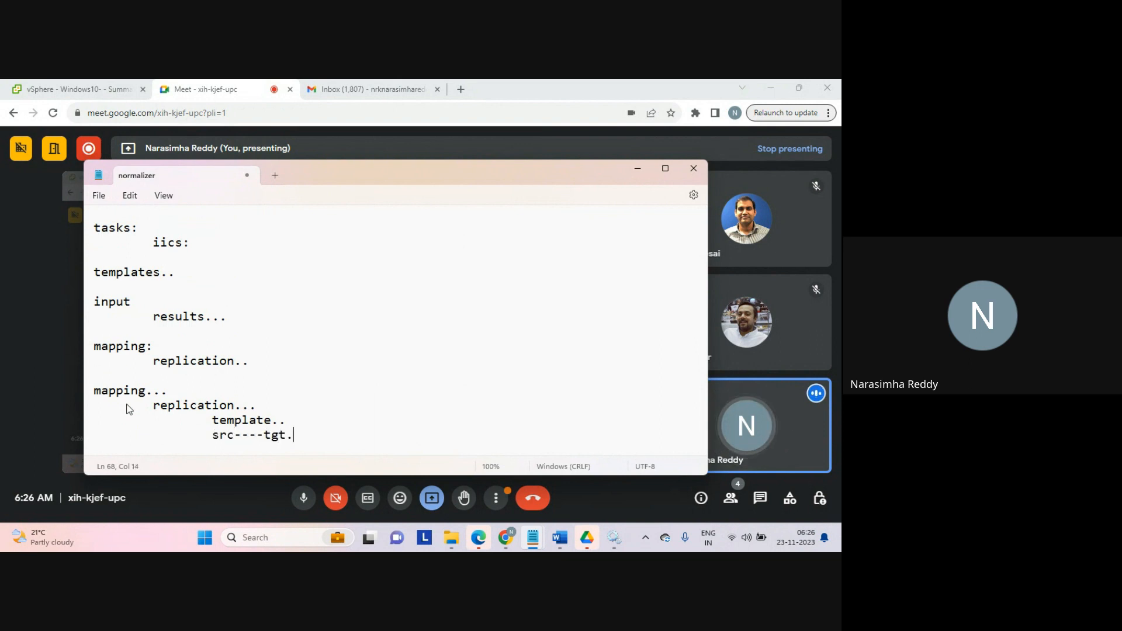
pyautogui.write('..')
pyautogui.press('Return')
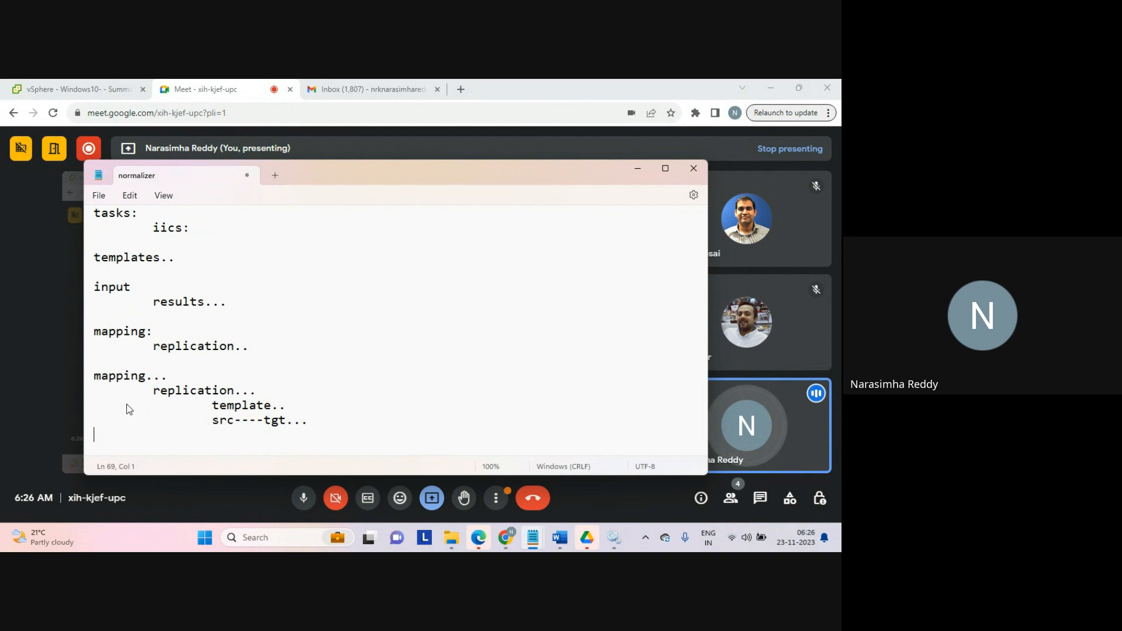
# Step: Highlight the 'src----tgt...' line briefly, then write 'sync...' on a new line below
pyautogui.hotkey('shift', 'Up')
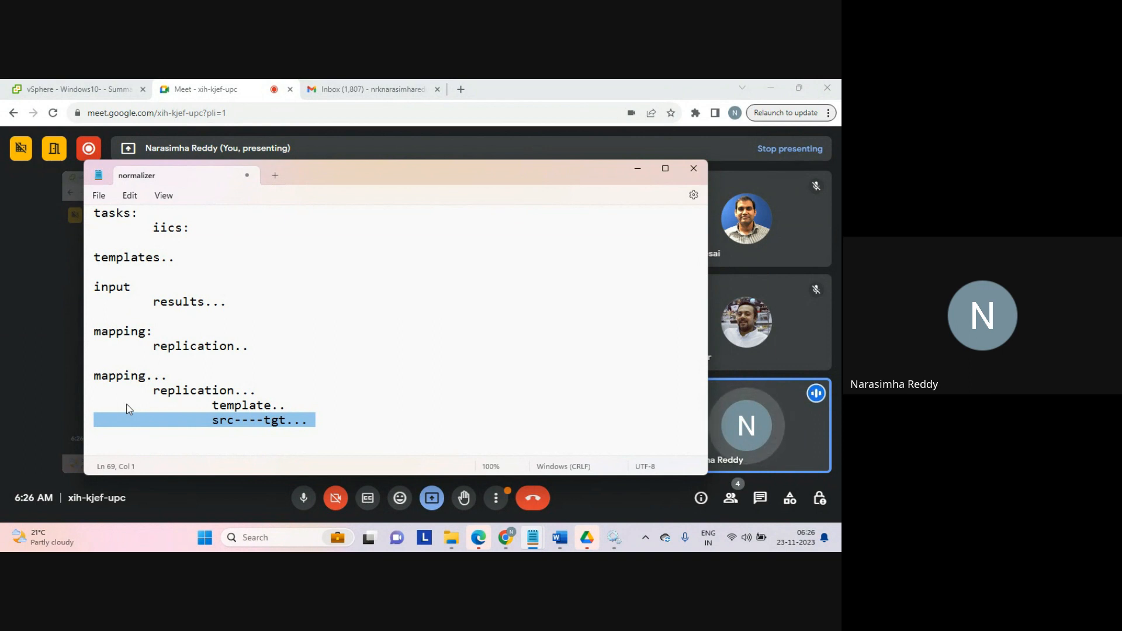
pyautogui.press('Down')
pyautogui.press('Return')
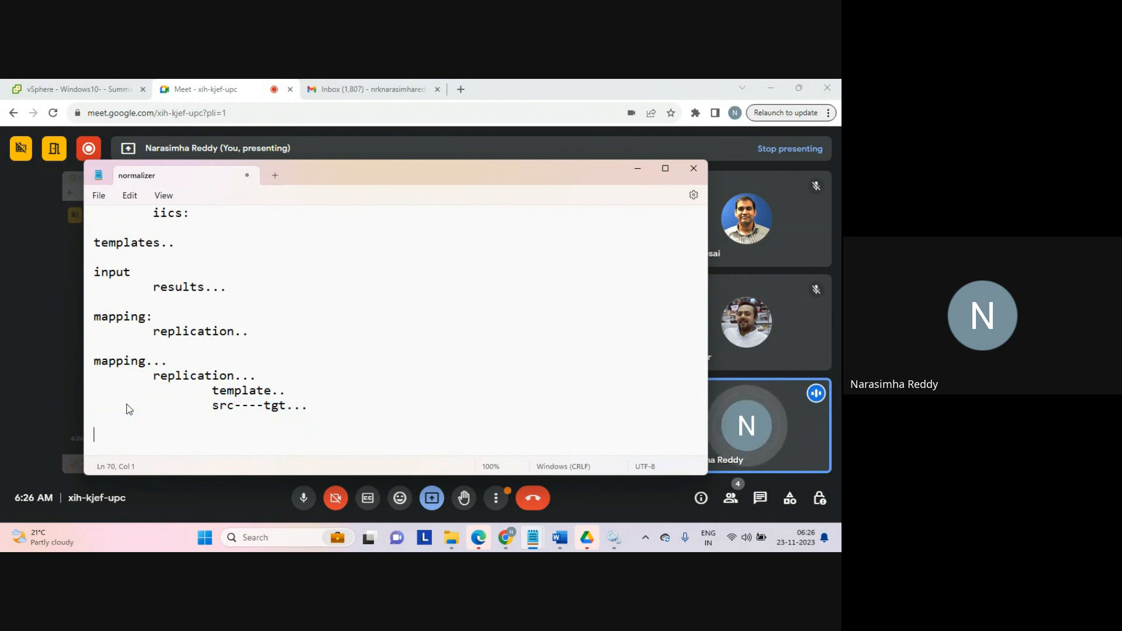
pyautogui.write('syn')
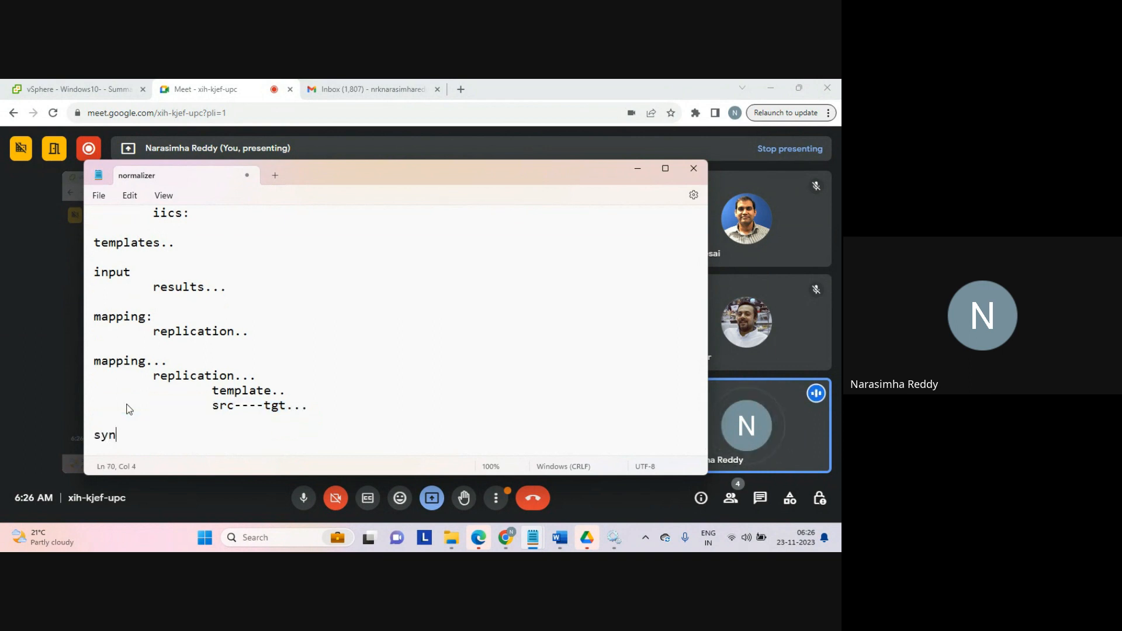
pyautogui.write('c...')
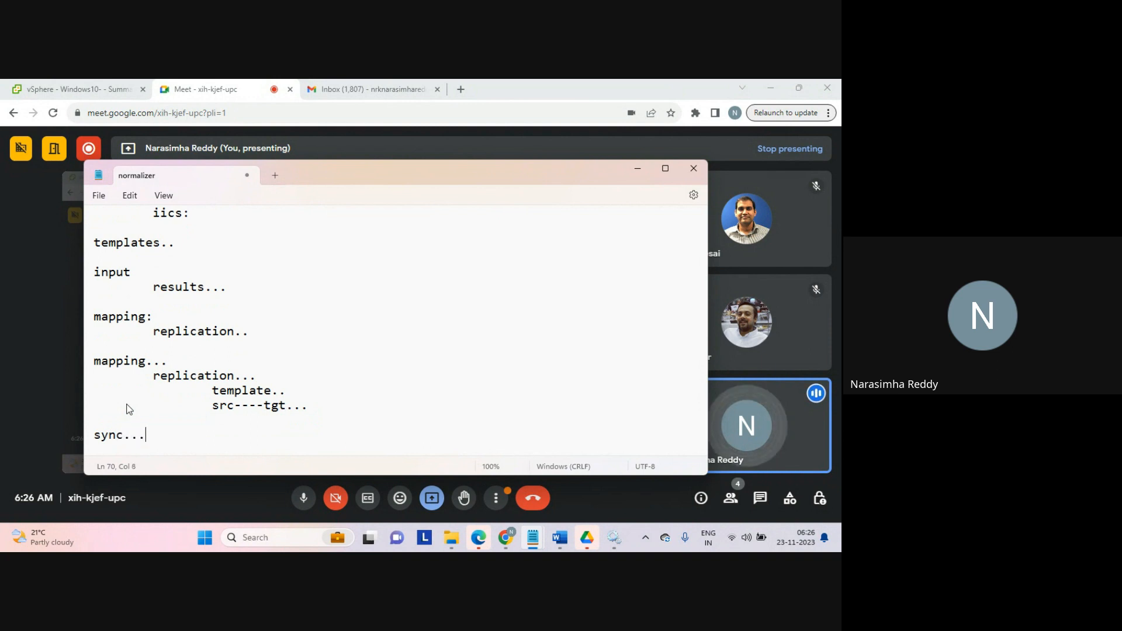
pyautogui.press('Return')
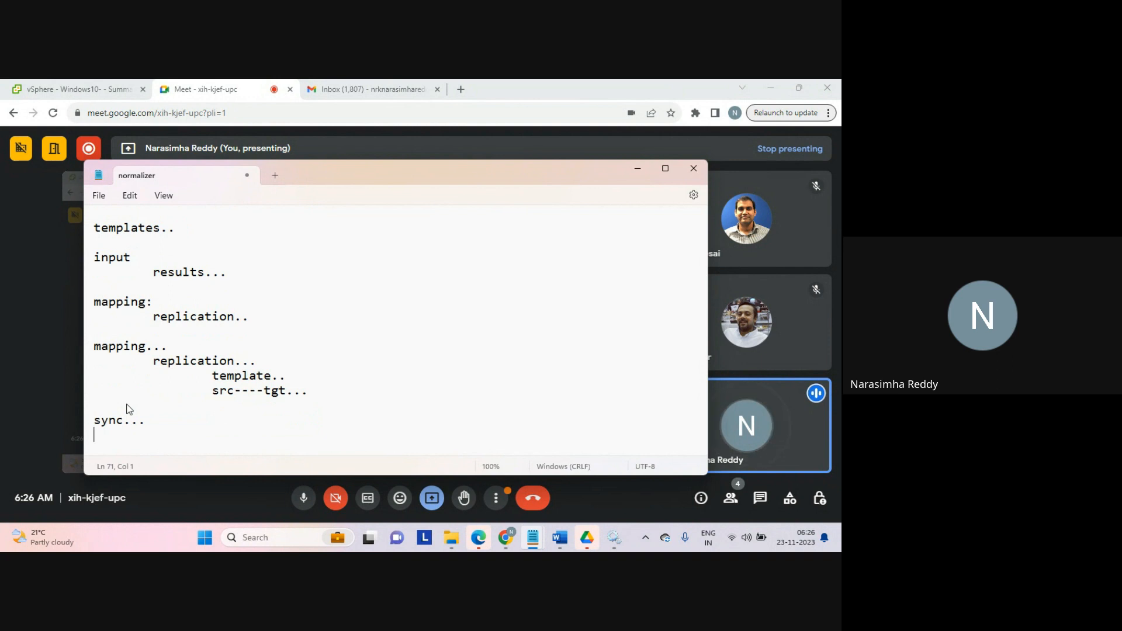
# Step: List 'scd1' and 'scd2' on separate lines beneath 'sync...'
pyautogui.write('scd1')
pyautogui.press('Return')
pyautogui.write('scd2')
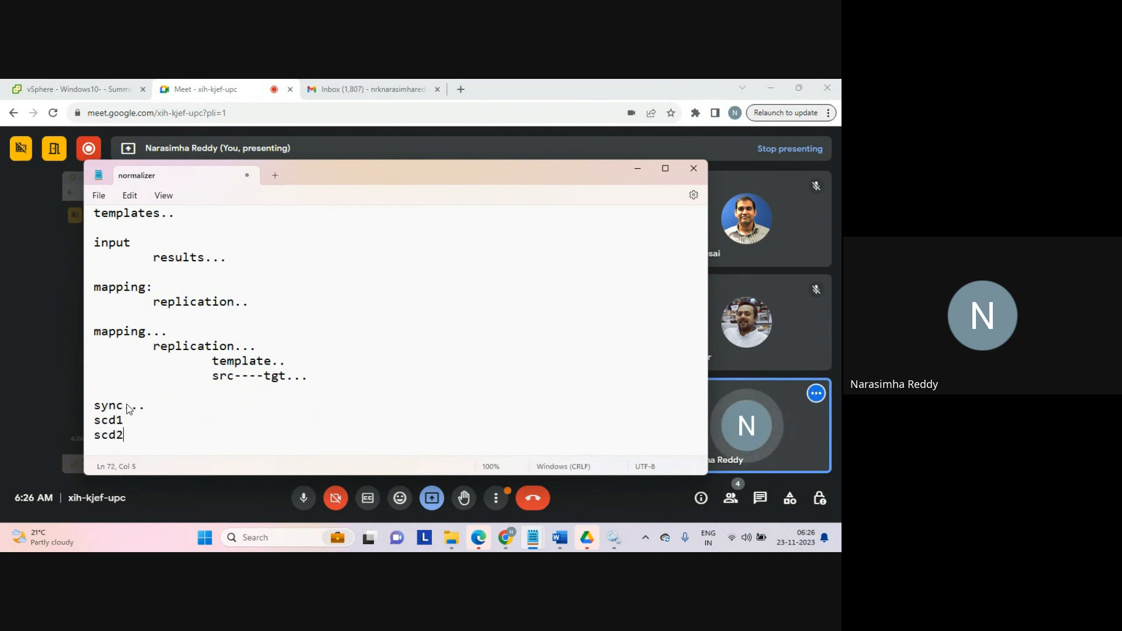
pyautogui.press('Return')
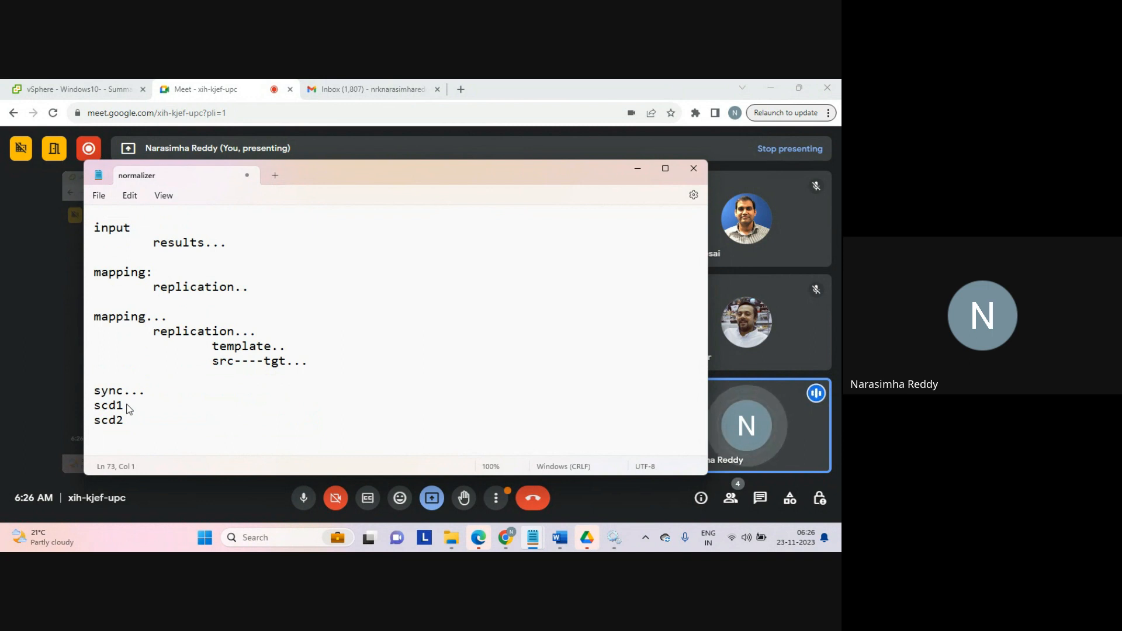
# Step: Add a '...' line below scd2, then a 'taskflows:' heading after a blank line
pyautogui.press('Return')
pyautogui.write('...')
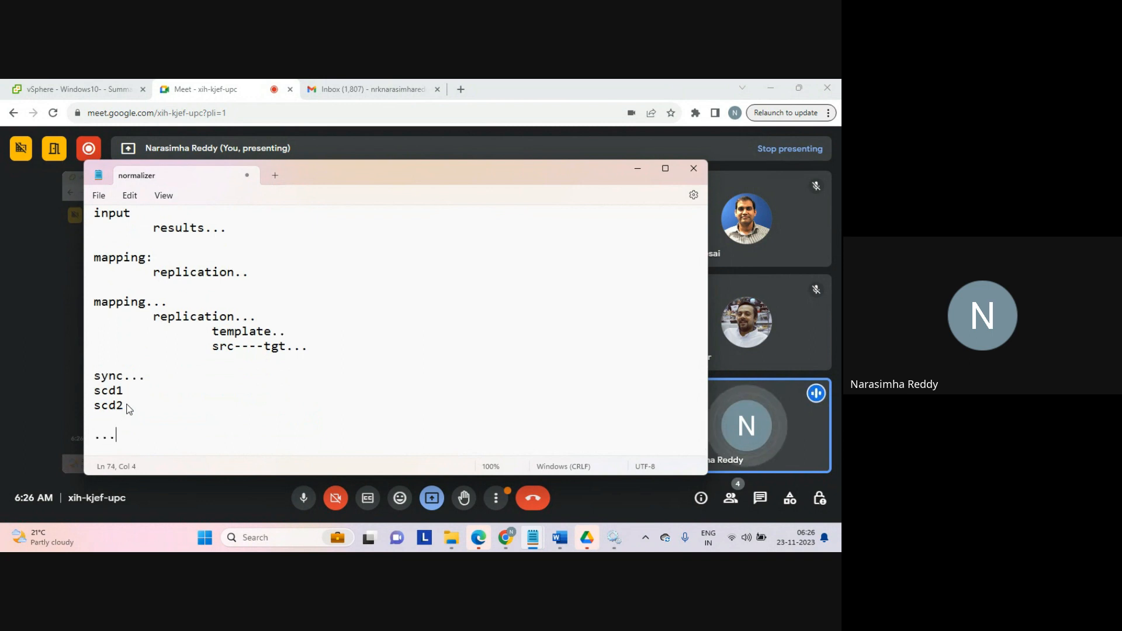
pyautogui.press('Return')
pyautogui.press('Return')
pyautogui.write('taskf')
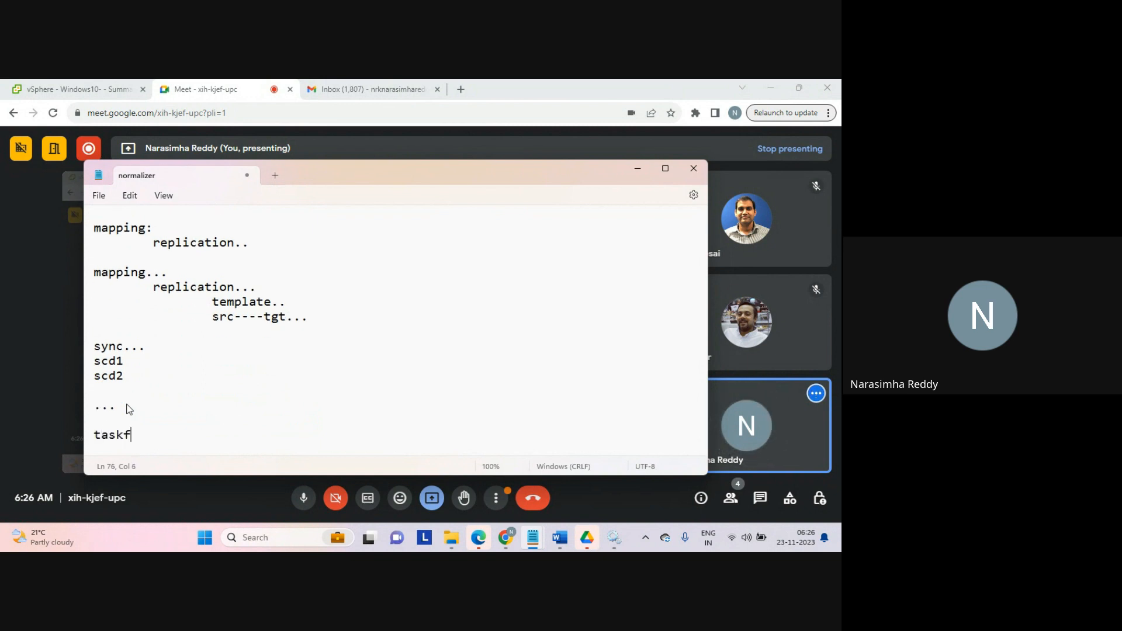
pyautogui.write('lows:')
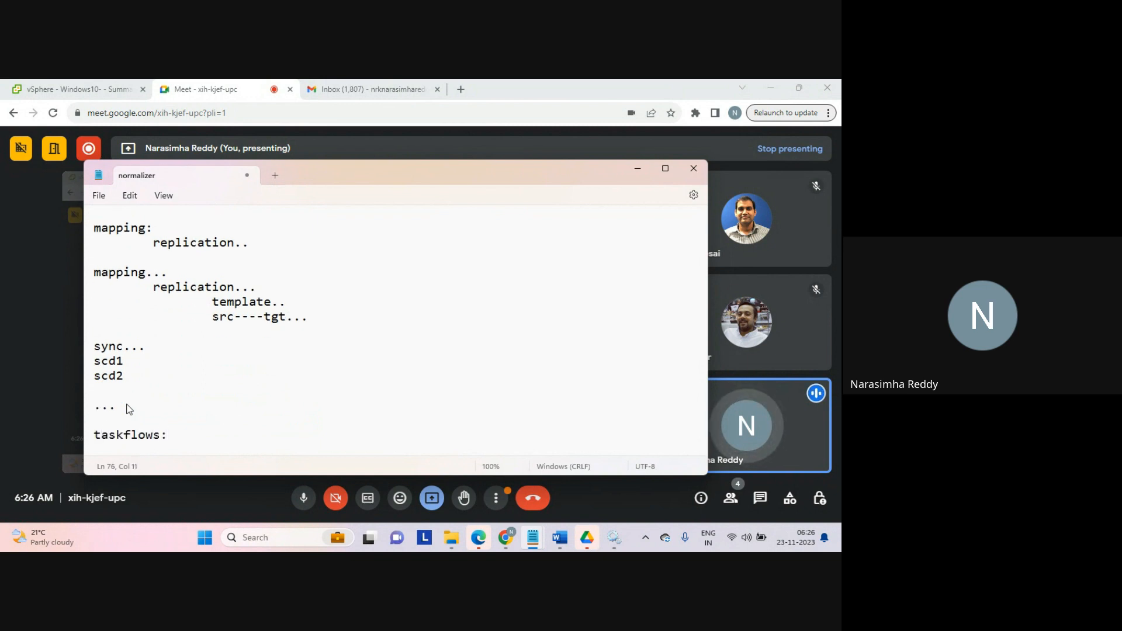
pyautogui.press('Return')
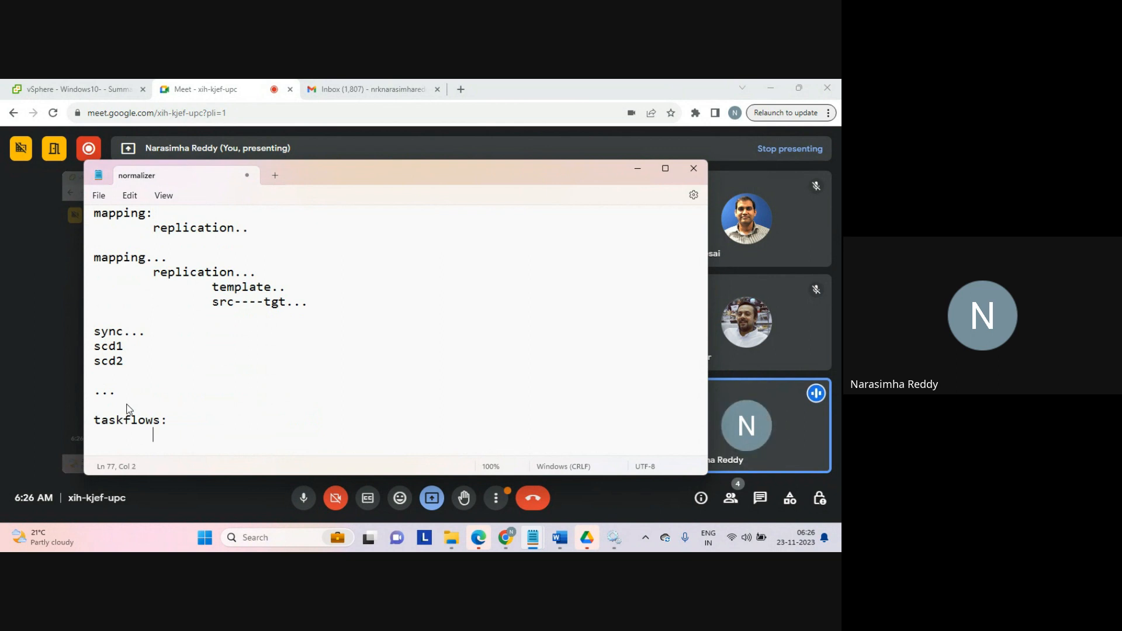
# Step: Write an indented 'linear task flow...' entry under the 'taskflows:' heading
pyautogui.write('linea')
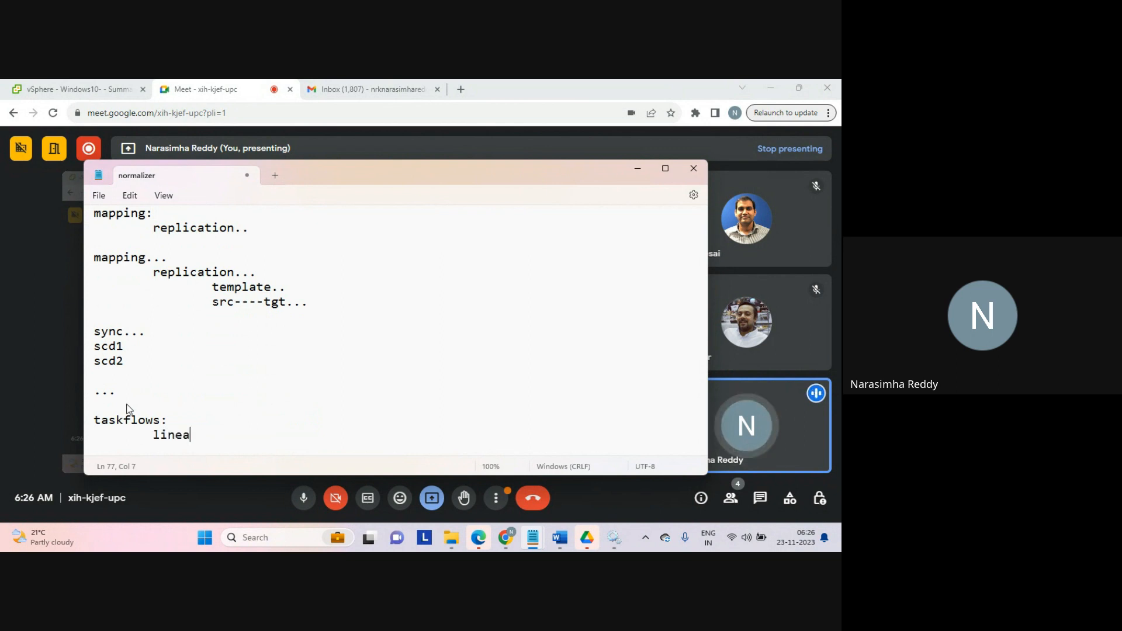
pyautogui.write('r task f')
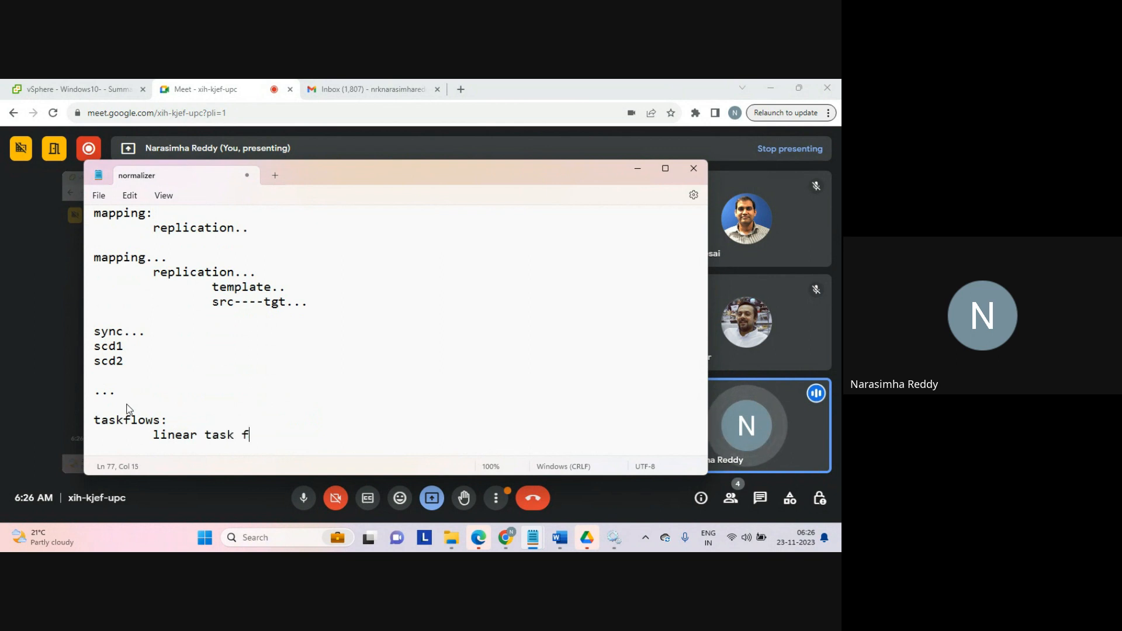
pyautogui.write('low...')
pyautogui.press('Return')
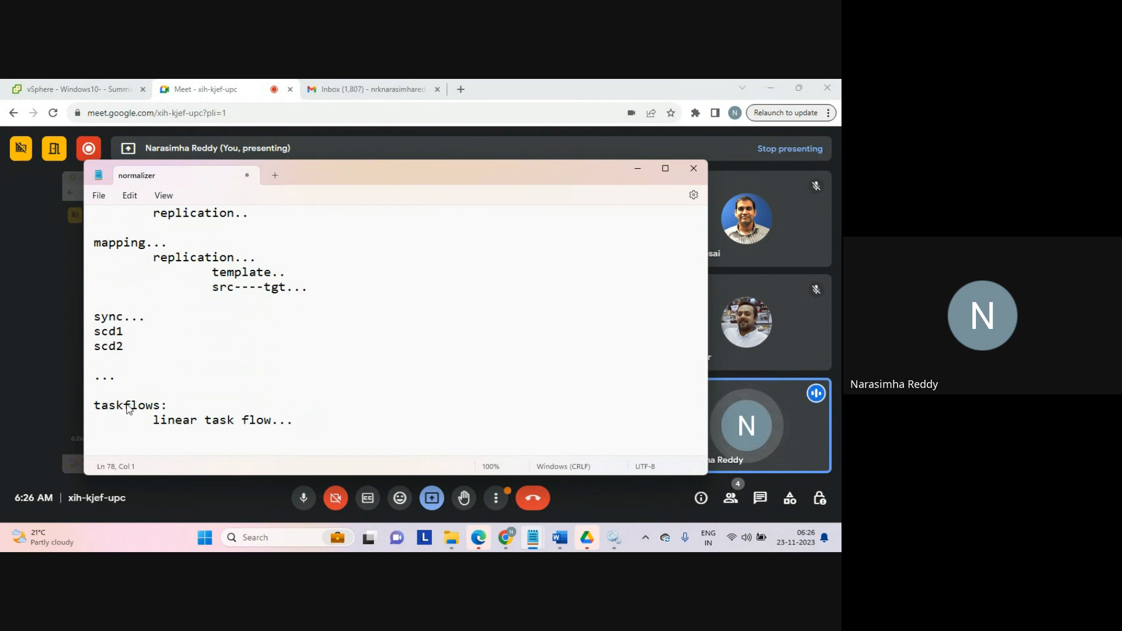
# Step: Highlight the 'linear task flow...' line briefly, then write an indented 'parallel' entry below it
pyautogui.press('Tab')
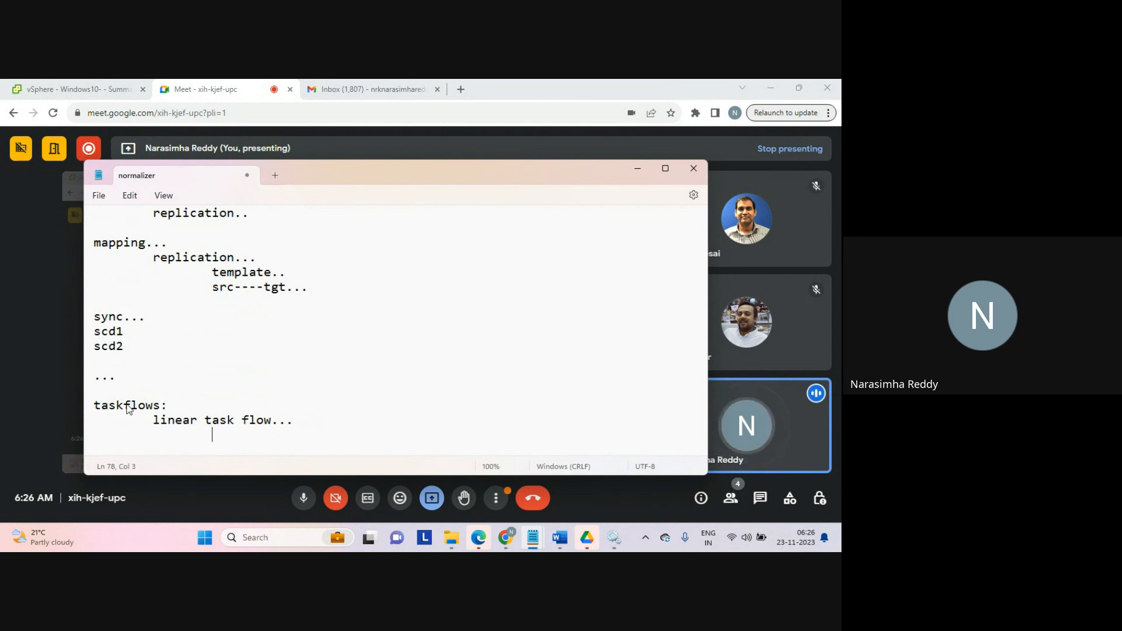
pyautogui.hotkey('shift', 'Up')
pyautogui.hotkey('shift', 'Up')
pyautogui.hotkey('shift', 'Right')
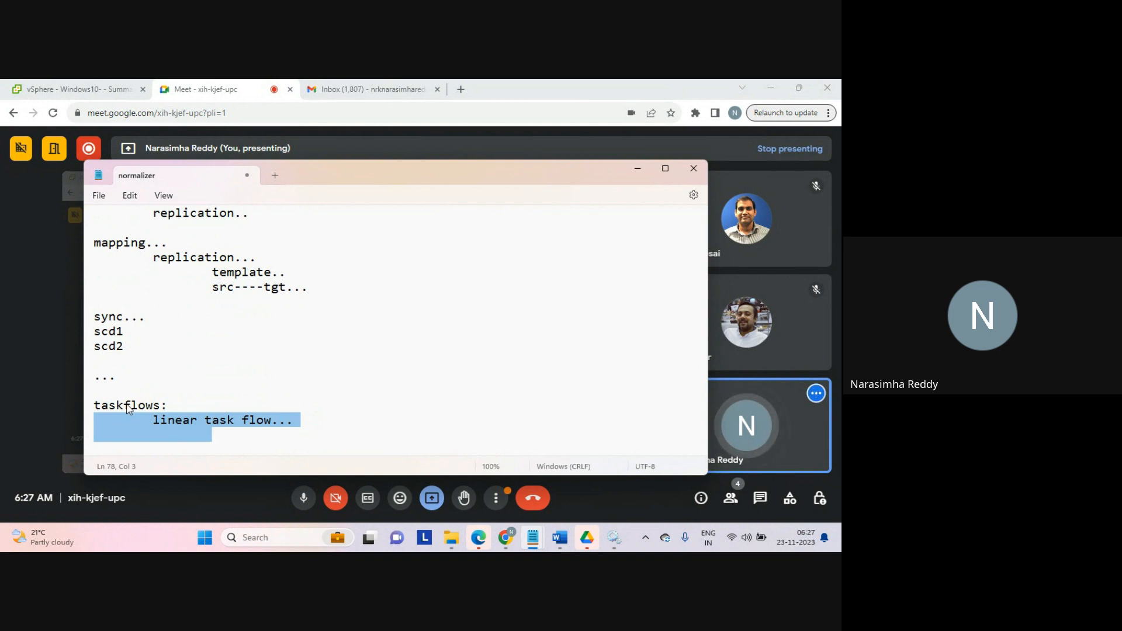
pyautogui.press('Down')
pyautogui.write('pa')
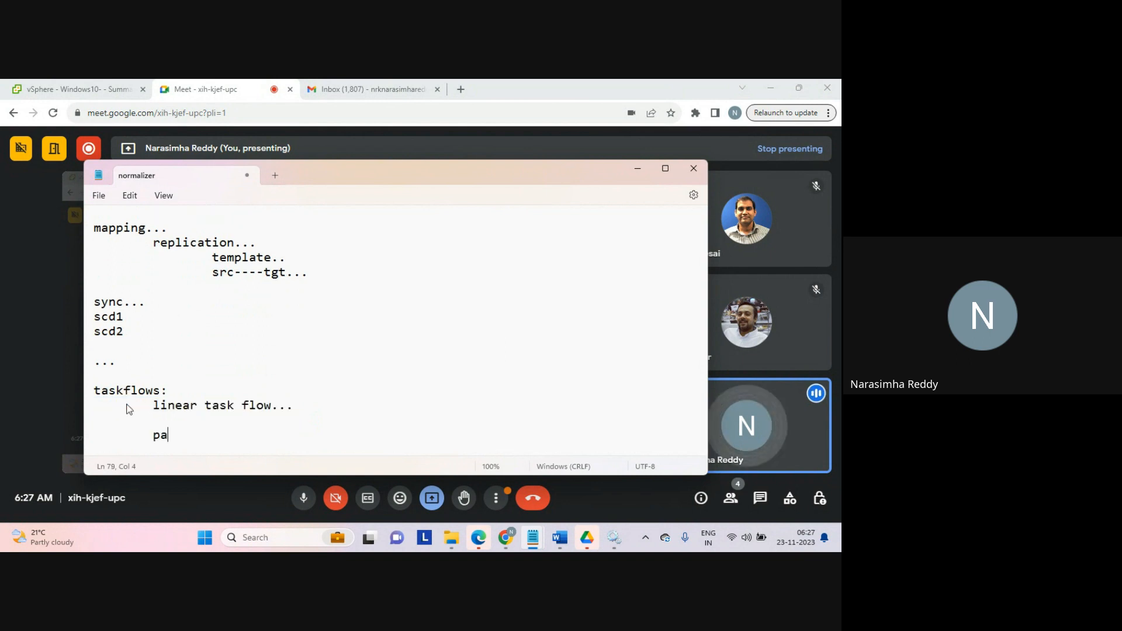
pyautogui.write('rallel')
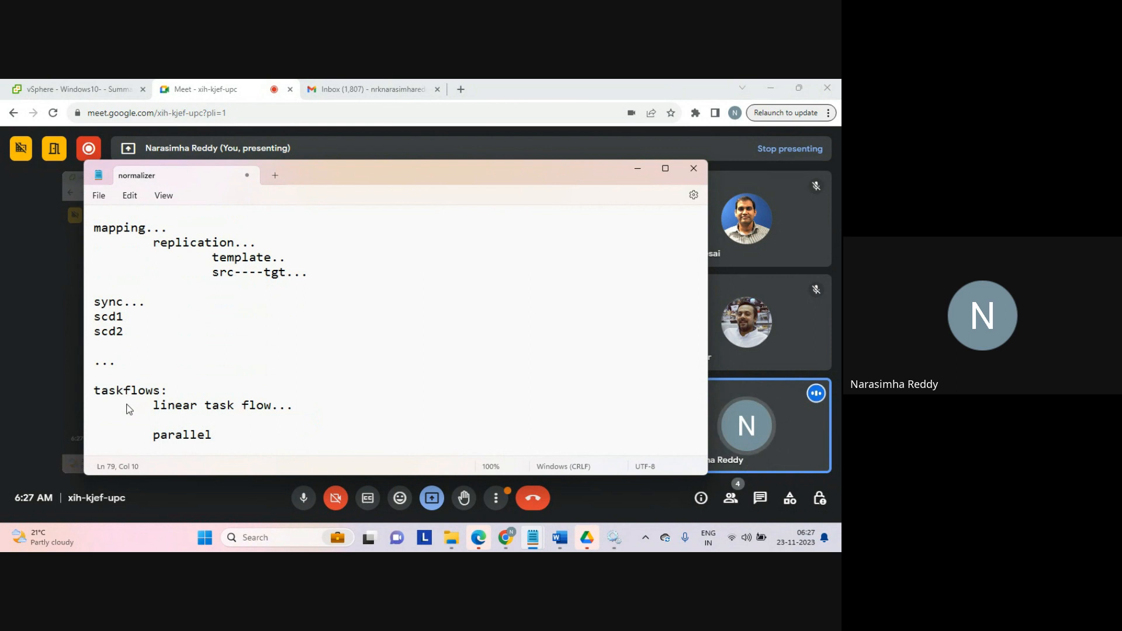
# Step: Add an indented 'decision' entry below 'parallel', correcting its spelling to 'decision'
pyautogui.press('Return')
pyautogui.press('Return')
pyautogui.press('Tab')
pyautogui.write('decsion')
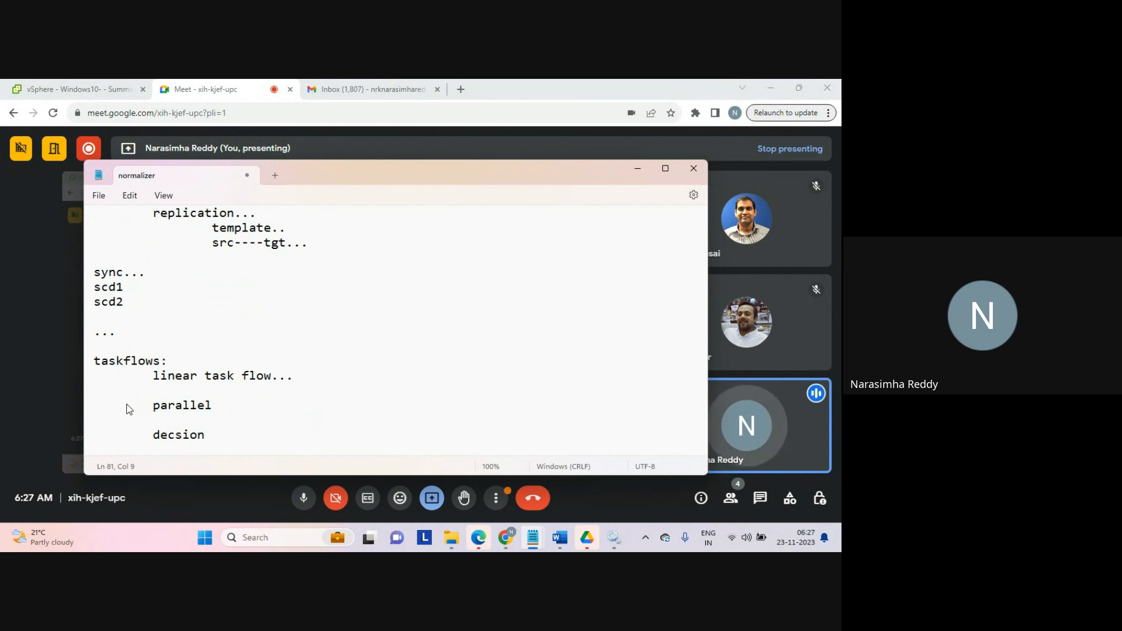
pyautogui.press('Left')
pyautogui.press('Left')
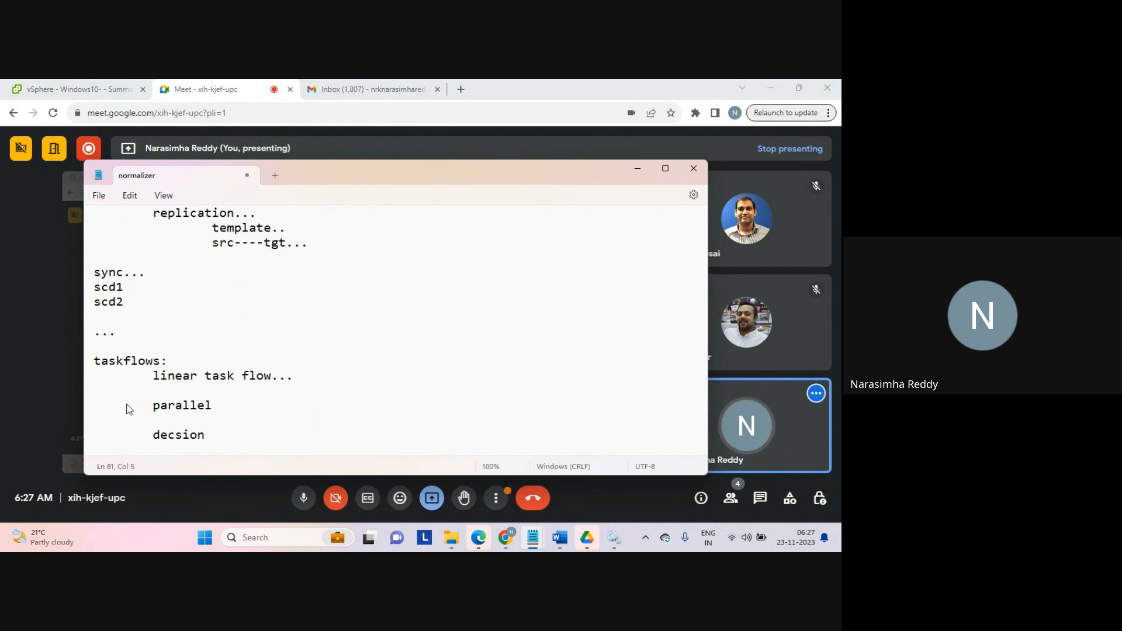
pyautogui.write('i')
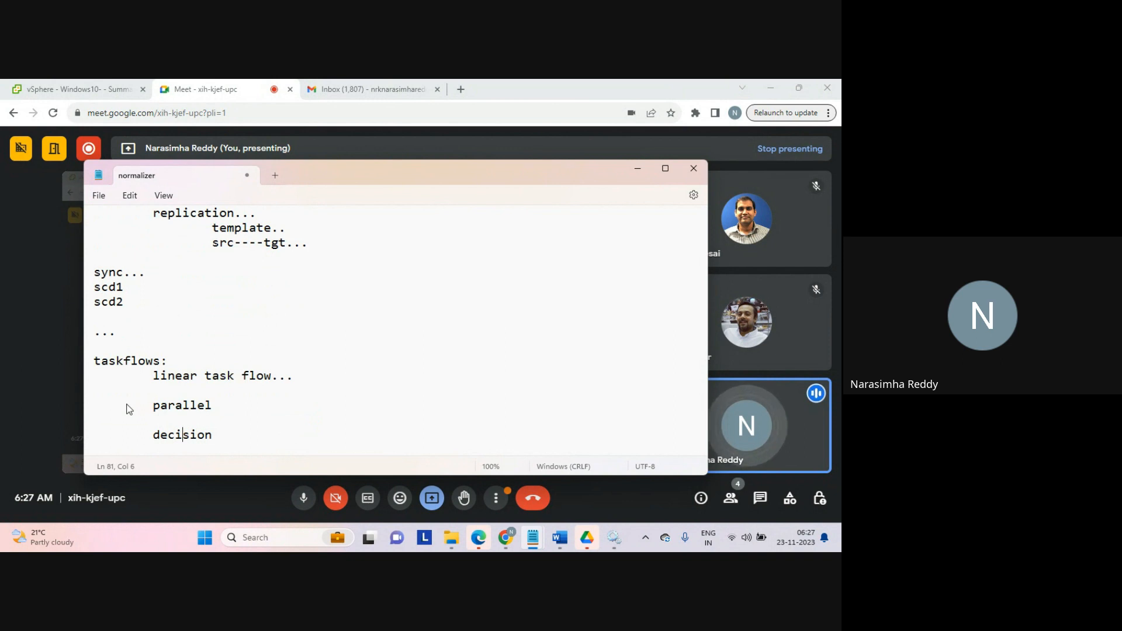
pyautogui.press('End')
pyautogui.press('Return')
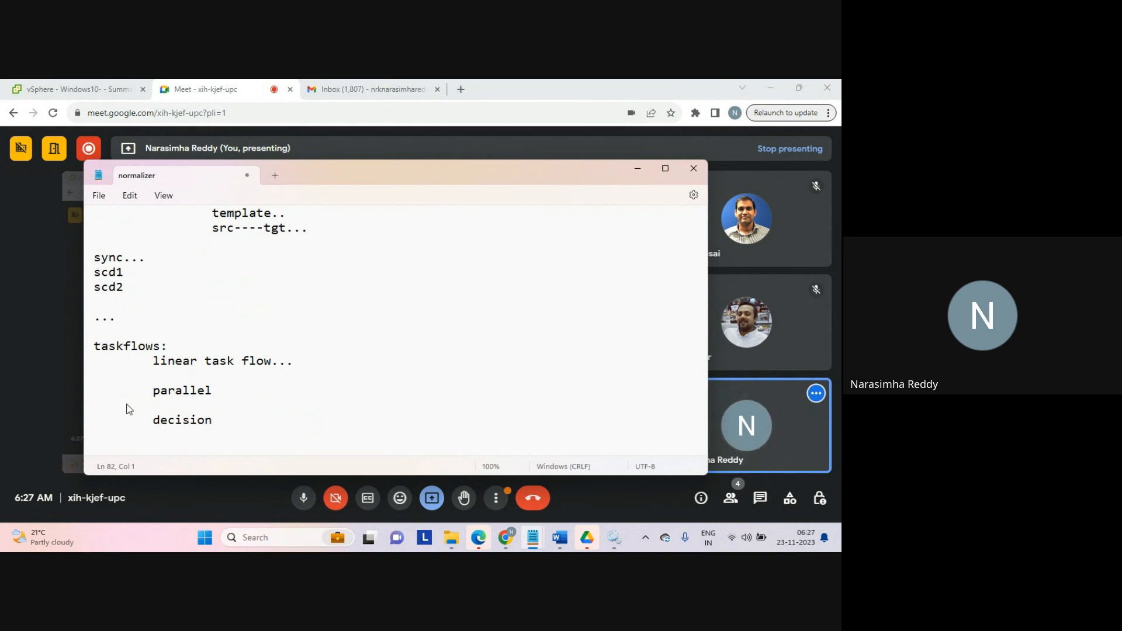
# Step: Highlight the linear task flow, parallel and decision entries under taskflows to present them
pyautogui.hotkey('shift', 'Up')
pyautogui.hotkey('shift', 'Up')
pyautogui.hotkey('shift', 'Up')
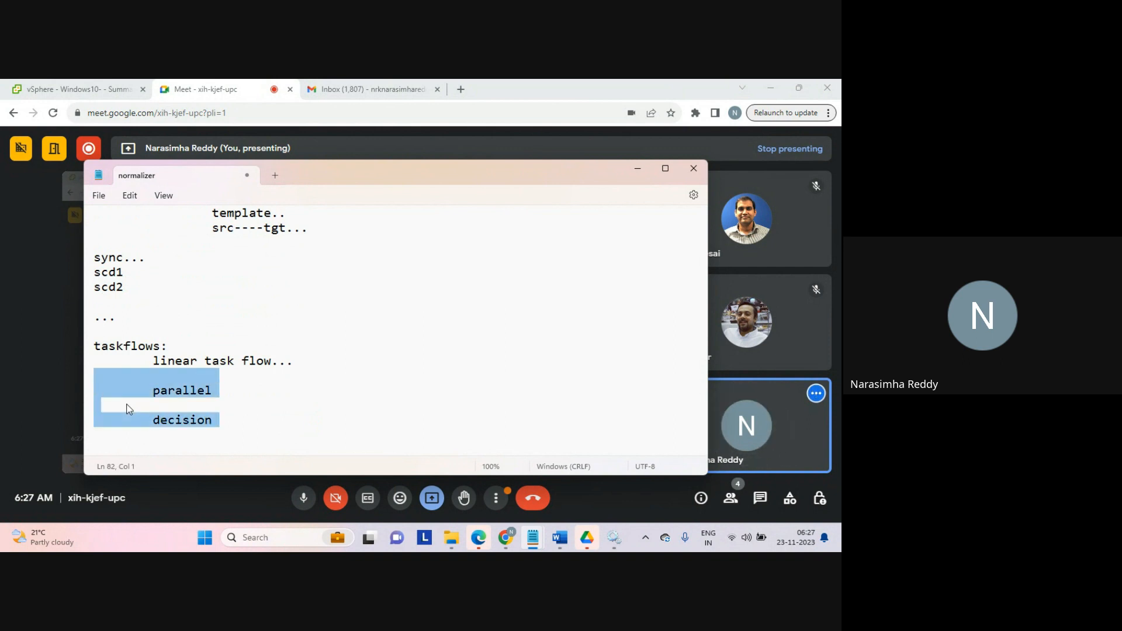
pyautogui.hotkey('shift', 'Up')
pyautogui.hotkey('shift', 'Right')
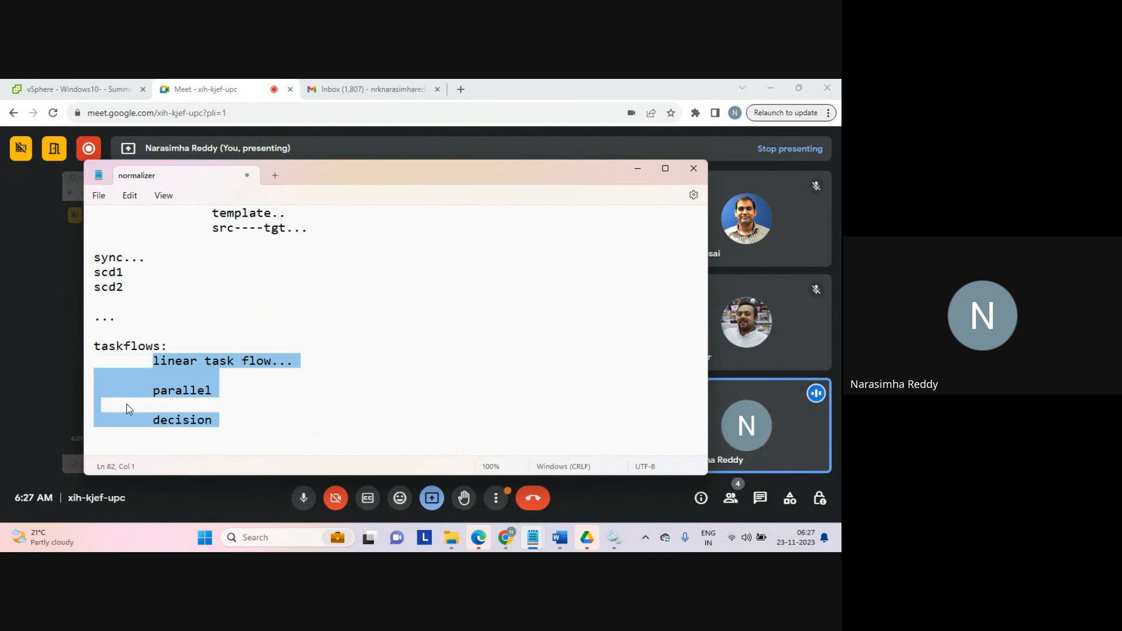
pyautogui.hotkey('shift', 'Left')
pyautogui.hotkey('shift', 'Left')
pyautogui.hotkey('shift', 'Left')
pyautogui.hotkey('shift', 'Right')
pyautogui.hotkey('shift', 'Right')
pyautogui.hotkey('shift', 'Right')
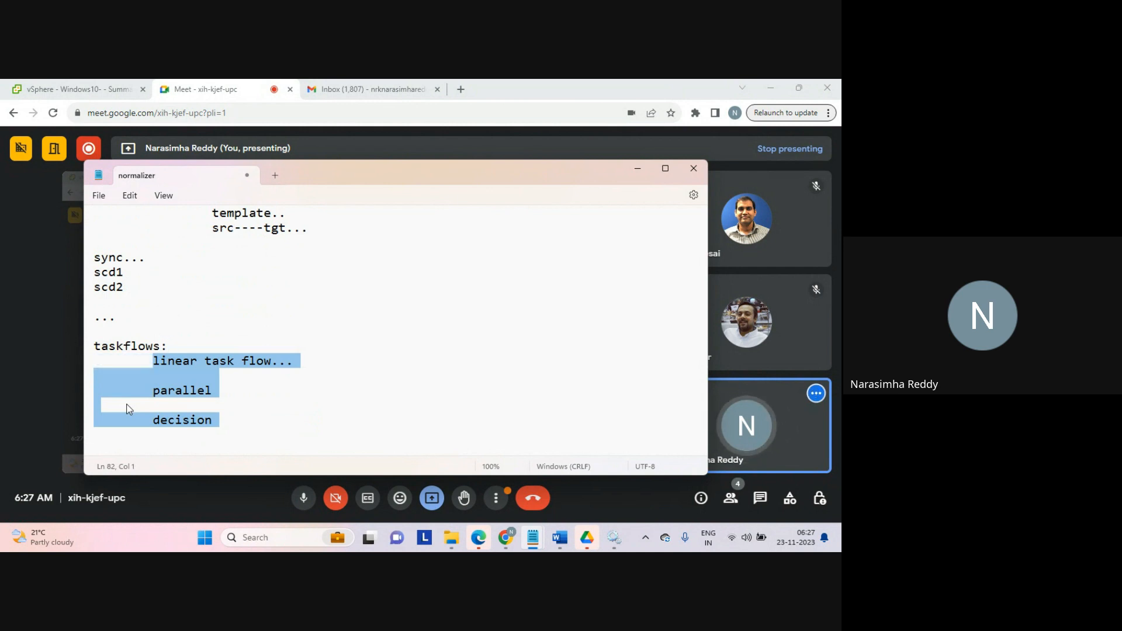
pyautogui.hotkey('shift', 'Left')
pyautogui.press('Right')
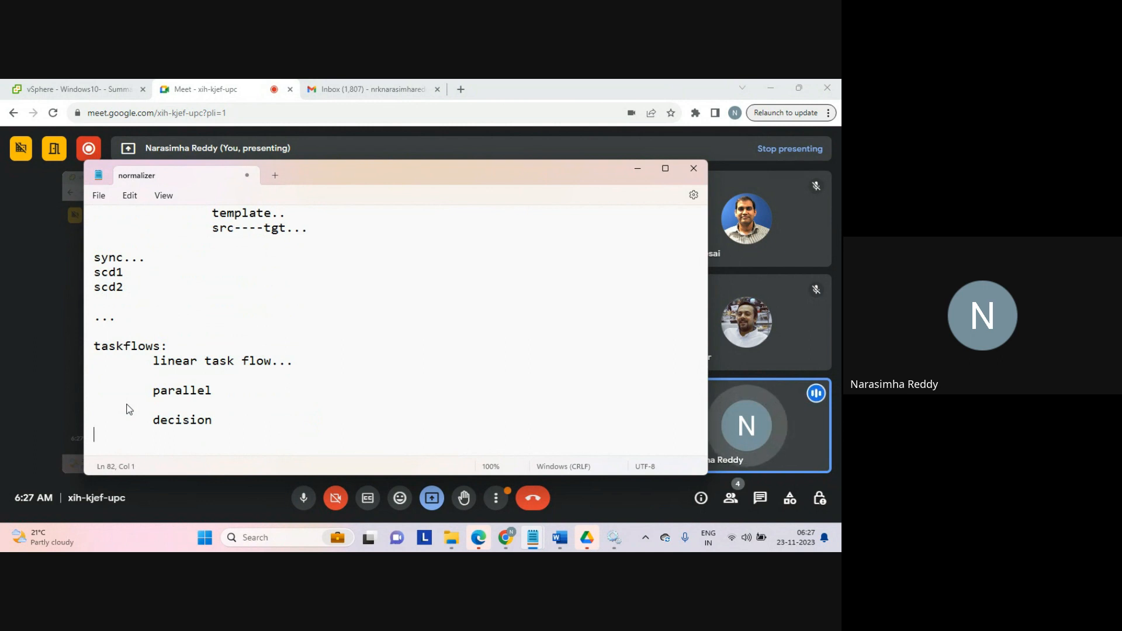
pyautogui.hotkey('shift', 'Up')
pyautogui.hotkey('shift', 'Up')
pyautogui.hotkey('shift', 'Up')
pyautogui.hotkey('shift', 'Up')
pyautogui.hotkey('shift', 'Up')
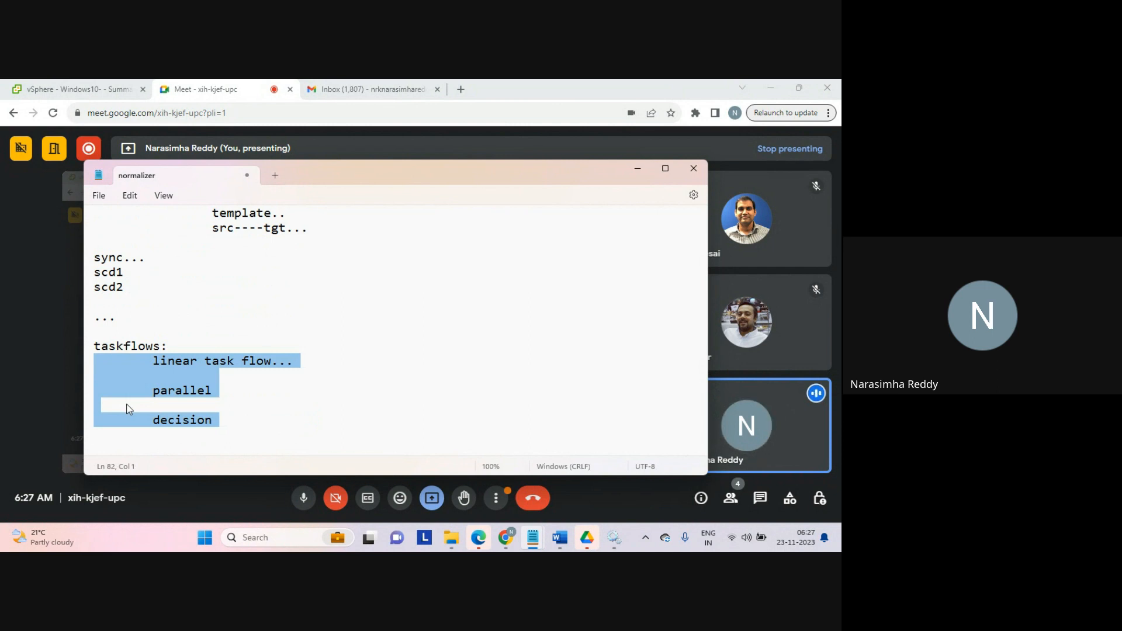
pyautogui.press('Down')
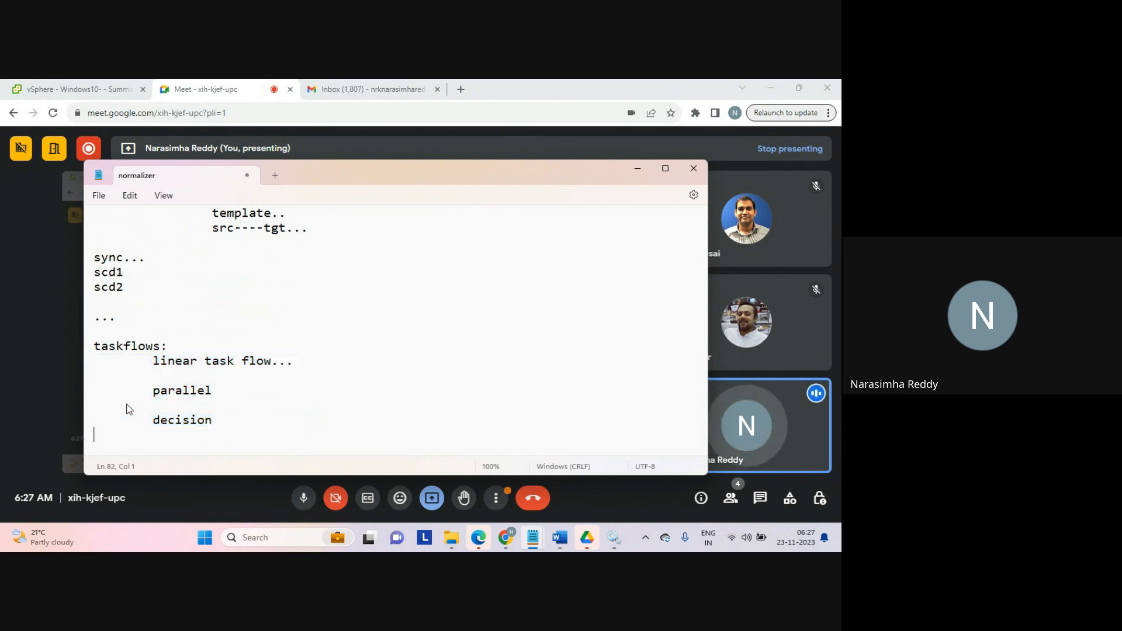
# Step: Write 'taskflow...' on a new line below the decision entry
pyautogui.press('Return')
pyautogui.write('task')
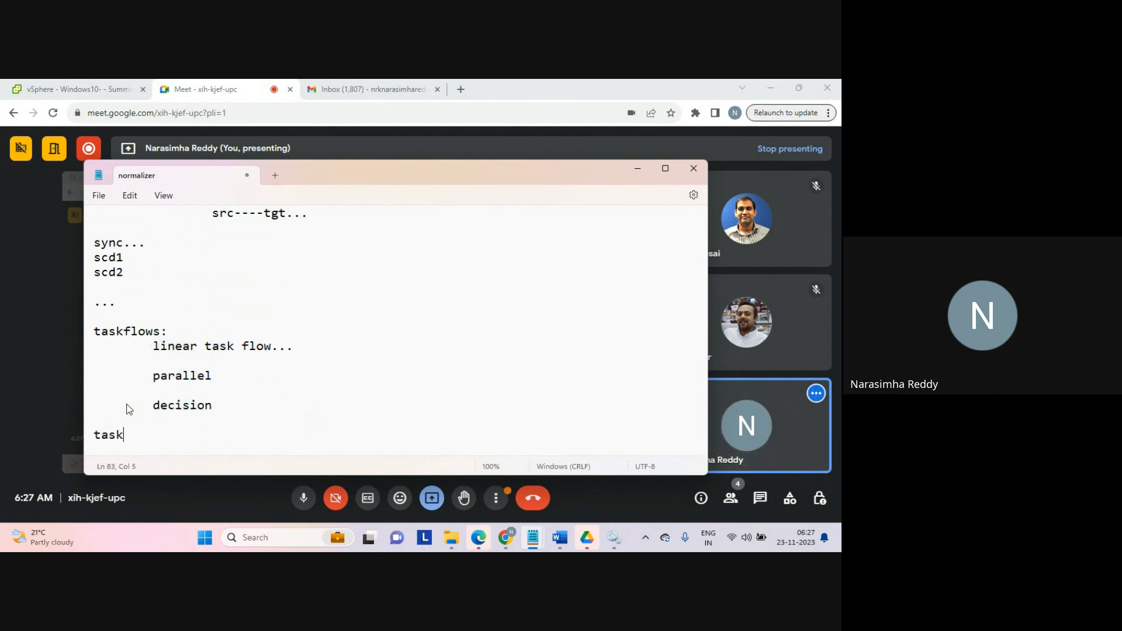
pyautogui.write('flow')
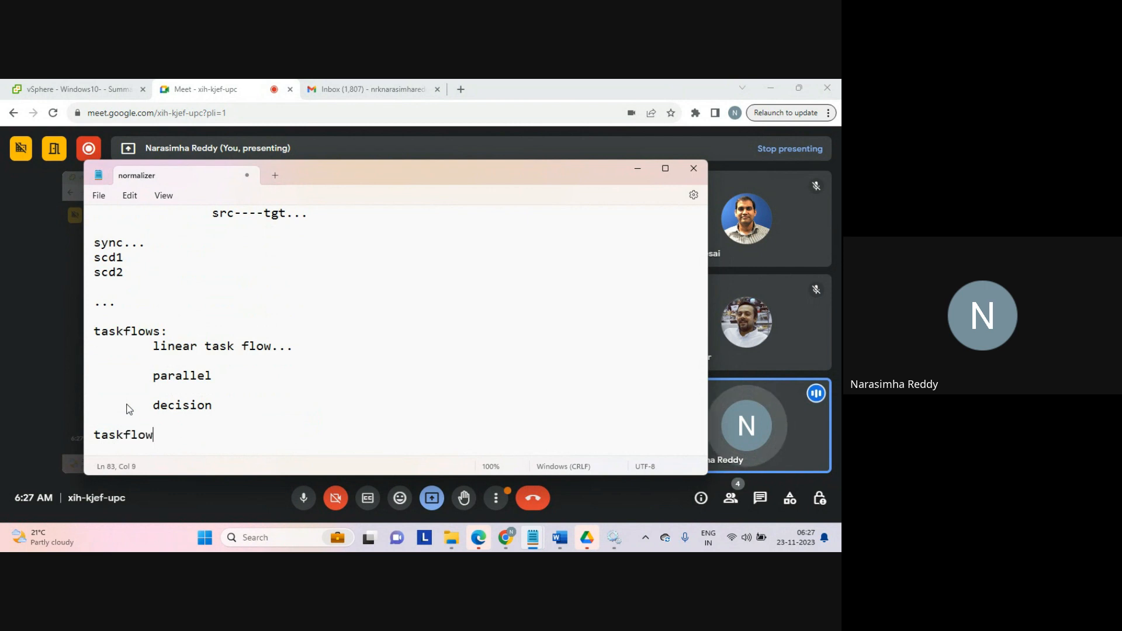
pyautogui.write('...')
pyautogui.press('Return')
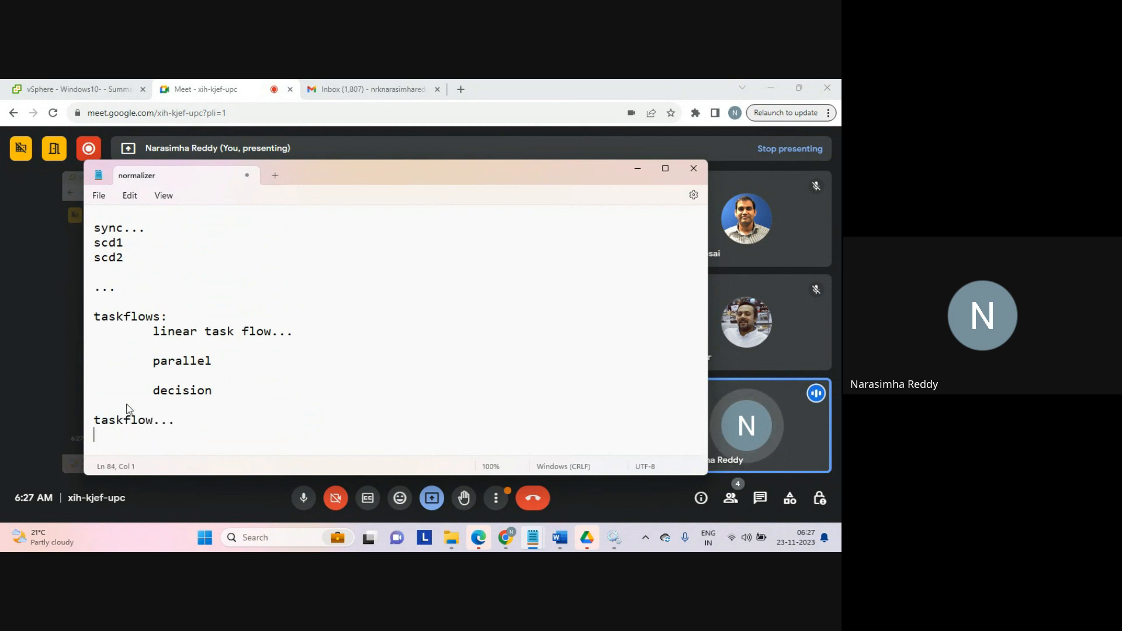
# Step: Highlight the sync, scd1 and scd2 lines to present them
pyautogui.press('Up')
pyautogui.press('Up')
pyautogui.press('Up')
pyautogui.press('Up')
pyautogui.press('Up')
pyautogui.press('Up')
pyautogui.press('Up')
pyautogui.press('Up')
pyautogui.press('Up')
pyautogui.press('Up')
pyautogui.press('Up')
pyautogui.press('Up')
pyautogui.press('Up')
pyautogui.press('Up')
pyautogui.press('Up')
pyautogui.press('Up')
pyautogui.press('Up')
pyautogui.press('Up')
pyautogui.press('Up')
pyautogui.press('Up')
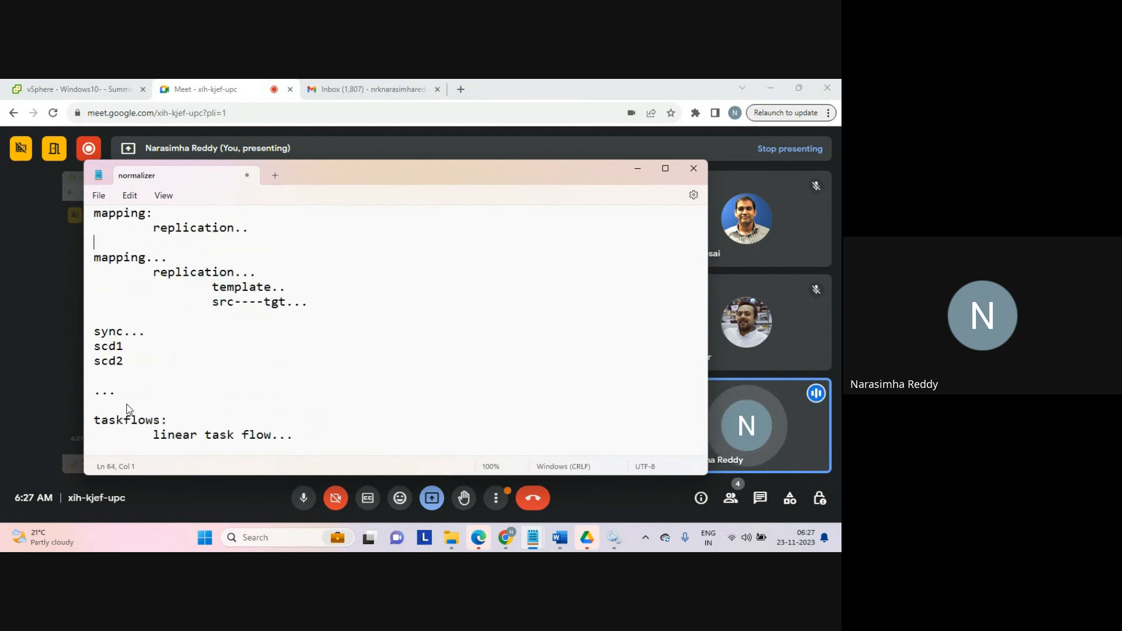
pyautogui.press('Down')
pyautogui.press('Down')
pyautogui.press('Down')
pyautogui.press('Down')
pyautogui.hotkey('shift', 'Down')
pyautogui.hotkey('shift', 'Down')
pyautogui.hotkey('shift', 'Down')
pyautogui.hotkey('shift', 'Down')
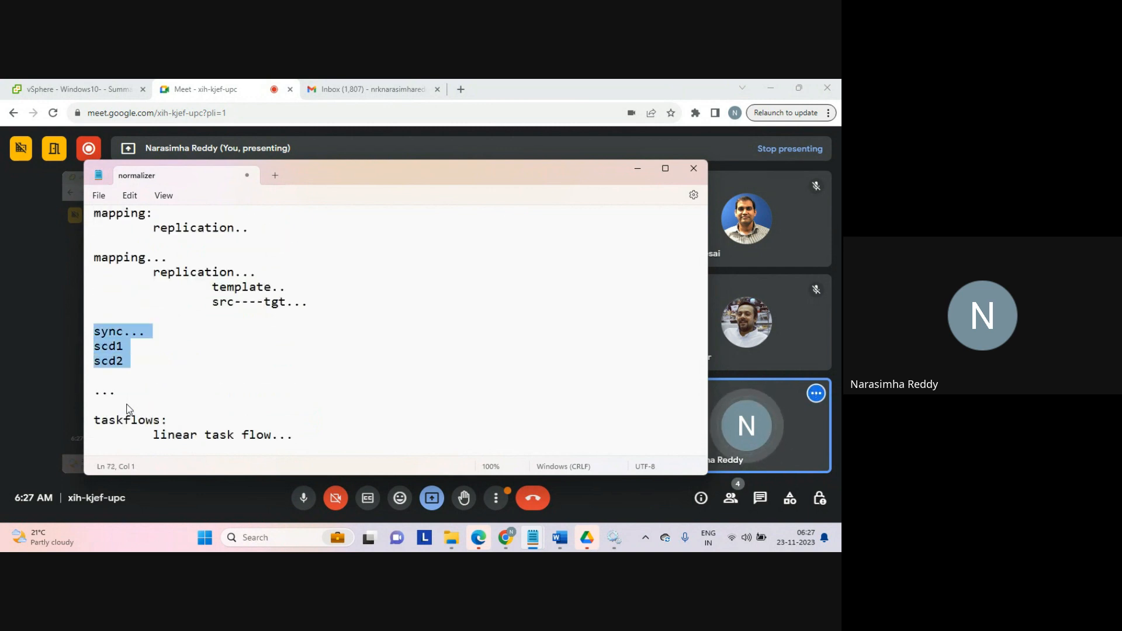
pyautogui.press('Down')
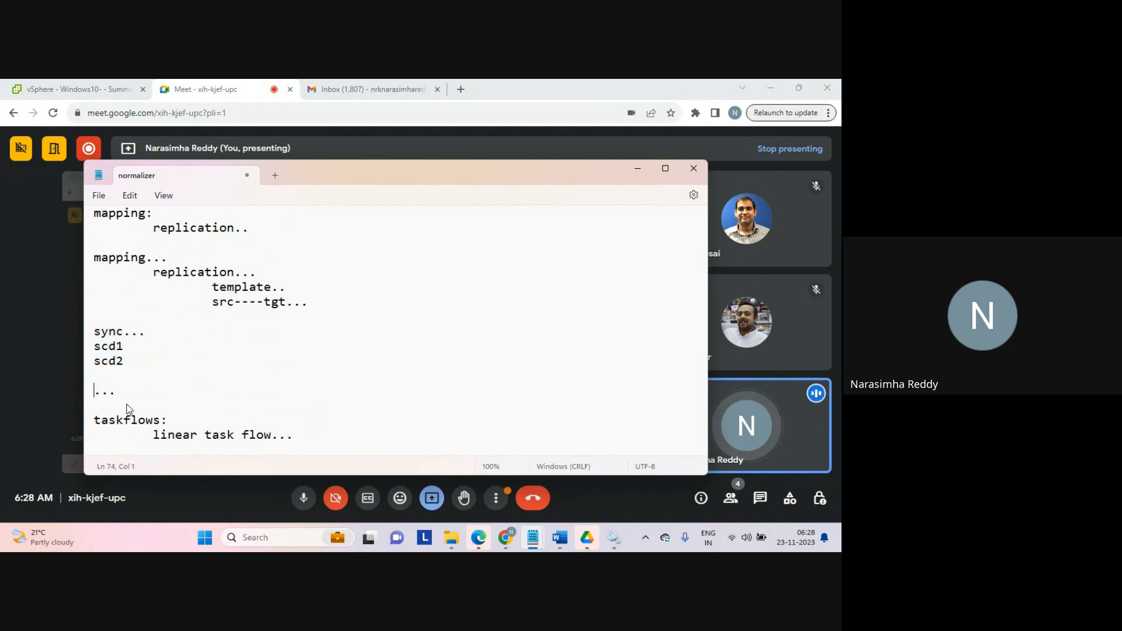
# Step: Insert a 'task' line between the '...' line and the 'taskflows:' heading
pyautogui.press('Return')
pyautogui.write('task')
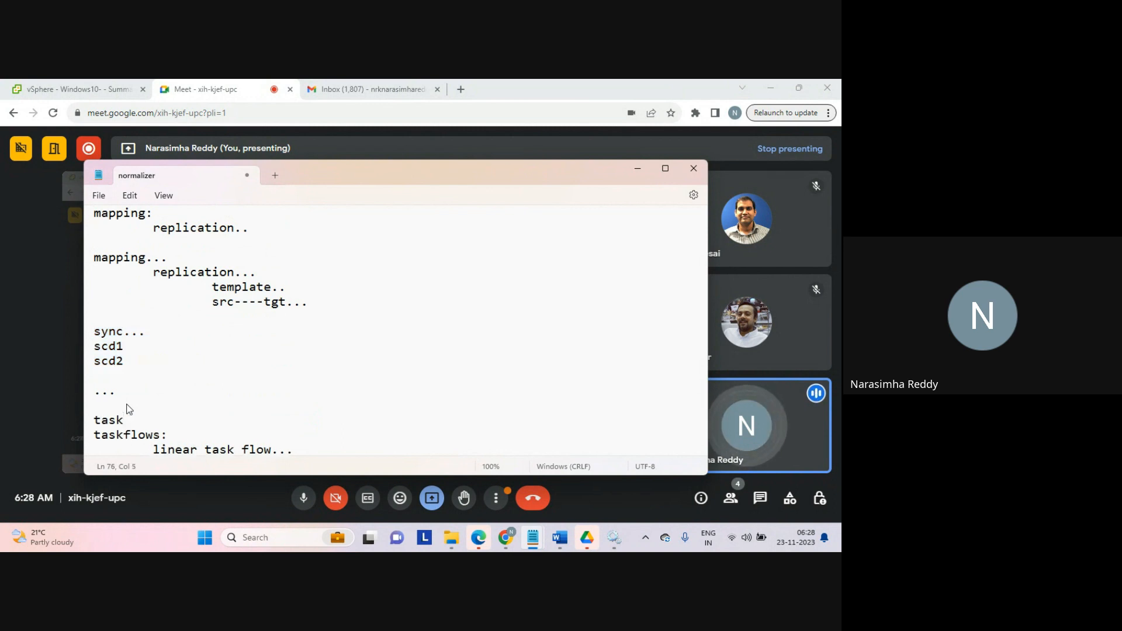
pyautogui.press('Return')
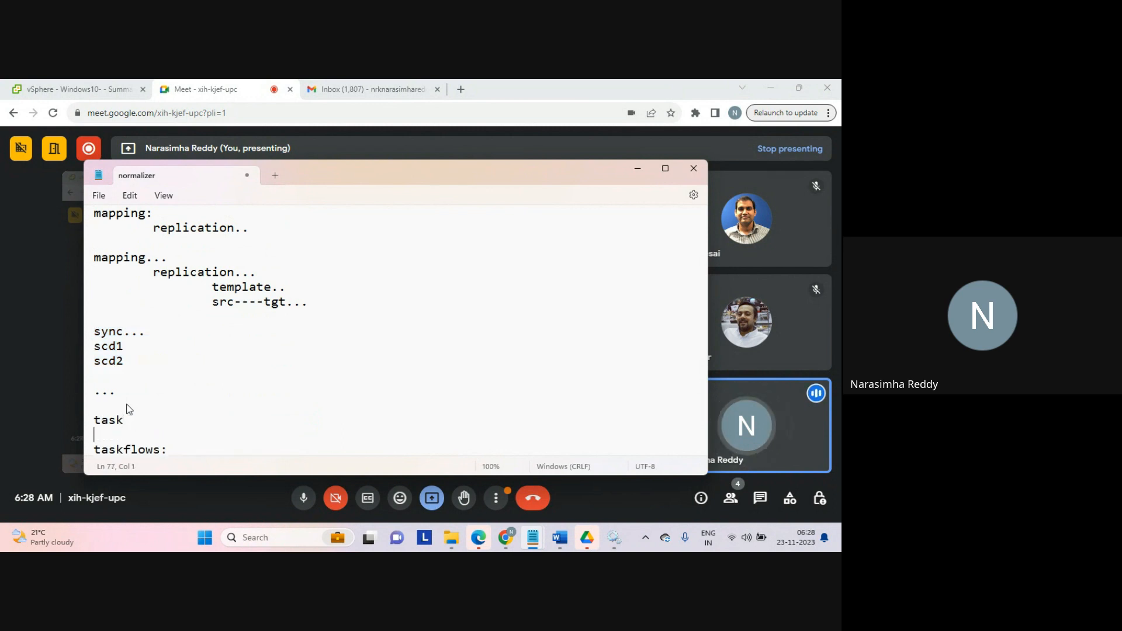
# Step: Highlight the scd1 and scd2 lines under sync to present them
pyautogui.scroll(-1, 129, 409)
pyautogui.press('Up')
pyautogui.press('Up')
pyautogui.press('Up')
pyautogui.press('Up')
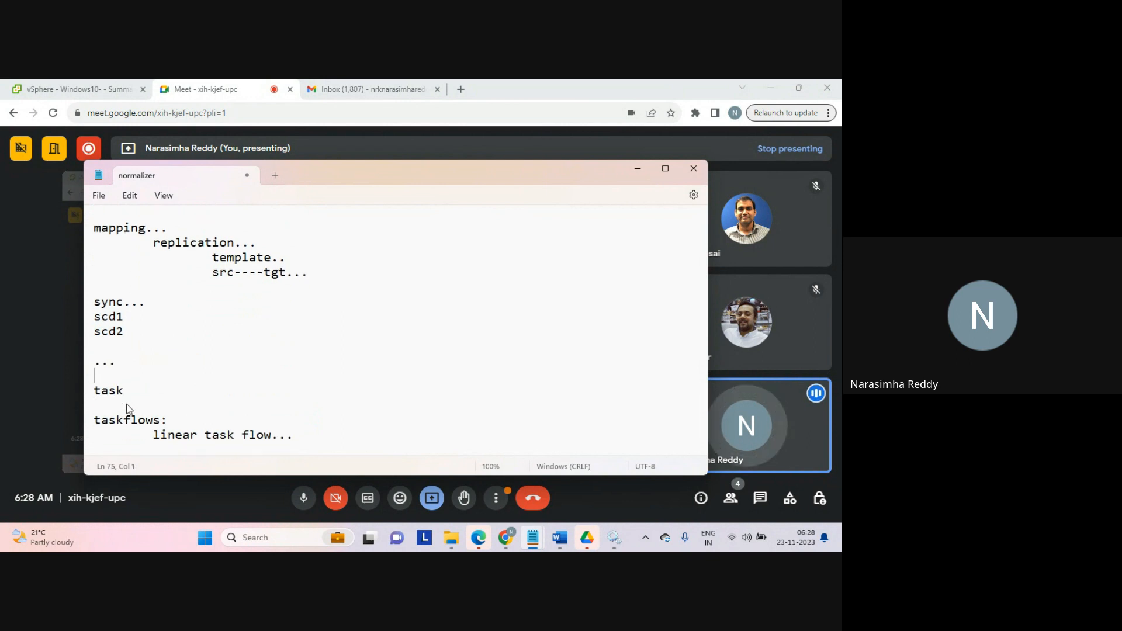
pyautogui.press('Up')
pyautogui.press('Up')
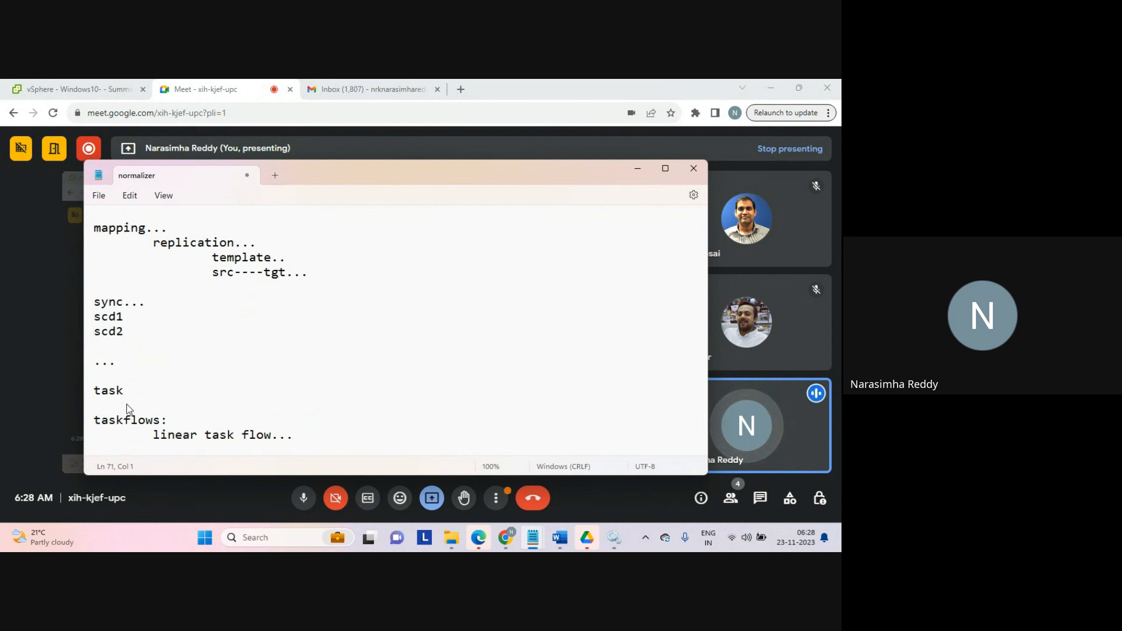
pyautogui.hotkey('shift', 'Down')
pyautogui.hotkey('shift', 'Down')
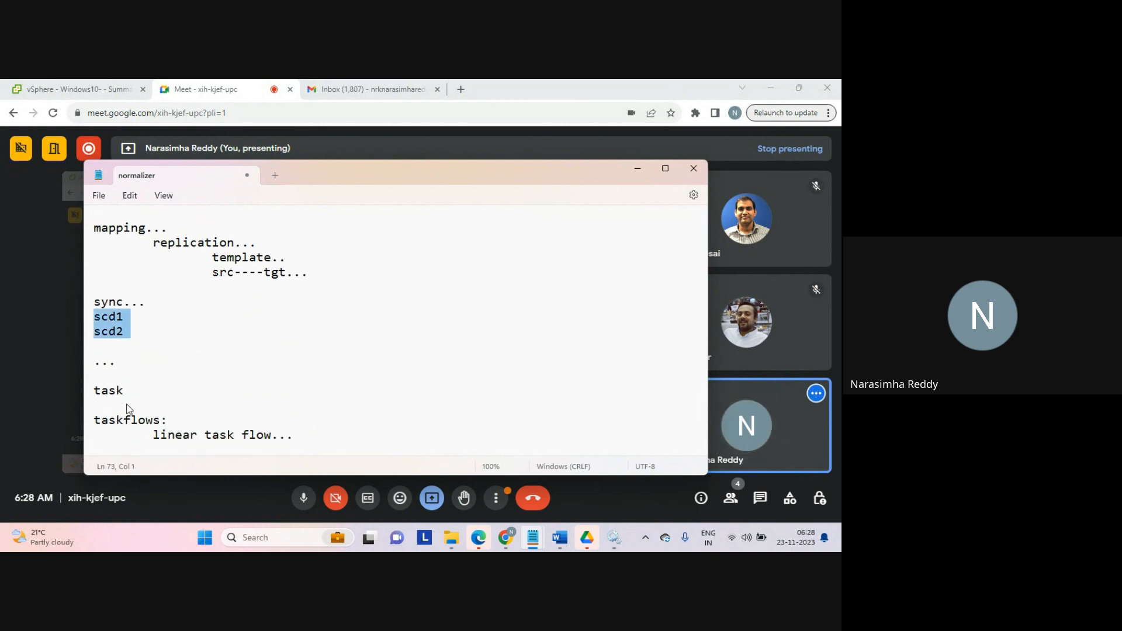
pyautogui.hotkey('shift', 'Left')
pyautogui.press('Left')
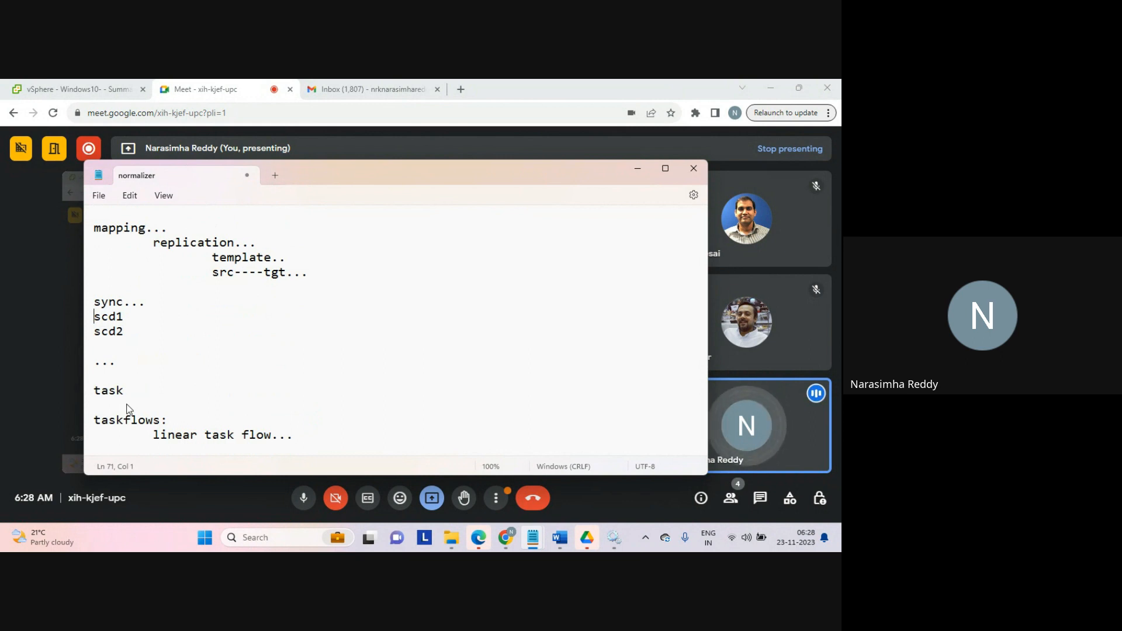
pyautogui.hotkey('shift', 'Down')
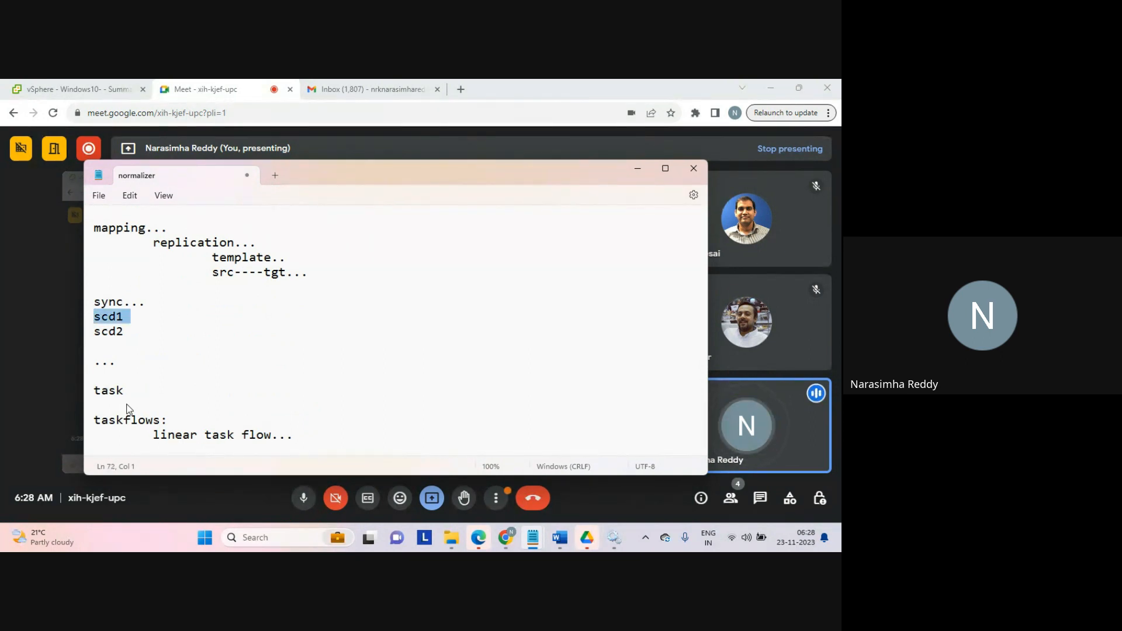
pyautogui.hotkey('shift', 'Down')
pyautogui.hotkey('shift', 'Left')
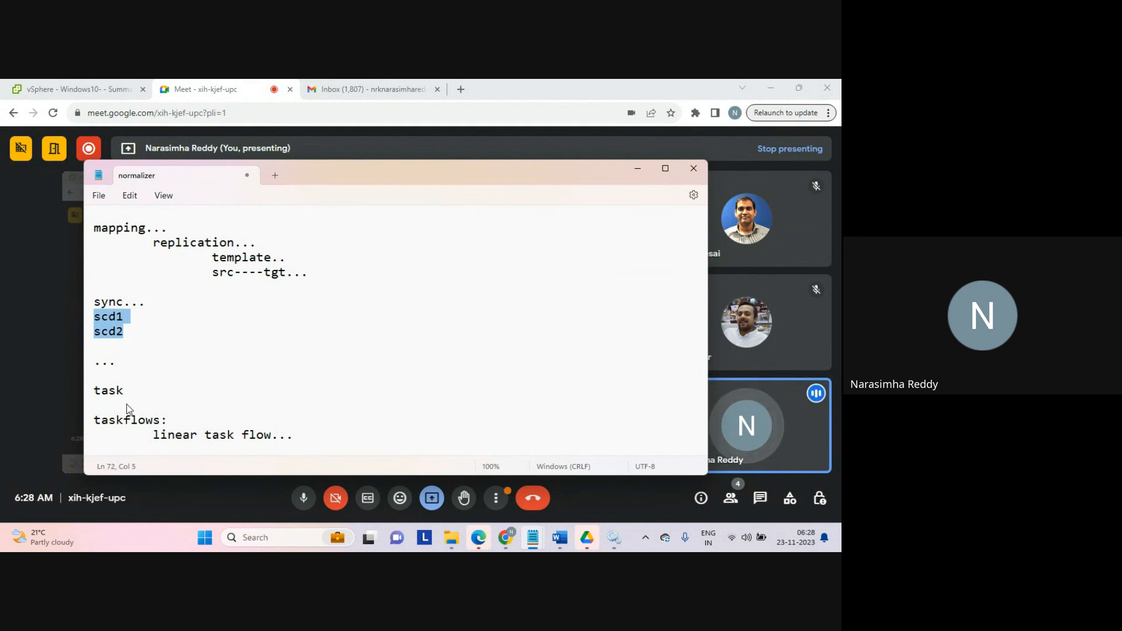
# Step: Write the heading 'business user:' on a new line below the 'taskflow...' entry
pyautogui.press('Left')
pyautogui.hotkey('shift', 'Down')
pyautogui.hotkey('shift', 'Down')
pyautogui.press('Left')
pyautogui.press('Down')
pyautogui.press('Down')
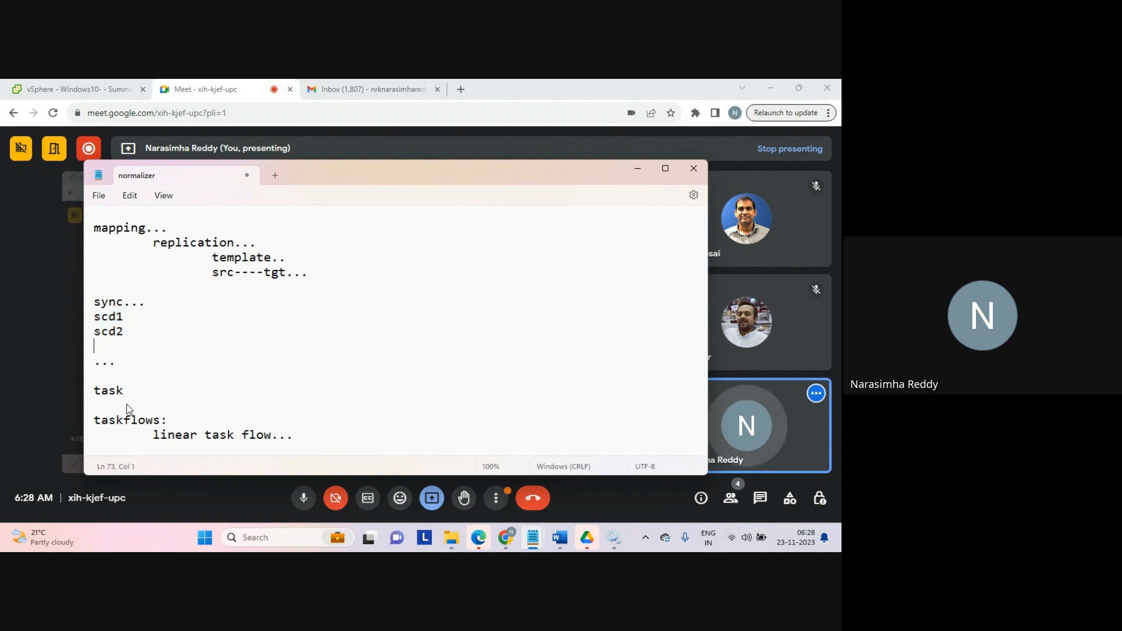
pyautogui.press('Down')
pyautogui.press('Down')
pyautogui.press('Down')
pyautogui.press('Down')
pyautogui.press('Down')
pyautogui.press('Down')
pyautogui.press('Down')
pyautogui.press('Down')
pyautogui.press('Down')
pyautogui.press('Down')
pyautogui.press('Down')
pyautogui.press('Down')
pyautogui.press('Down')
pyautogui.press('Down')
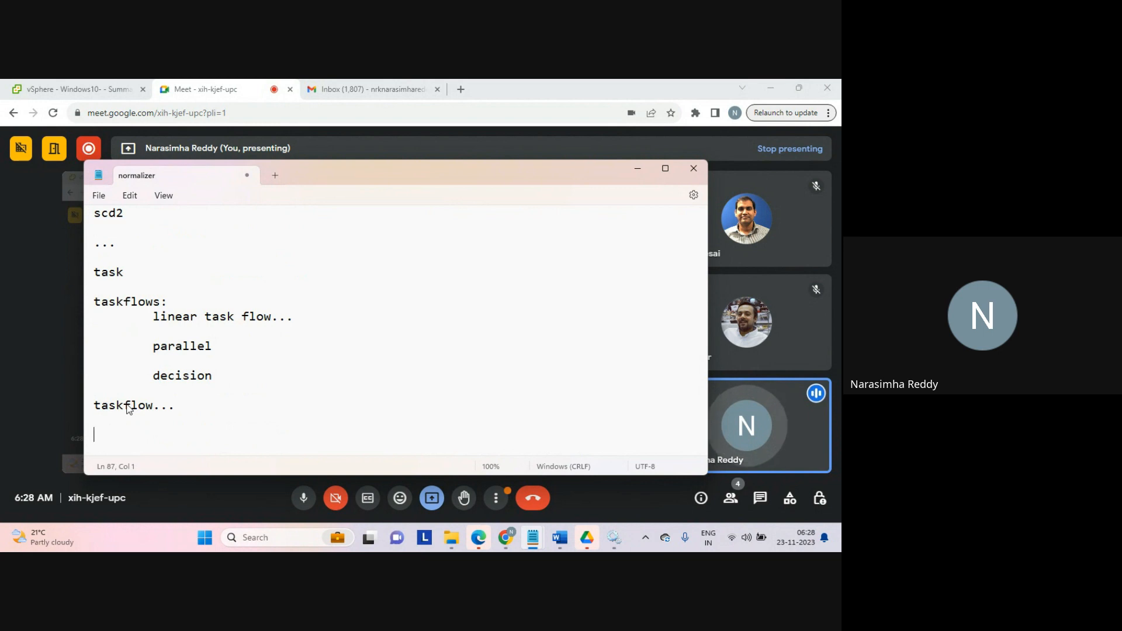
pyautogui.write('business ')
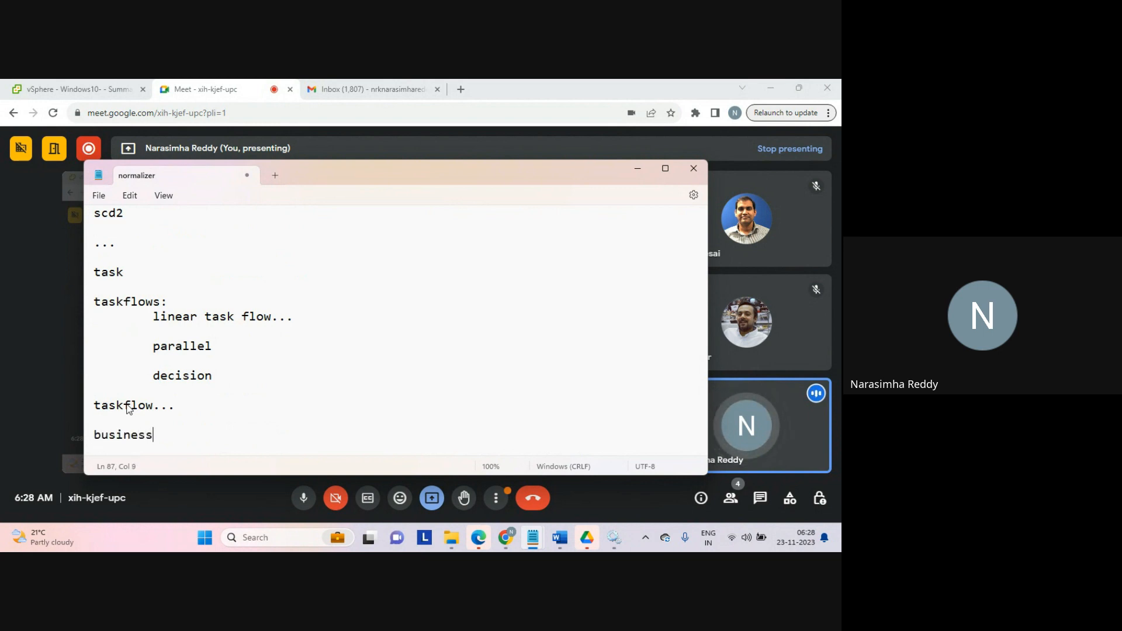
pyautogui.write('user')
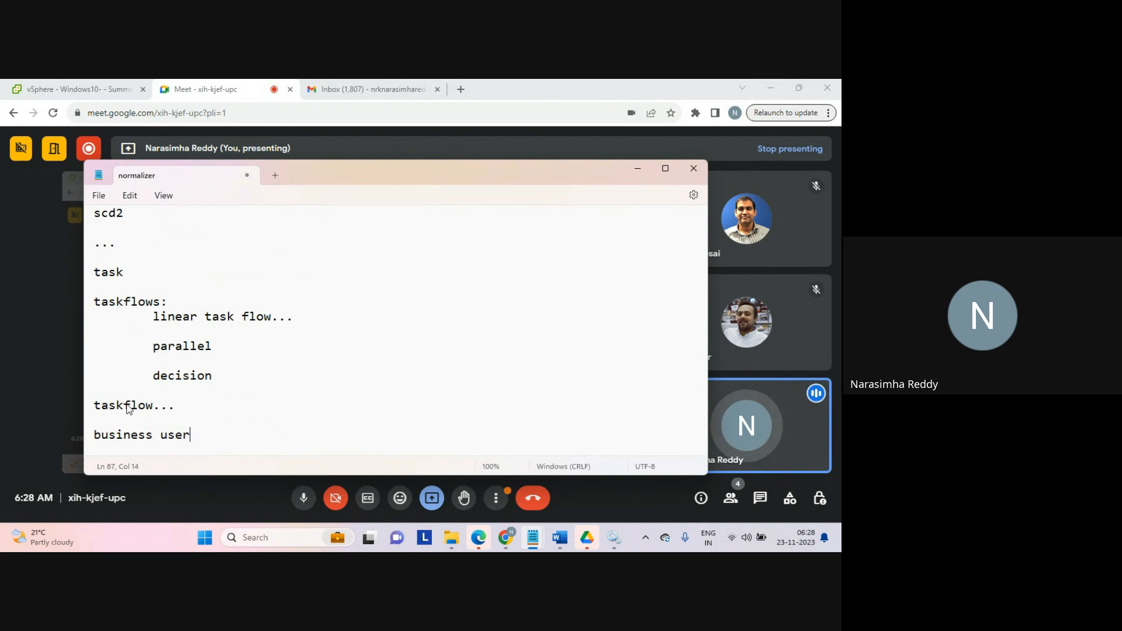
pyautogui.write(':')
pyautogui.press('Return')
pyautogui.press('Return')
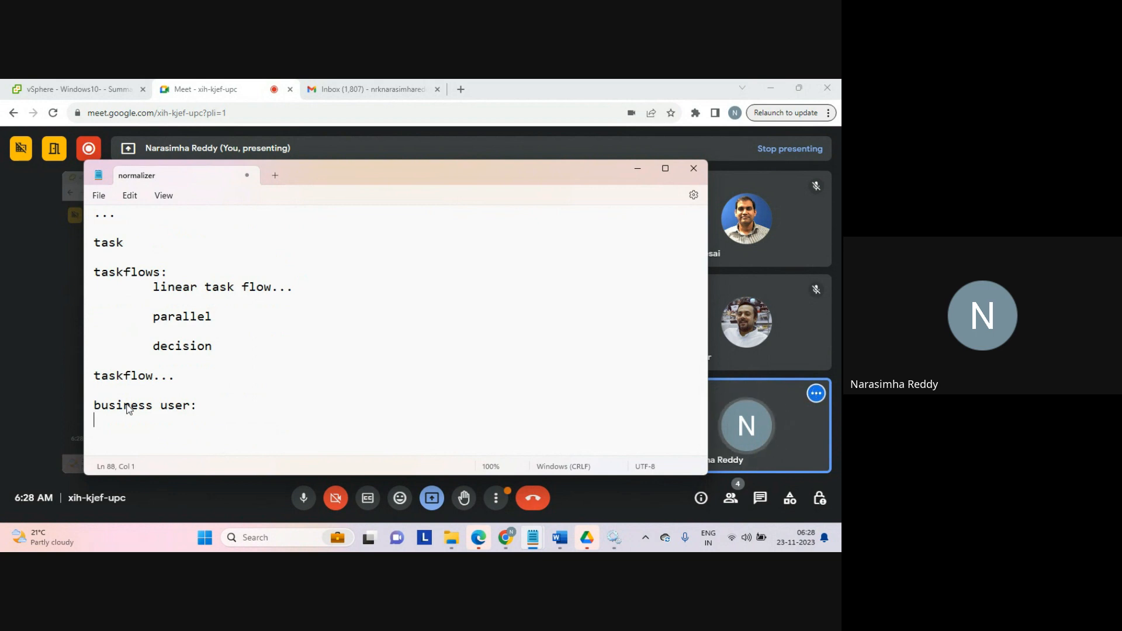
# Step: Add an indented 'input...' line under the business user heading
pyautogui.press('Return')
pyautogui.write('ip')
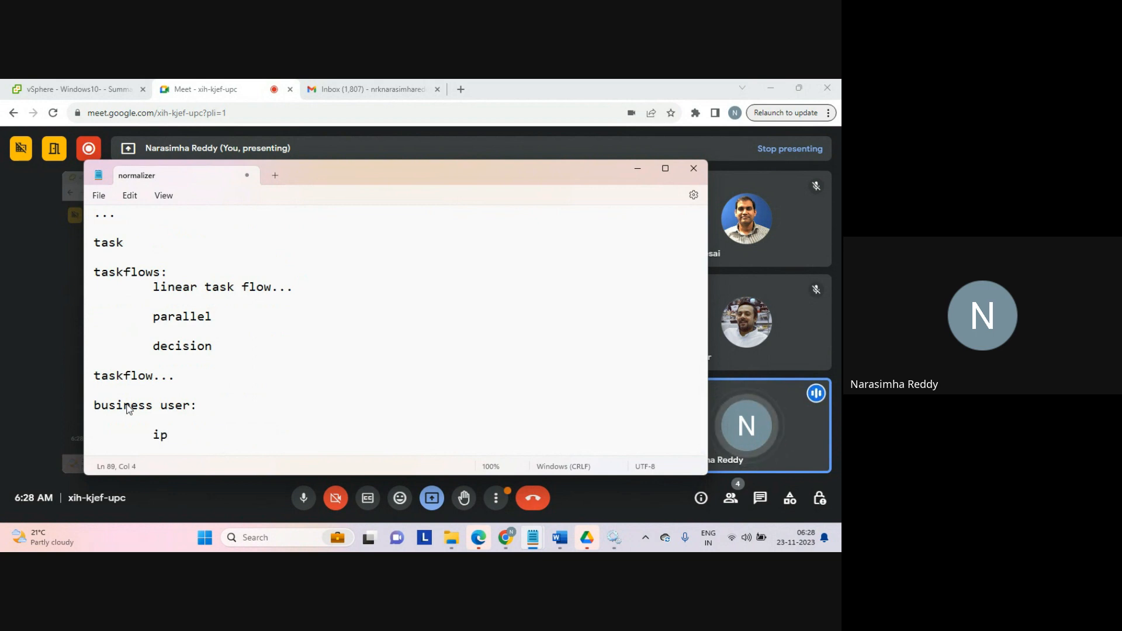
pyautogui.press('BackSpace')
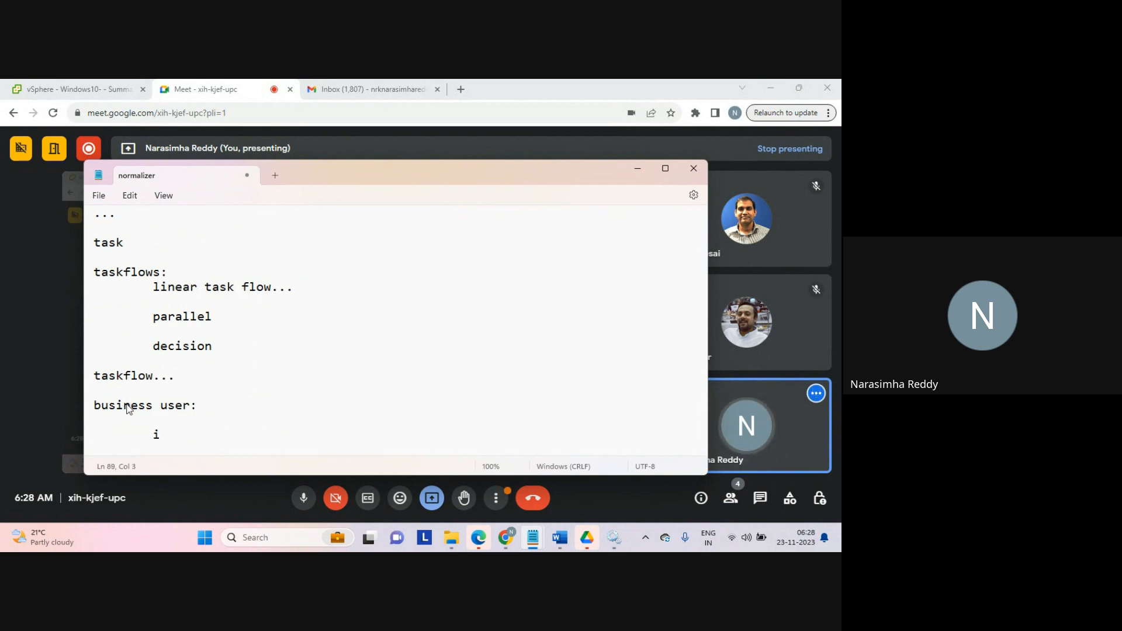
pyautogui.write('nput')
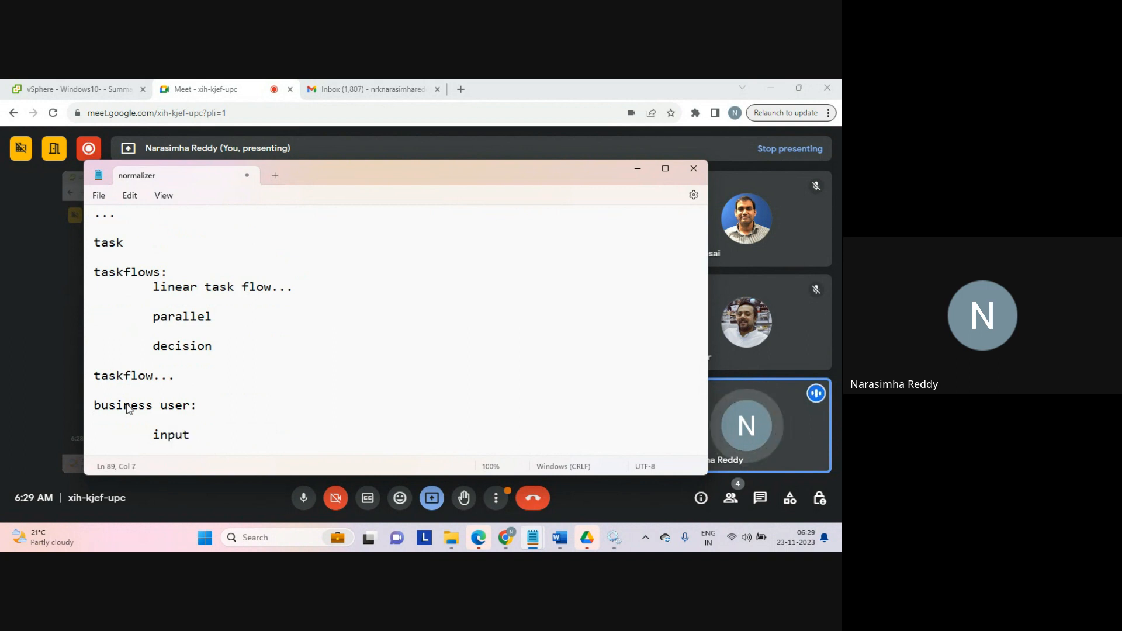
pyautogui.write('...')
pyautogui.press('Return')
pyautogui.press('Return')
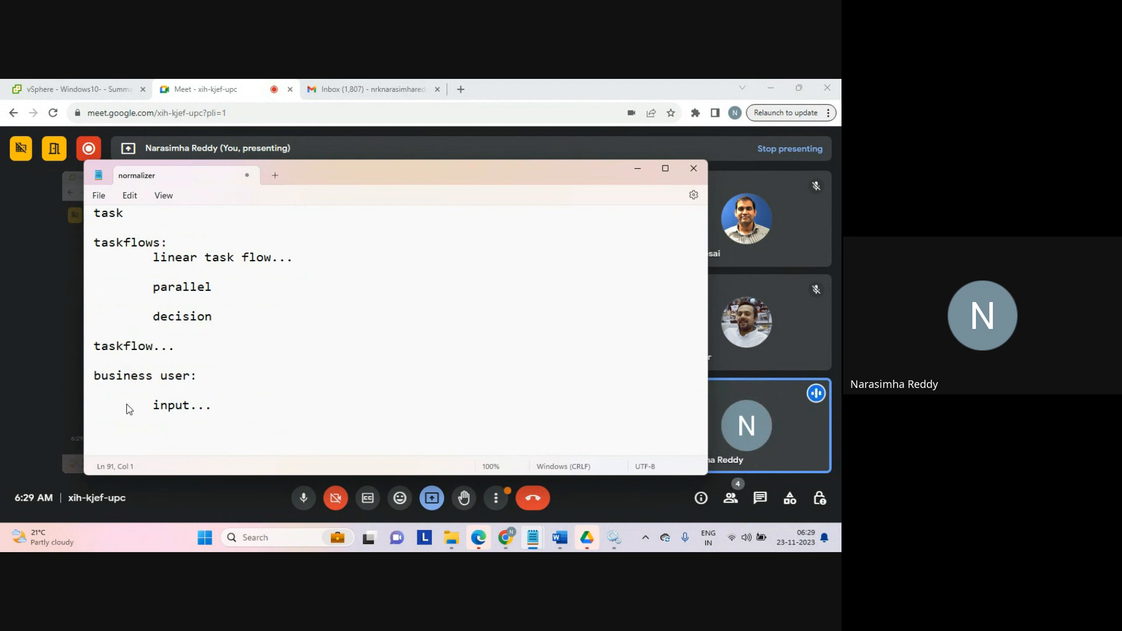
# Step: Write 'little dependency...' on a new line below the input entry
pyautogui.scroll(-1, 130, 409)
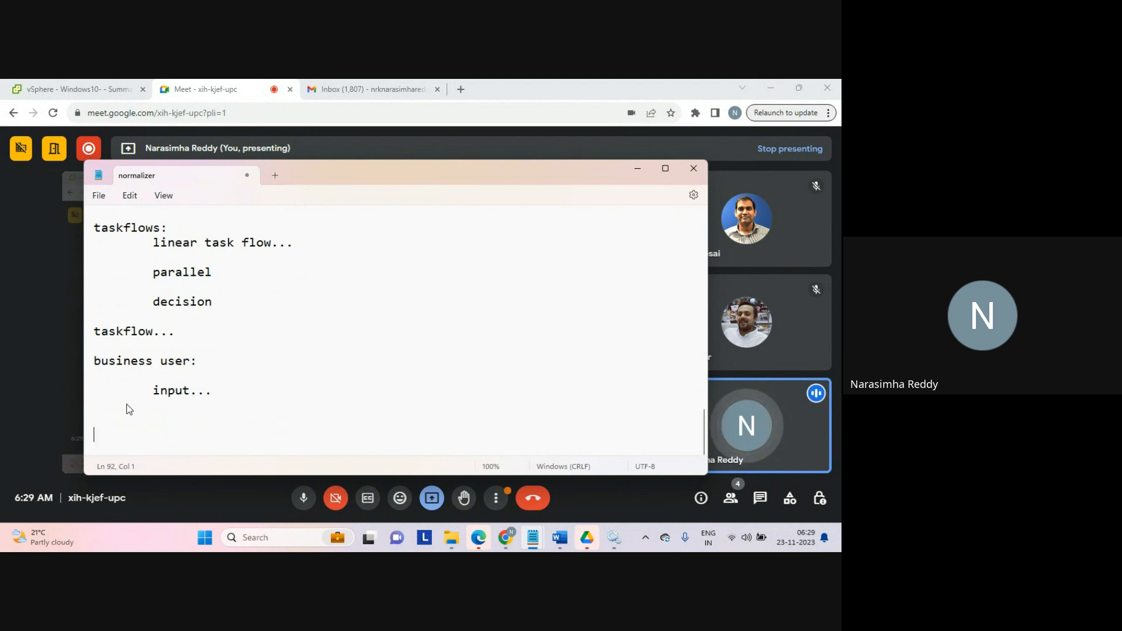
pyautogui.write('li')
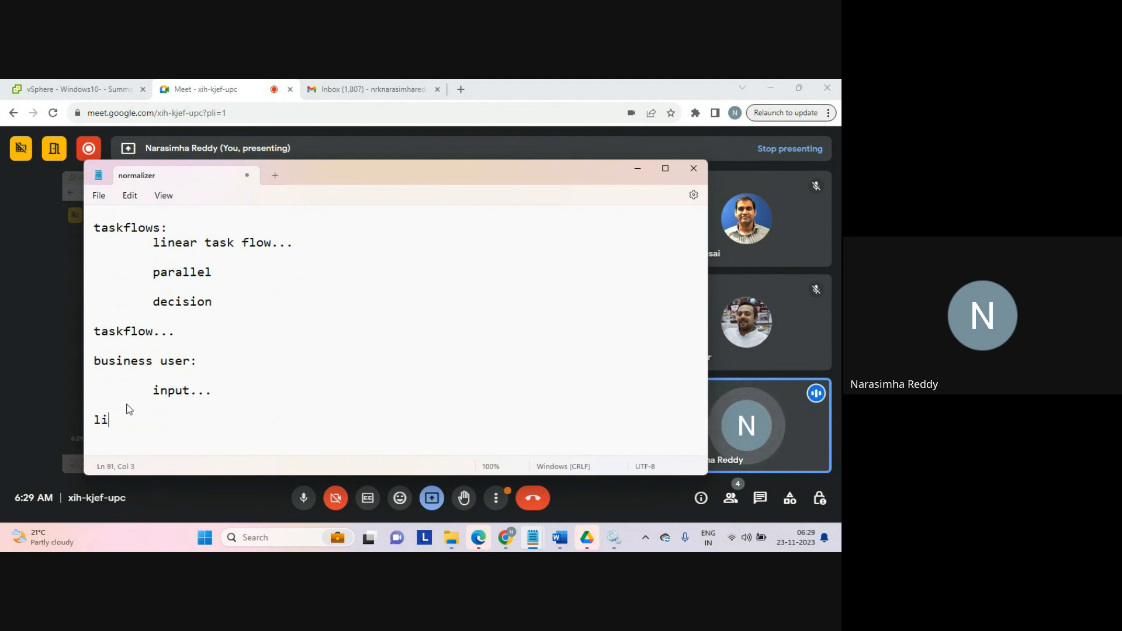
pyautogui.write('ttle d')
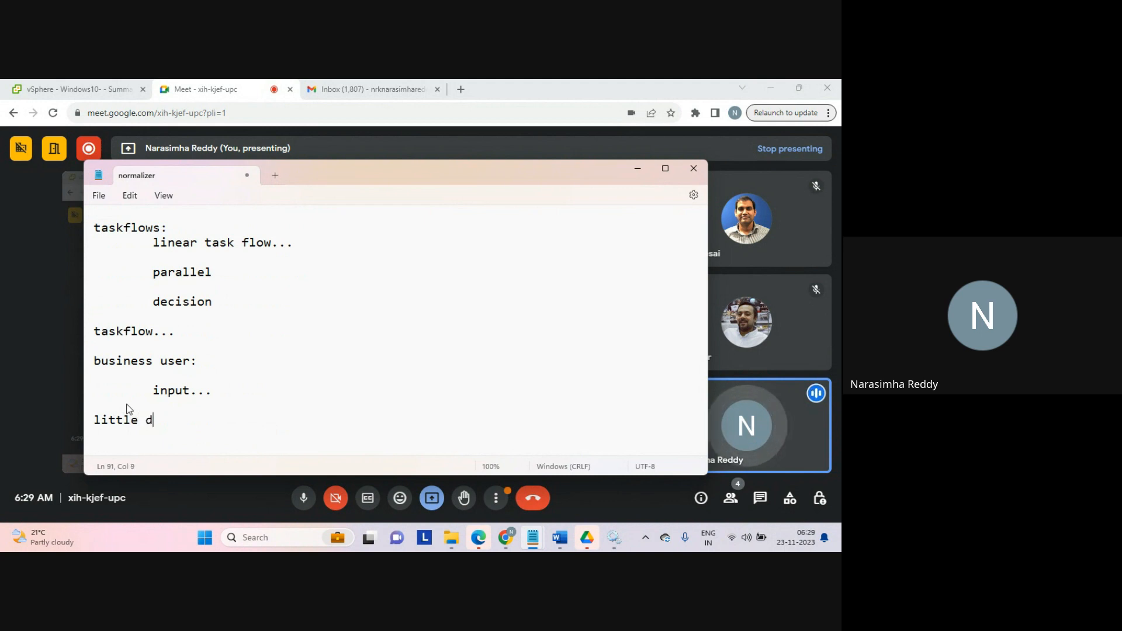
pyautogui.write('epn')
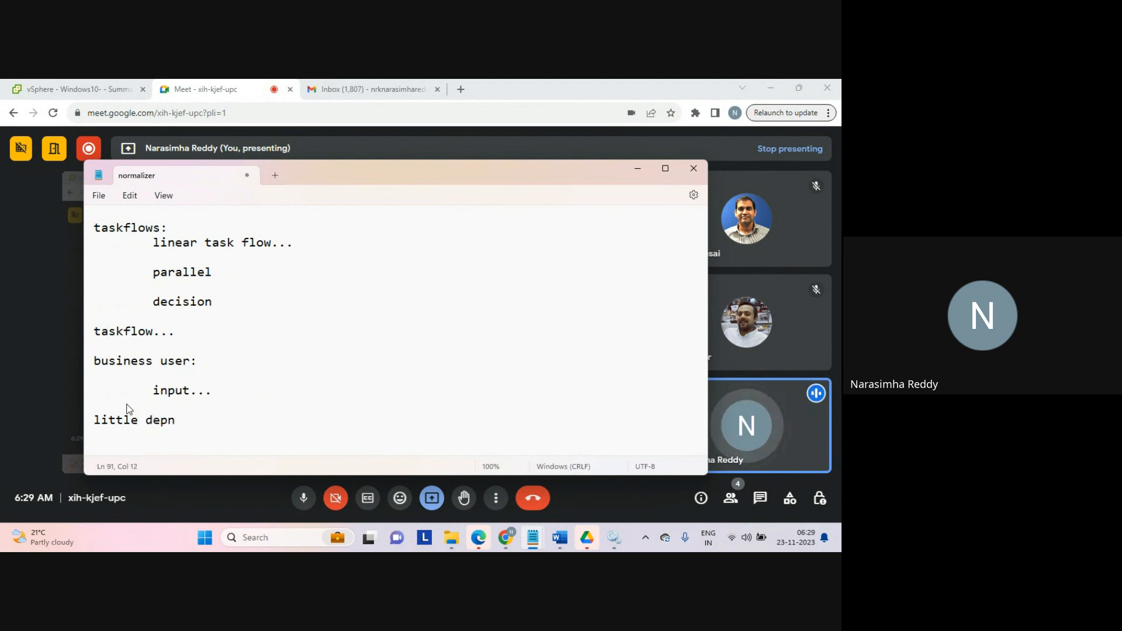
pyautogui.press('BackSpace')
pyautogui.write('endecny')
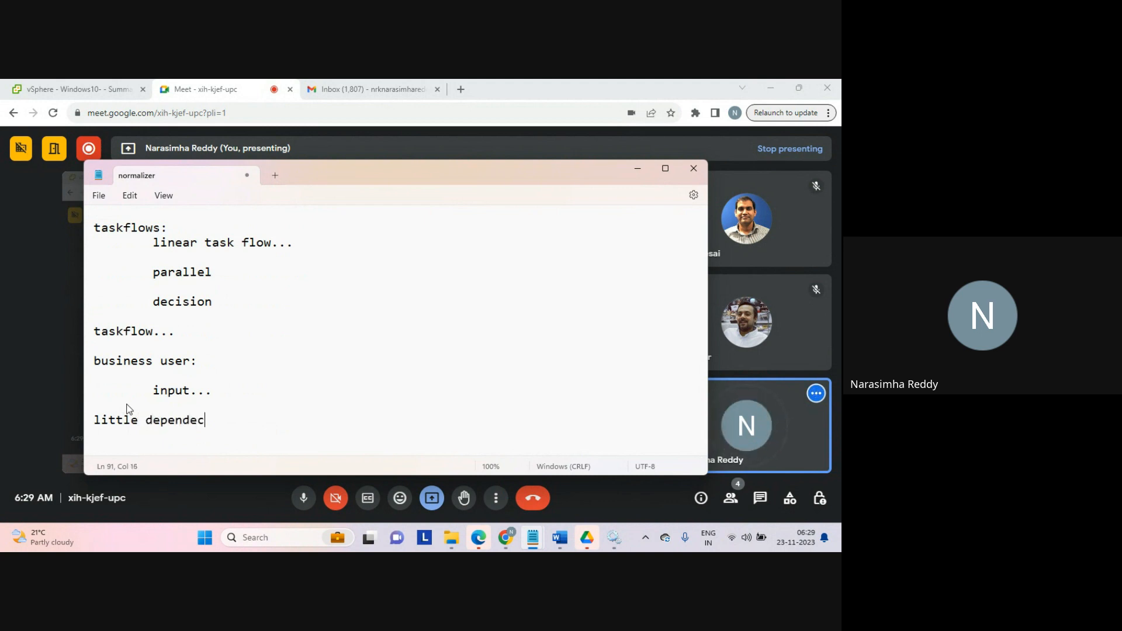
pyautogui.press('BackSpace')
pyautogui.press('BackSpace')
pyautogui.press('BackSpace')
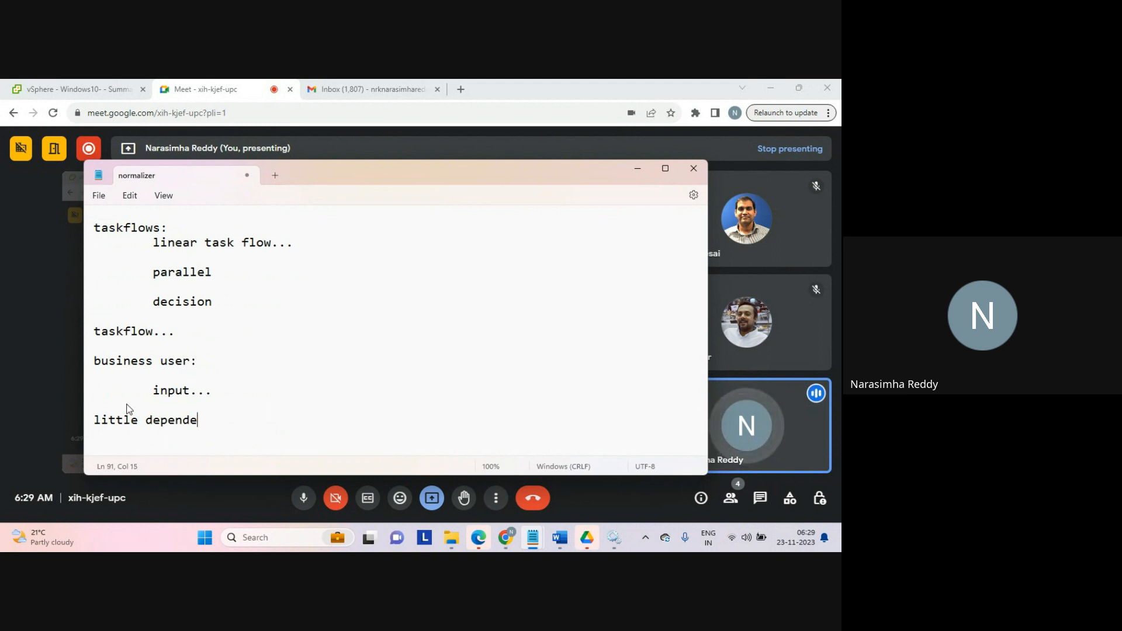
pyautogui.write('ncy...')
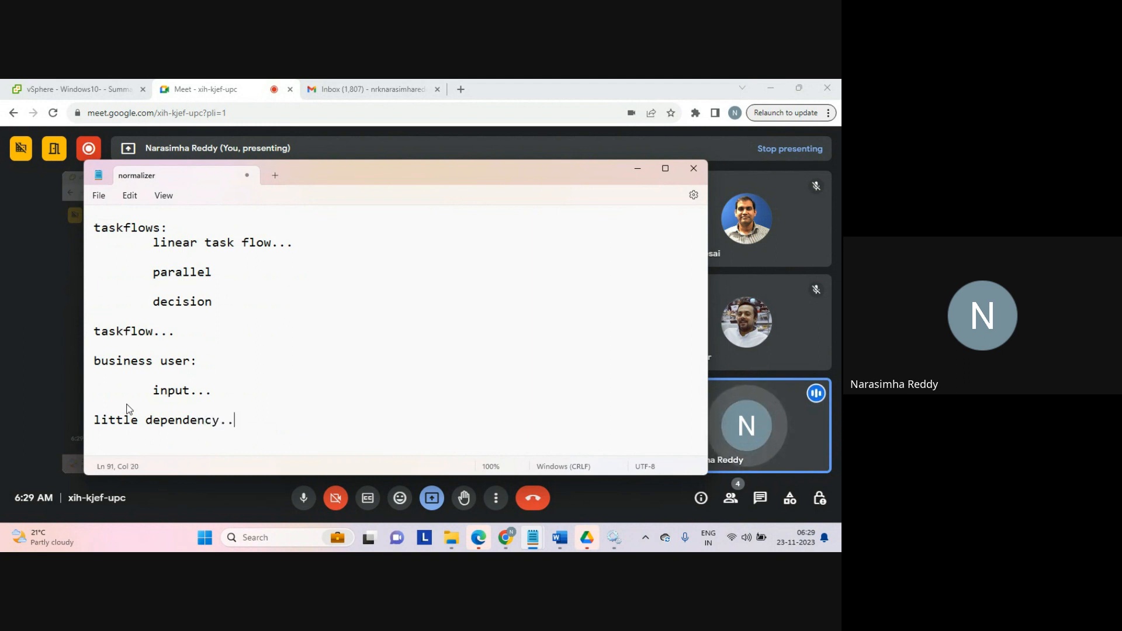
pyautogui.press('Return')
pyautogui.press('Return')
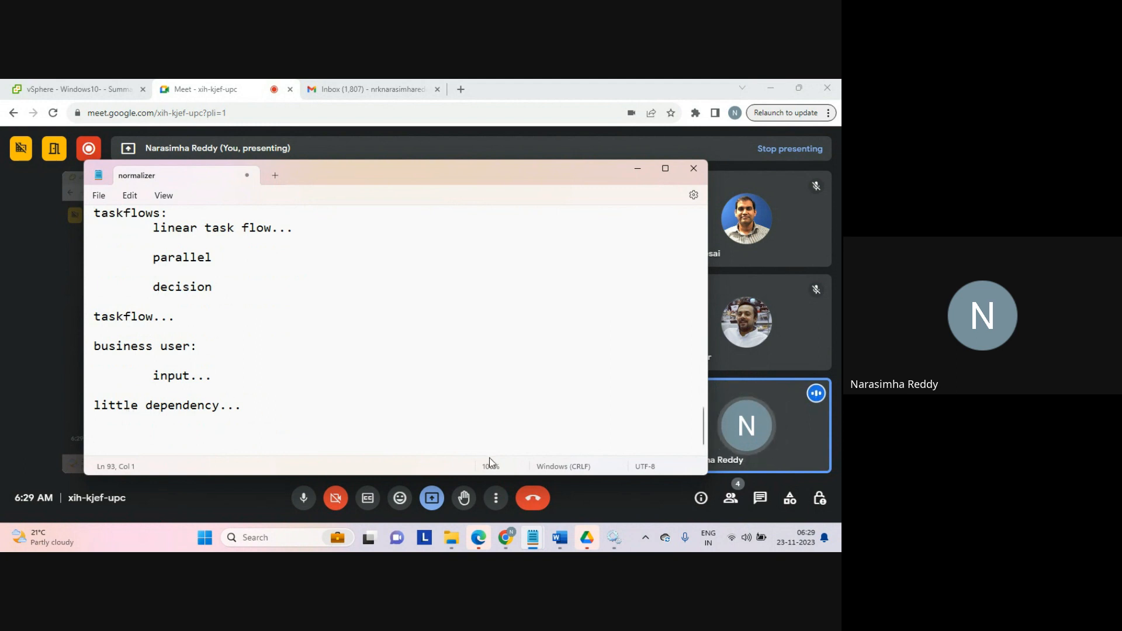
# Step: Open the Informatica Cloud site dm-ap.informaticacloud.com in a new browser tab
pyautogui.click(461, 89)
pyautogui.write('dm')
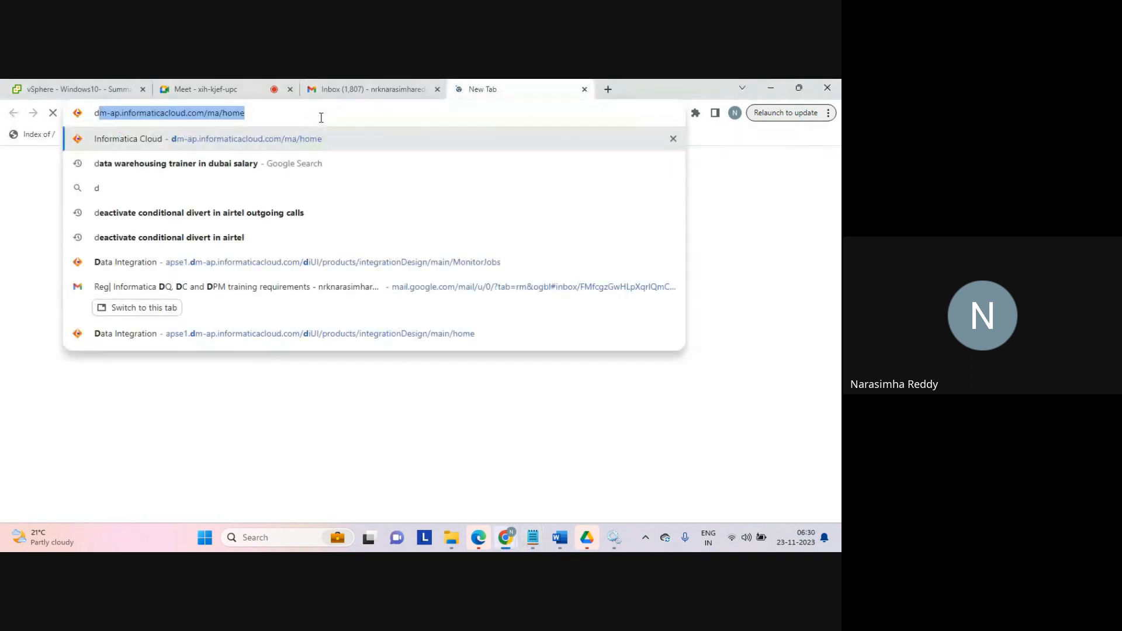
pyautogui.press('Return')
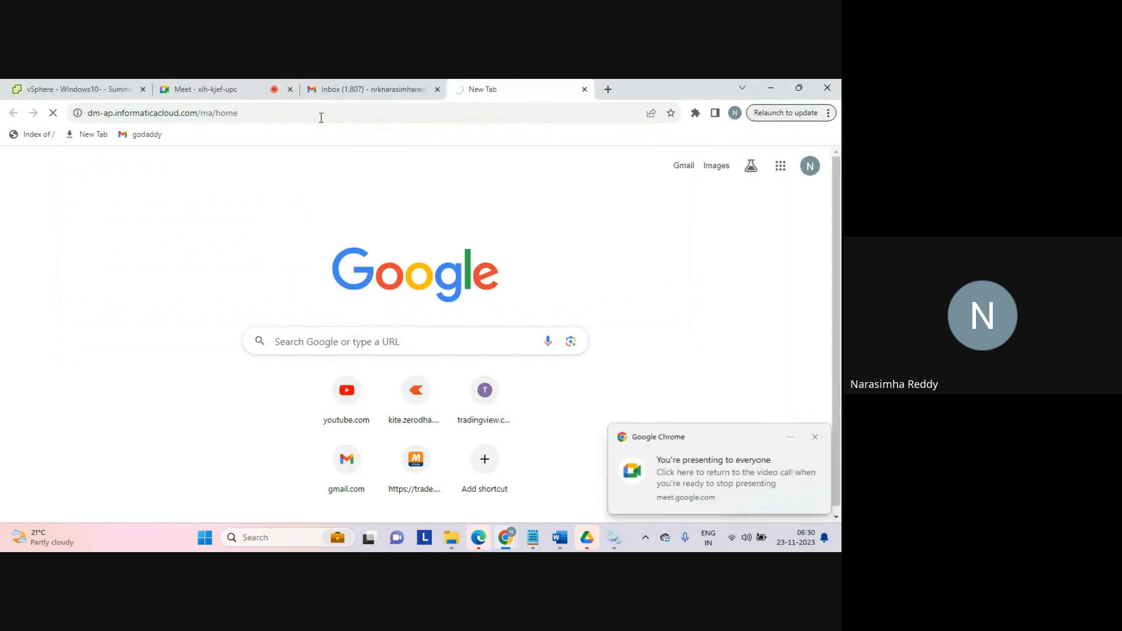
pyautogui.click(321, 116)
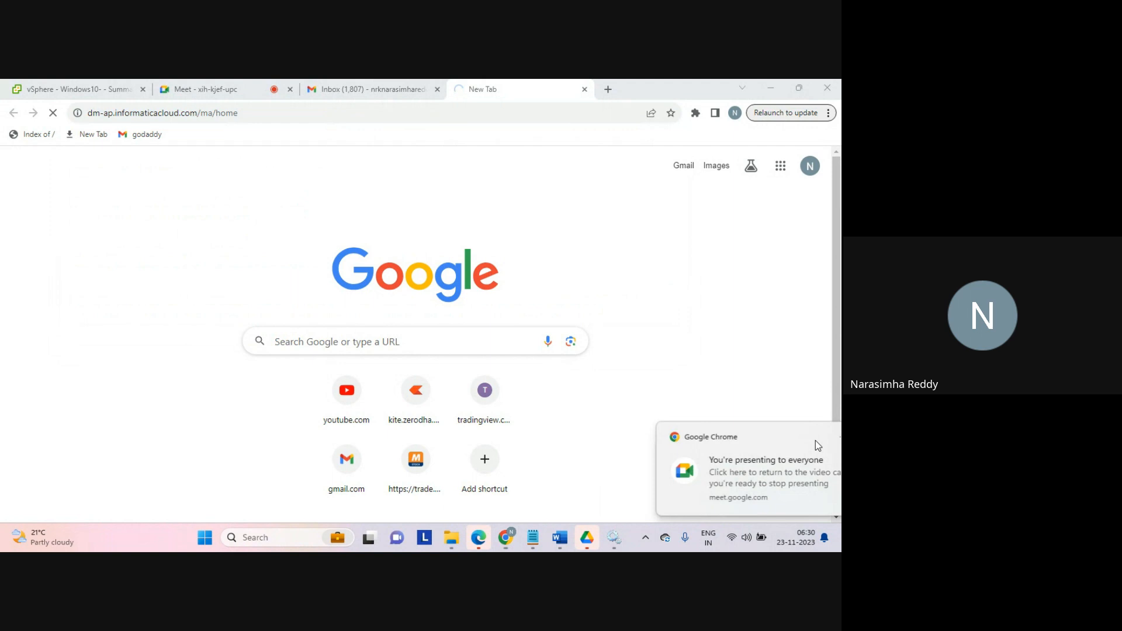
pyautogui.click(816, 440)
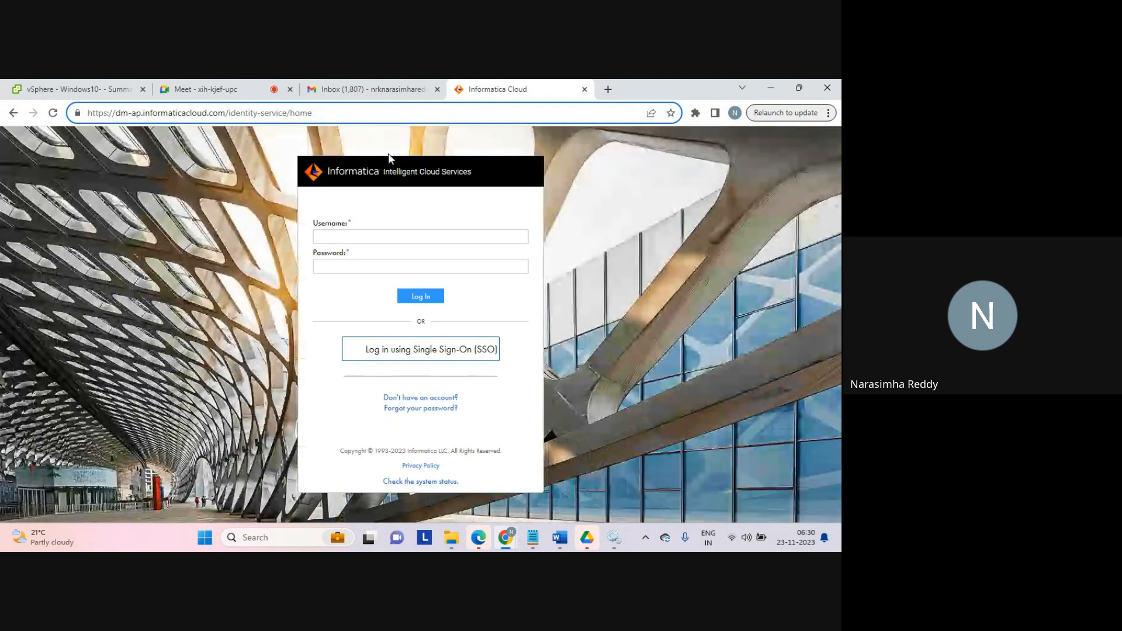
# Step: Log in to Informatica Intelligent Cloud Services with the account e-mail and password
pyautogui.click(325, 234)
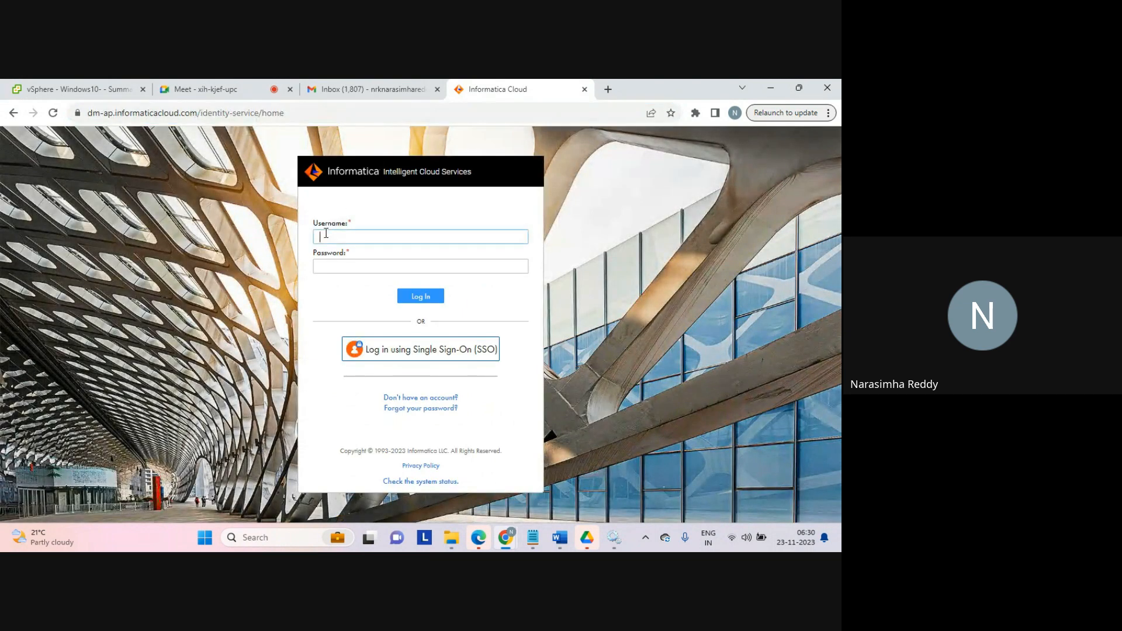
pyautogui.press('Tab')
pyautogui.press('capslock')
pyautogui.write('a')
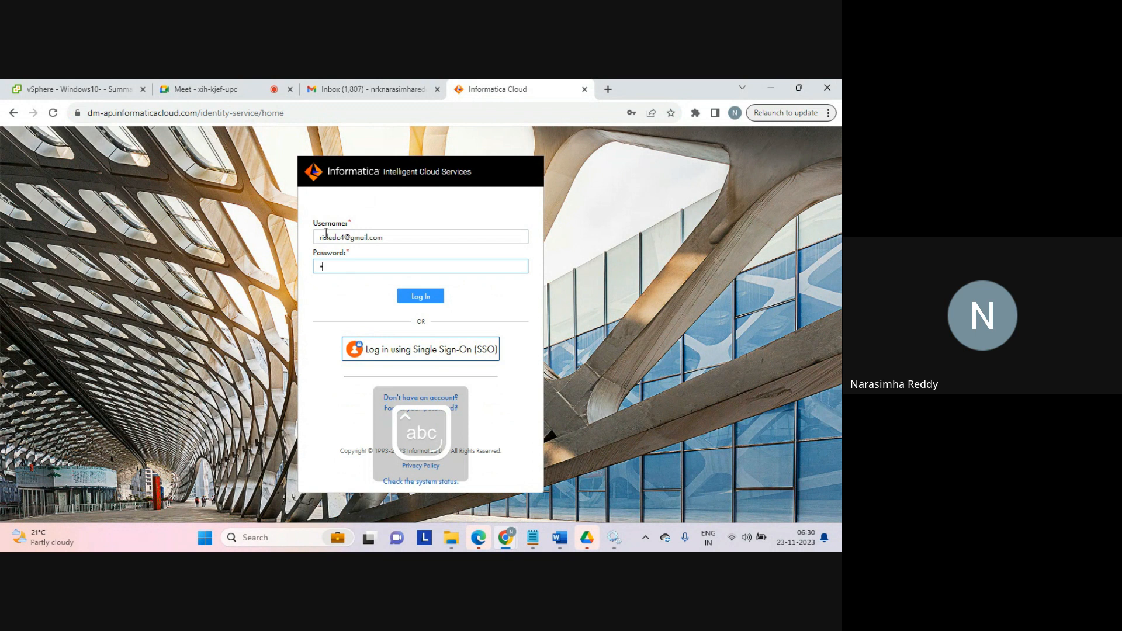
pyautogui.write('*********')
pyautogui.press('Return')
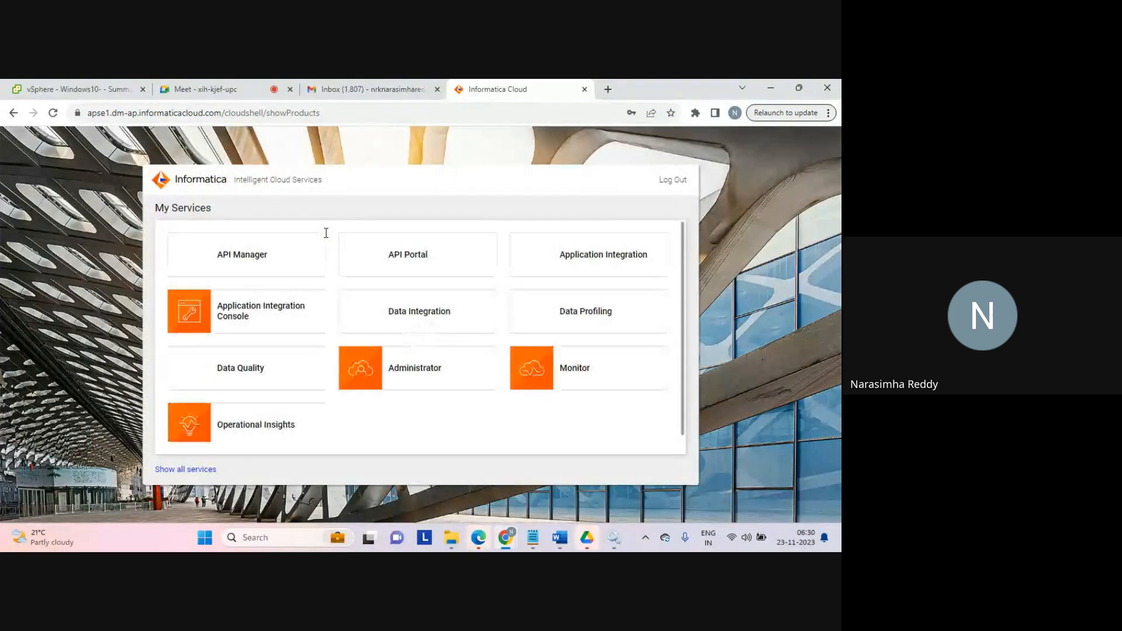
# Step: Open Data Integration and start creating a new Mapping Task asset
pyautogui.click(422, 310)
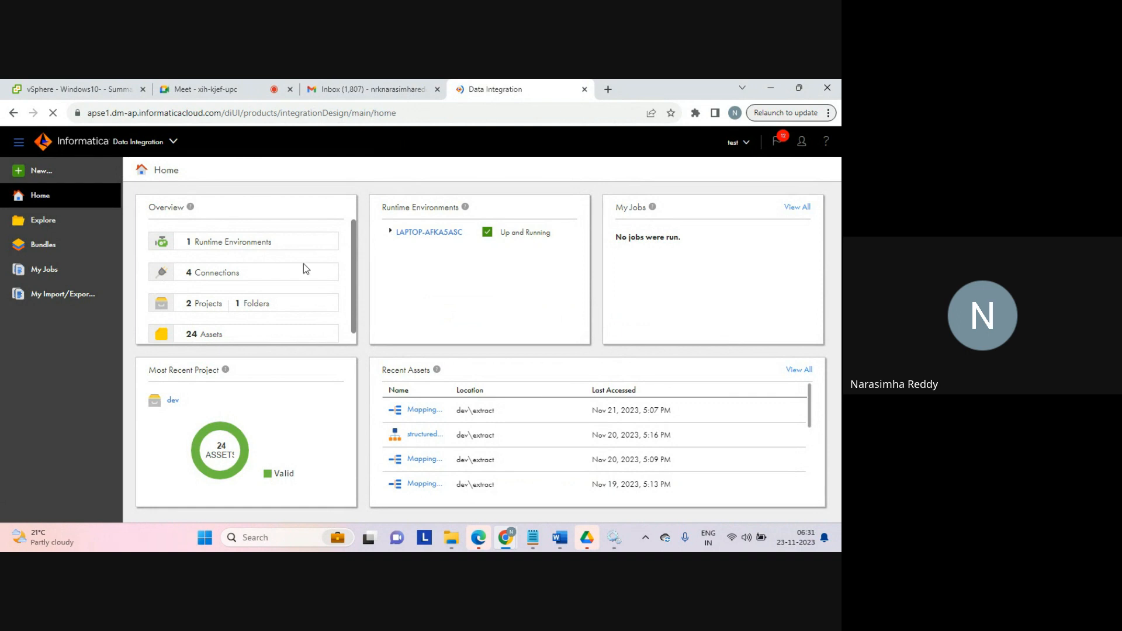
pyautogui.click(42, 171)
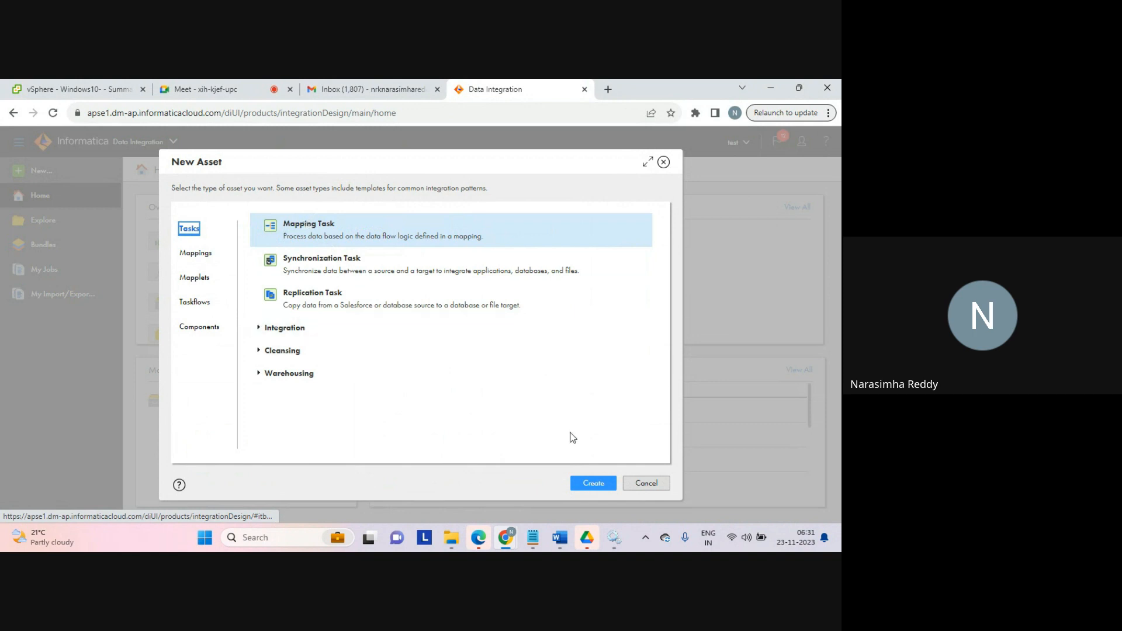
pyautogui.click(593, 484)
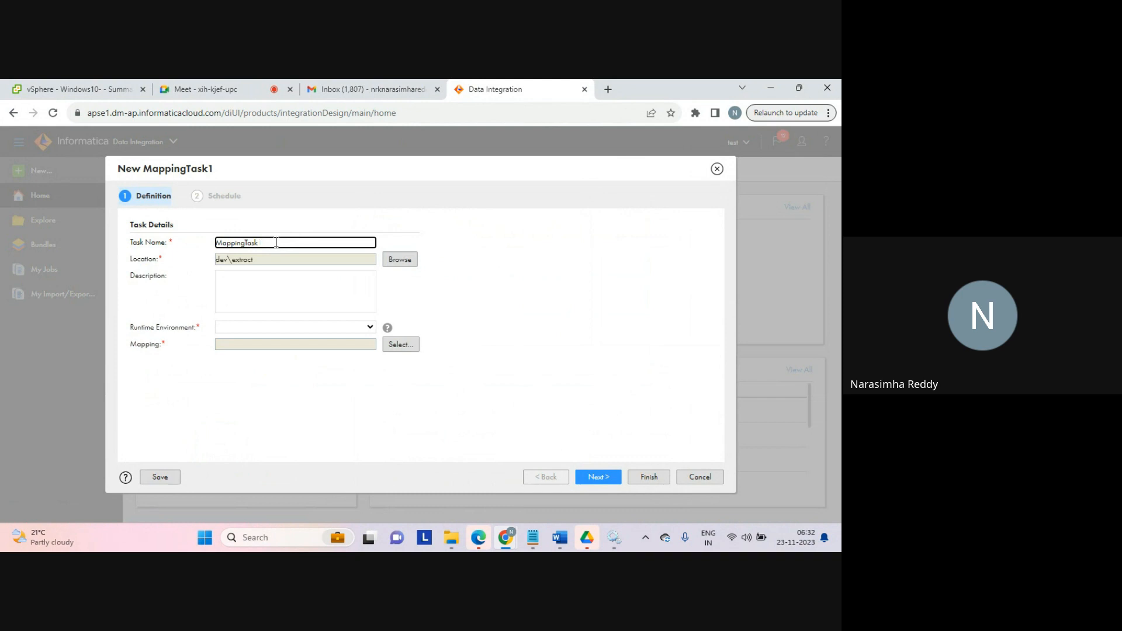
# Step: Name the task MappingTask_sample and set its runtime environment to LAPTOP-AFKA5ASC
pyautogui.click(276, 242)
pyautogui.write('_sample')
pyautogui.click(371, 328)
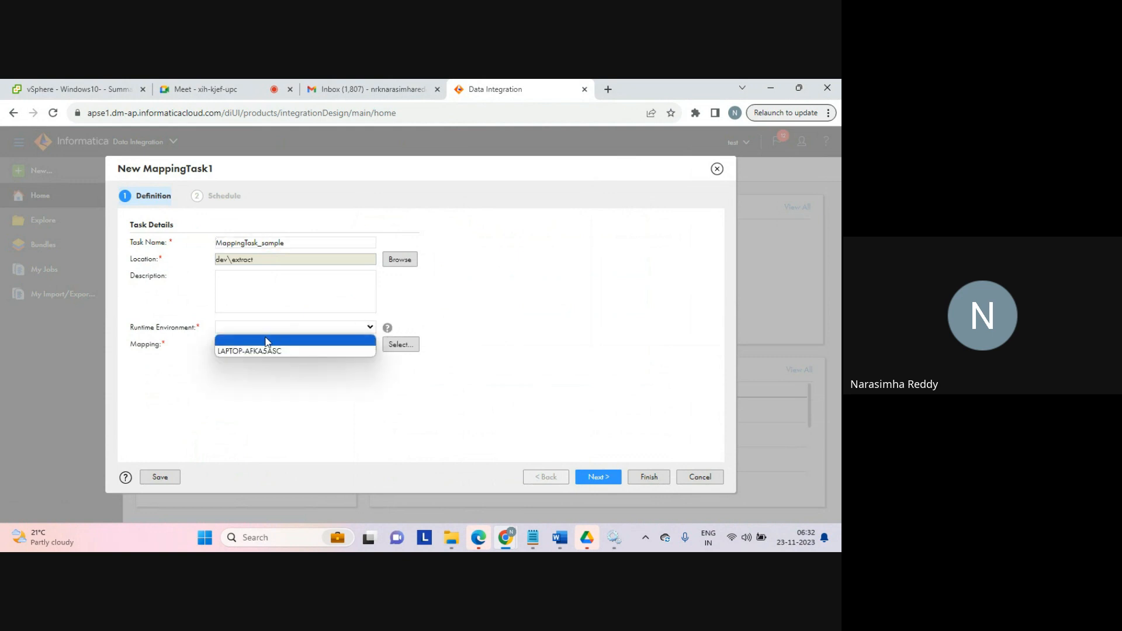
pyautogui.click(252, 352)
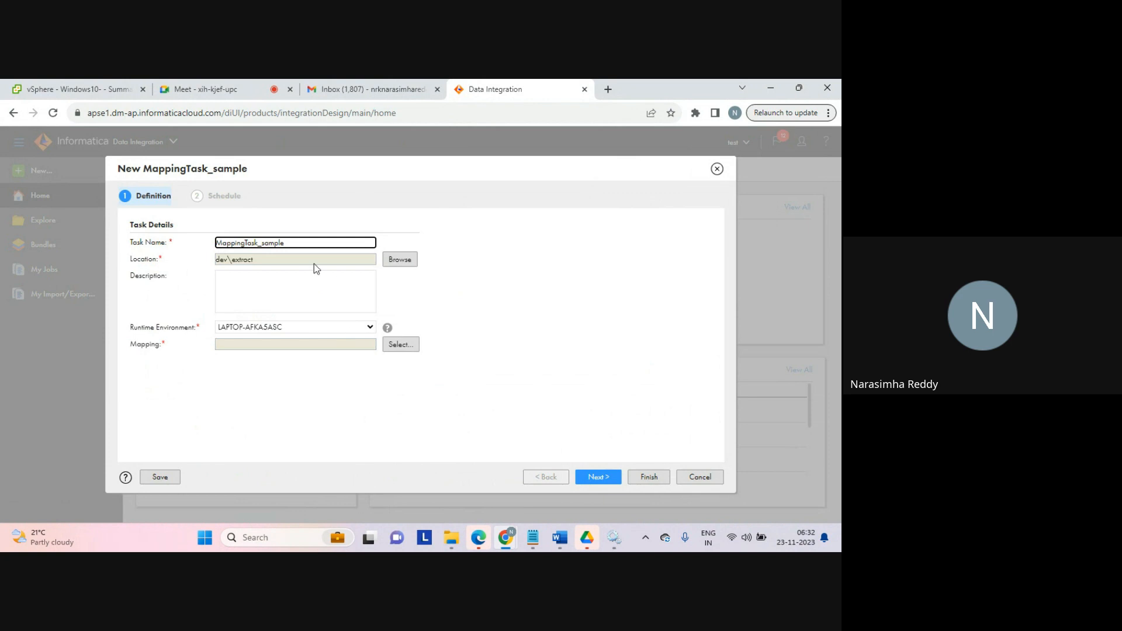
# Step: Select Mapping_aggregator as the task's mapping and continue to the schedule page
pyautogui.click(391, 346)
pyautogui.click(394, 348)
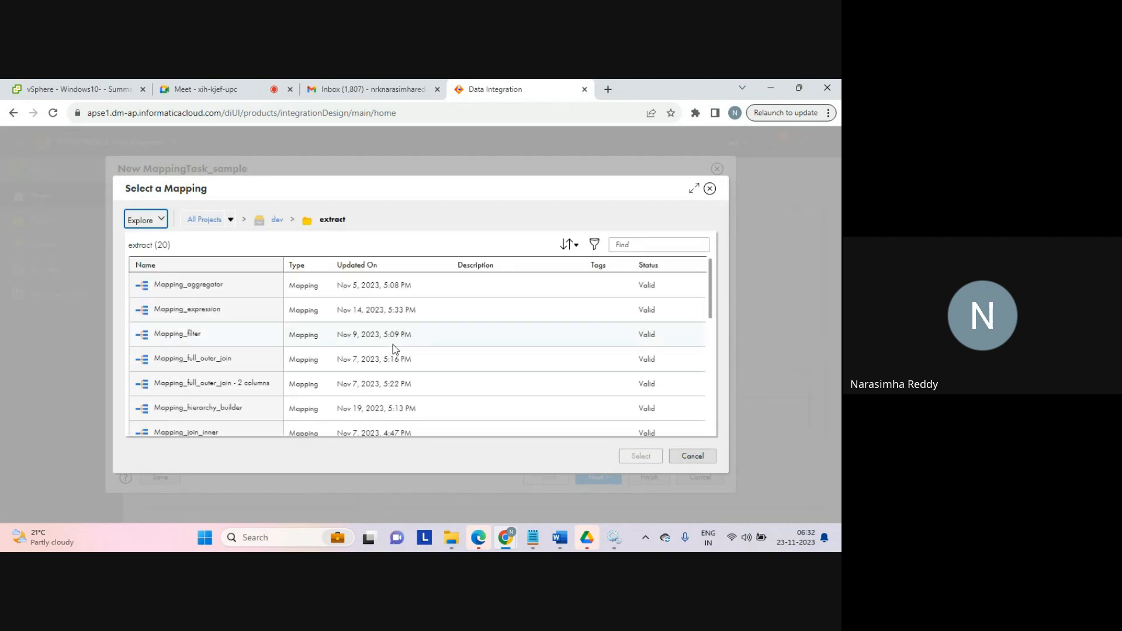
pyautogui.click(215, 287)
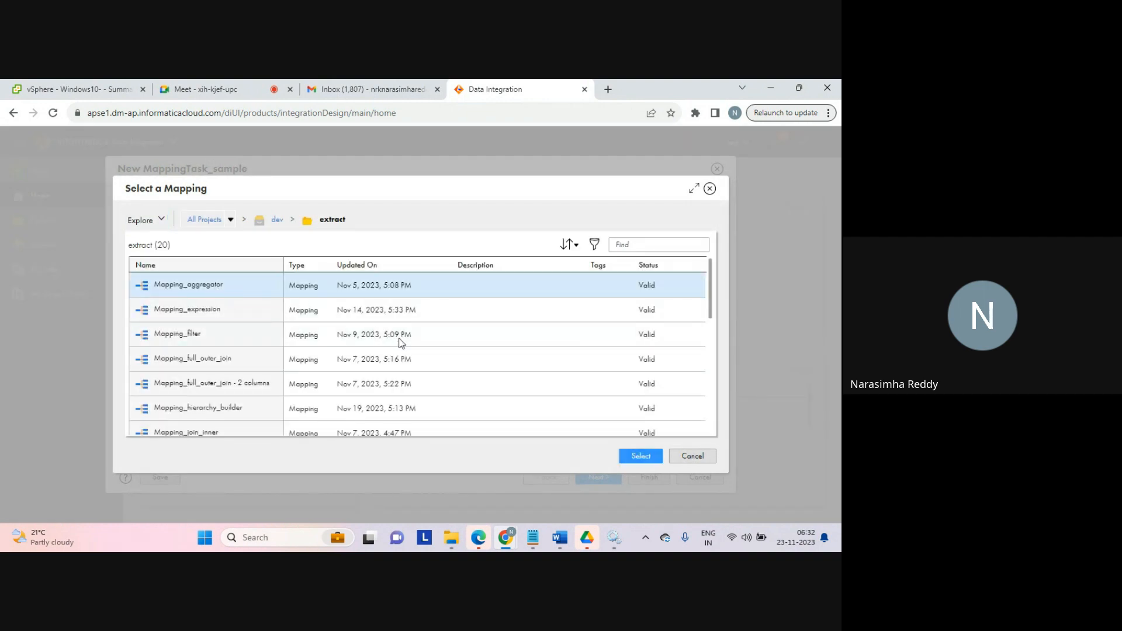
pyautogui.click(638, 457)
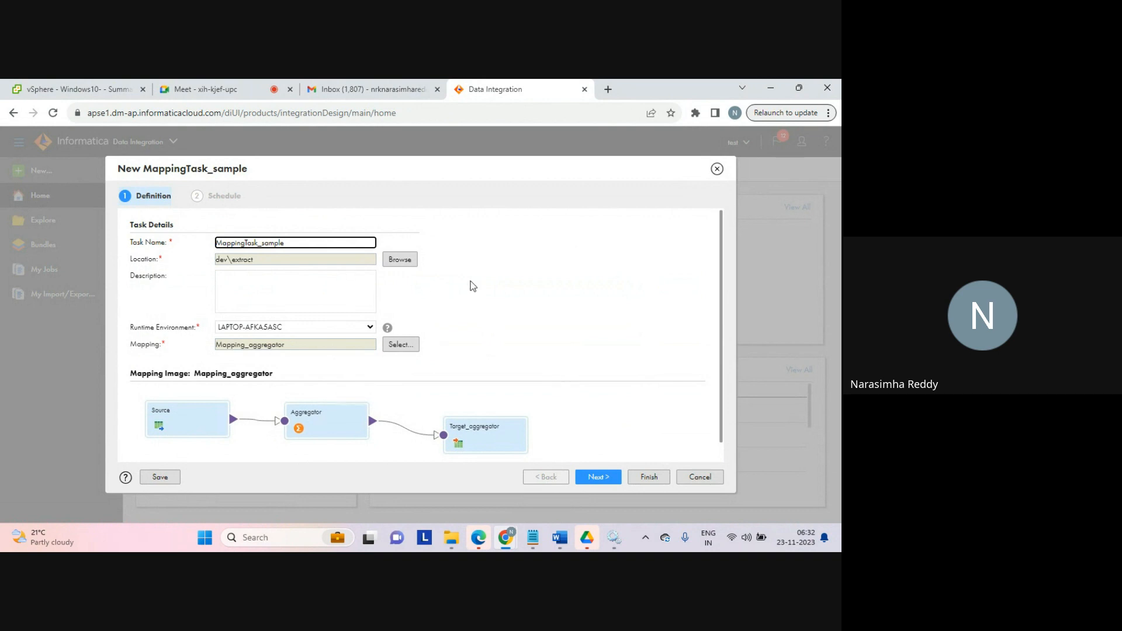
pyautogui.click(596, 477)
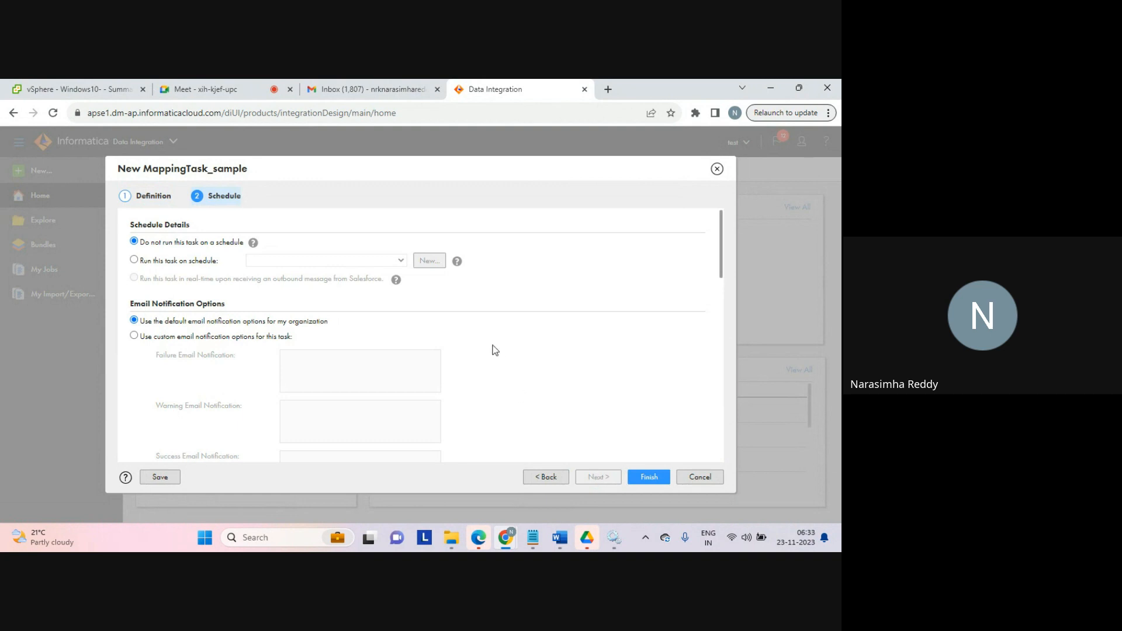
pyautogui.click(205, 263)
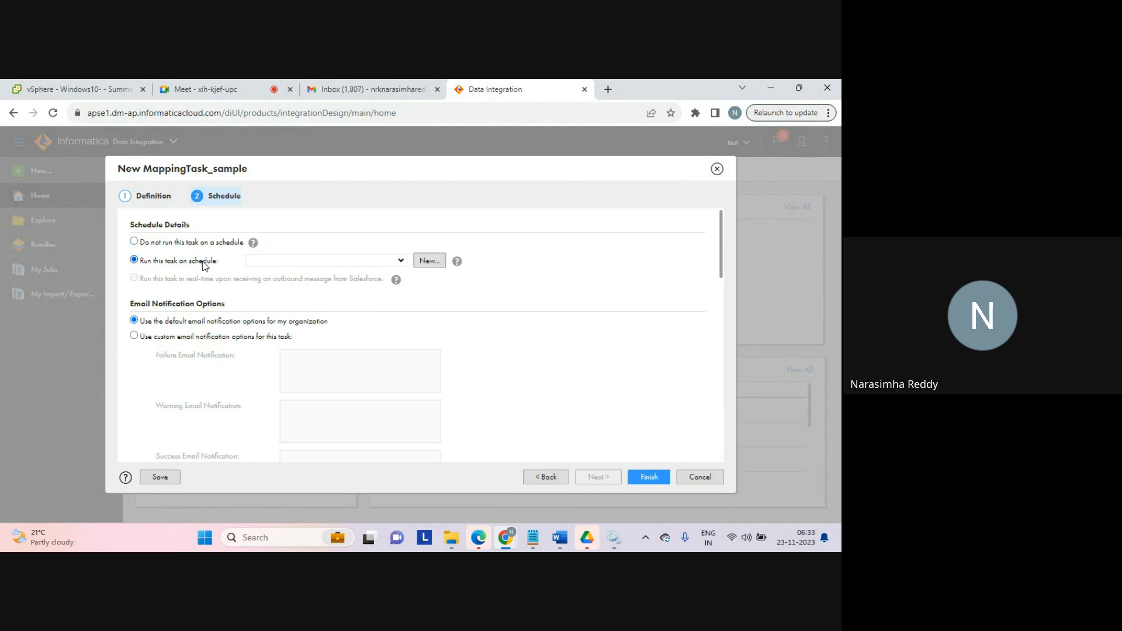
pyautogui.click(400, 262)
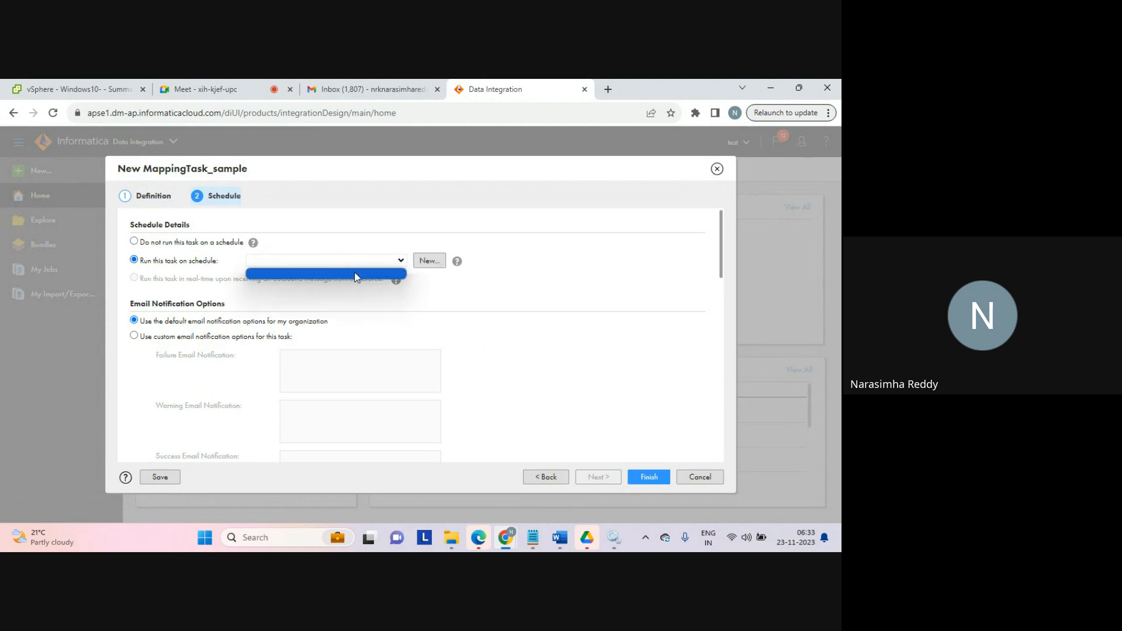
pyautogui.click(440, 300)
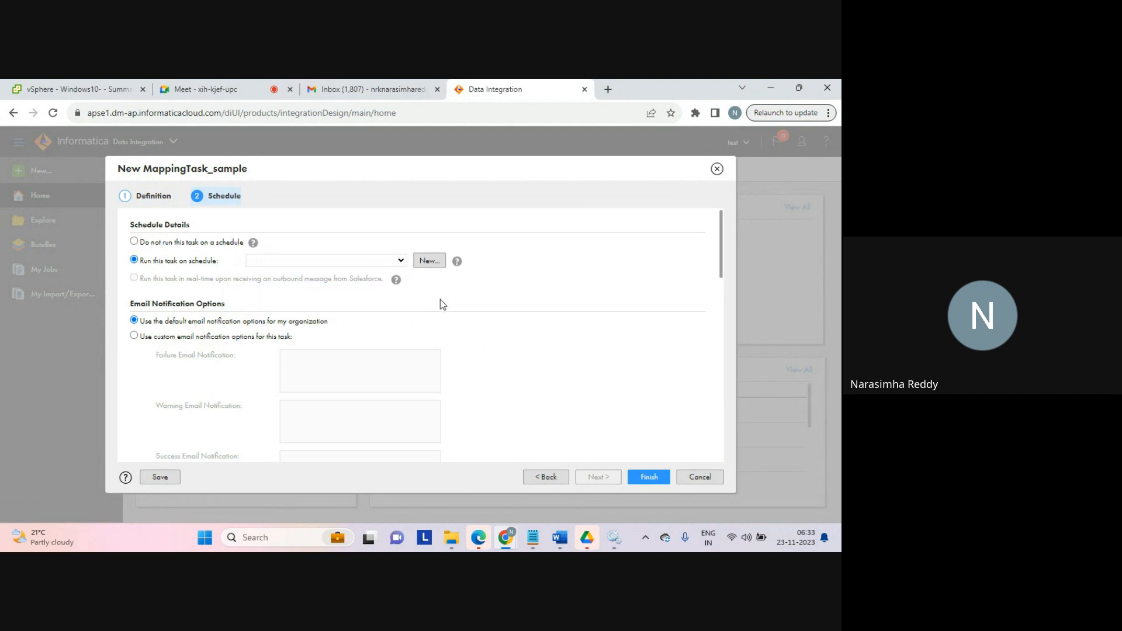
pyautogui.click(429, 262)
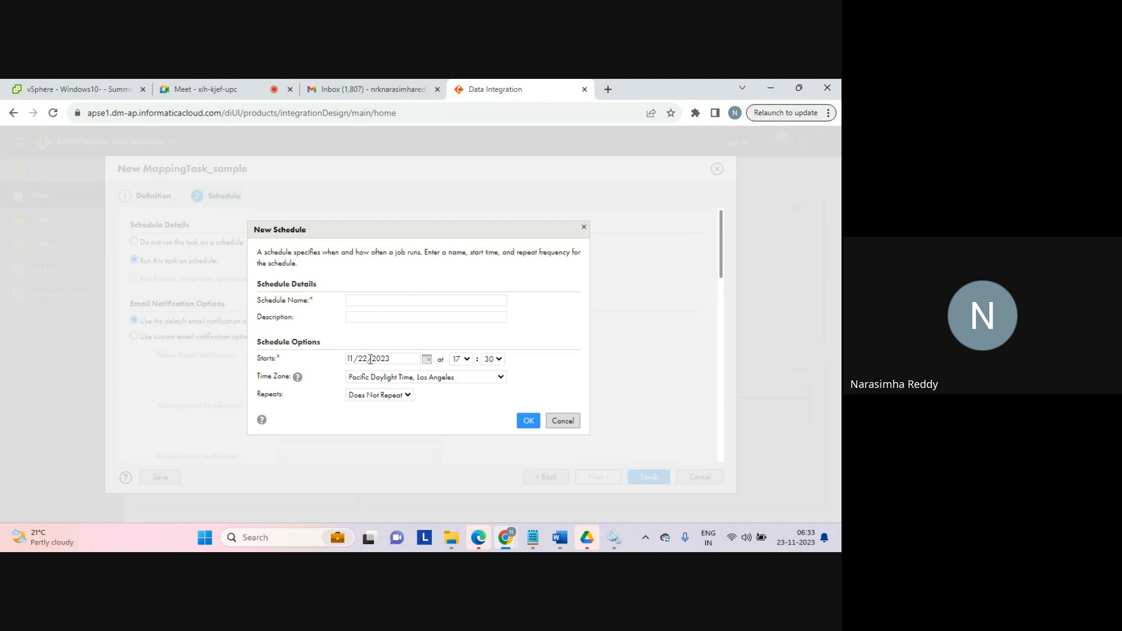
pyautogui.click(386, 396)
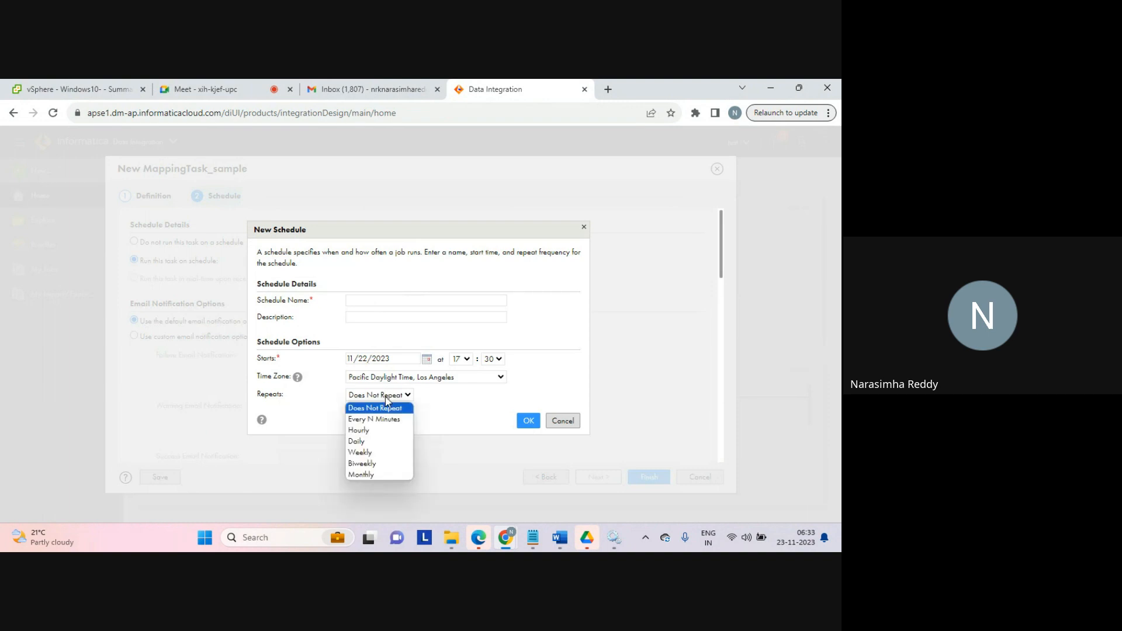
pyautogui.click(366, 442)
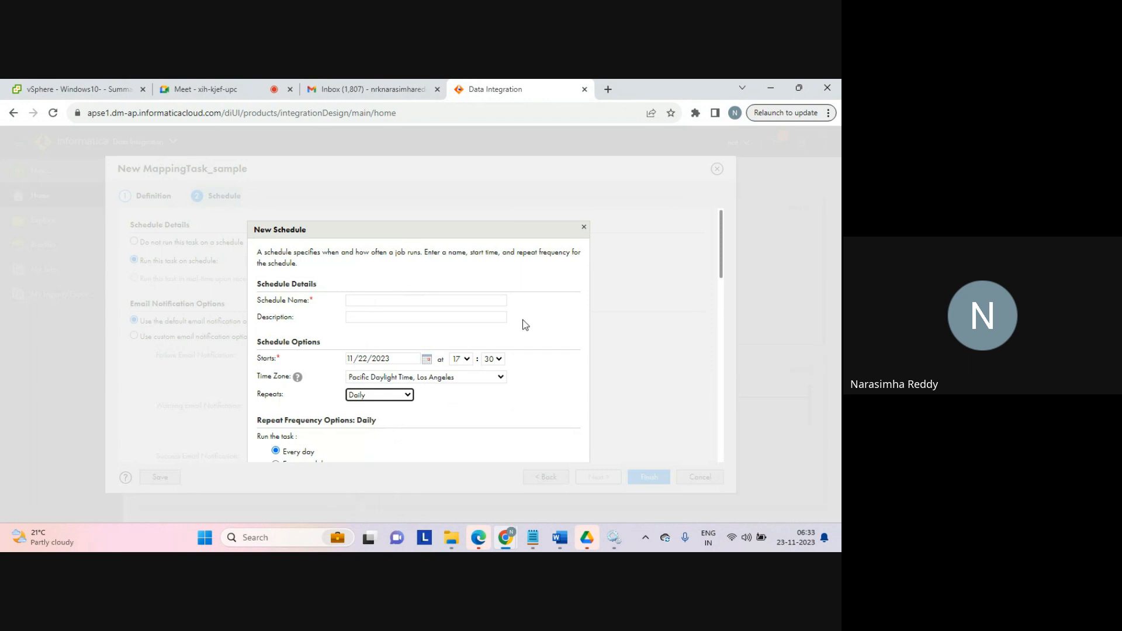
pyautogui.click(584, 227)
pyautogui.click(176, 243)
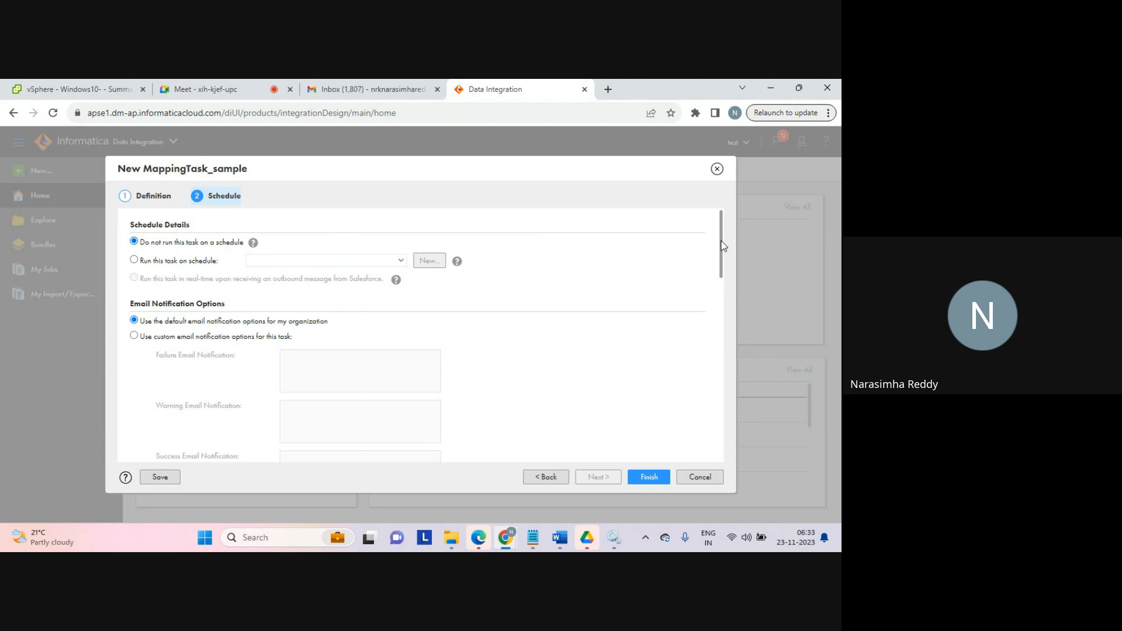
# Step: Switch to custom email notifications, enter the user's e-mail address as the success notification recipient, and save the task
pyautogui.moveTo(722, 245); pyautogui.dragTo(720, 269)
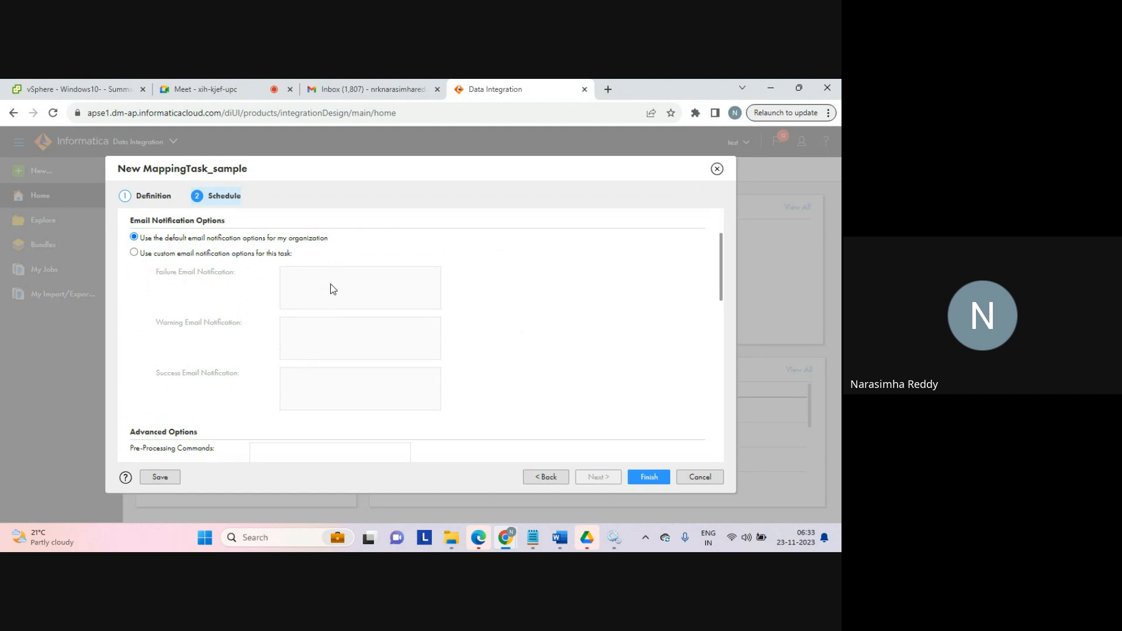
pyautogui.click(183, 253)
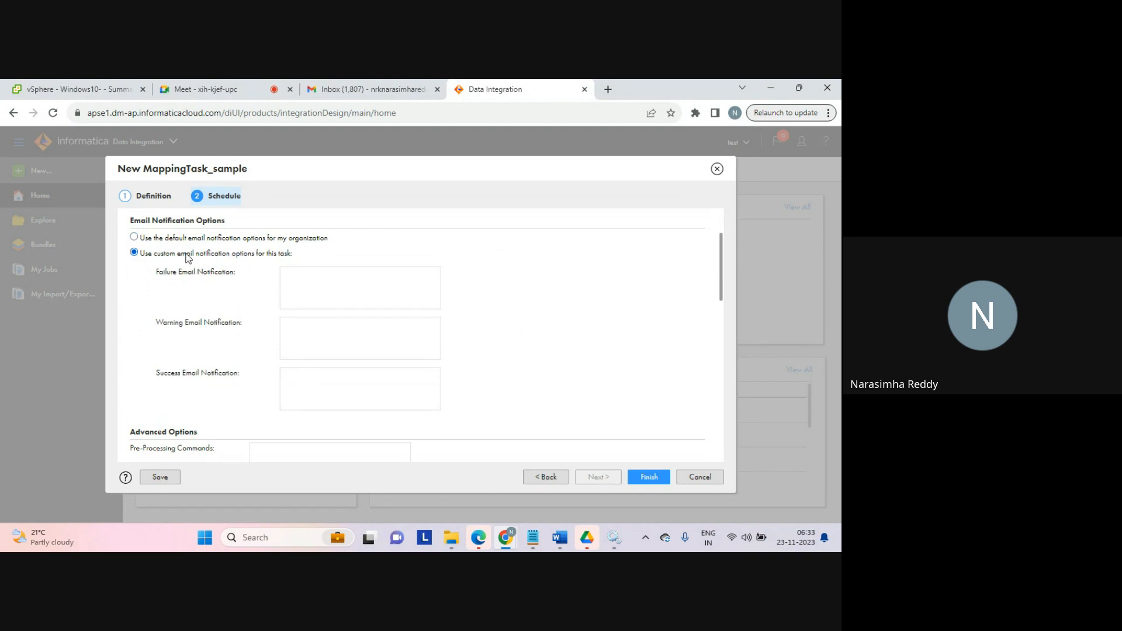
pyautogui.click(313, 286)
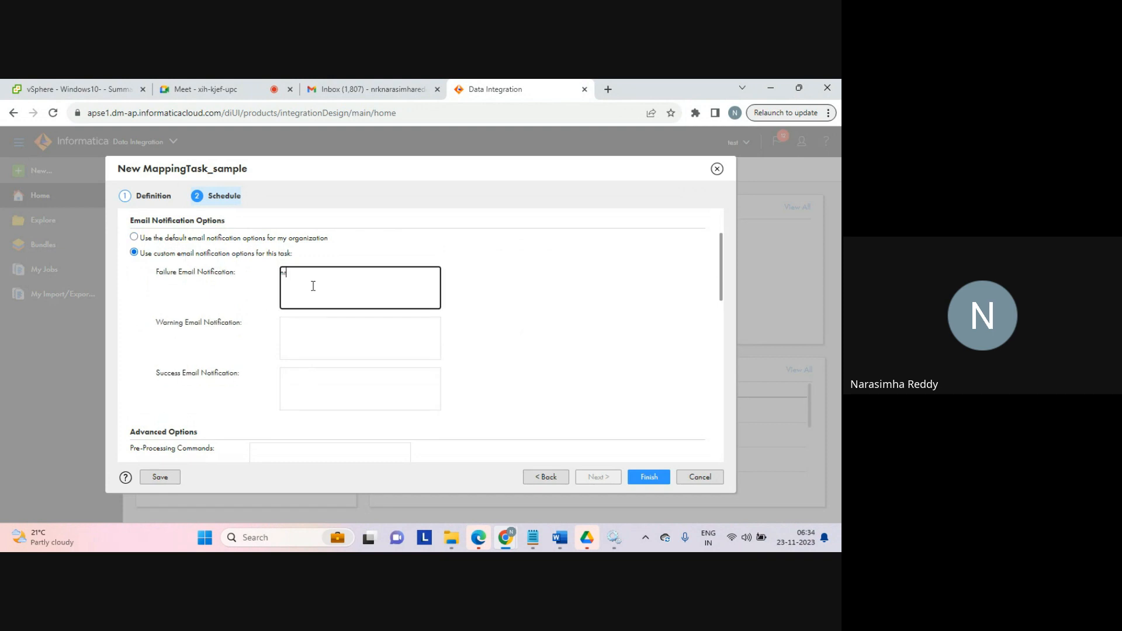
pyautogui.moveTo(393, 271); pyautogui.dragTo(266, 268)
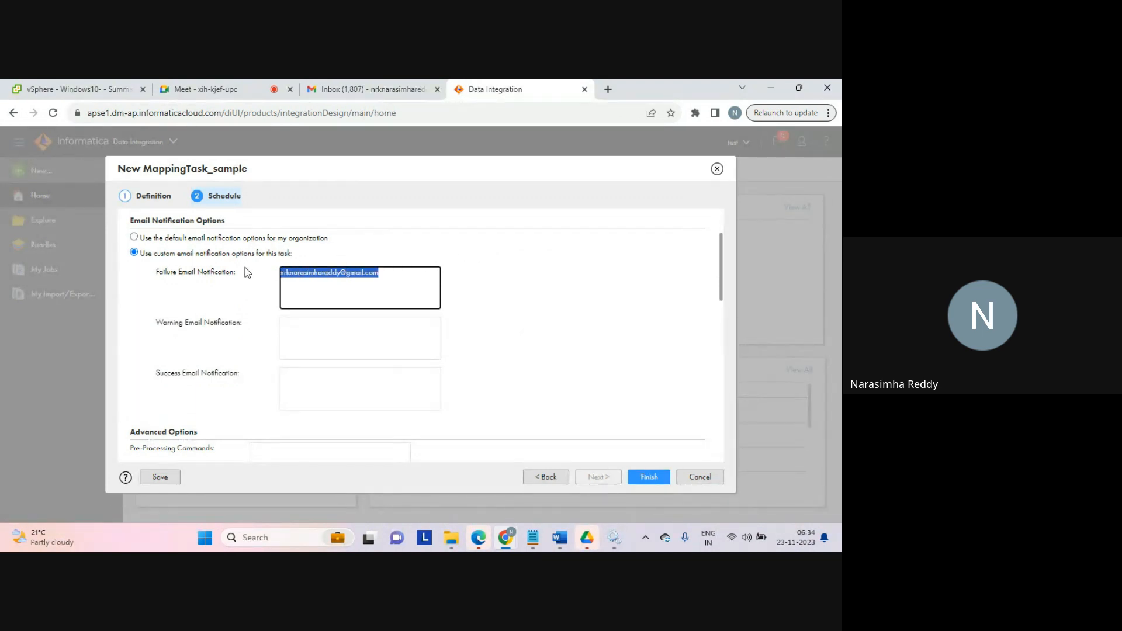
pyautogui.hotkey('ctrl', 'x')
pyautogui.click(320, 383)
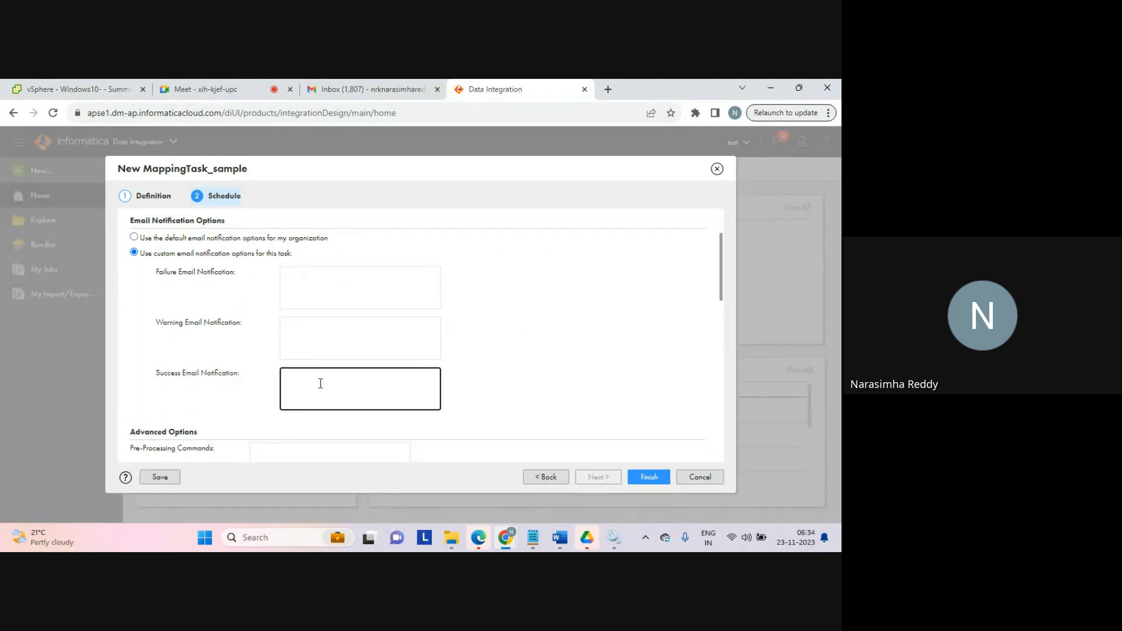
pyautogui.hotkey('ctrl', 'v')
pyautogui.click(643, 478)
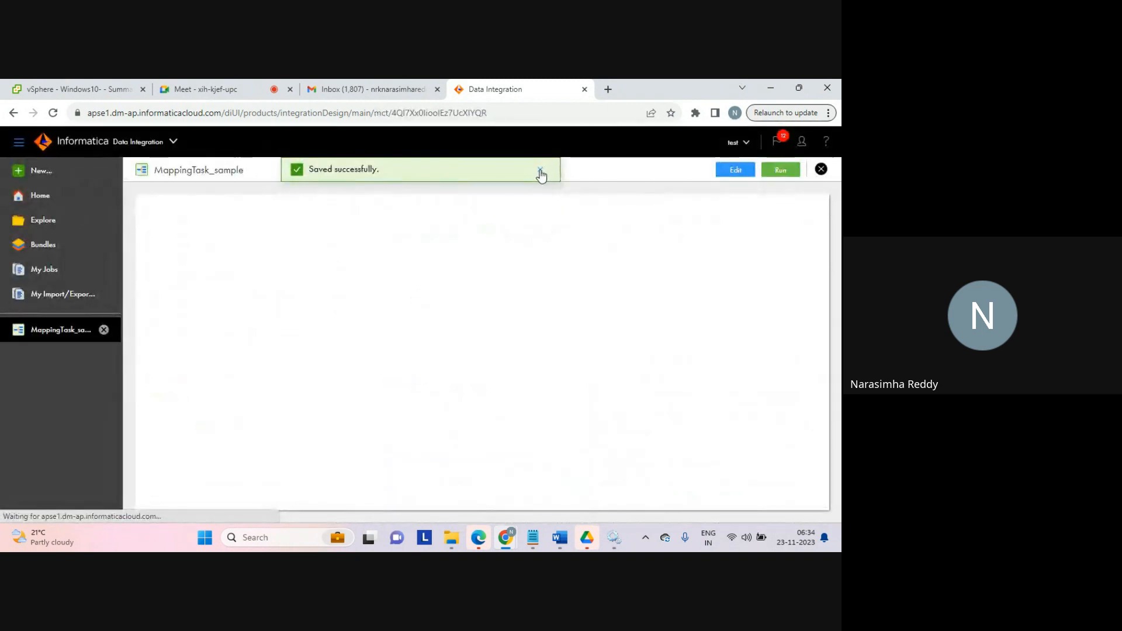
pyautogui.click(541, 170)
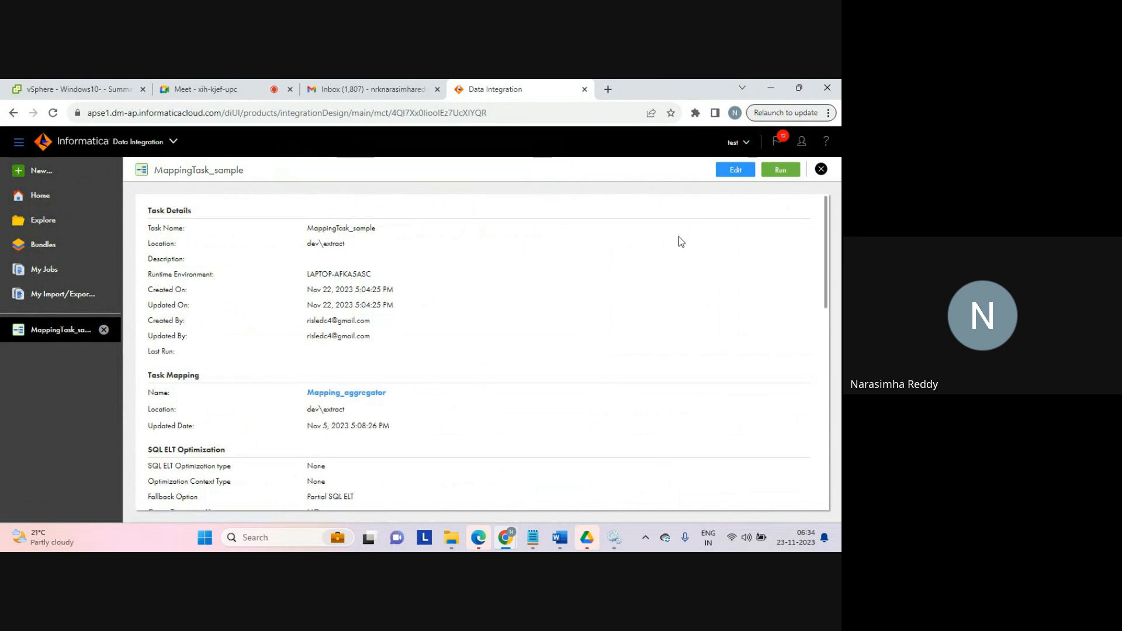
# Step: Reopen the mapping task for editing and review the schedule page's parameter file, execution mode and advanced options
pyautogui.click(736, 171)
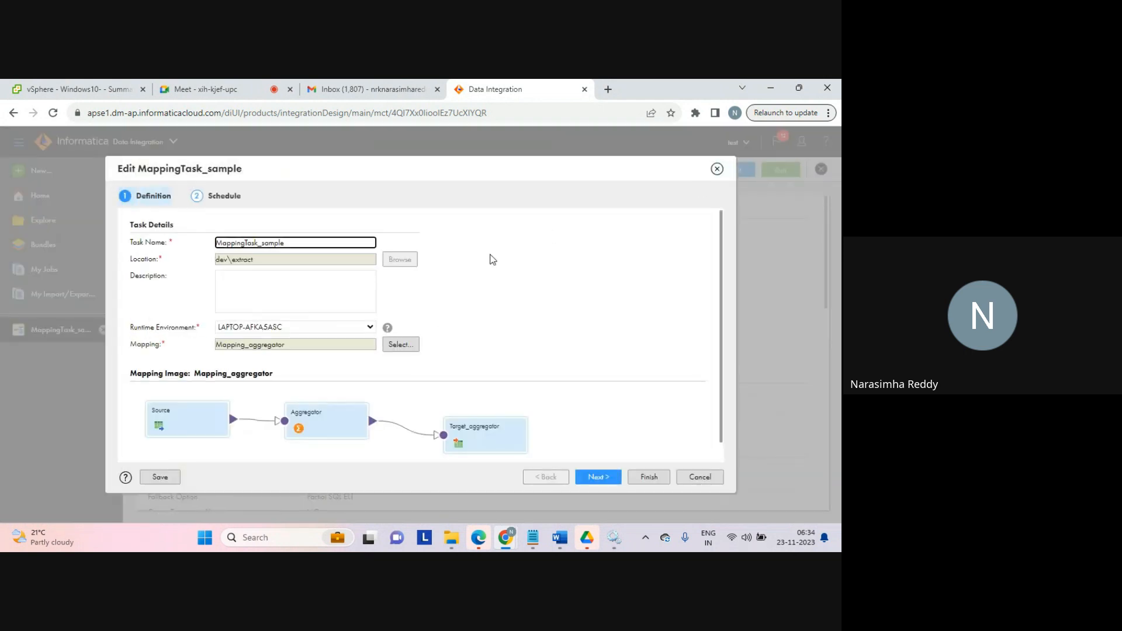
pyautogui.click(238, 202)
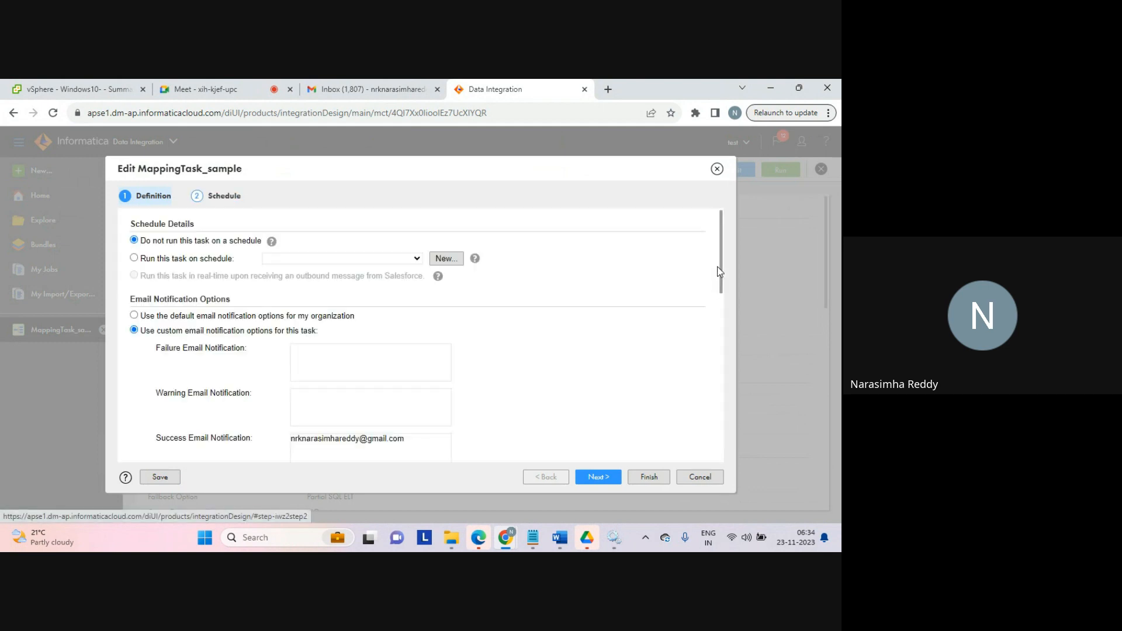
pyautogui.moveTo(721, 263); pyautogui.dragTo(709, 363)
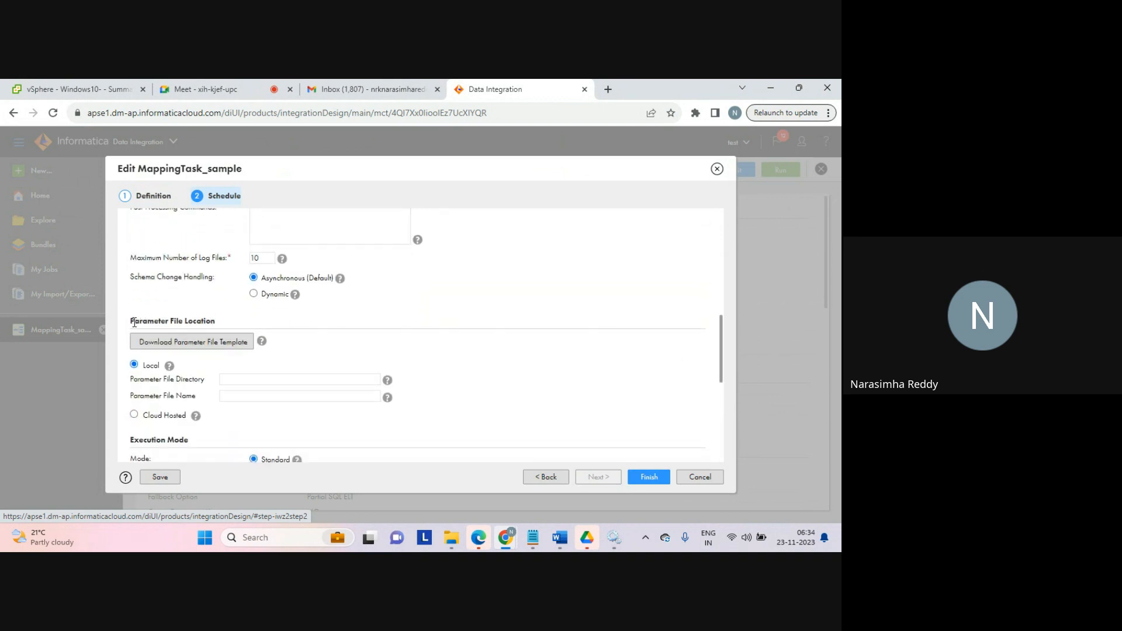
pyautogui.moveTo(130, 321); pyautogui.dragTo(186, 319)
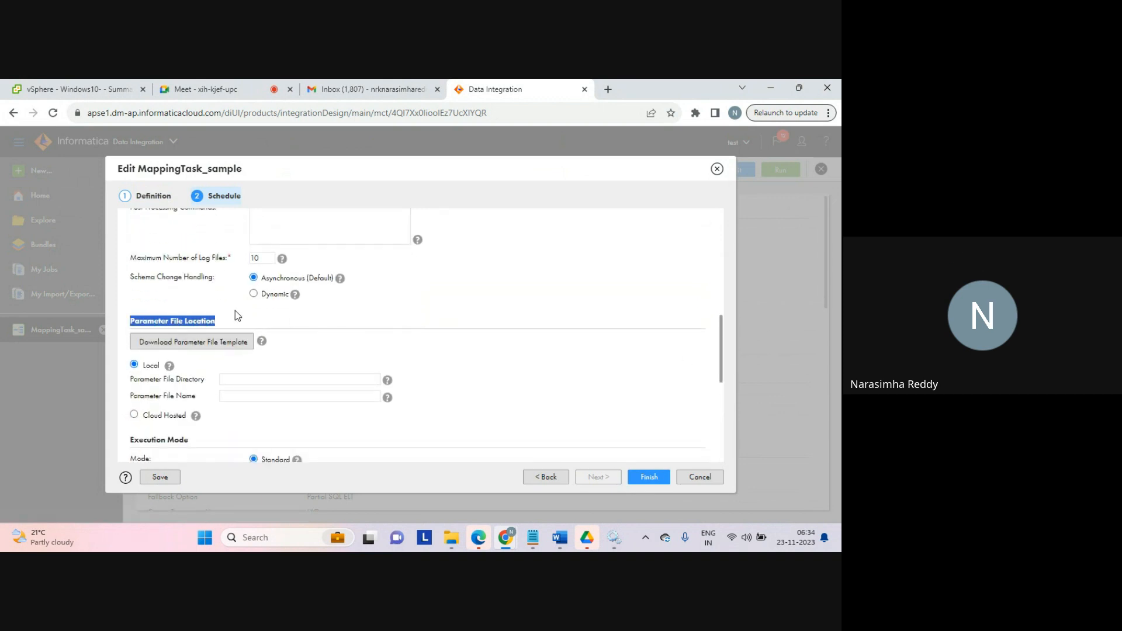
pyautogui.click(235, 378)
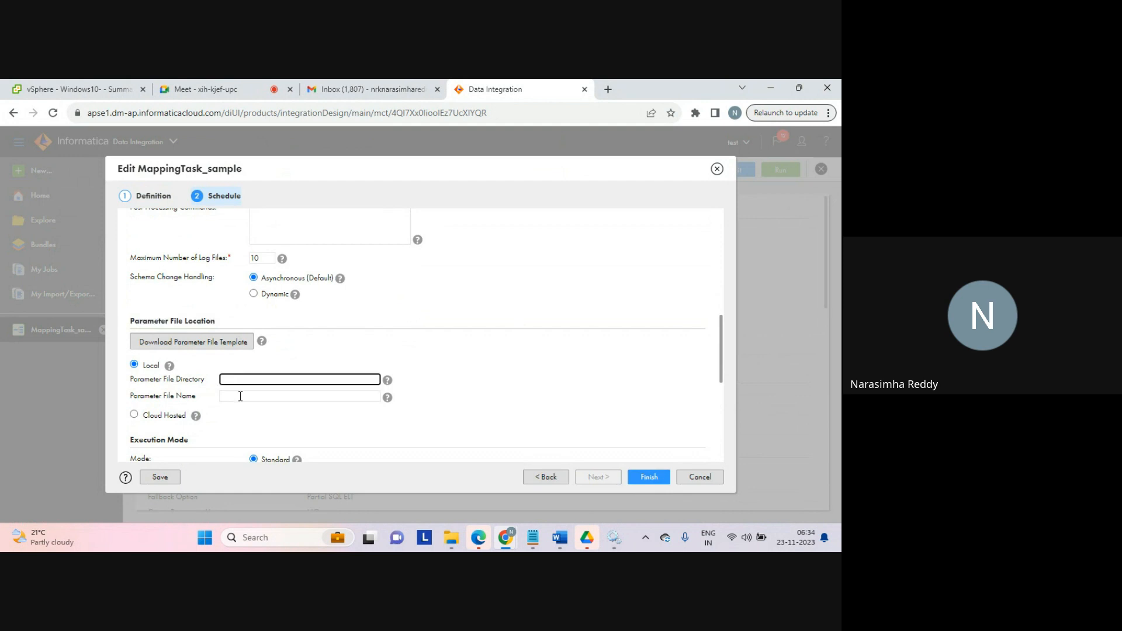
pyautogui.click(240, 396)
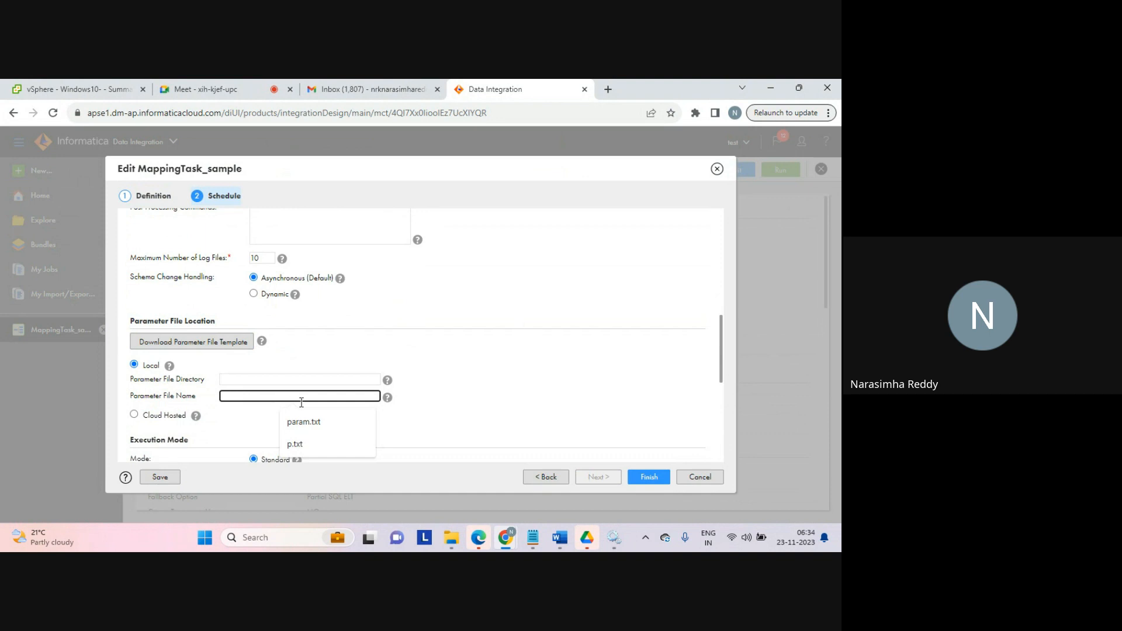
pyautogui.click(447, 413)
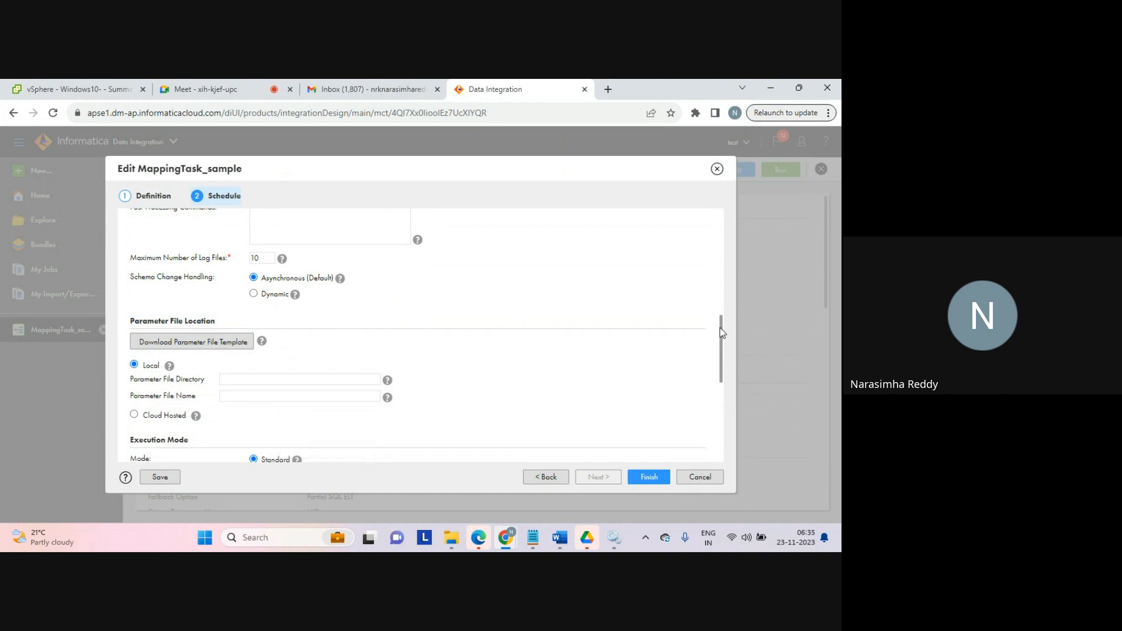
pyautogui.moveTo(722, 332); pyautogui.dragTo(721, 352)
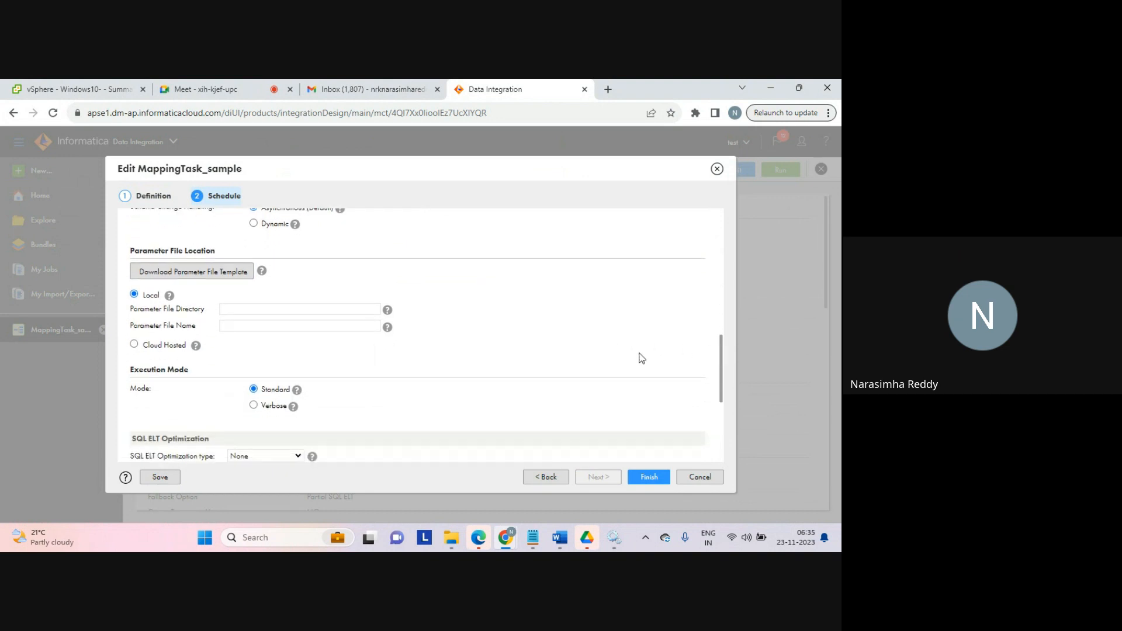
pyautogui.moveTo(722, 373); pyautogui.dragTo(720, 403)
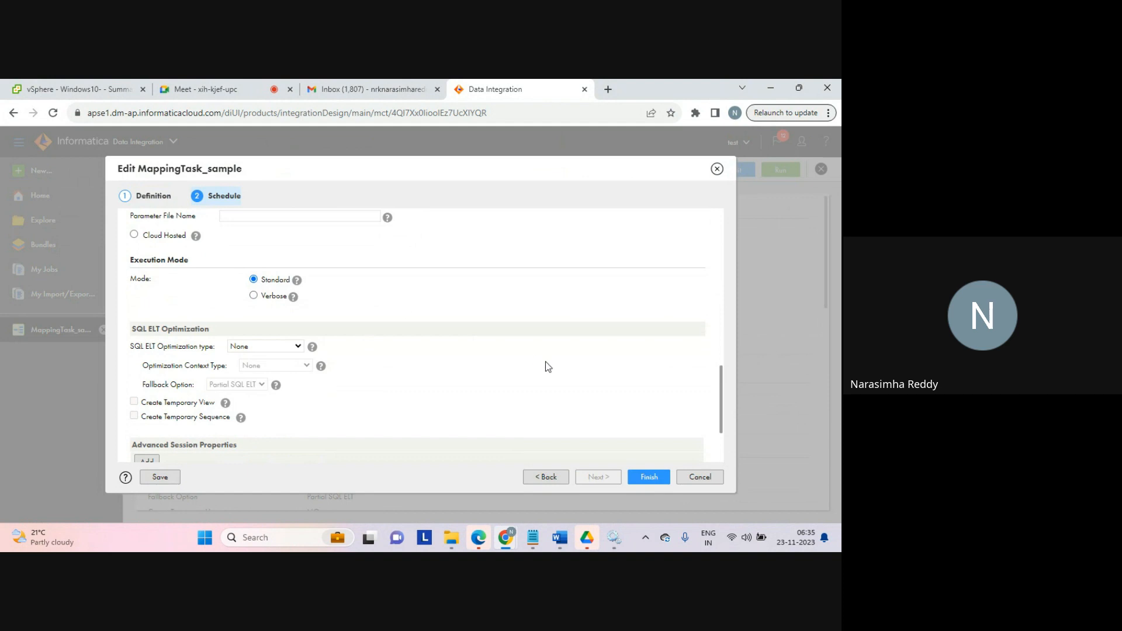
pyautogui.moveTo(723, 382); pyautogui.dragTo(724, 412)
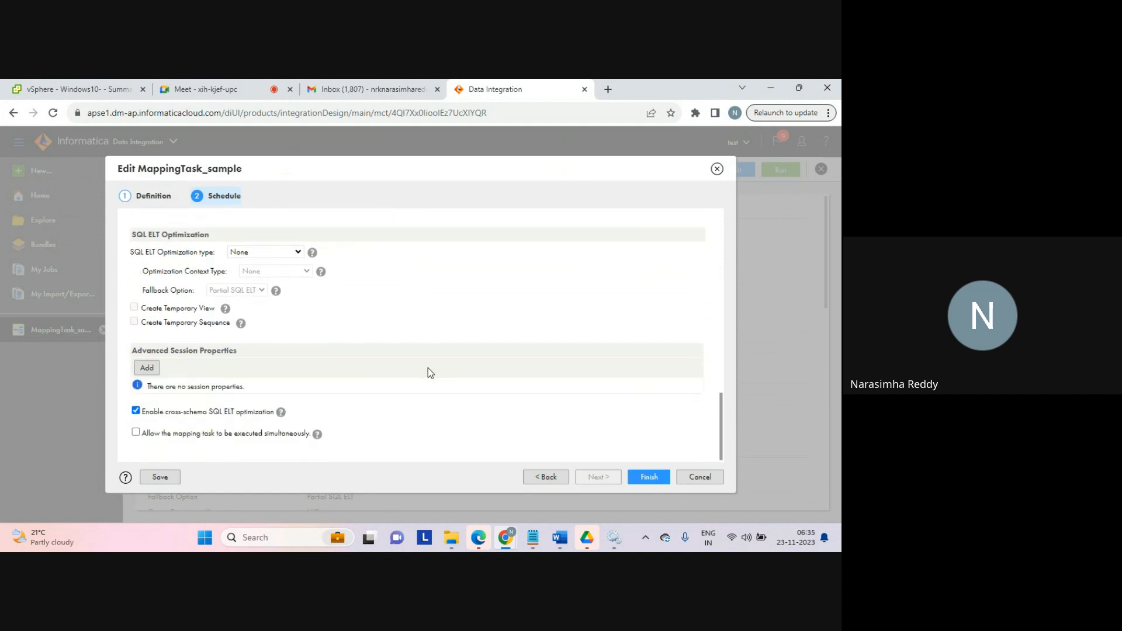
pyautogui.moveTo(170, 350); pyautogui.dragTo(250, 351)
pyautogui.click(147, 367)
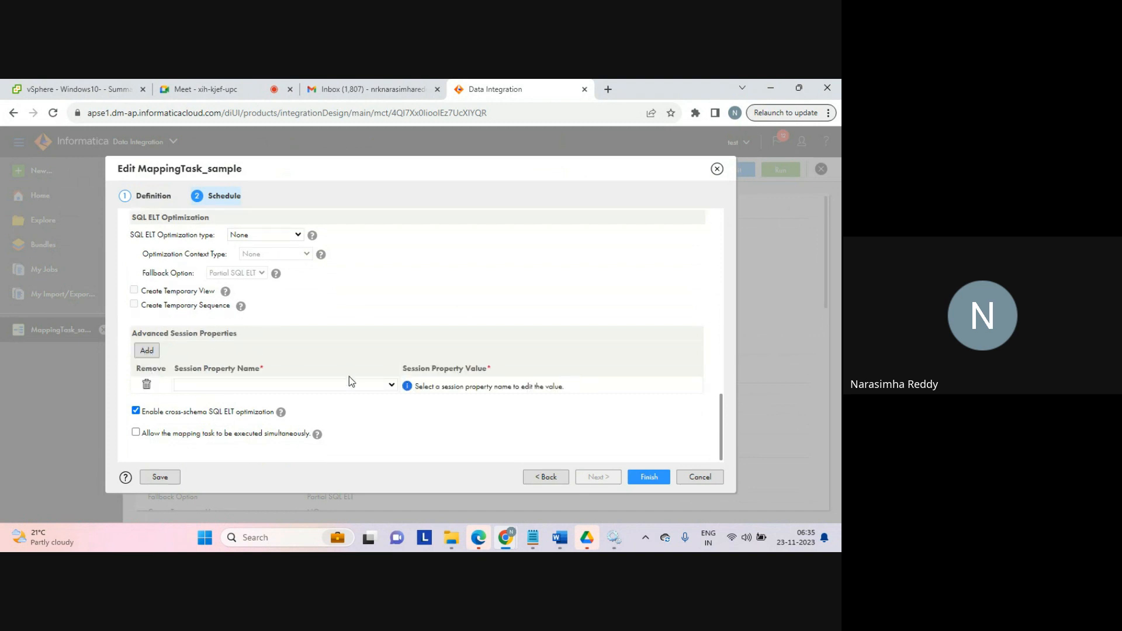
pyautogui.click(391, 385)
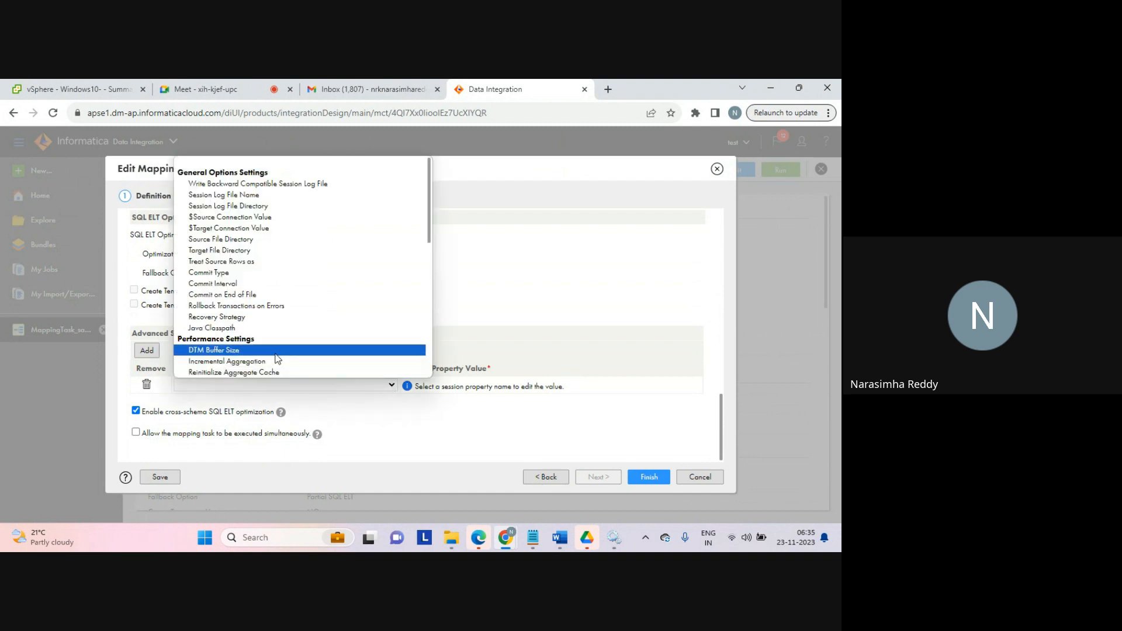
pyautogui.click(362, 404)
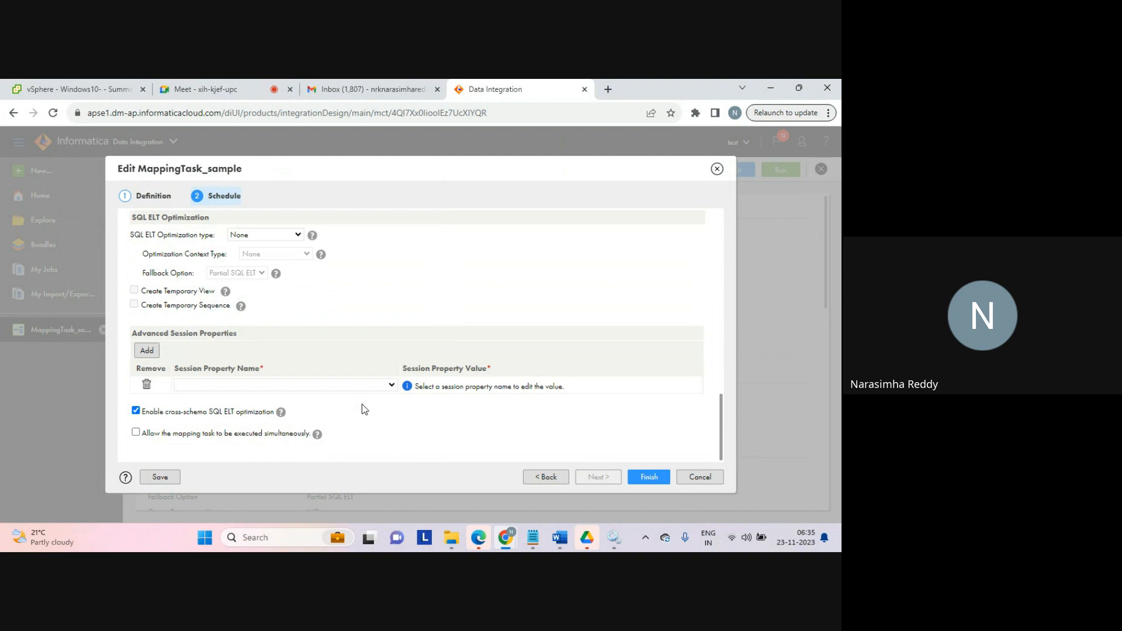
pyautogui.click(147, 385)
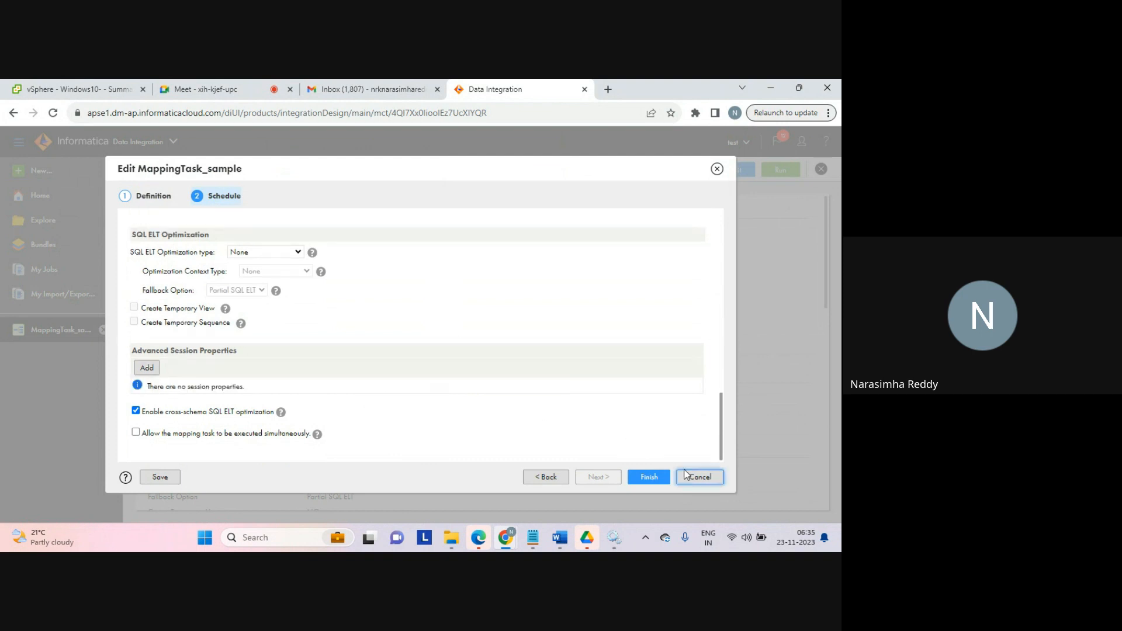
# Step: Save the edited mapping task and run it
pyautogui.click(649, 477)
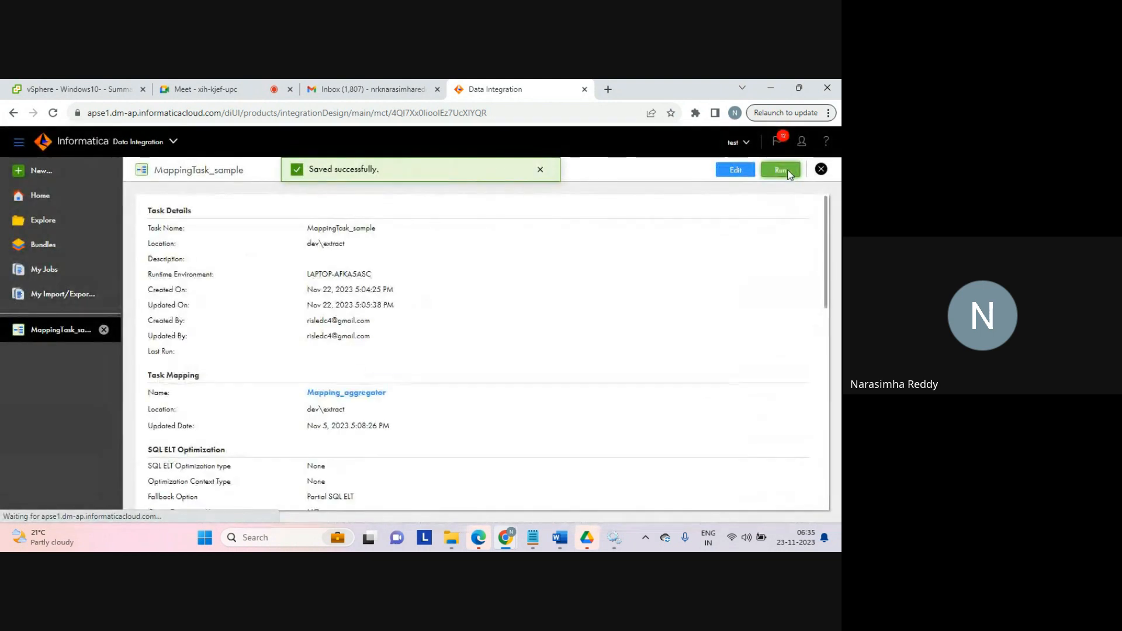
pyautogui.click(782, 171)
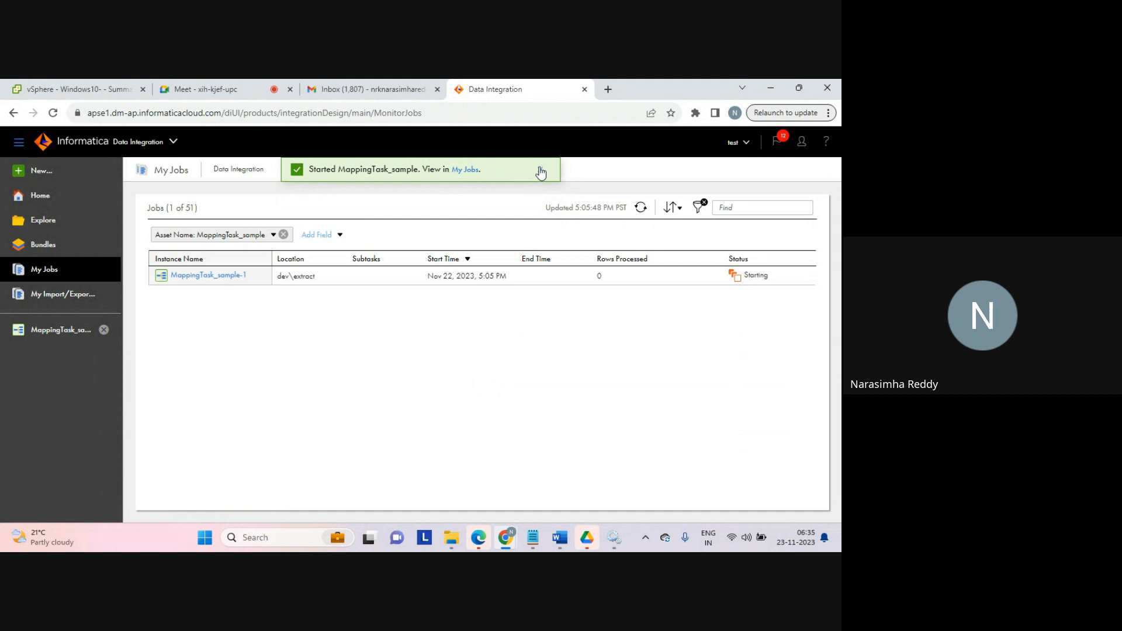
pyautogui.click(240, 94)
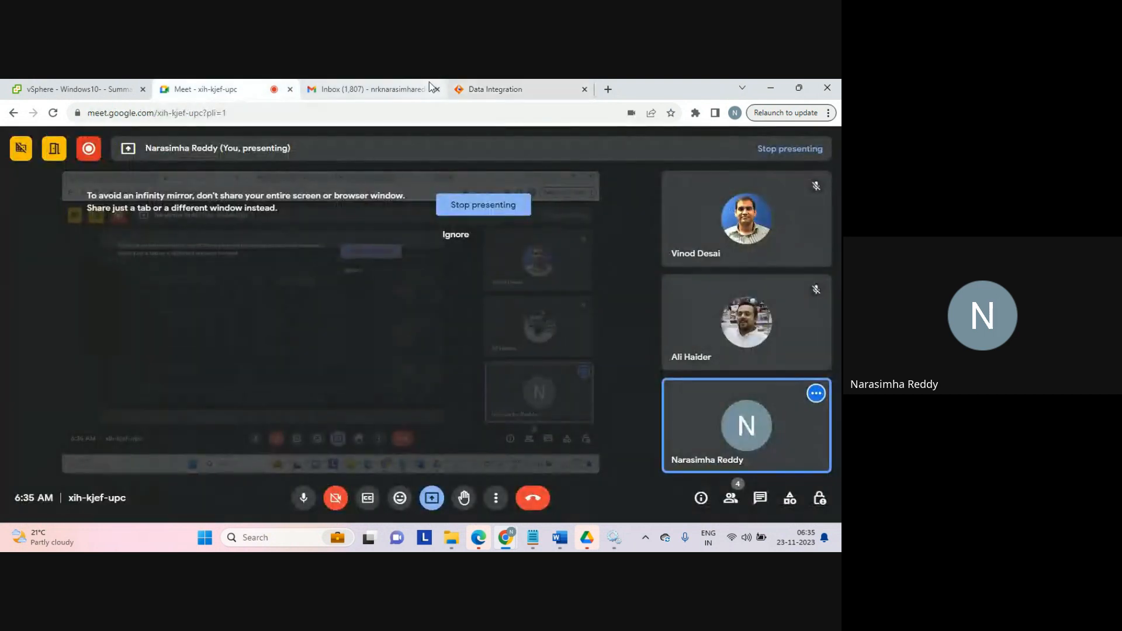
pyautogui.click(484, 90)
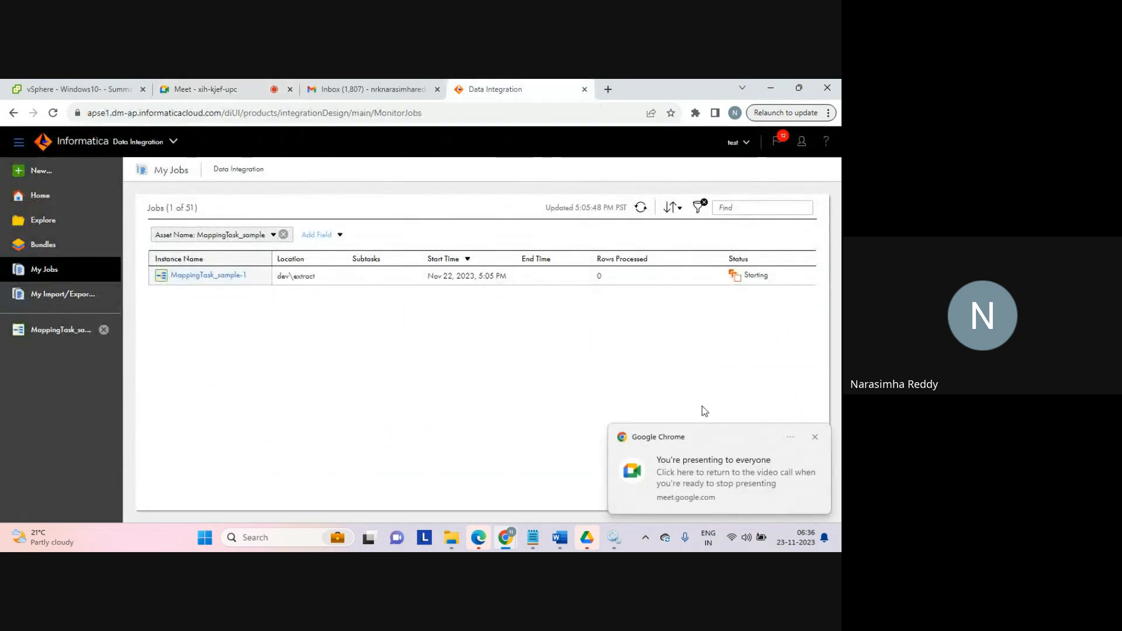
pyautogui.click(815, 437)
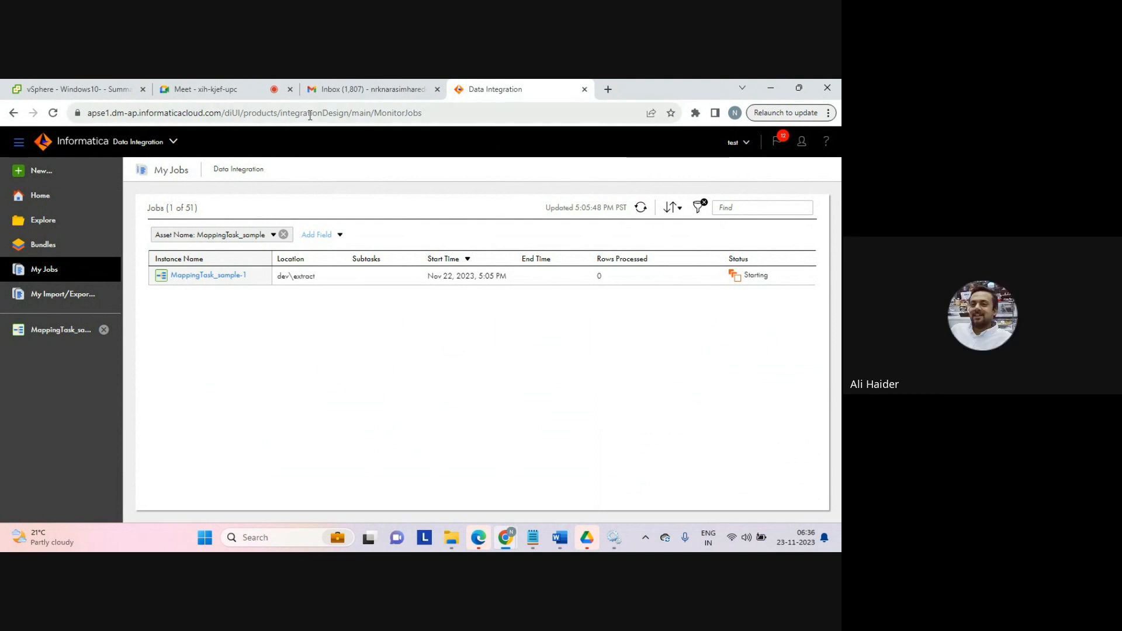
pyautogui.tripleClick(249, 172)
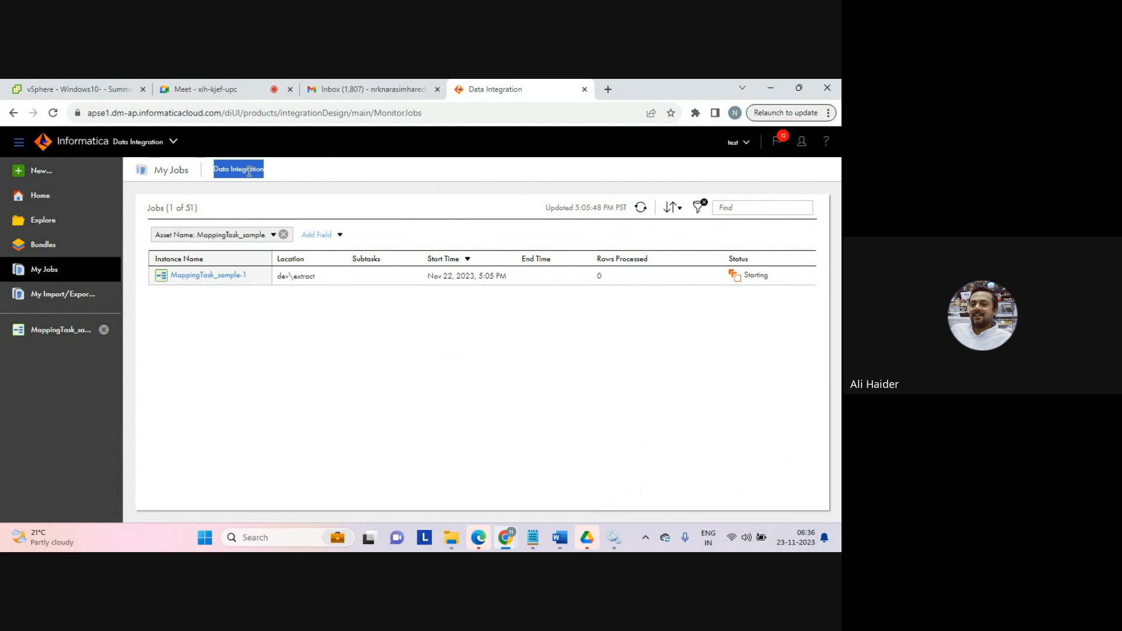
pyautogui.click(249, 171)
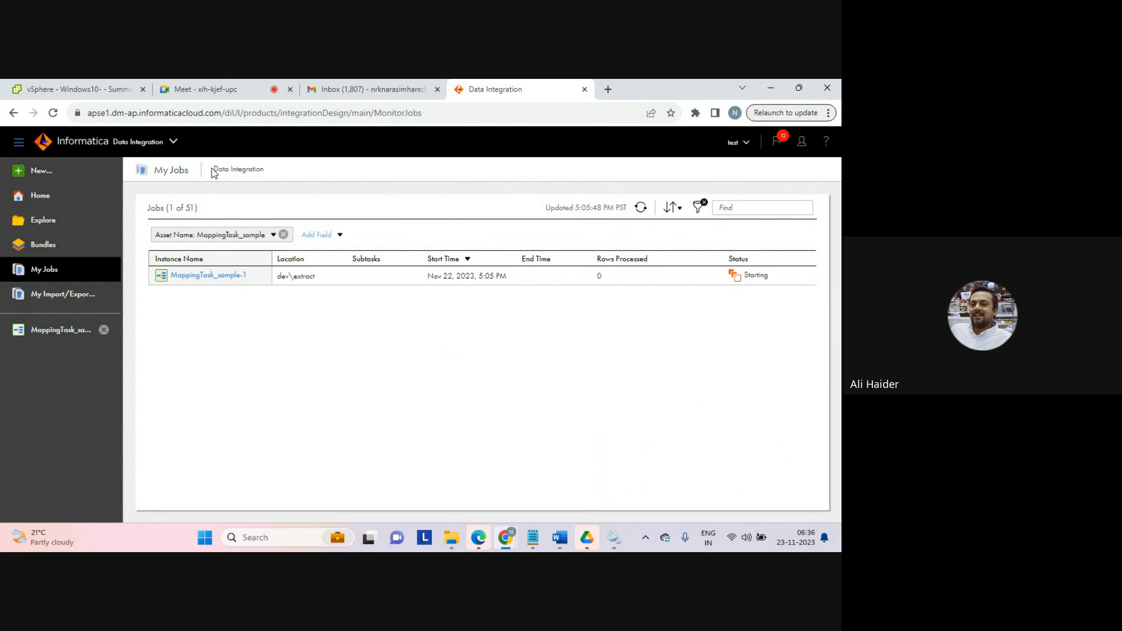
pyautogui.moveTo(213, 169); pyautogui.dragTo(245, 169)
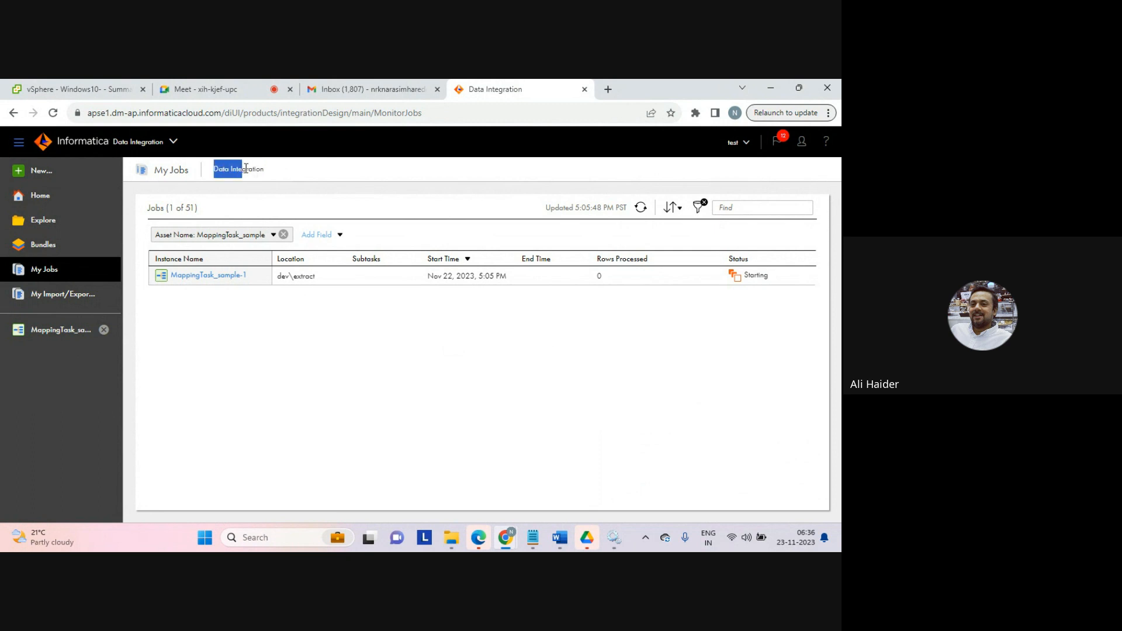
pyautogui.click(279, 174)
pyautogui.moveTo(215, 172); pyautogui.dragTo(270, 170)
pyautogui.click(268, 168)
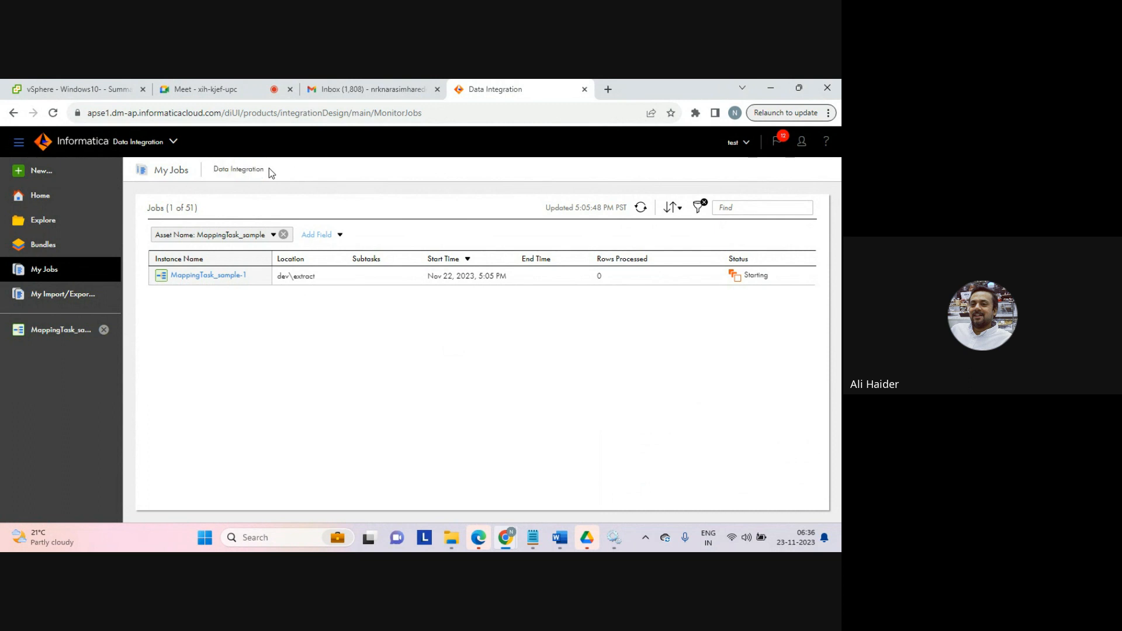
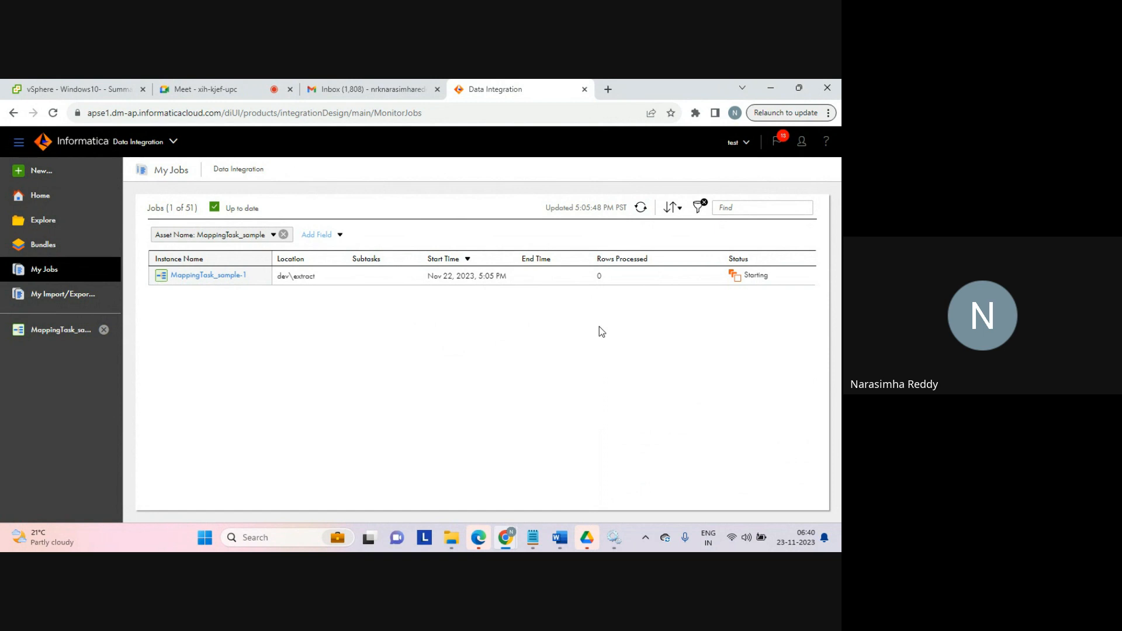
# Step: Refresh the My Jobs list and check the mapping task job's status and rows processed
pyautogui.click(641, 208)
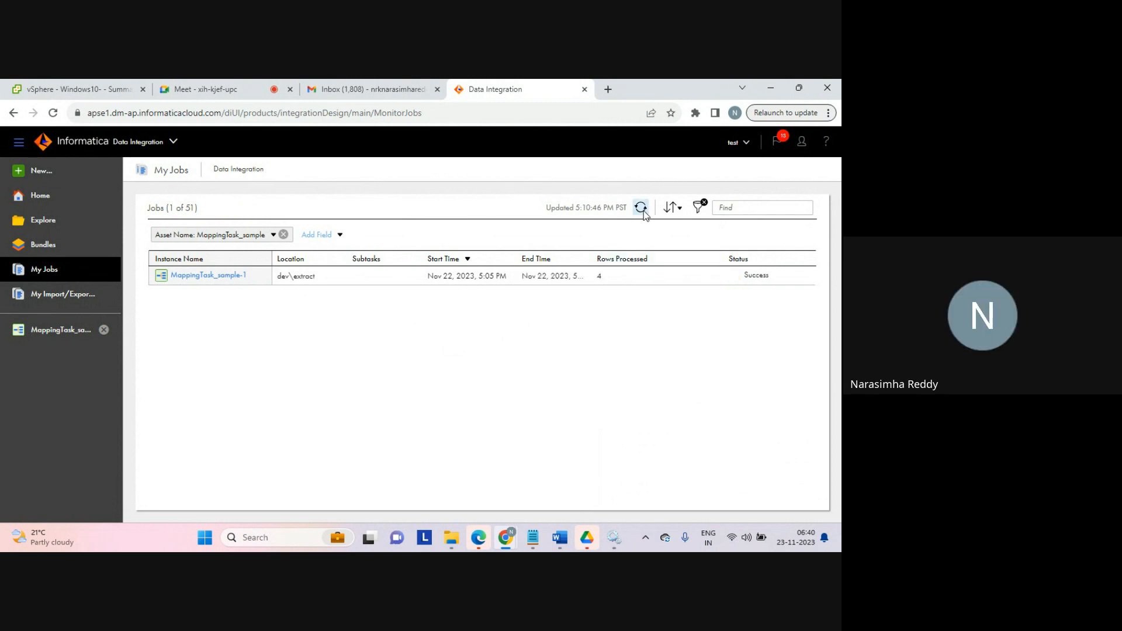
pyautogui.click(607, 279)
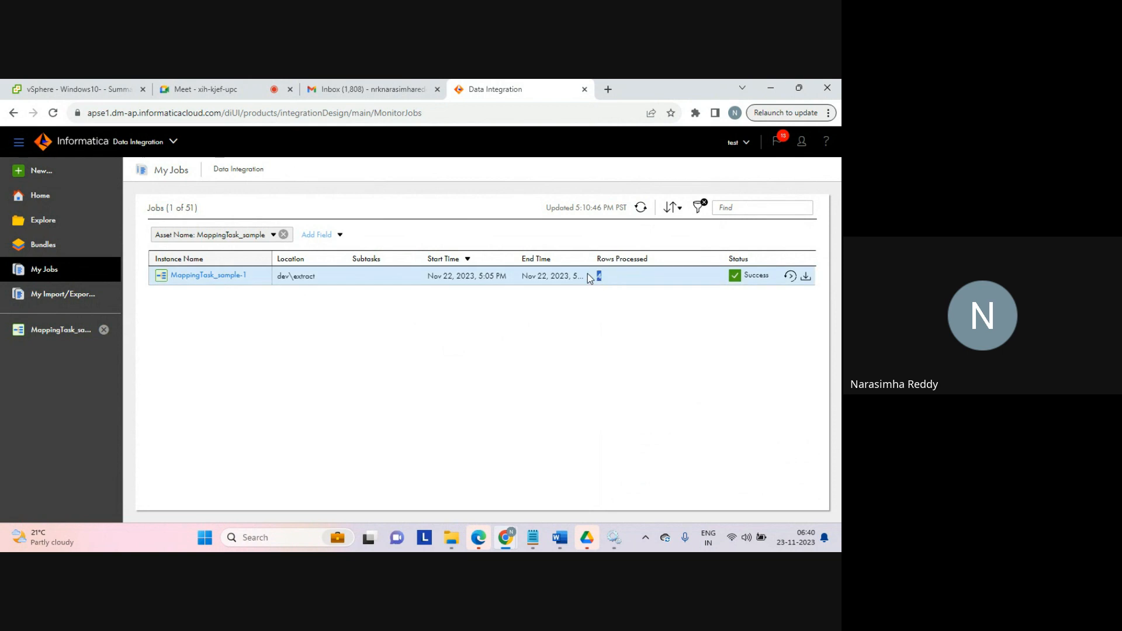
# Step: Open the aggregator_tgt output file from the tgt_batch2 folder in File Explorer
pyautogui.click(456, 535)
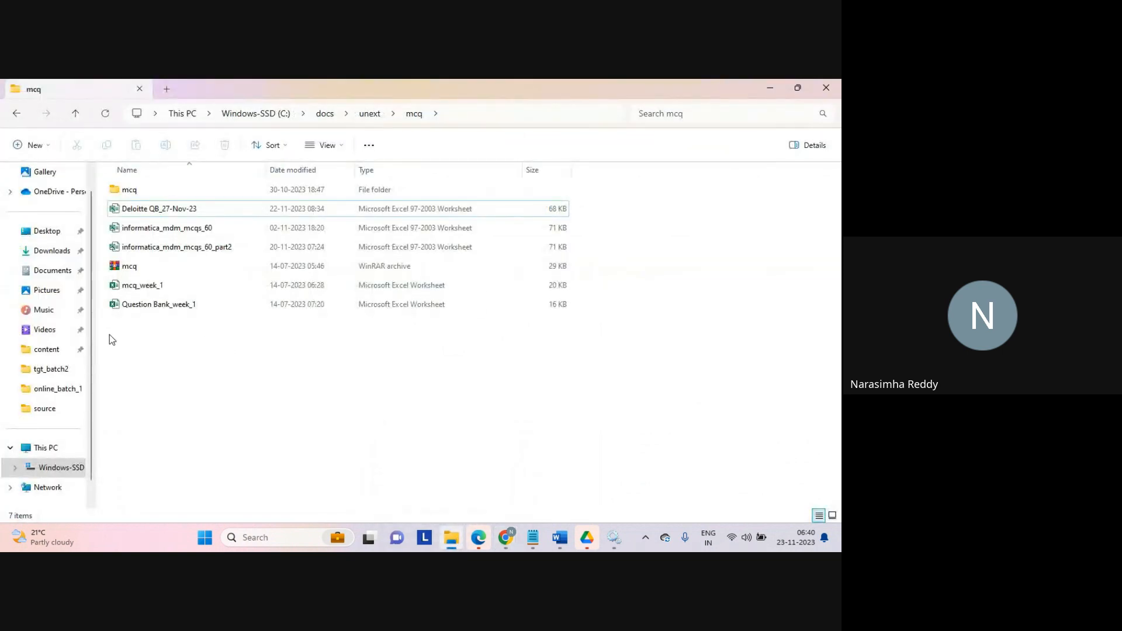
pyautogui.click(46, 409)
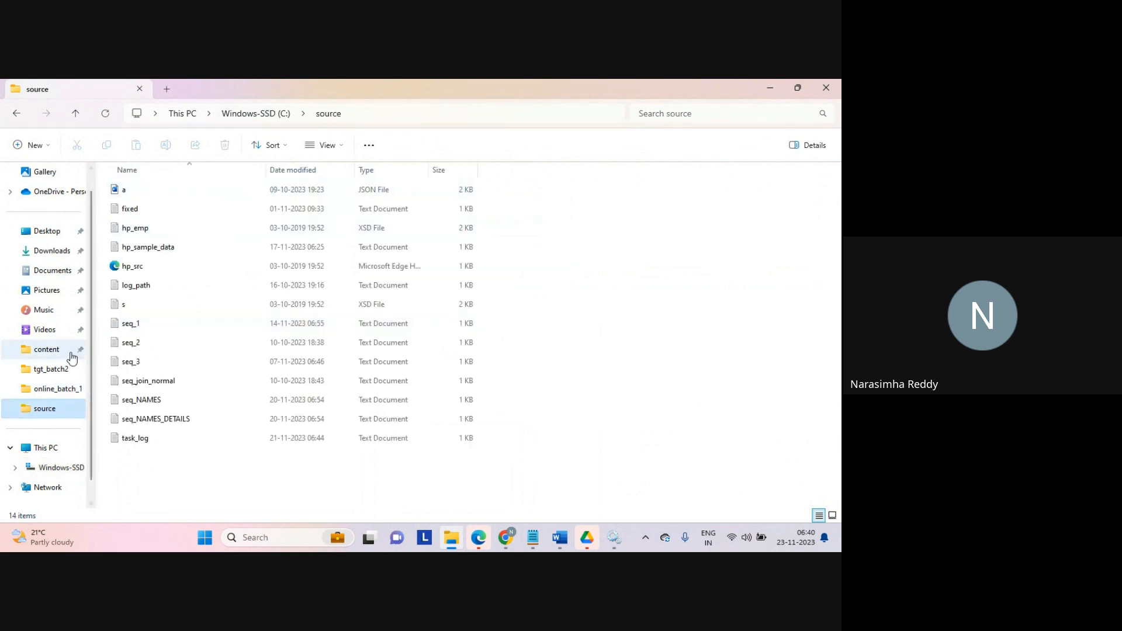
pyautogui.click(52, 369)
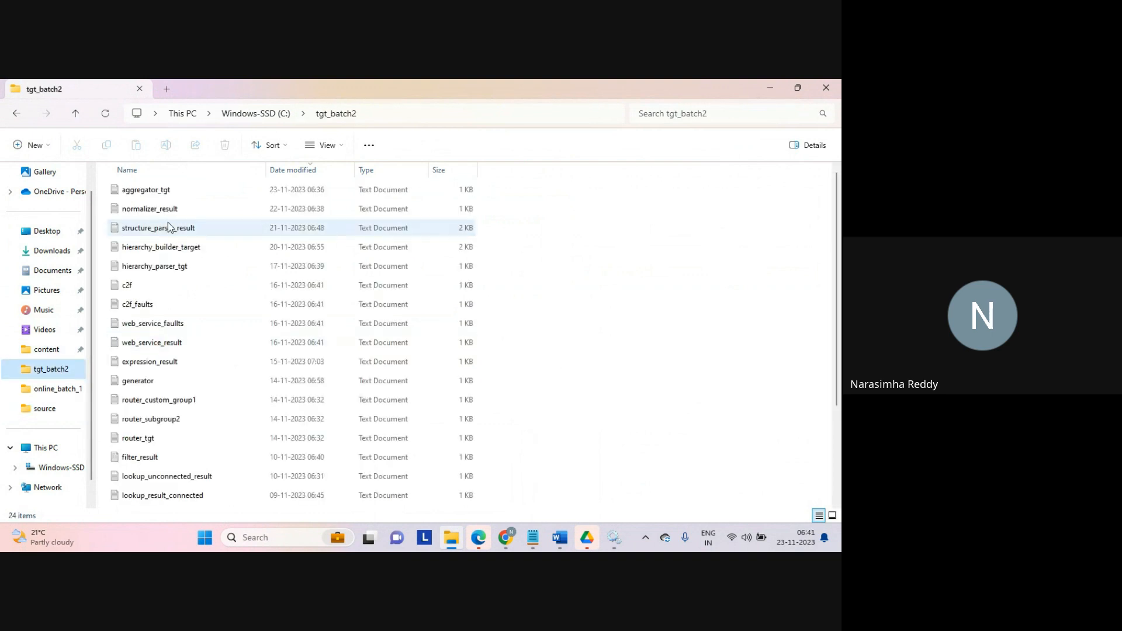
pyautogui.doubleClick(162, 196)
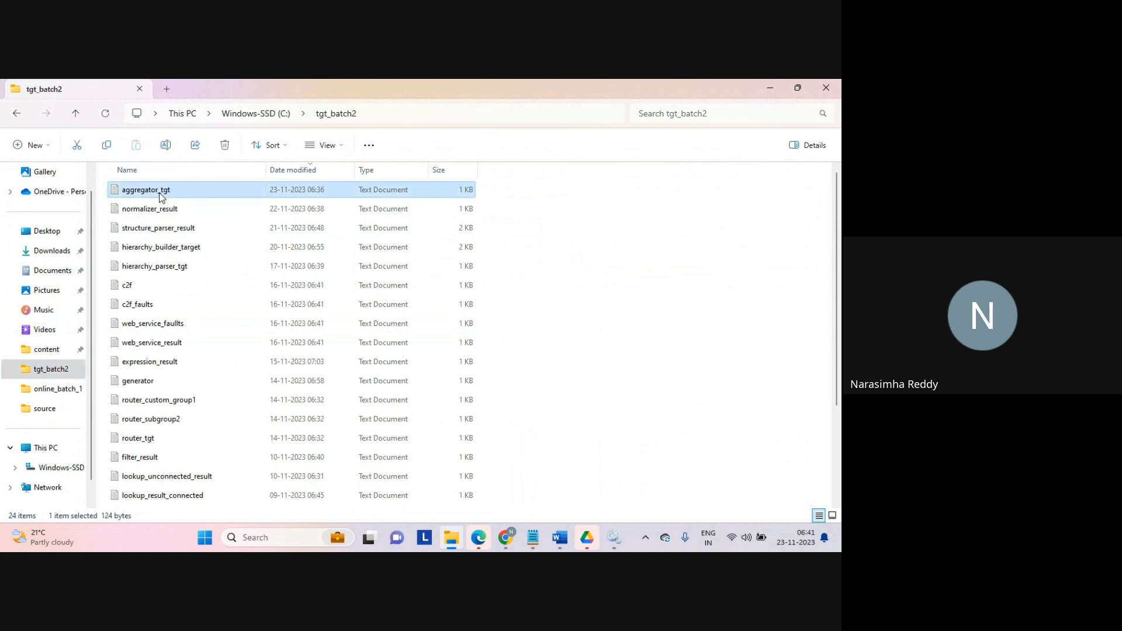
pyautogui.click(250, 287)
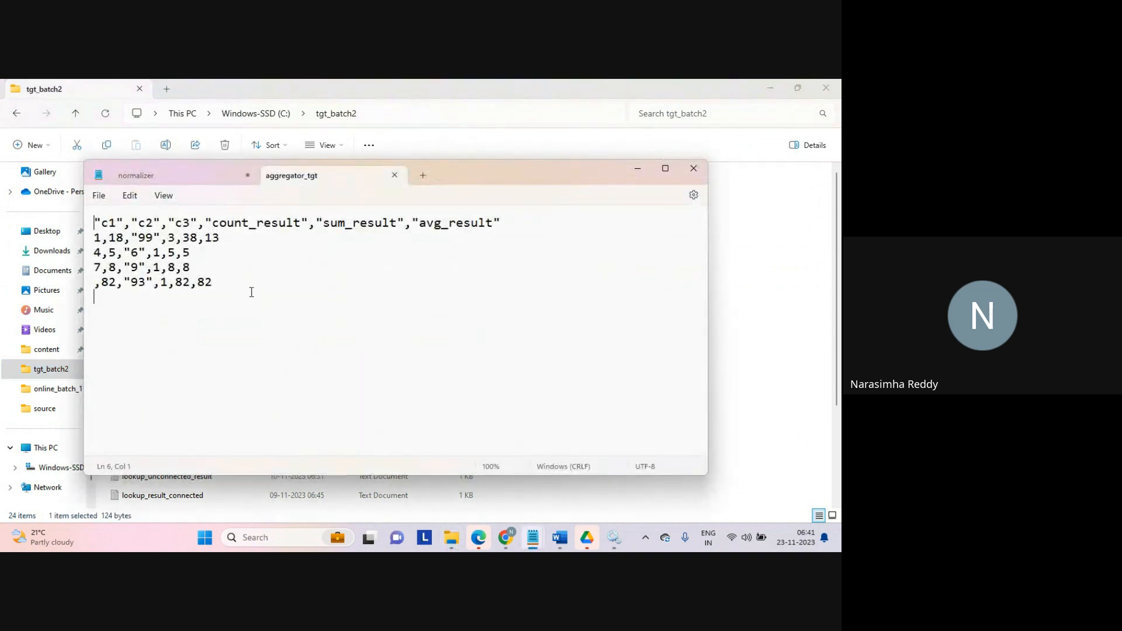
# Step: Examine the aggregator_tgt file's header columns and aggregated rows, then close the text editor
pyautogui.hotkey('ctrl', 'a')
pyautogui.click(240, 306)
pyautogui.moveTo(257, 223); pyautogui.dragTo(374, 226)
pyautogui.click(359, 233)
pyautogui.doubleClick(374, 226)
pyautogui.doubleClick(448, 229)
pyautogui.click(235, 318)
pyautogui.click(394, 175)
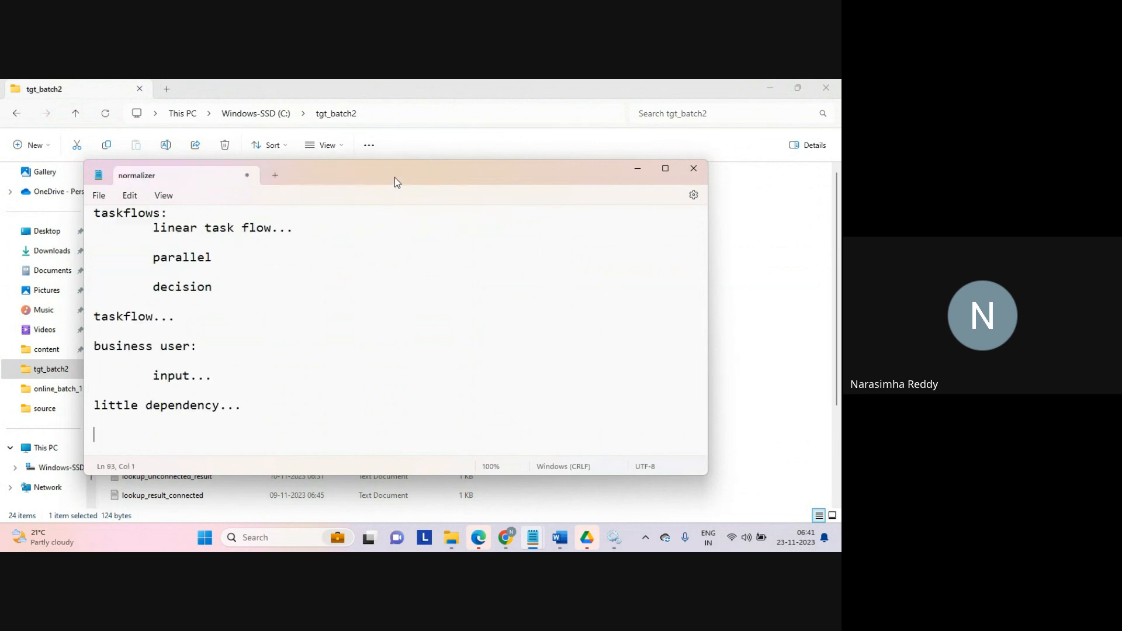
pyautogui.click(742, 283)
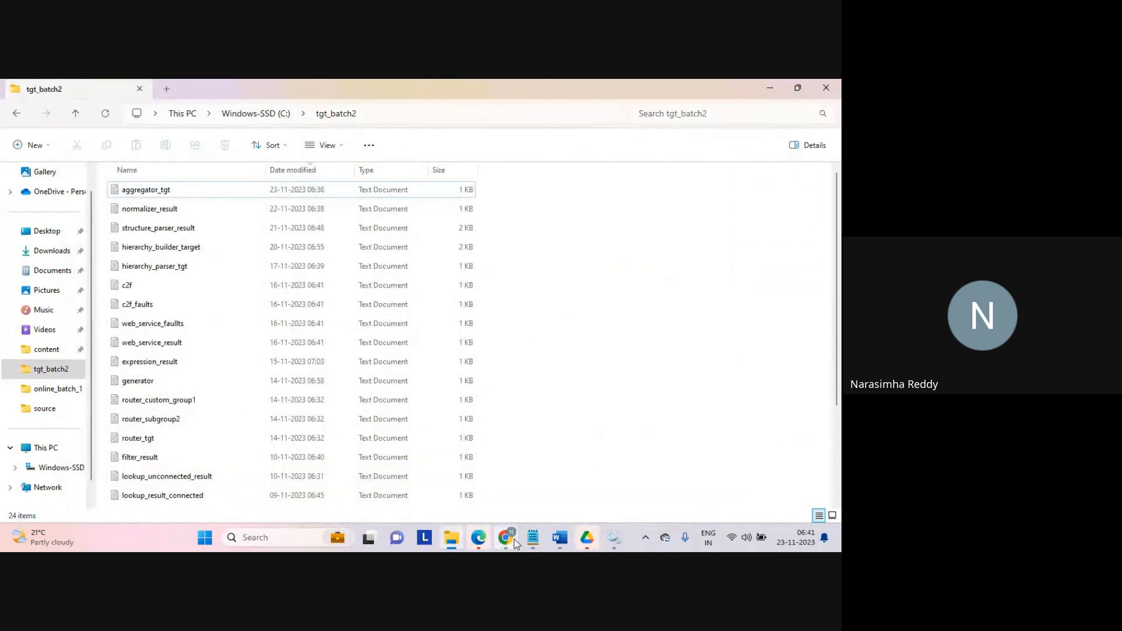
# Step: Switch to the Gmail inbox and open the MappingTask_sample success notification e-mail
pyautogui.moveTo(505, 537)
pyautogui.click(472, 489)
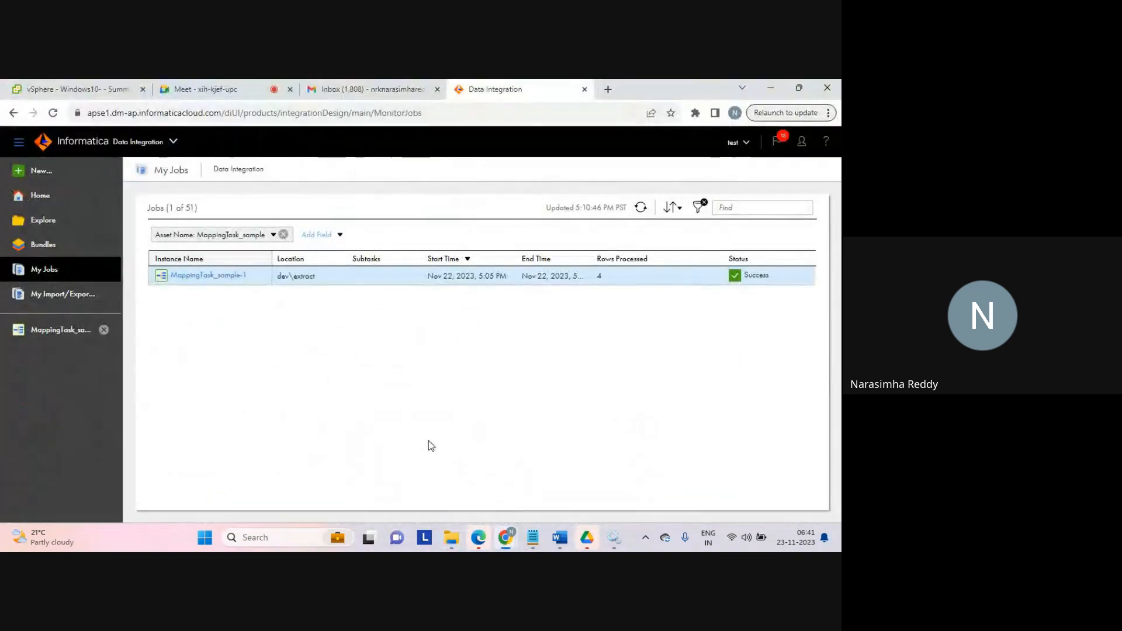
pyautogui.click(380, 91)
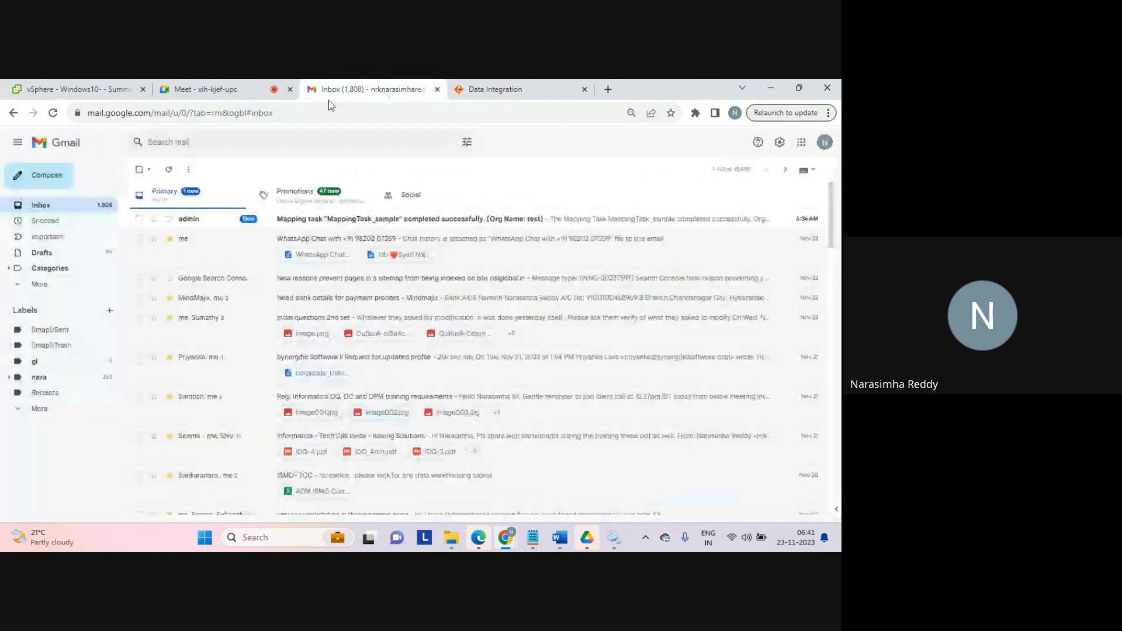
pyautogui.click(302, 227)
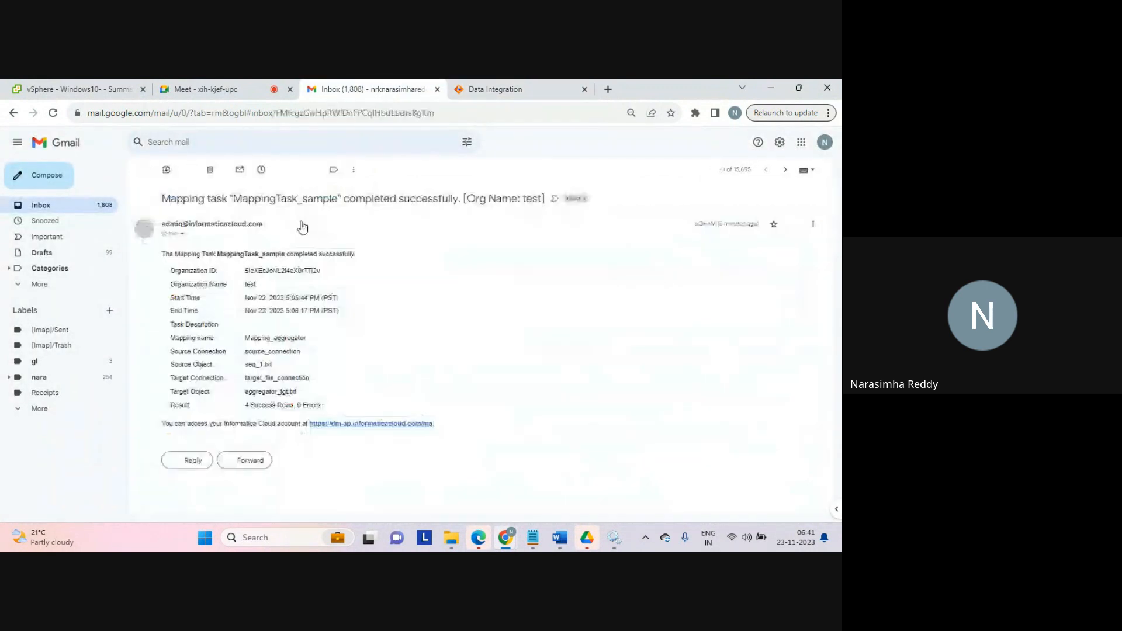
# Step: Examine the notification e-mail's organization, run times, mapping name, connections, source and target objects, and result lines
pyautogui.moveTo(222, 254); pyautogui.dragTo(351, 255)
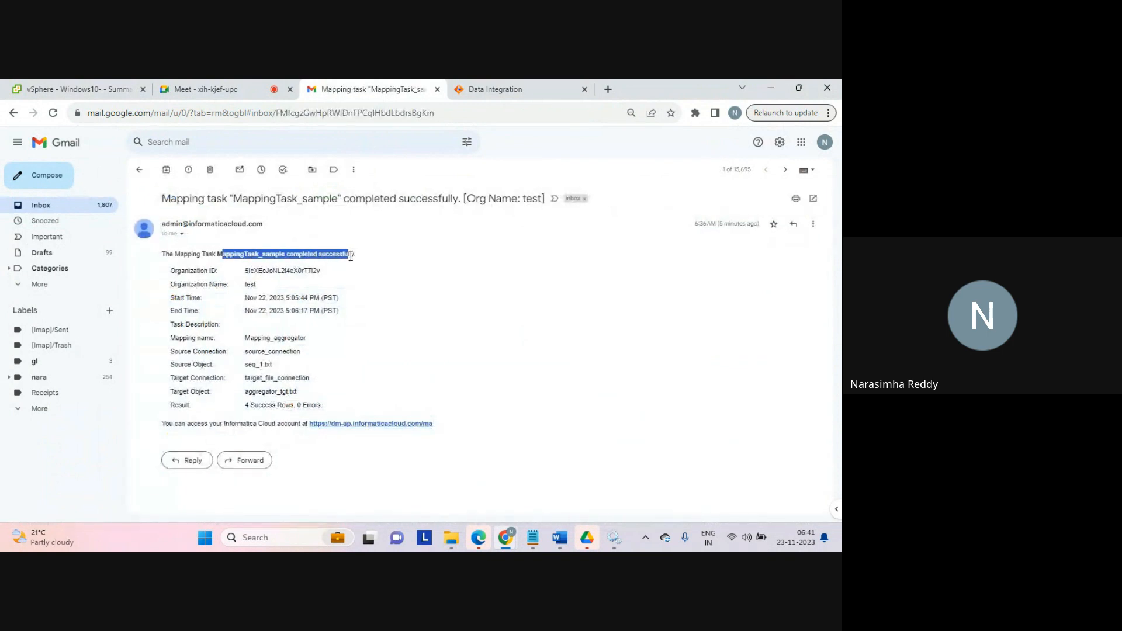
pyautogui.doubleClick(288, 270)
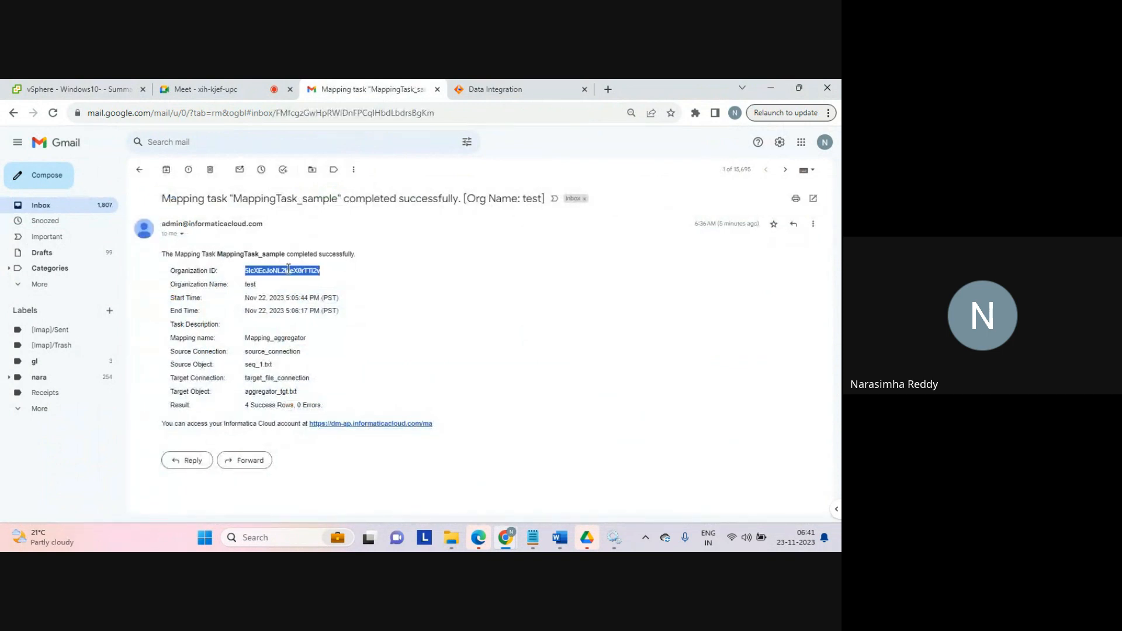
pyautogui.click(250, 284)
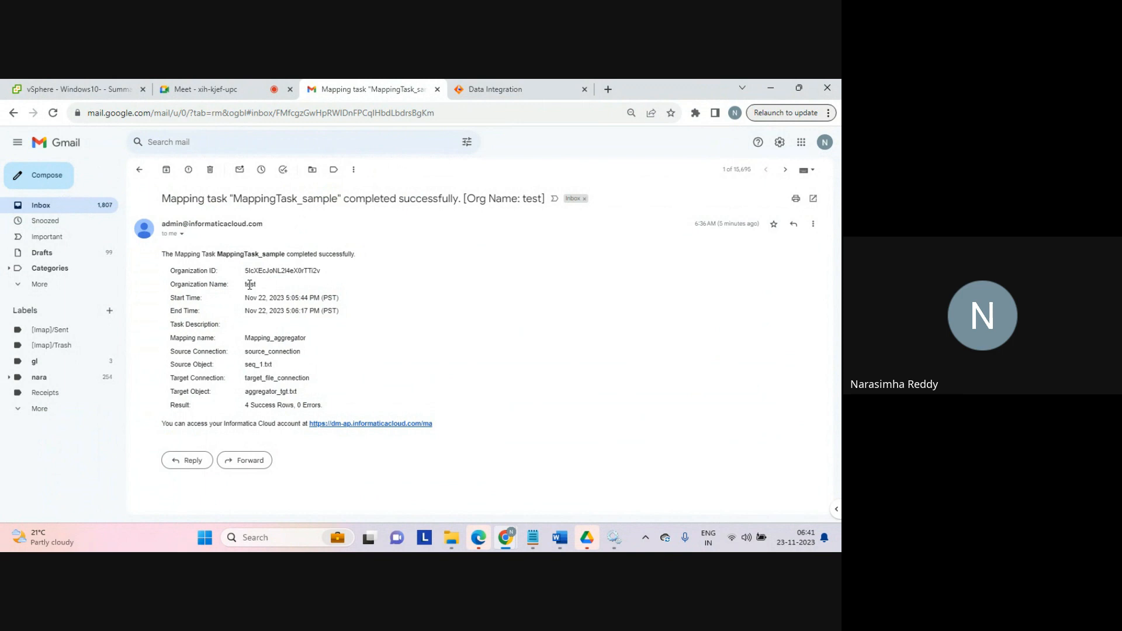
pyautogui.doubleClick(270, 270)
pyautogui.moveTo(245, 298); pyautogui.dragTo(356, 313)
pyautogui.click(355, 312)
pyautogui.moveTo(245, 338); pyautogui.dragTo(316, 339)
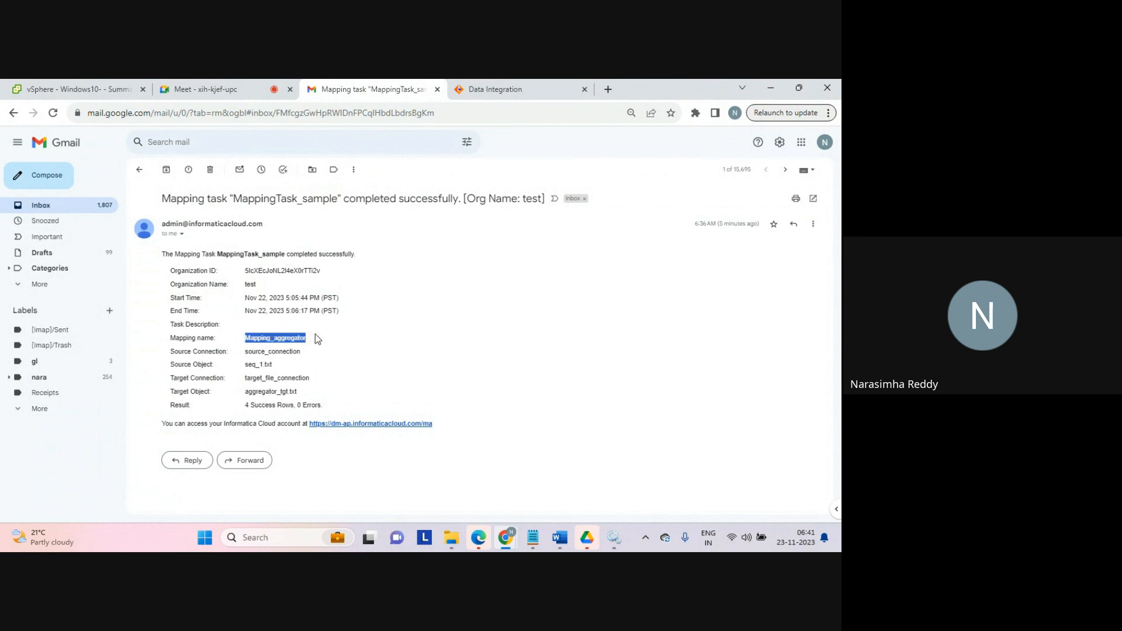
pyautogui.moveTo(248, 351); pyautogui.dragTo(327, 402)
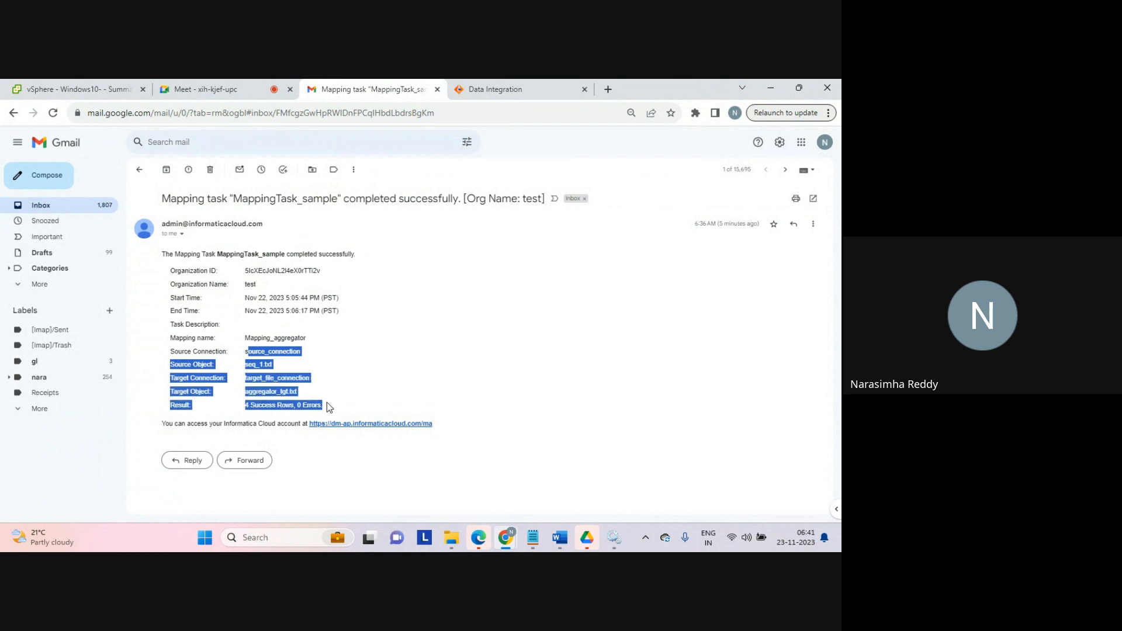
pyautogui.click(327, 402)
pyautogui.tripleClick(262, 404)
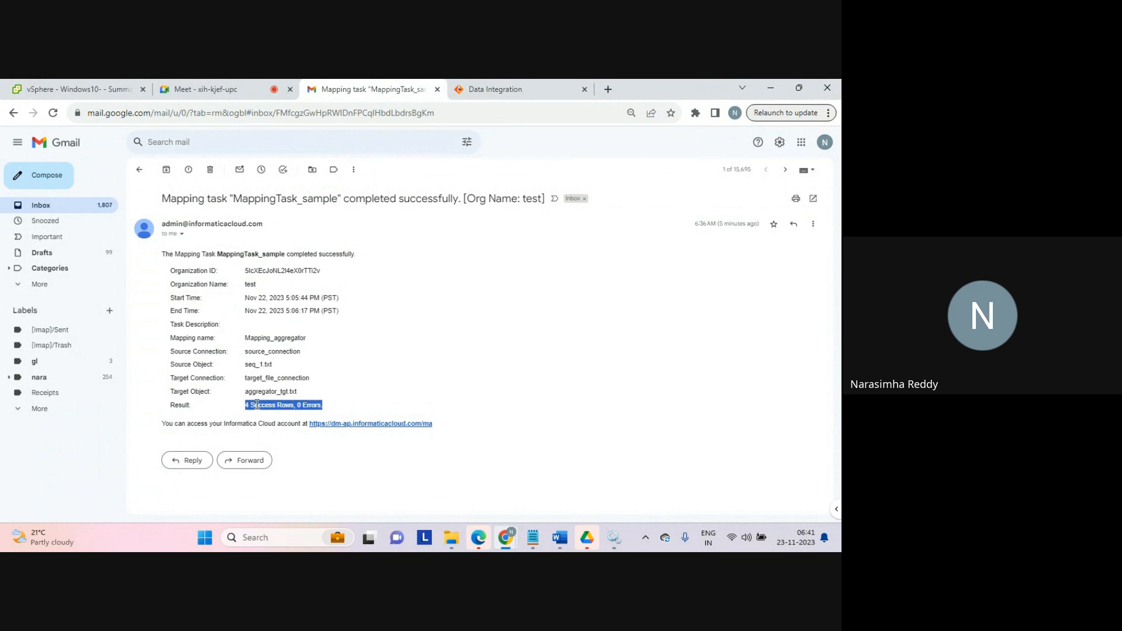
pyautogui.click(262, 405)
pyautogui.moveTo(327, 400); pyautogui.dragTo(162, 262)
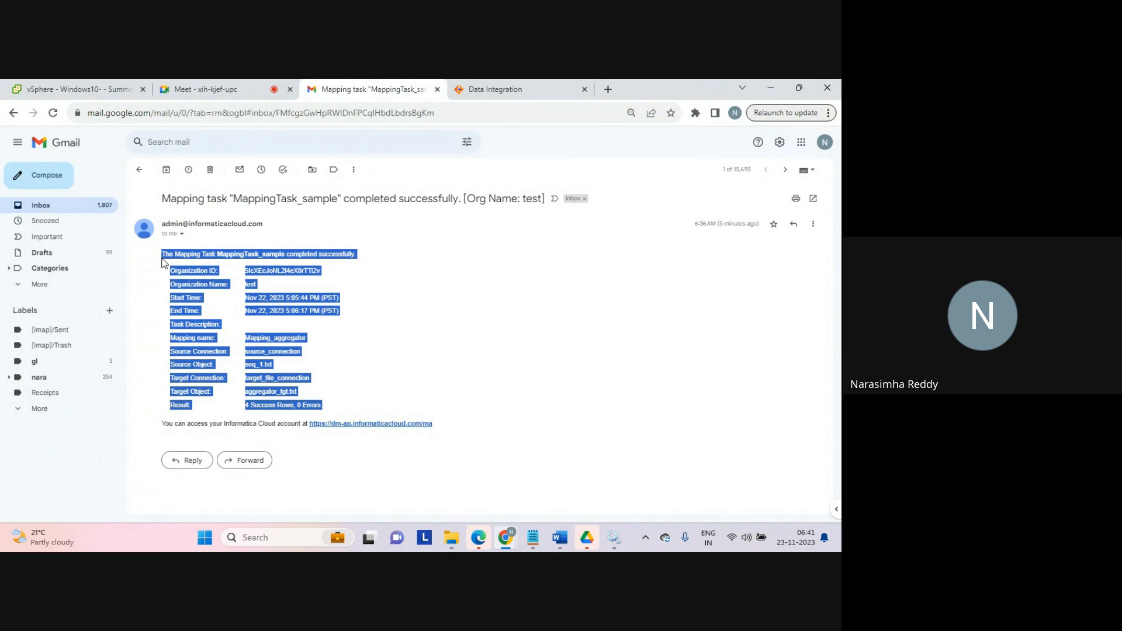
# Step: Re-examine the e-mail's start and end times and the complete task summary
pyautogui.click(273, 295)
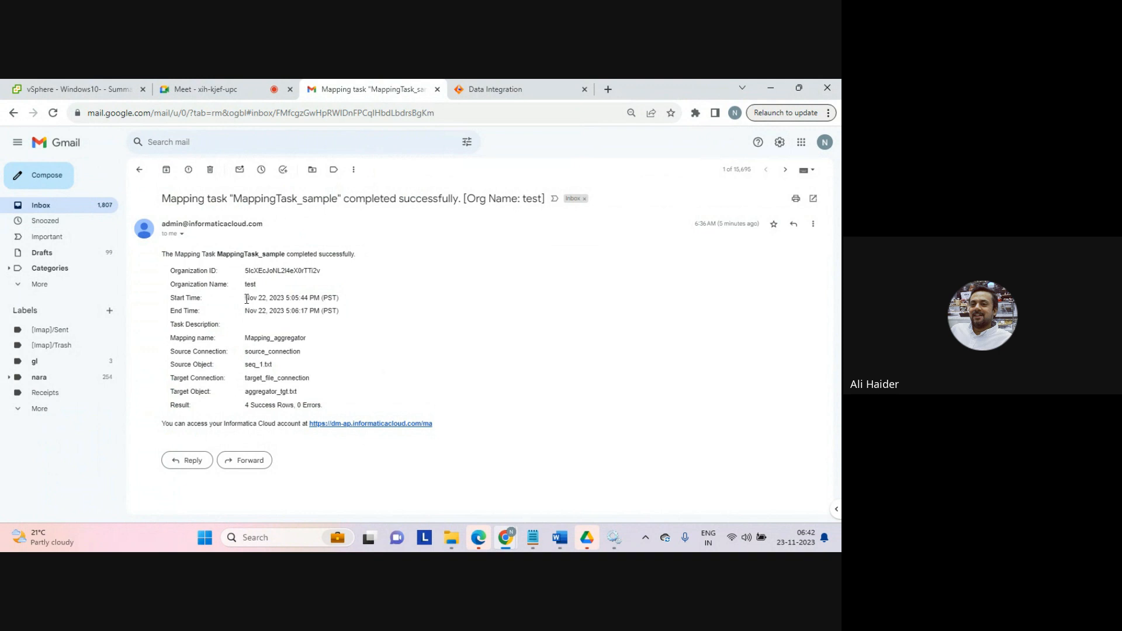
pyautogui.moveTo(244, 298); pyautogui.dragTo(343, 313)
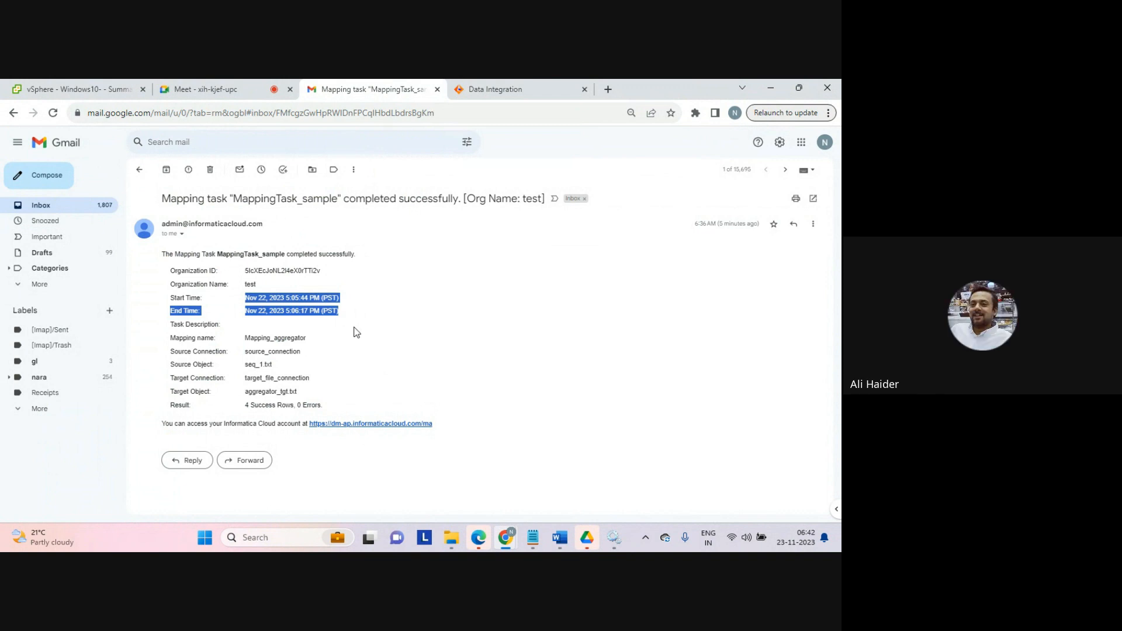
pyautogui.click(356, 332)
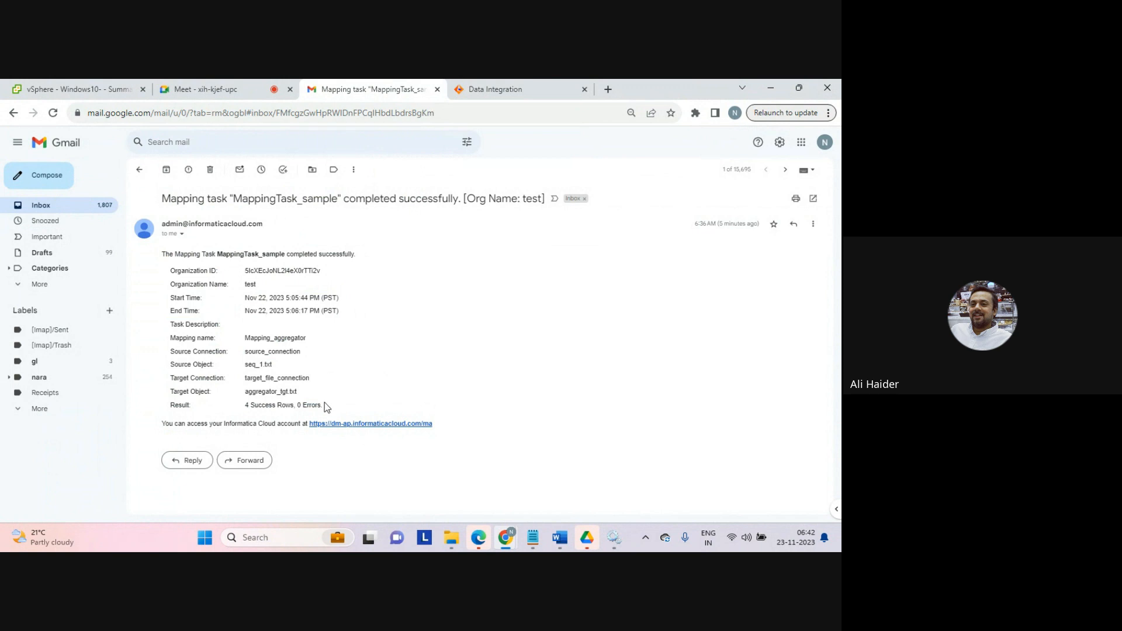
pyautogui.moveTo(326, 406); pyautogui.dragTo(163, 255)
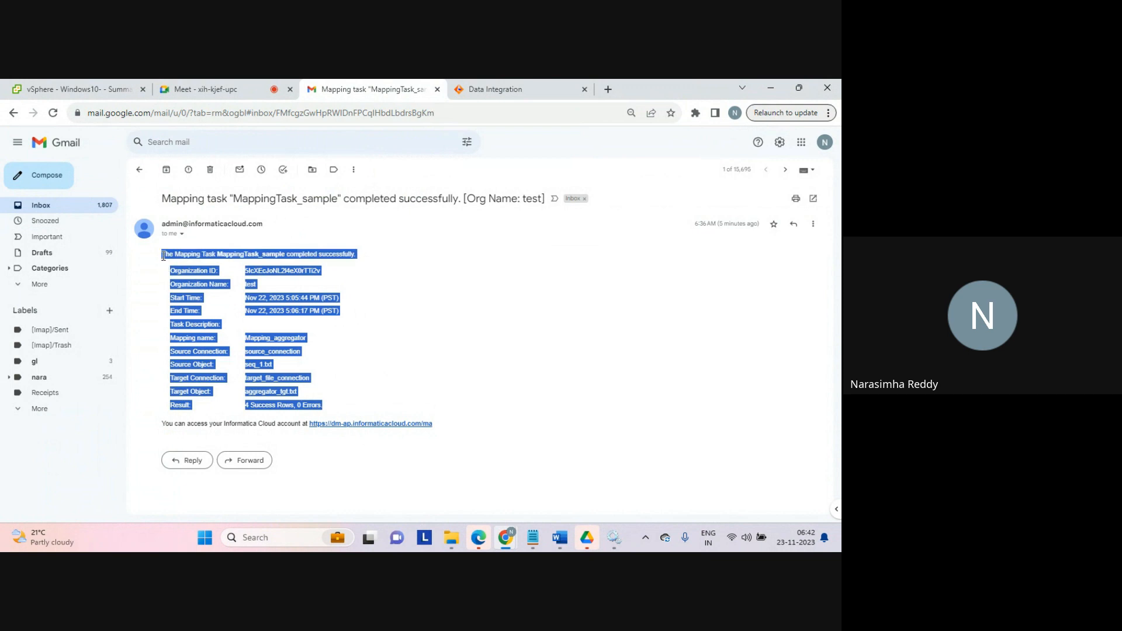
pyautogui.click(163, 256)
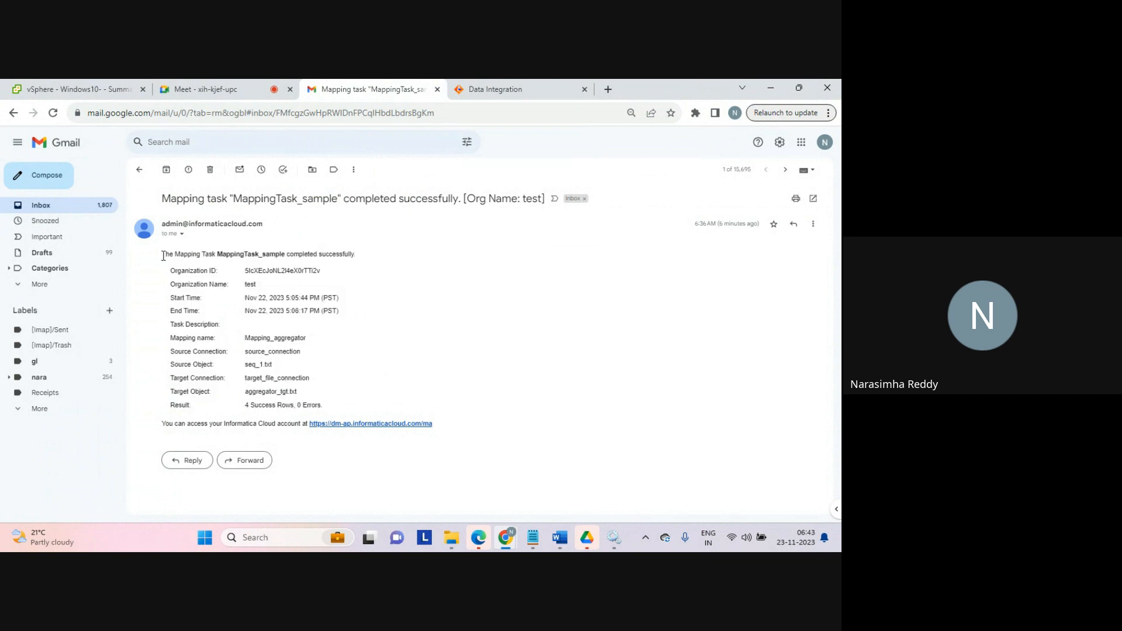
pyautogui.moveTo(163, 255); pyautogui.dragTo(170, 255)
pyautogui.click(170, 256)
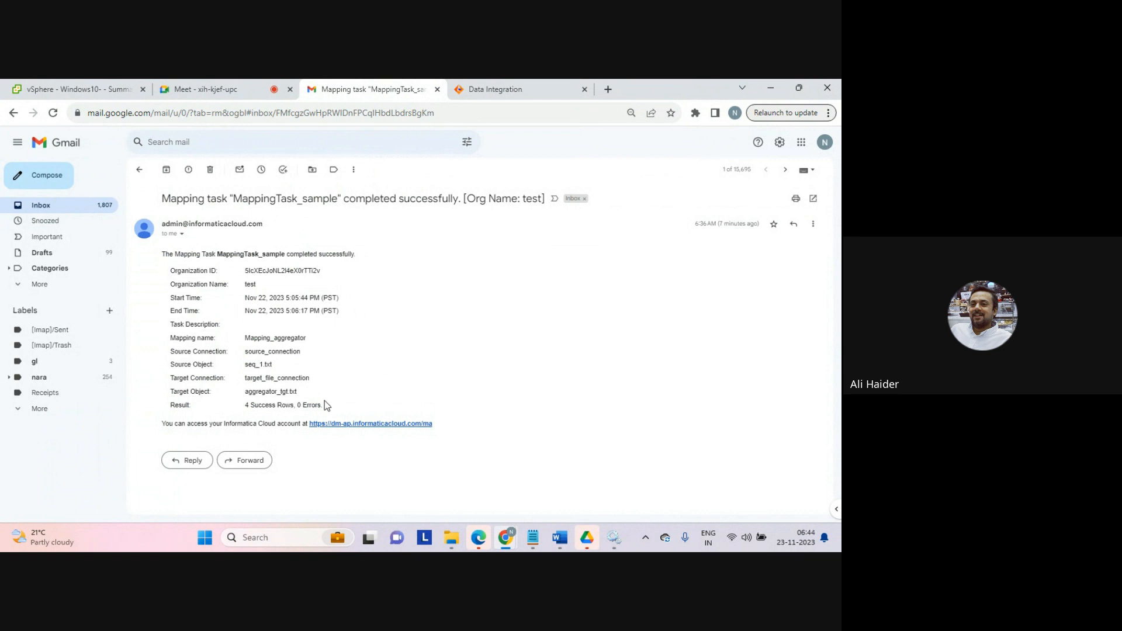
pyautogui.moveTo(324, 402); pyautogui.dragTo(282, 312)
pyautogui.click(282, 313)
# Step: Edit MappingTask_sample to use the organization's default e-mail notification options and save the task
pyautogui.click(495, 90)
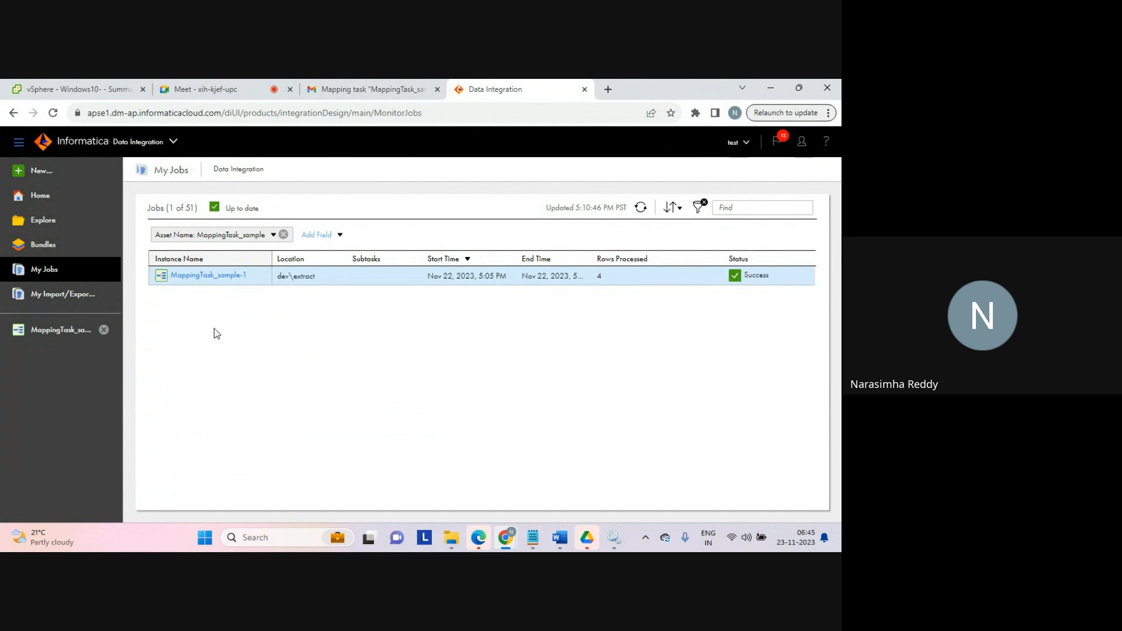
pyautogui.click(75, 328)
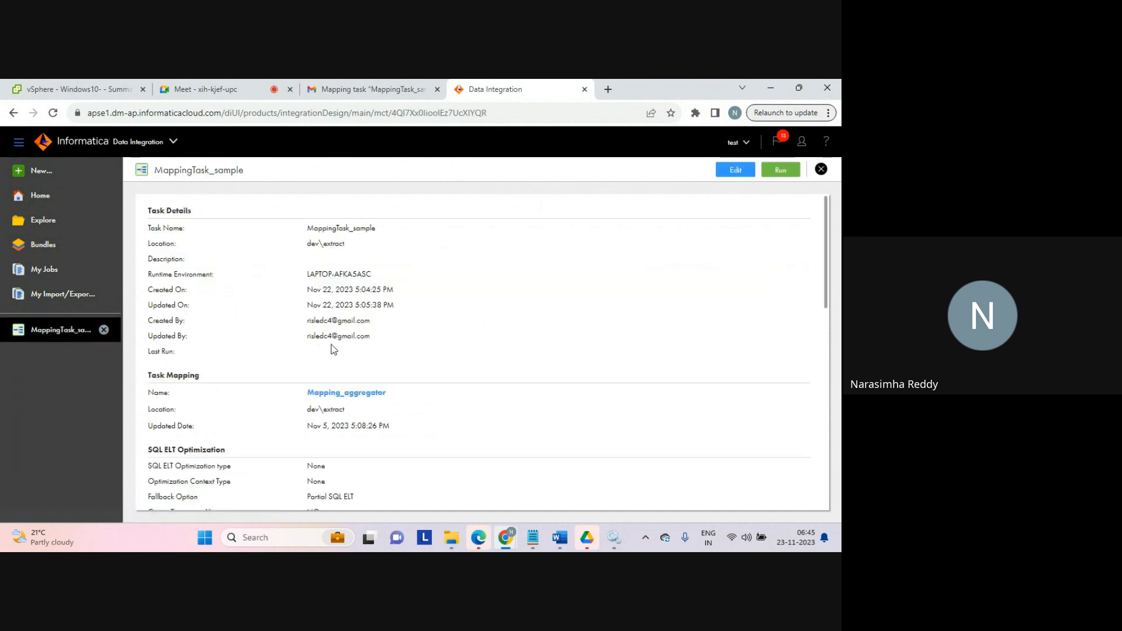
pyautogui.click(734, 170)
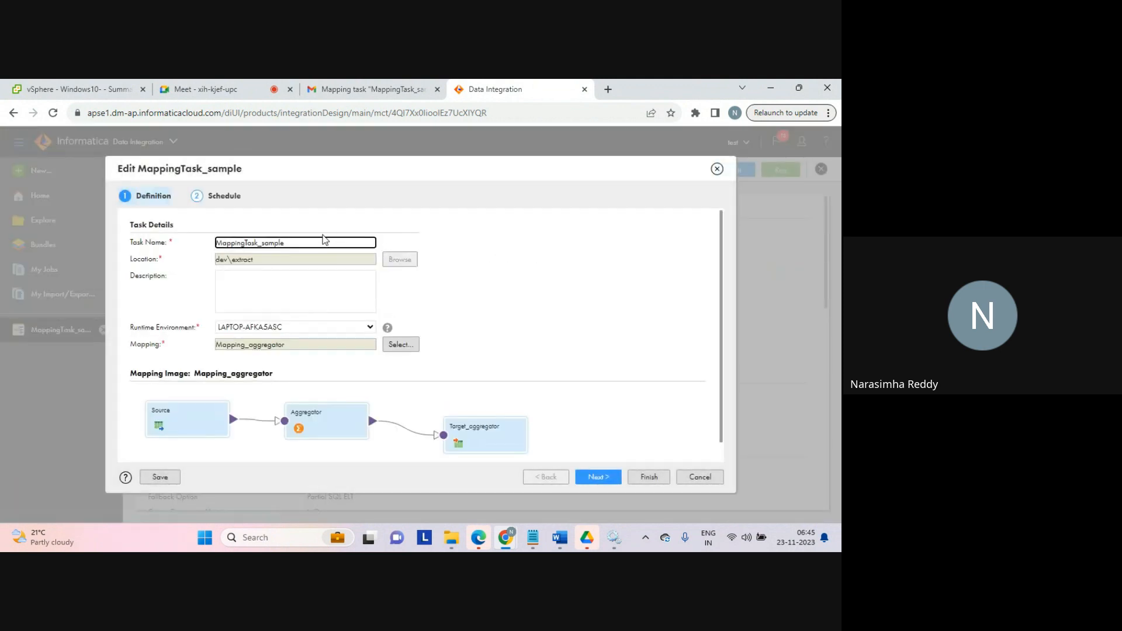
pyautogui.click(215, 197)
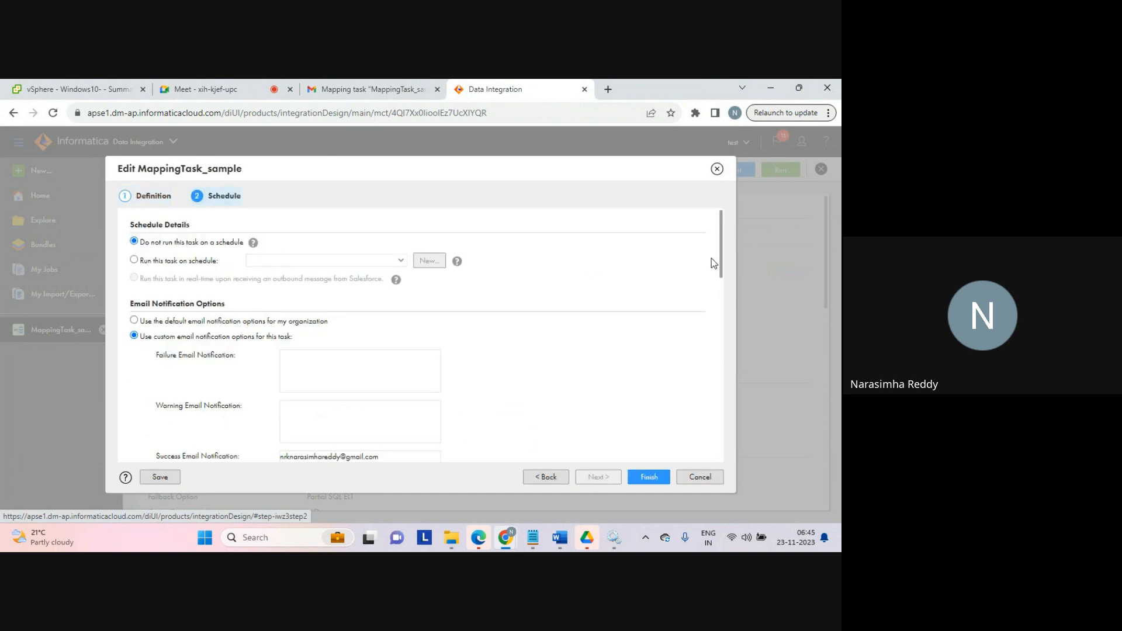
pyautogui.moveTo(723, 257); pyautogui.dragTo(727, 268)
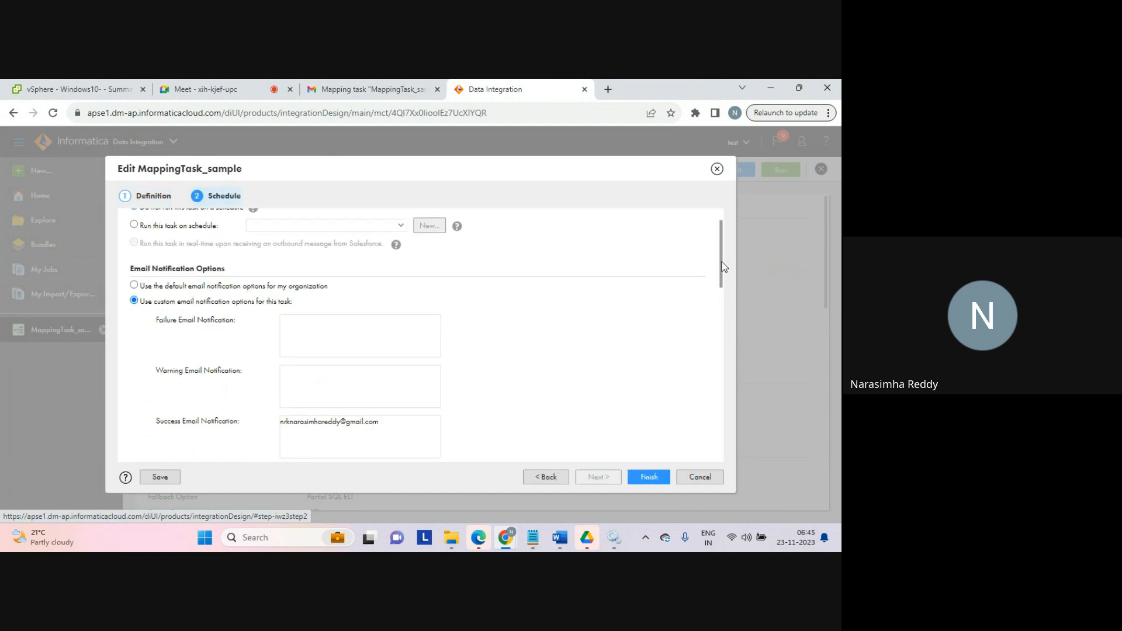
pyautogui.click(136, 286)
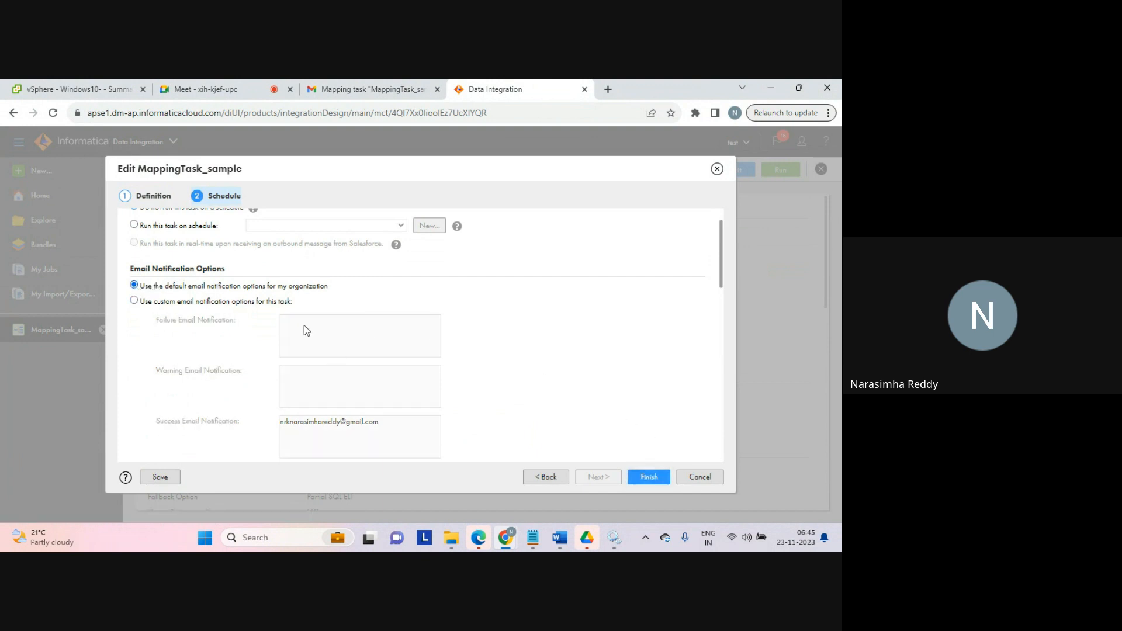
pyautogui.moveTo(261, 291); pyautogui.dragTo(359, 292)
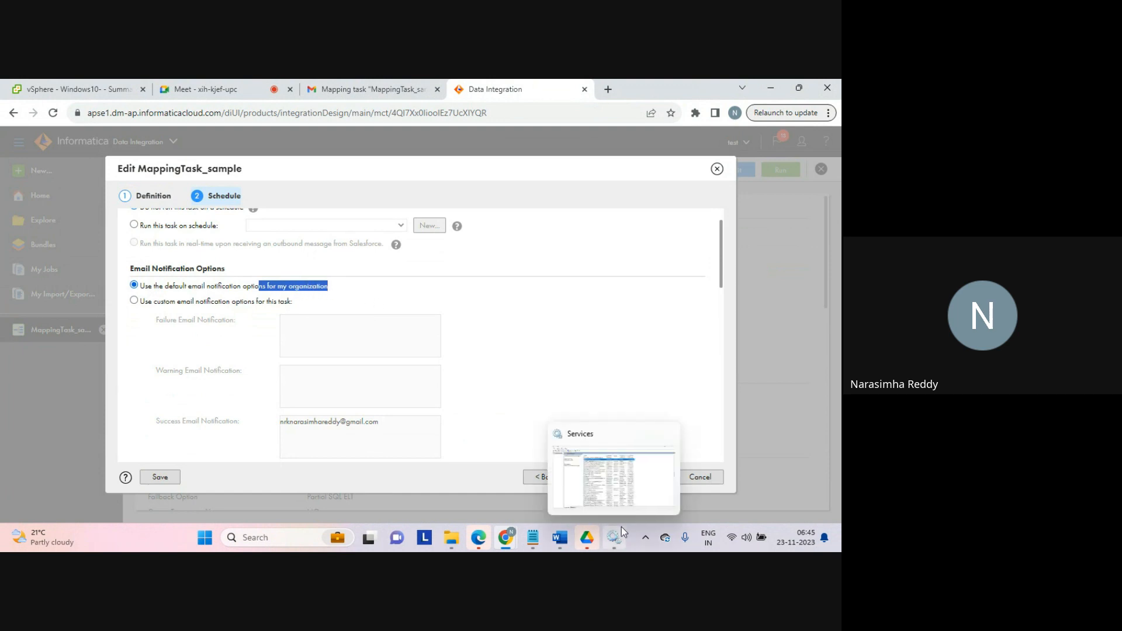
pyautogui.click(653, 478)
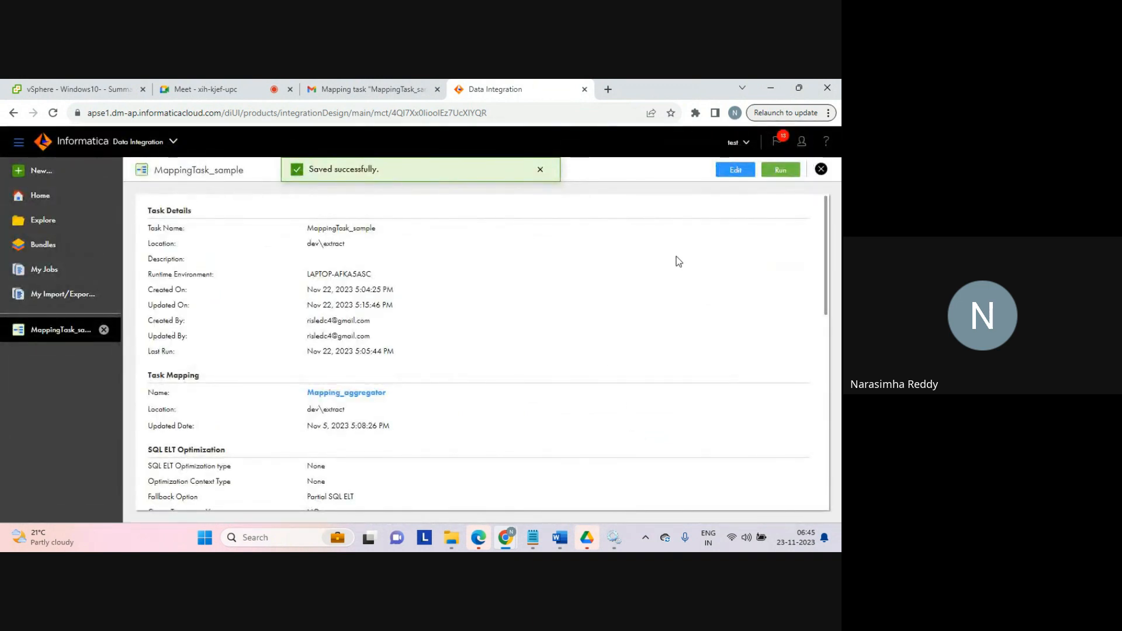
# Step: Run the mapping task and open its job in My Jobs
pyautogui.click(780, 173)
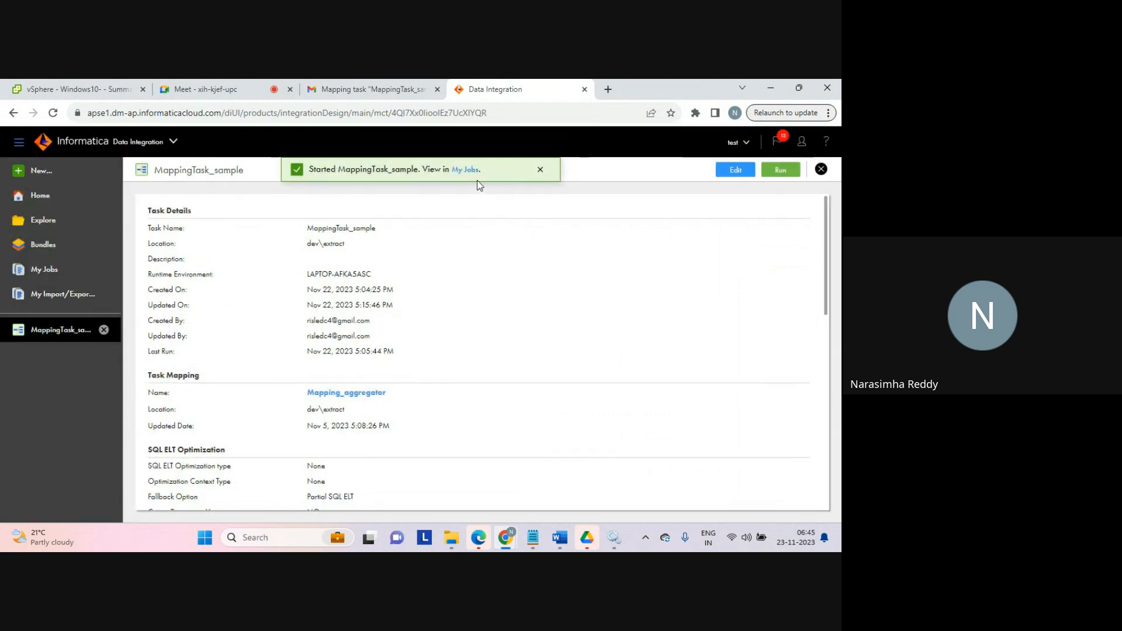
pyautogui.click(465, 170)
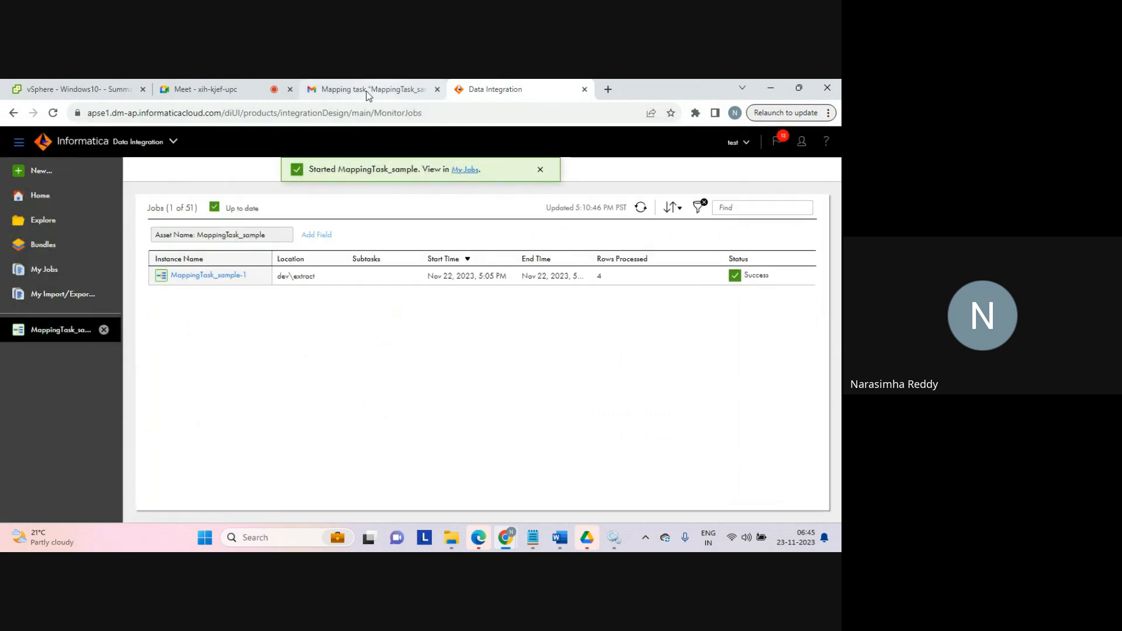
# Step: Check the mail inbox for the run's notification and refresh the My Jobs list to monitor the second run's status
pyautogui.click(368, 89)
pyautogui.click(45, 206)
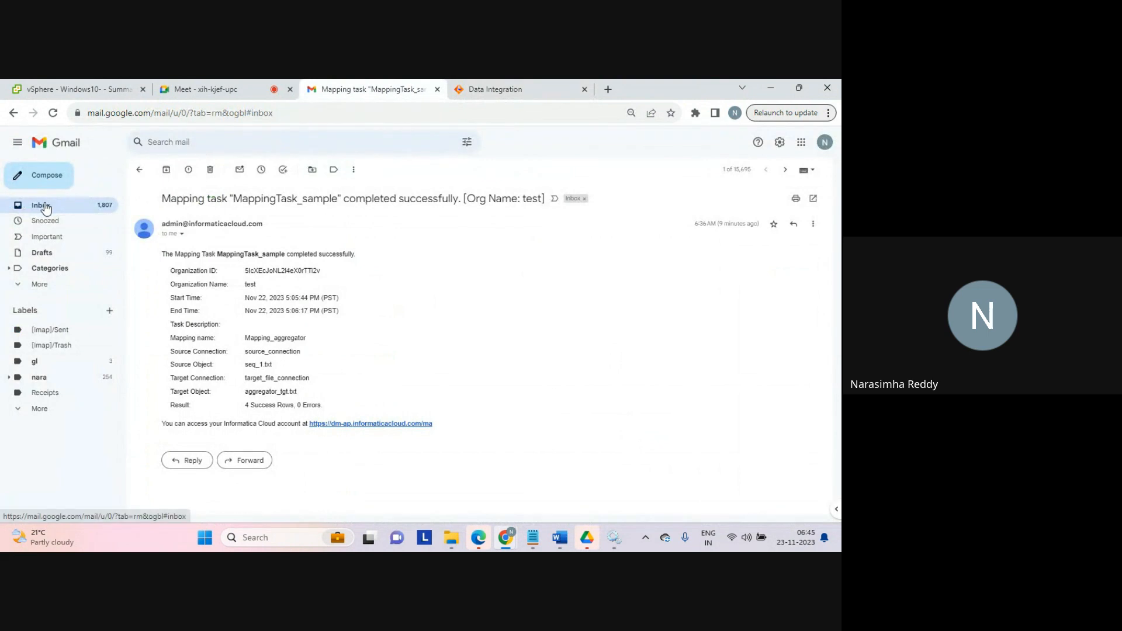
pyautogui.click(508, 89)
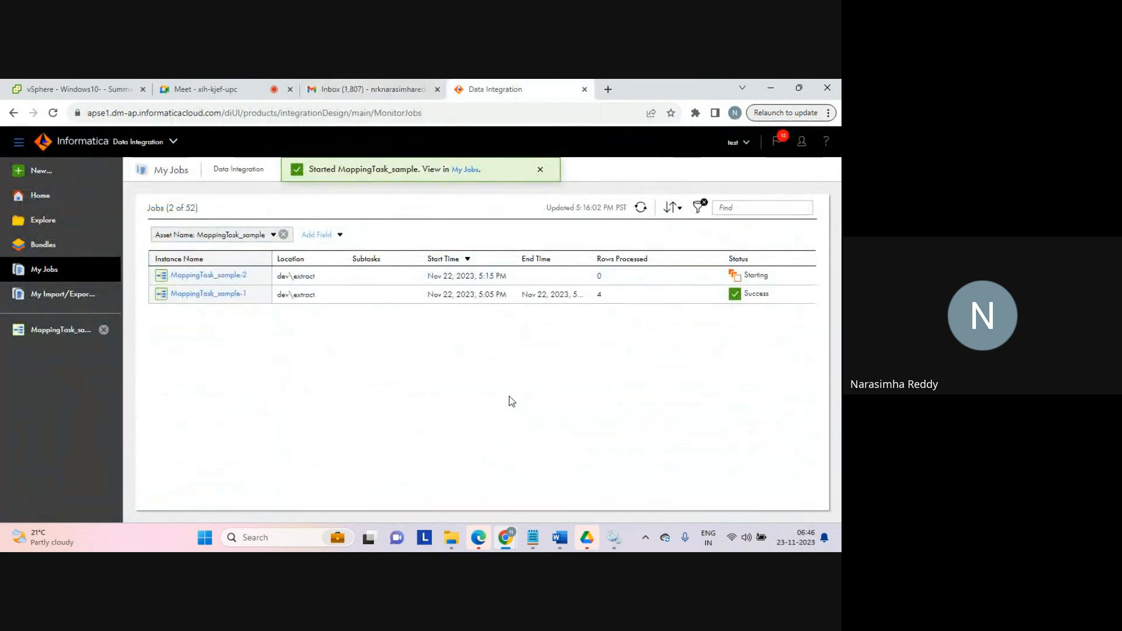
pyautogui.click(539, 170)
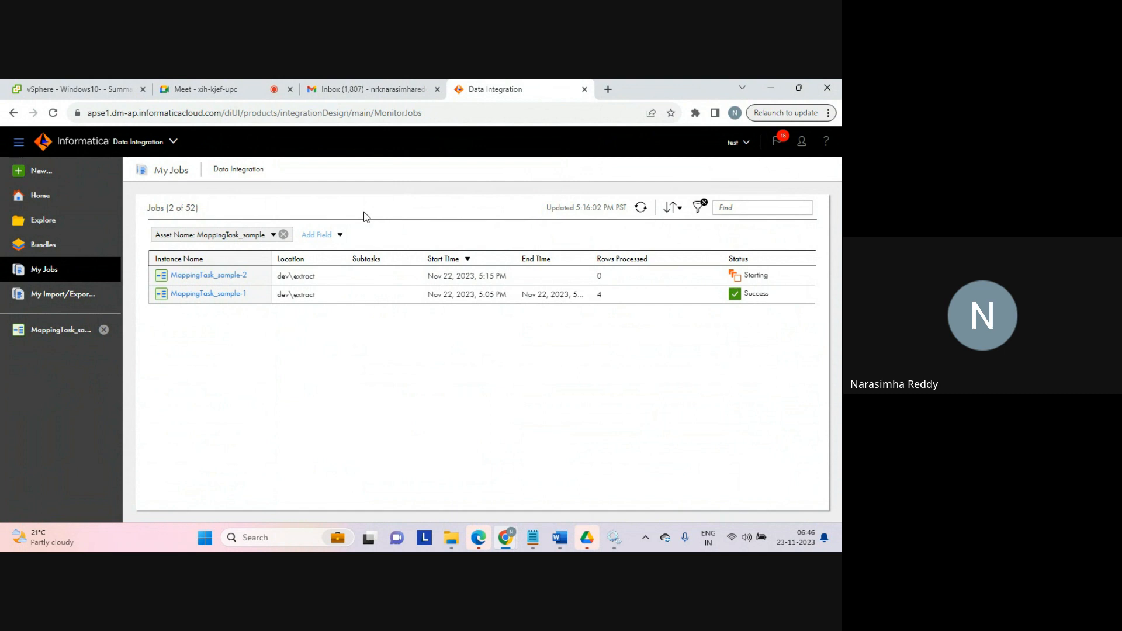
pyautogui.click(640, 208)
pyautogui.click(325, 93)
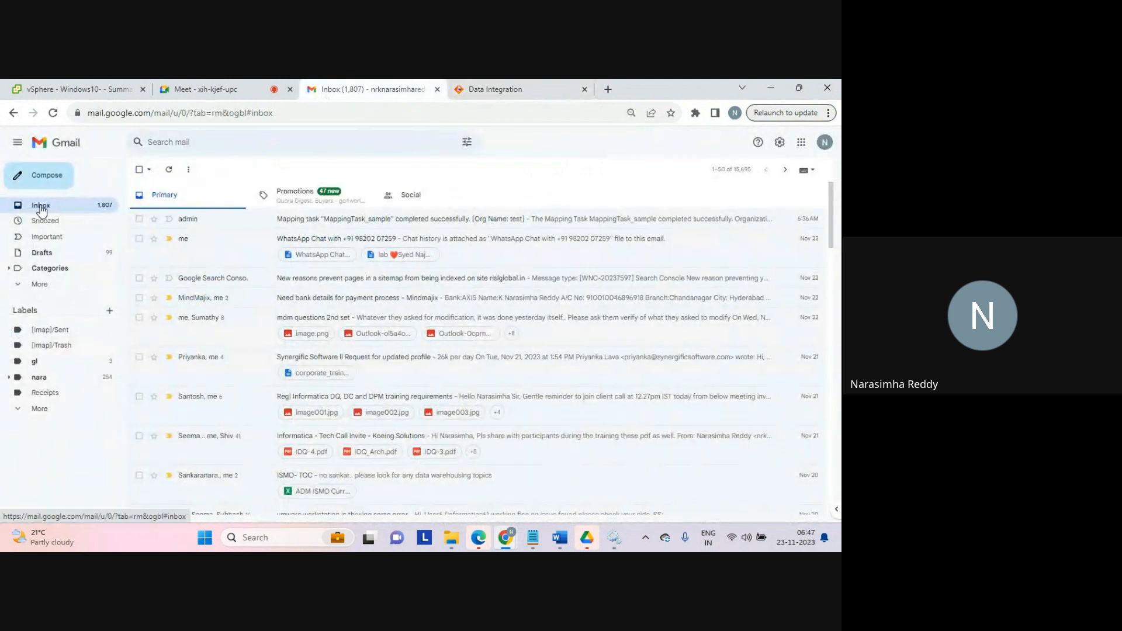
pyautogui.click(487, 89)
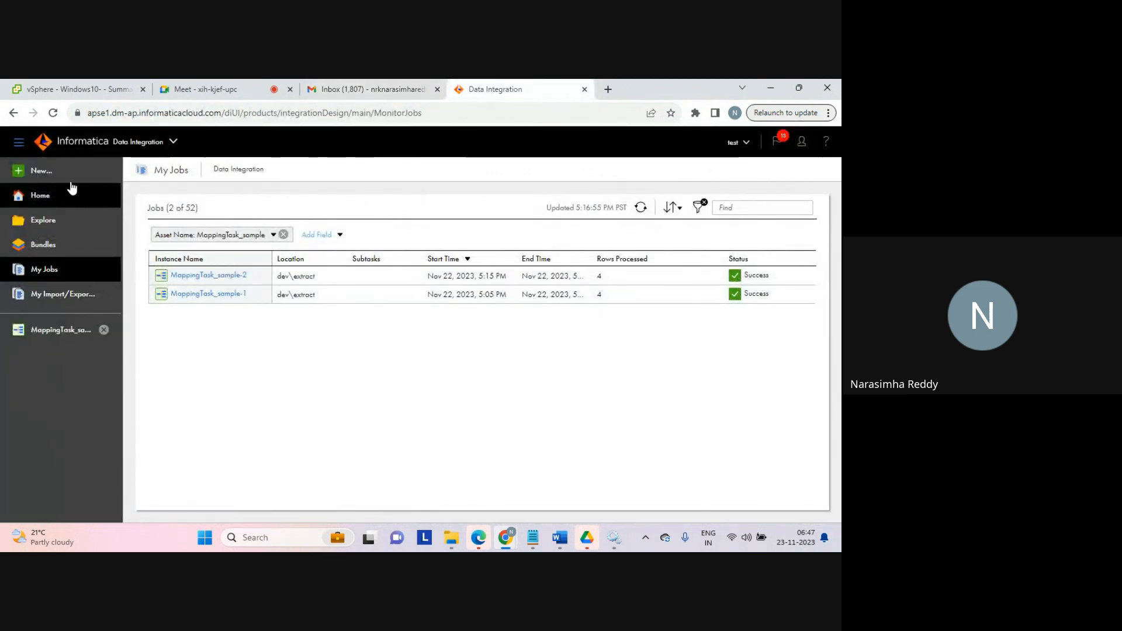
# Step: Create a new Synchronization Task asset, comparing the task types described in the new asset dialog
pyautogui.click(41, 176)
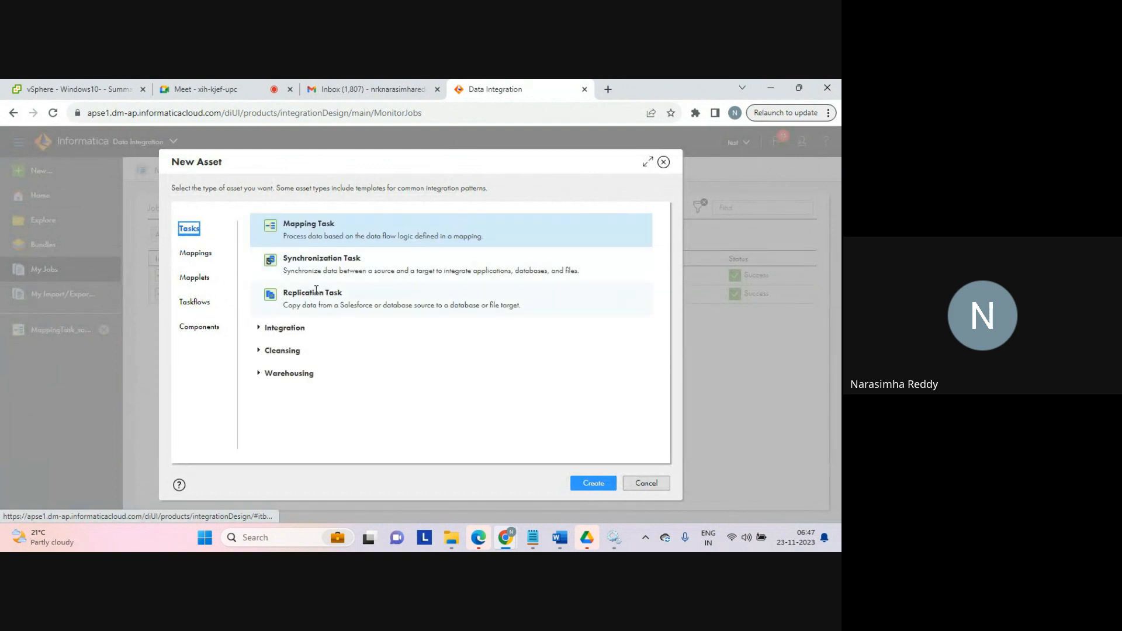
pyautogui.click(299, 293)
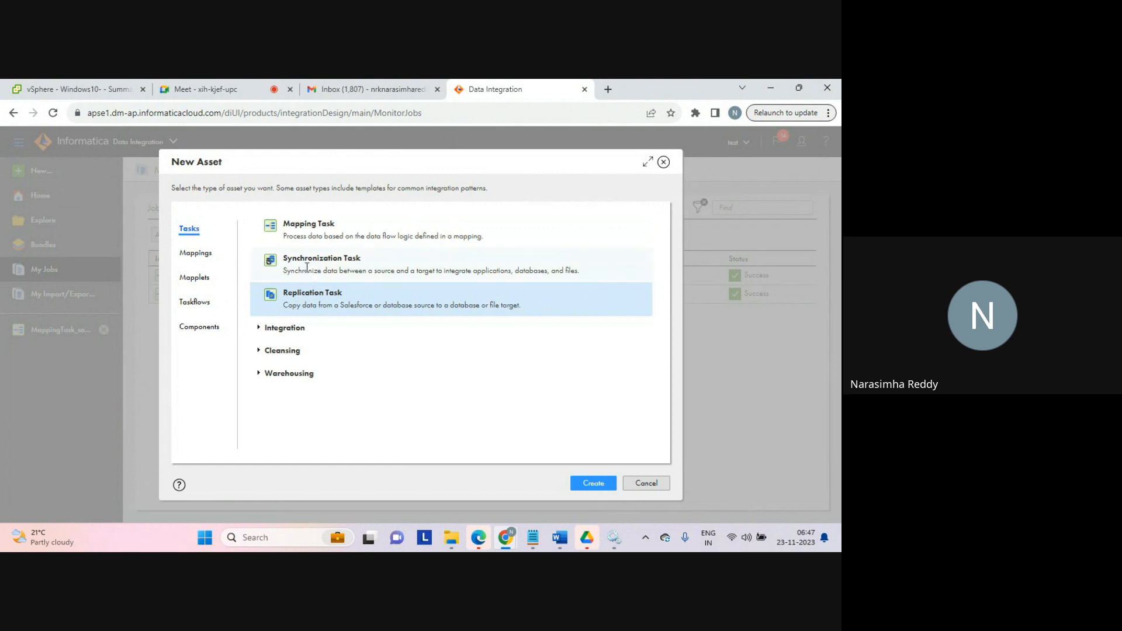
pyautogui.click(313, 268)
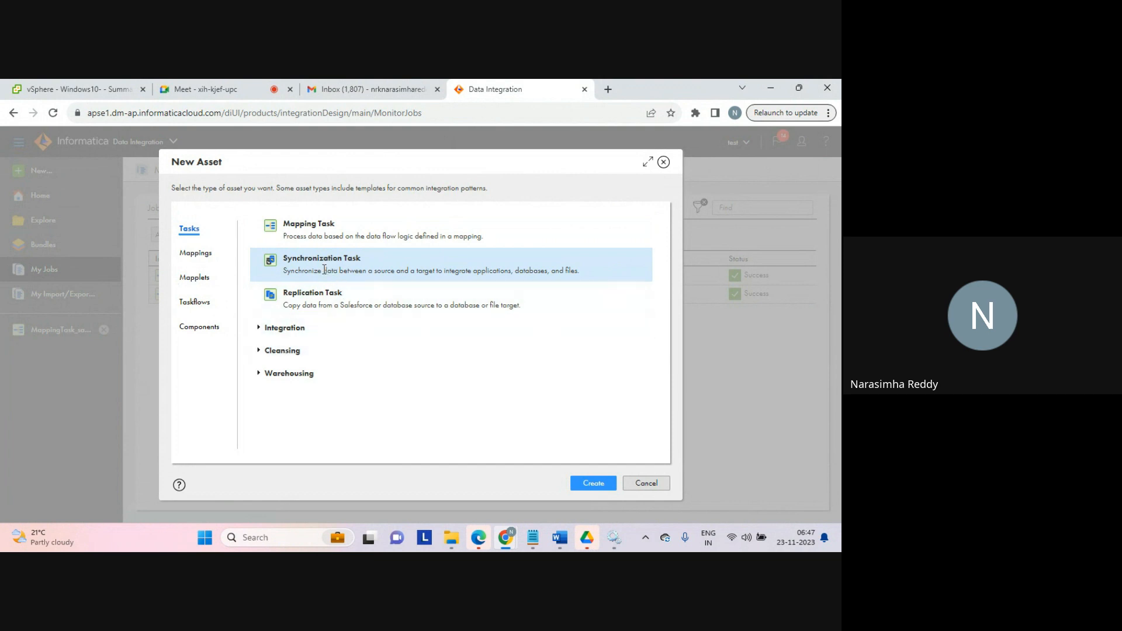
pyautogui.moveTo(321, 271); pyautogui.dragTo(579, 271)
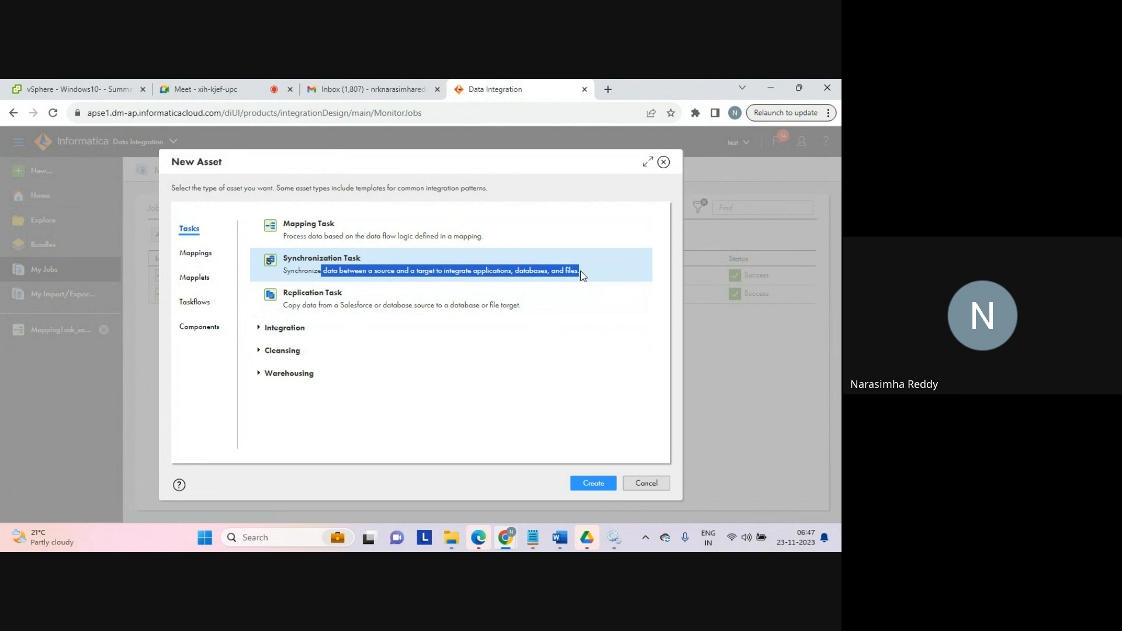
pyautogui.click(571, 271)
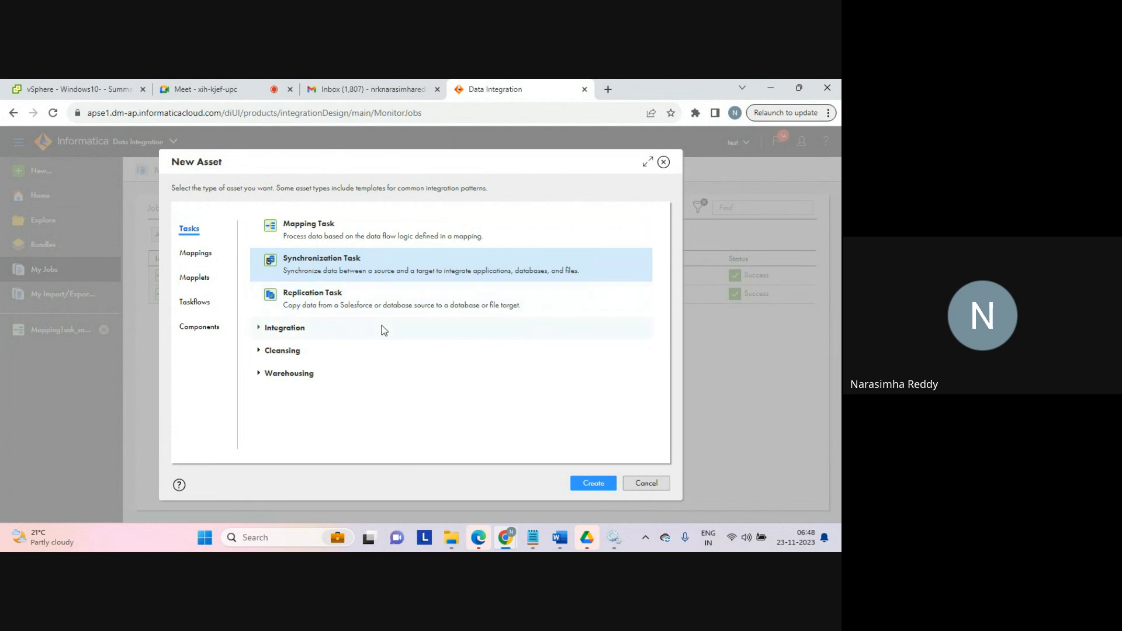
pyautogui.click(589, 482)
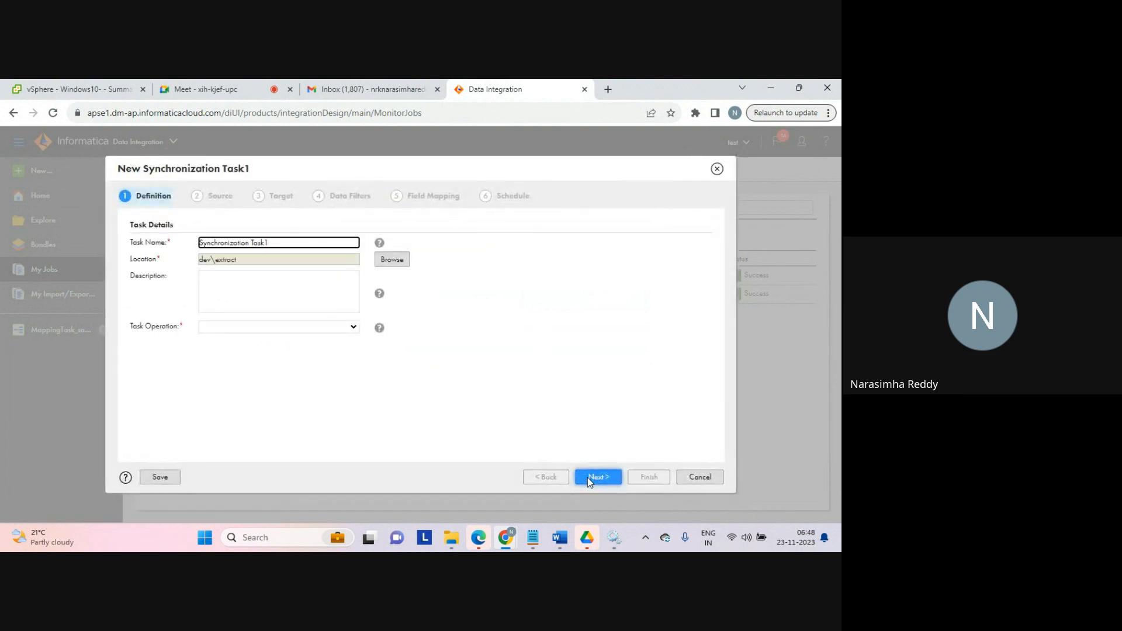
# Step: Set the synchronization task's operation to Insert and continue to the source settings
pyautogui.click(290, 244)
pyautogui.click(349, 327)
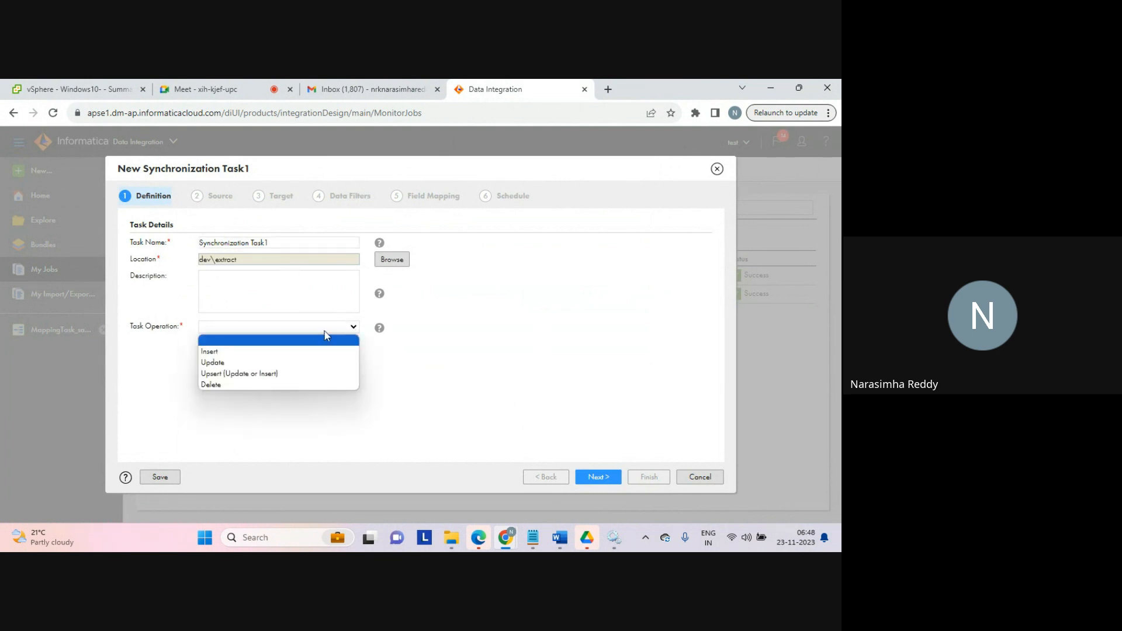
pyautogui.click(251, 353)
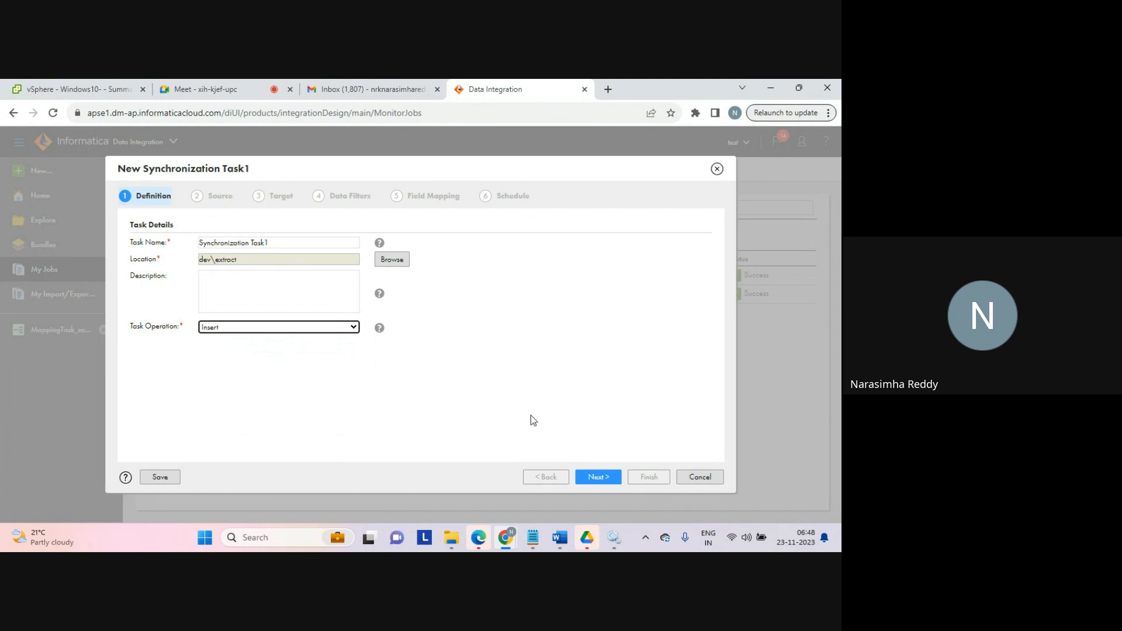
pyautogui.click(596, 478)
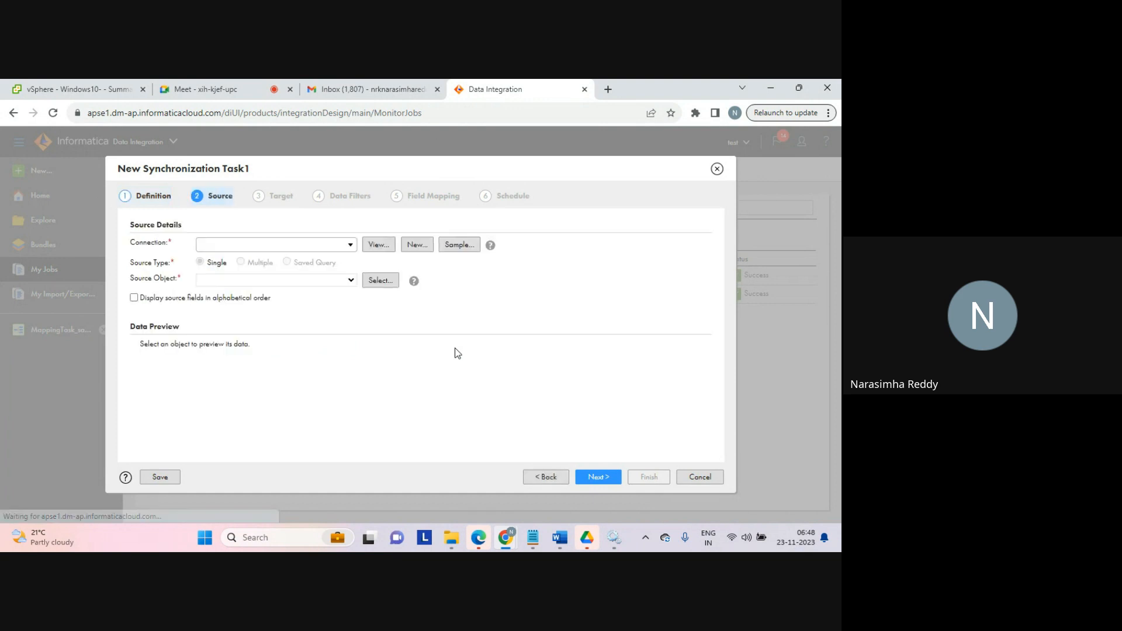
# Step: Set the source connection to source_connection, search for seq, pick seq_1.txt as the source object, and continue
pyautogui.click(350, 246)
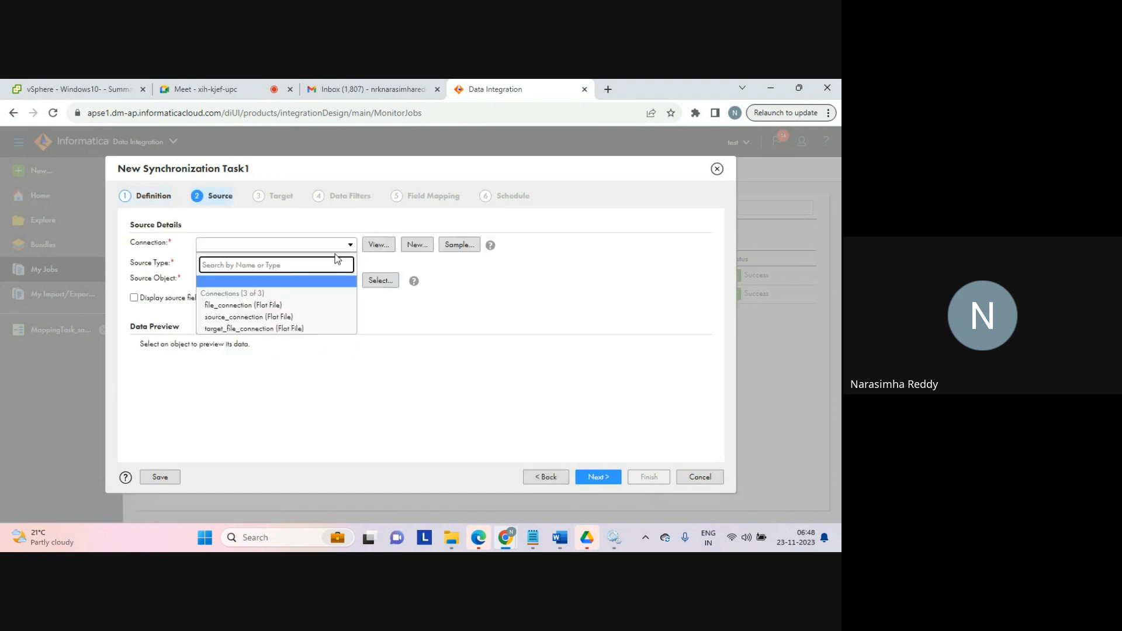
pyautogui.click(260, 316)
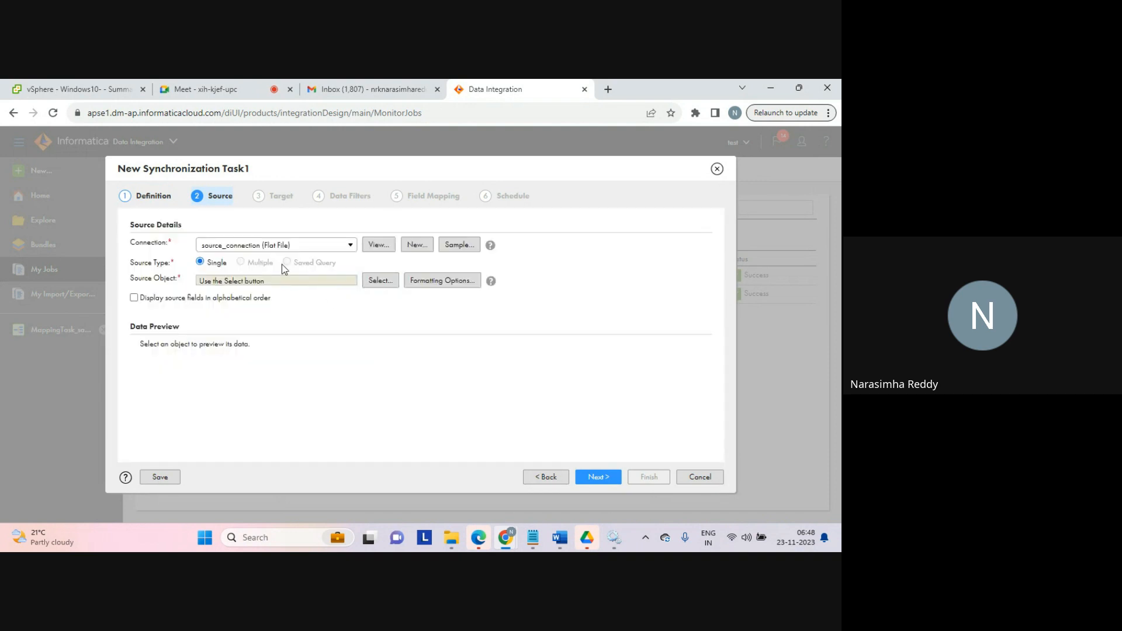
pyautogui.click(380, 283)
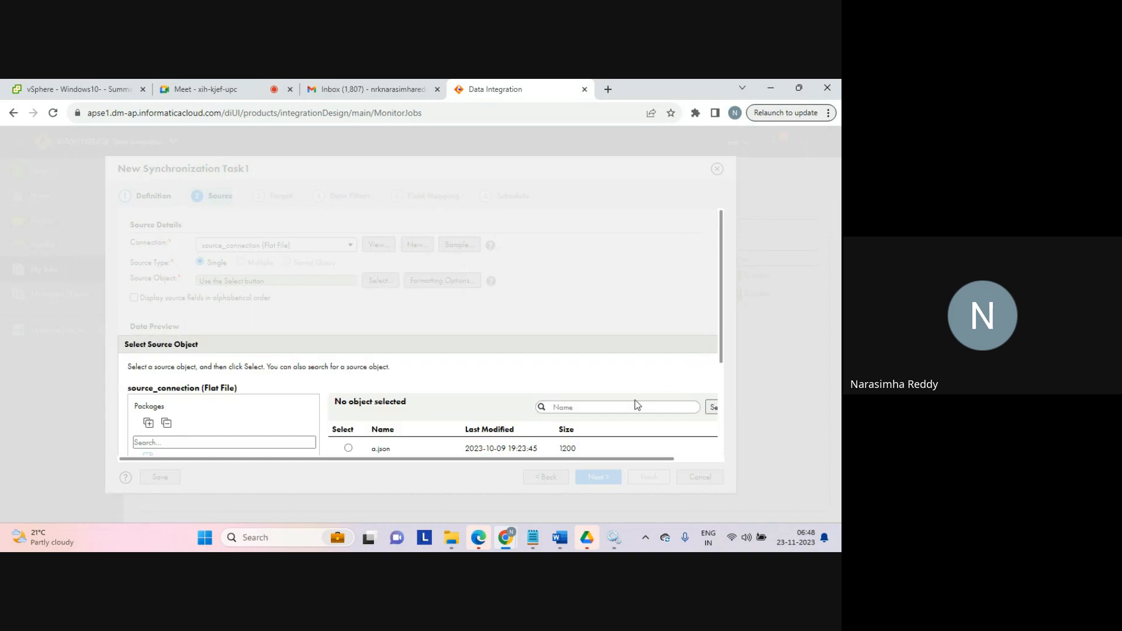
pyautogui.moveTo(722, 343); pyautogui.dragTo(722, 396)
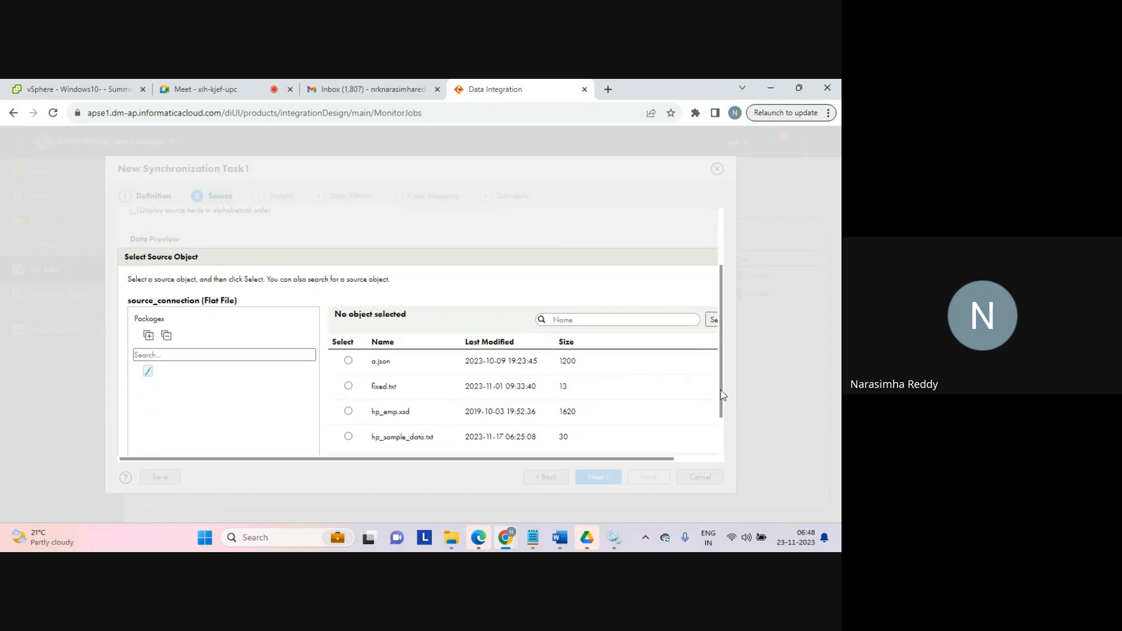
pyautogui.click(572, 316)
pyautogui.write('seq')
pyautogui.click(711, 320)
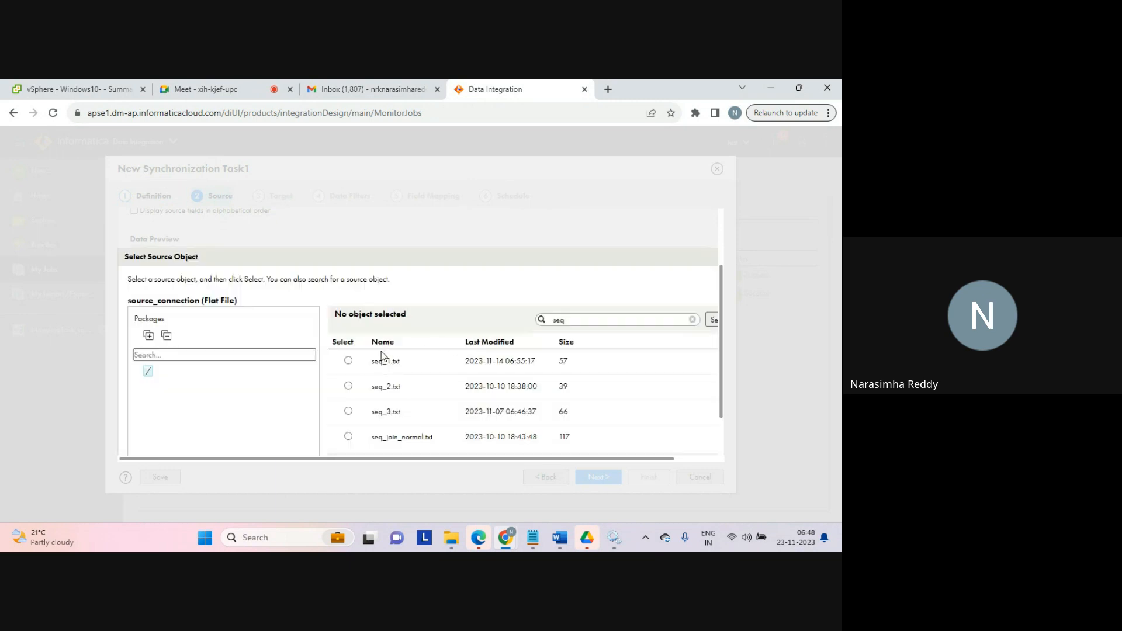
pyautogui.click(349, 361)
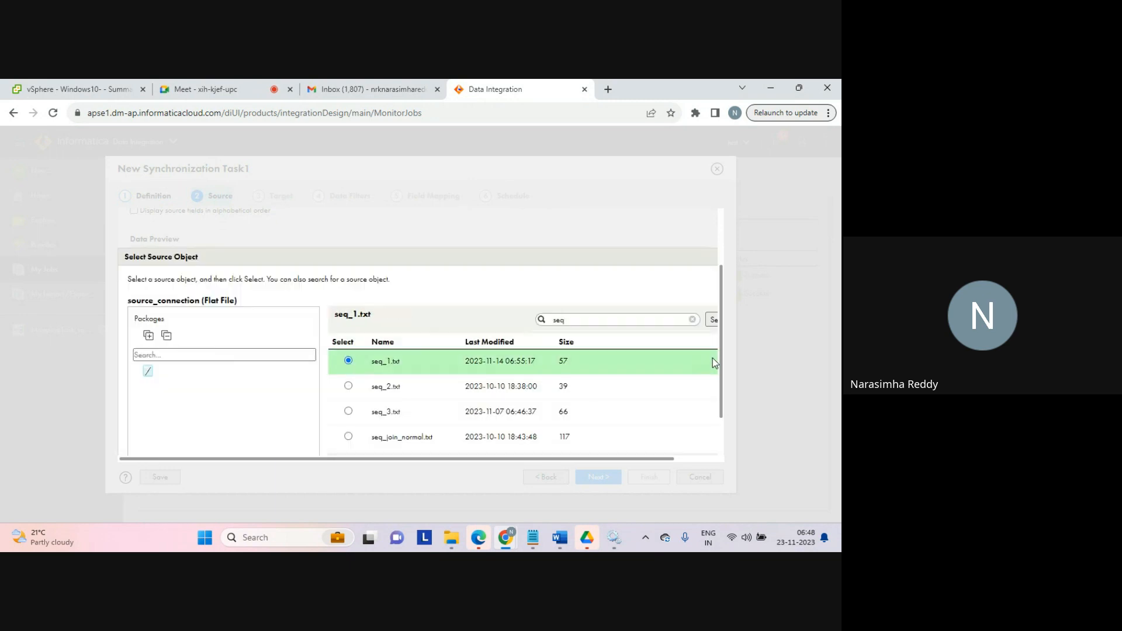
pyautogui.scroll(-2, 723, 387)
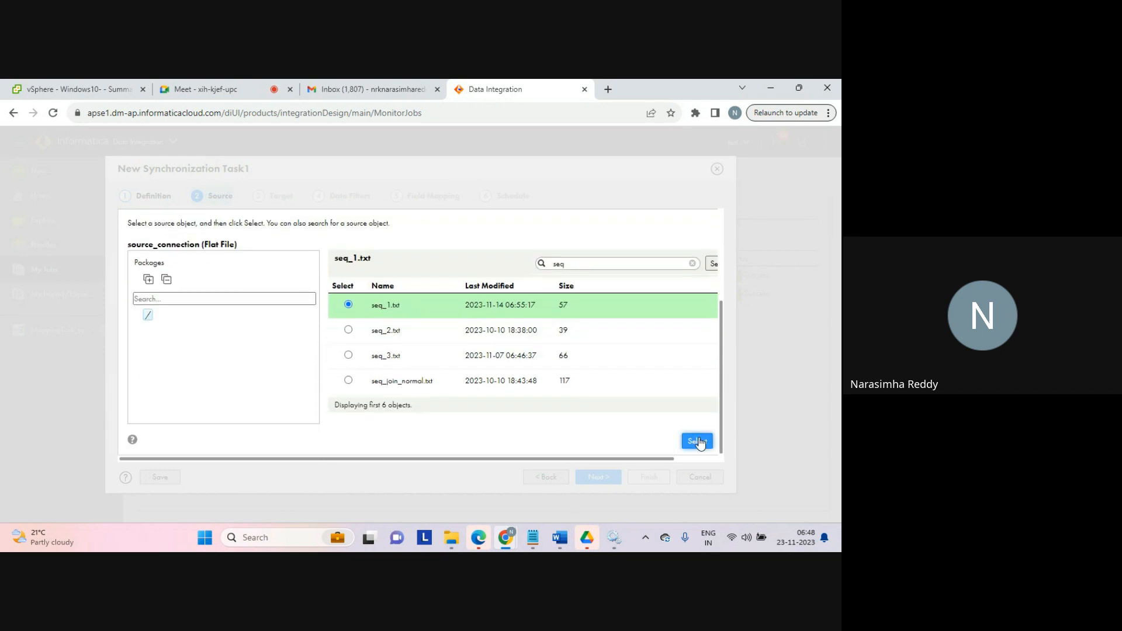
pyautogui.click(697, 441)
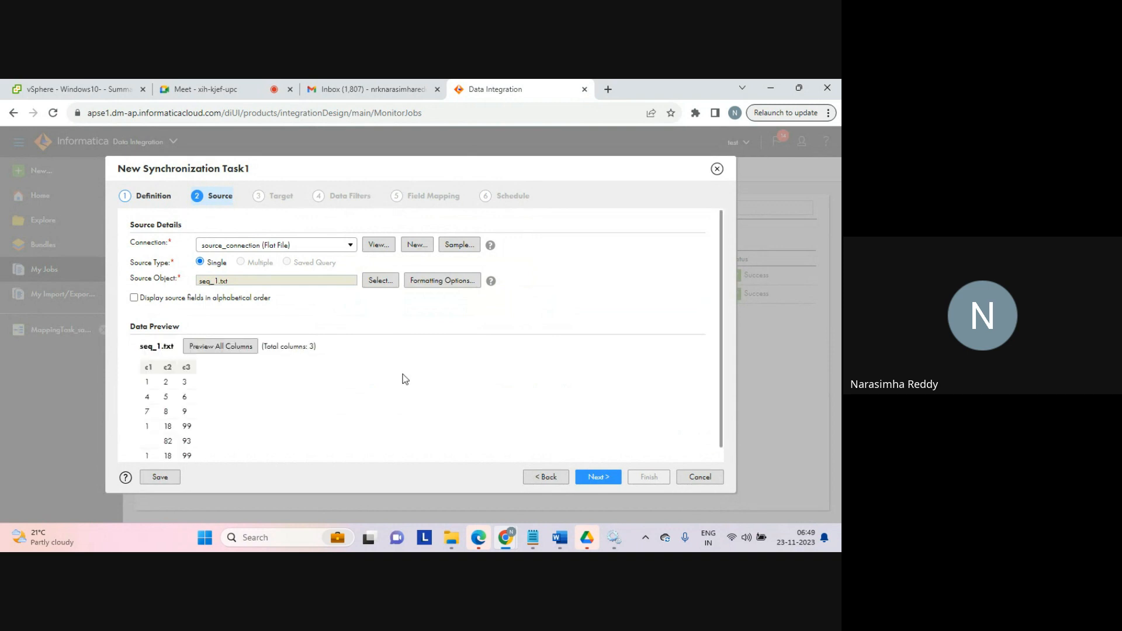
pyautogui.click(606, 476)
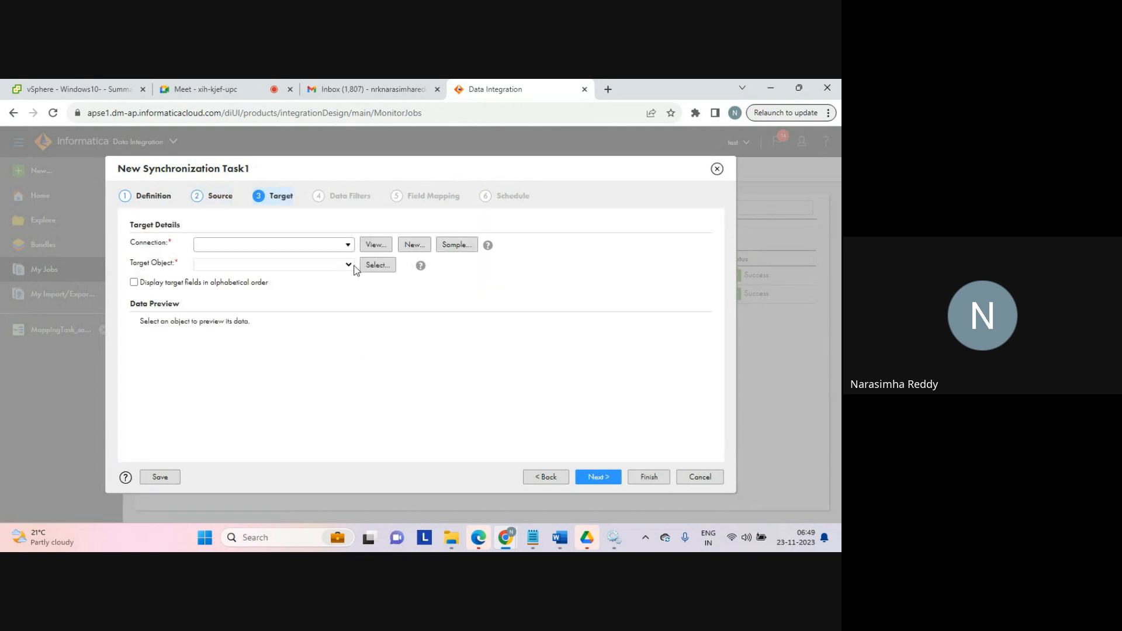
# Step: Set the target connection to target_file_connection with aggregator_tgt.txt as the target object, and continue to data filters
pyautogui.click(348, 246)
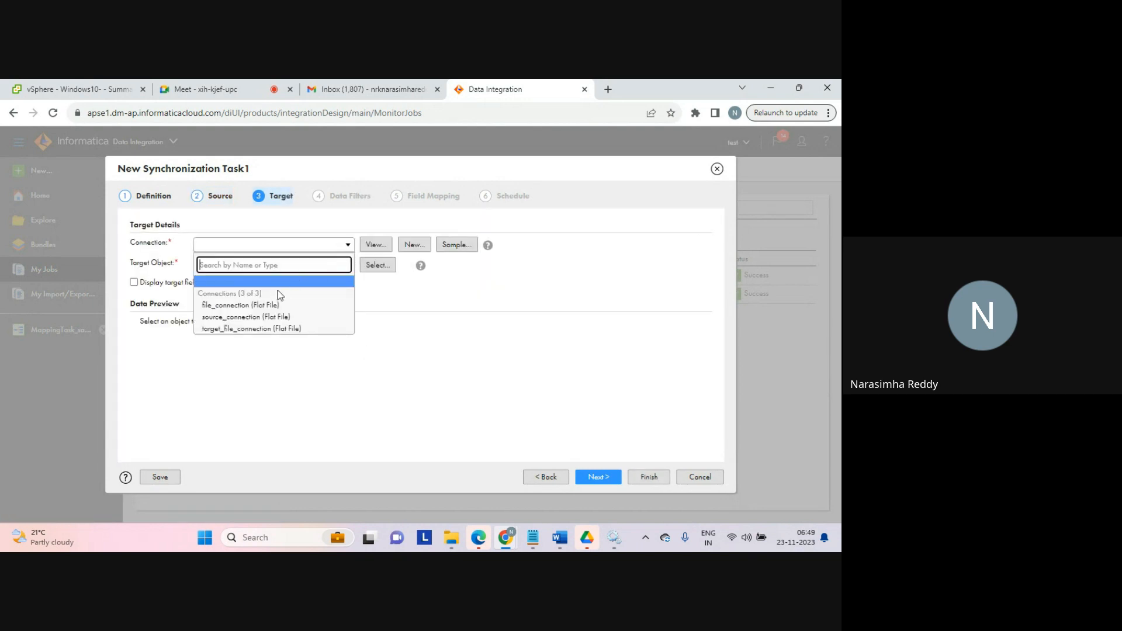
pyautogui.click(253, 328)
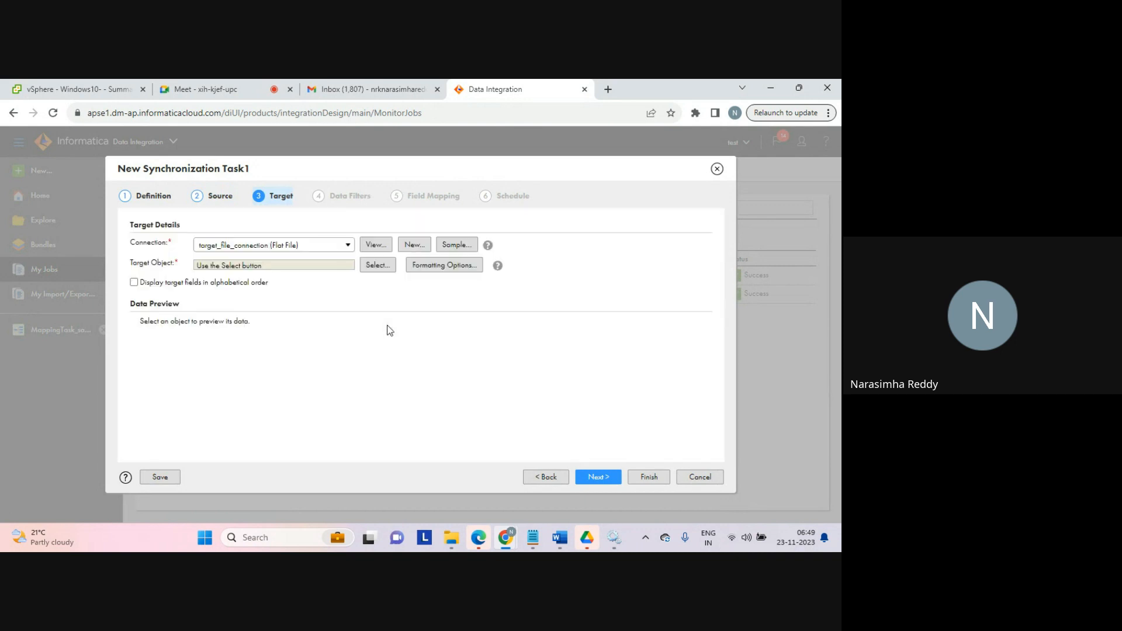
pyautogui.click(374, 265)
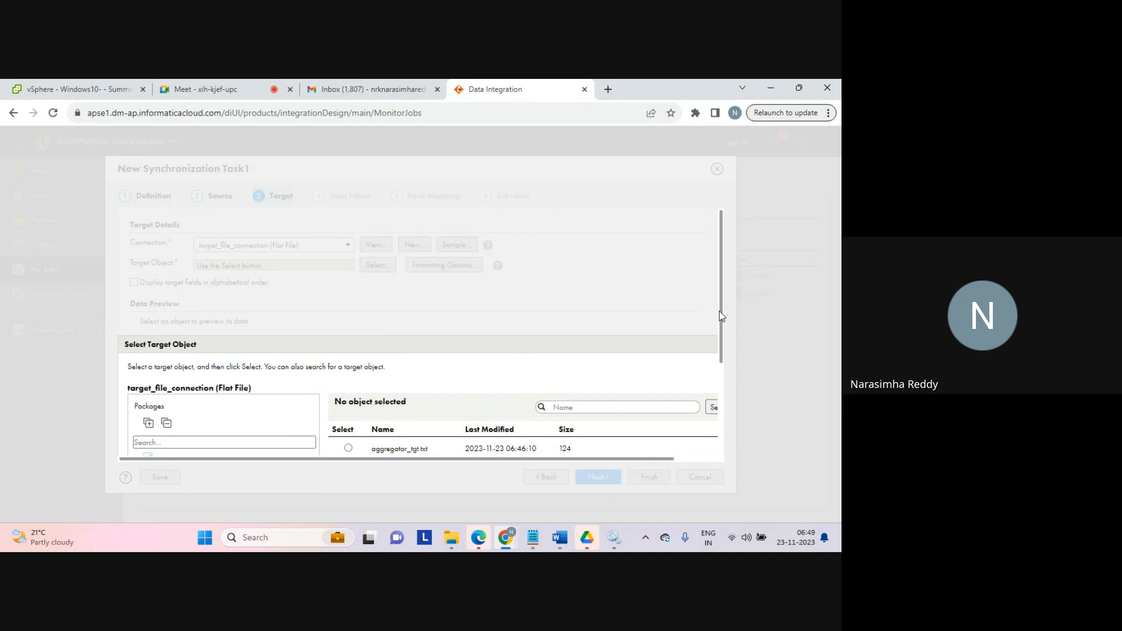
pyautogui.moveTo(720, 316); pyautogui.dragTo(721, 377)
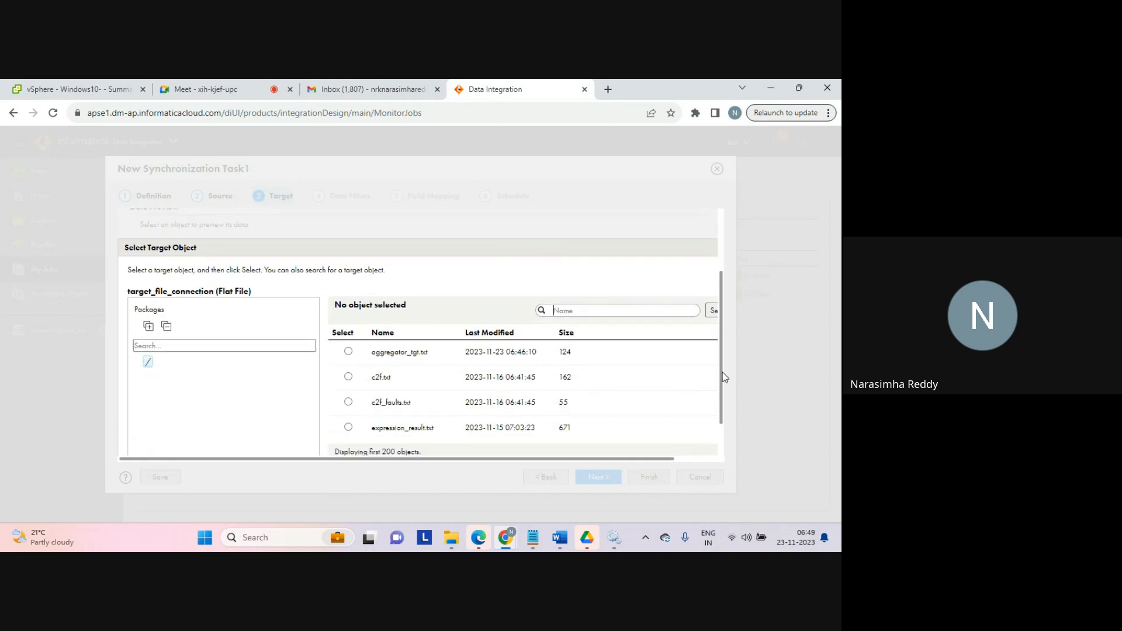
pyautogui.click(348, 352)
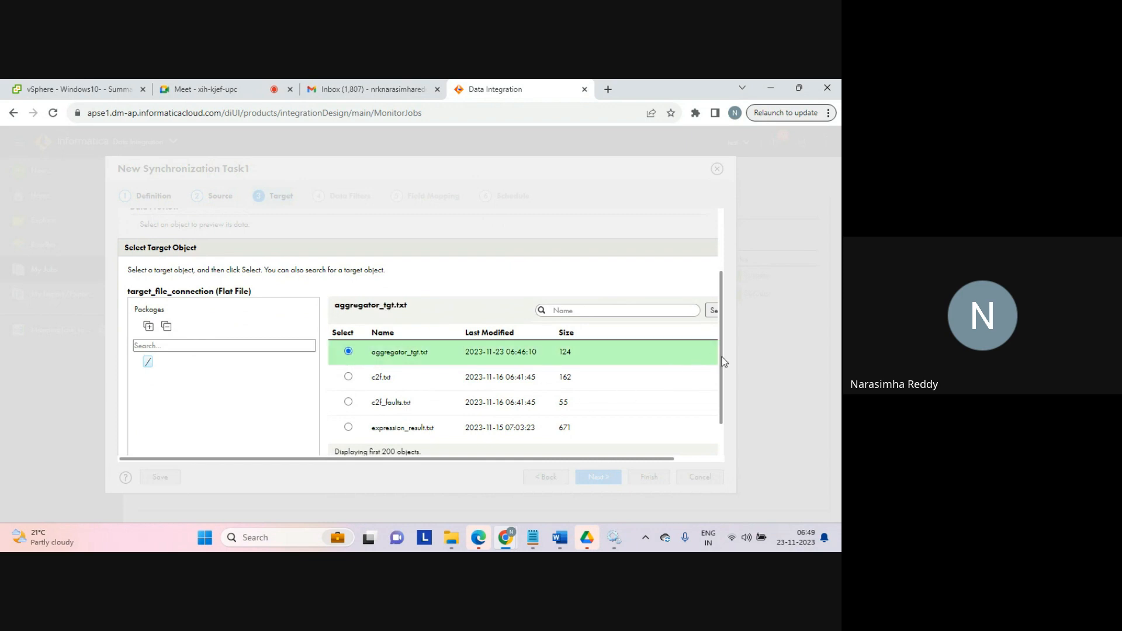
pyautogui.moveTo(723, 361); pyautogui.dragTo(722, 407)
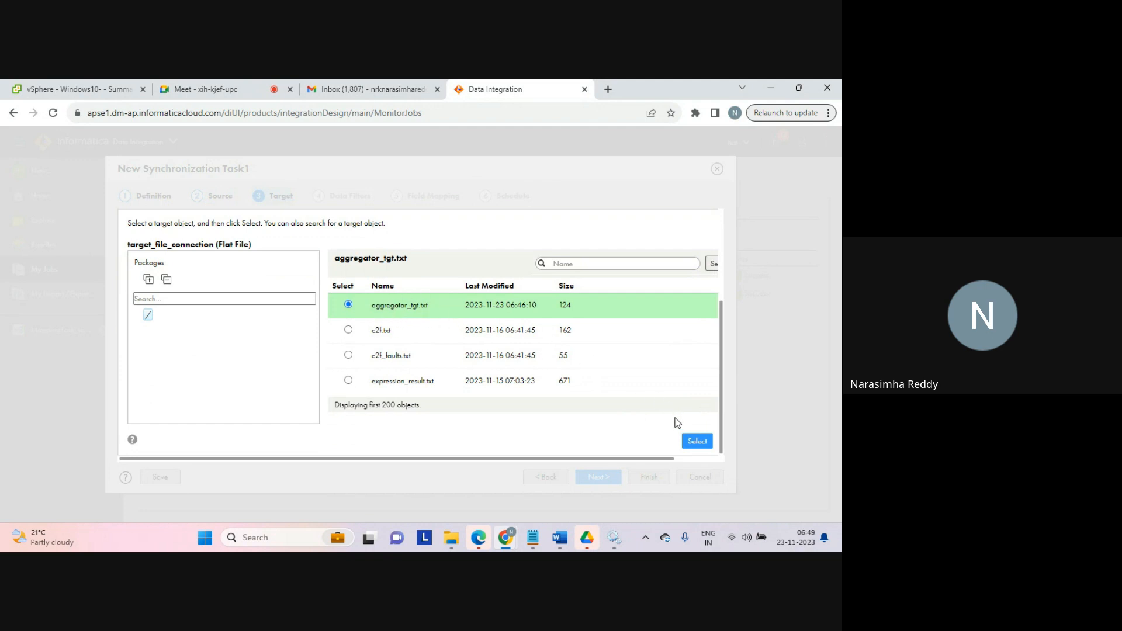
pyautogui.click(693, 440)
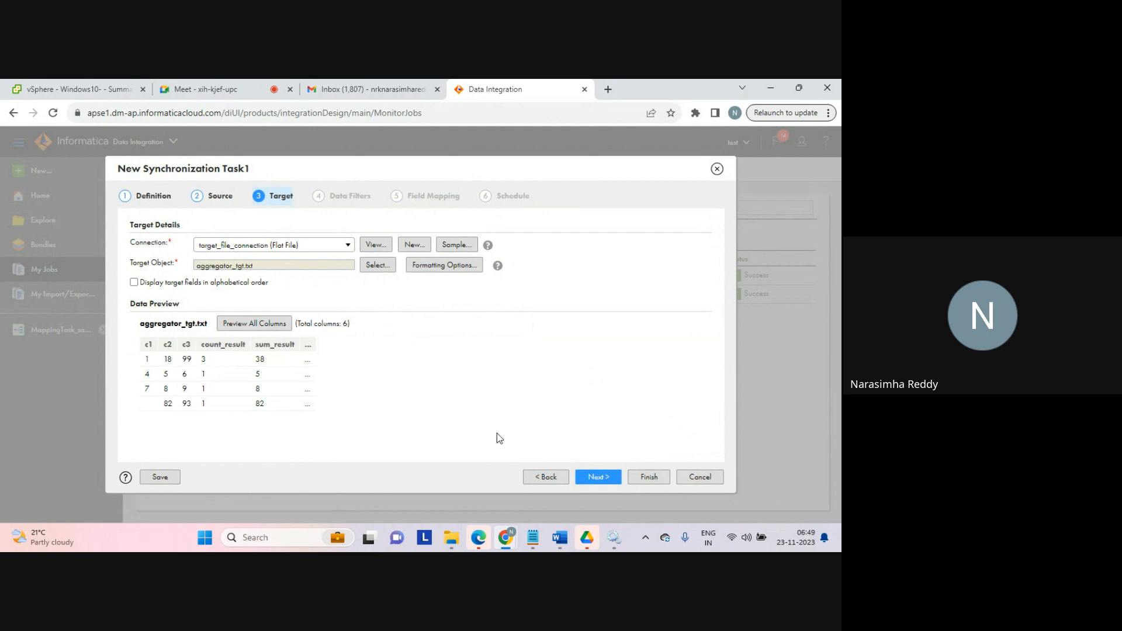
pyautogui.click(599, 474)
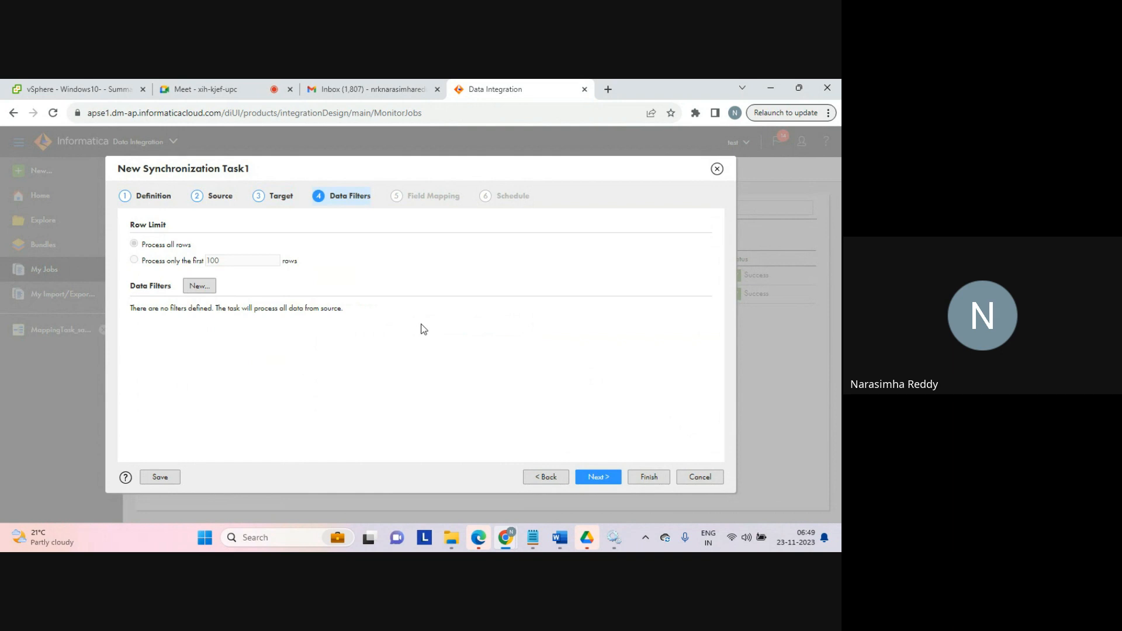
# Step: Add a new data filter on the seq_1.txt object with the expression c1>1
pyautogui.click(200, 287)
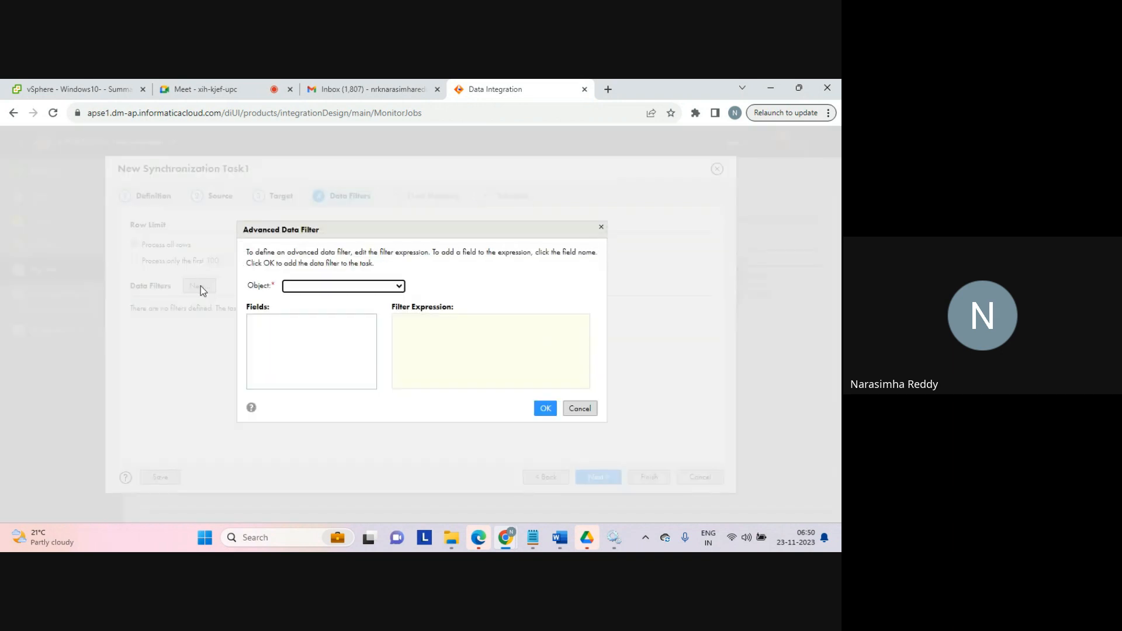
pyautogui.click(391, 287)
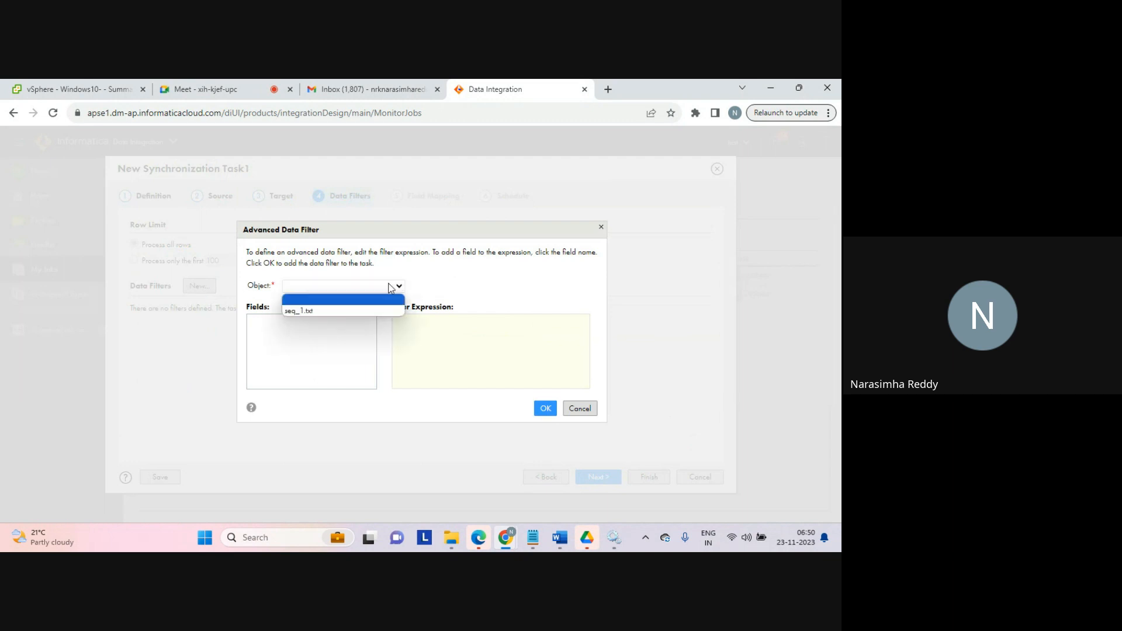
pyautogui.click(302, 310)
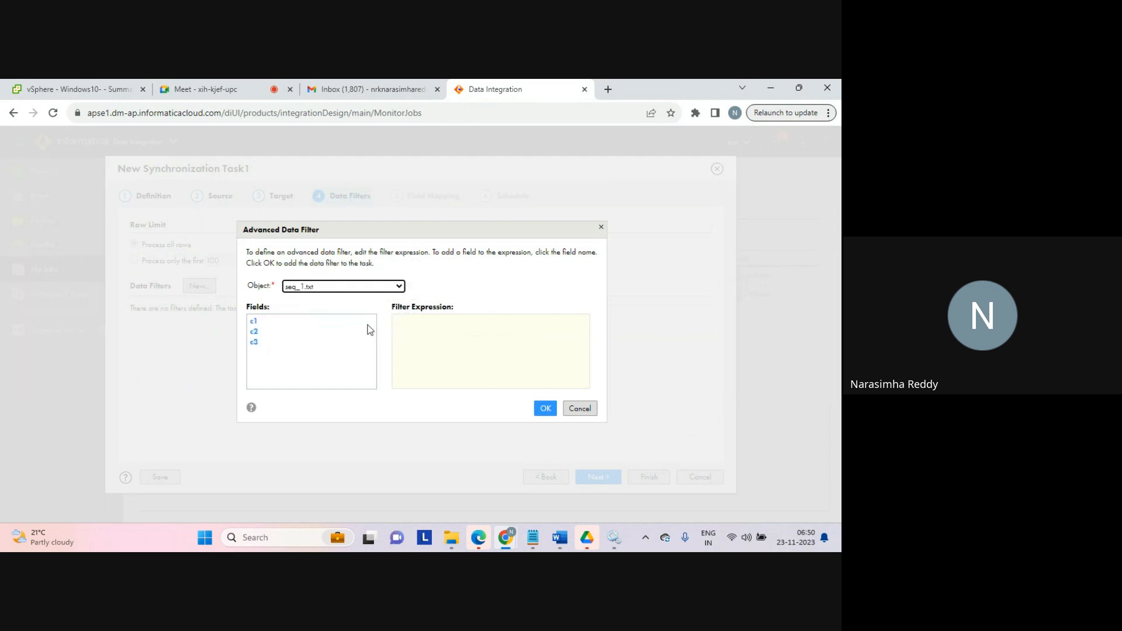
pyautogui.click(254, 322)
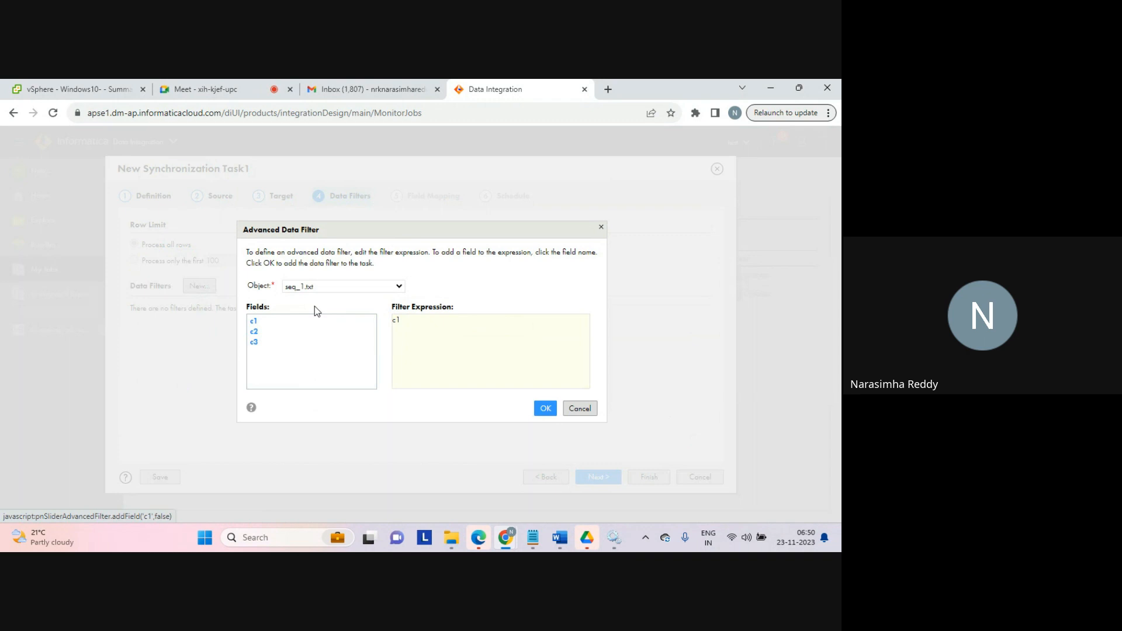
pyautogui.click(412, 316)
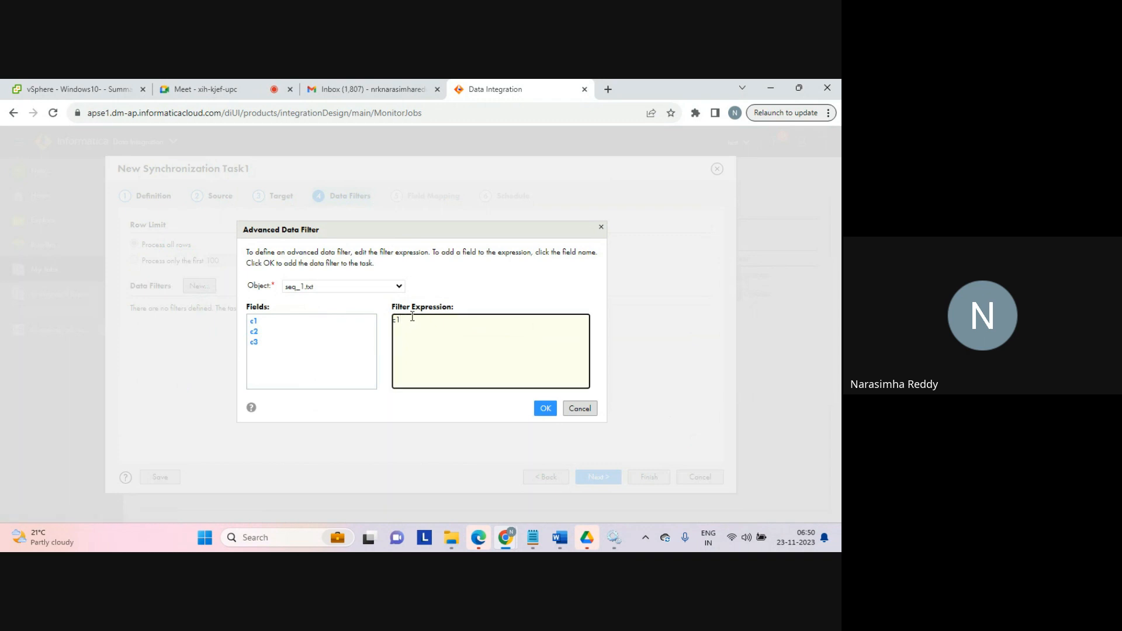
pyautogui.write('>1')
pyautogui.click(544, 409)
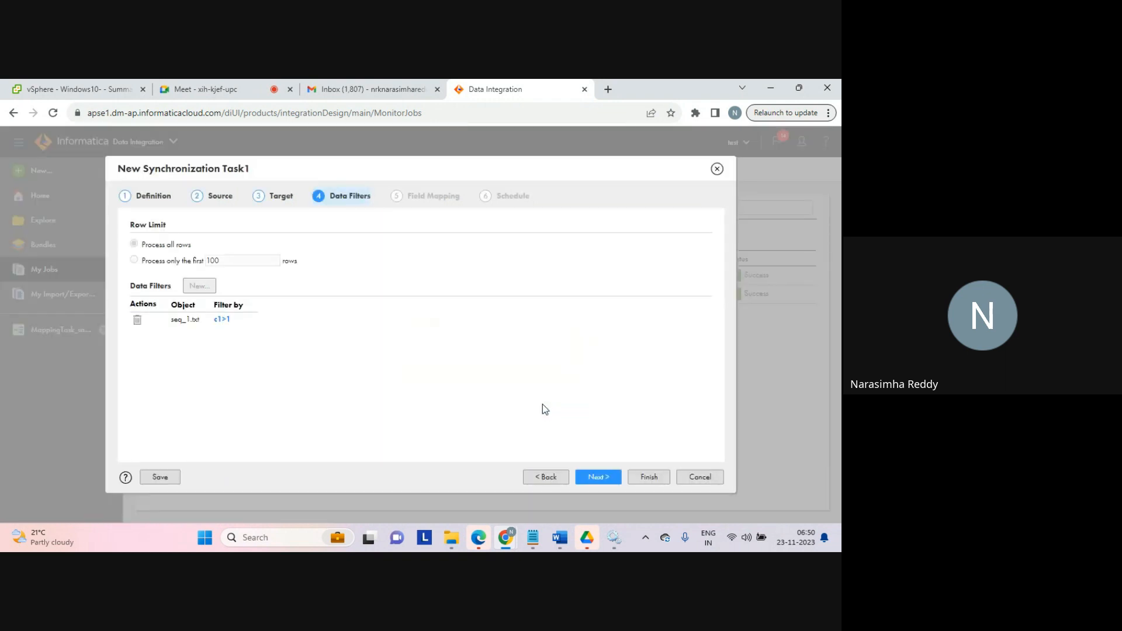
# Step: Continue to field mapping, clear the automatic mapping and map source fields c1, c2 and c3 to the matching target fields
pyautogui.click(594, 476)
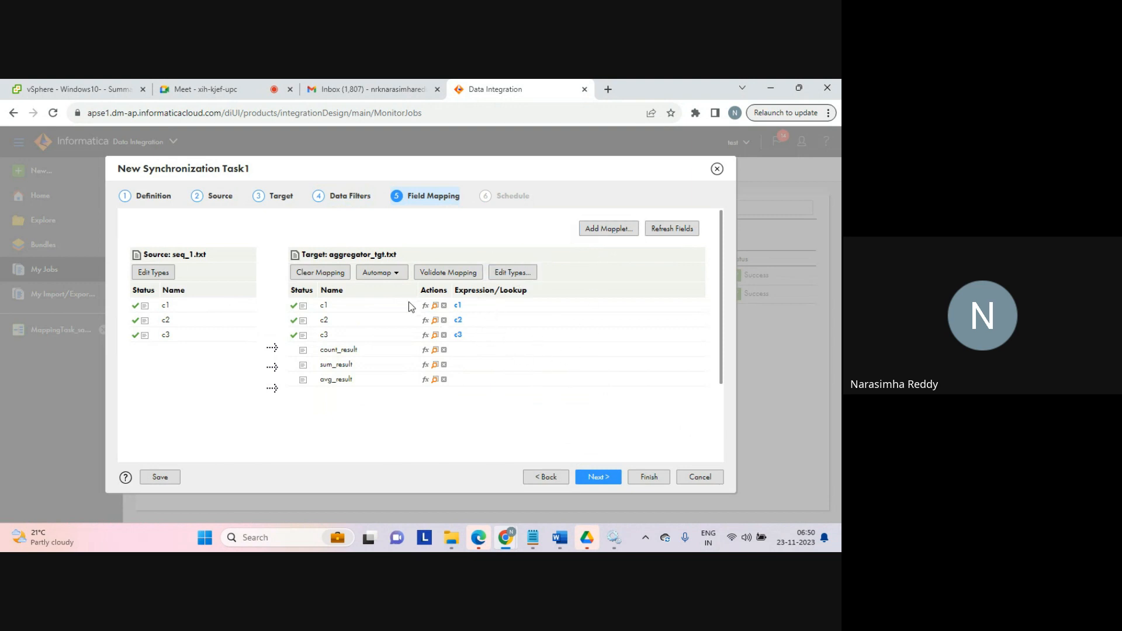
pyautogui.click(342, 275)
pyautogui.moveTo(231, 306); pyautogui.dragTo(322, 320)
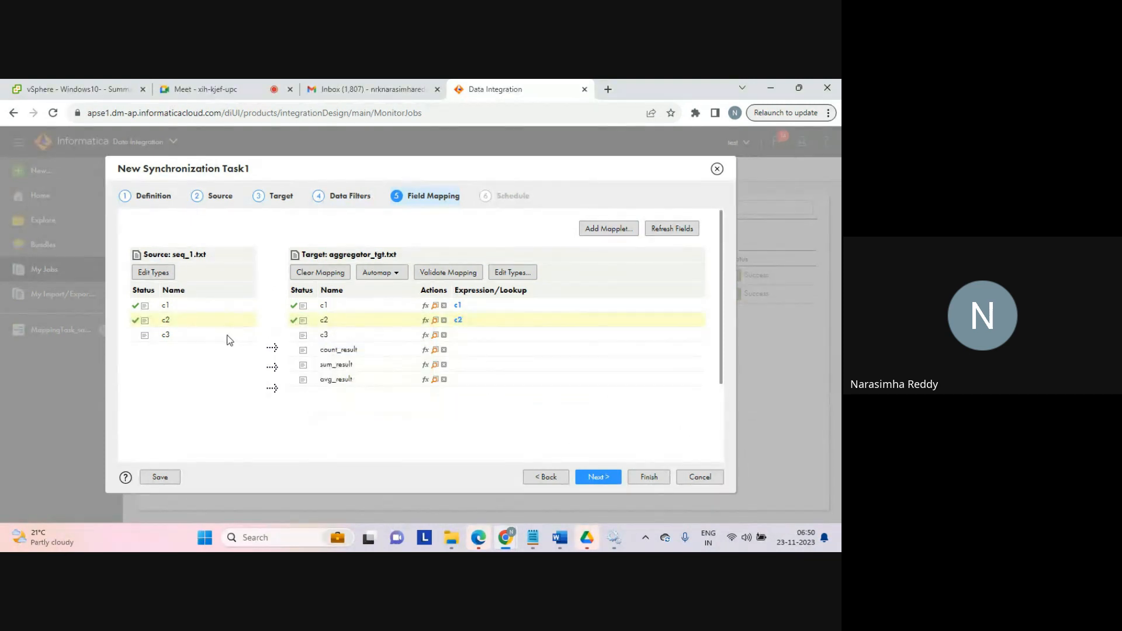
pyautogui.moveTo(229, 336); pyautogui.dragTo(308, 334)
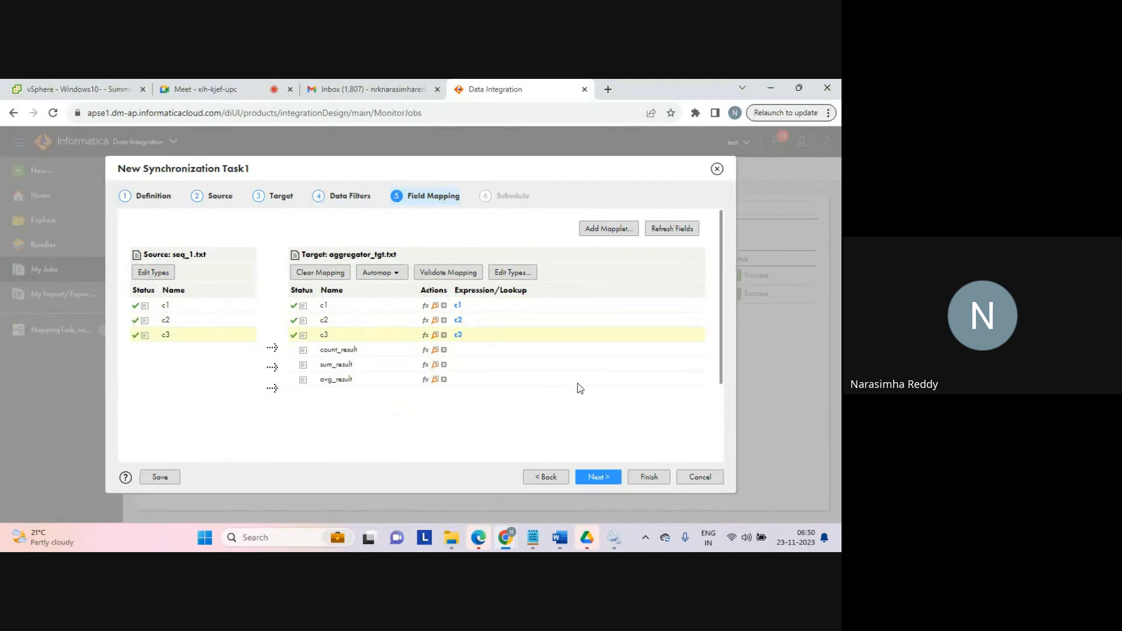
# Step: Continue to the schedule page, review its settings and finish the synchronization task
pyautogui.click(596, 478)
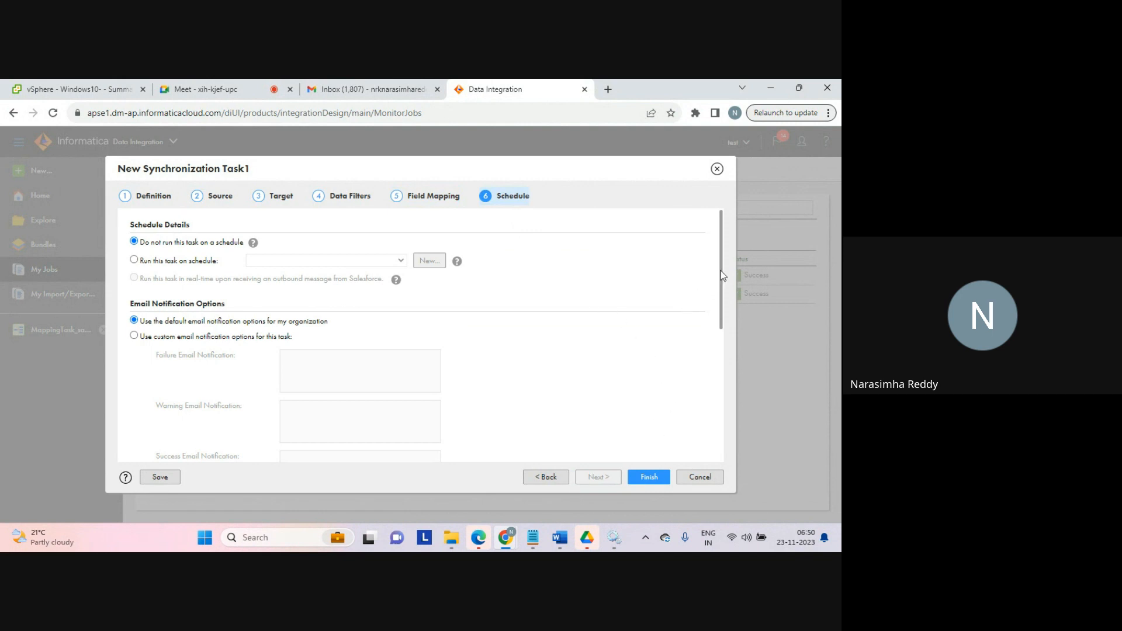
pyautogui.moveTo(722, 280); pyautogui.dragTo(736, 409)
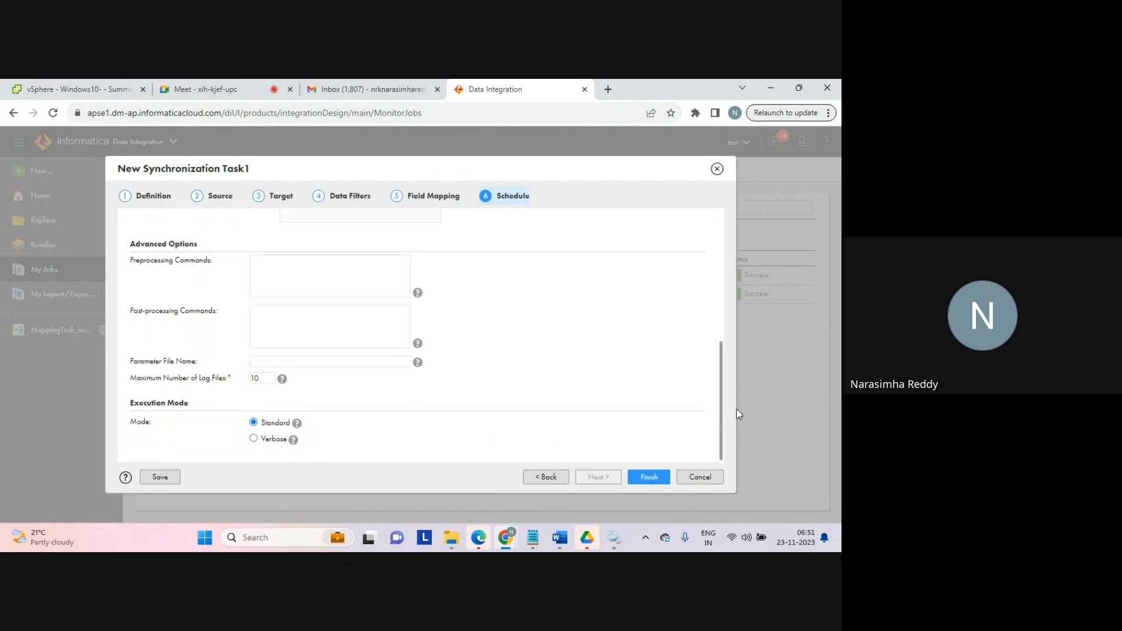
pyautogui.click(649, 477)
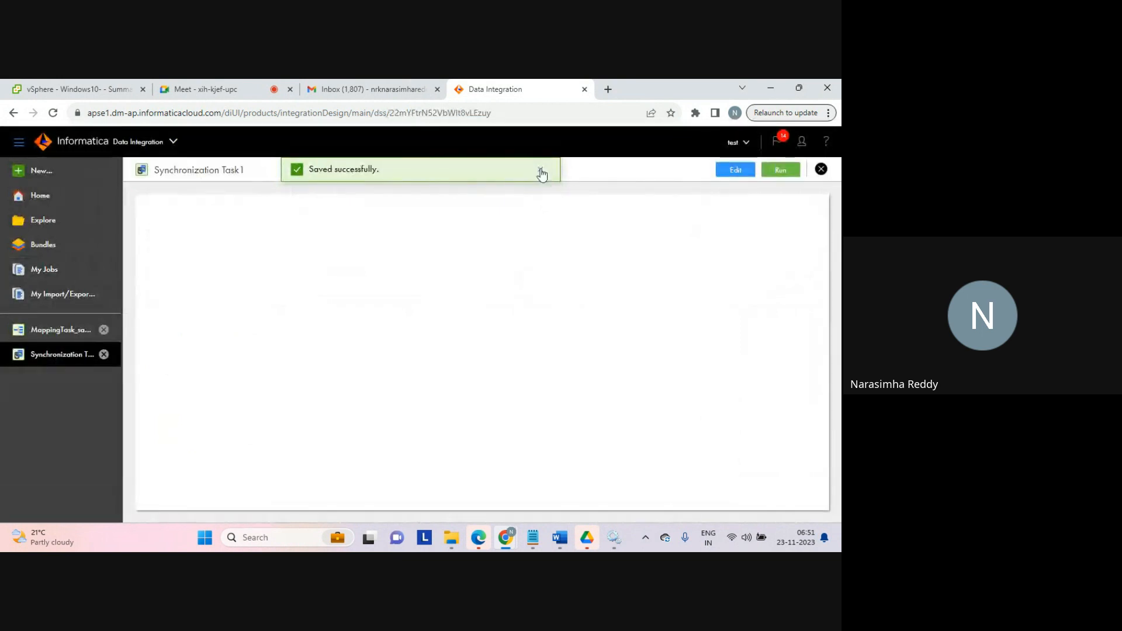
# Step: Run the synchronization task and open My Jobs to monitor its job
pyautogui.click(540, 170)
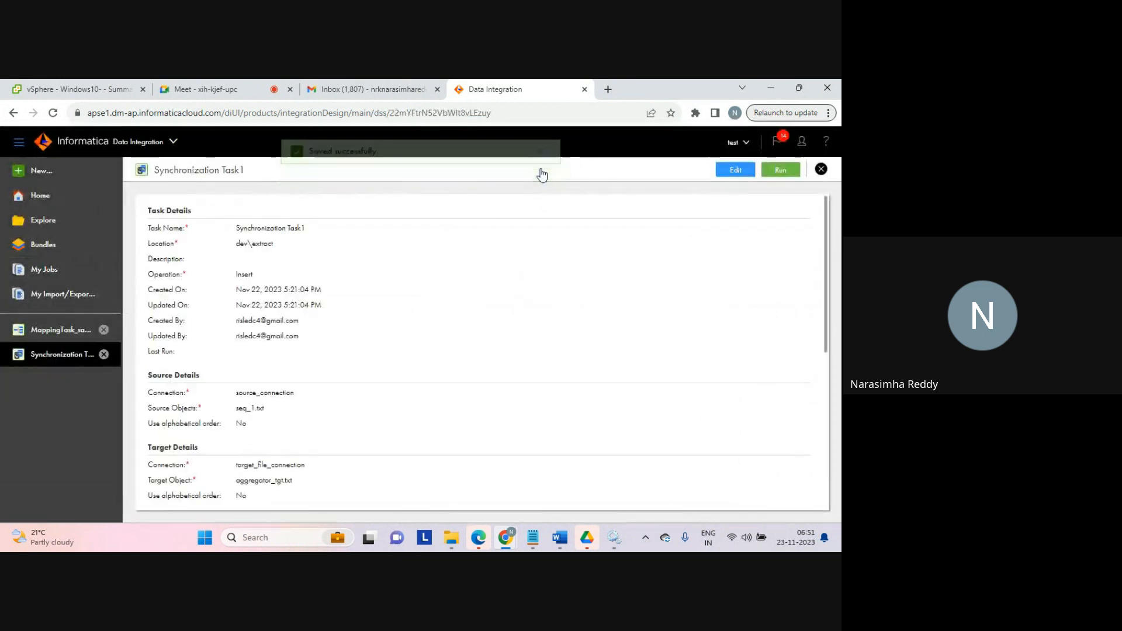
pyautogui.click(780, 170)
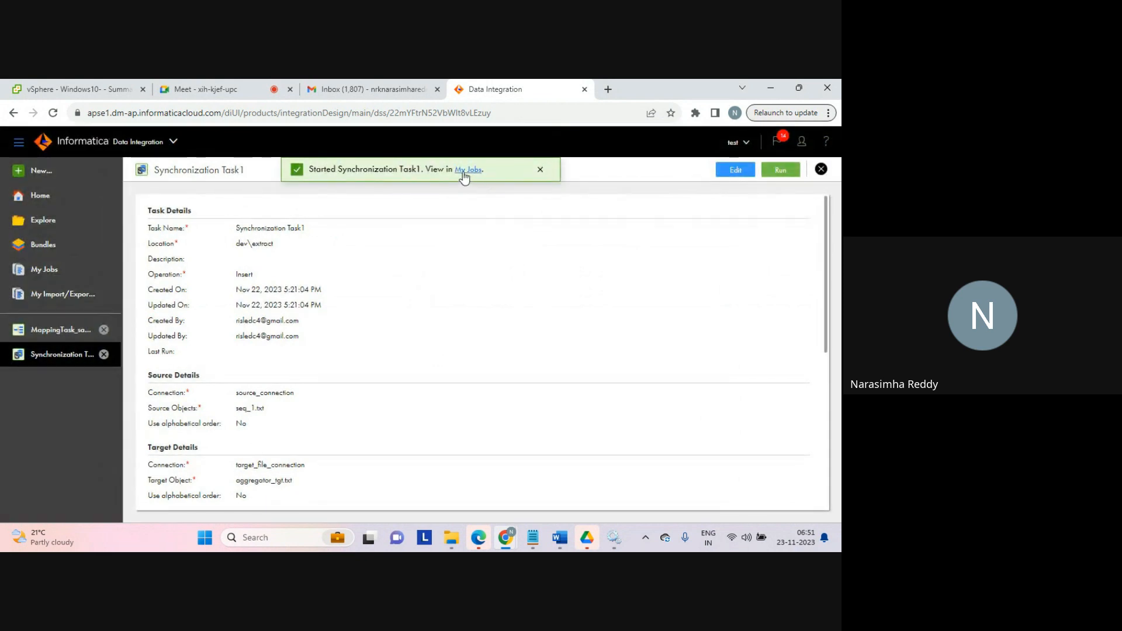
pyautogui.click(466, 171)
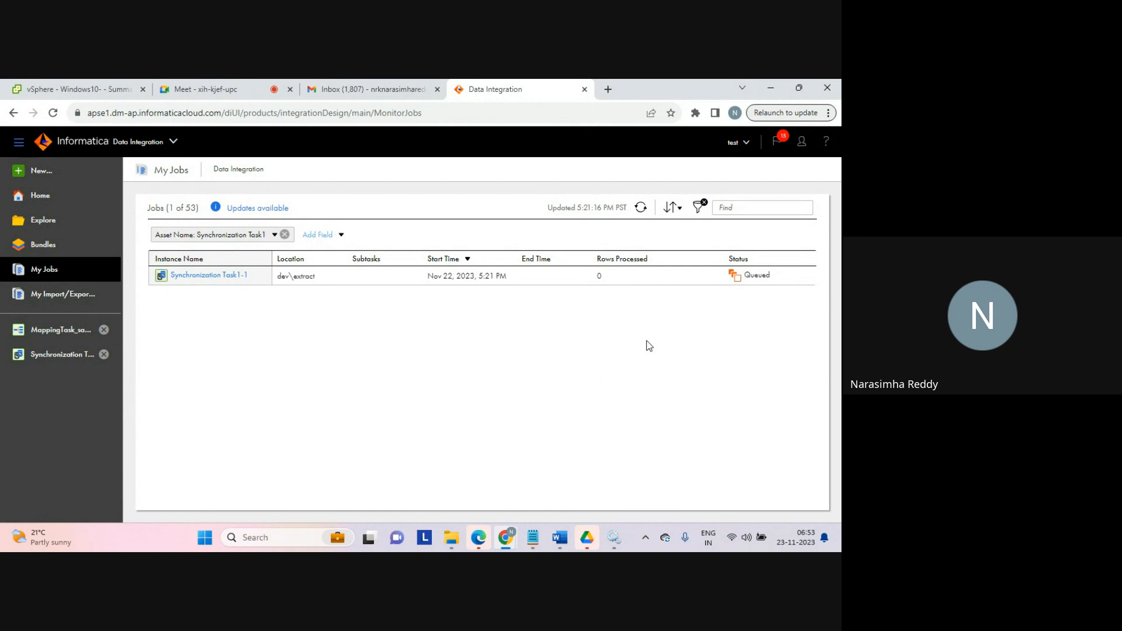
# Step: Refresh the job list and view the failed job's error details
pyautogui.click(645, 210)
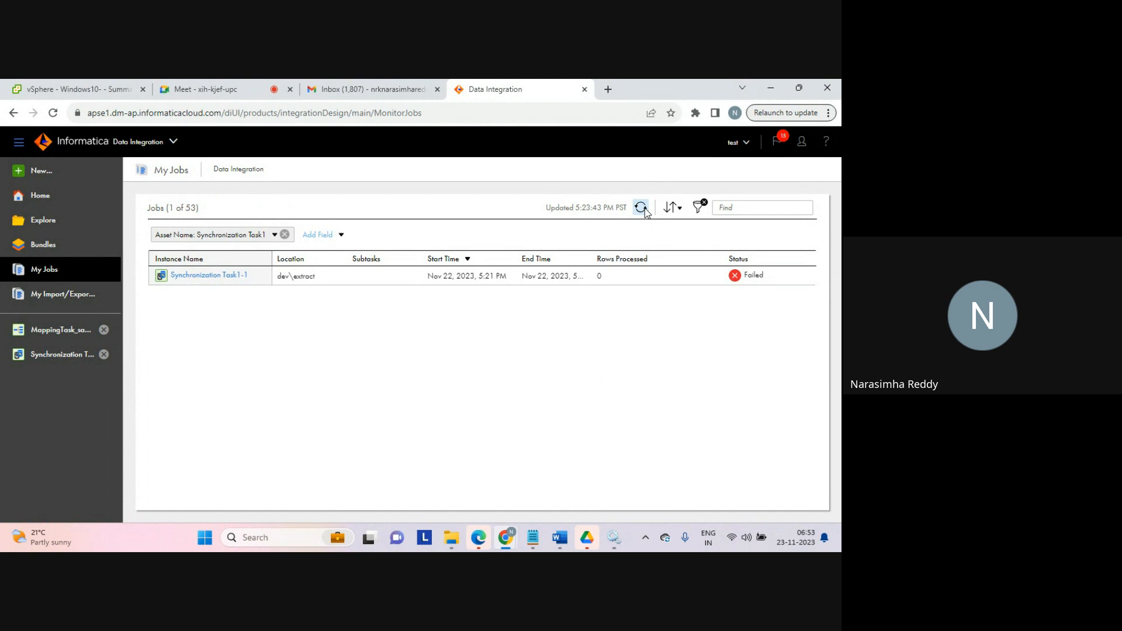
pyautogui.moveTo(750, 277)
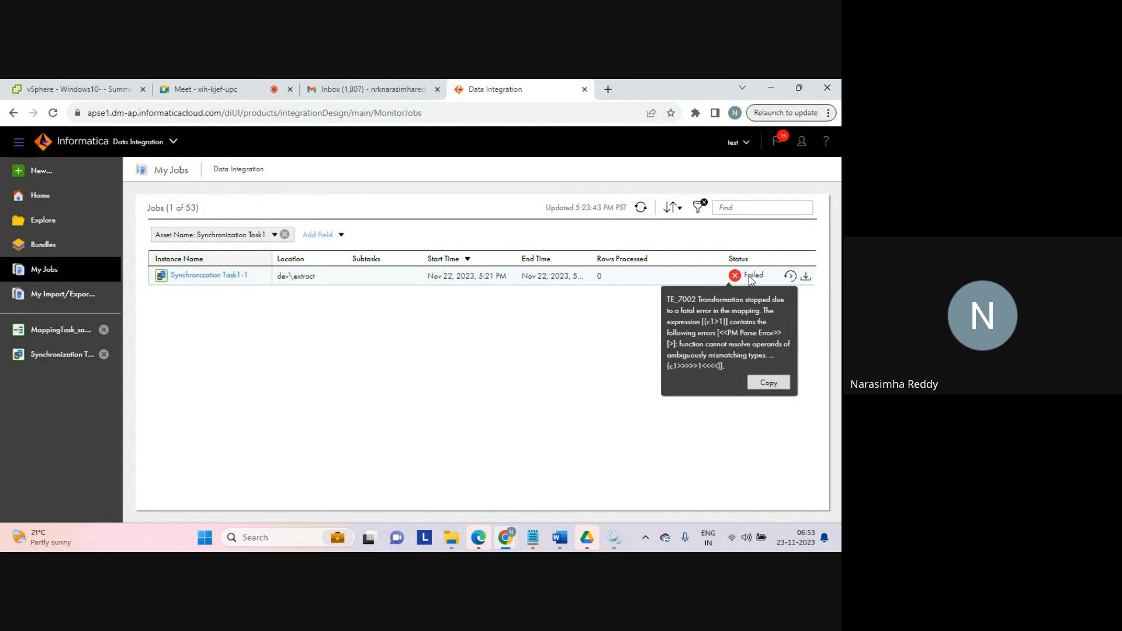
pyautogui.click(56, 334)
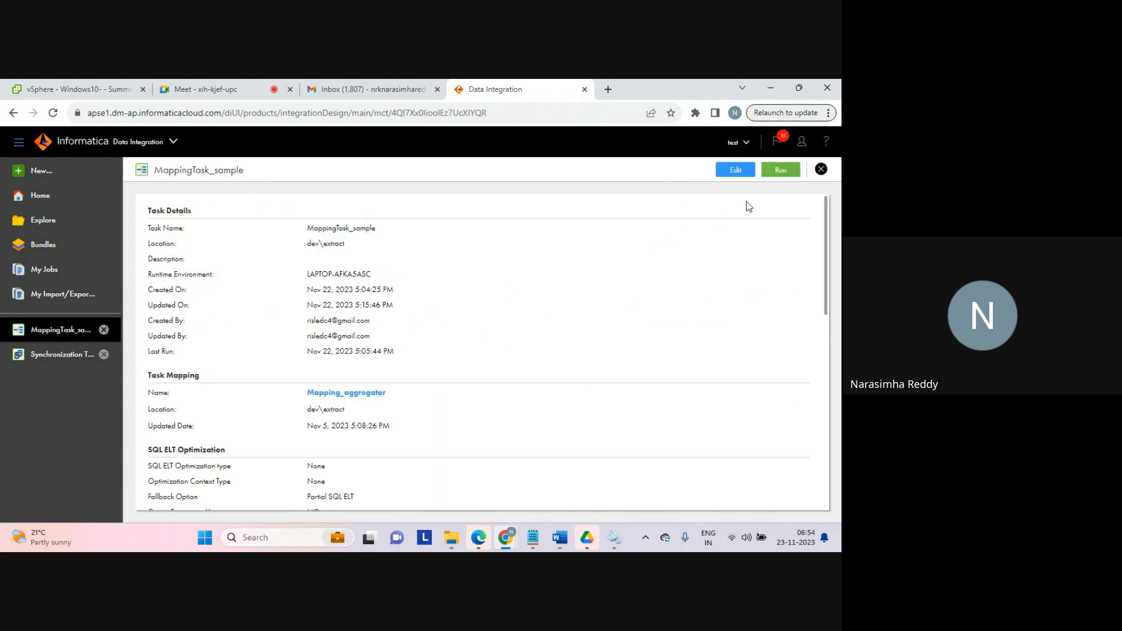
pyautogui.click(738, 171)
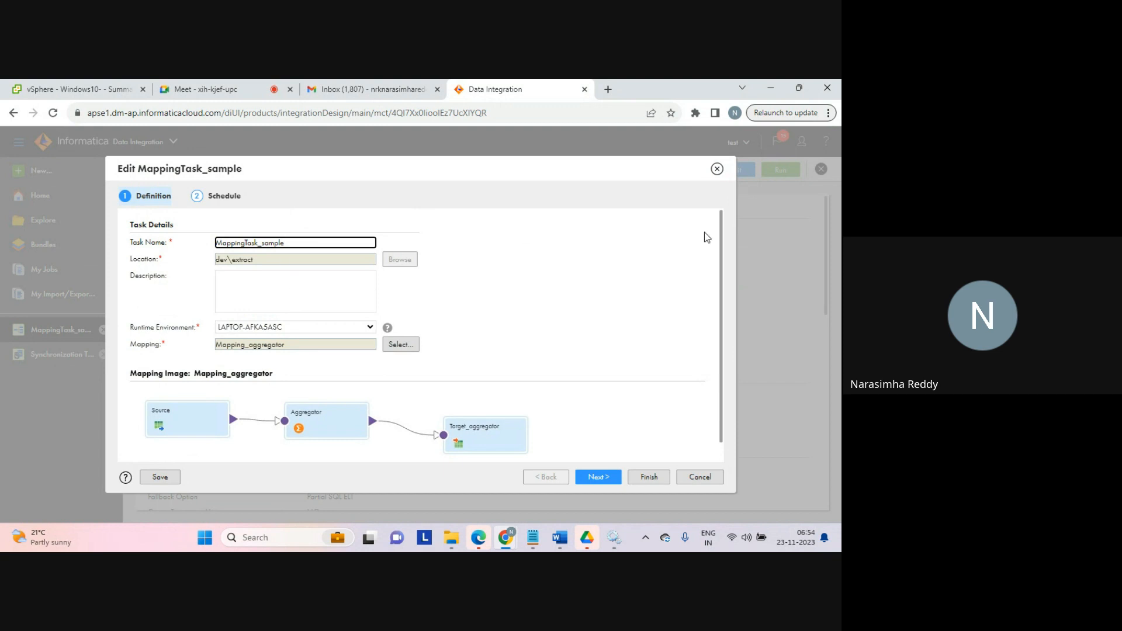
pyautogui.click(716, 169)
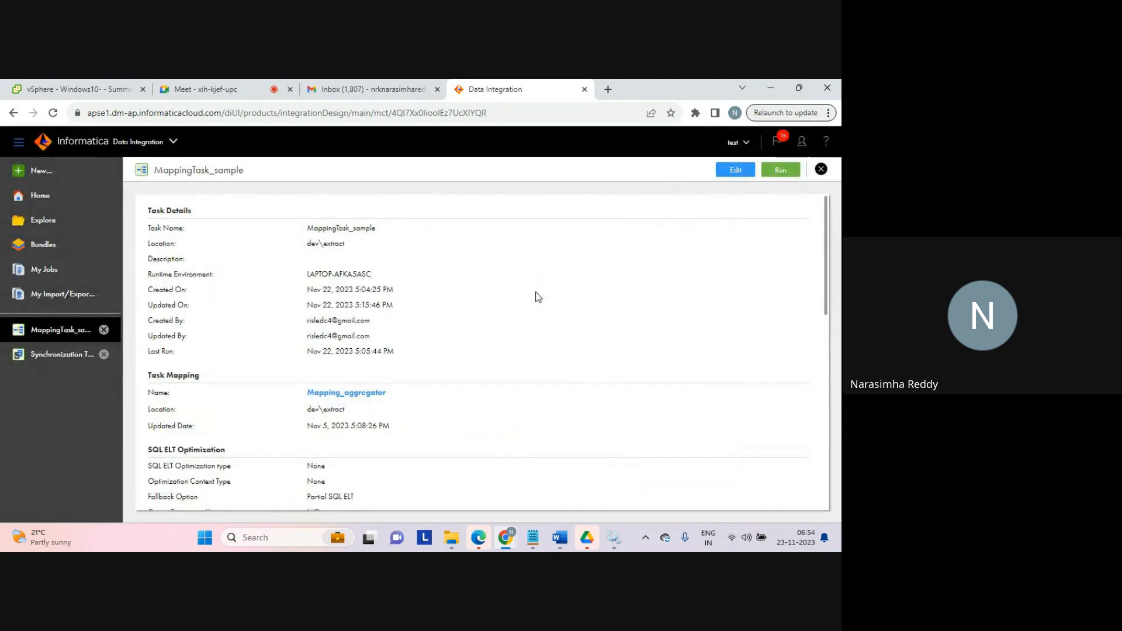
# Step: Edit the synchronization task's data filter expression to c1>'1' and finish saving the task
pyautogui.click(65, 357)
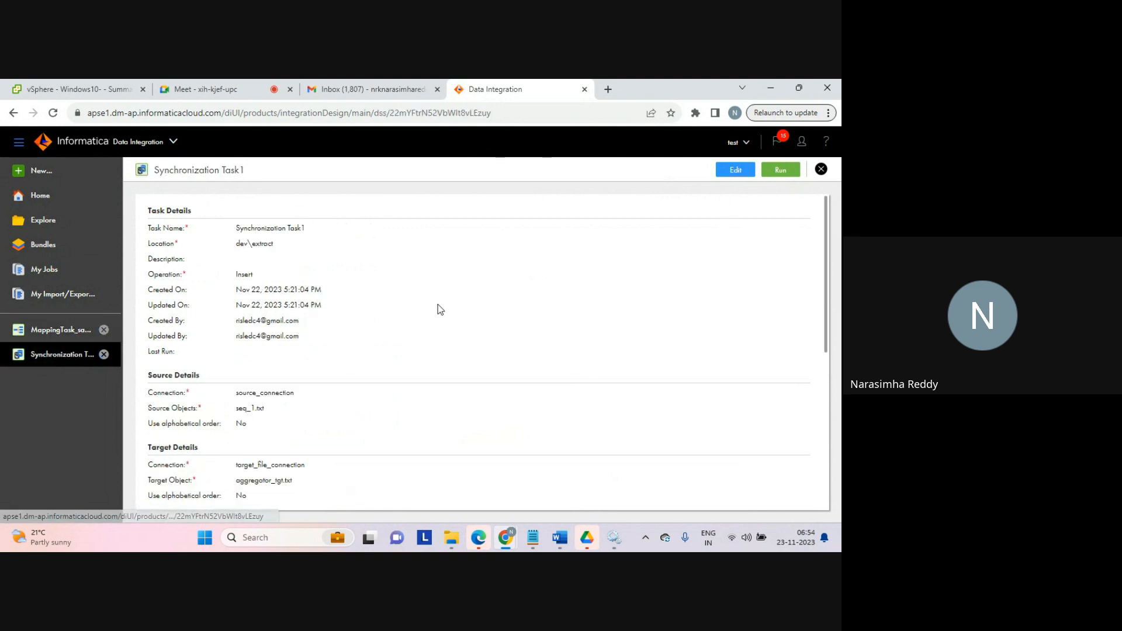
pyautogui.click(735, 171)
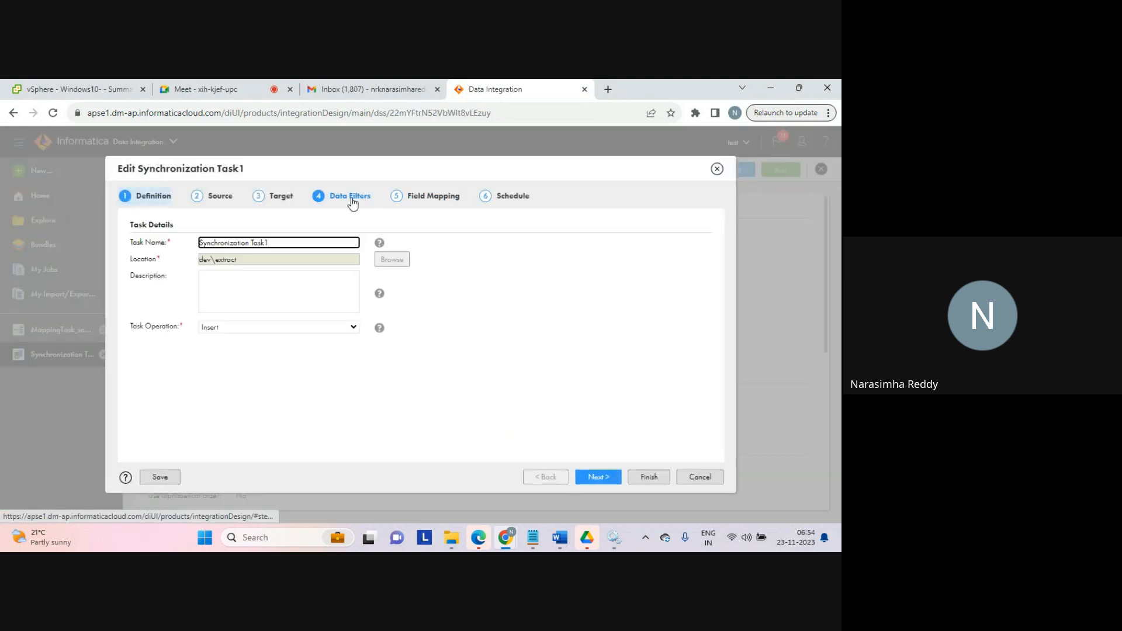
pyautogui.click(350, 197)
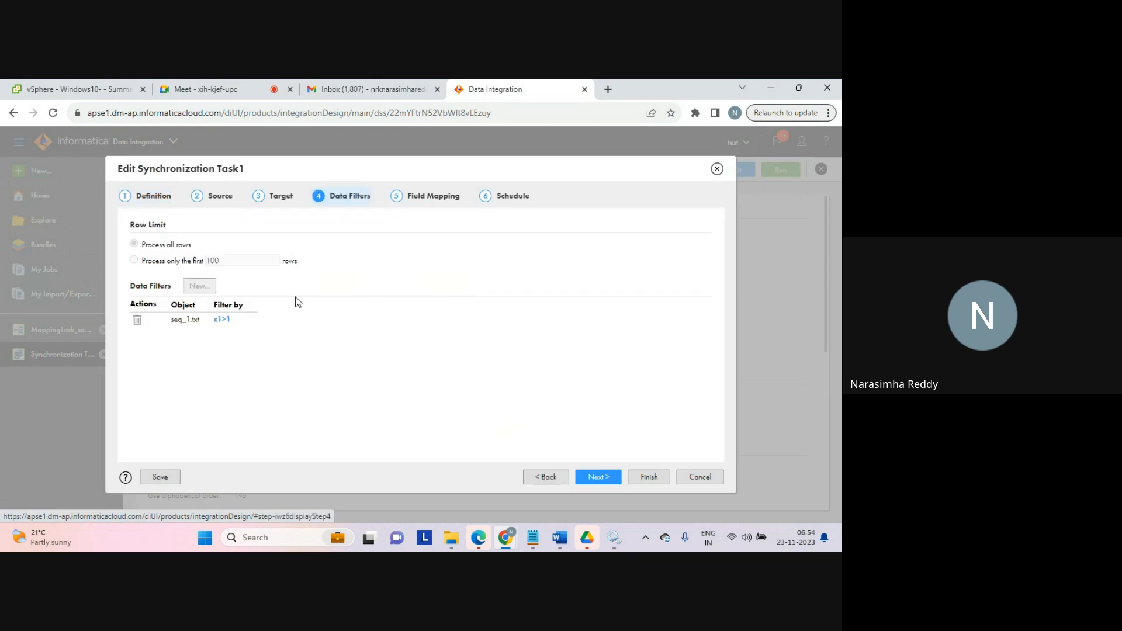
pyautogui.click(221, 319)
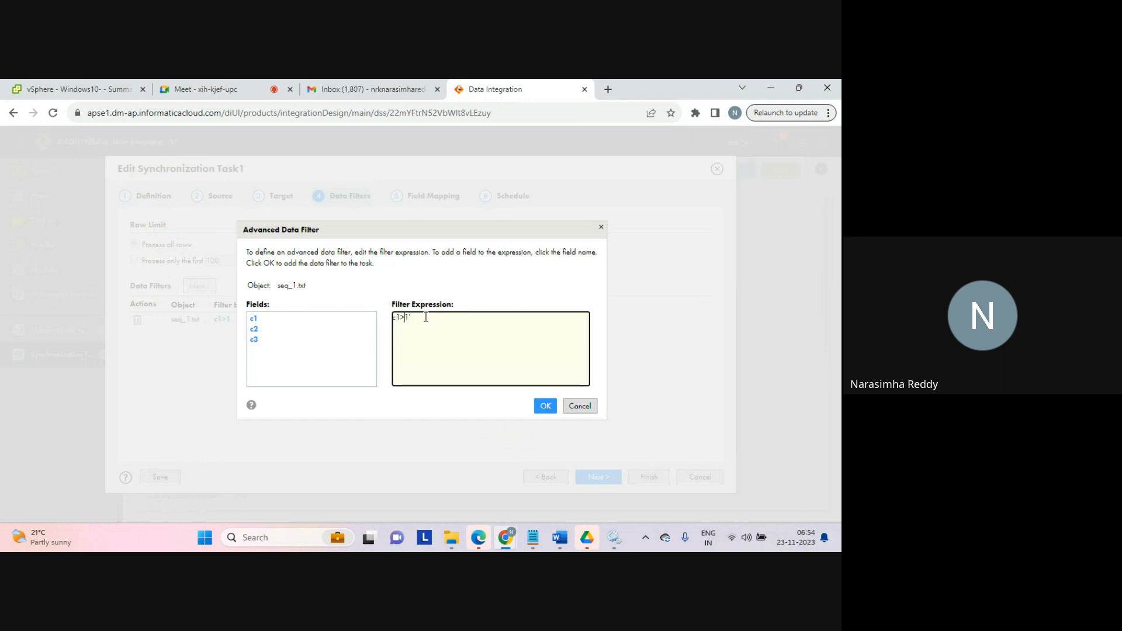
pyautogui.click(545, 404)
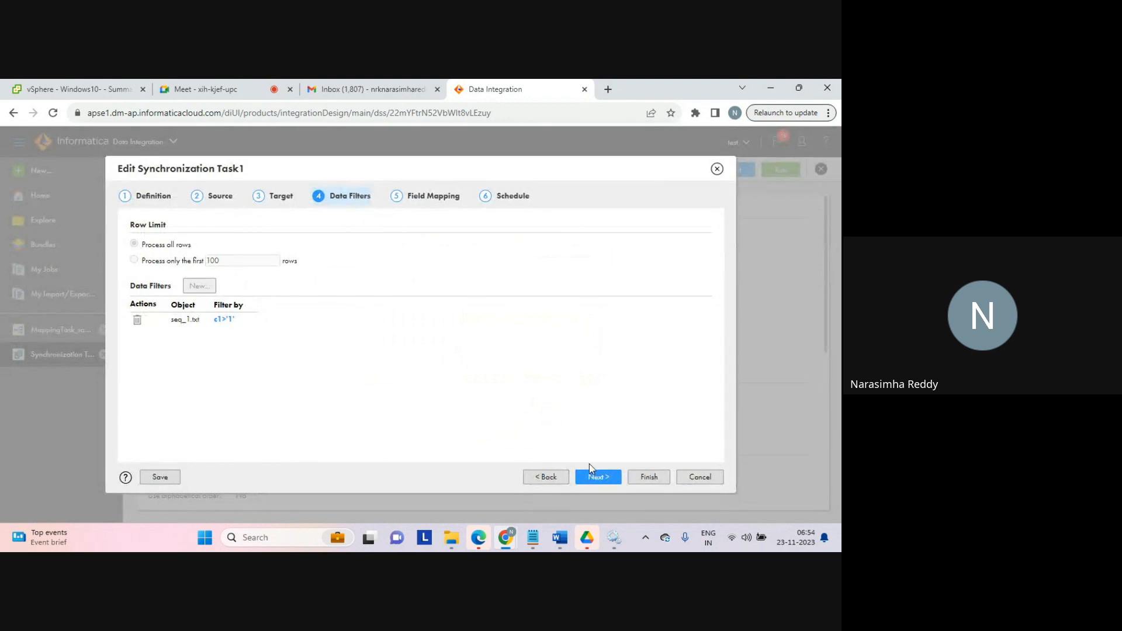
pyautogui.click(650, 478)
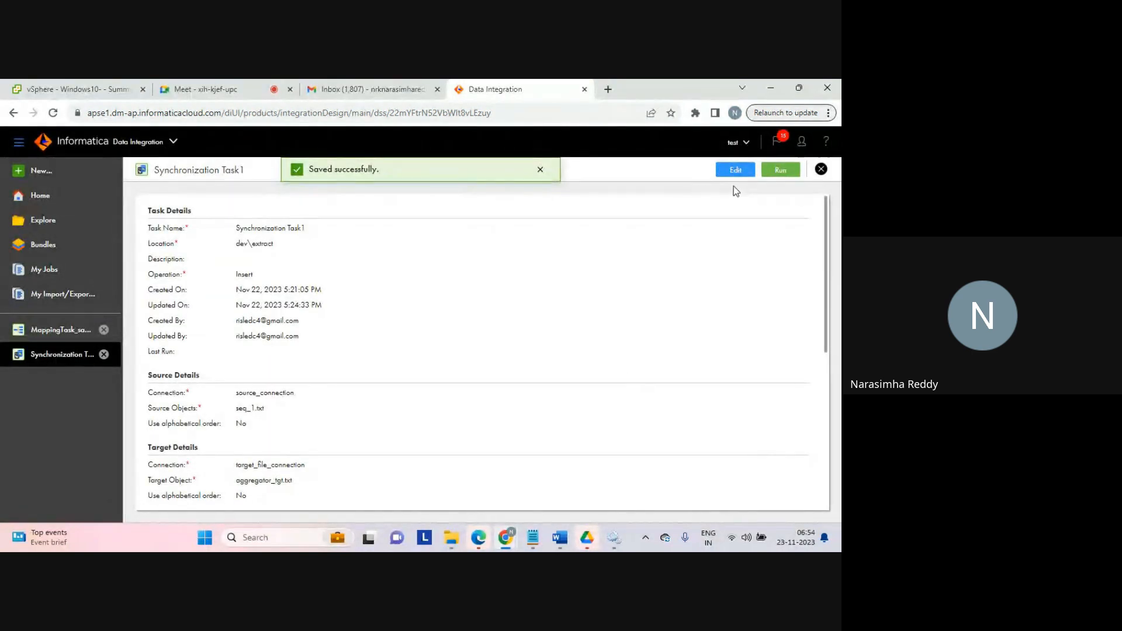
# Step: Rerun the synchronization task, open My Jobs and refresh the new job's status
pyautogui.click(782, 169)
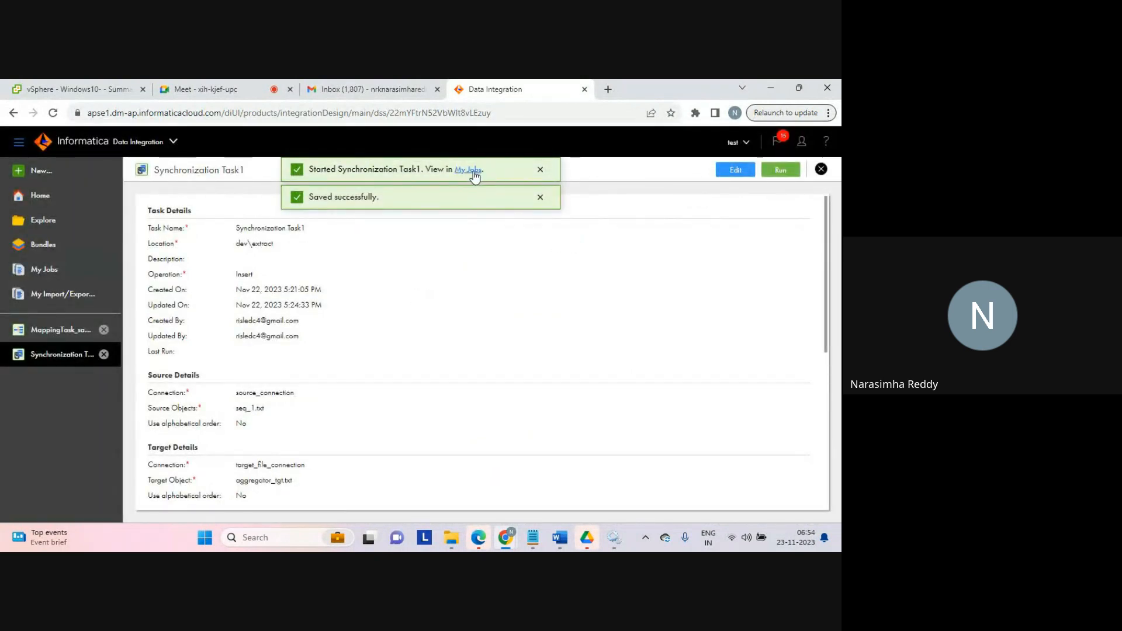
pyautogui.click(474, 171)
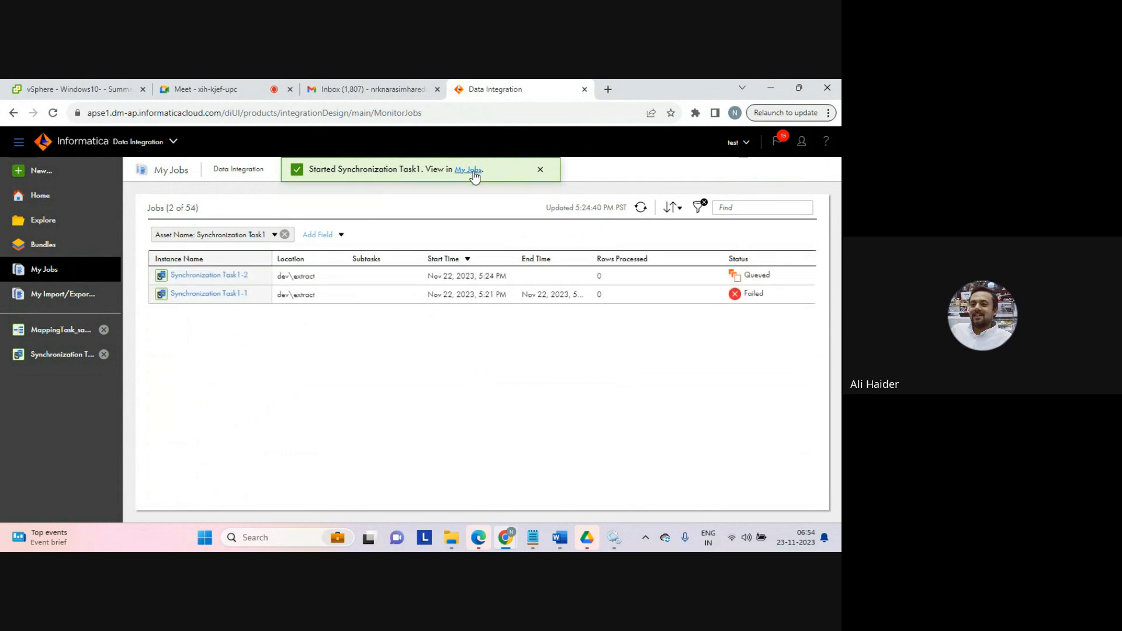
pyautogui.click(540, 170)
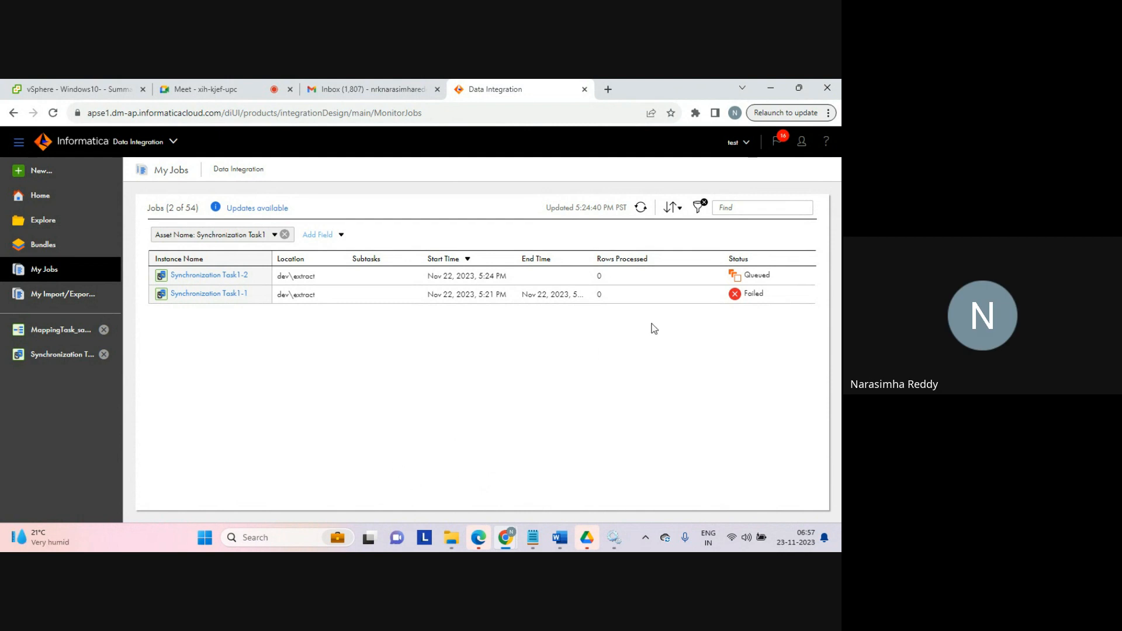
pyautogui.click(640, 208)
pyautogui.doubleClick(600, 276)
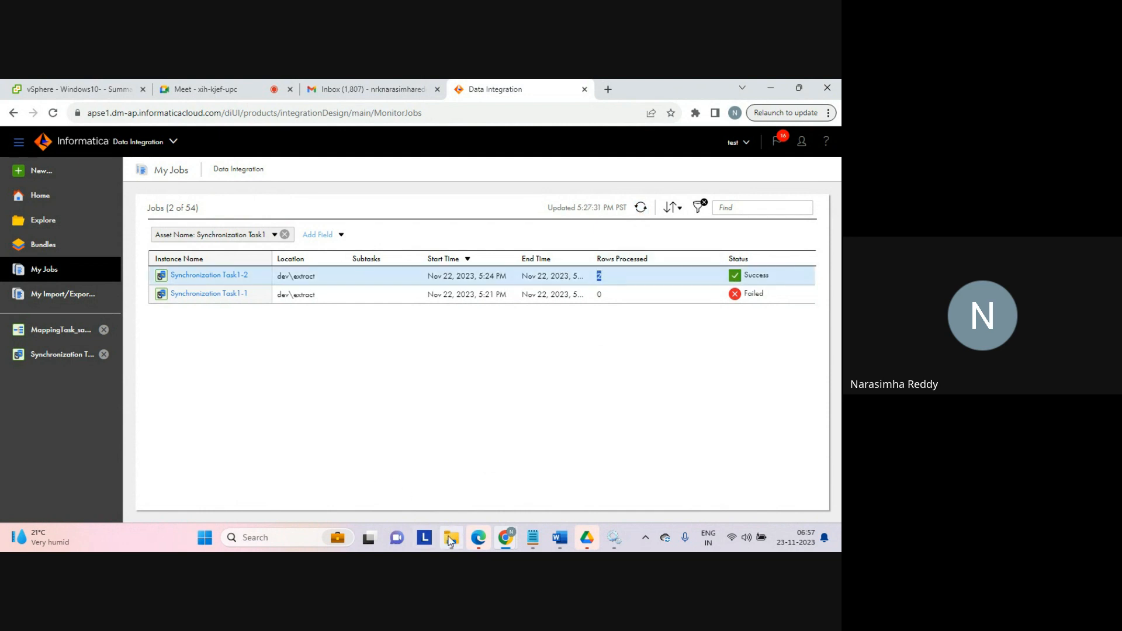
# Step: Switch to File Explorer, open the aggregator_tgt file in the tgt_batch2 folder and examine its loaded rows
pyautogui.moveTo(451, 538)
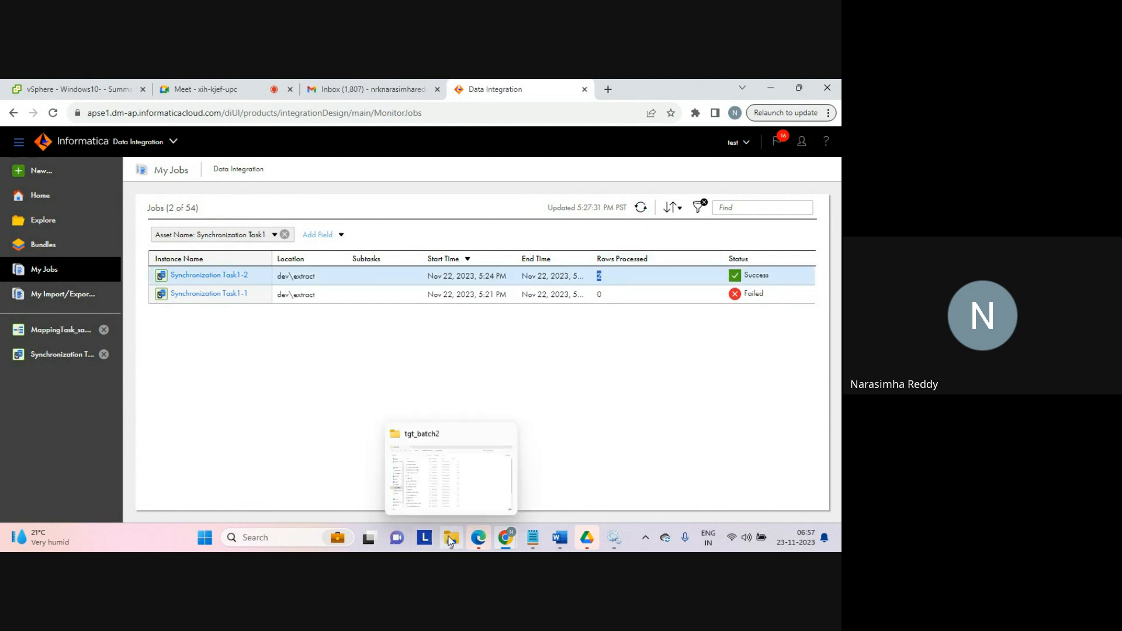
pyautogui.click(458, 496)
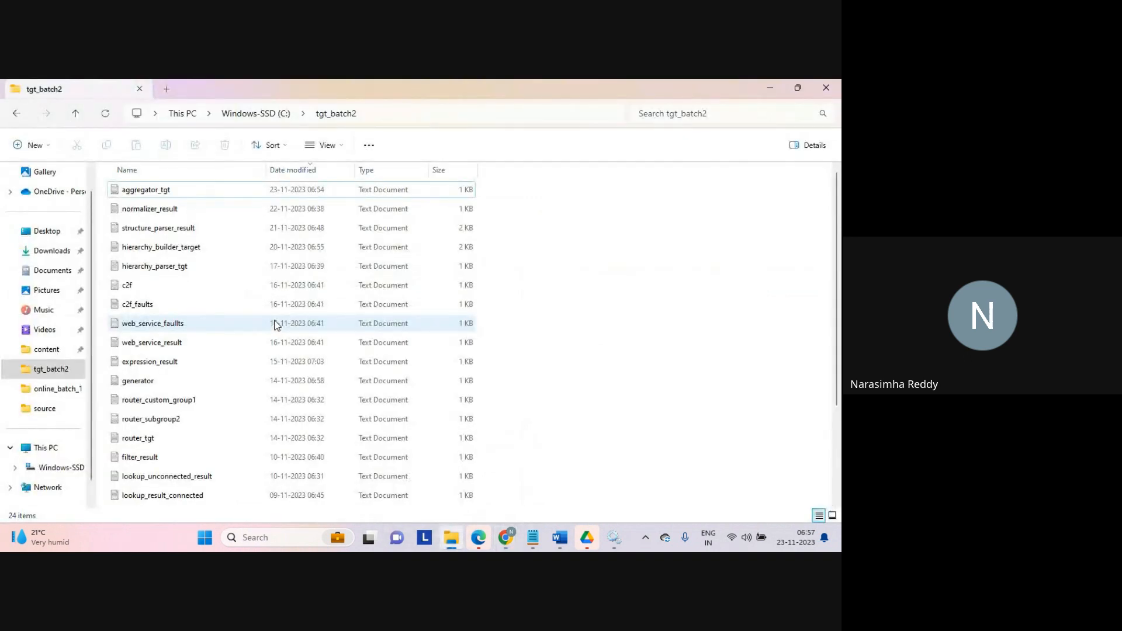
pyautogui.click(161, 194)
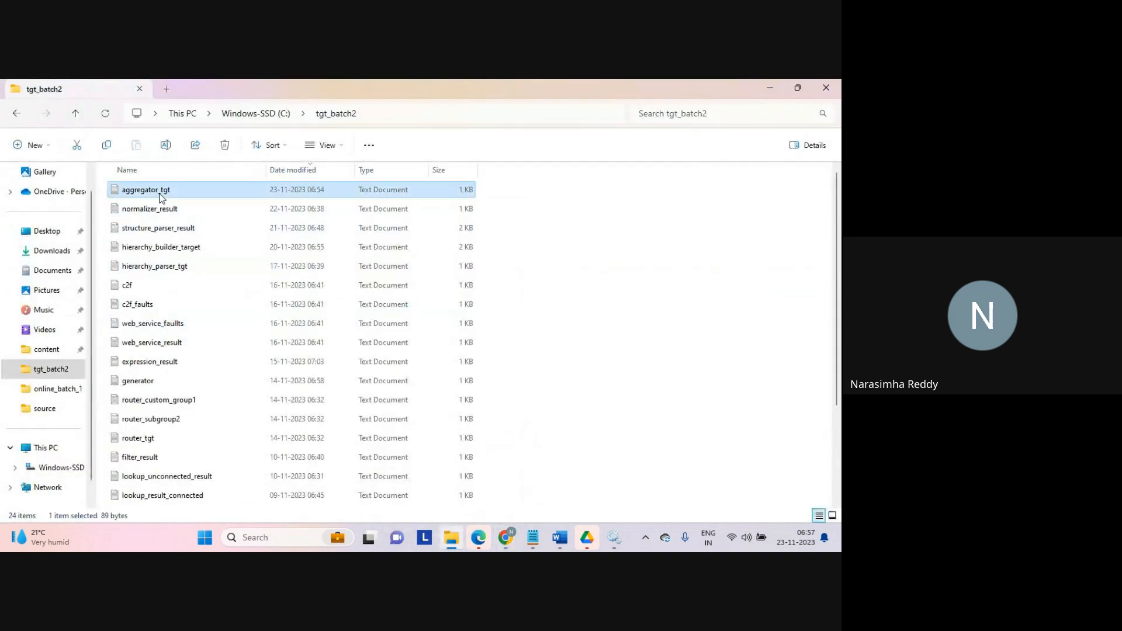
pyautogui.doubleClick(161, 194)
pyautogui.click(230, 270)
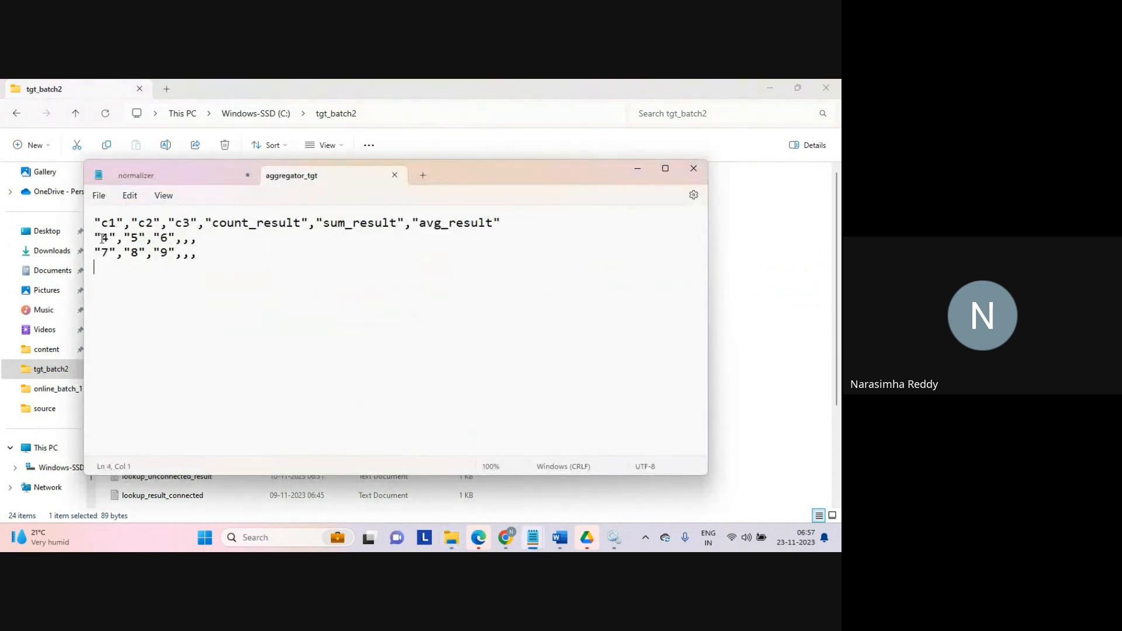
pyautogui.moveTo(95, 237); pyautogui.dragTo(201, 255)
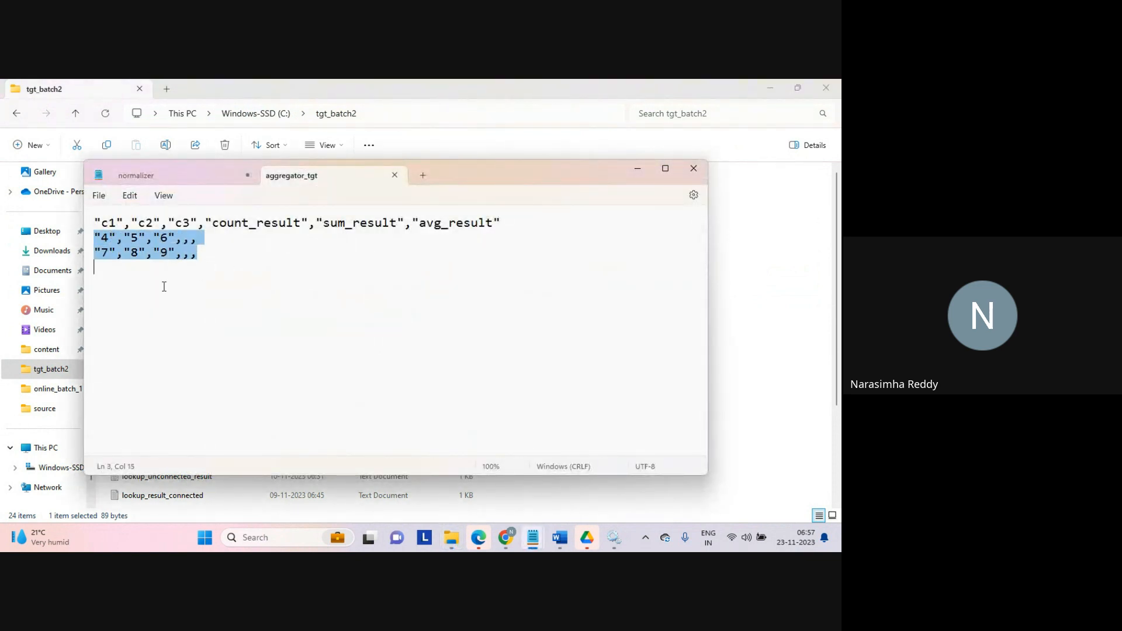
# Step: Close the aggregator_tgt file in Notepad
pyautogui.click(169, 309)
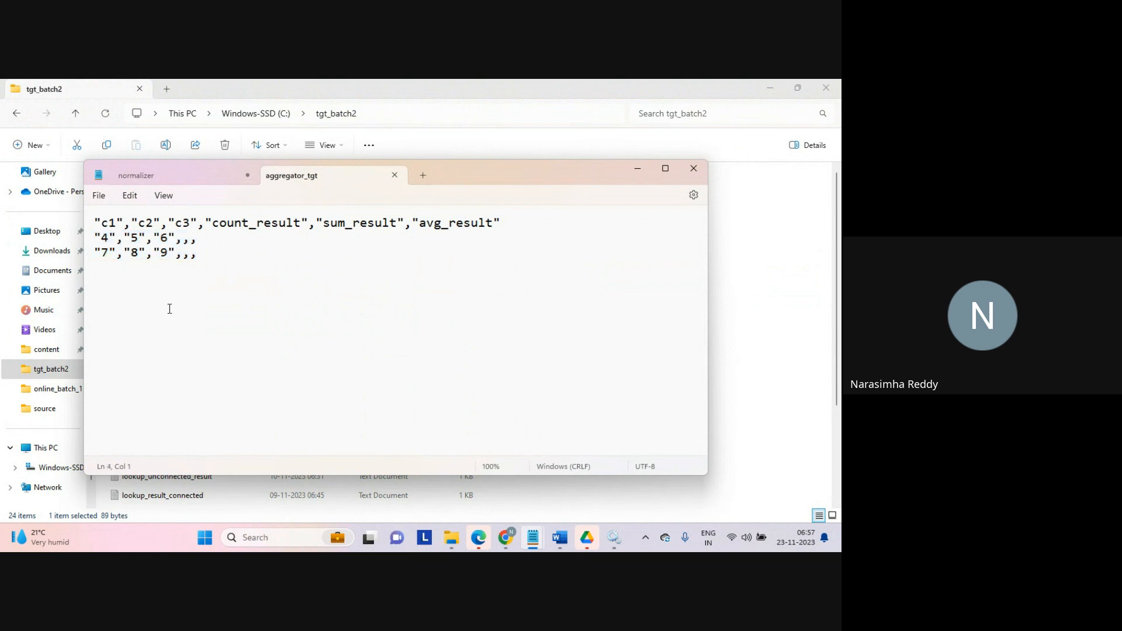
pyautogui.click(395, 178)
pyautogui.click(780, 283)
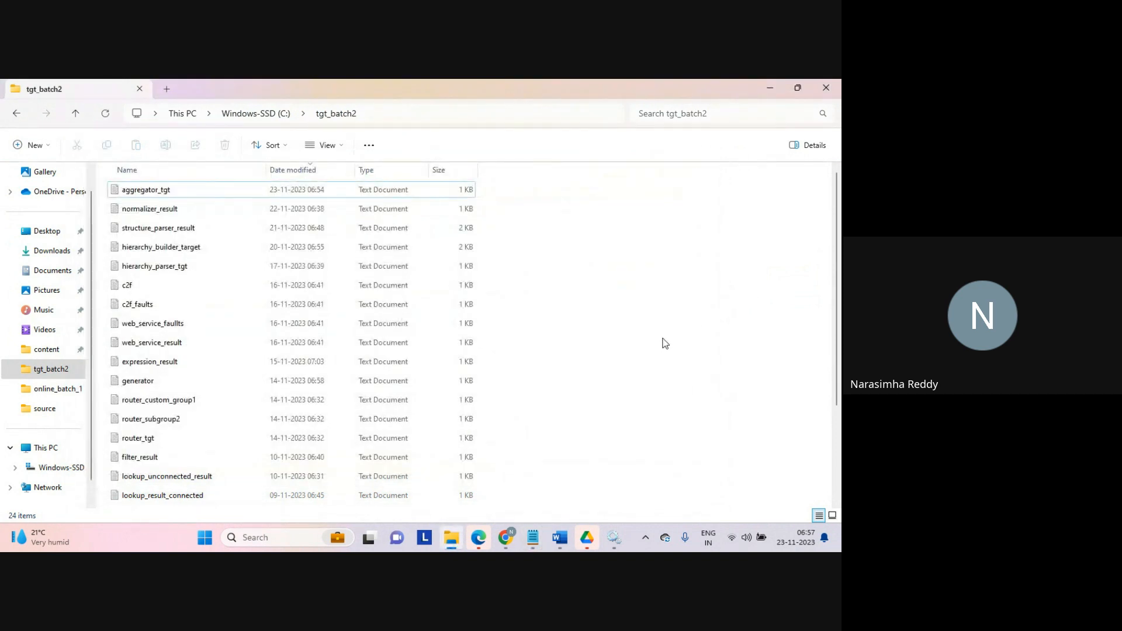
# Step: Switch to the browser, open Synchronization Task1 for editing and open its data filter expression on the Data Filters step
pyautogui.moveTo(509, 538)
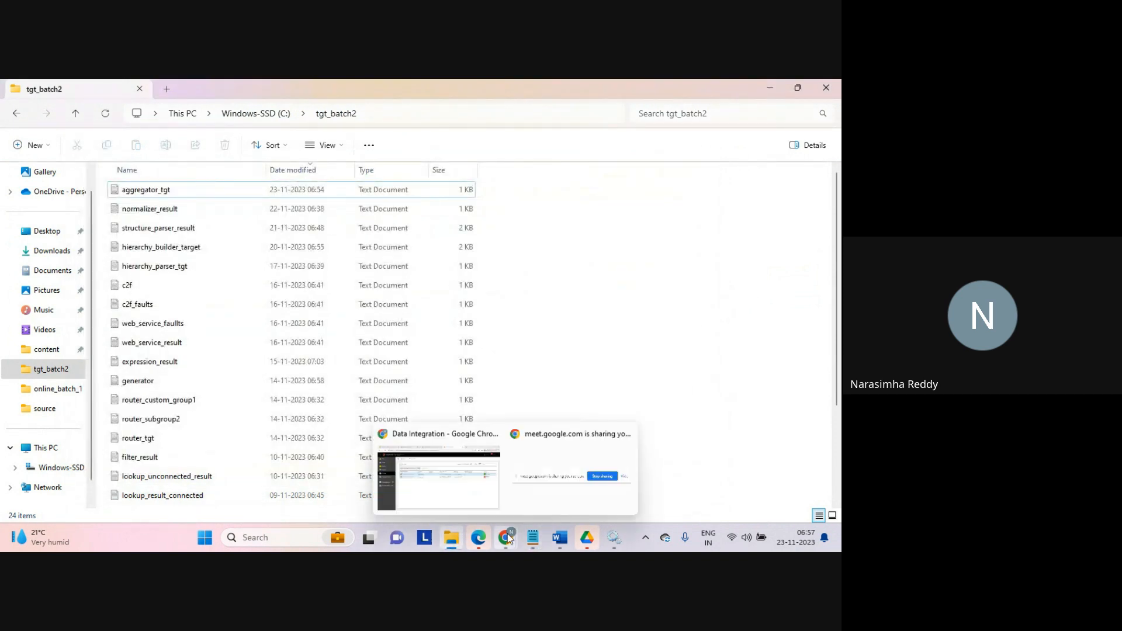
pyautogui.click(438, 473)
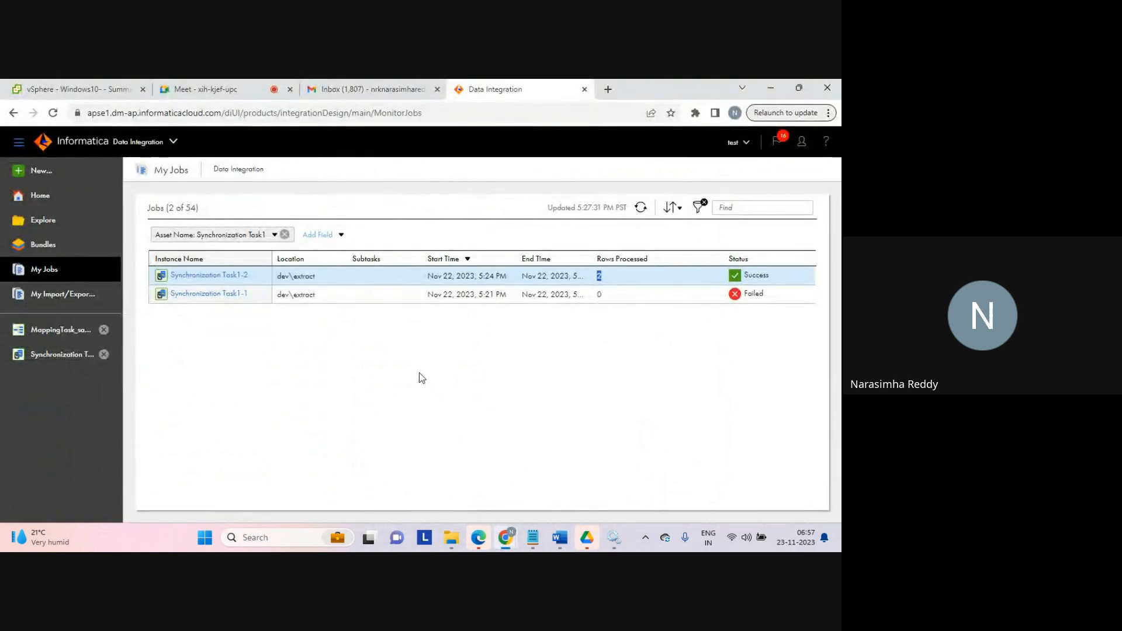
pyautogui.click(53, 356)
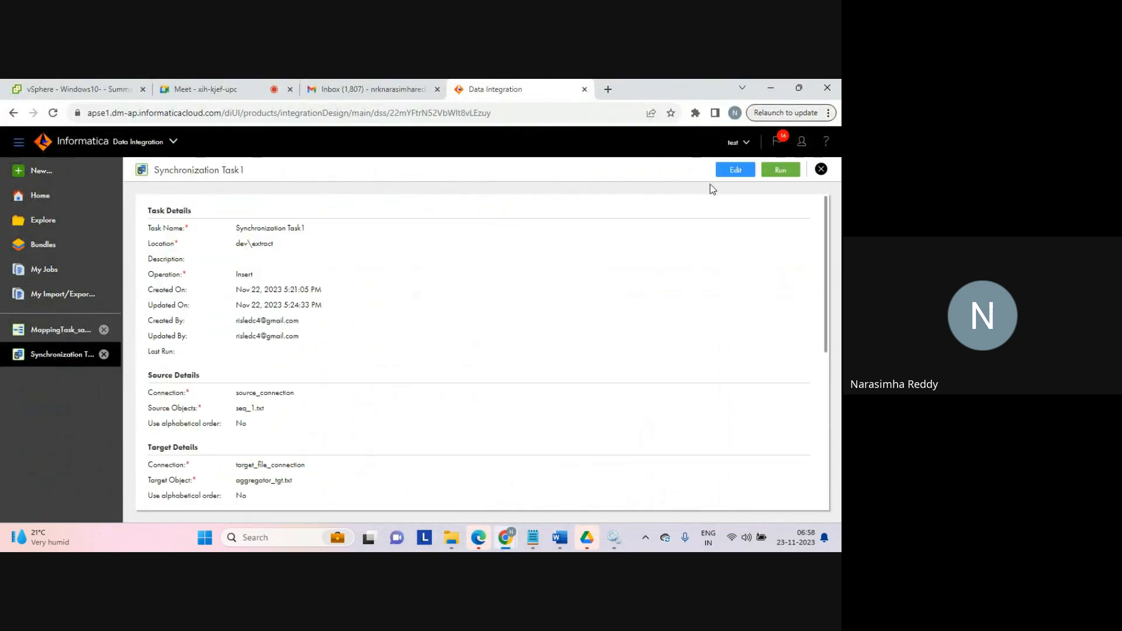
pyautogui.click(735, 170)
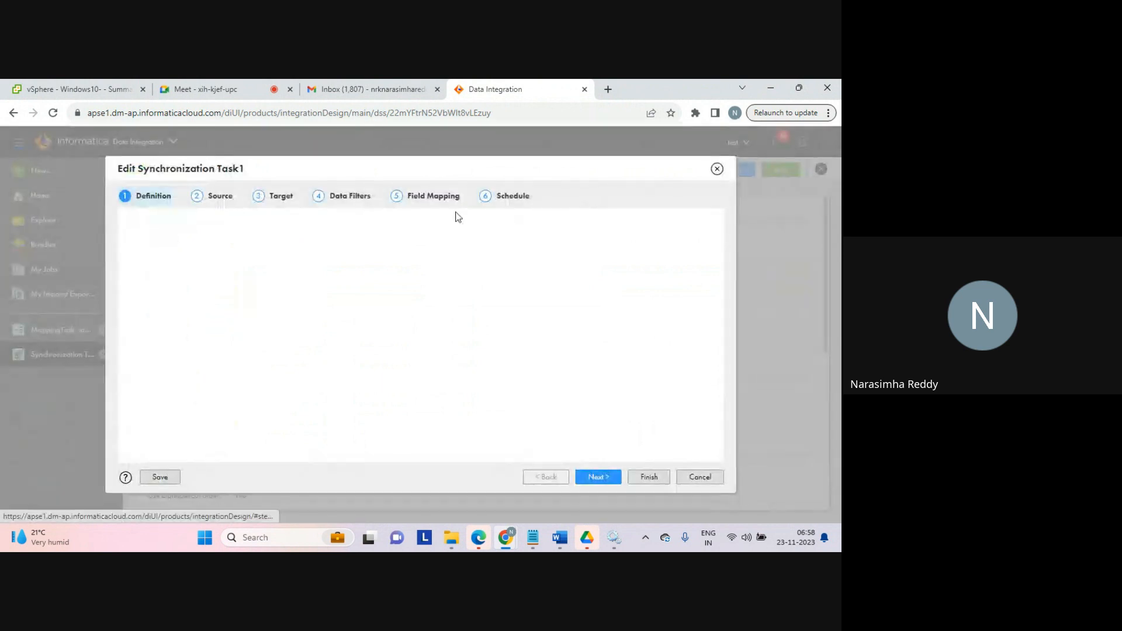
pyautogui.click(346, 199)
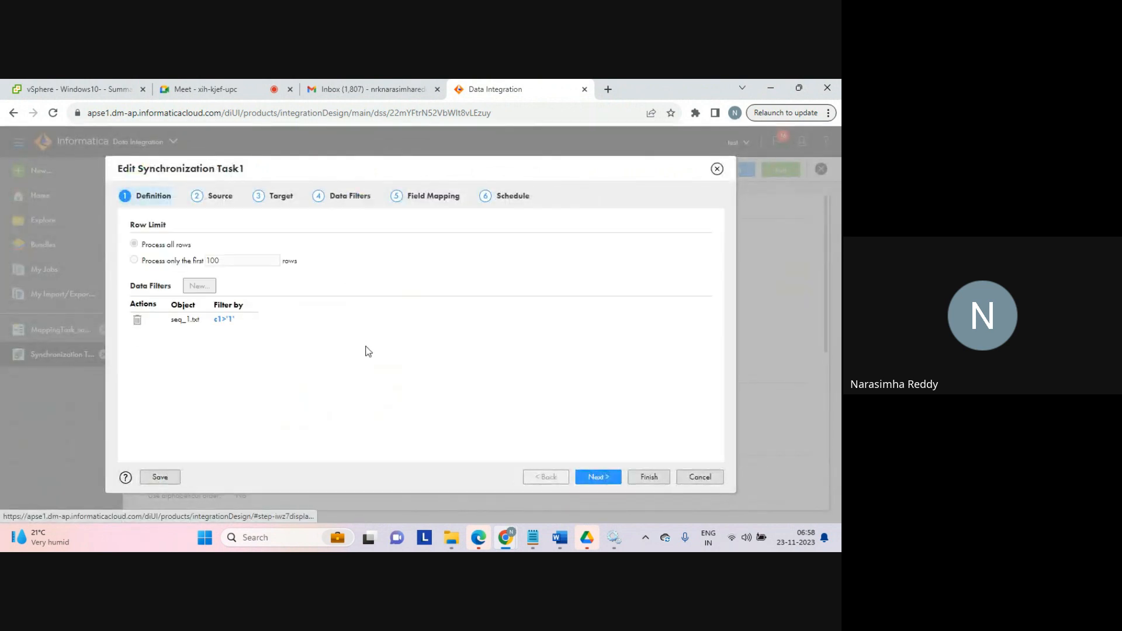
pyautogui.click(225, 320)
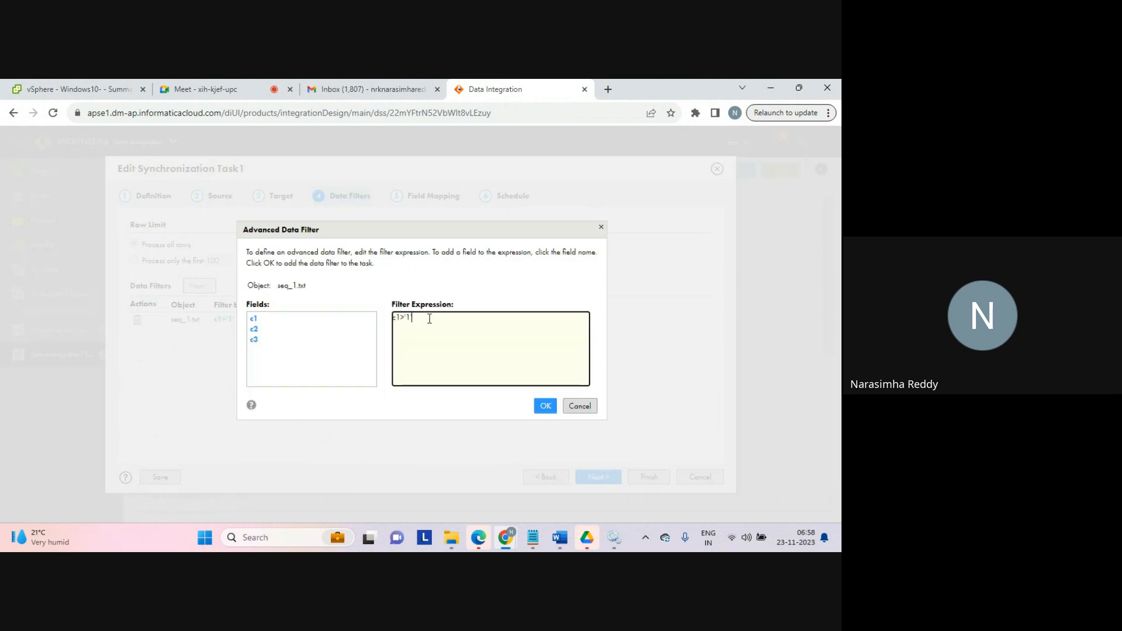
pyautogui.hotkey('shift', 'Left')
pyautogui.hotkey('shift', 'Left')
pyautogui.hotkey('shift', 'Left')
# Step: In File Explorer, navigate to C:\Program Files\Informatica Cloud Secure Agent11\apps\Data_Integration_Server\data\userparameters
pyautogui.click(451, 537)
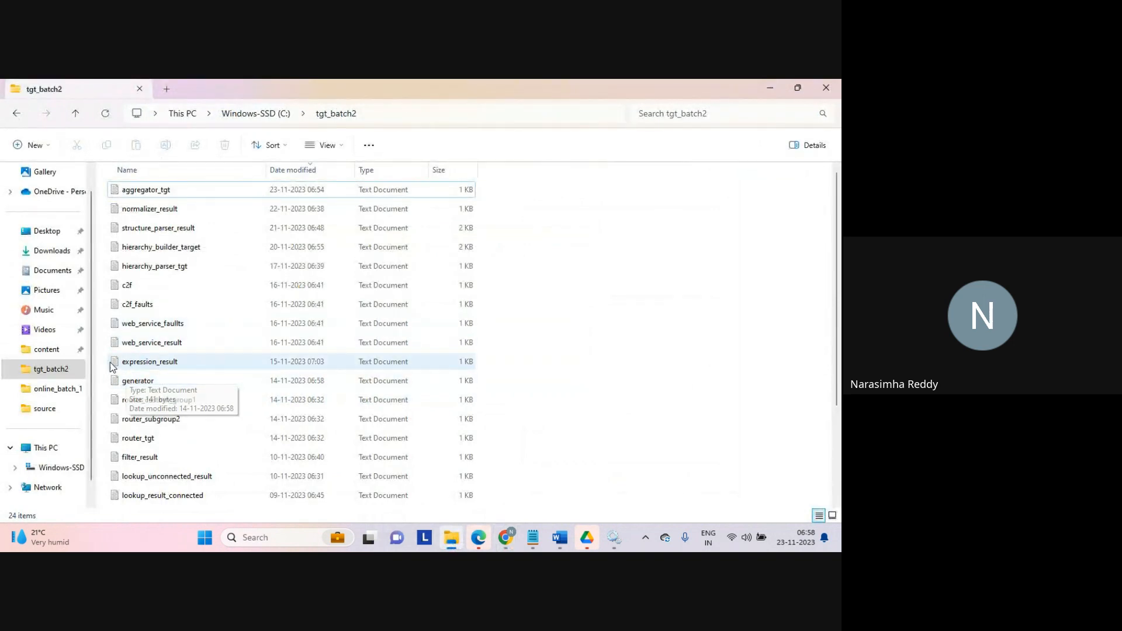
pyautogui.click(59, 466)
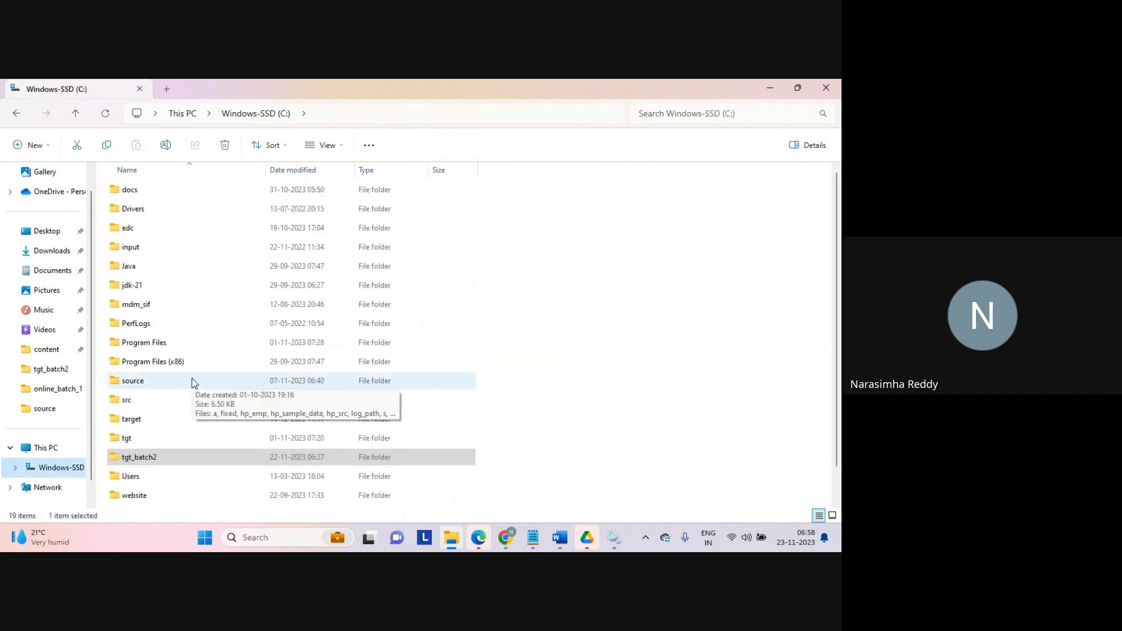
pyautogui.doubleClick(147, 344)
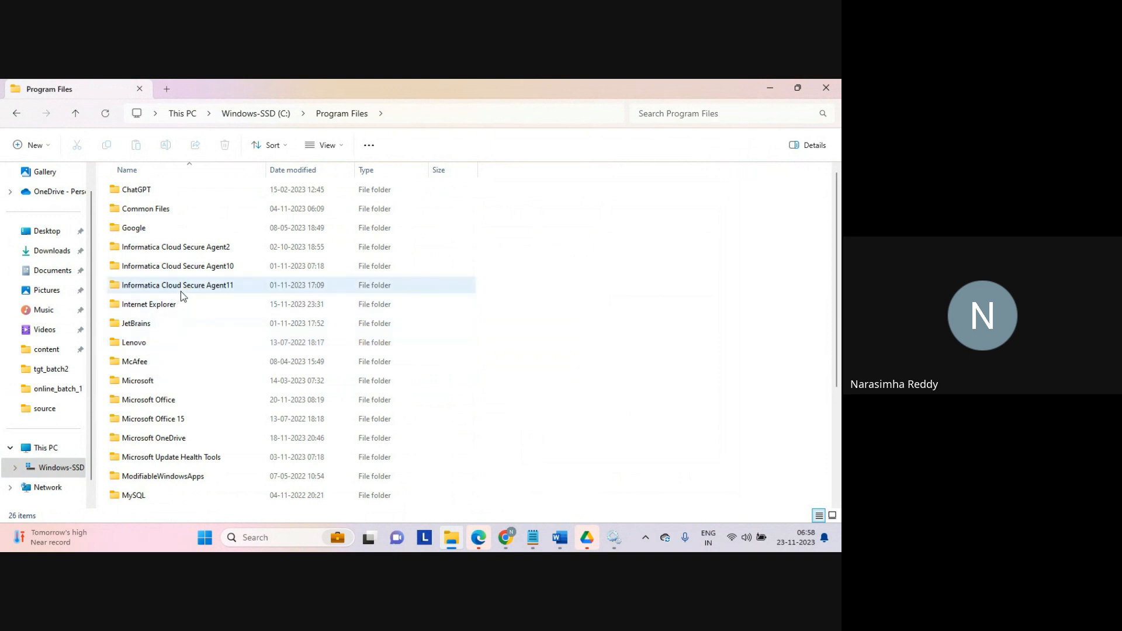
pyautogui.doubleClick(189, 286)
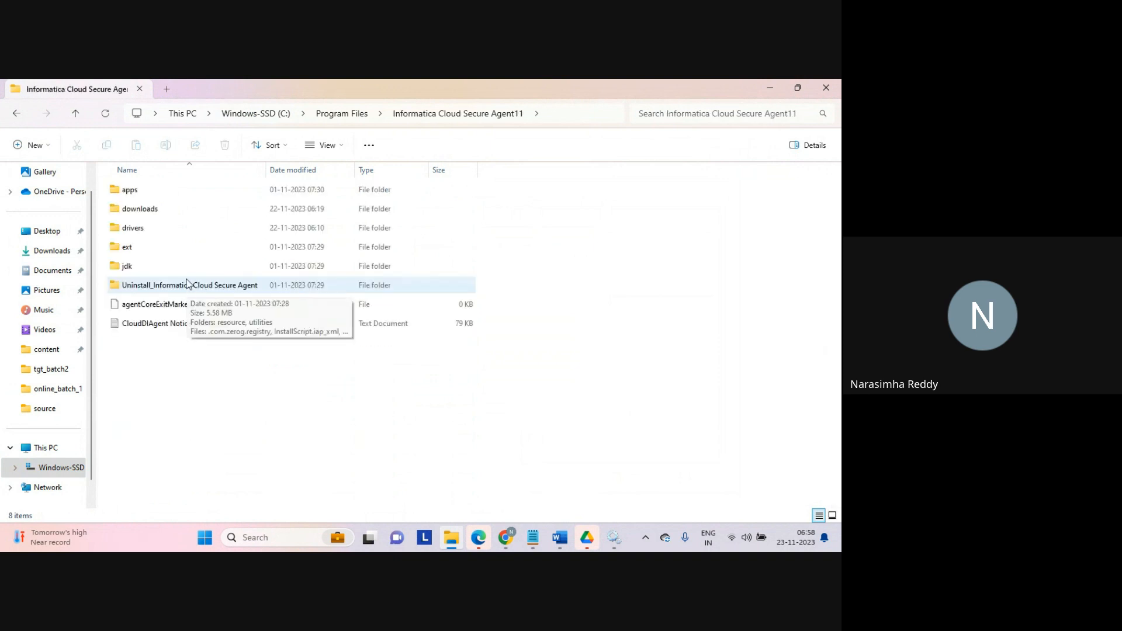
pyautogui.doubleClick(134, 195)
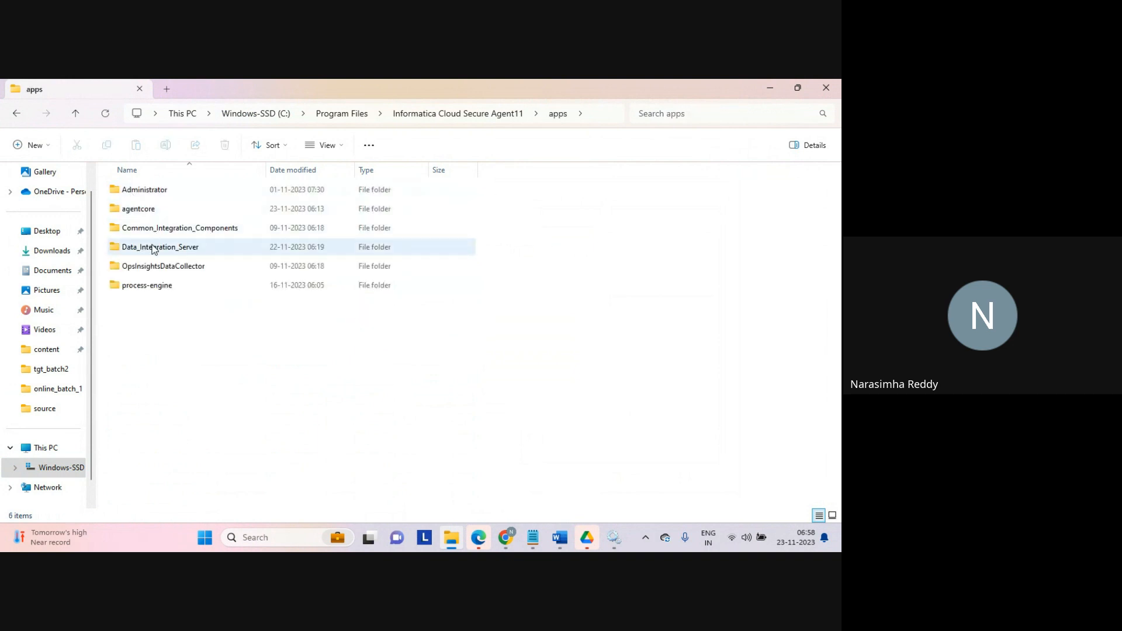
pyautogui.click(153, 248)
pyautogui.doubleClick(154, 248)
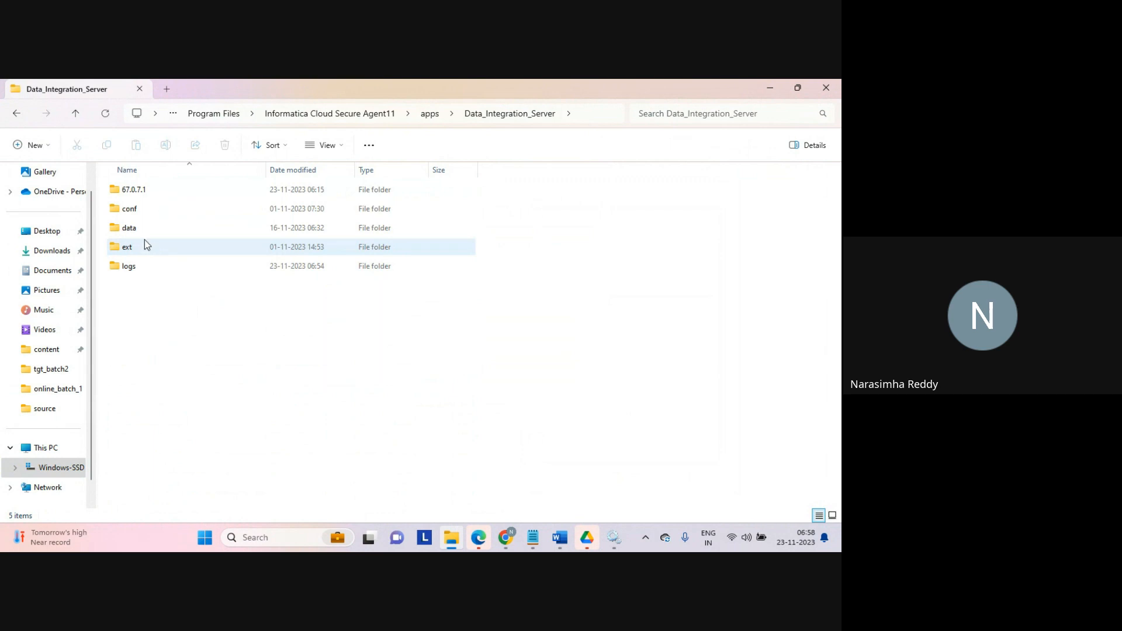
pyautogui.doubleClick(131, 229)
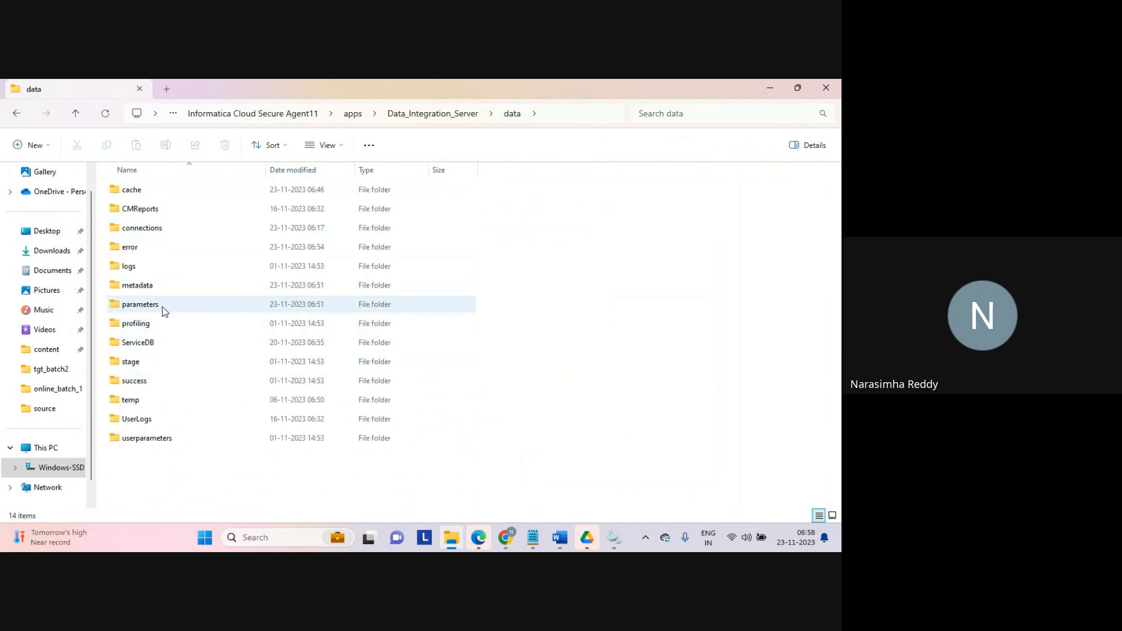
pyautogui.doubleClick(129, 437)
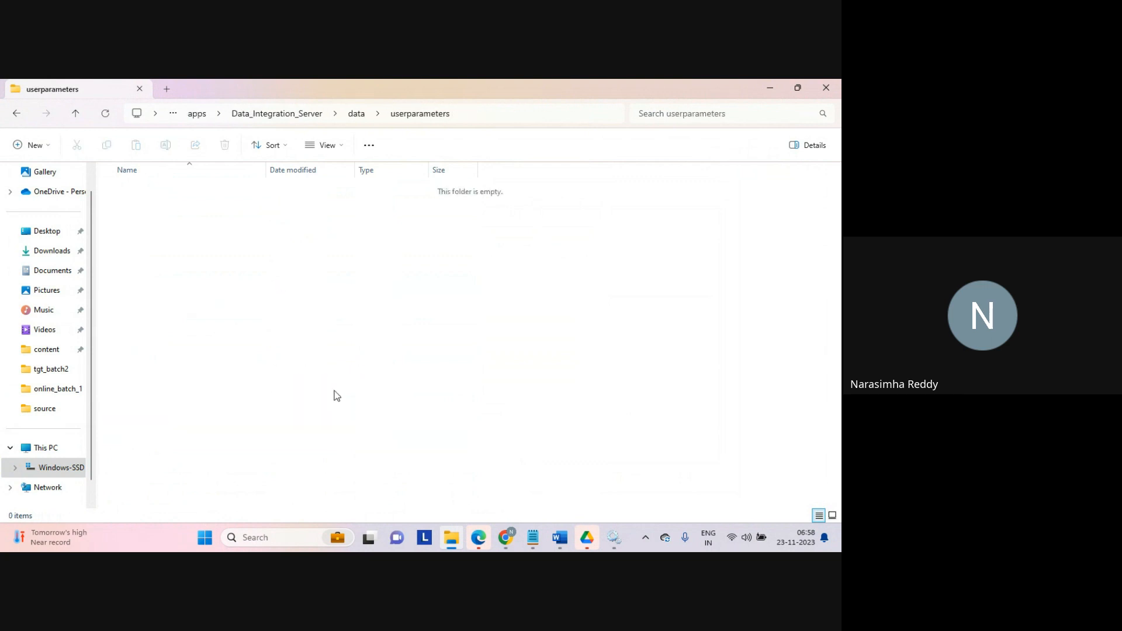
# Step: Create a new text document in the userparameters folder named param
pyautogui.rightClick(234, 245)
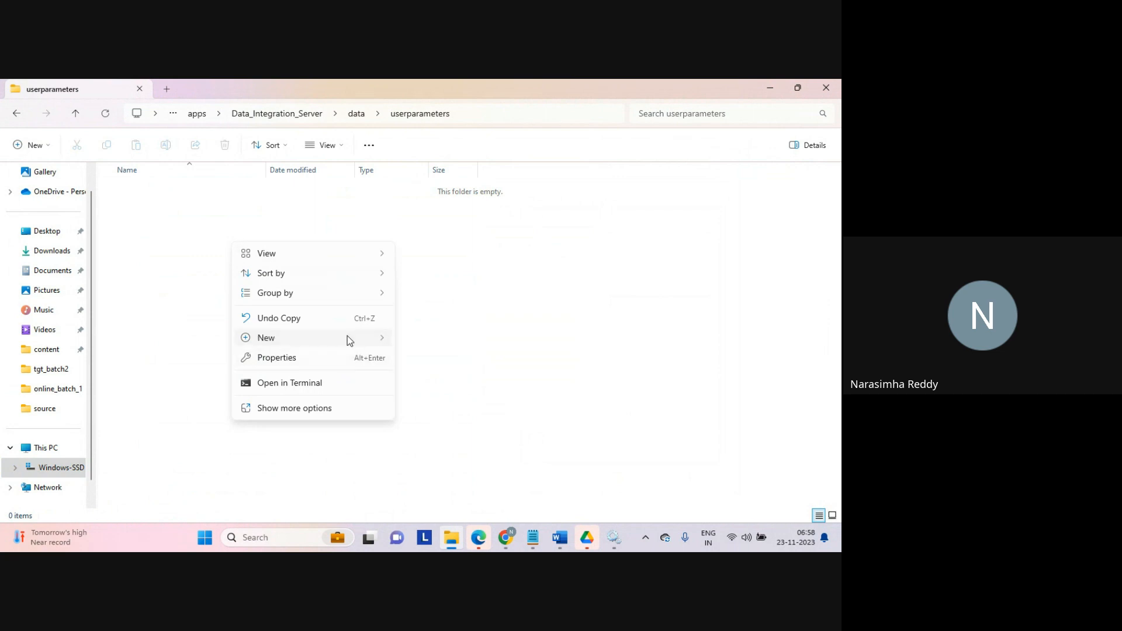
pyautogui.moveTo(347, 336)
pyautogui.click(455, 461)
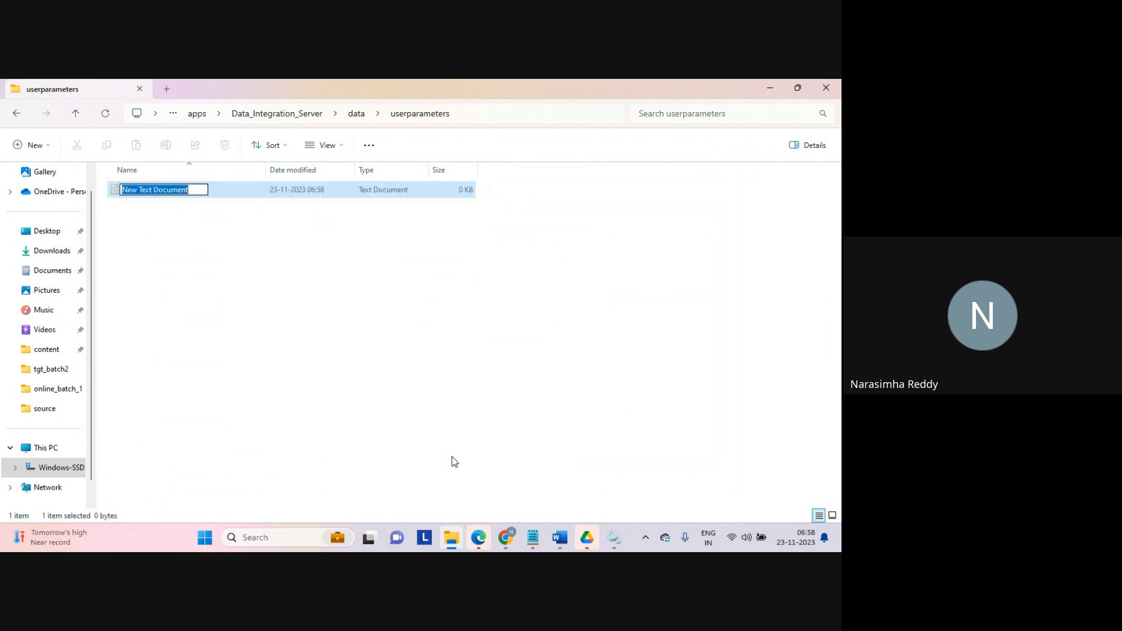
pyautogui.write('para')
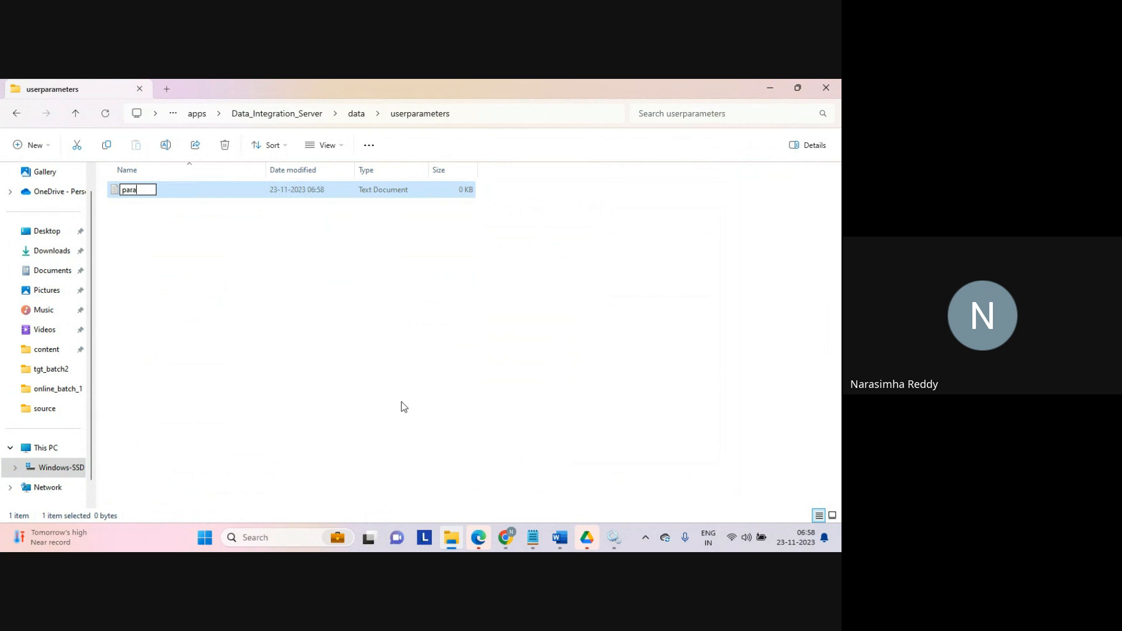
pyautogui.write('m')
pyautogui.press('Return')
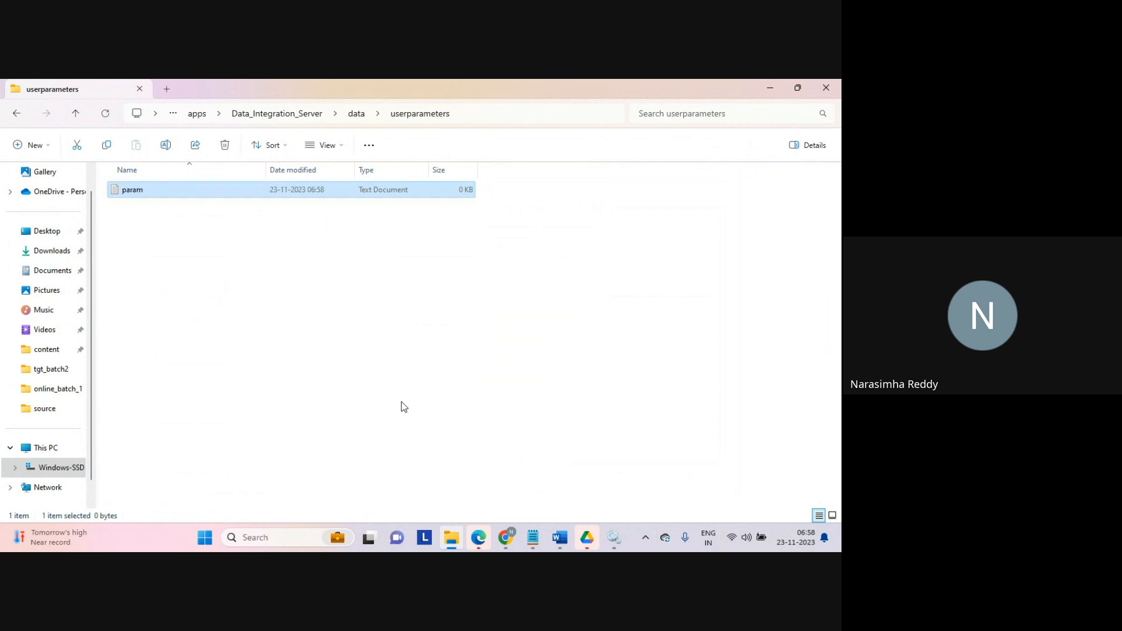
# Step: Open param and enter the line $$filter=1, then save the file
pyautogui.press('Return')
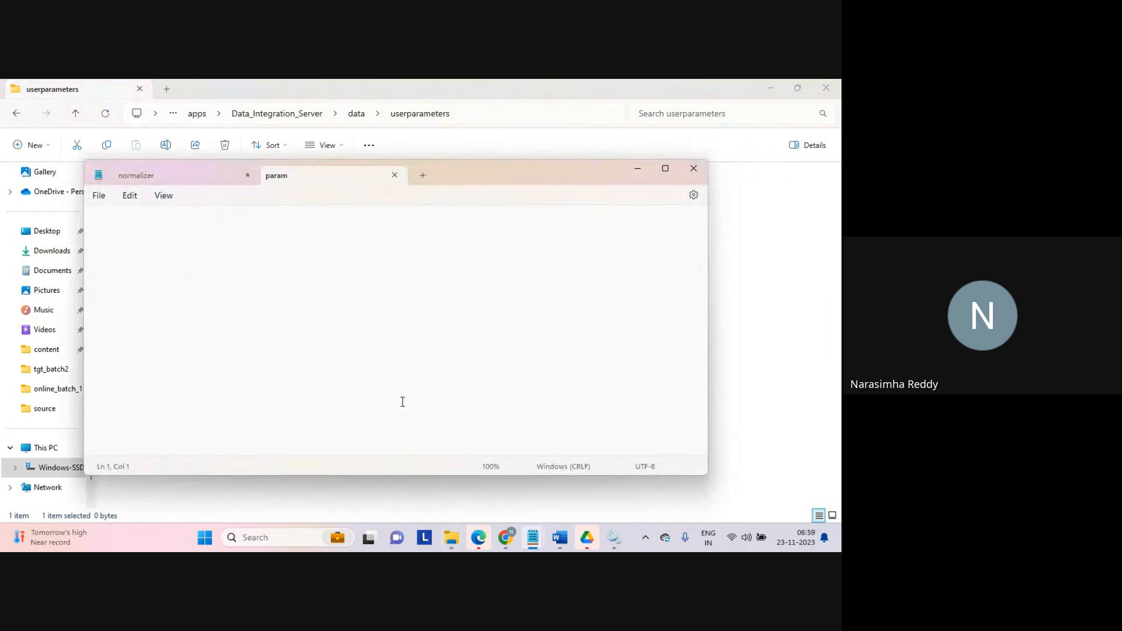
pyautogui.write('$$filter=1')
pyautogui.press('Return')
pyautogui.hotkey('ctrl', 's')
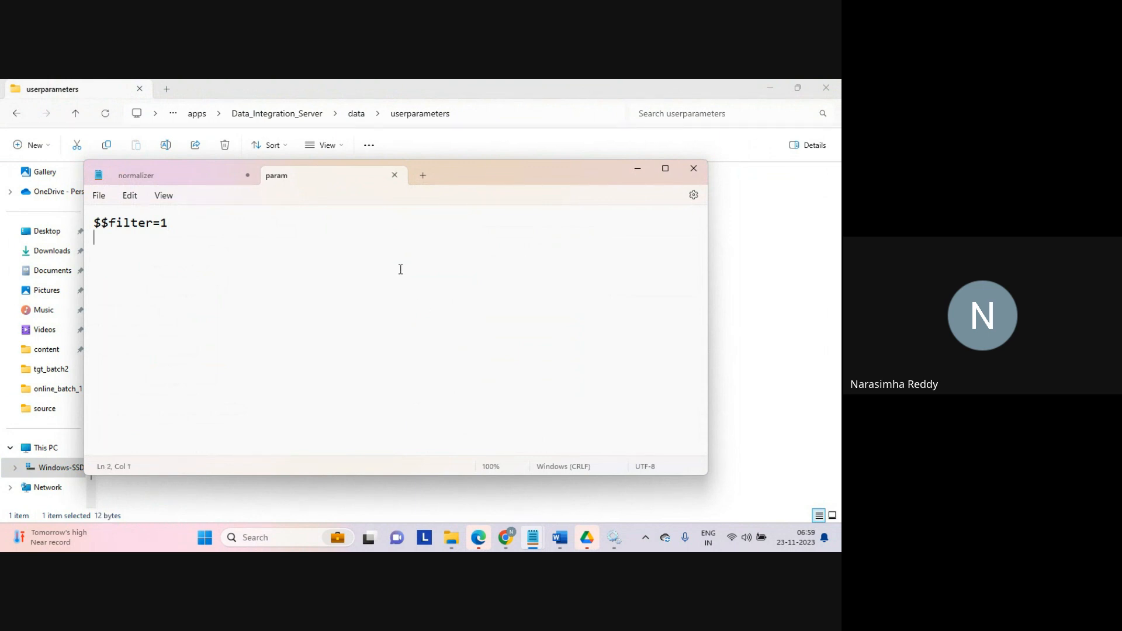
# Step: Close the Notepad windows
pyautogui.doubleClick(141, 225)
pyautogui.click(693, 169)
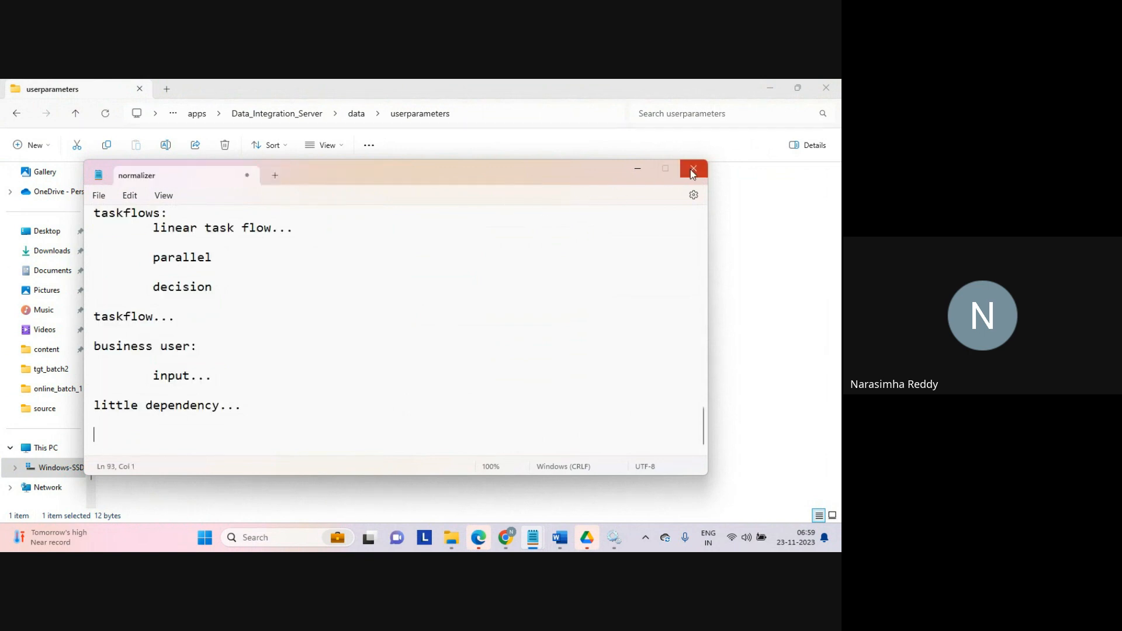
pyautogui.click(456, 349)
pyautogui.click(746, 359)
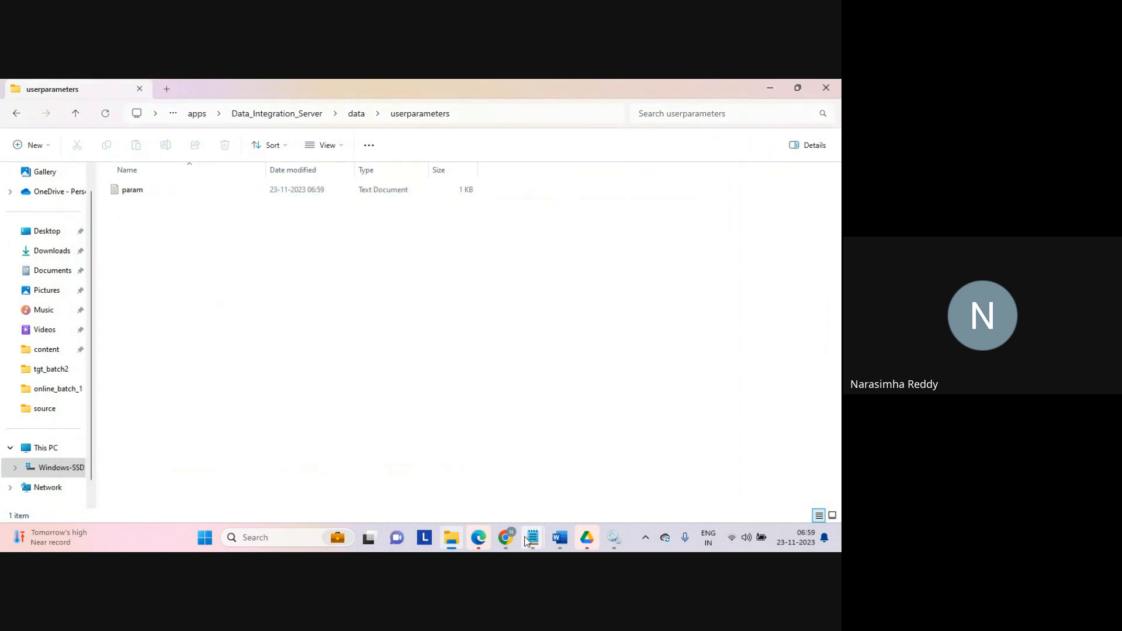
# Step: Return to the task editor and change the data filter expression to c1>$$filter
pyautogui.click(506, 537)
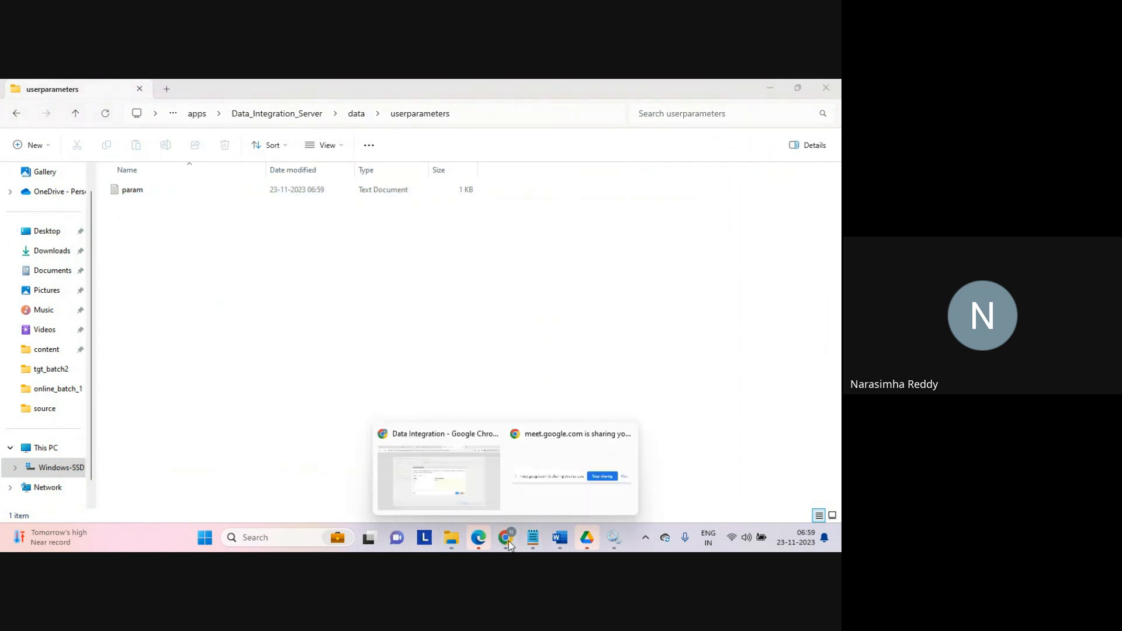
pyautogui.click(458, 476)
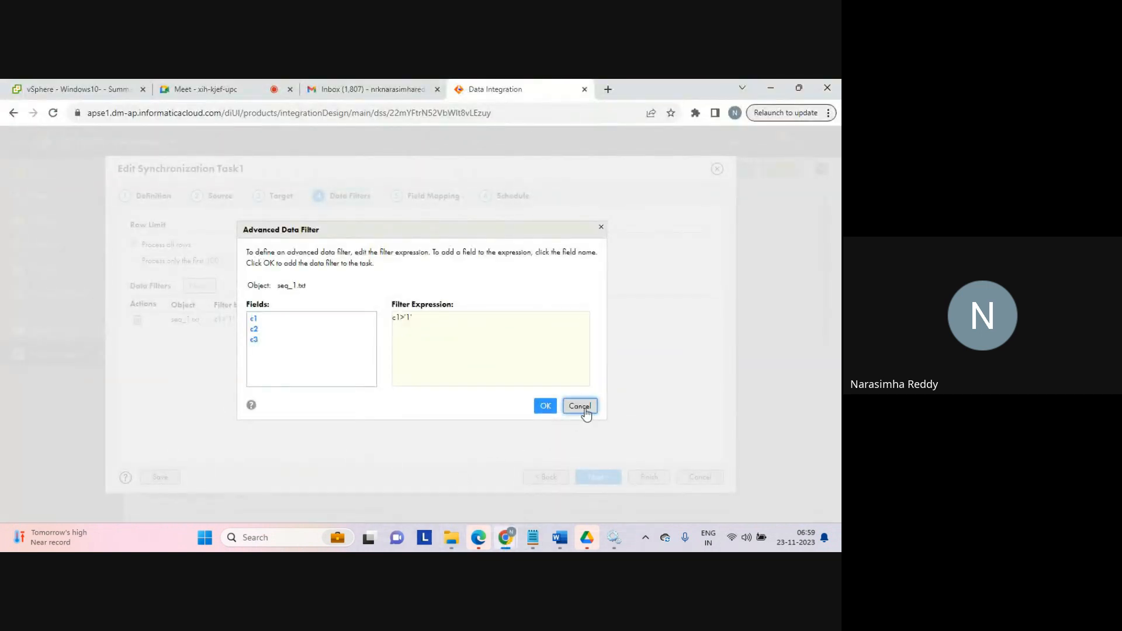
pyautogui.click(584, 409)
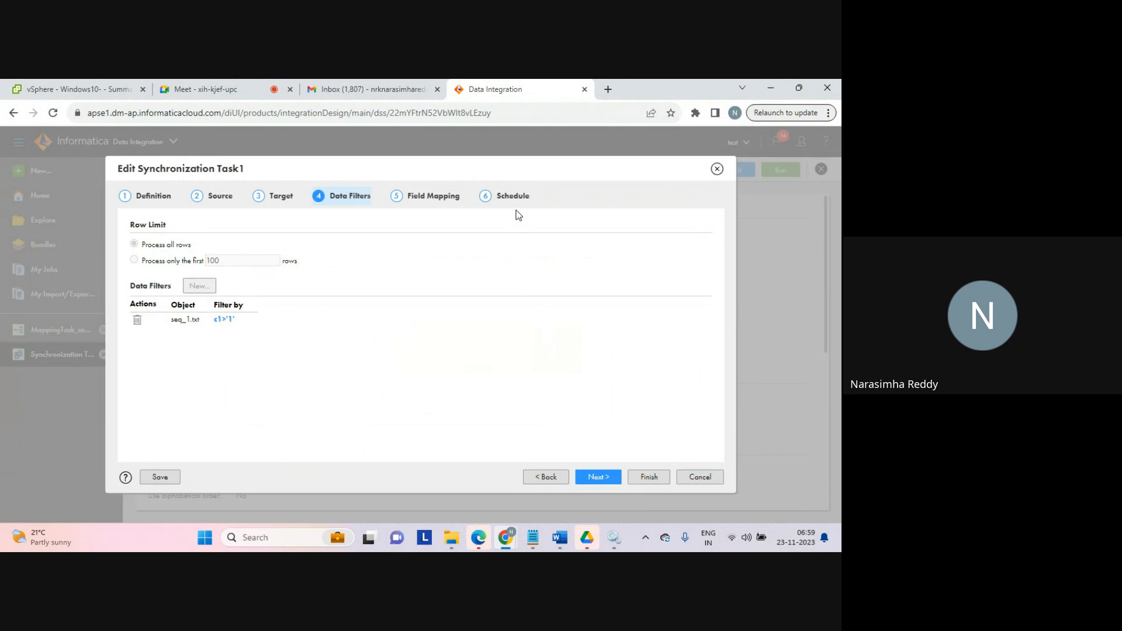
pyautogui.click(223, 319)
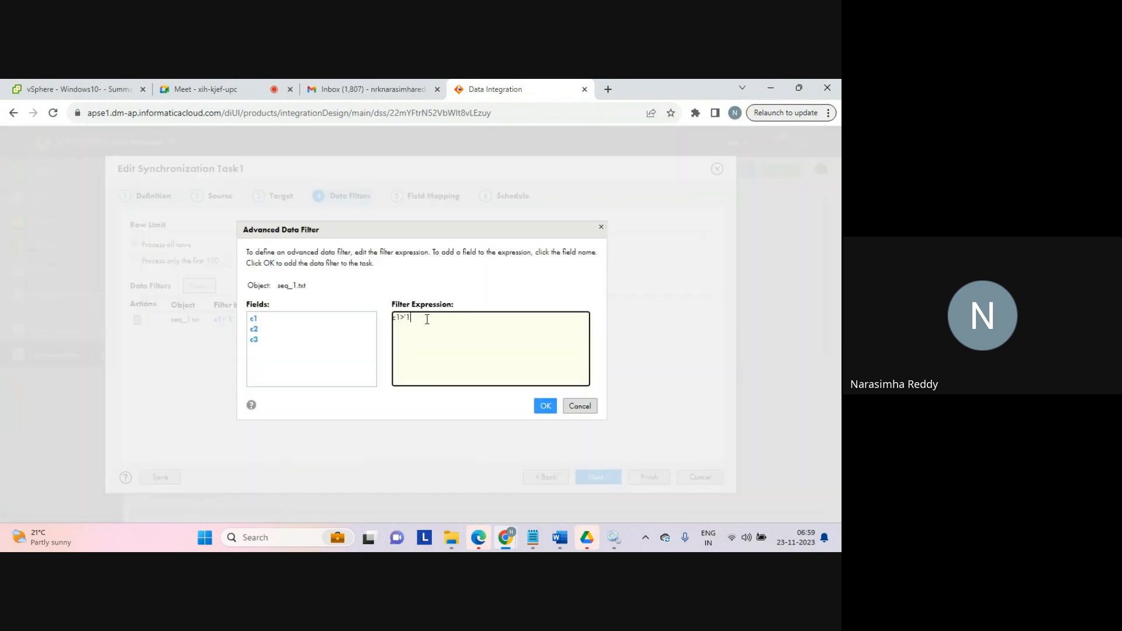
pyautogui.press('BackSpace')
pyautogui.press('BackSpace')
pyautogui.write('$$filte')
pyautogui.click(545, 409)
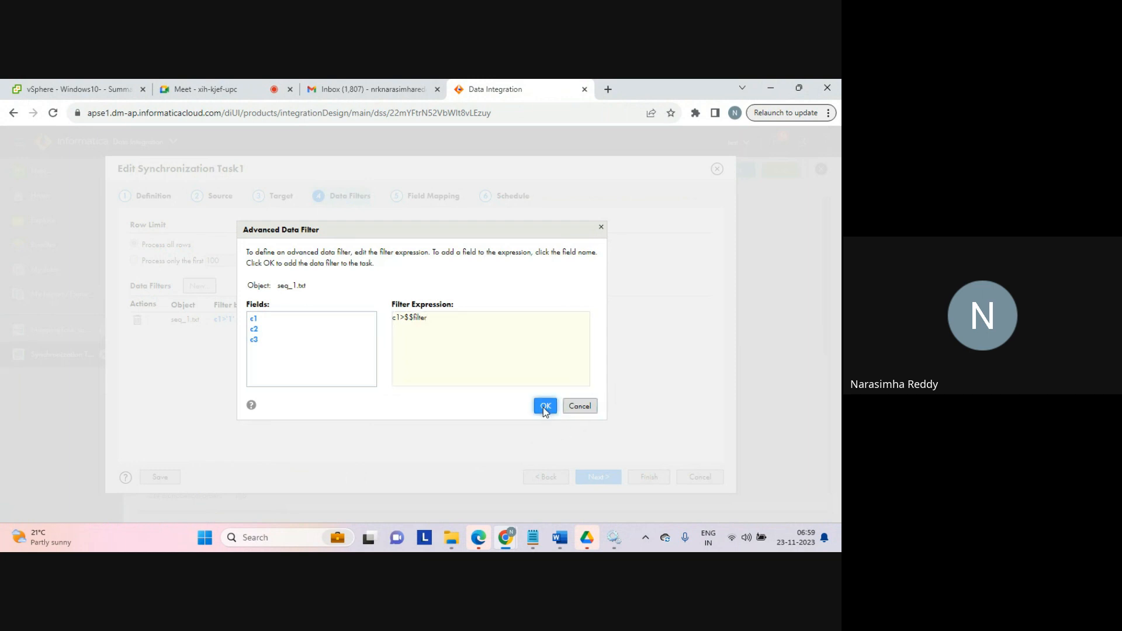
# Step: On the Schedule step, set the Parameter File Name to param.txt and select the entered name
pyautogui.click(508, 197)
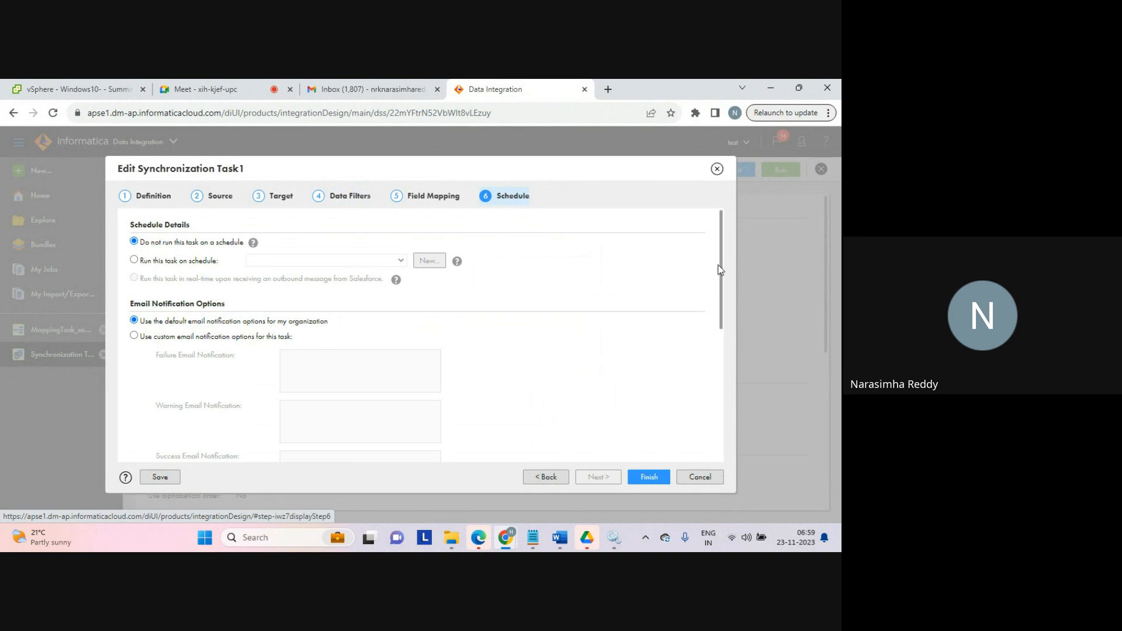
pyautogui.moveTo(720, 270); pyautogui.dragTo(714, 408)
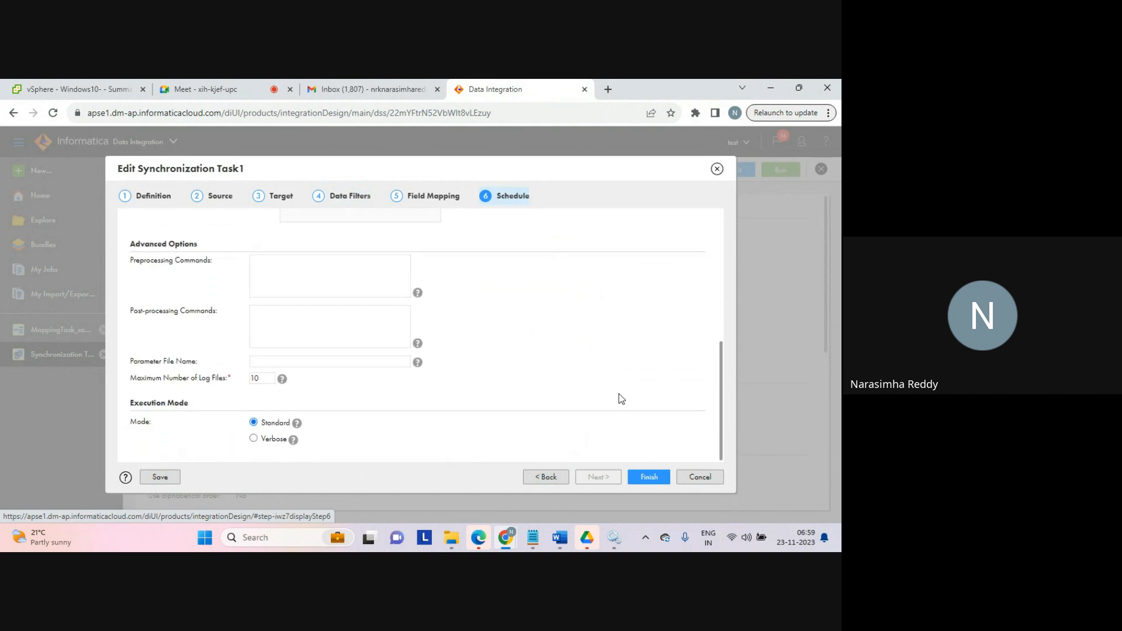
pyautogui.click(296, 362)
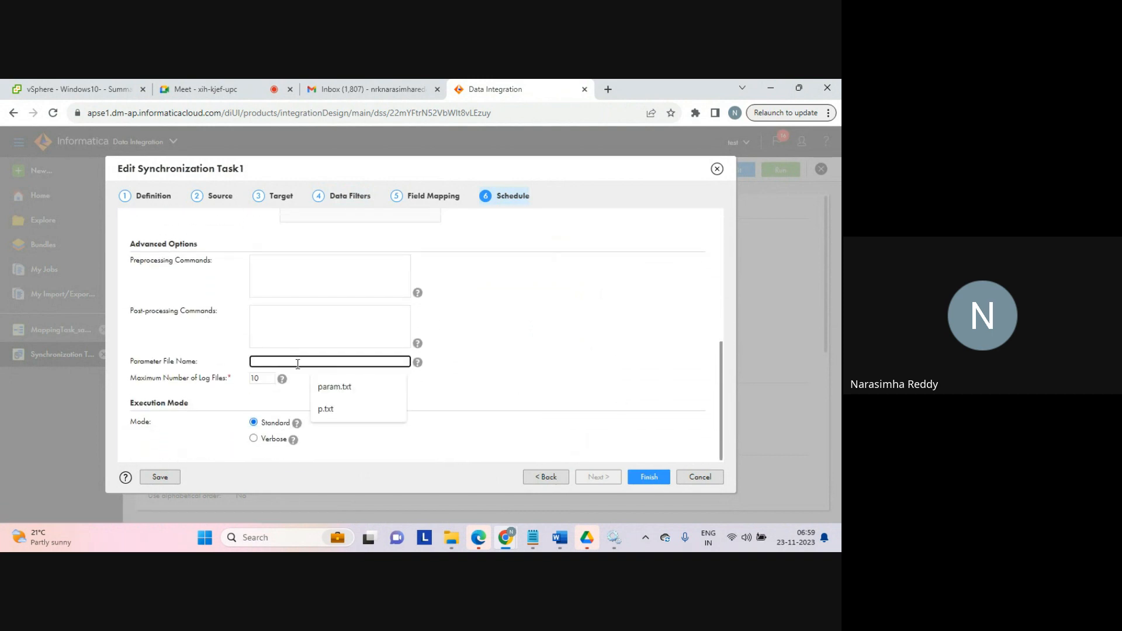
pyautogui.click(329, 387)
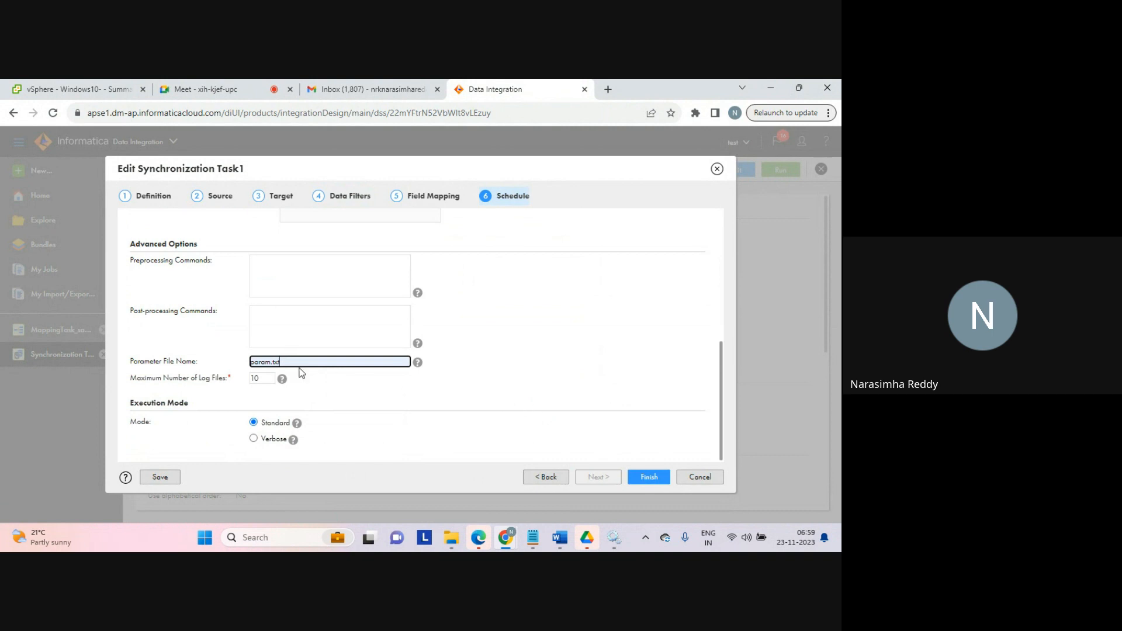
pyautogui.moveTo(291, 359); pyautogui.dragTo(233, 362)
pyautogui.click(451, 548)
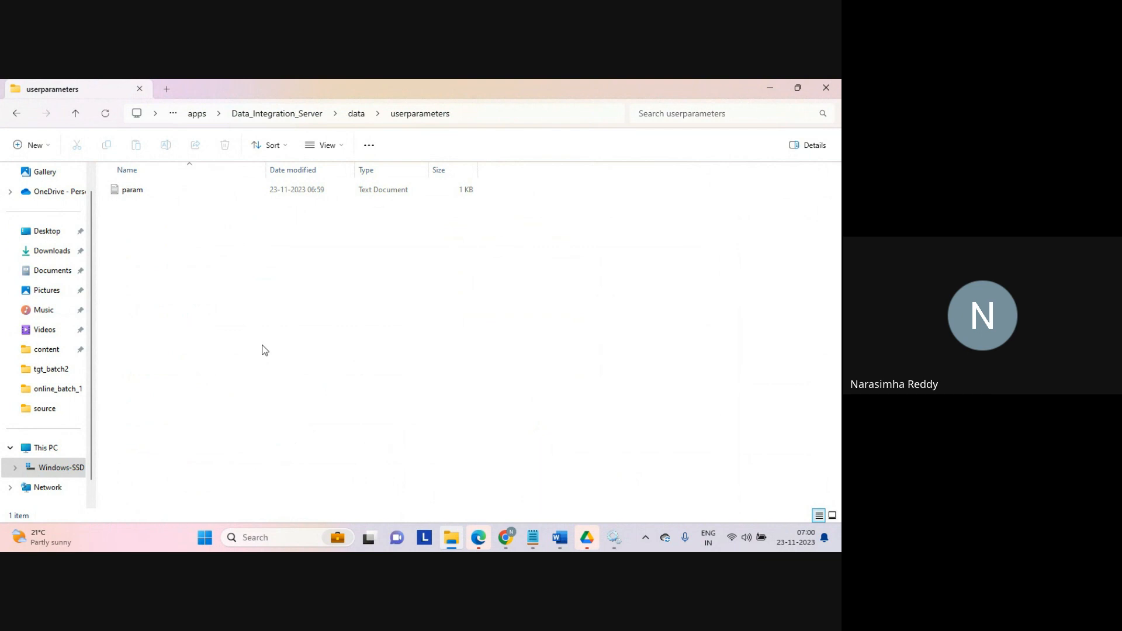
# Step: Finish the synchronization task editor to save the parameter file settings
pyautogui.hotkey('alt', 'Tab')
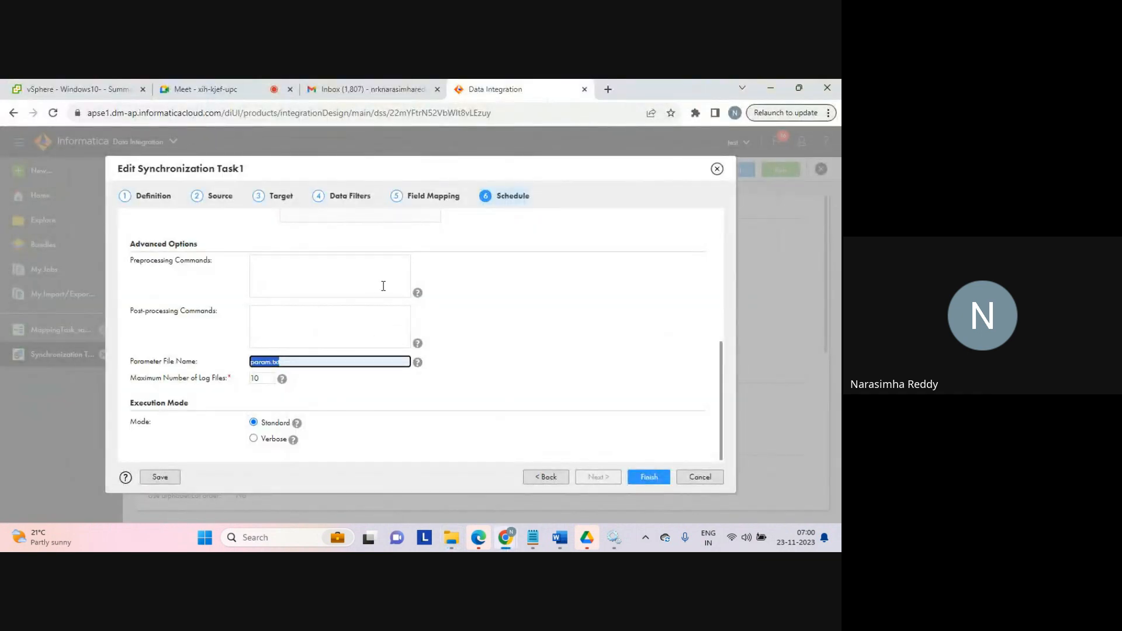
pyautogui.hotkey('alt', 'Tab')
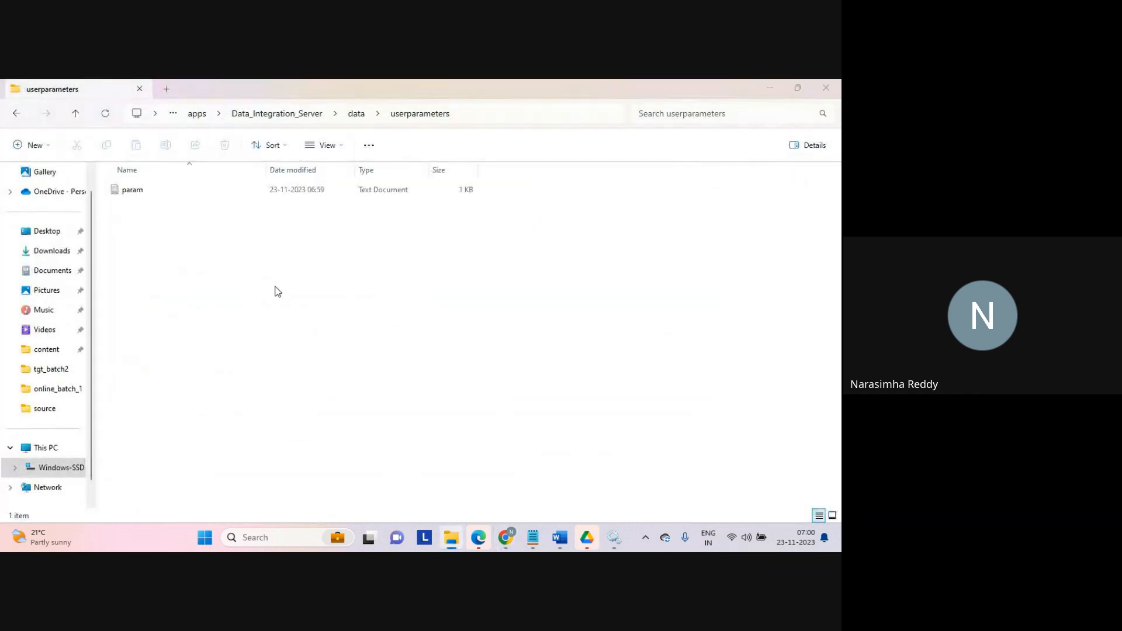
pyautogui.hotkey('alt', 'Tab')
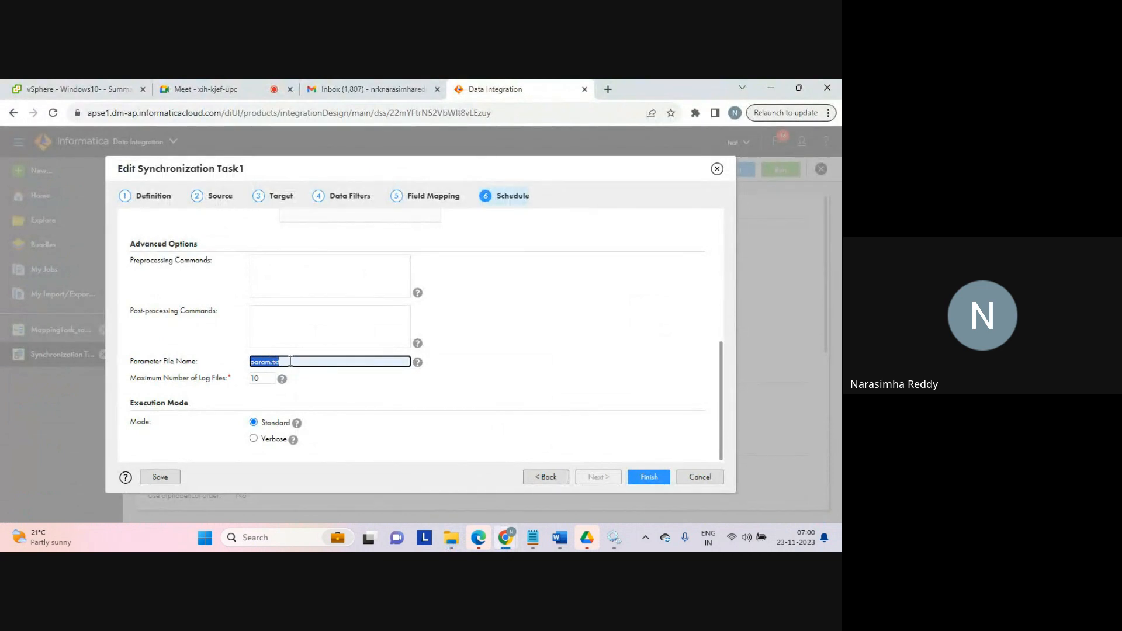
pyautogui.click(648, 477)
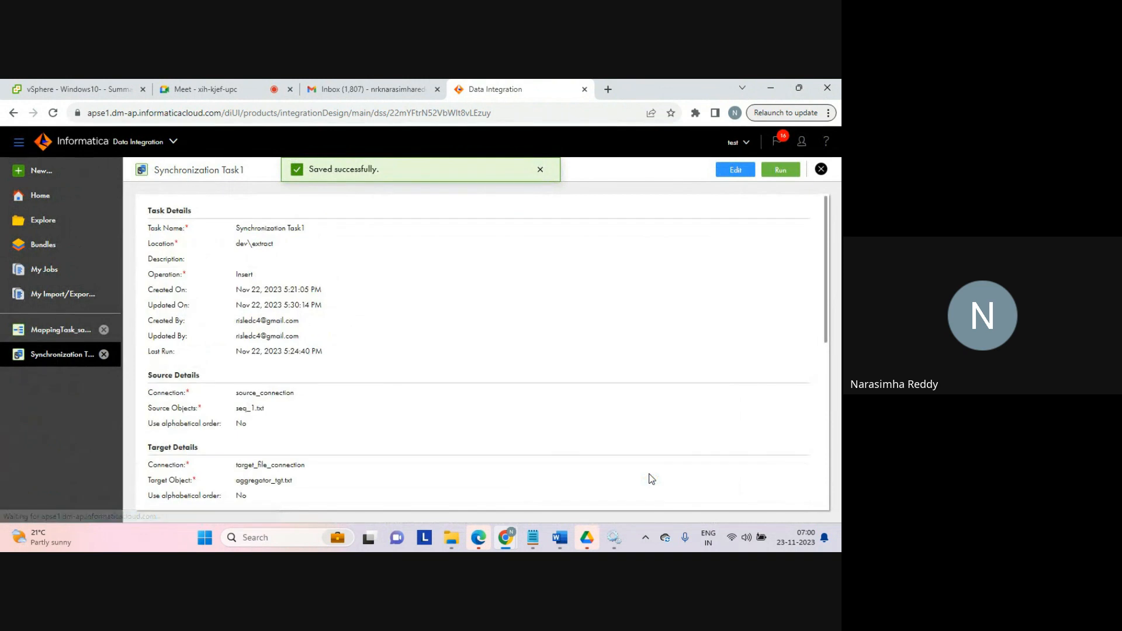
# Step: Run the synchronization task and open its job in My Jobs, refreshing the job list
pyautogui.click(784, 170)
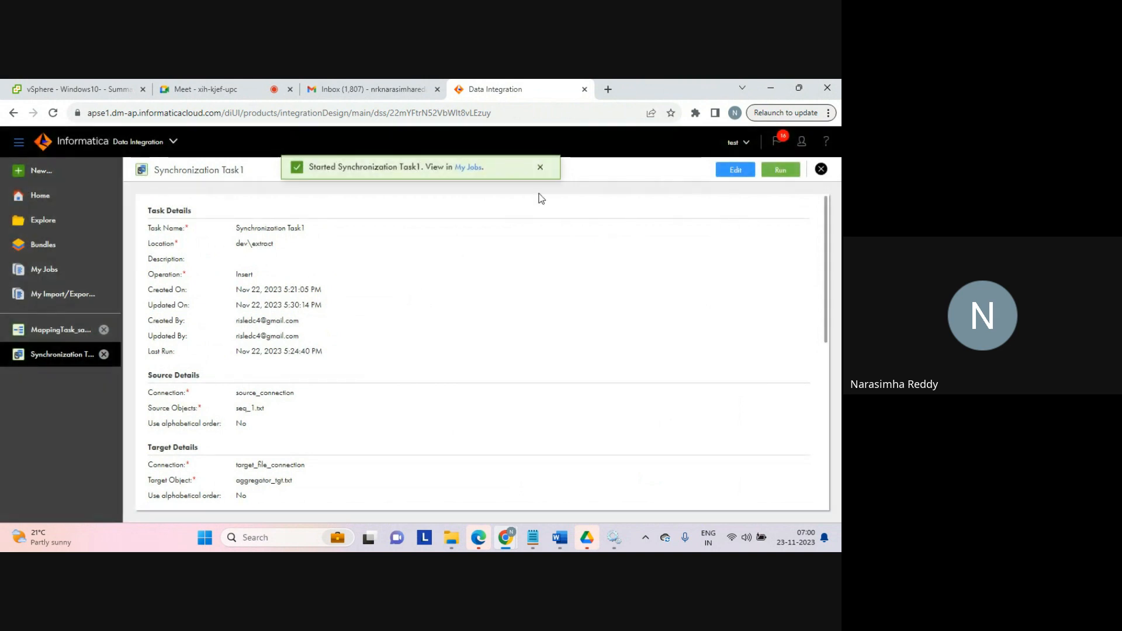
pyautogui.click(472, 170)
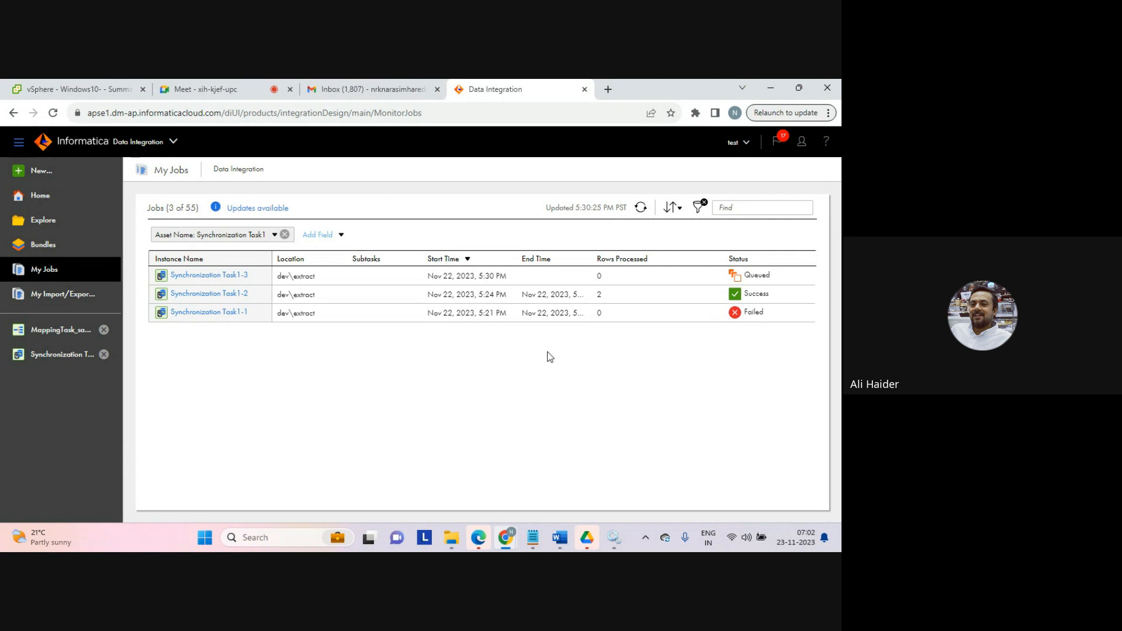
pyautogui.click(641, 208)
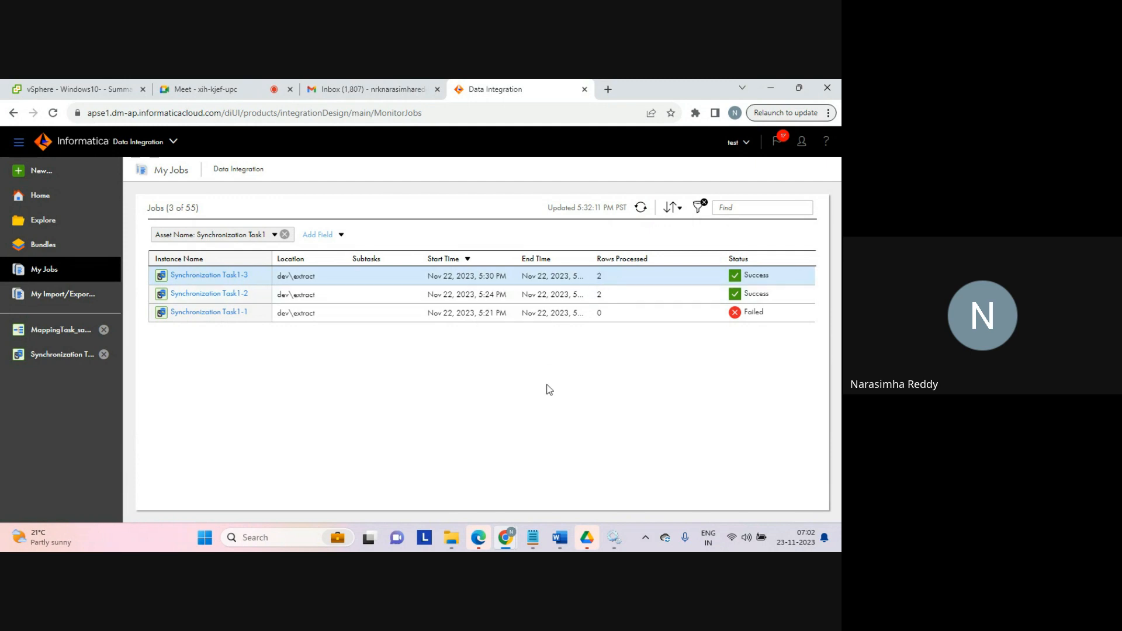
# Step: Open the param file and change the line to $$filter=2, then save and close it
pyautogui.moveTo(533, 539)
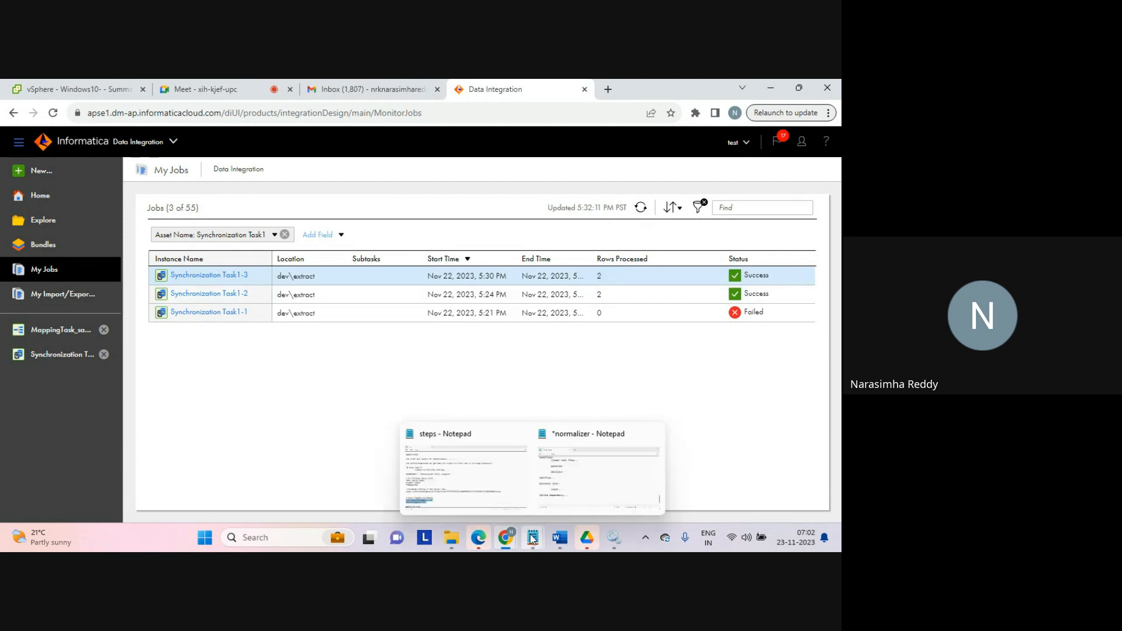
pyautogui.click(452, 538)
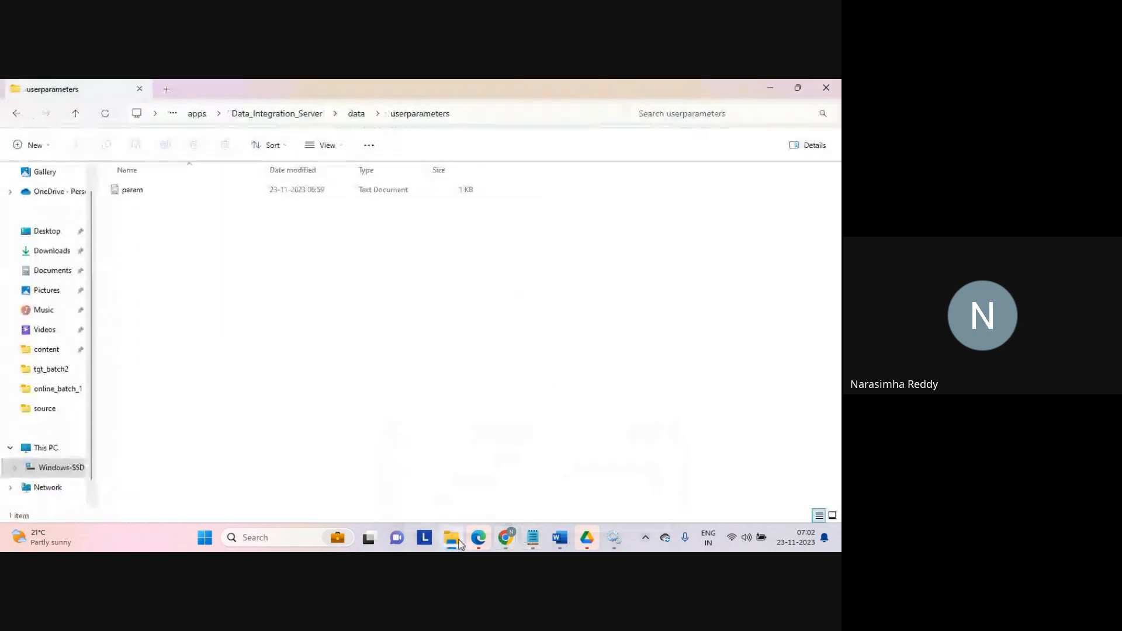
pyautogui.doubleClick(132, 192)
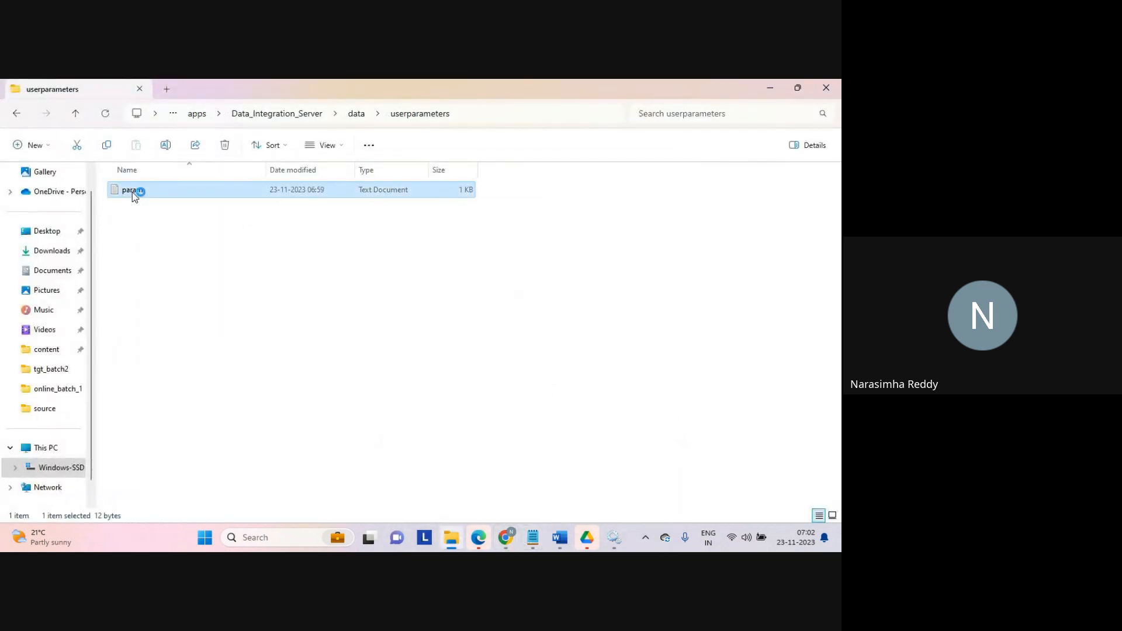
pyautogui.click(184, 222)
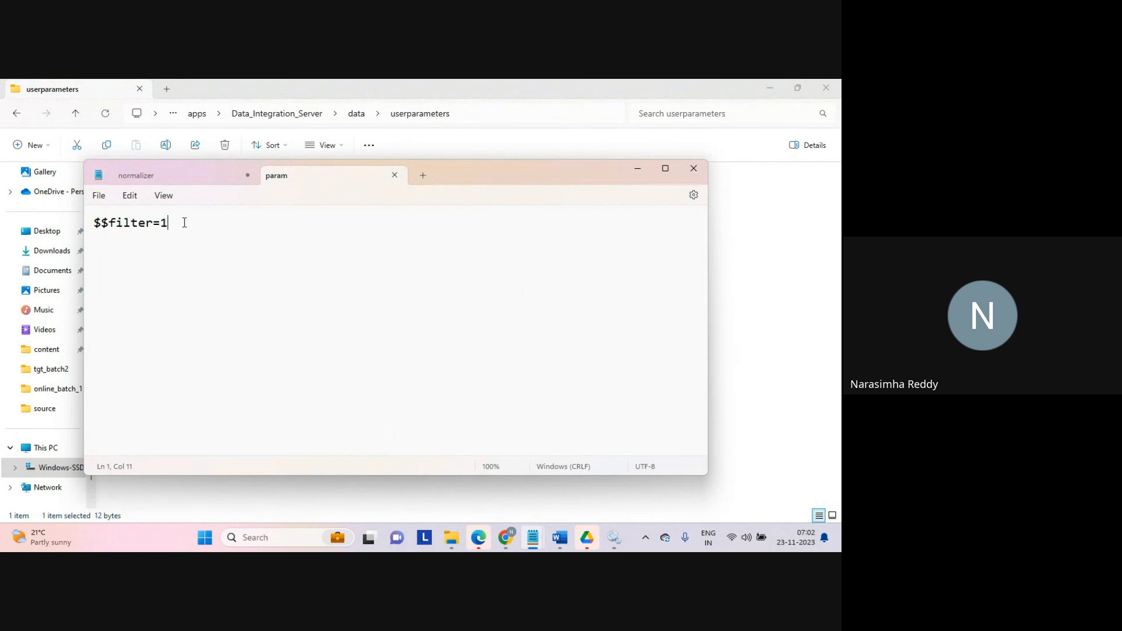
pyautogui.press('BackSpace')
pyautogui.write('2')
pyautogui.hotkey('ctrl', 's')
pyautogui.click(401, 174)
pyautogui.click(768, 275)
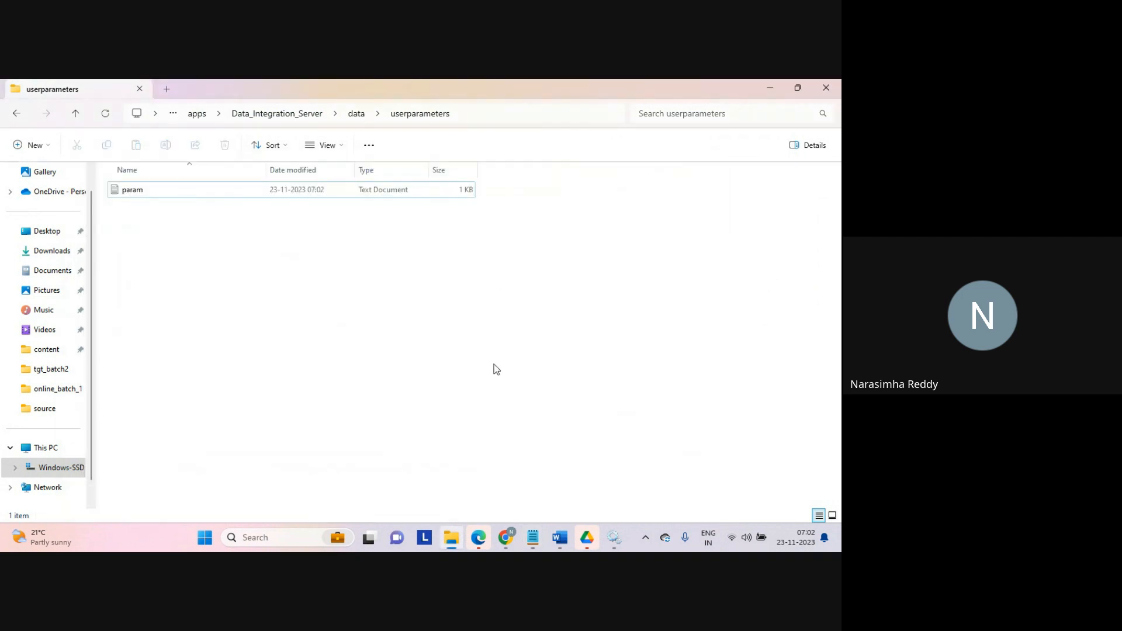
# Step: Restart the latest Synchronization Task1 job and refresh the job list
pyautogui.click(511, 548)
pyautogui.click(461, 462)
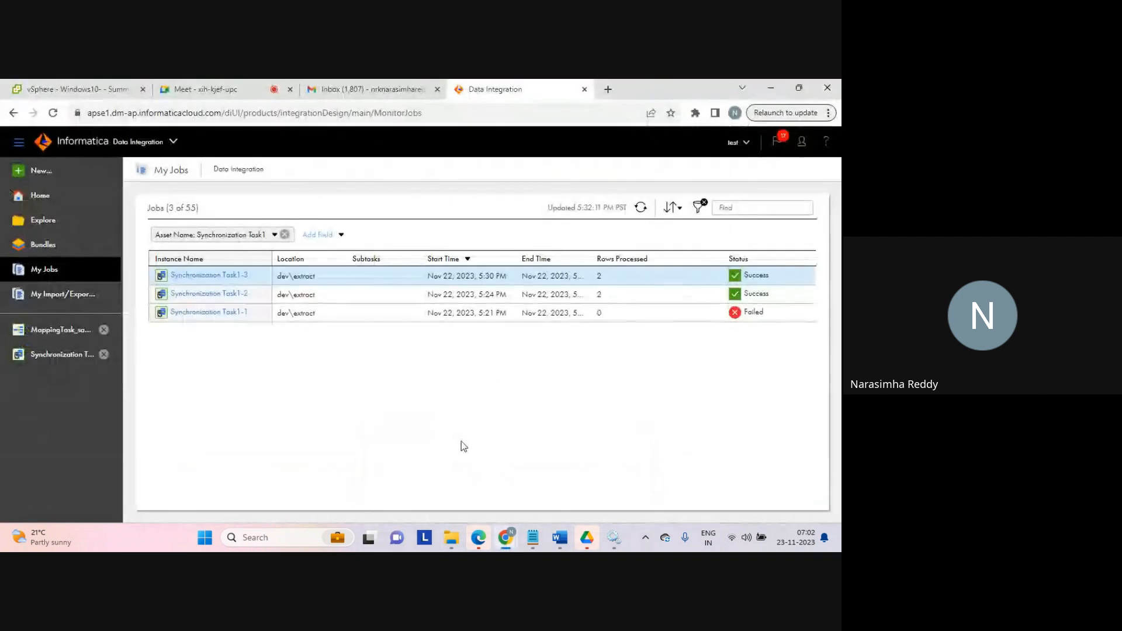
pyautogui.click(791, 283)
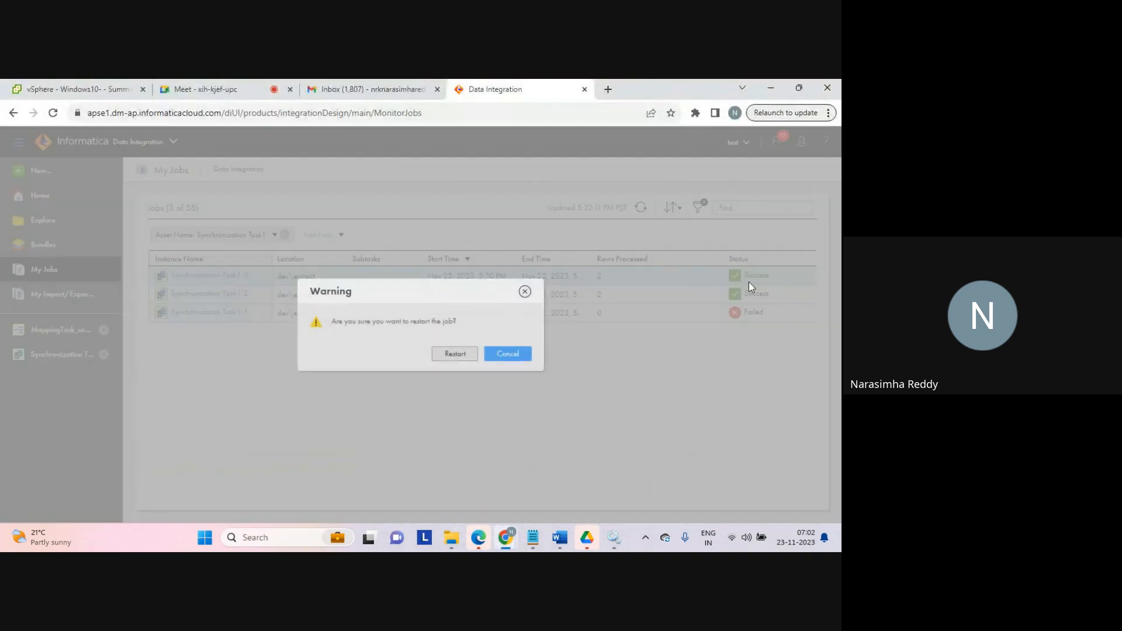
pyautogui.click(460, 354)
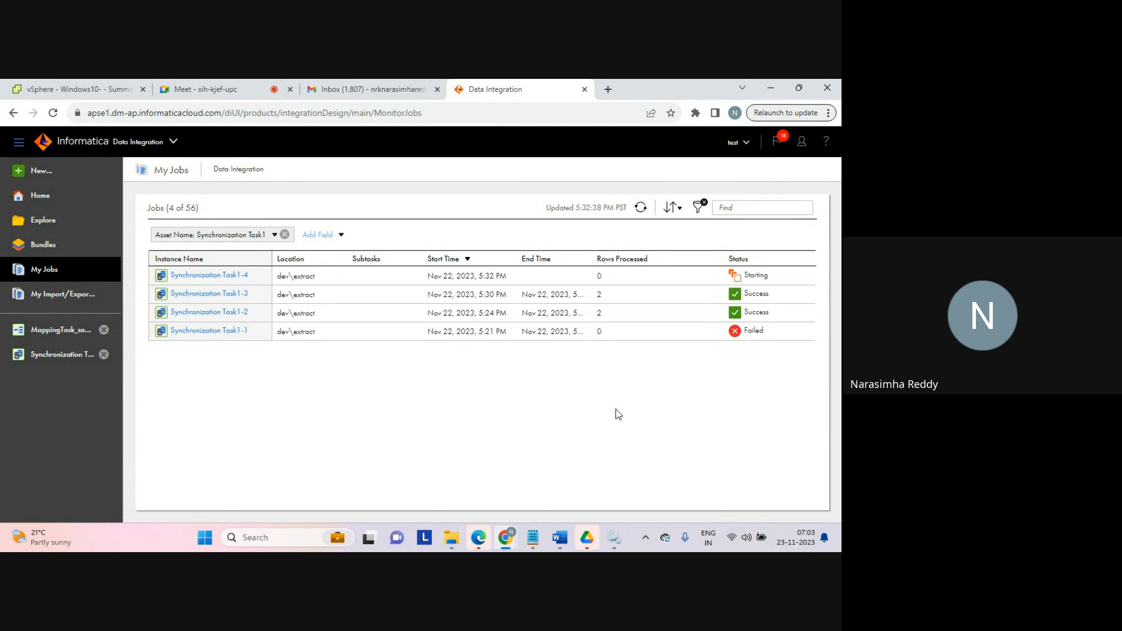
pyautogui.click(641, 208)
# Step: Open aggregator_tgt in the tgt_batch2 folder to review the target output, then close it
pyautogui.moveTo(451, 549)
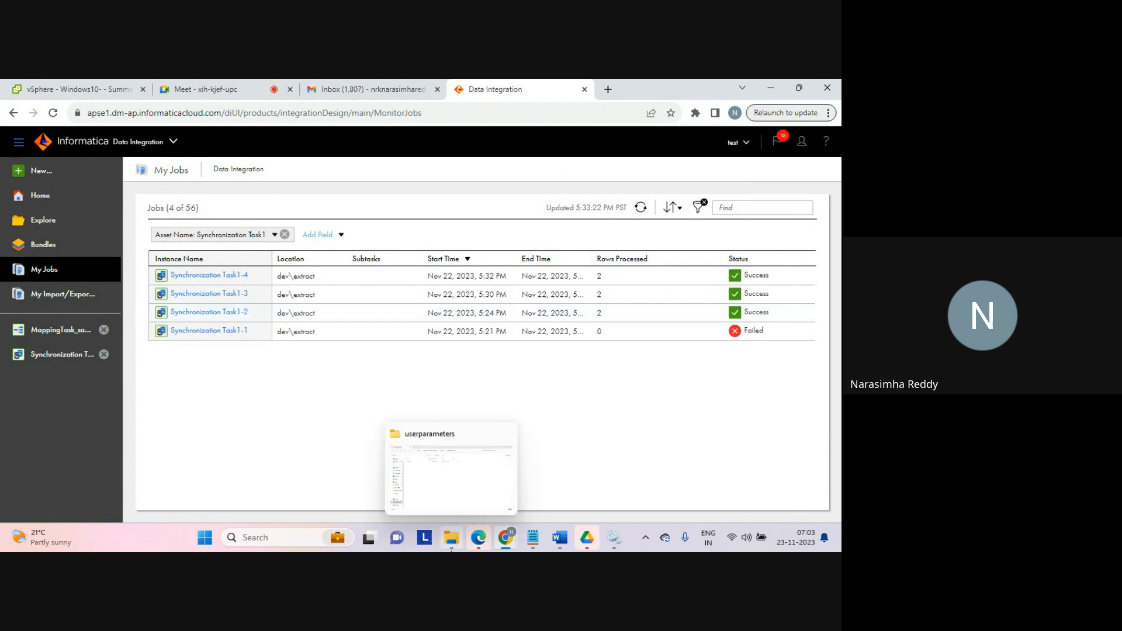
pyautogui.click(458, 483)
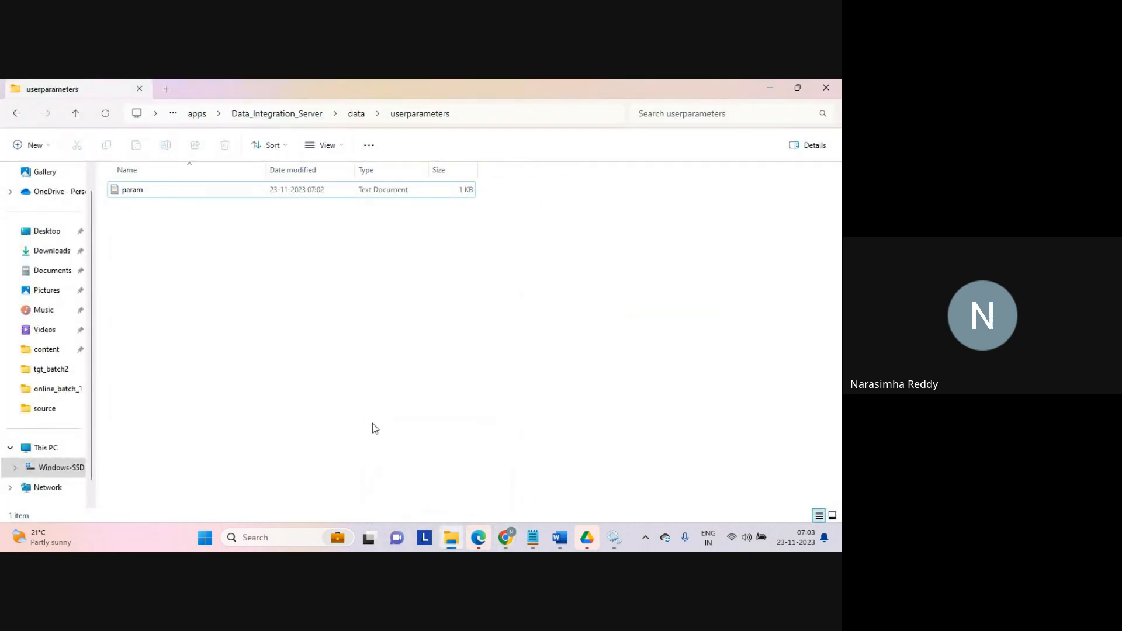
pyautogui.click(54, 370)
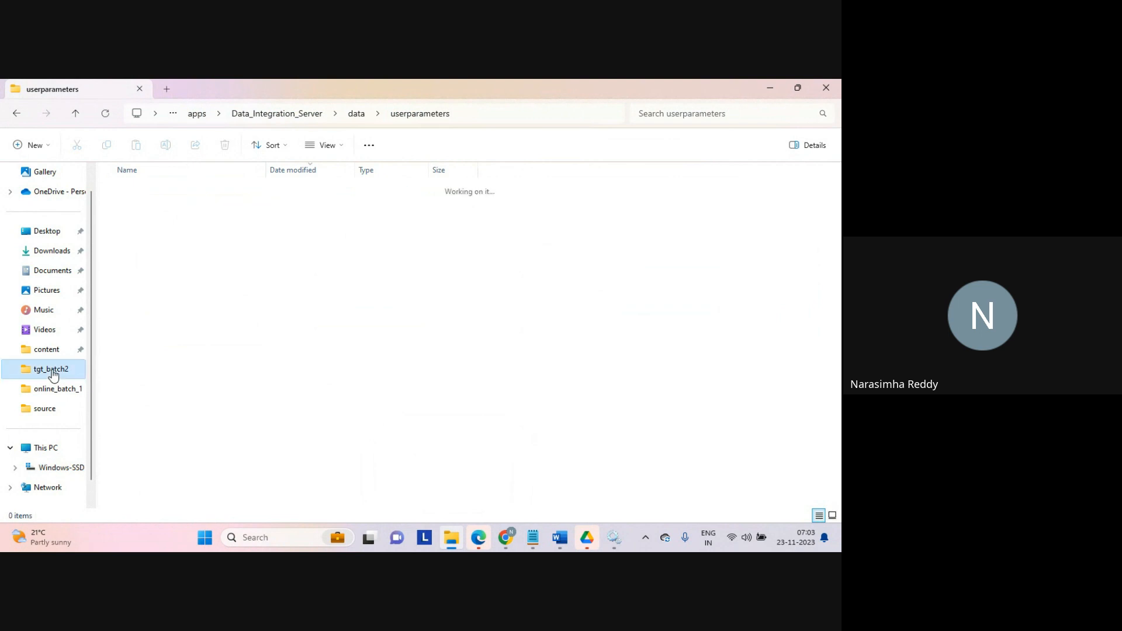
pyautogui.doubleClick(167, 190)
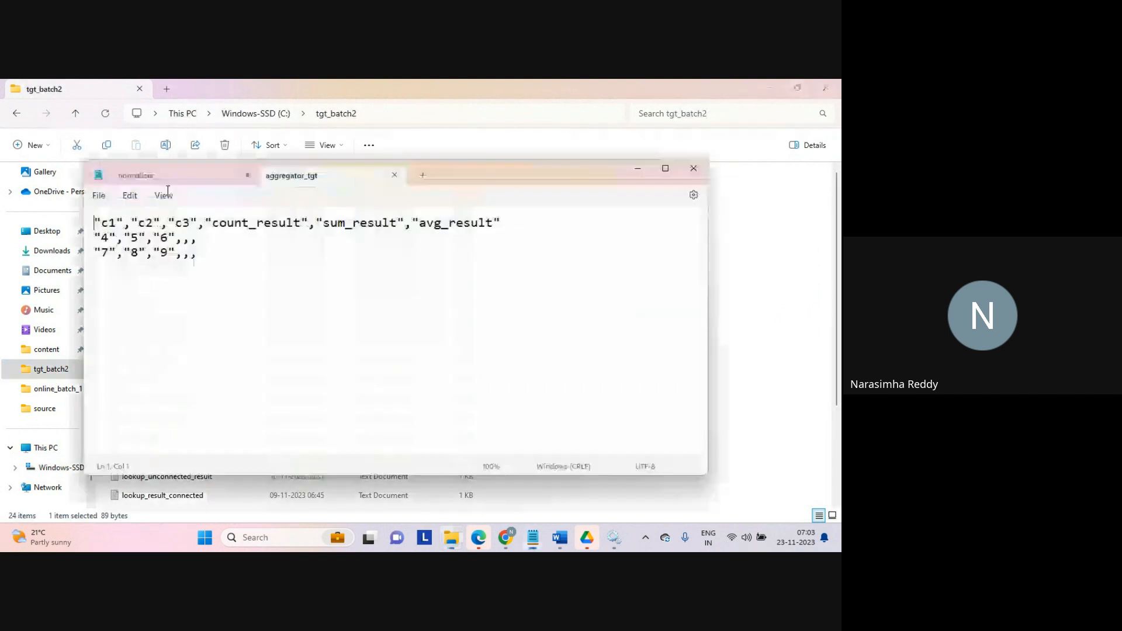
pyautogui.moveTo(228, 255); pyautogui.dragTo(87, 228)
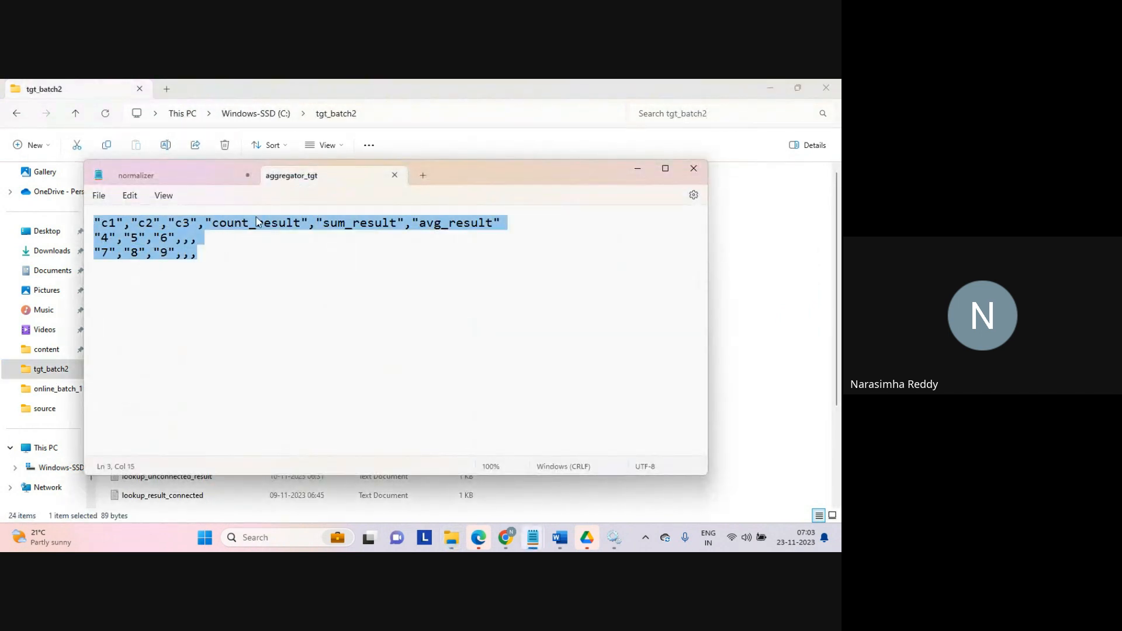
pyautogui.click(317, 268)
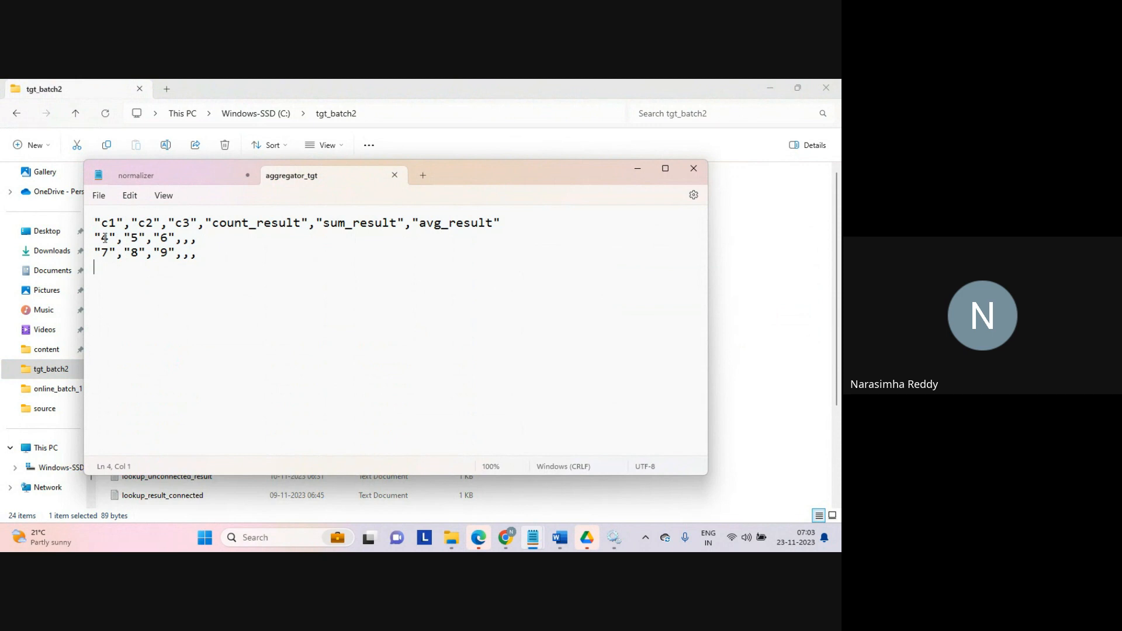
pyautogui.click(395, 174)
pyautogui.click(729, 358)
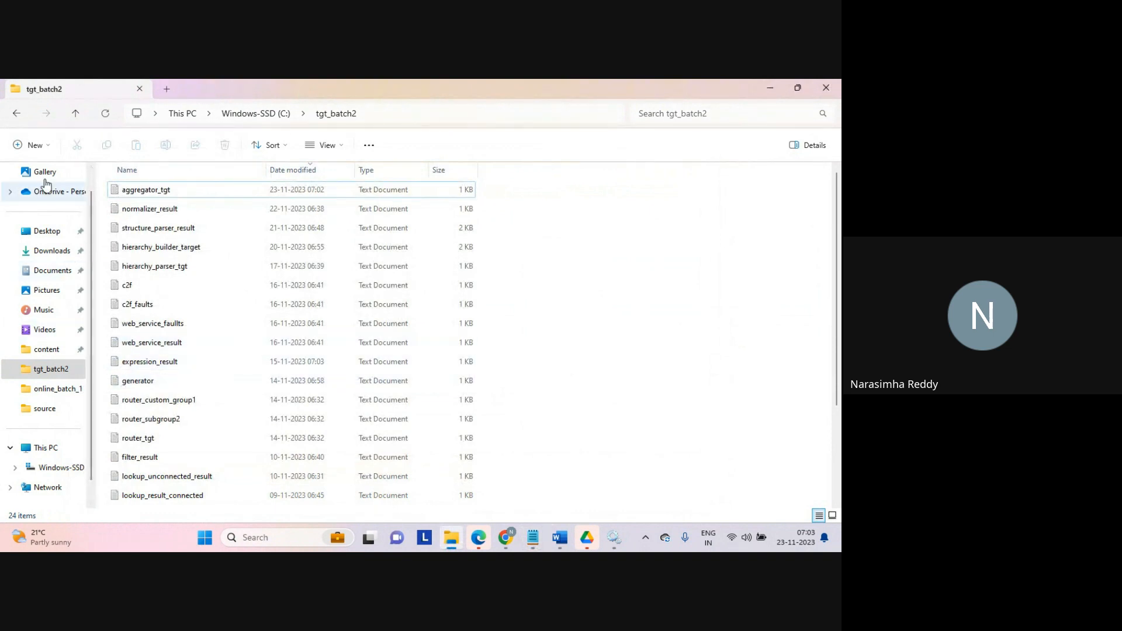
# Step: Reopen the param file, change the filter value to 4, then save and close it
pyautogui.click(17, 115)
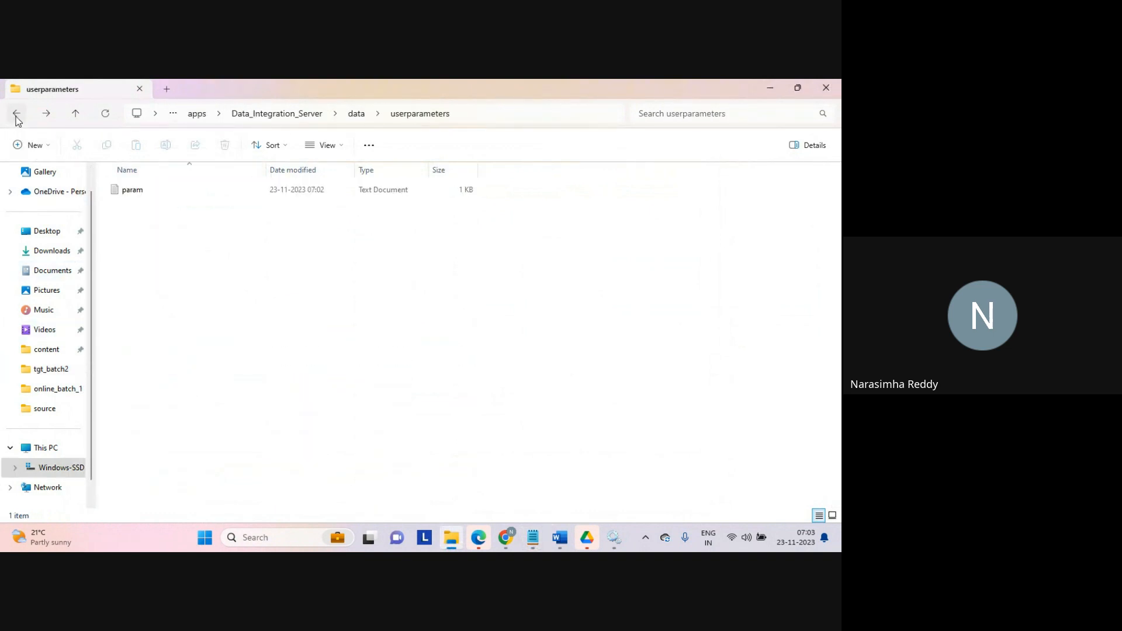
pyautogui.doubleClick(132, 190)
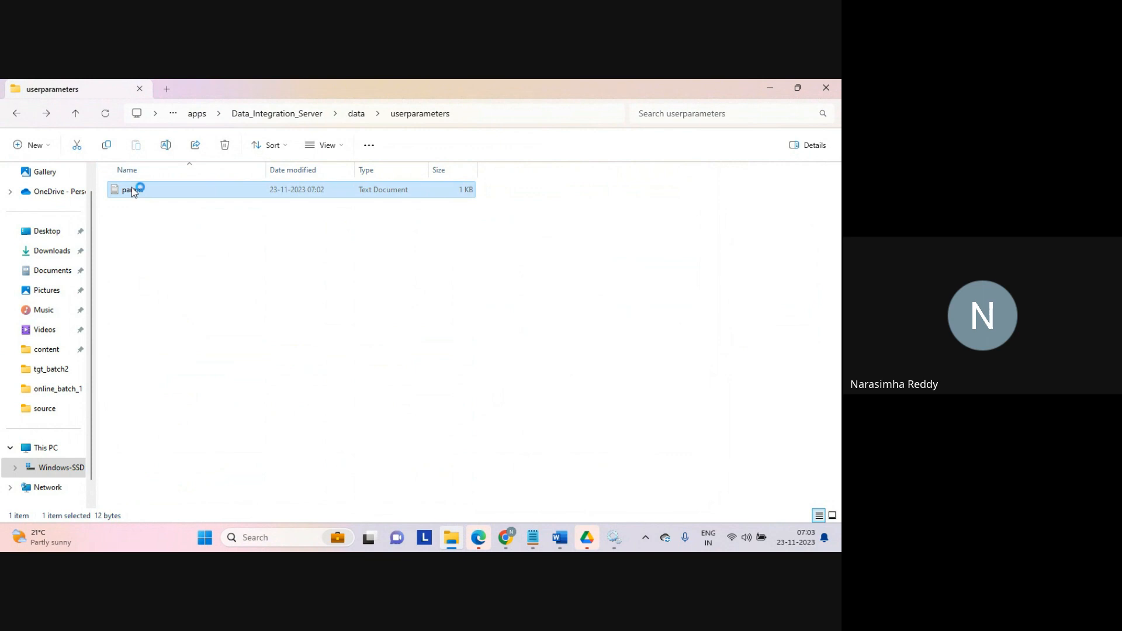
pyautogui.moveTo(162, 223); pyautogui.dragTo(185, 222)
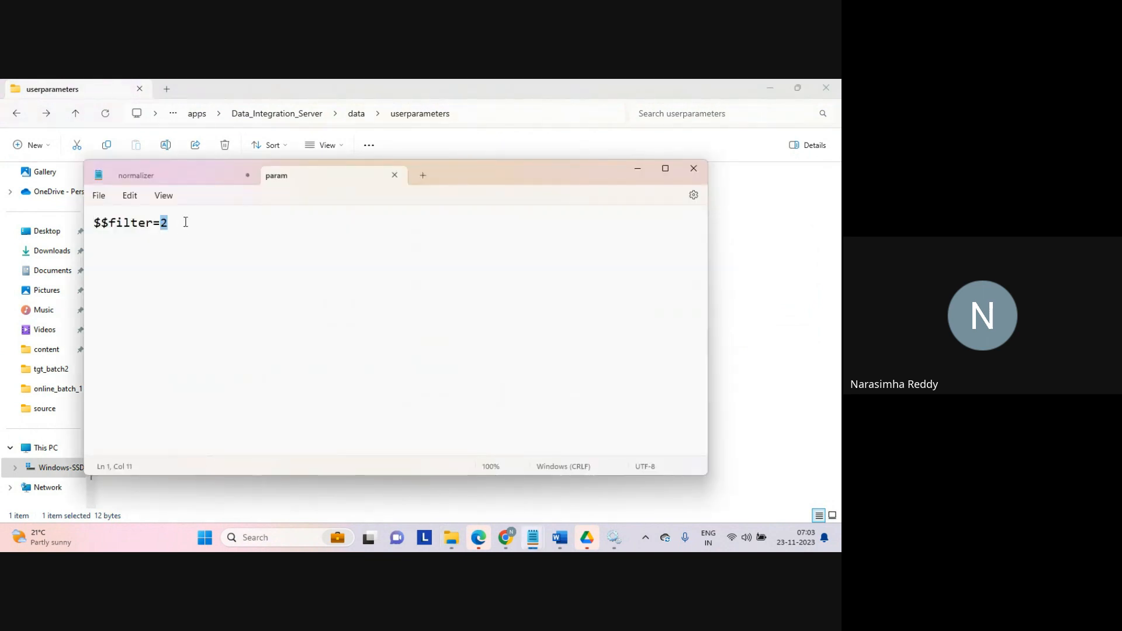
pyautogui.write('4')
pyautogui.hotkey('ctrl', 's')
pyautogui.click(395, 175)
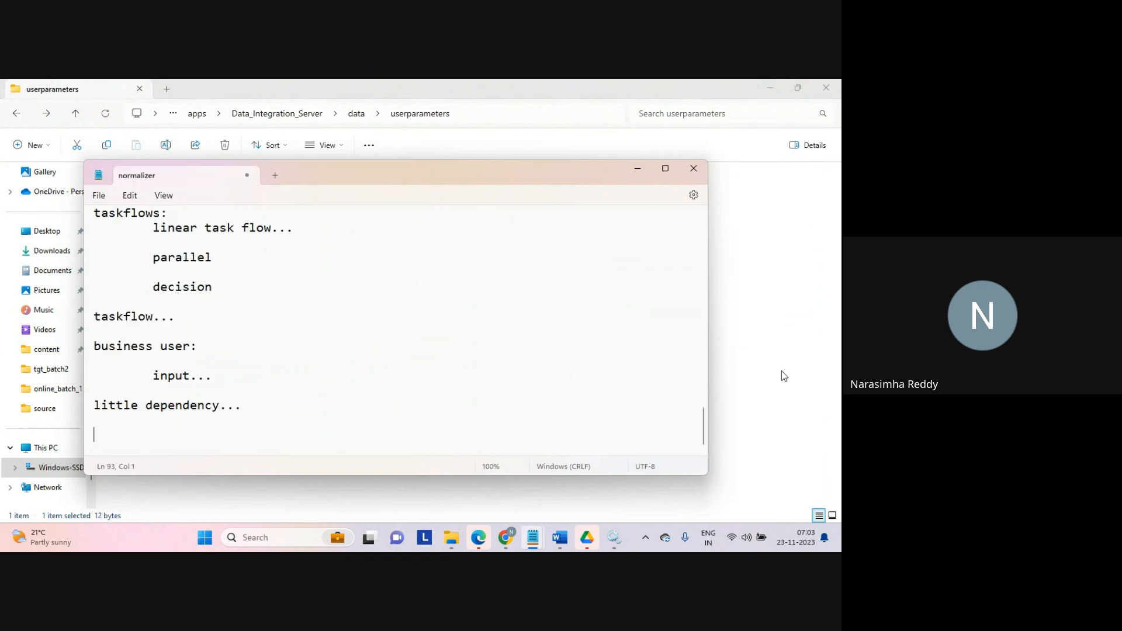
pyautogui.click(781, 371)
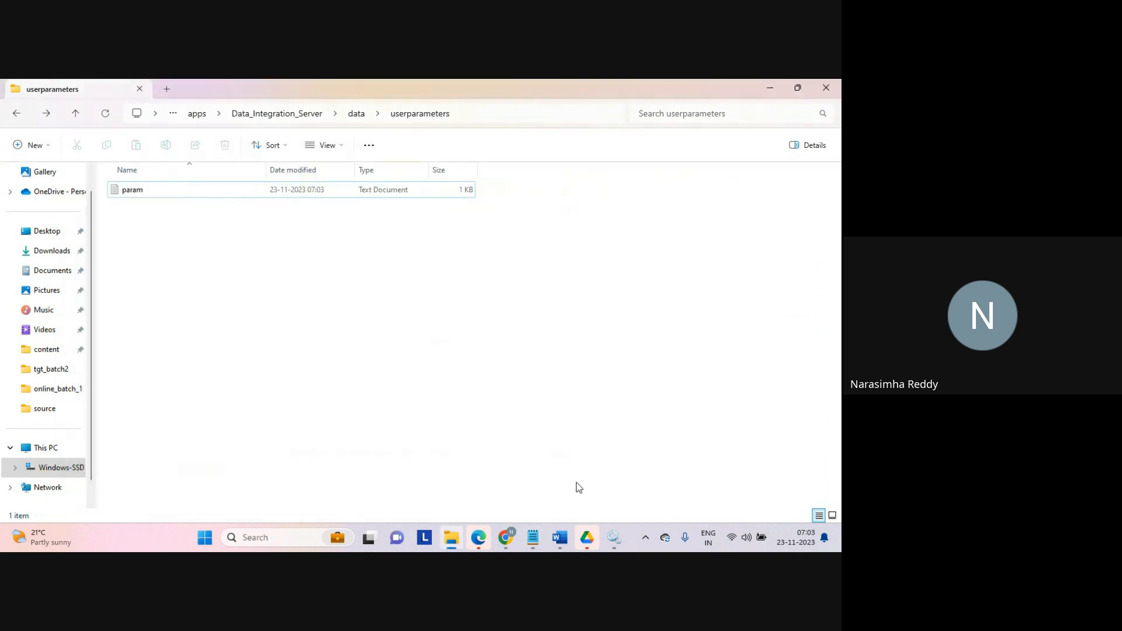
# Step: Restart the latest Synchronization Task1 job again and dismiss the notification
pyautogui.click(507, 535)
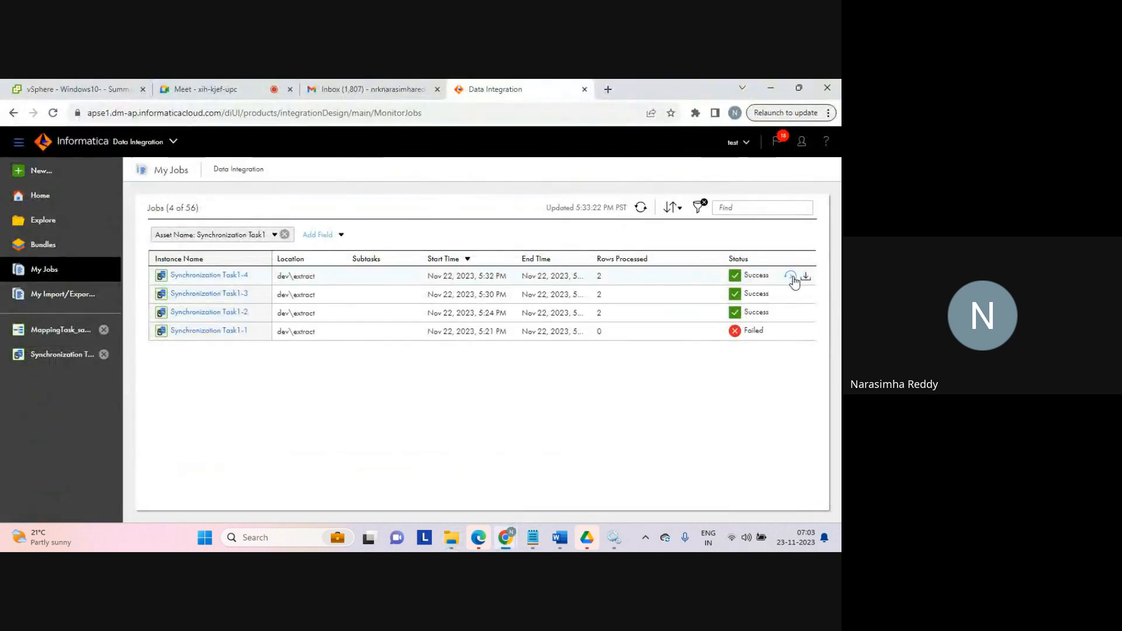
pyautogui.click(795, 278)
pyautogui.click(456, 354)
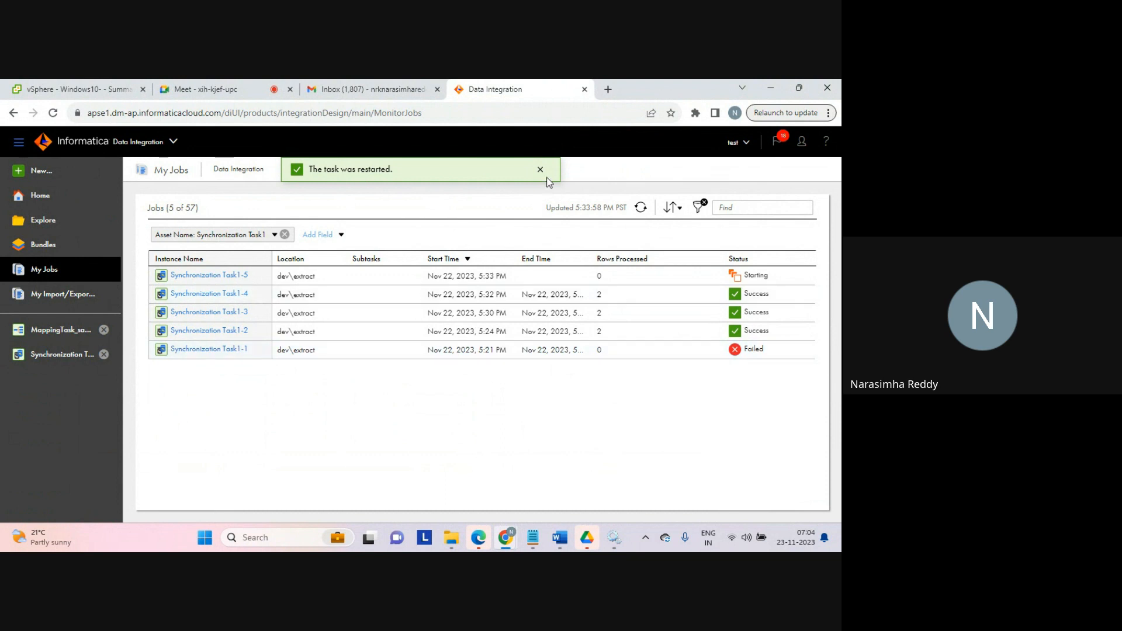
pyautogui.click(541, 170)
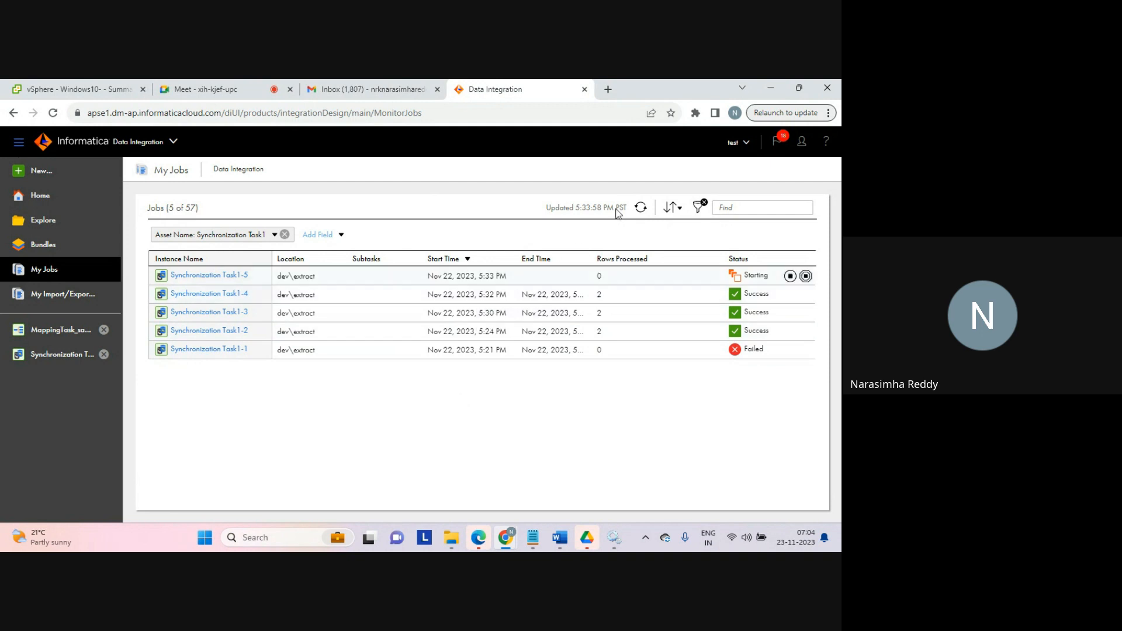
# Step: Refresh the job list and check the rows processed by the latest Synchronization Task1 run
pyautogui.click(641, 208)
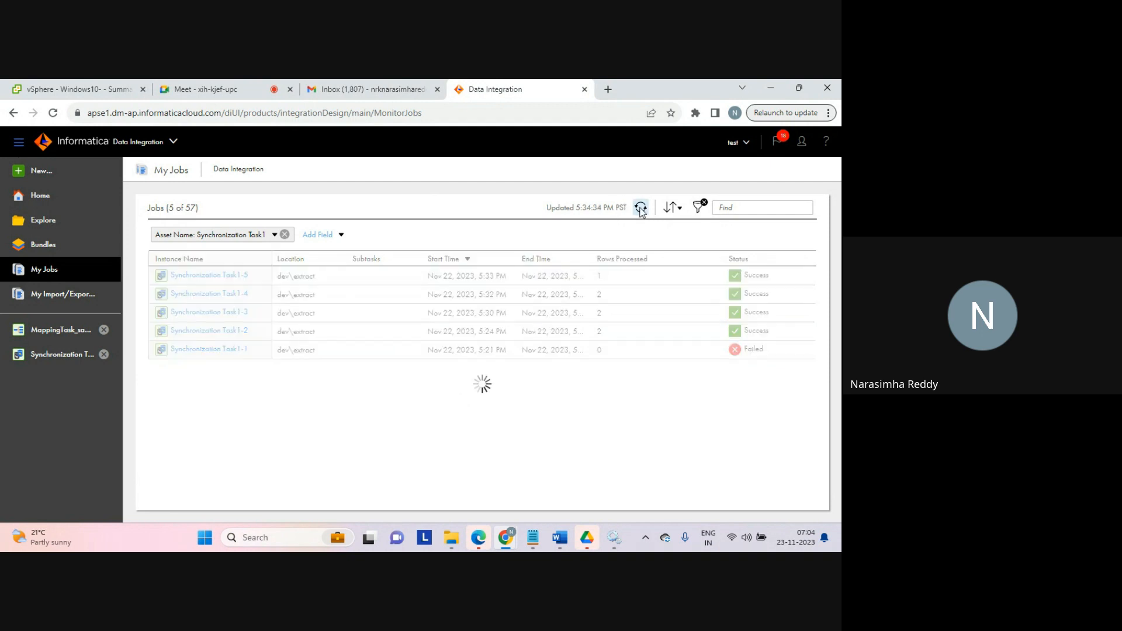
pyautogui.doubleClick(608, 274)
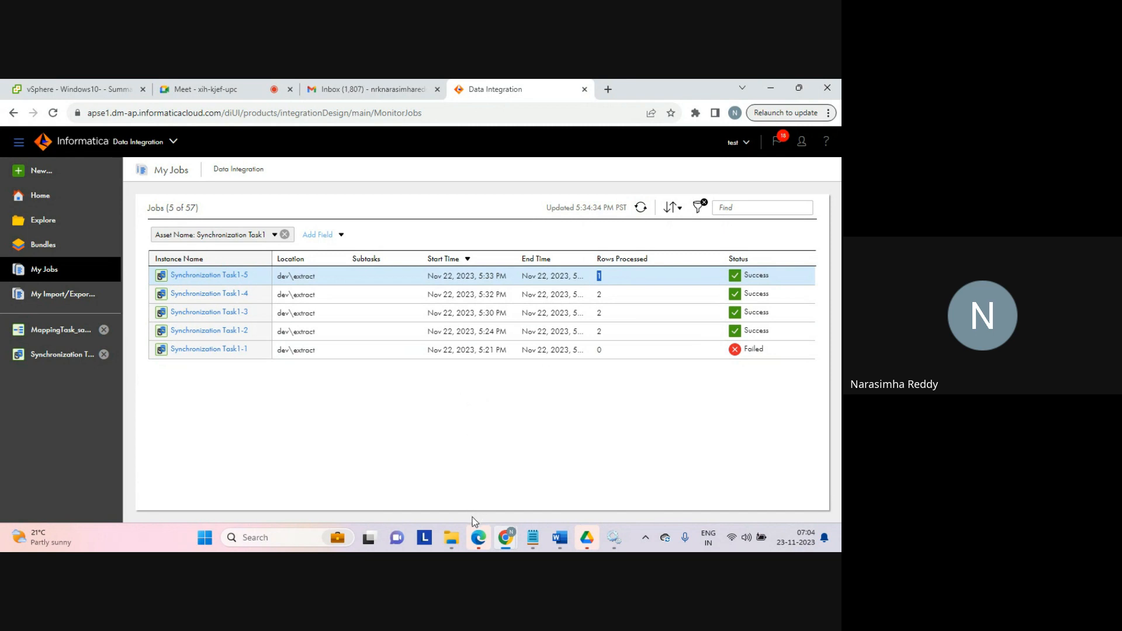
# Step: Open aggregator_tgt from the tgt_batch2 folder to inspect the new target rows, then close the file
pyautogui.moveTo(456, 541)
pyautogui.click(451, 490)
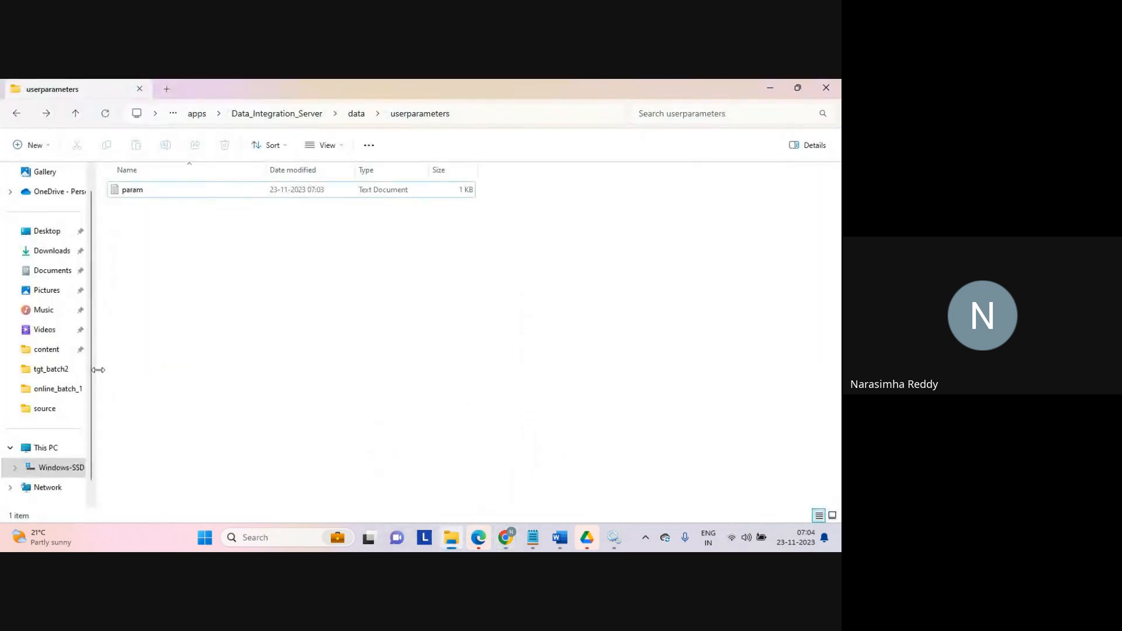
pyautogui.click(50, 369)
pyautogui.doubleClick(176, 190)
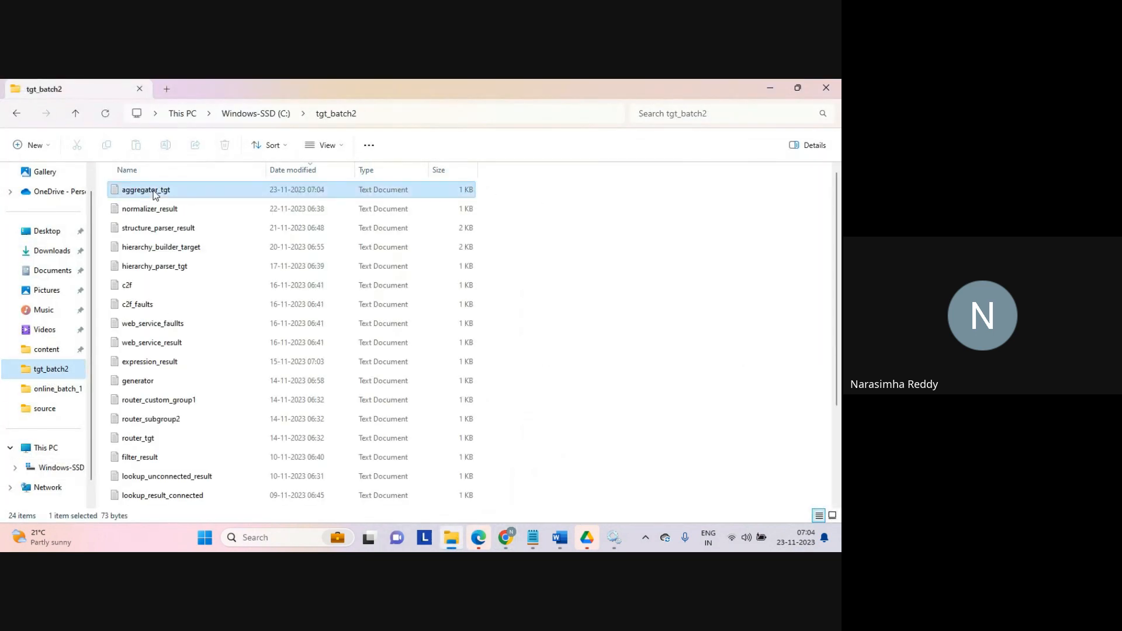
pyautogui.tripleClick(289, 261)
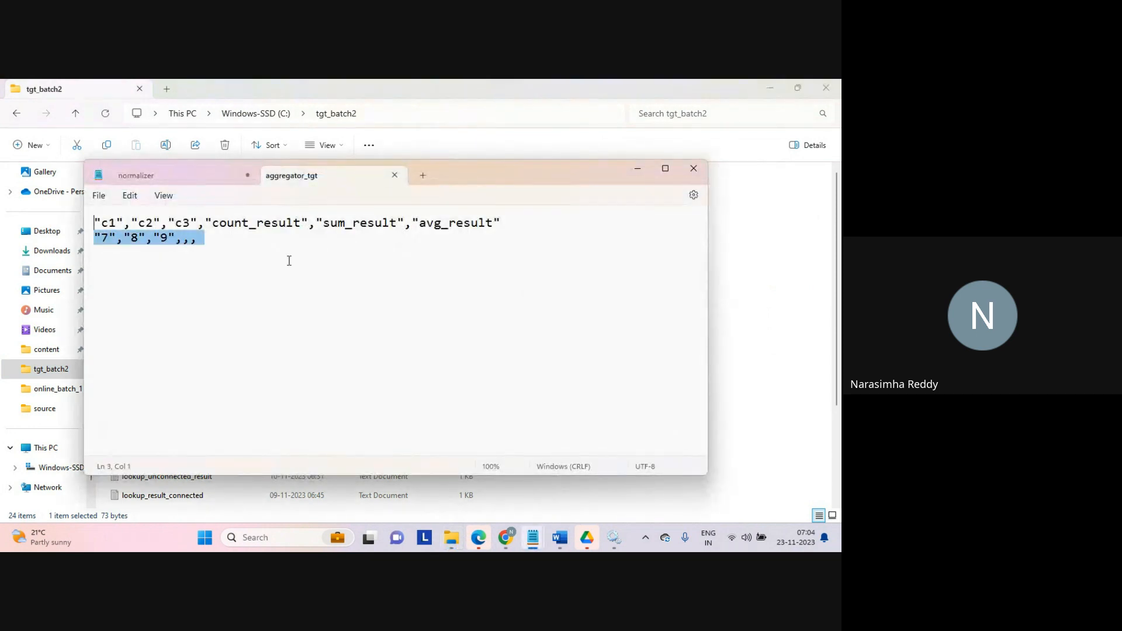
pyautogui.click(289, 261)
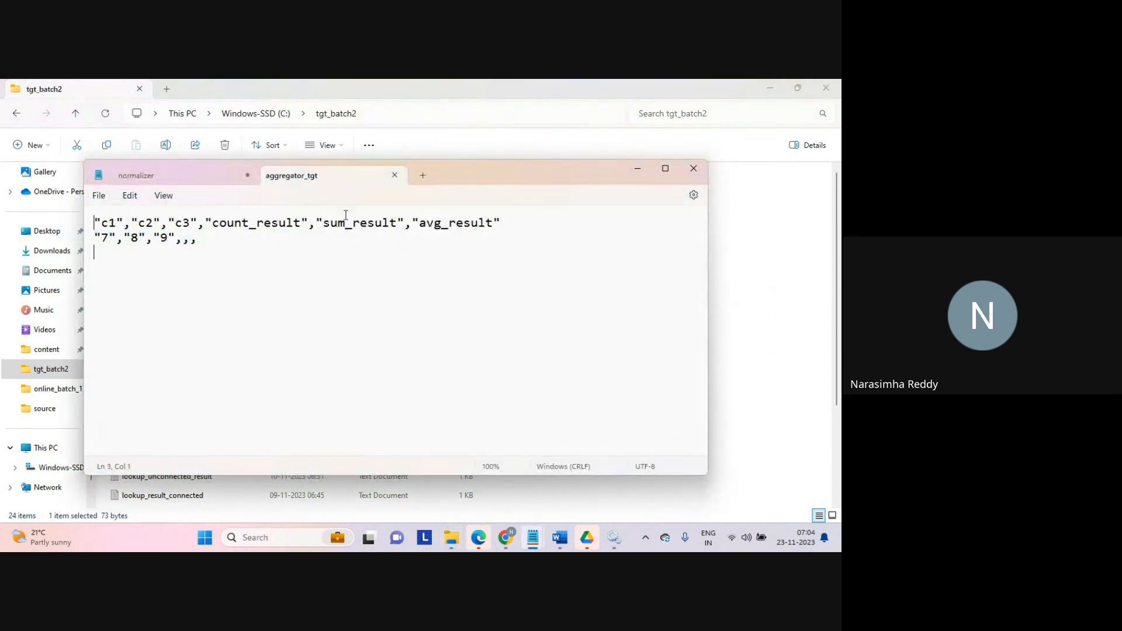
pyautogui.click(394, 177)
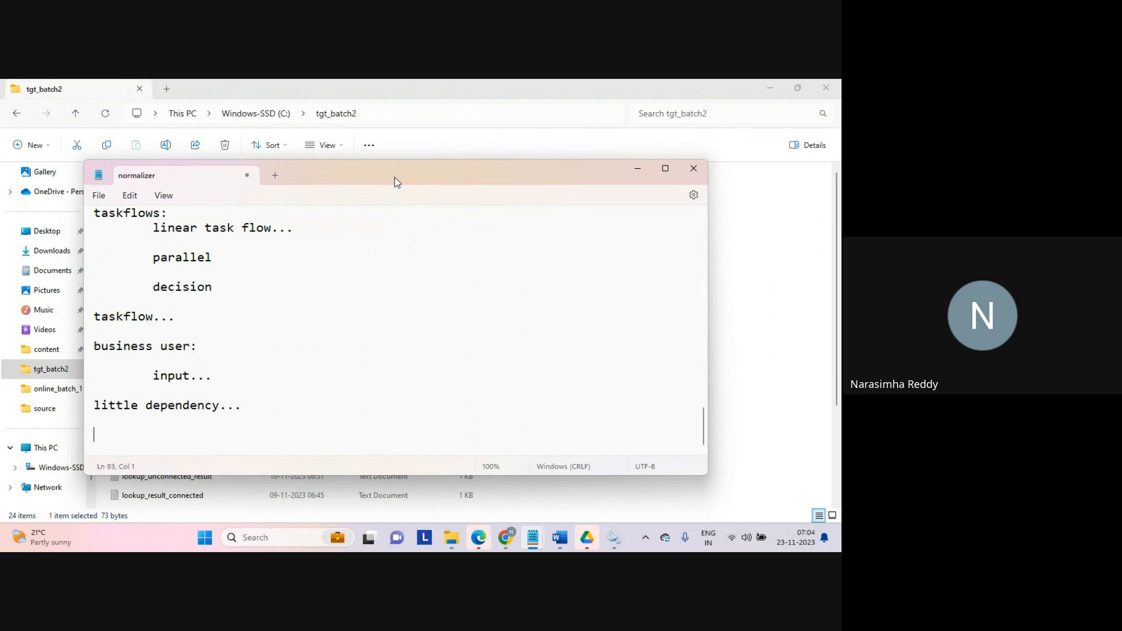
pyautogui.click(754, 299)
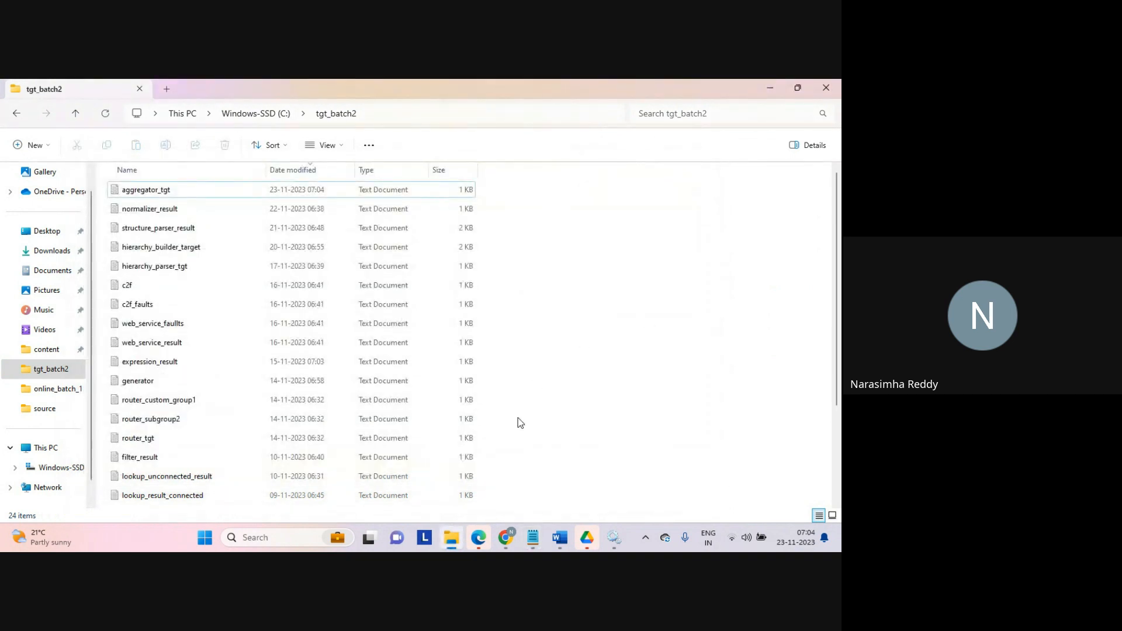
# Step: Return to Data Integration and create a new Replication Task asset
pyautogui.moveTo(508, 540)
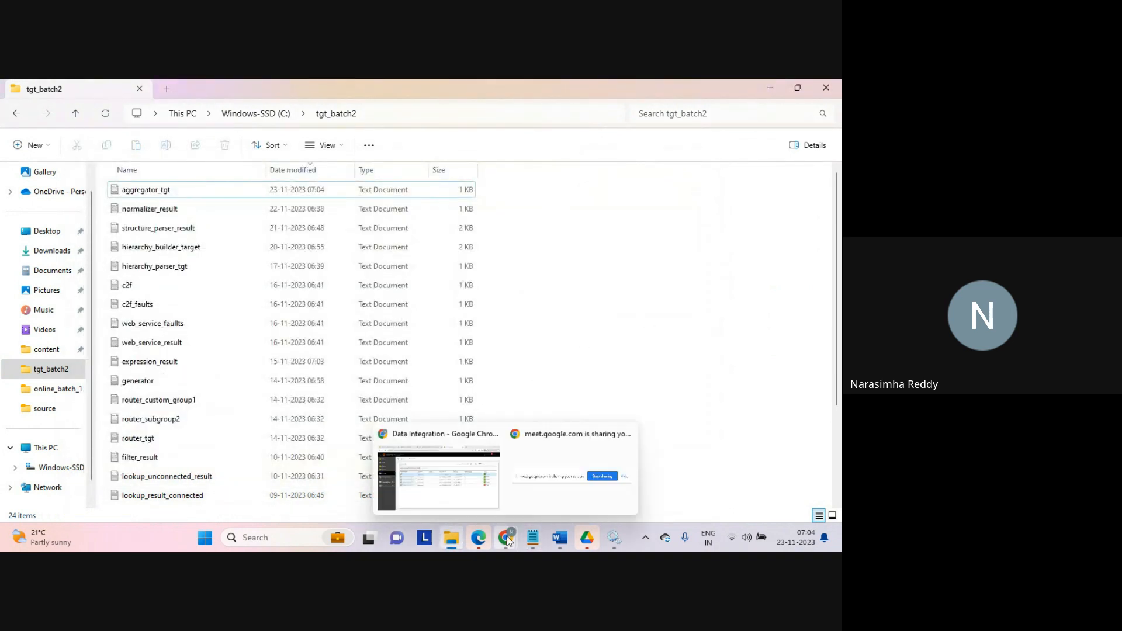
pyautogui.click(458, 488)
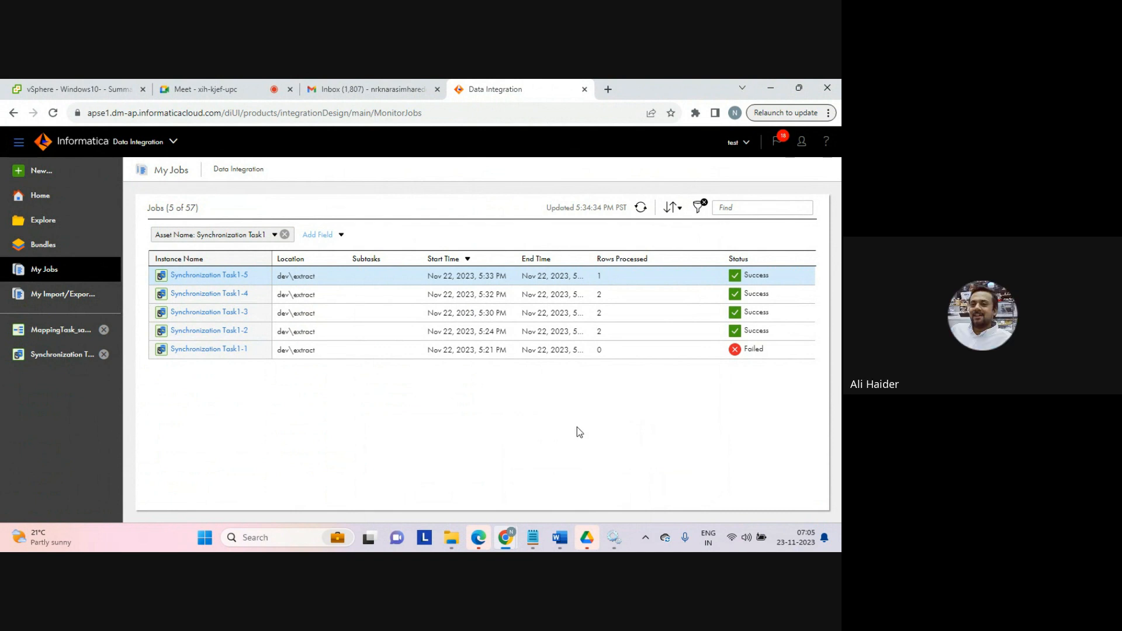
pyautogui.click(43, 174)
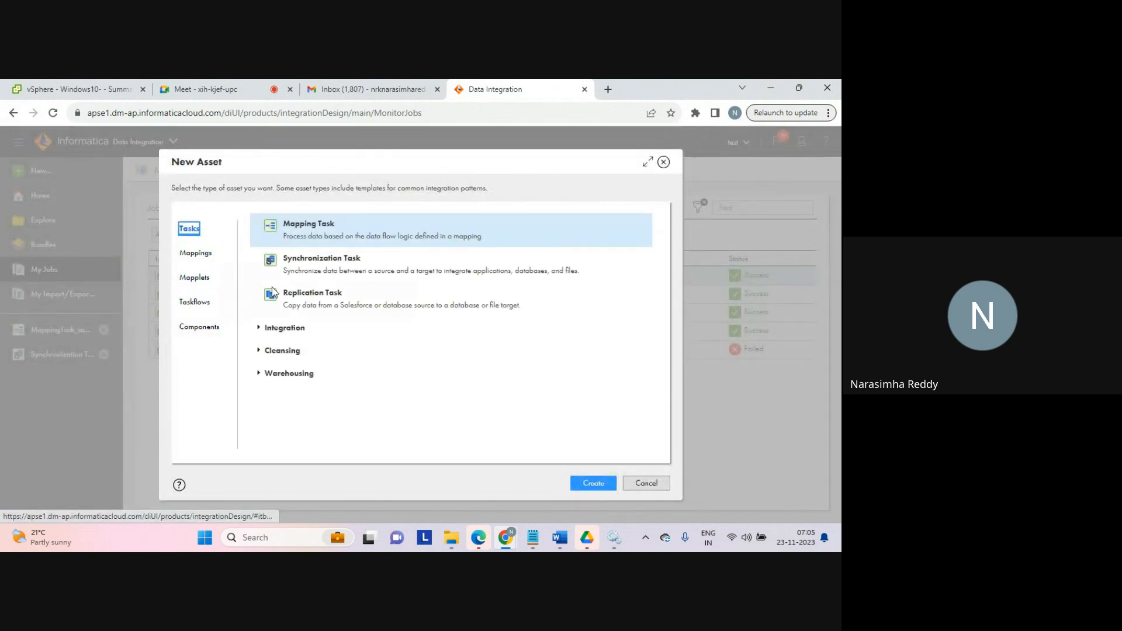
pyautogui.moveTo(206, 301)
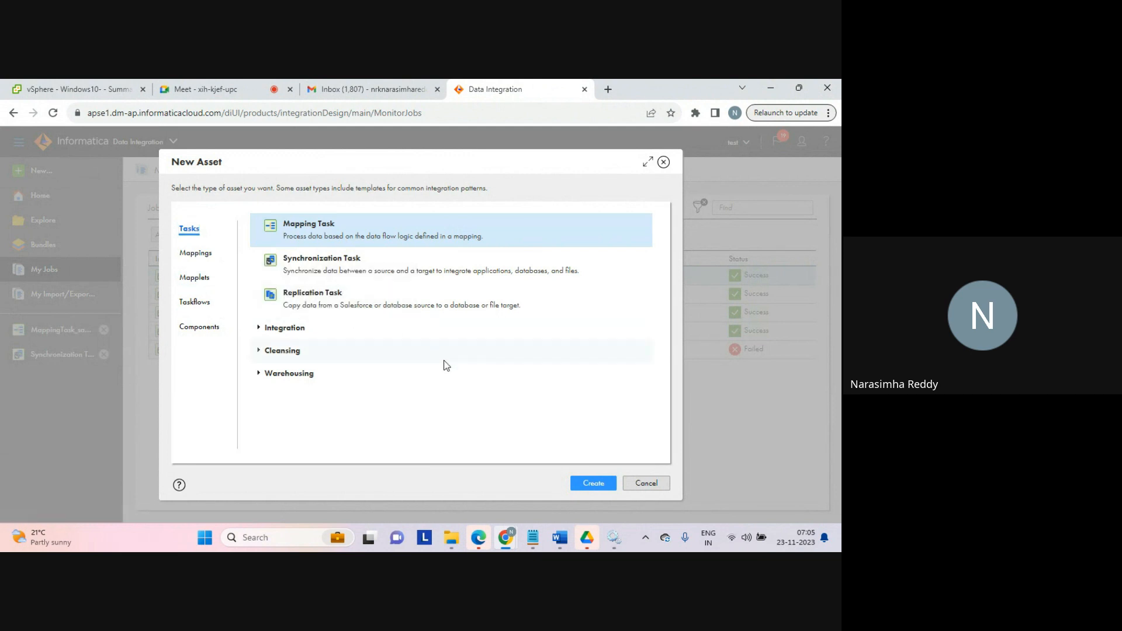
pyautogui.click(302, 295)
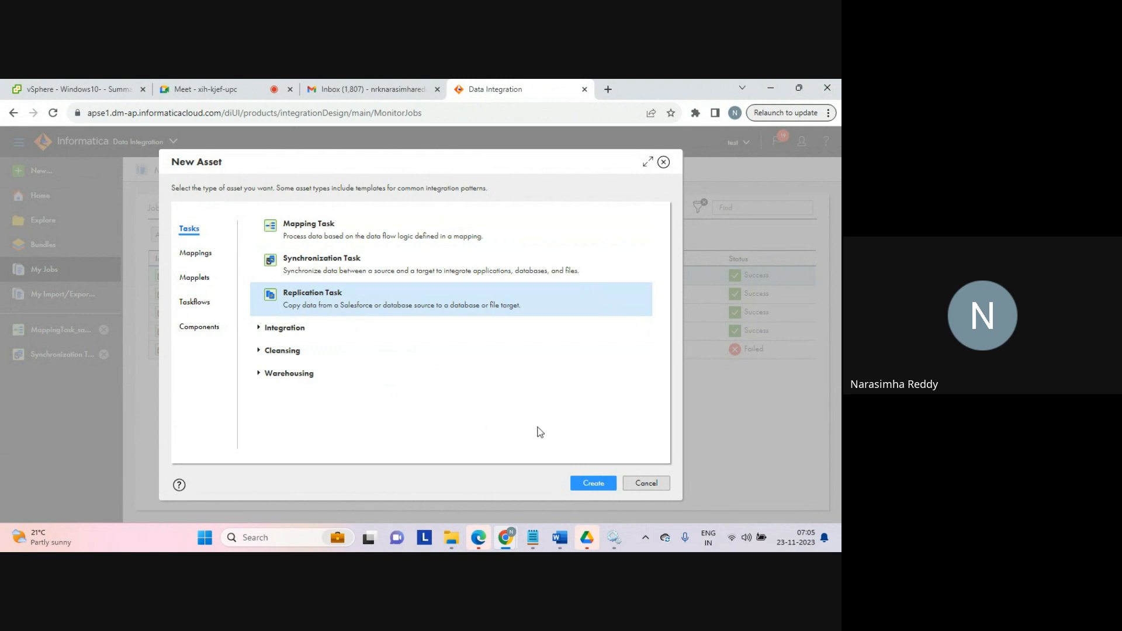
pyautogui.click(591, 482)
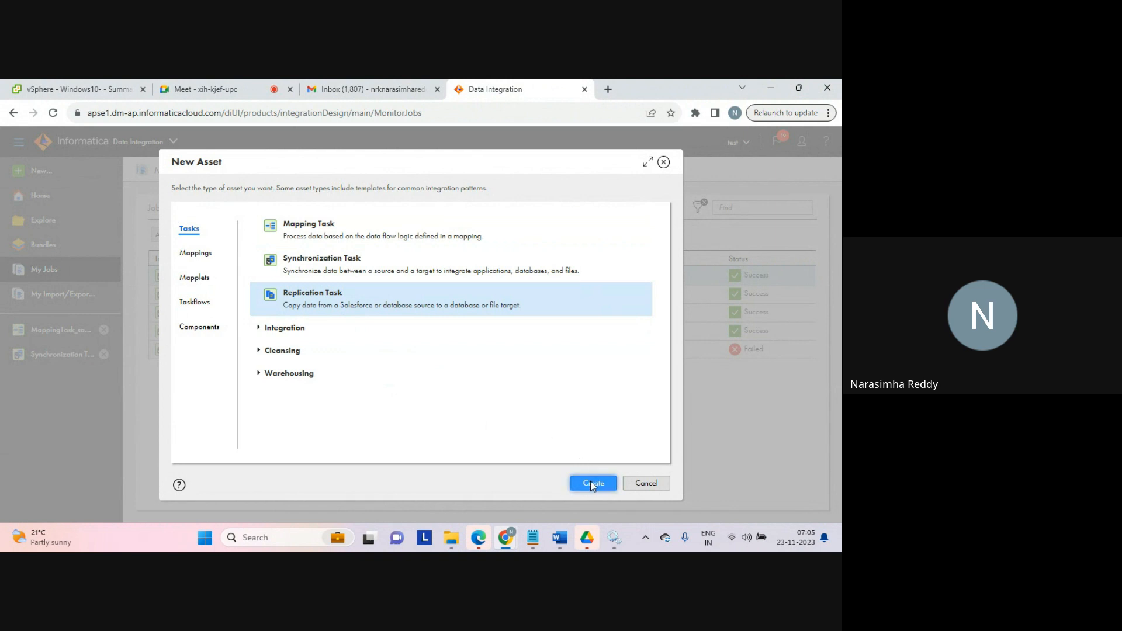
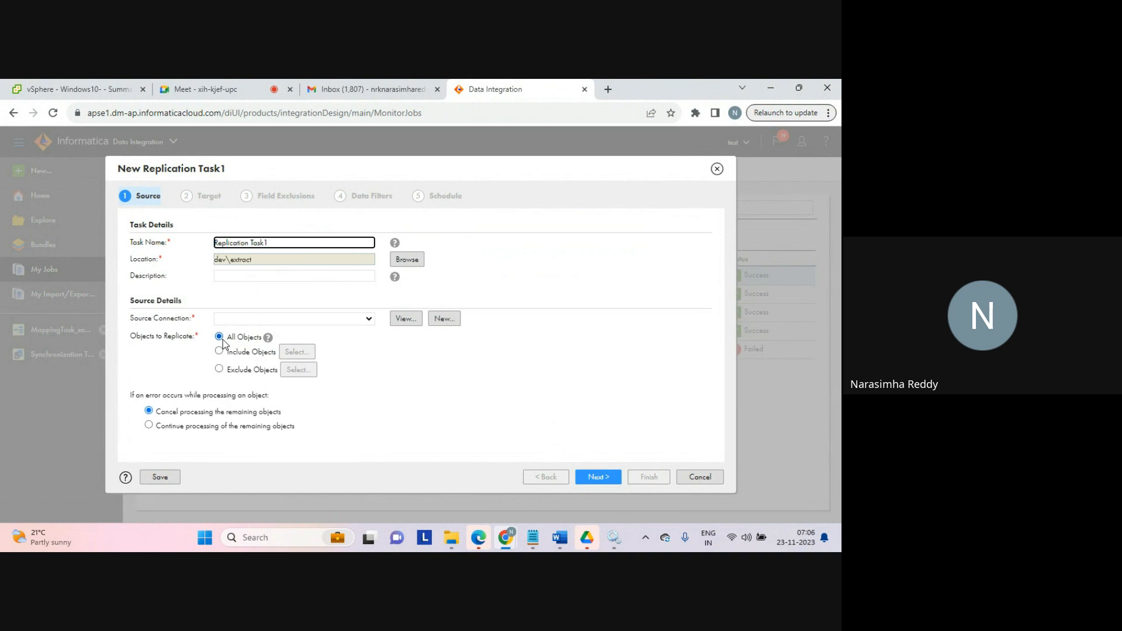
pyautogui.click(368, 320)
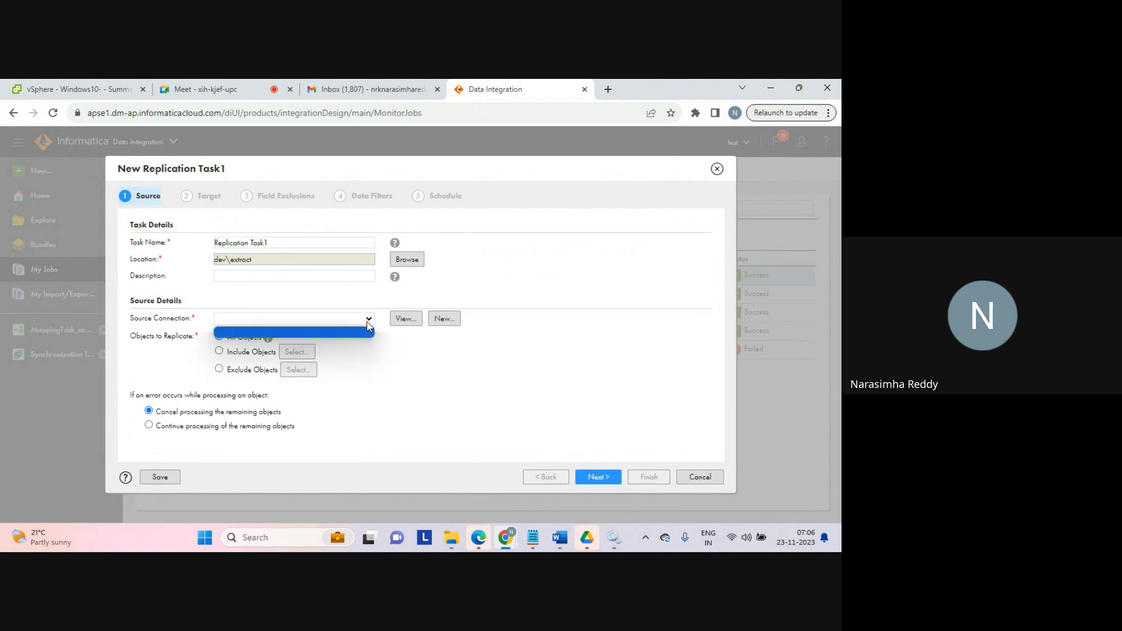
pyautogui.click(368, 322)
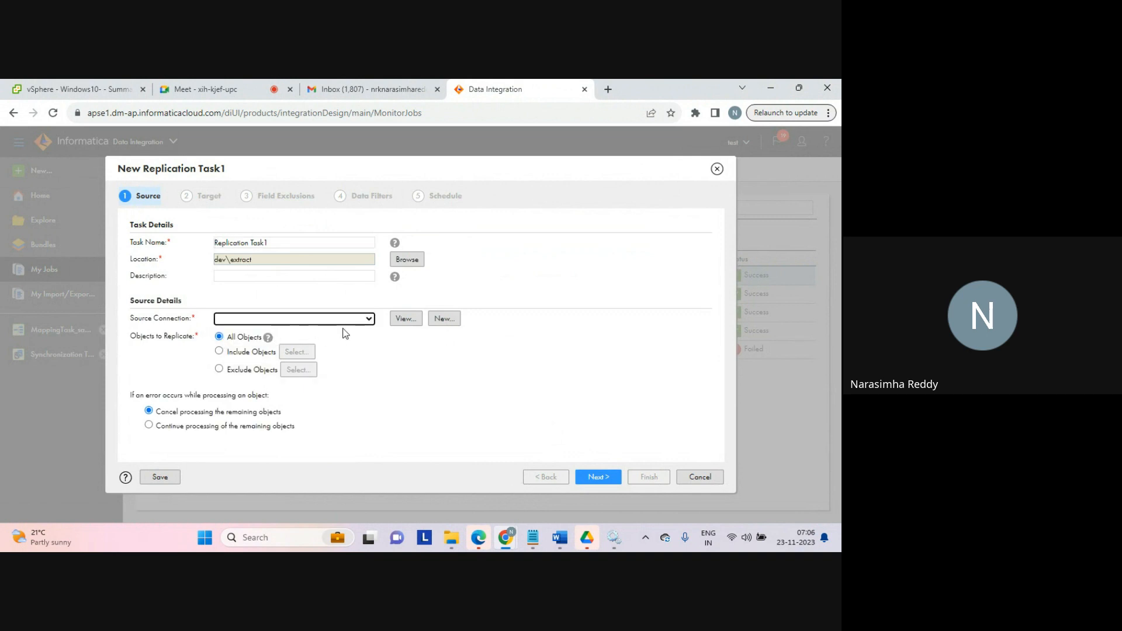
pyautogui.click(444, 321)
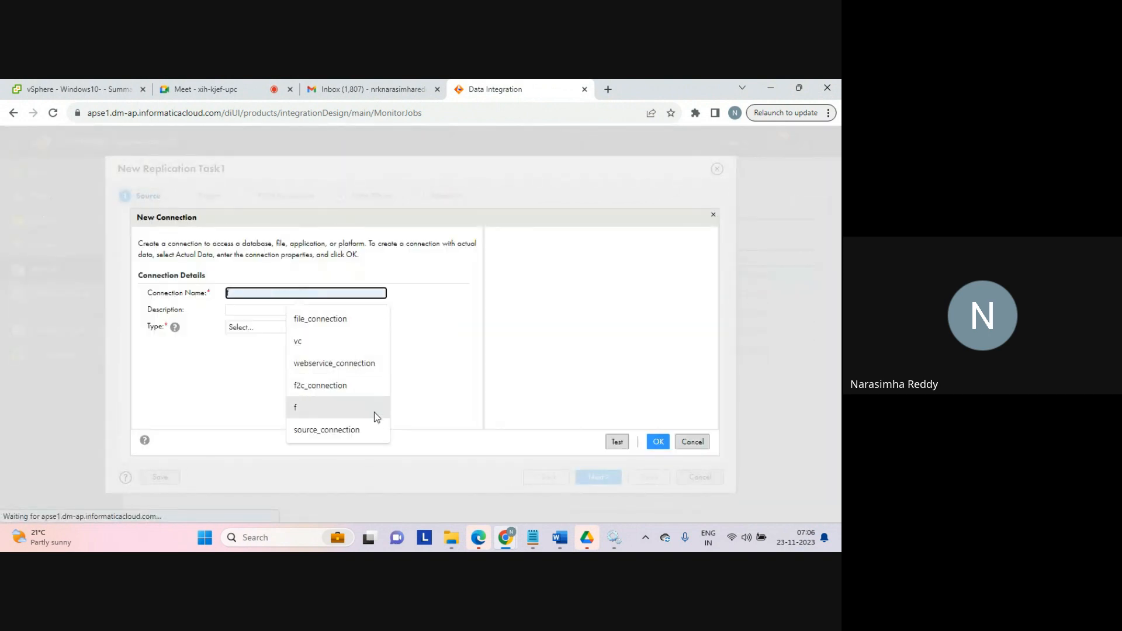
pyautogui.click(518, 388)
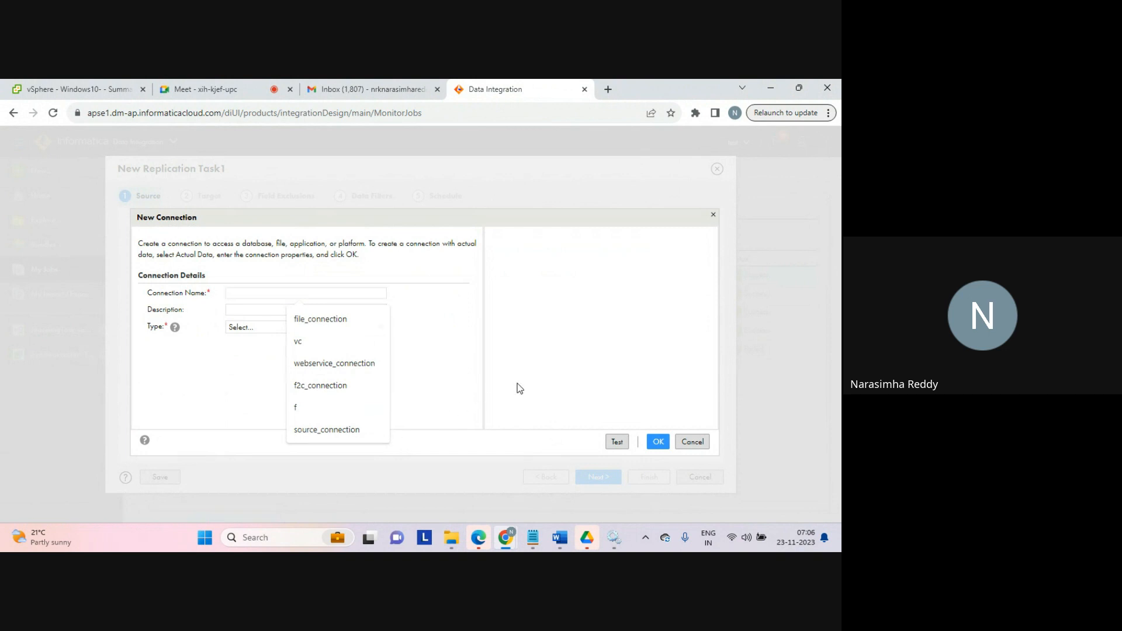
pyautogui.click(693, 442)
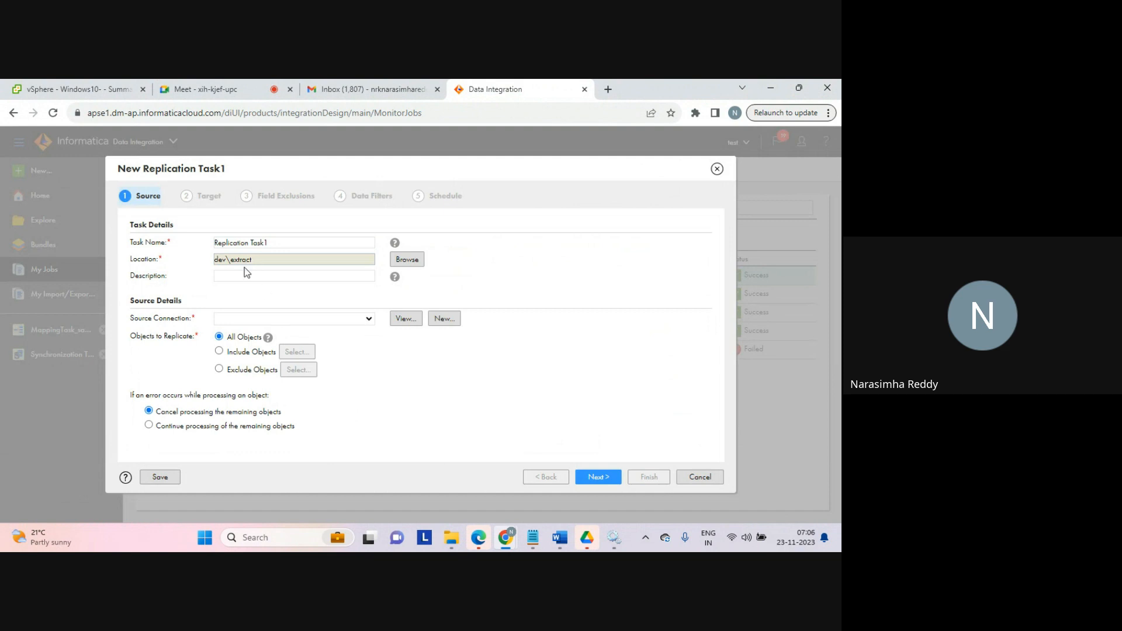
# Step: Try to pick included objects for the Replication Task without a source connection, then cancel the task
pyautogui.click(220, 352)
pyautogui.click(296, 351)
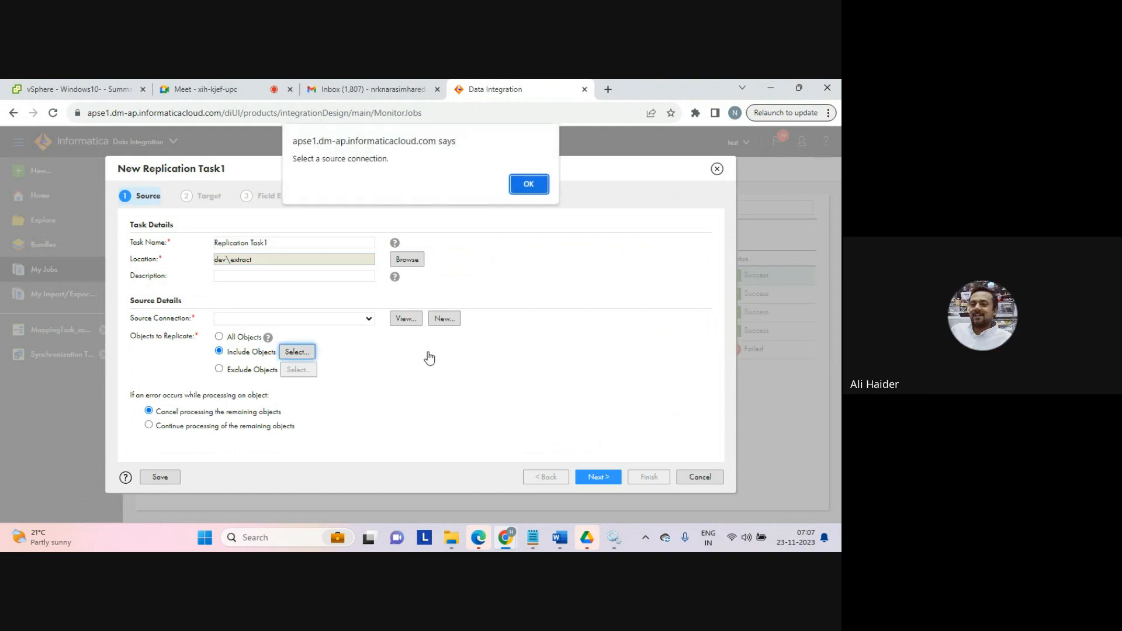
pyautogui.click(524, 183)
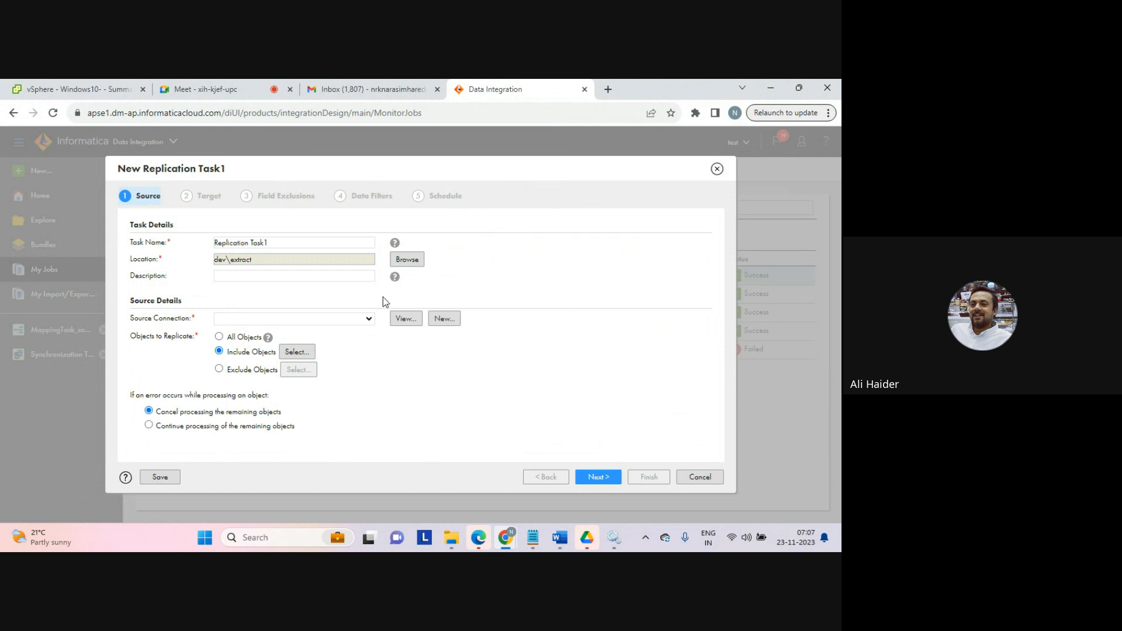
pyautogui.click(369, 319)
pyautogui.click(369, 319)
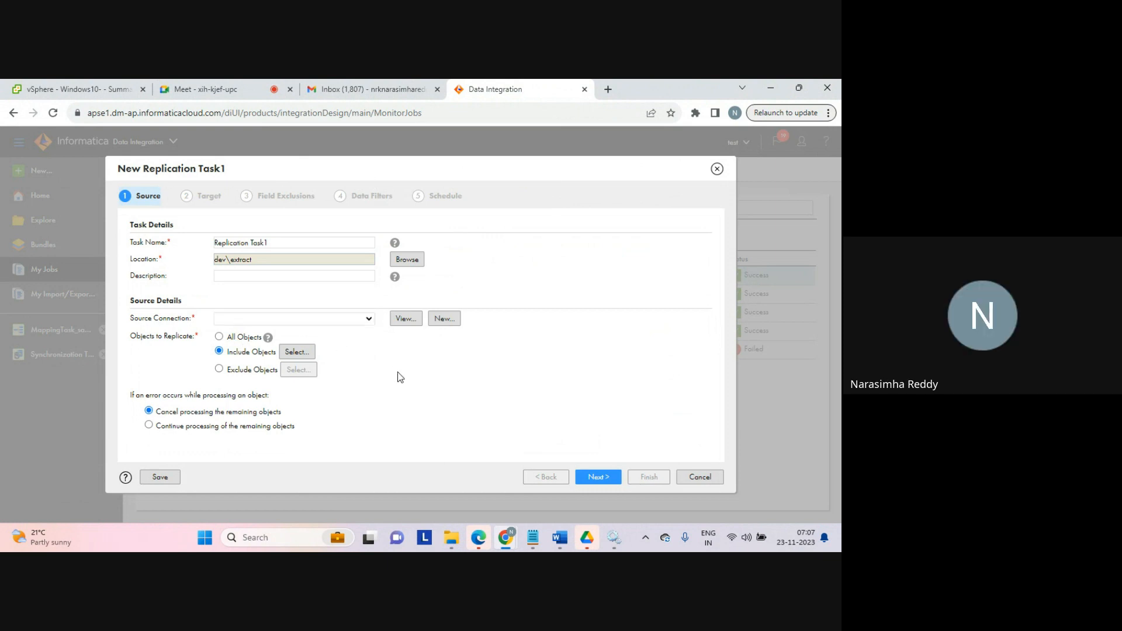
pyautogui.click(368, 321)
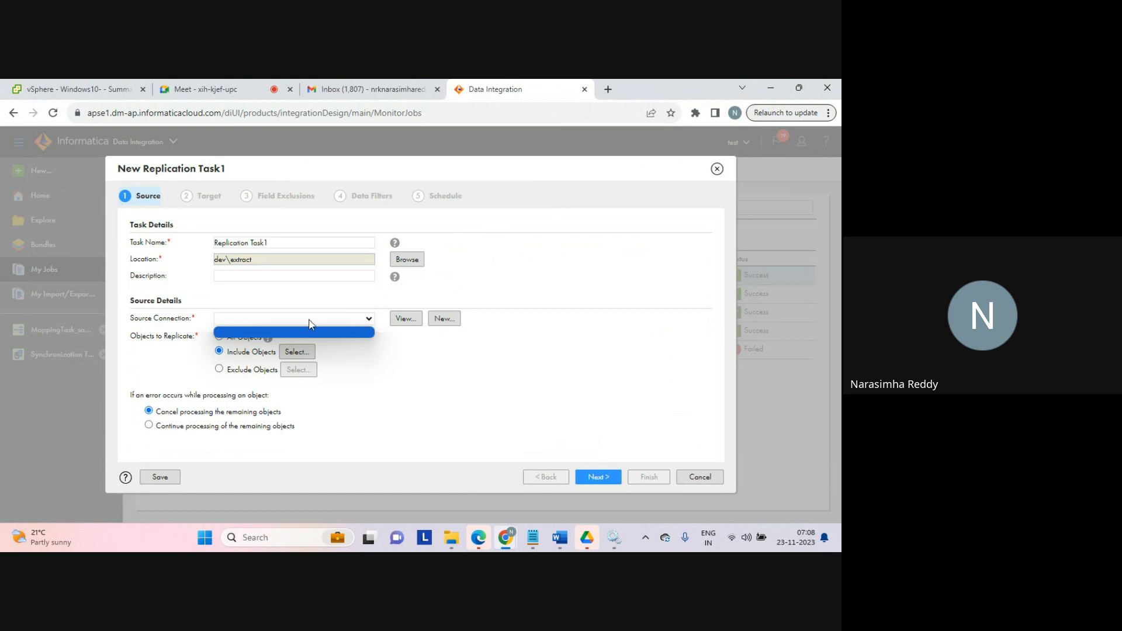
pyautogui.click(388, 368)
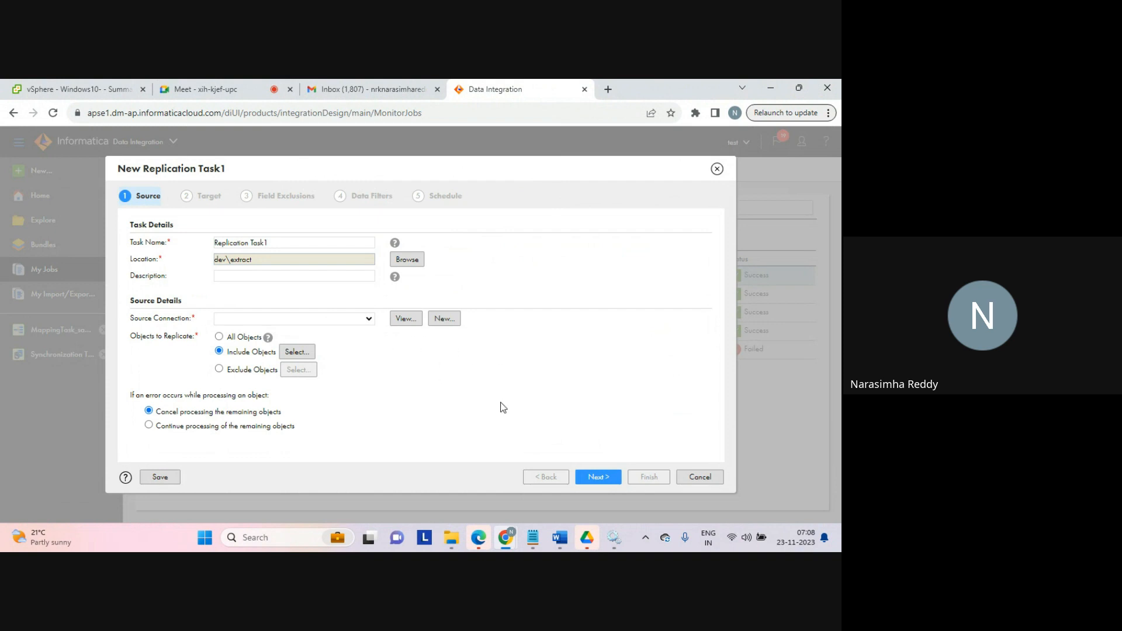
pyautogui.click(699, 478)
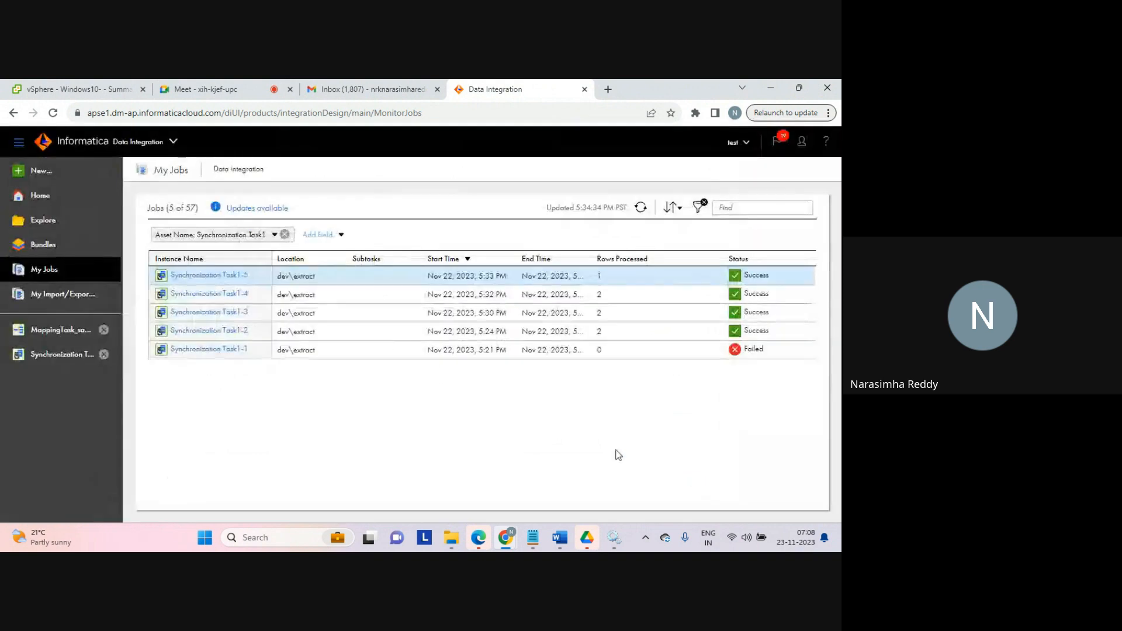
# Step: Create a new Mapping Task from the 'Join two sources with an inner join' integration template
pyautogui.click(41, 171)
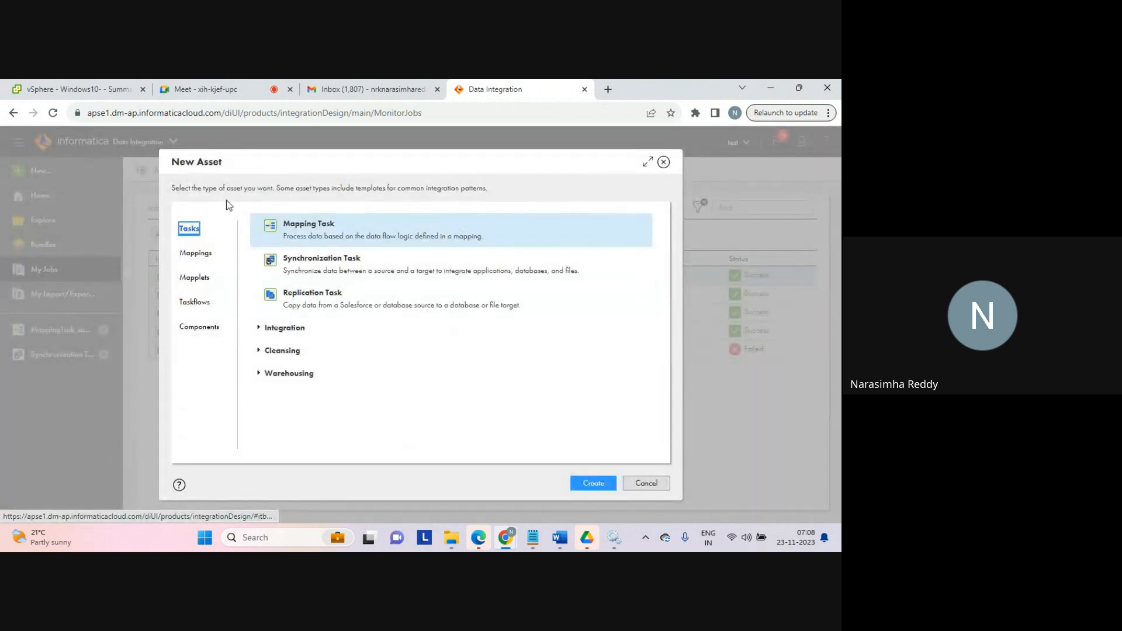
pyautogui.click(258, 328)
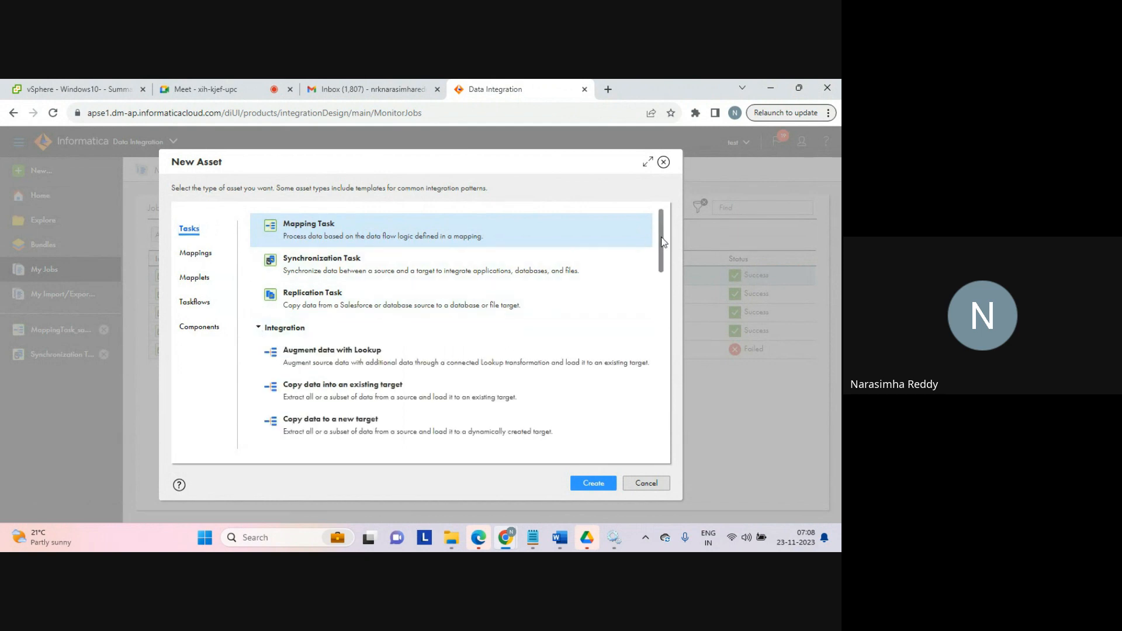
pyautogui.moveTo(662, 238); pyautogui.dragTo(660, 266)
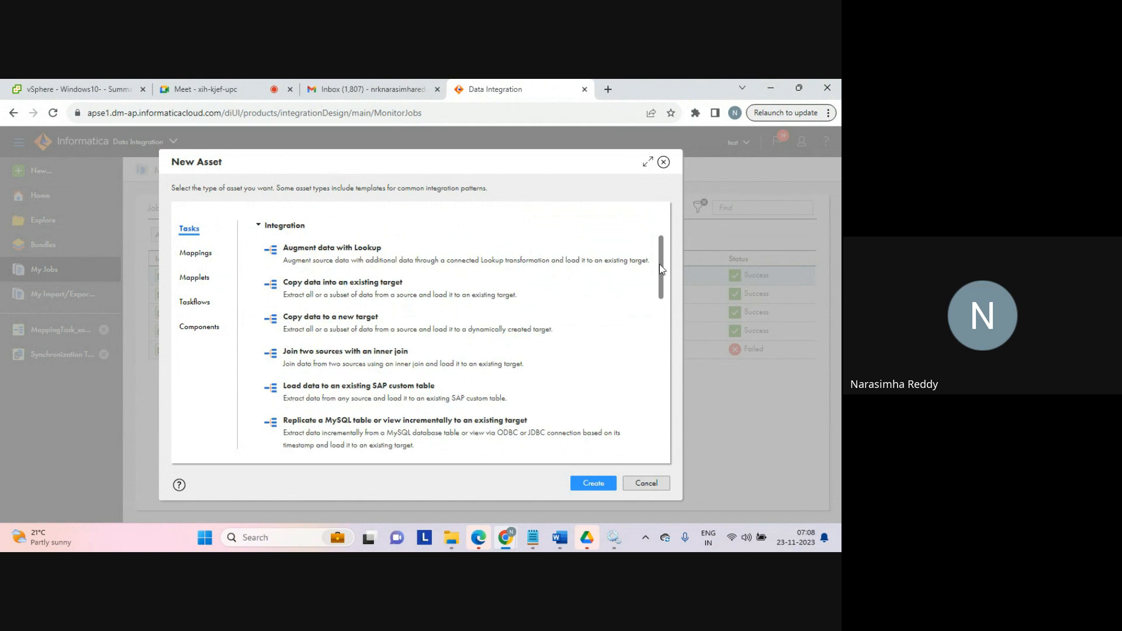
pyautogui.click(357, 355)
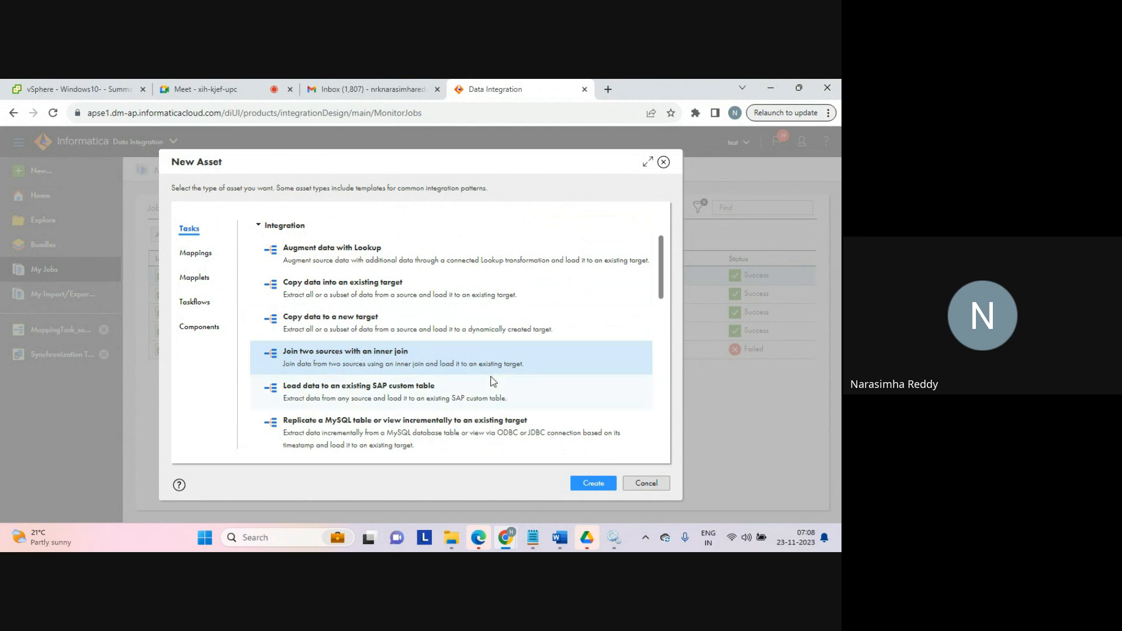
pyautogui.click(591, 484)
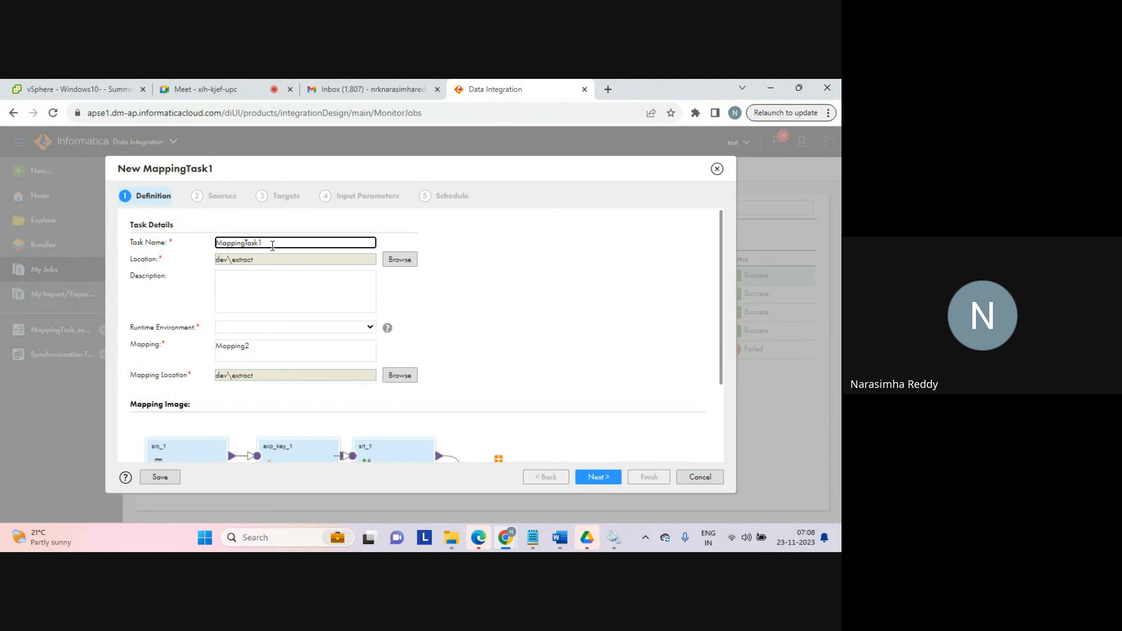
# Step: Name the task MappingTask_join, set the runtime environment to LAPTOP-AFKA5ASC, and continue to the Sources page
pyautogui.press('BackSpace')
pyautogui.write('_join')
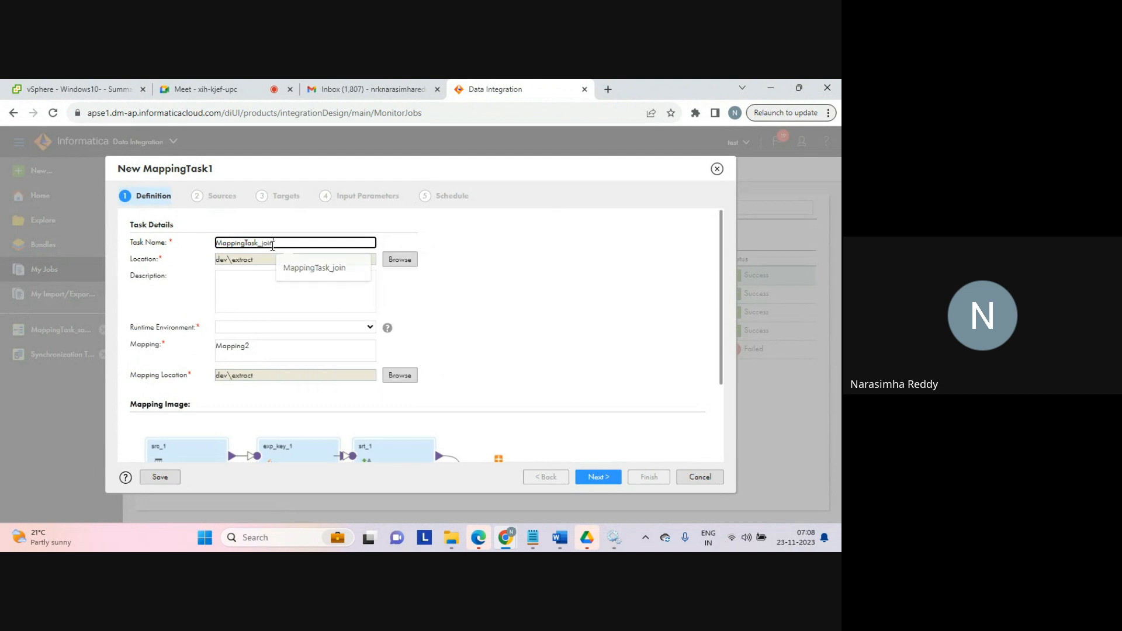
pyautogui.click(370, 327)
pyautogui.click(260, 352)
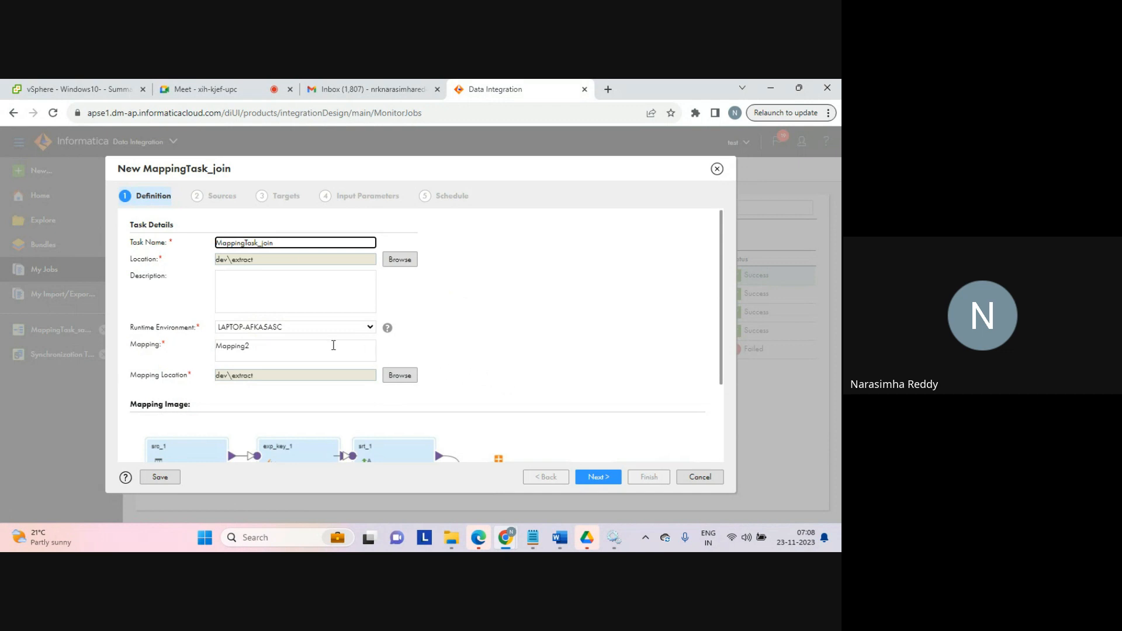
pyautogui.click(287, 344)
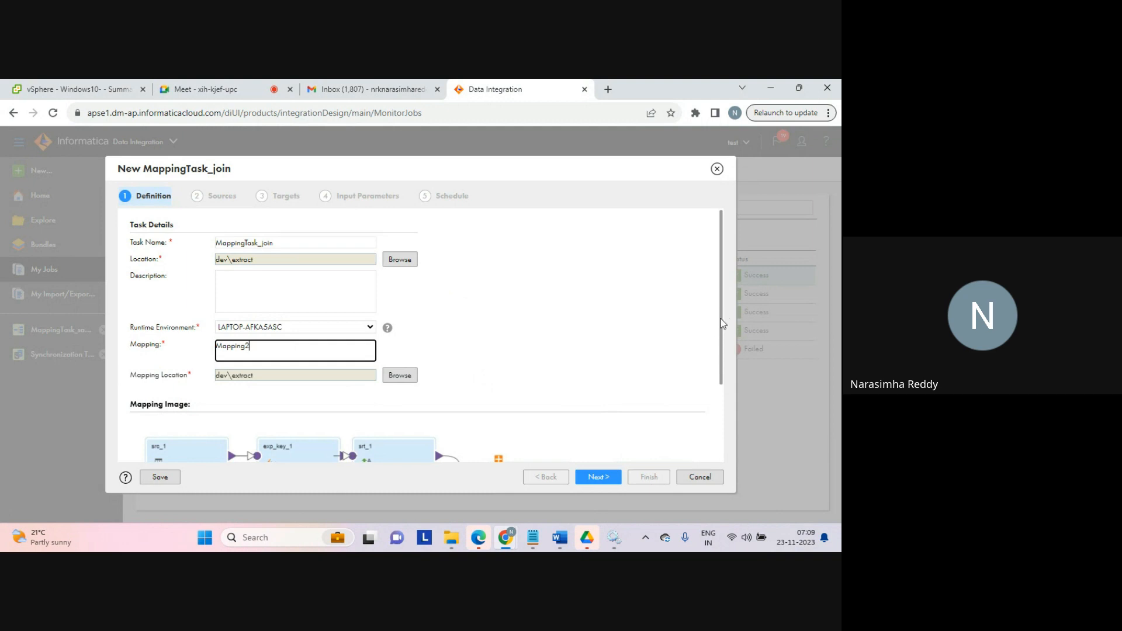
pyautogui.moveTo(723, 323); pyautogui.dragTo(724, 404)
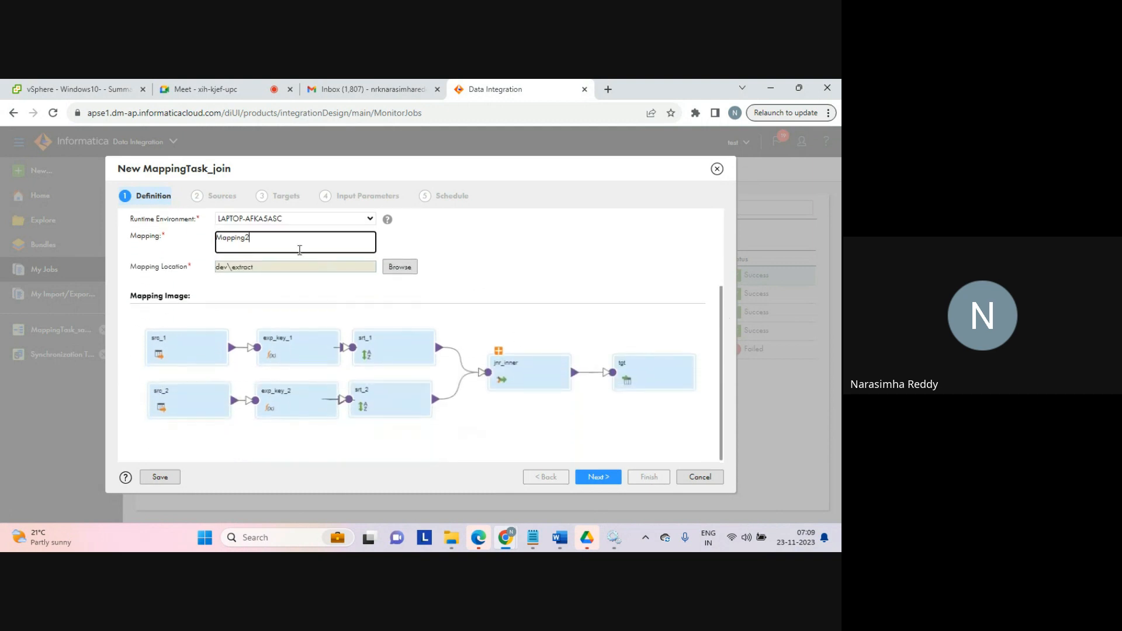
pyautogui.doubleClick(237, 239)
pyautogui.click(597, 476)
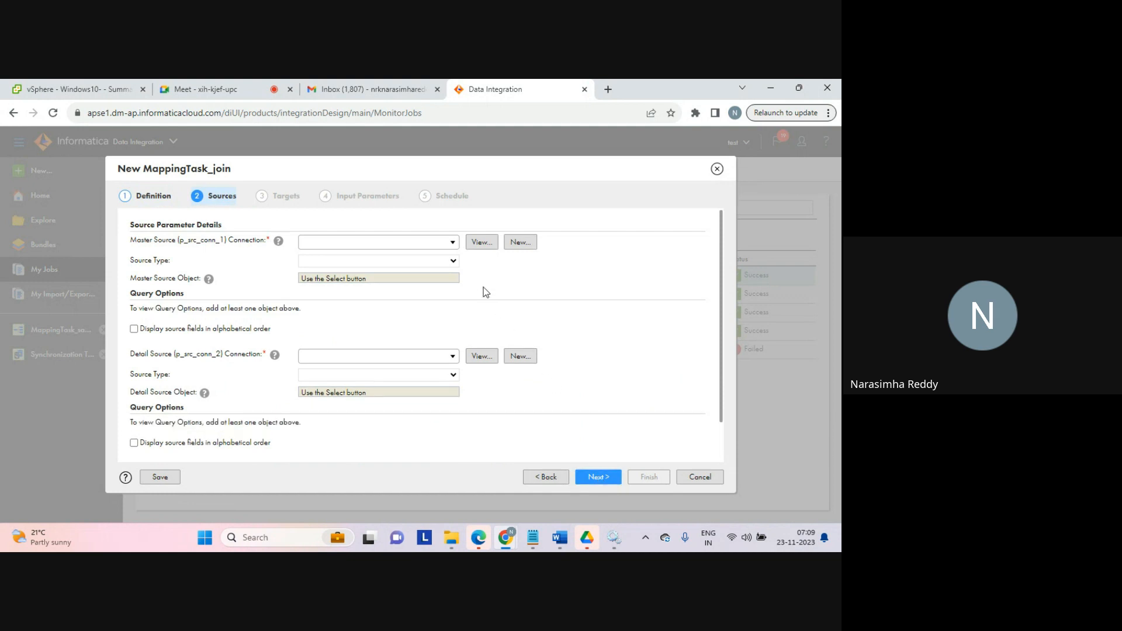
# Step: Set the master source connection to source_connection and select seq_1.txt as the master source object
pyautogui.click(452, 243)
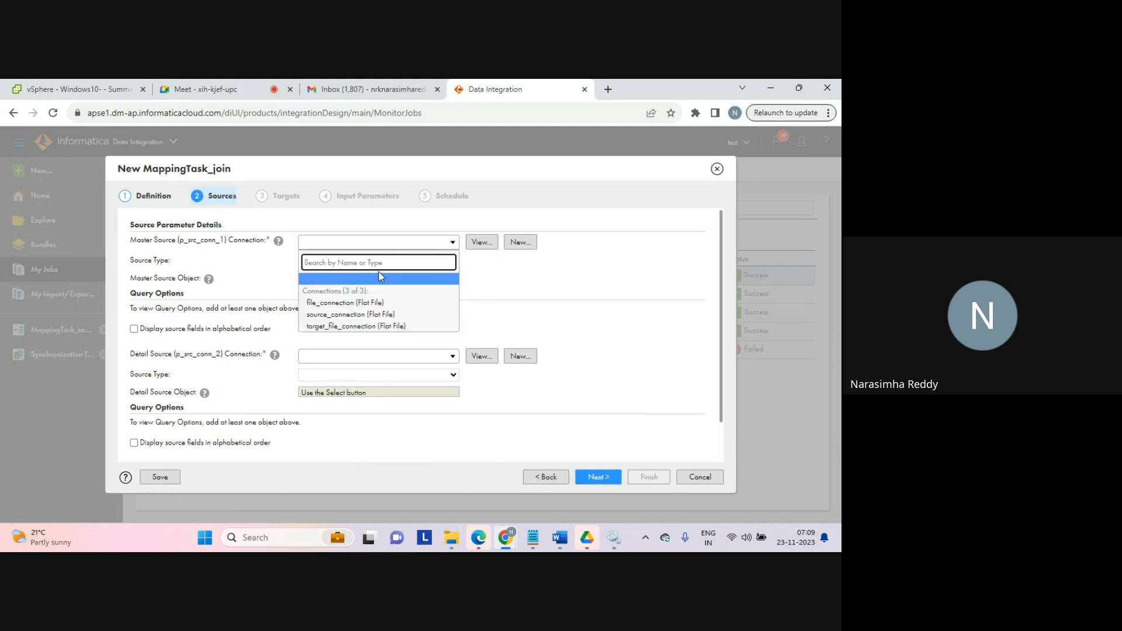
pyautogui.click(333, 315)
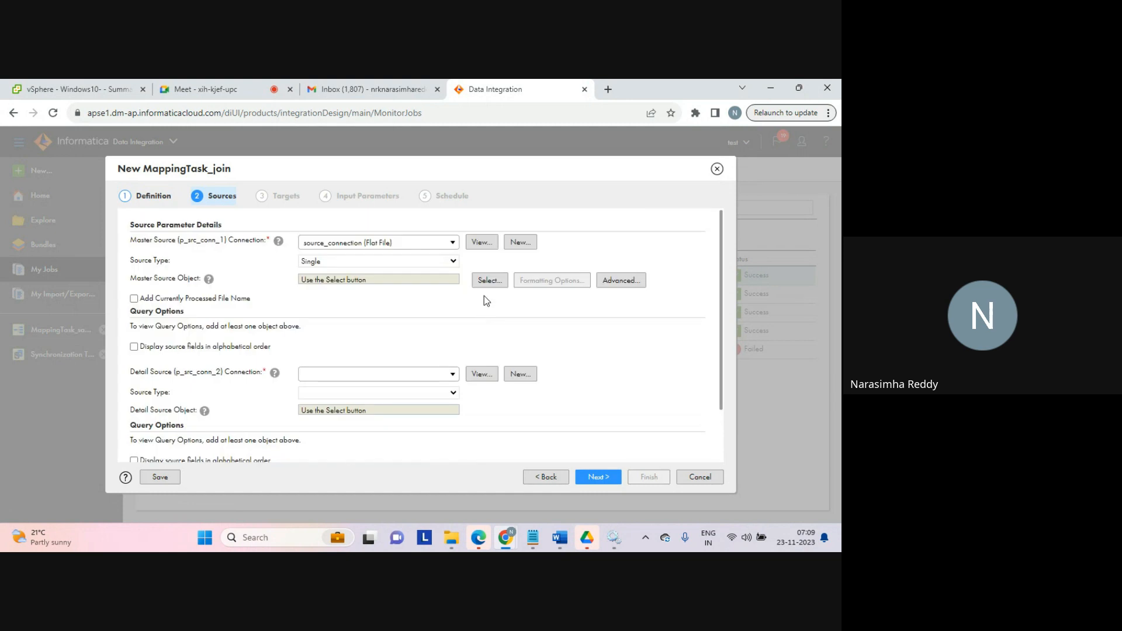
pyautogui.click(488, 280)
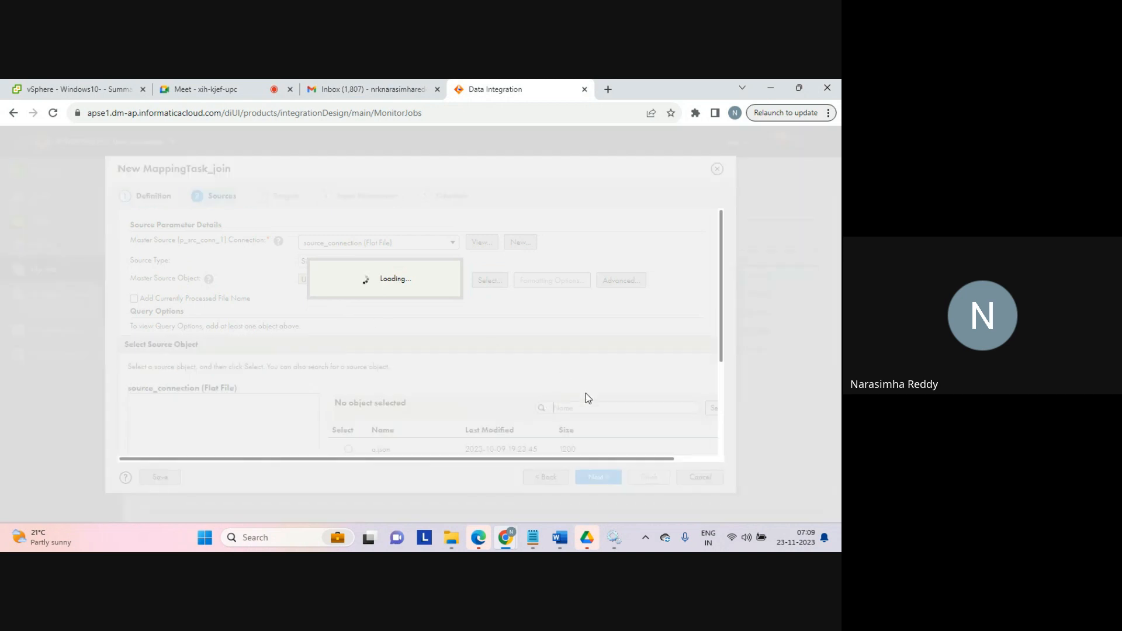
pyautogui.click(572, 406)
pyautogui.write('seq')
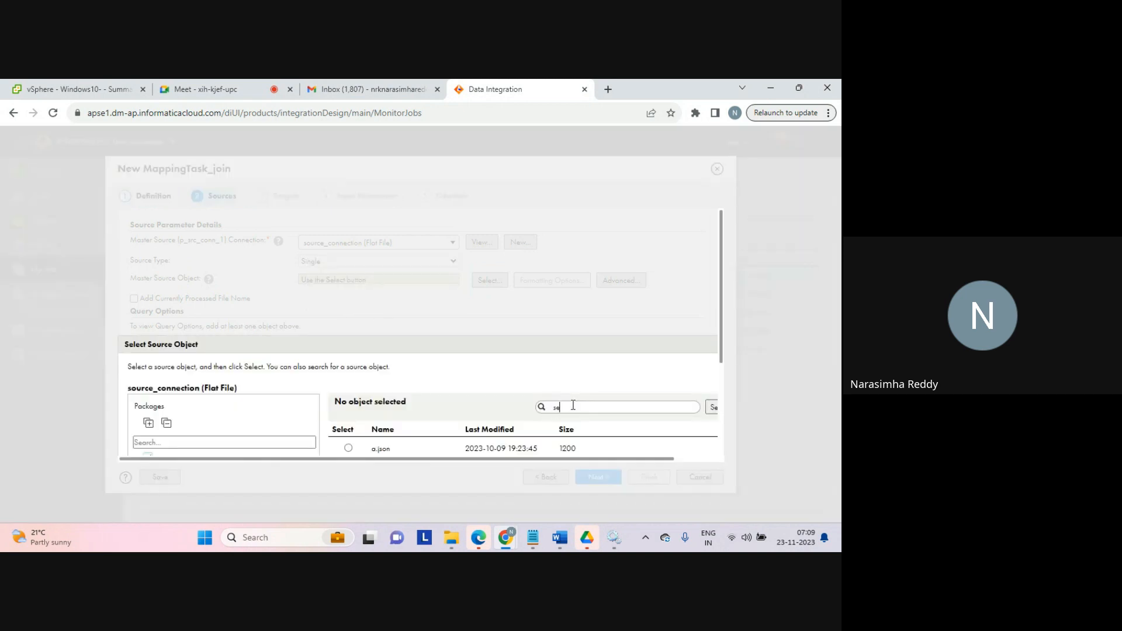
pyautogui.click(712, 409)
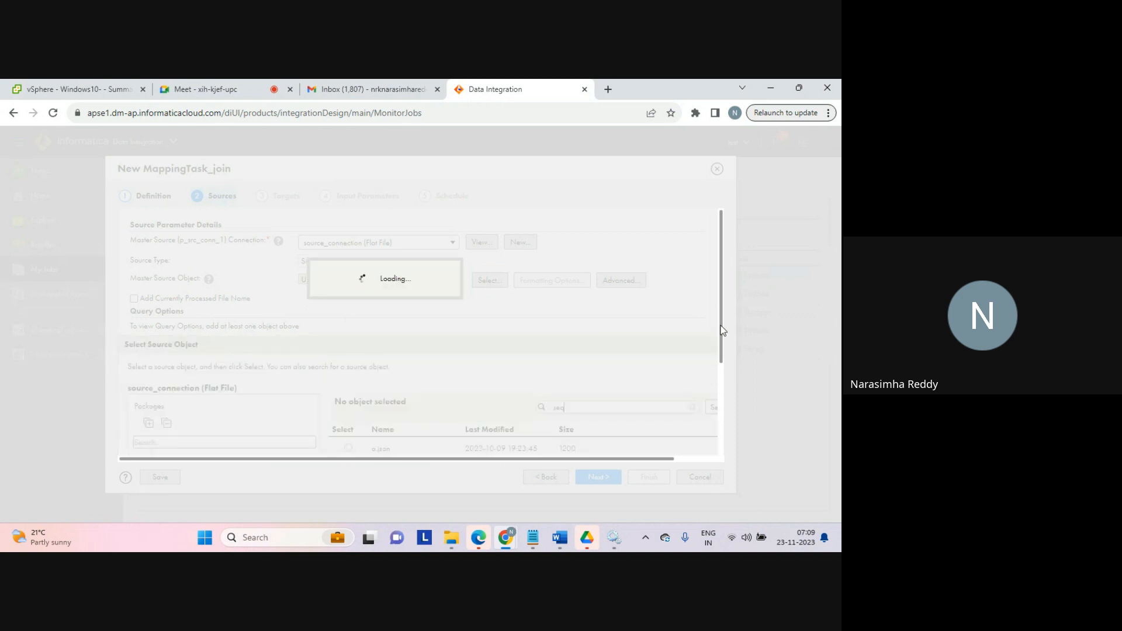
pyautogui.moveTo(723, 330); pyautogui.dragTo(721, 374)
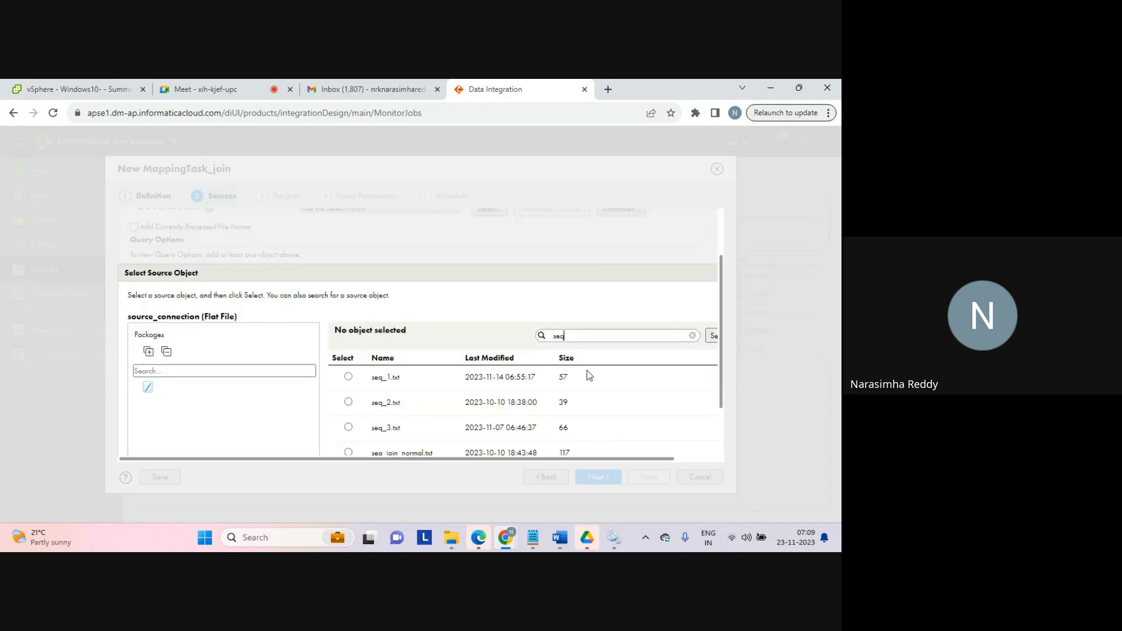
pyautogui.click(348, 377)
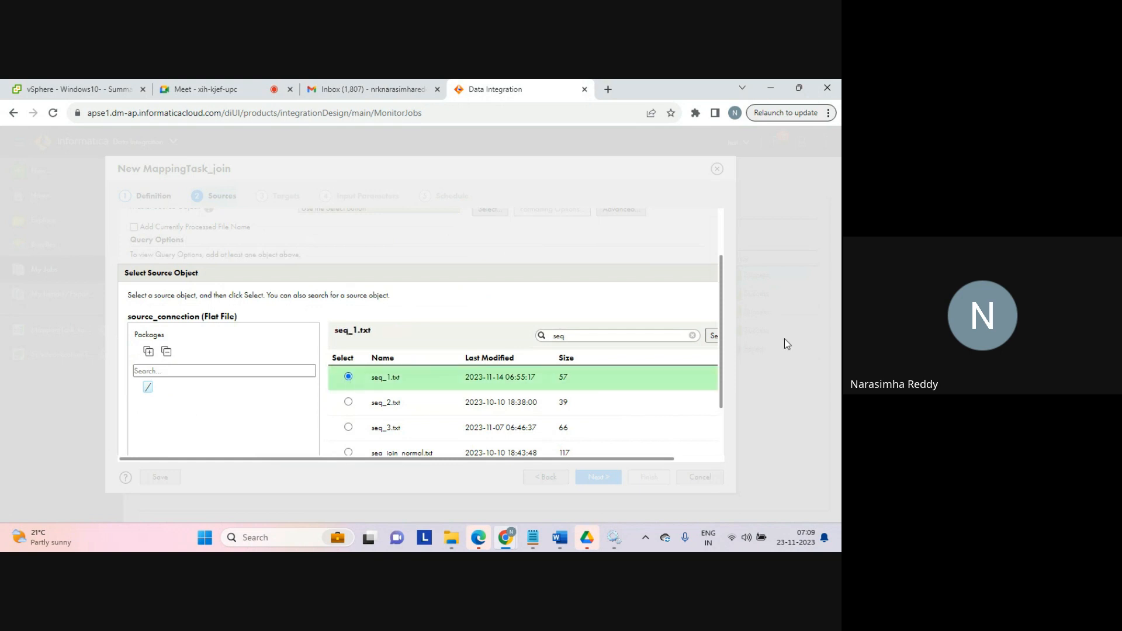
pyautogui.moveTo(724, 380); pyautogui.dragTo(723, 450)
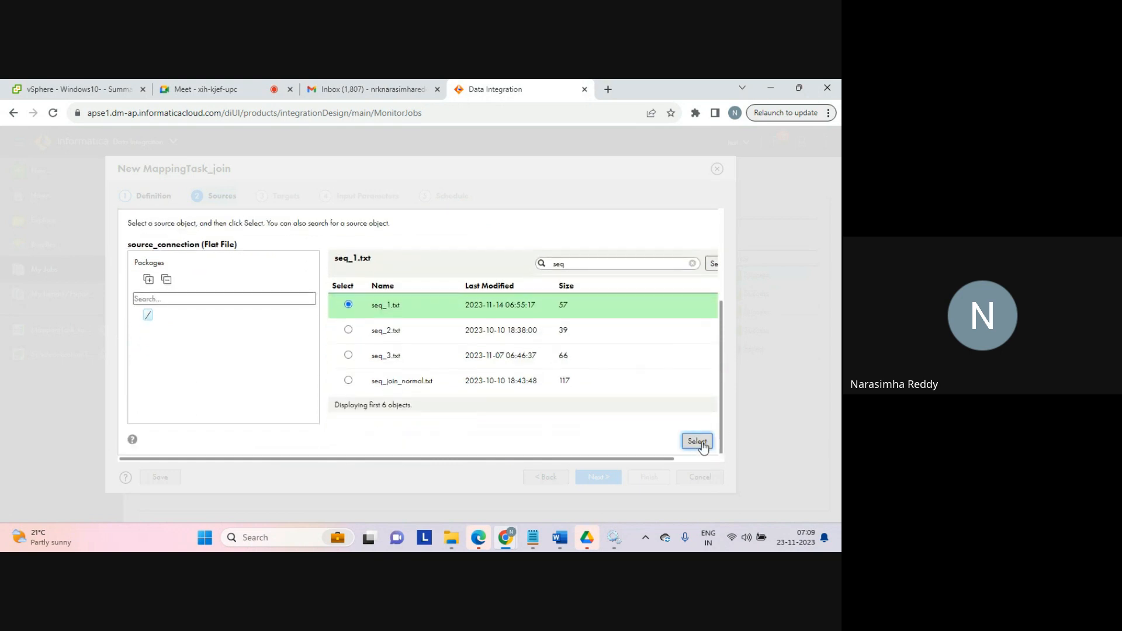
pyautogui.click(695, 442)
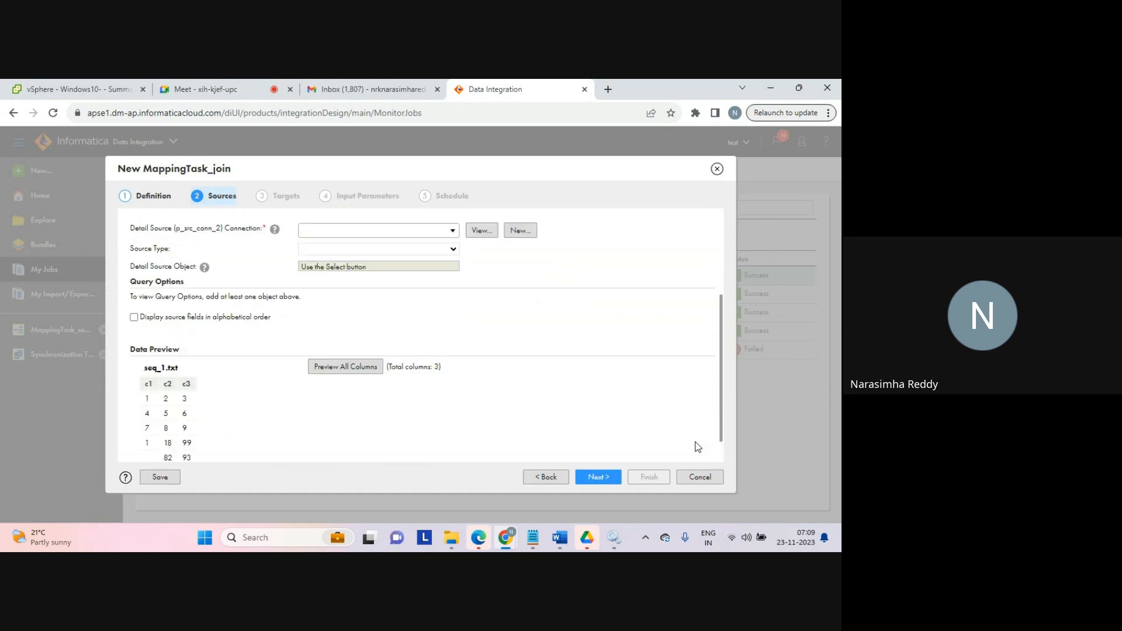
# Step: Set the detail source connection to source_connection and select seq_2.txt as the detail source object
pyautogui.click(453, 231)
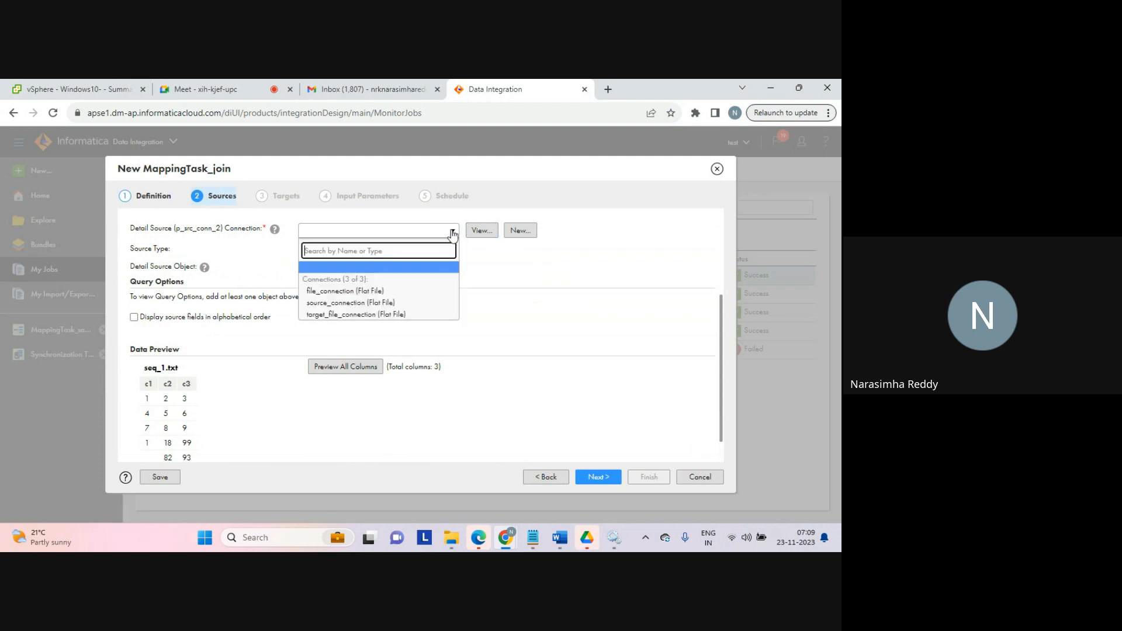
pyautogui.click(350, 302)
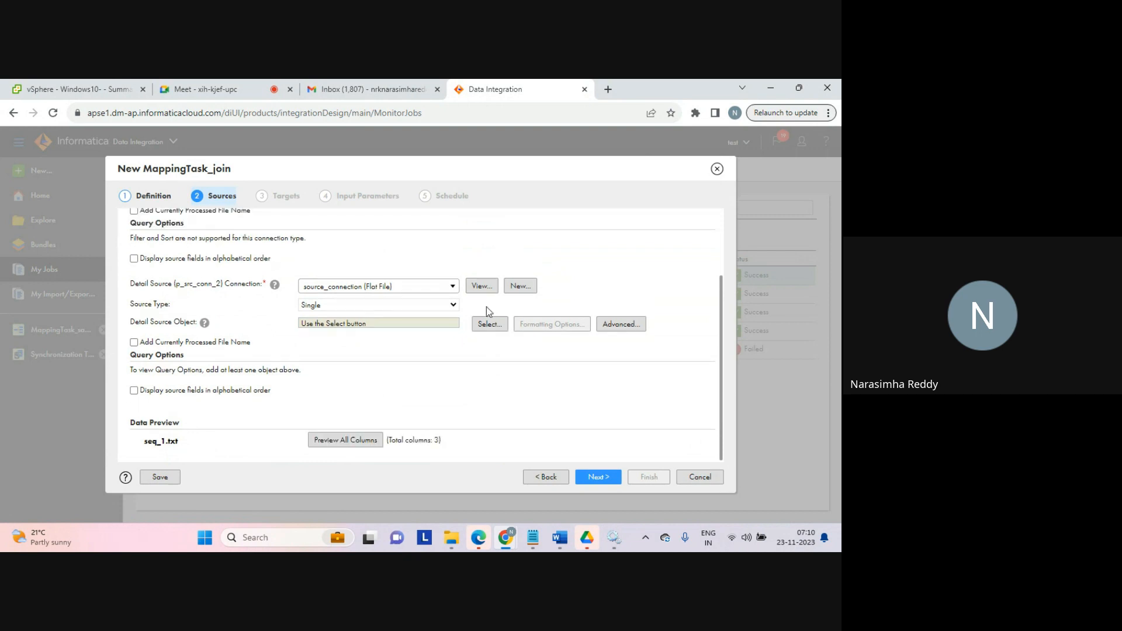
pyautogui.click(486, 324)
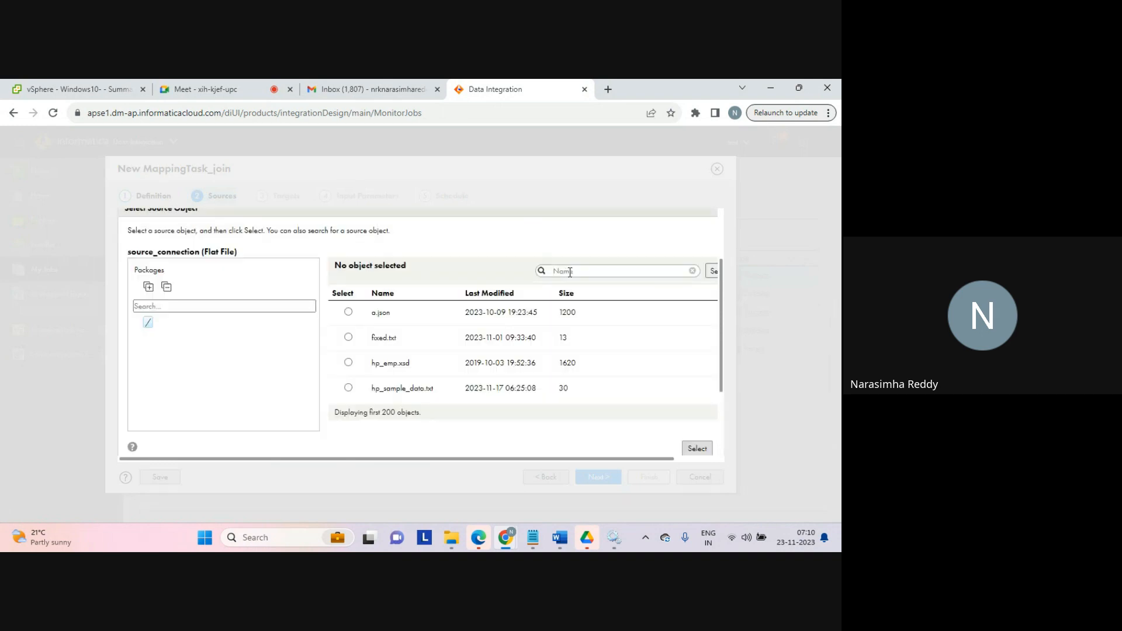
pyautogui.write('seq')
pyautogui.click(713, 272)
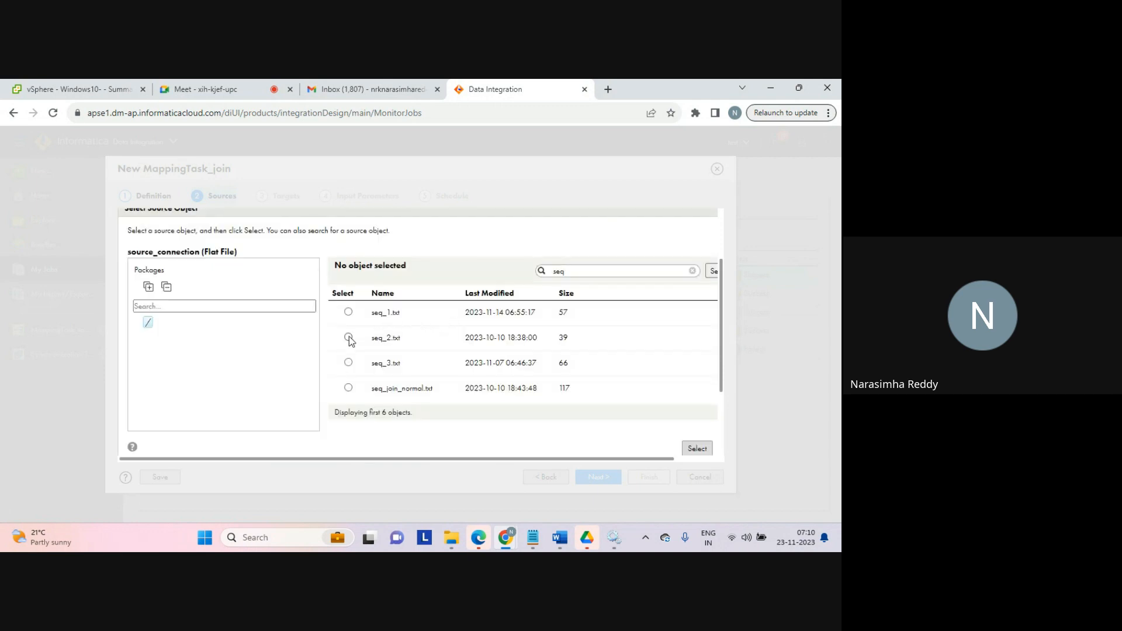
pyautogui.click(349, 338)
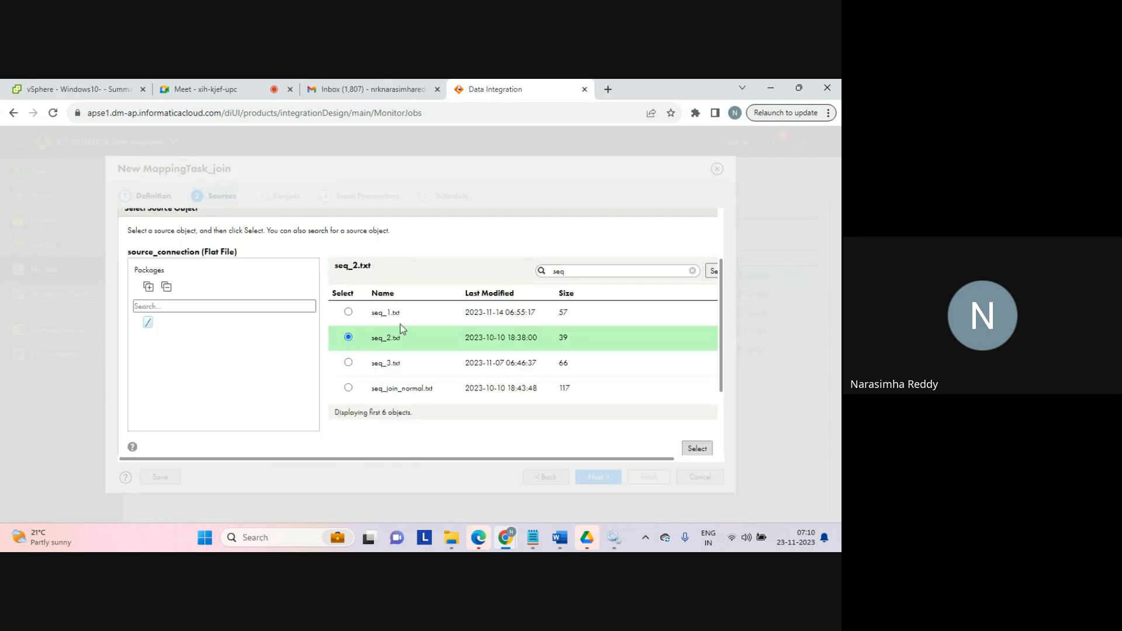
pyautogui.click(696, 449)
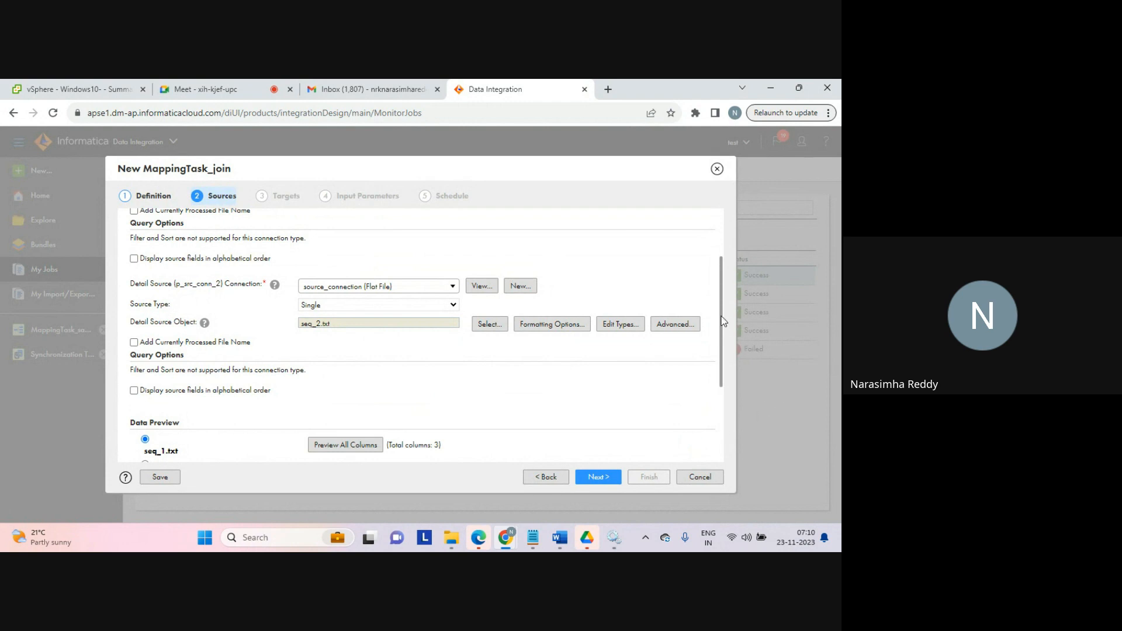
pyautogui.moveTo(724, 320); pyautogui.dragTo(718, 252)
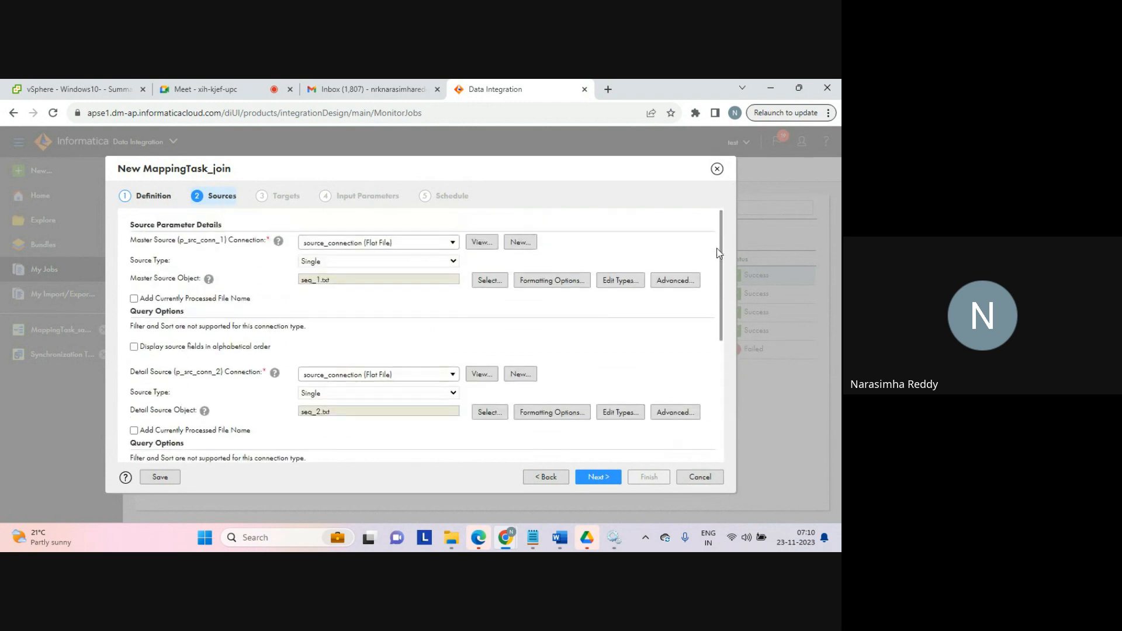
# Step: Set the target connection to target_file_connection and select aggregator_tgt.txt as the target object
pyautogui.click(597, 479)
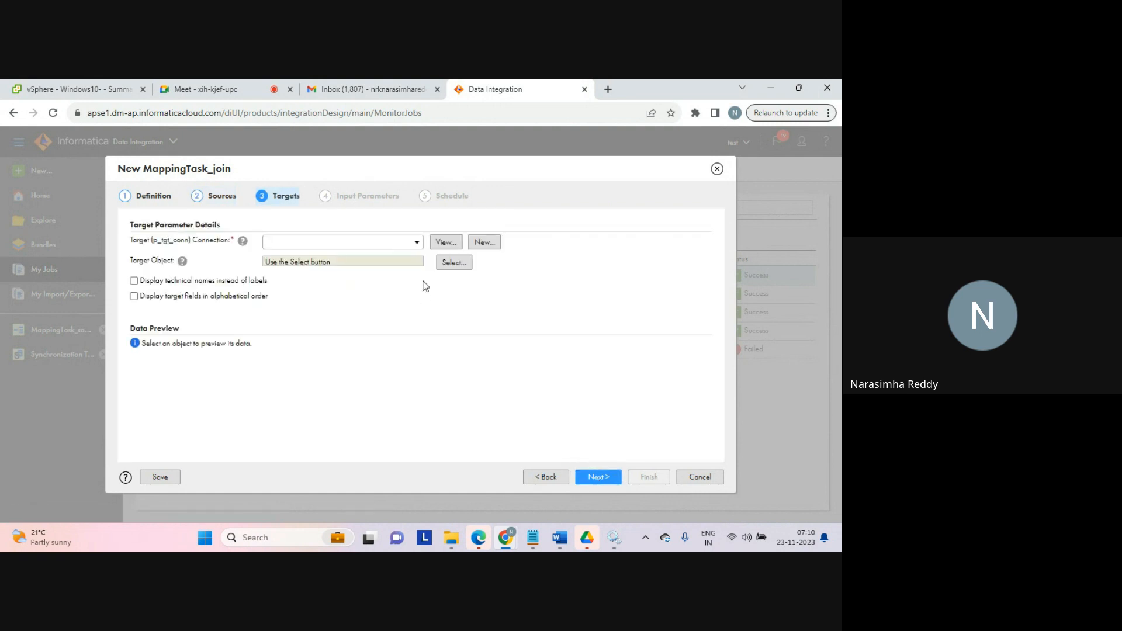
pyautogui.click(417, 242)
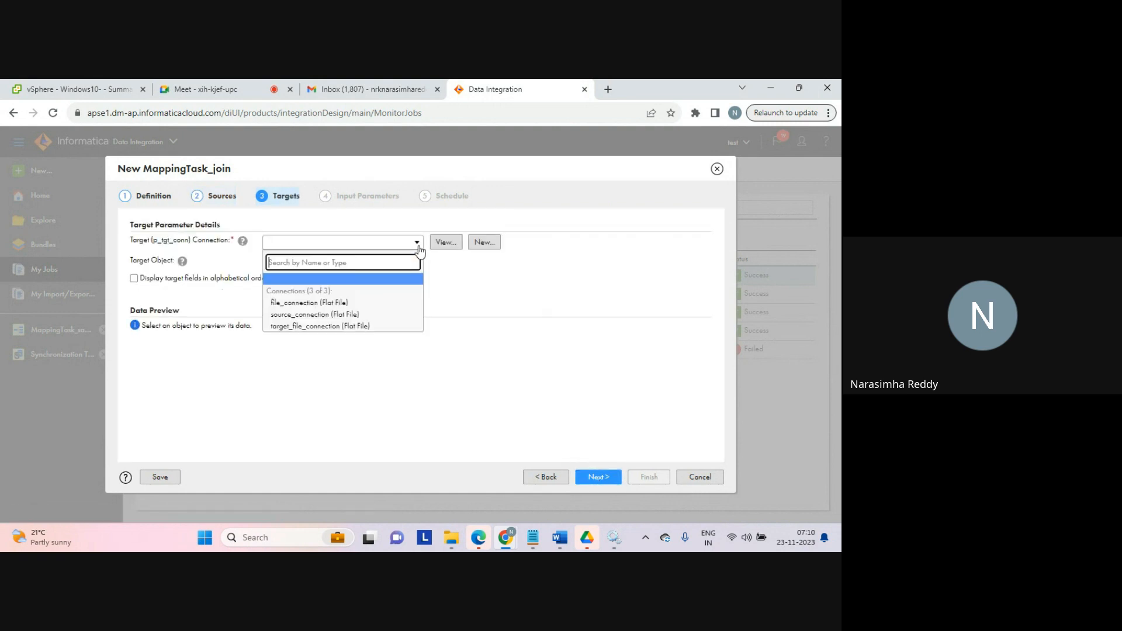
pyautogui.click(316, 325)
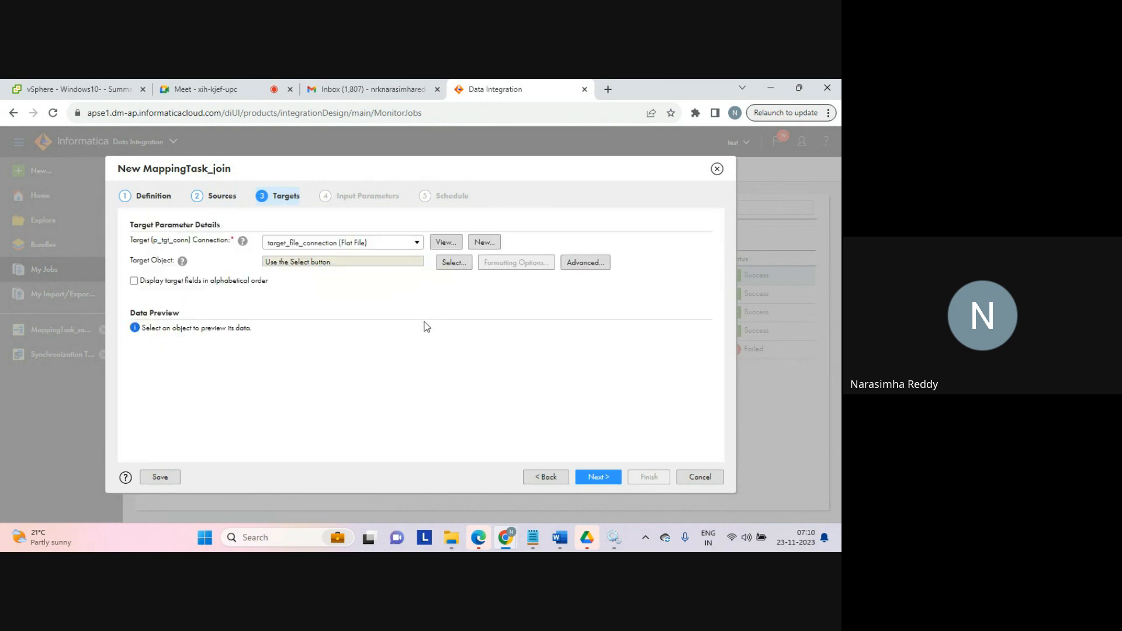
pyautogui.click(450, 264)
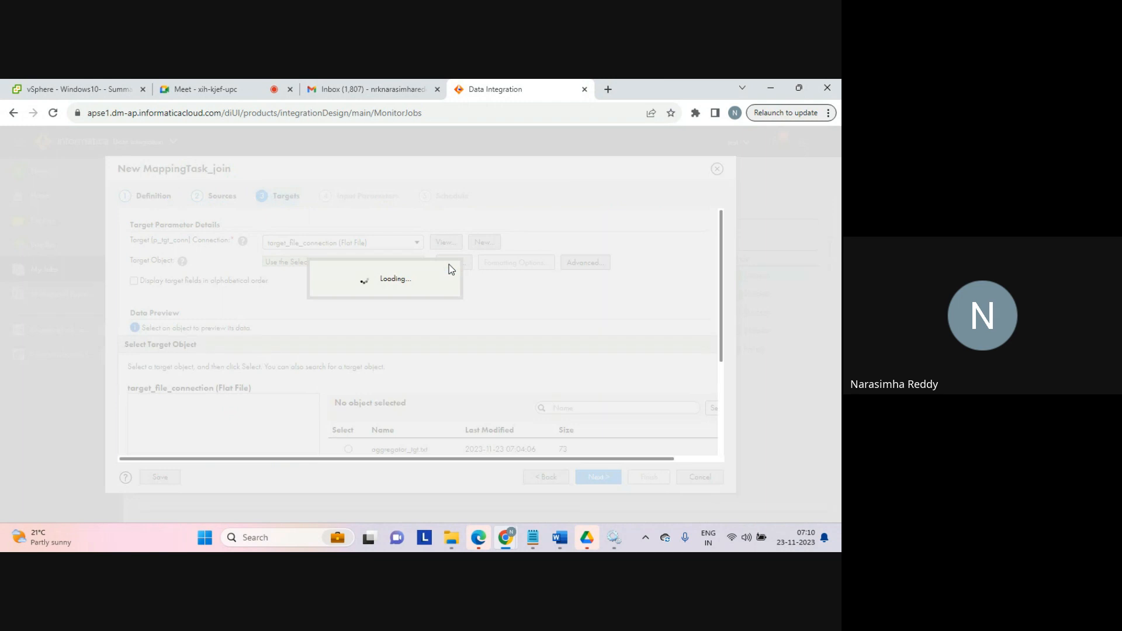
pyautogui.click(567, 408)
pyautogui.write('c')
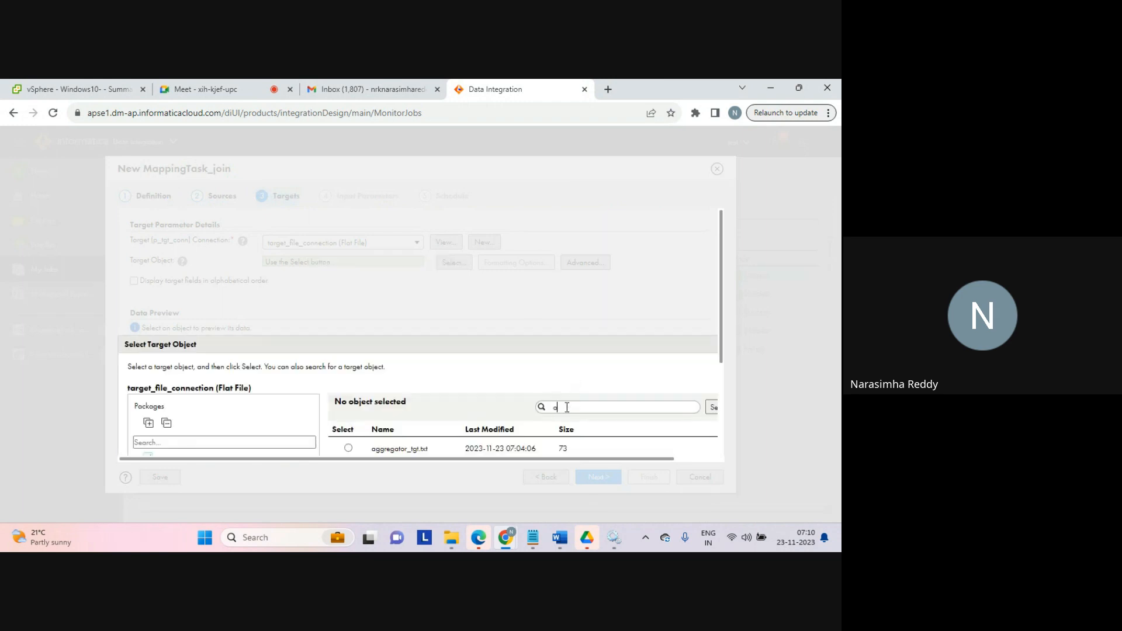
pyautogui.click(713, 415)
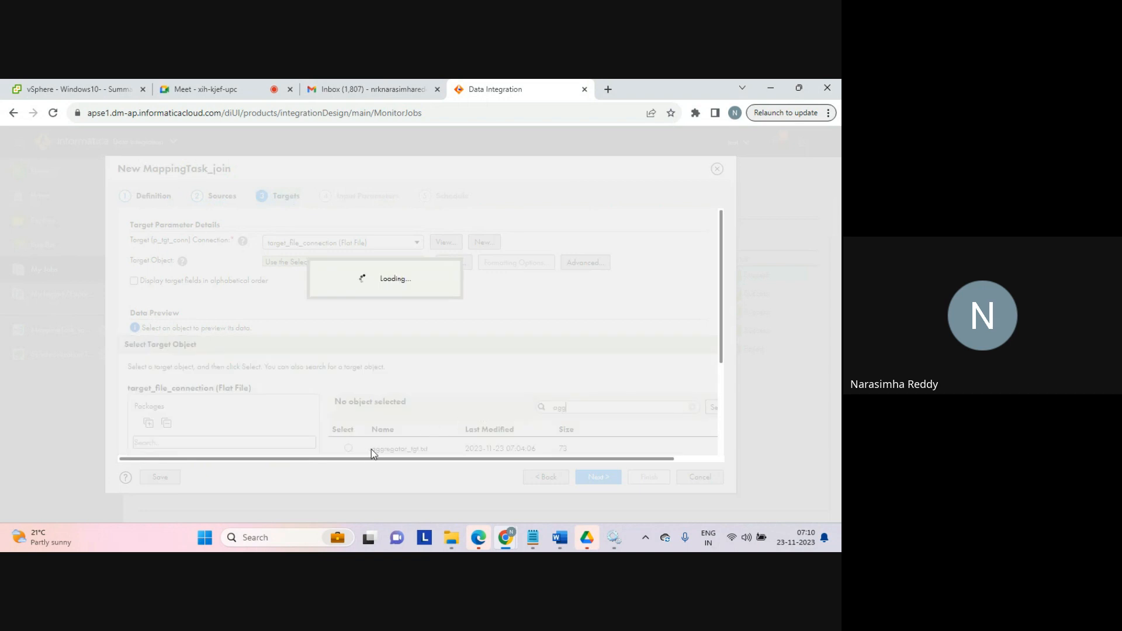
pyautogui.click(349, 448)
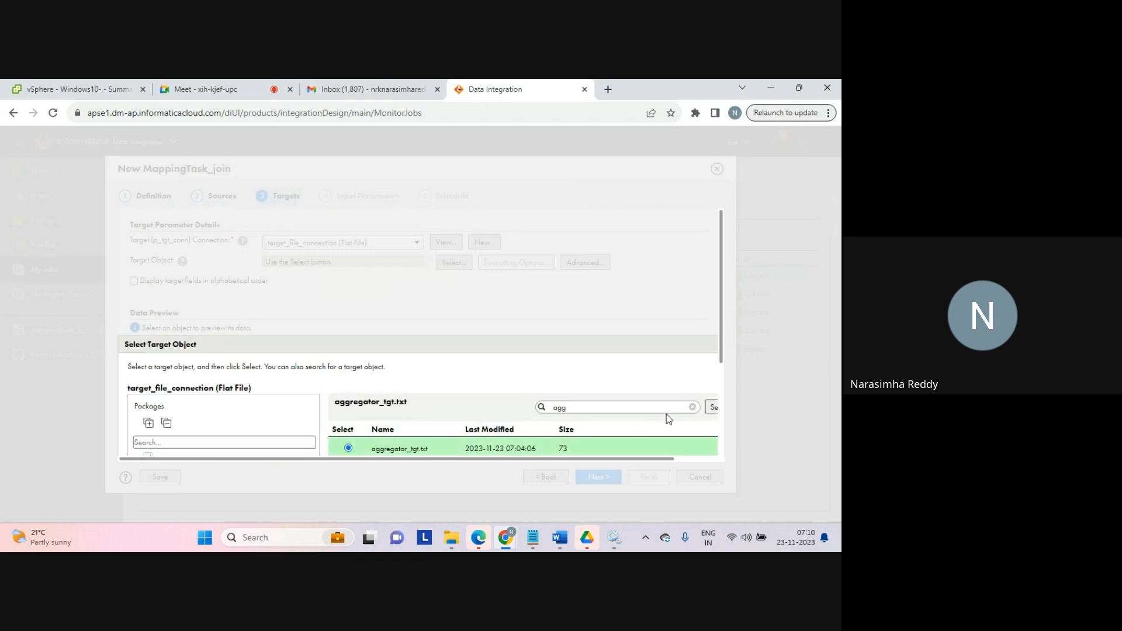
pyautogui.moveTo(723, 357); pyautogui.dragTo(724, 451)
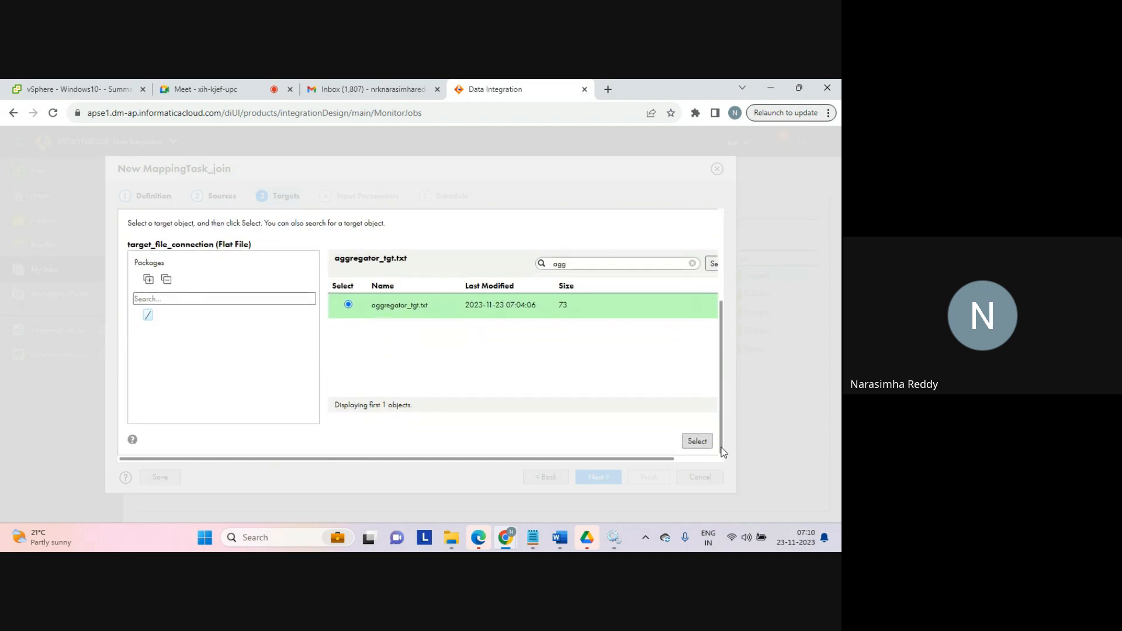
pyautogui.click(698, 441)
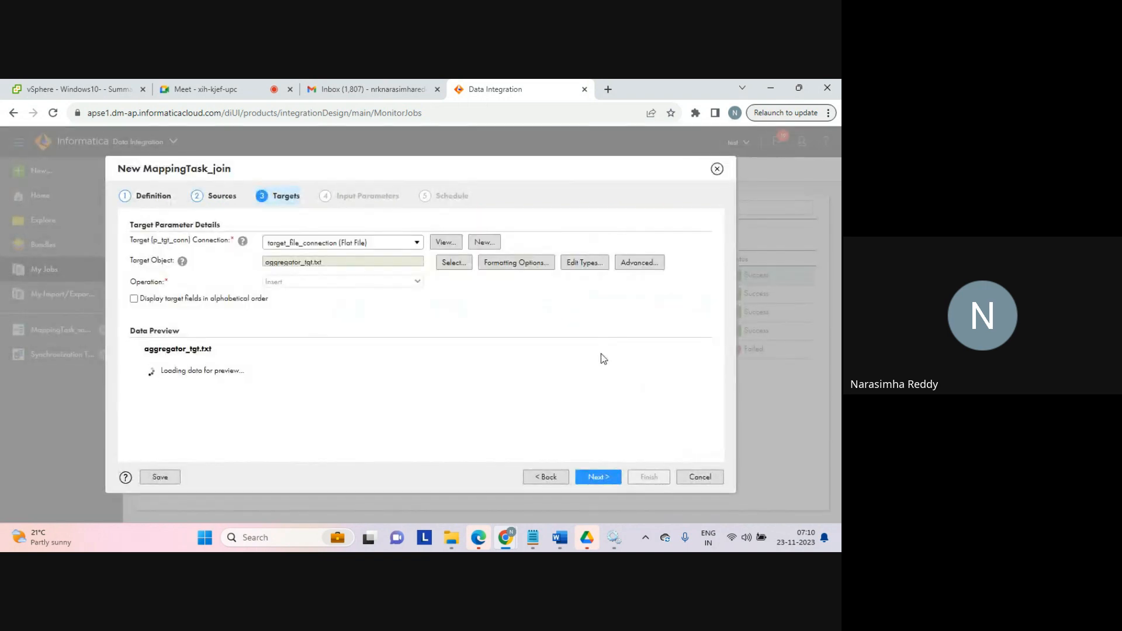
# Step: Replace the Master Source Record ID expression with c1
pyautogui.click(598, 478)
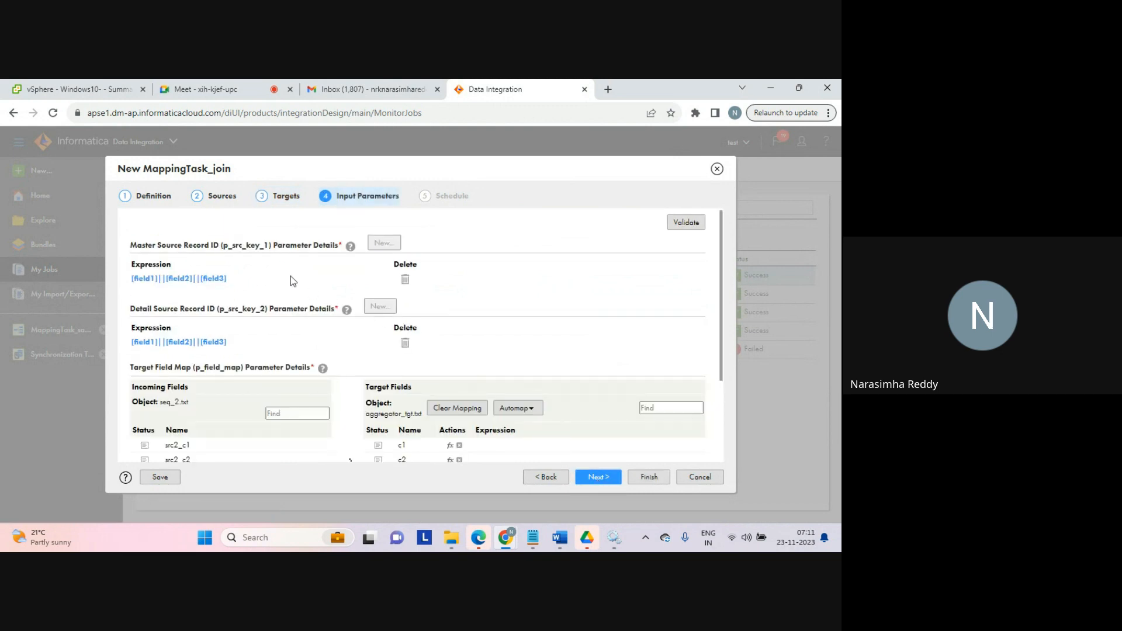
pyautogui.click(161, 278)
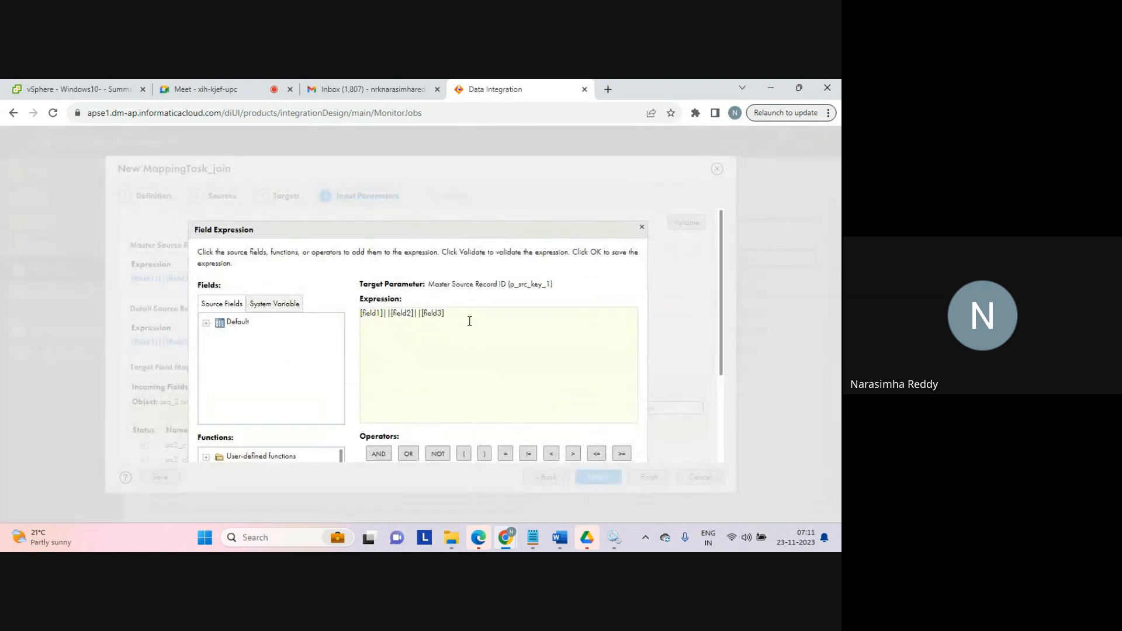
pyautogui.moveTo(468, 318); pyautogui.dragTo(324, 310)
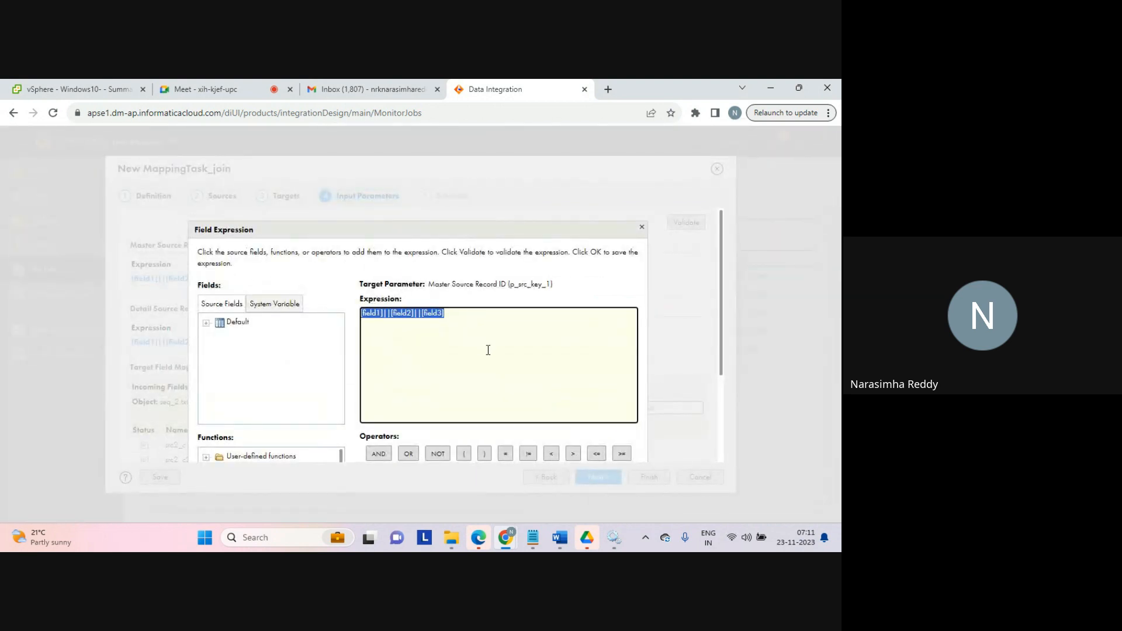
pyautogui.press('Delete')
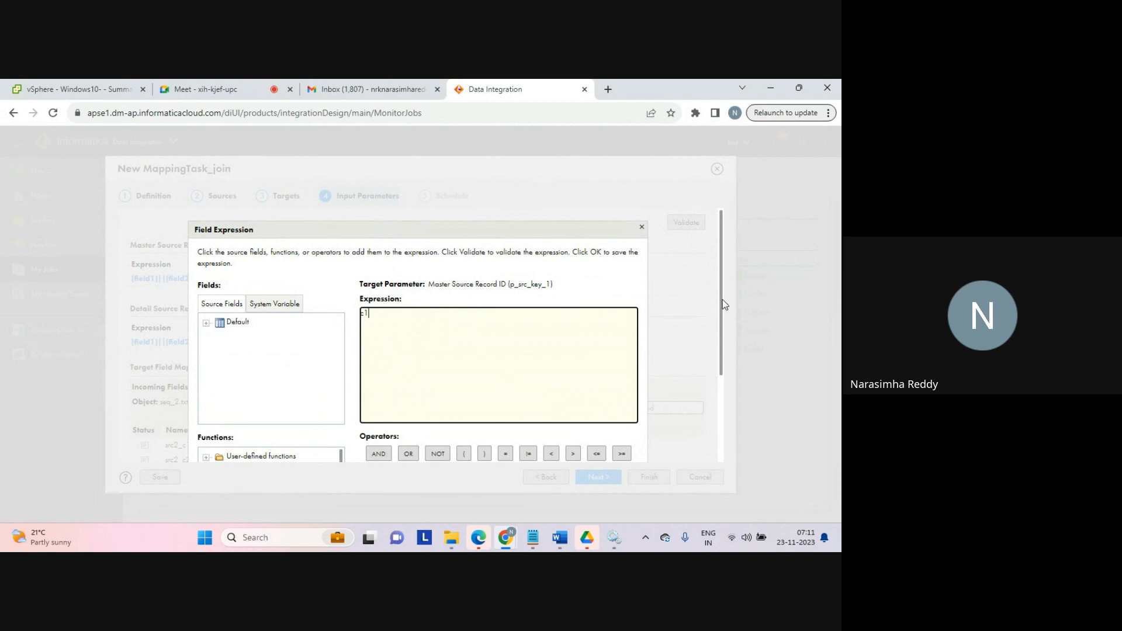
pyautogui.moveTo(721, 306); pyautogui.dragTo(721, 425)
pyautogui.click(586, 448)
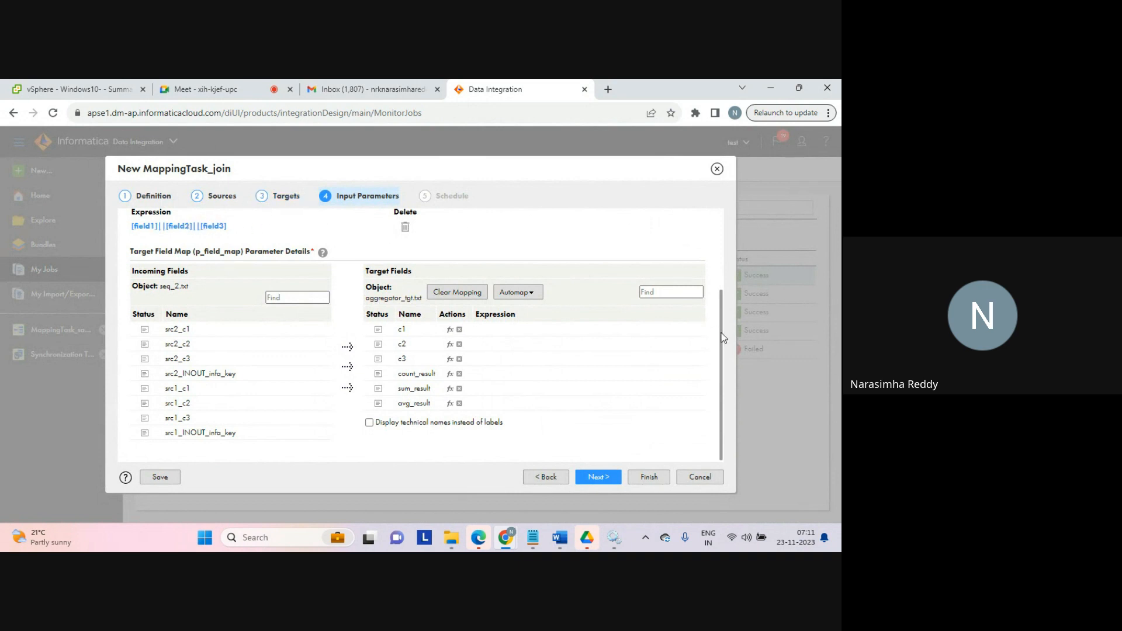
# Step: Replace the Detail Source Record ID expression with c1
pyautogui.scroll(3, 714, 266)
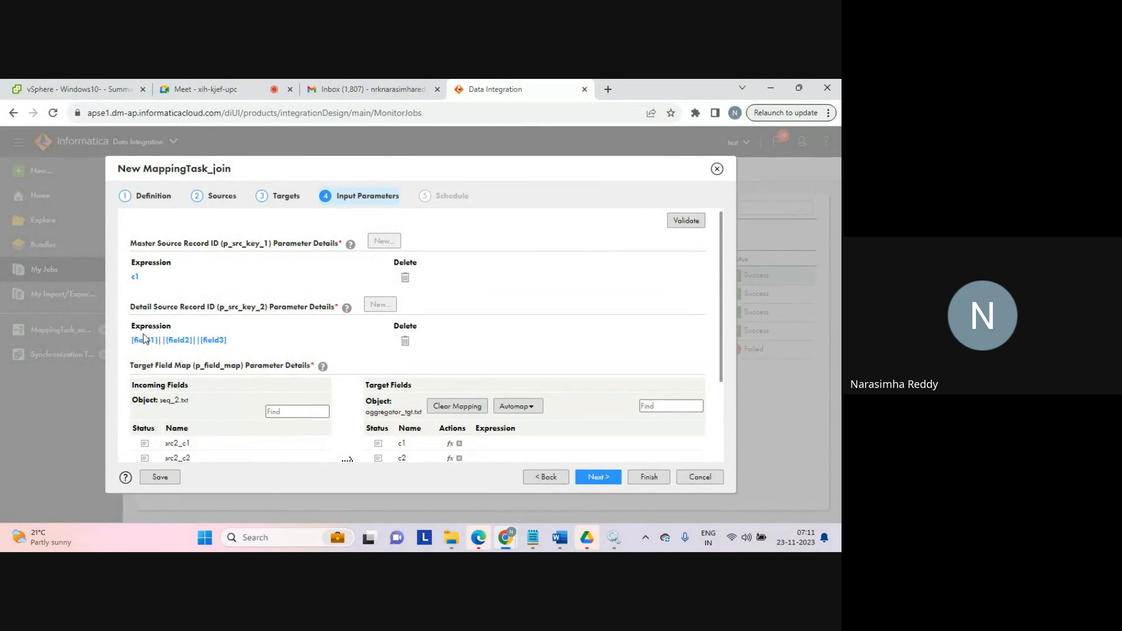
pyautogui.click(157, 340)
pyautogui.moveTo(454, 311); pyautogui.dragTo(328, 316)
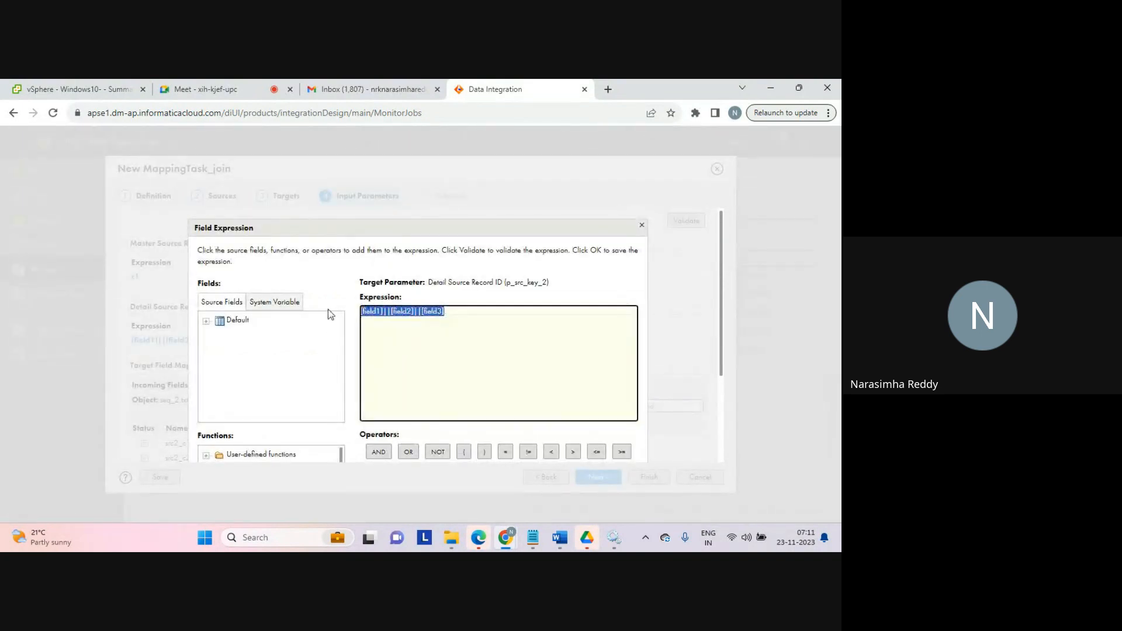
pyautogui.write('c1')
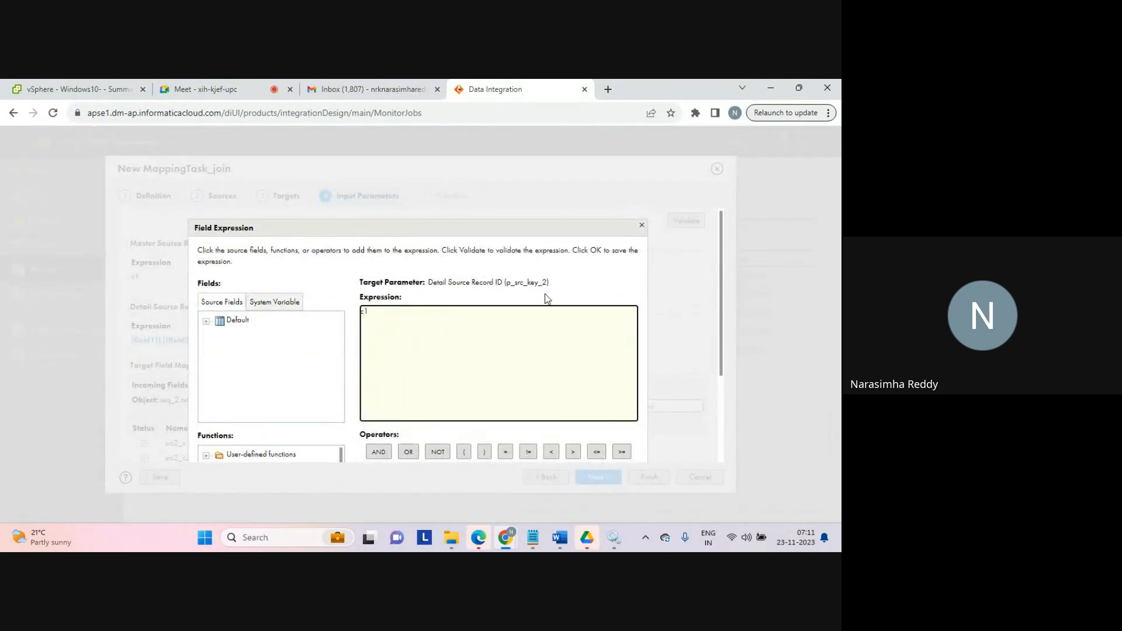
pyautogui.moveTo(723, 349); pyautogui.dragTo(724, 423)
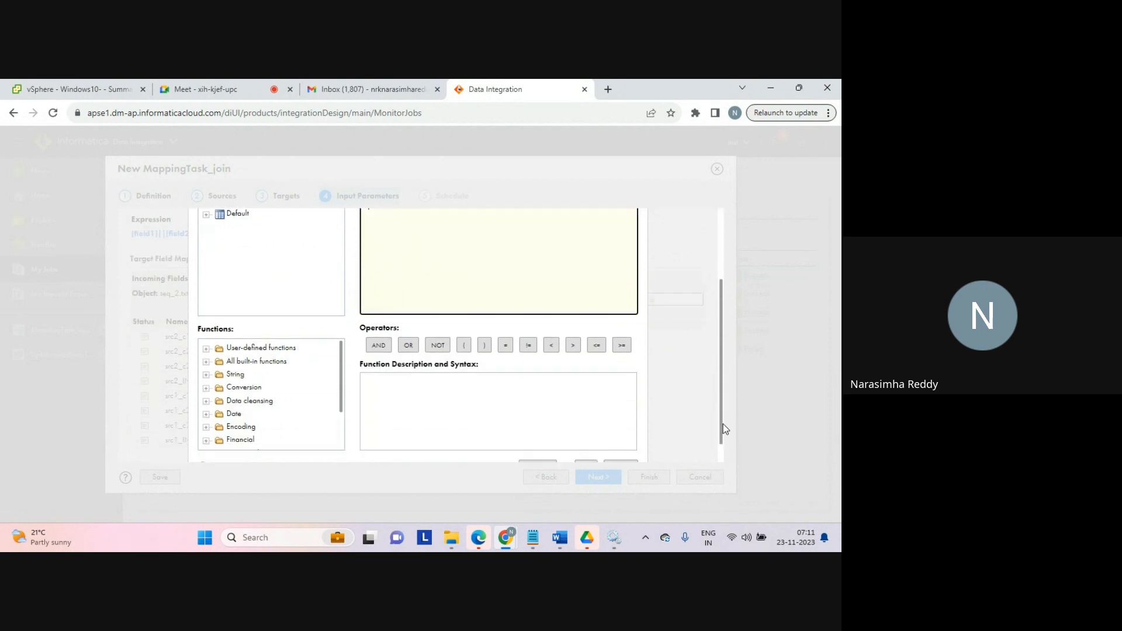
pyautogui.click(585, 456)
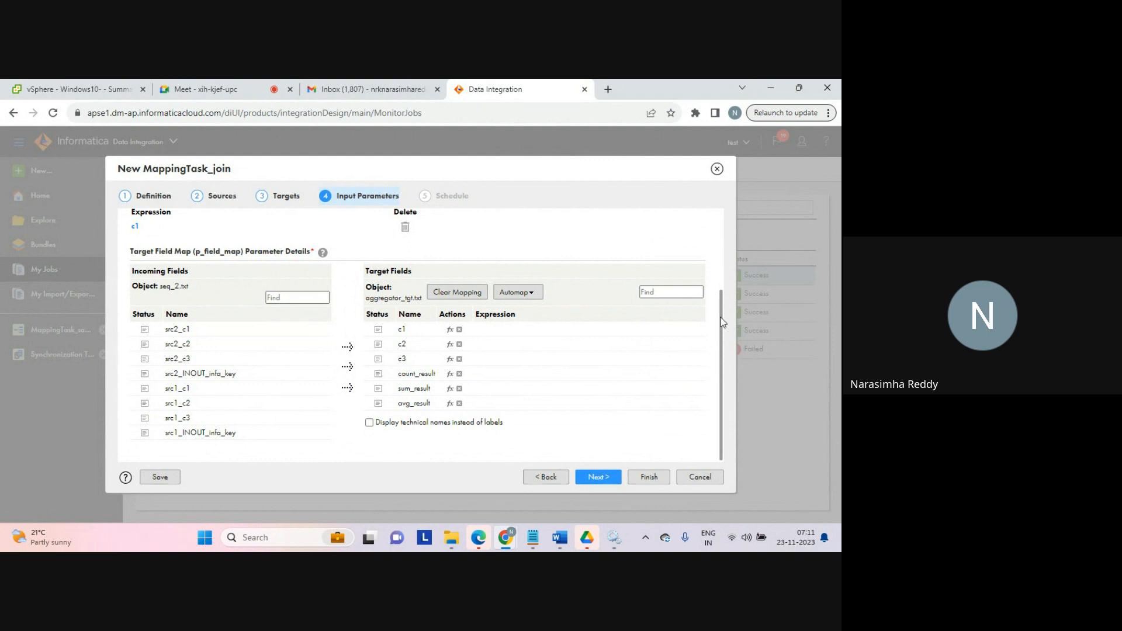
# Step: Map incoming field src2_c1 to target field c1 and finish saving the mapping task
pyautogui.moveTo(720, 317)
pyautogui.mouseDown()
pyautogui.moveTo(714, 231)
pyautogui.moveTo(706, 321)
pyautogui.mouseUp()
pyautogui.moveTo(290, 332); pyautogui.dragTo(396, 333)
pyautogui.click(599, 477)
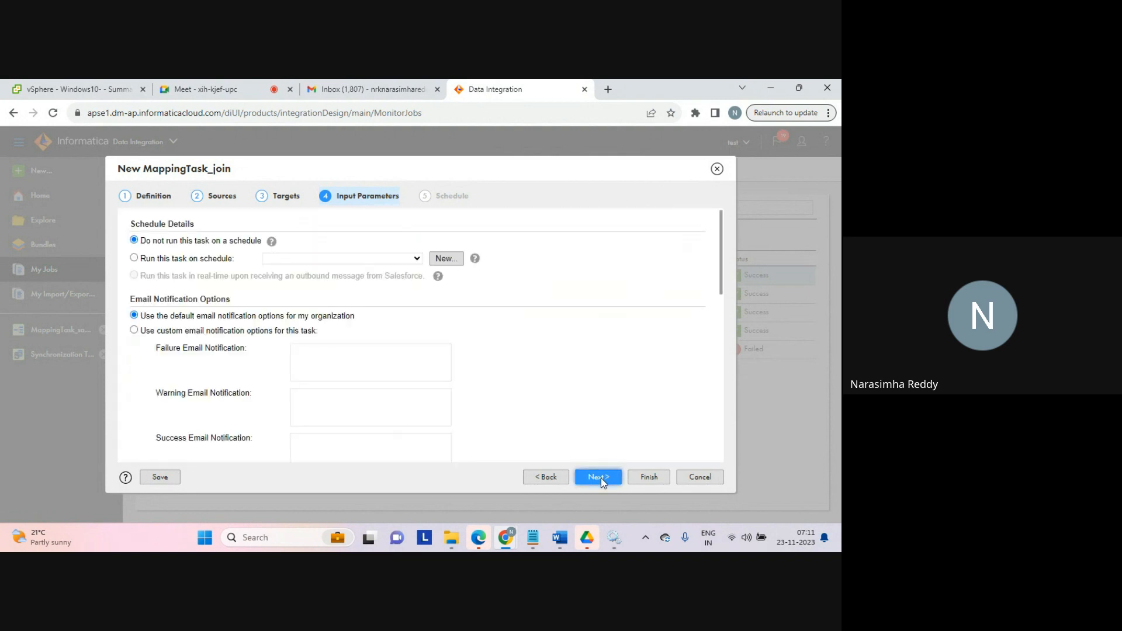
pyautogui.click(649, 477)
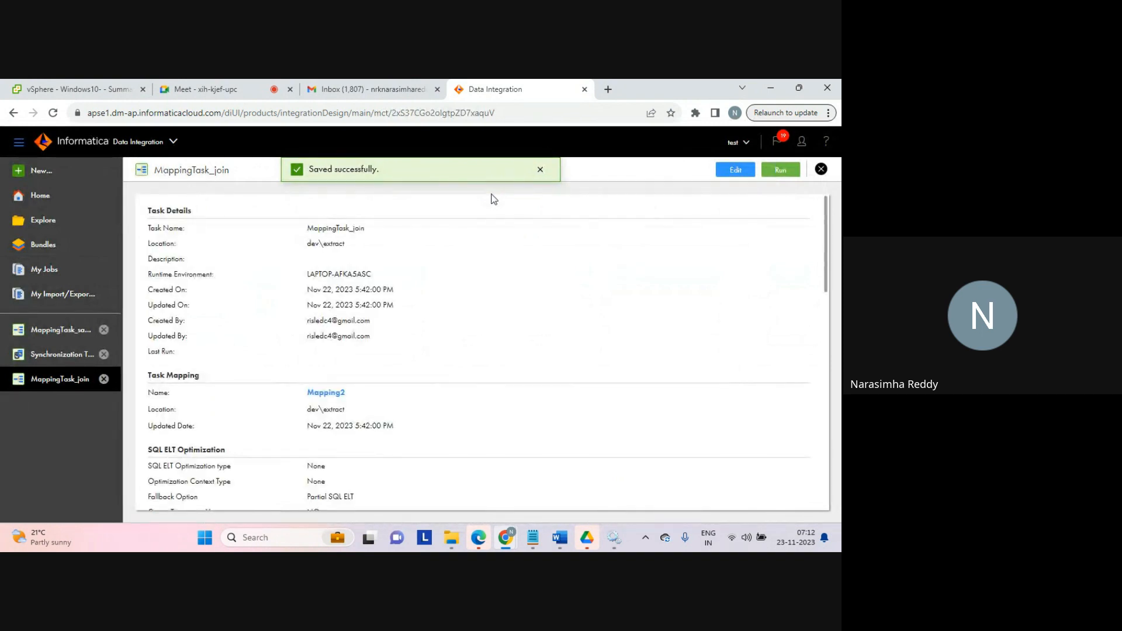
# Step: Run MappingTask_join and open its job in My Jobs
pyautogui.click(779, 169)
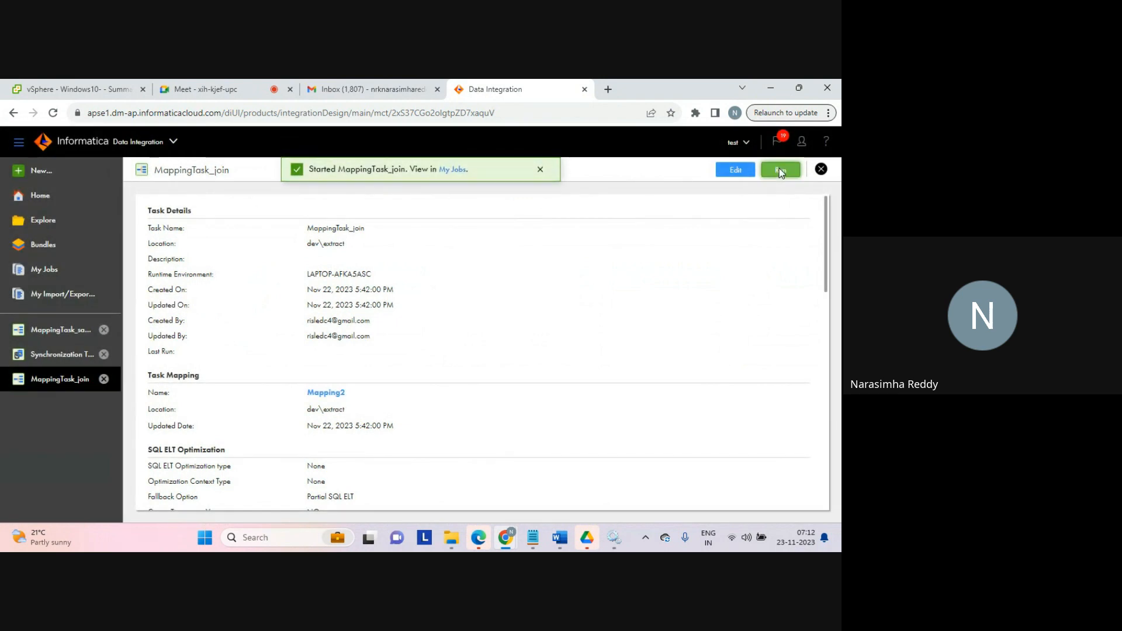
pyautogui.click(456, 169)
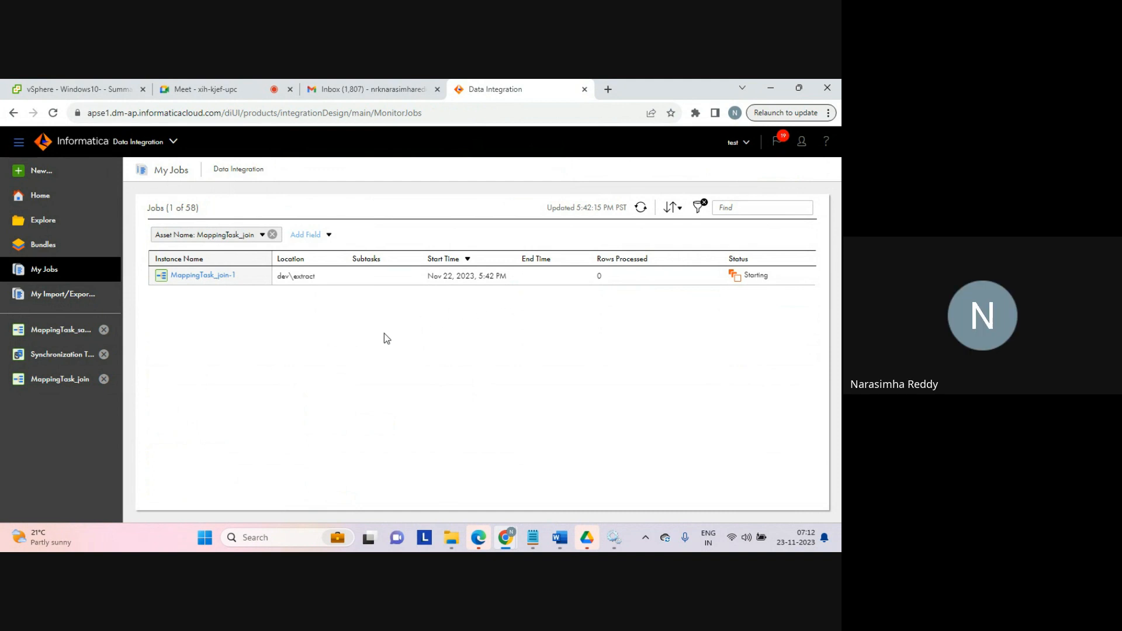
# Step: Reopen MappingTask_join in edit mode to review its input parameters, then cancel without saving
pyautogui.click(64, 379)
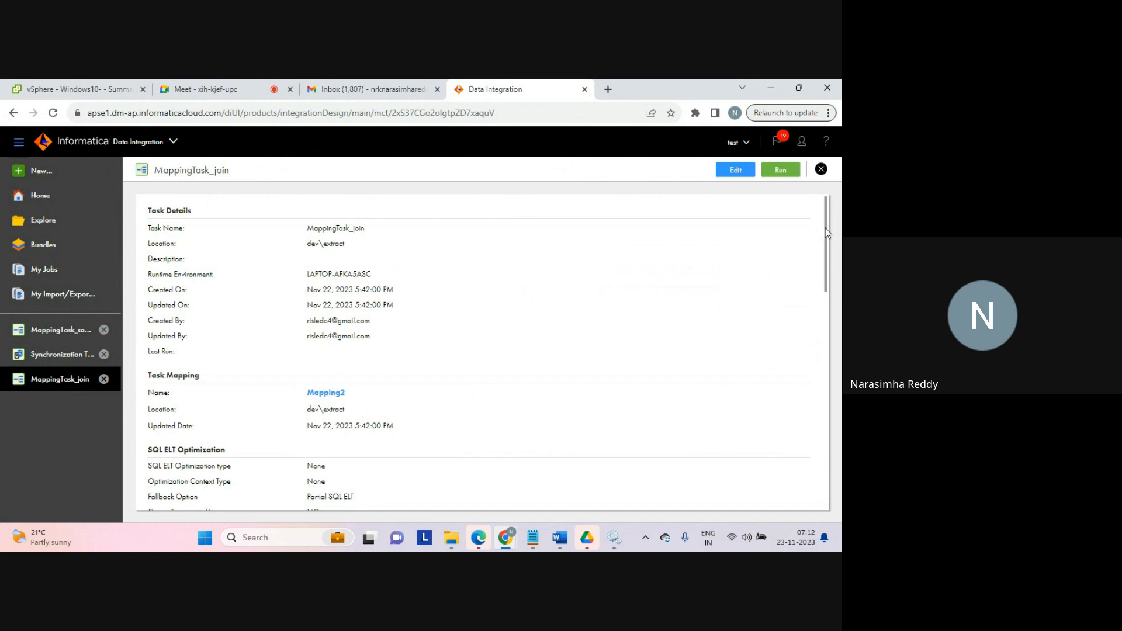
pyautogui.moveTo(826, 228); pyautogui.dragTo(824, 258)
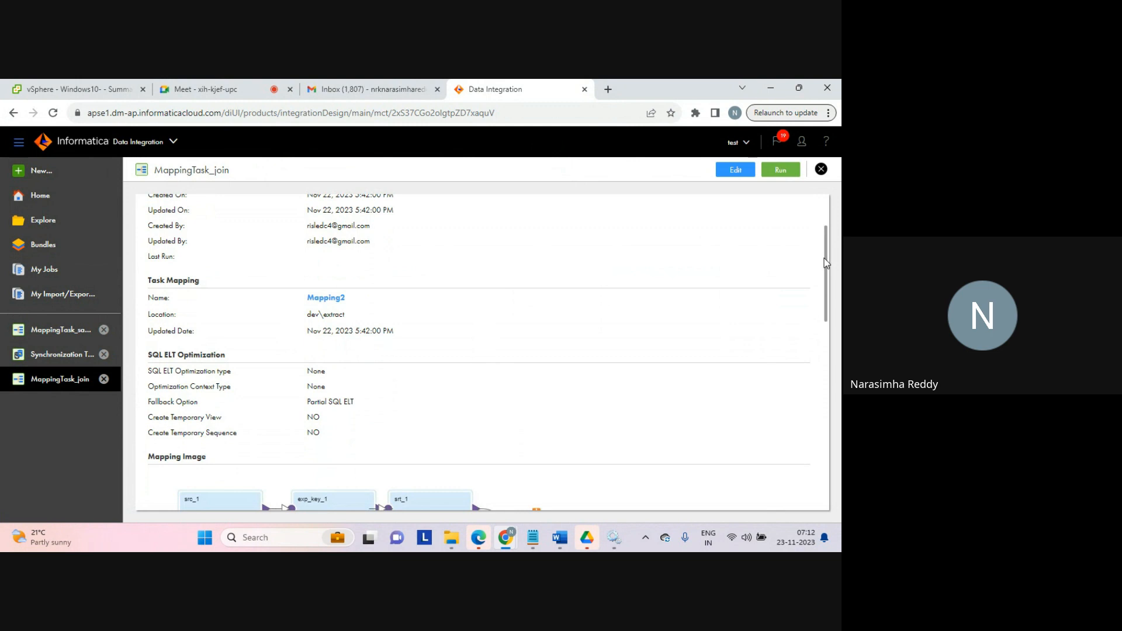
pyautogui.moveTo(826, 263); pyautogui.dragTo(812, 227)
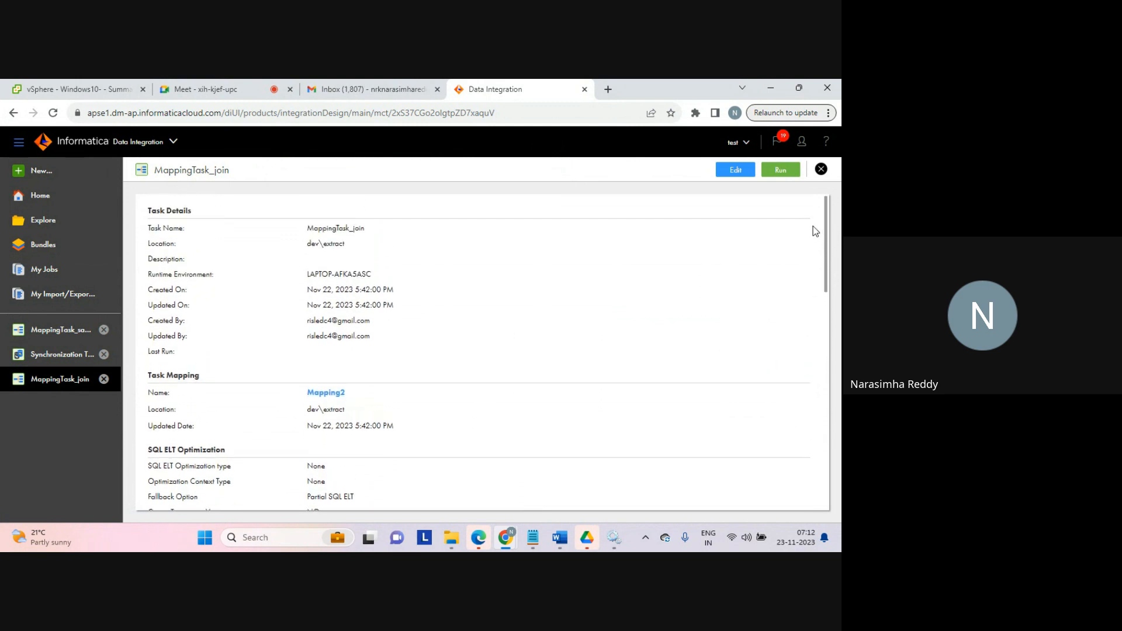
pyautogui.click(735, 170)
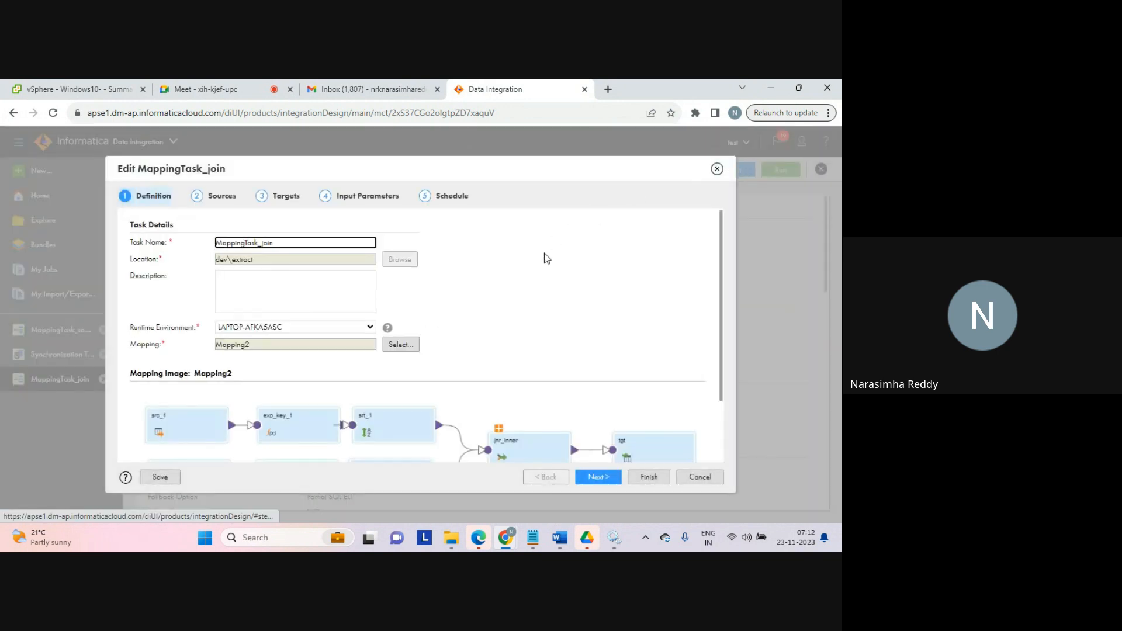
pyautogui.click(360, 198)
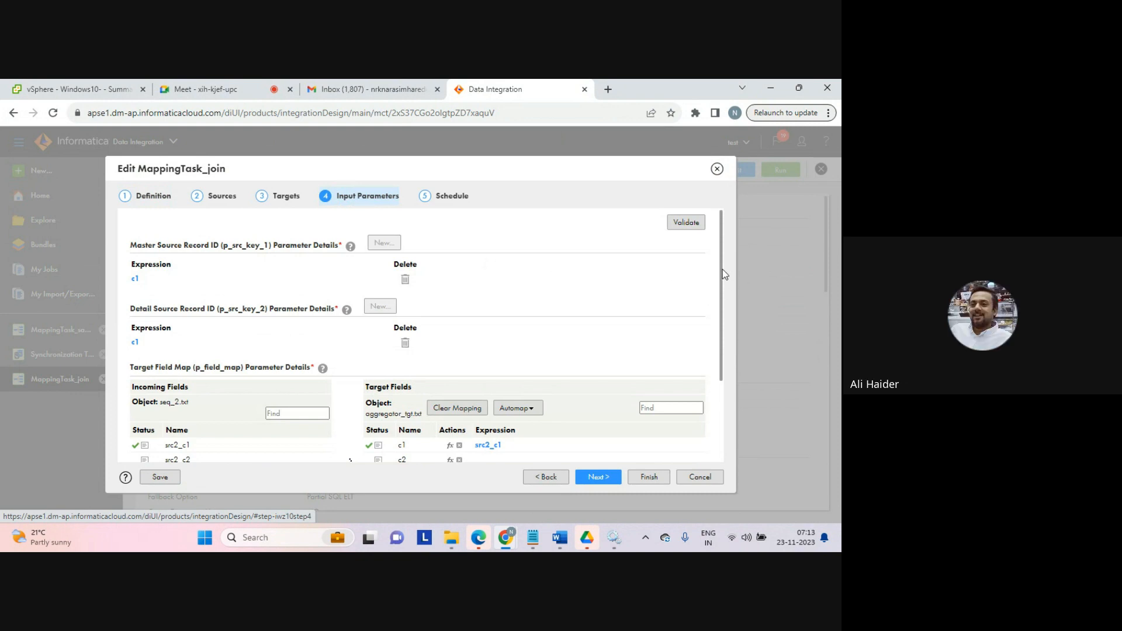
pyautogui.moveTo(724, 275); pyautogui.dragTo(725, 365)
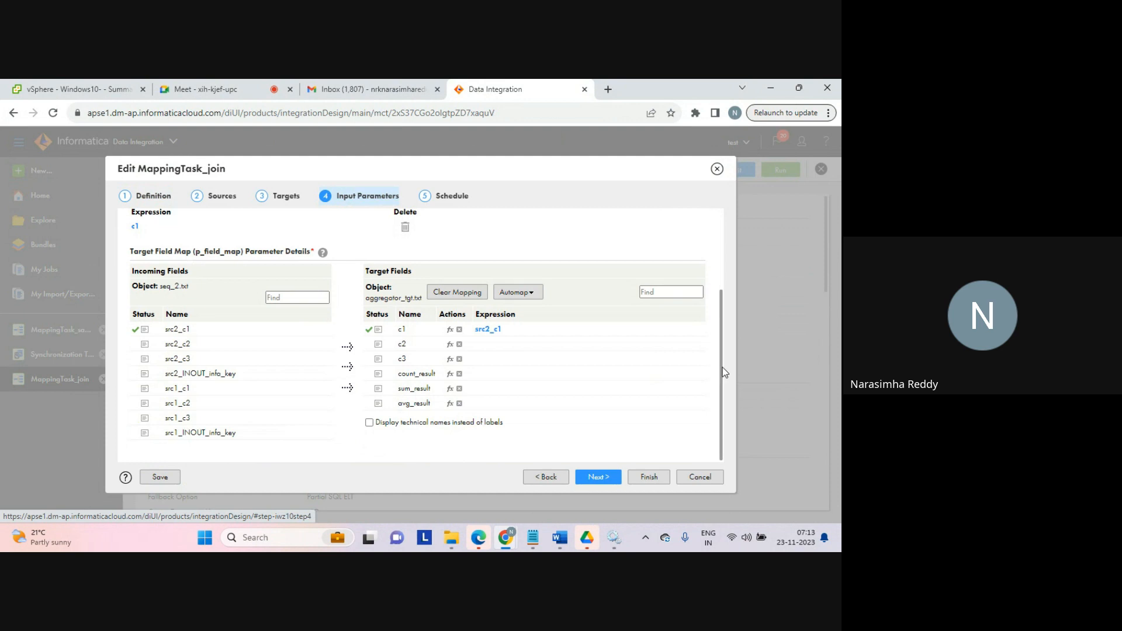
pyautogui.moveTo(723, 367); pyautogui.dragTo(709, 261)
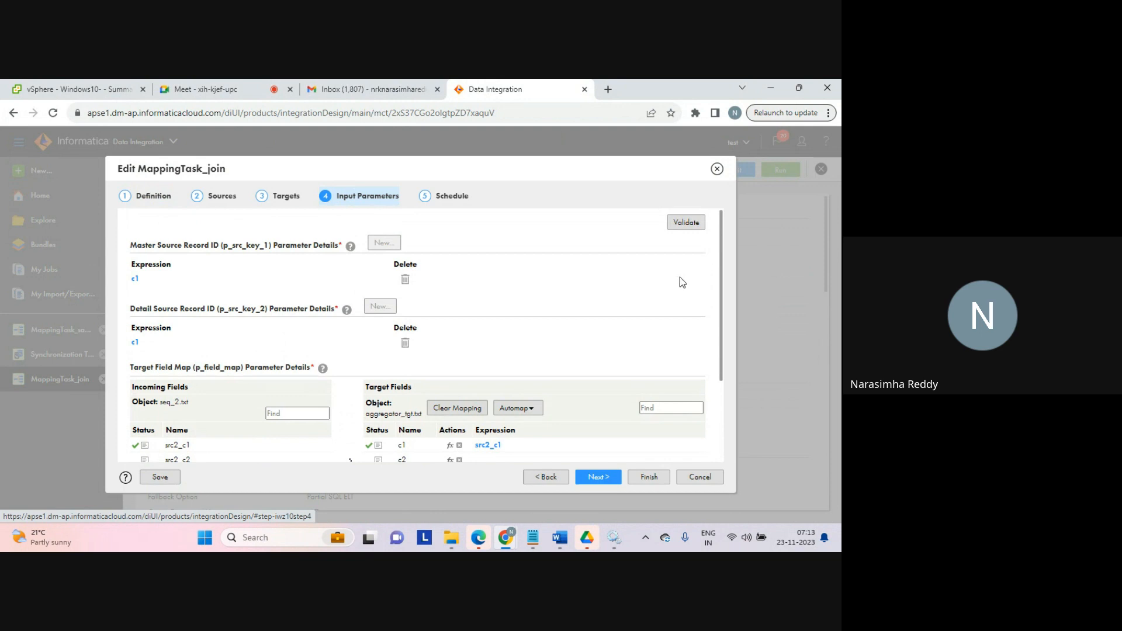
pyautogui.click(691, 477)
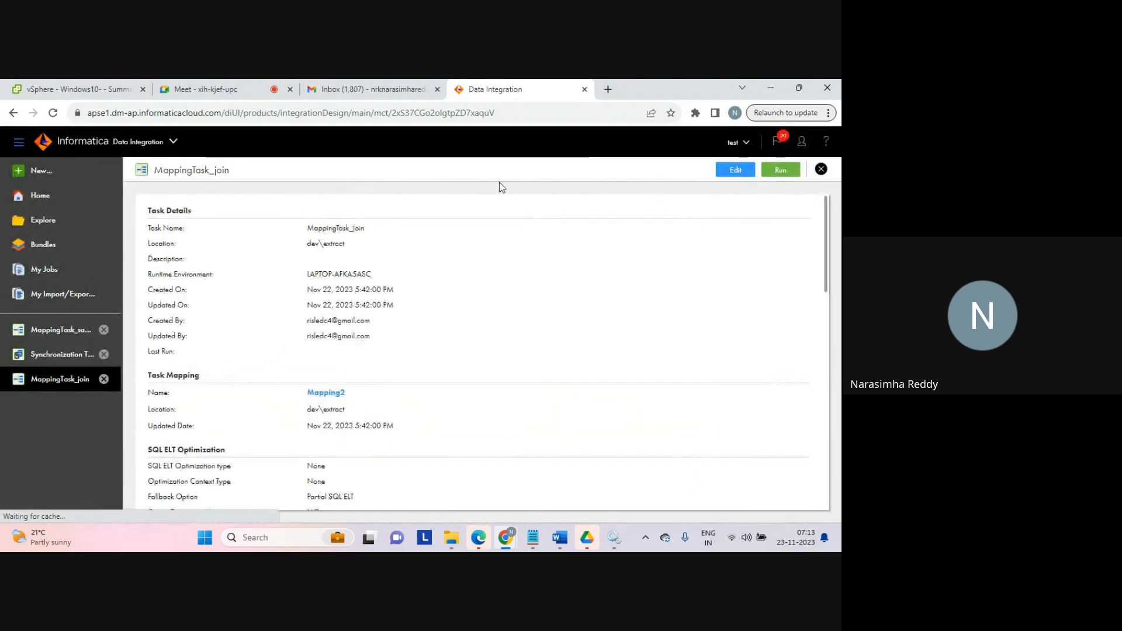
# Step: Examine the status and error details of the MappingTask_join job in My Jobs
pyautogui.click(45, 270)
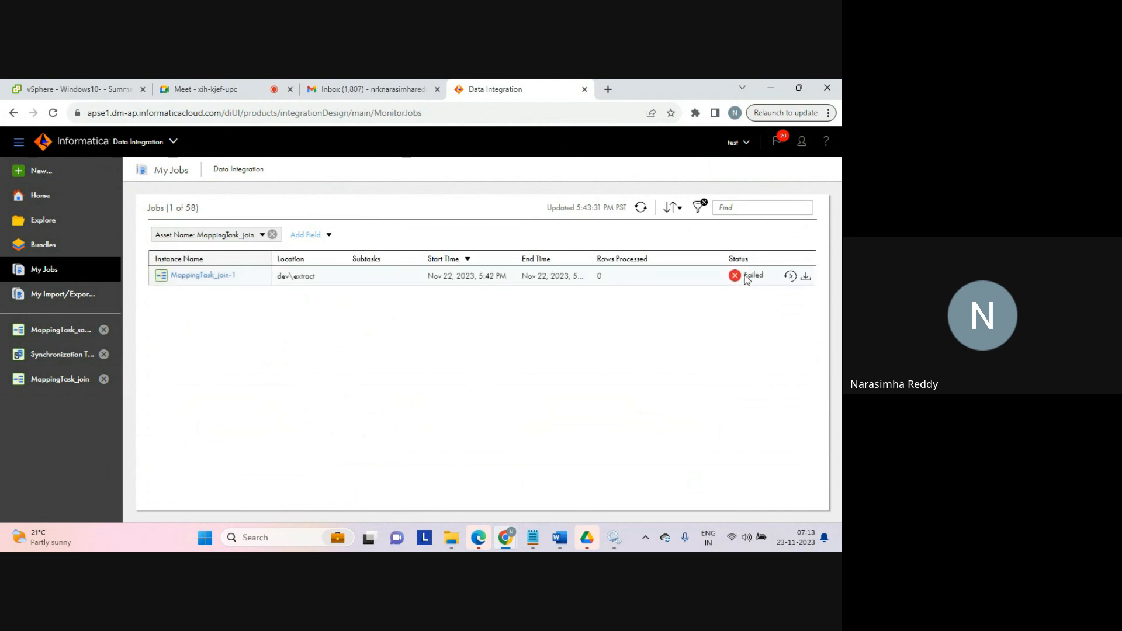
pyautogui.moveTo(753, 280)
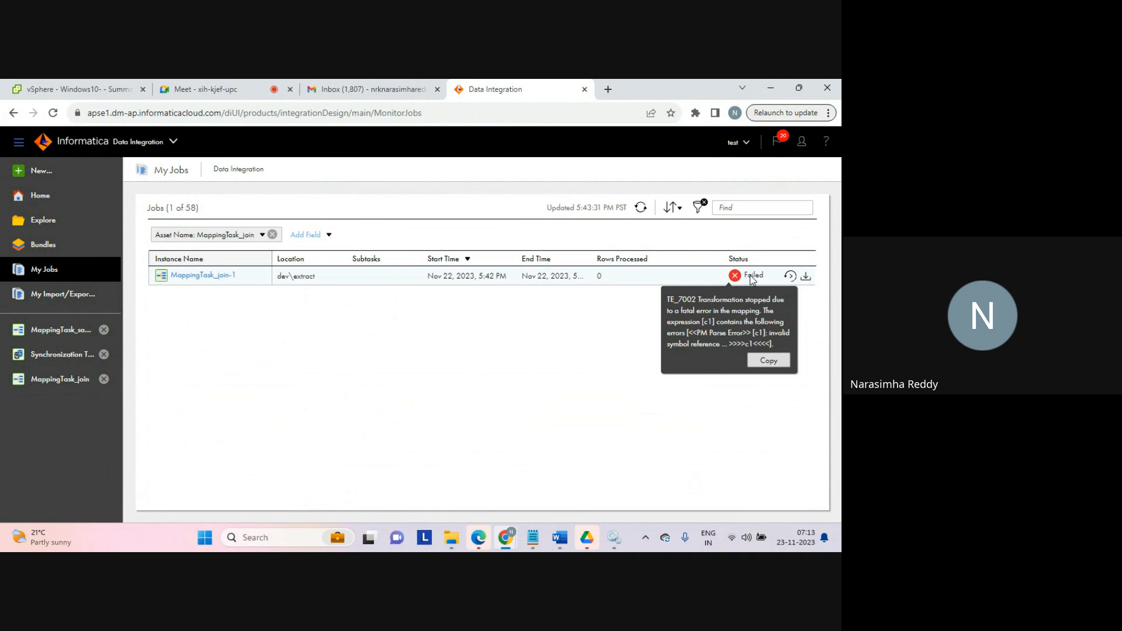
# Step: Reopen MappingTask_join for editing and clear the target field mapping among its input parameters
pyautogui.click(56, 386)
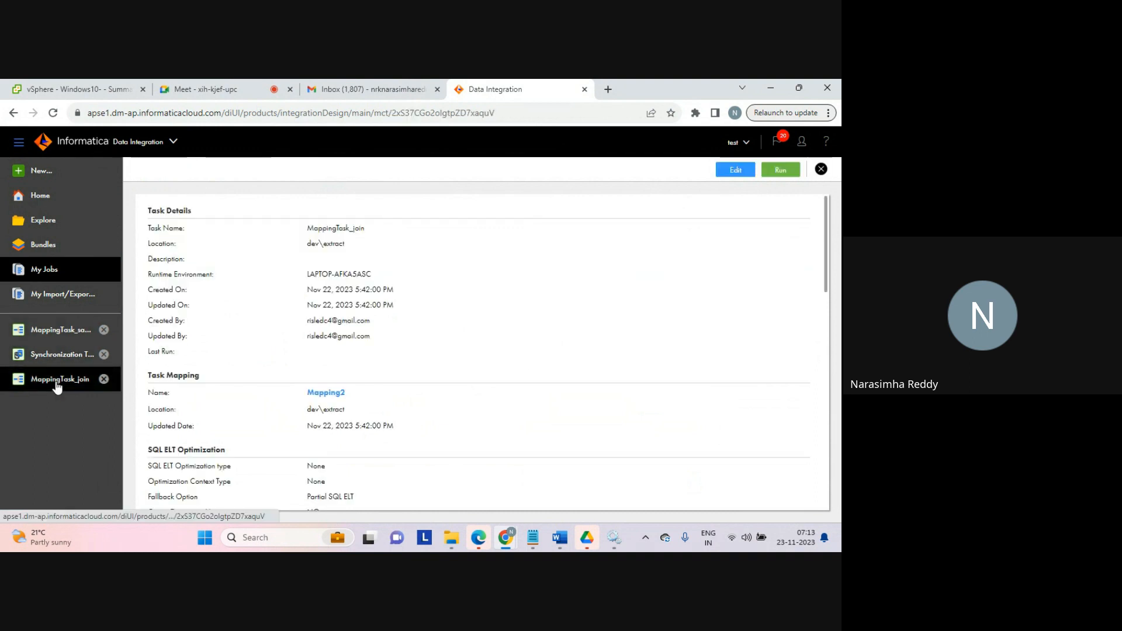
pyautogui.click(734, 173)
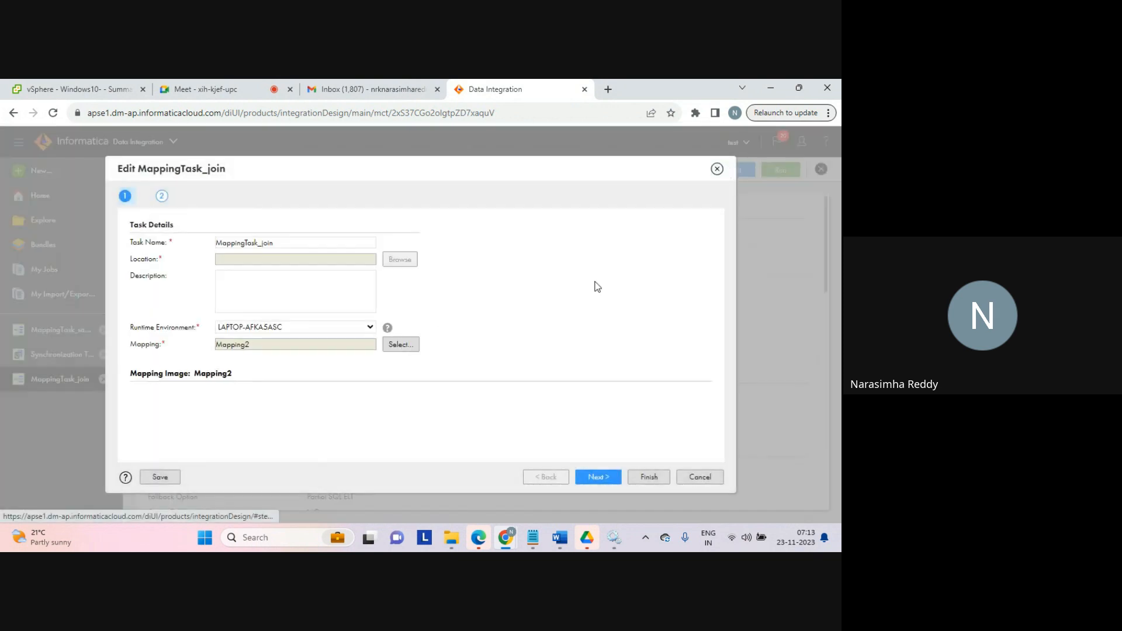
pyautogui.click(349, 197)
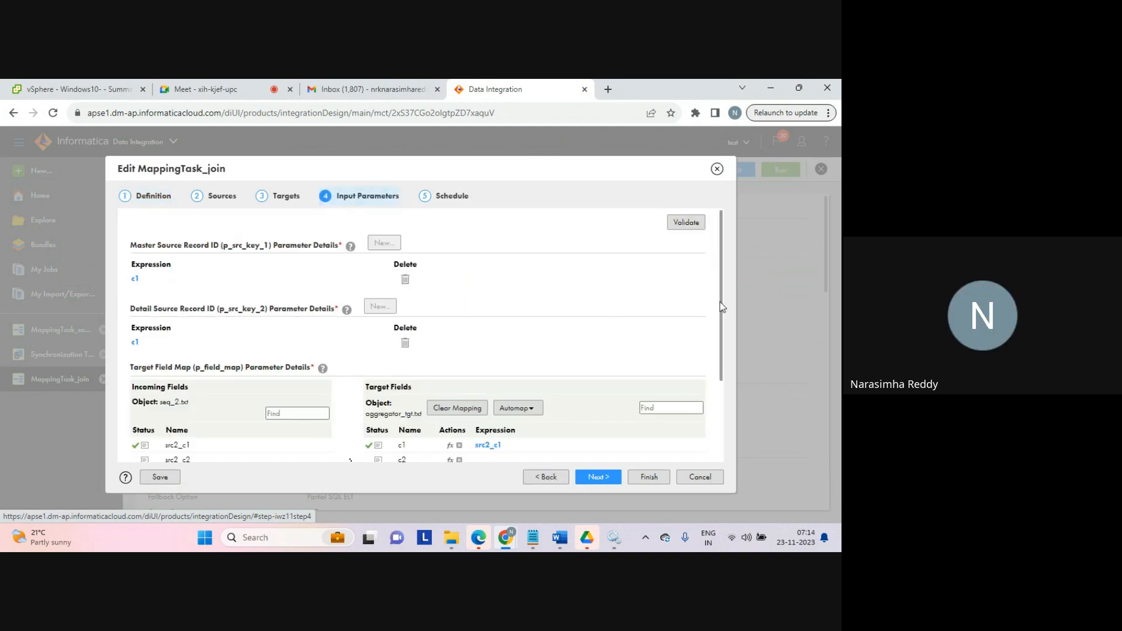
pyautogui.scroll(-3, 714, 327)
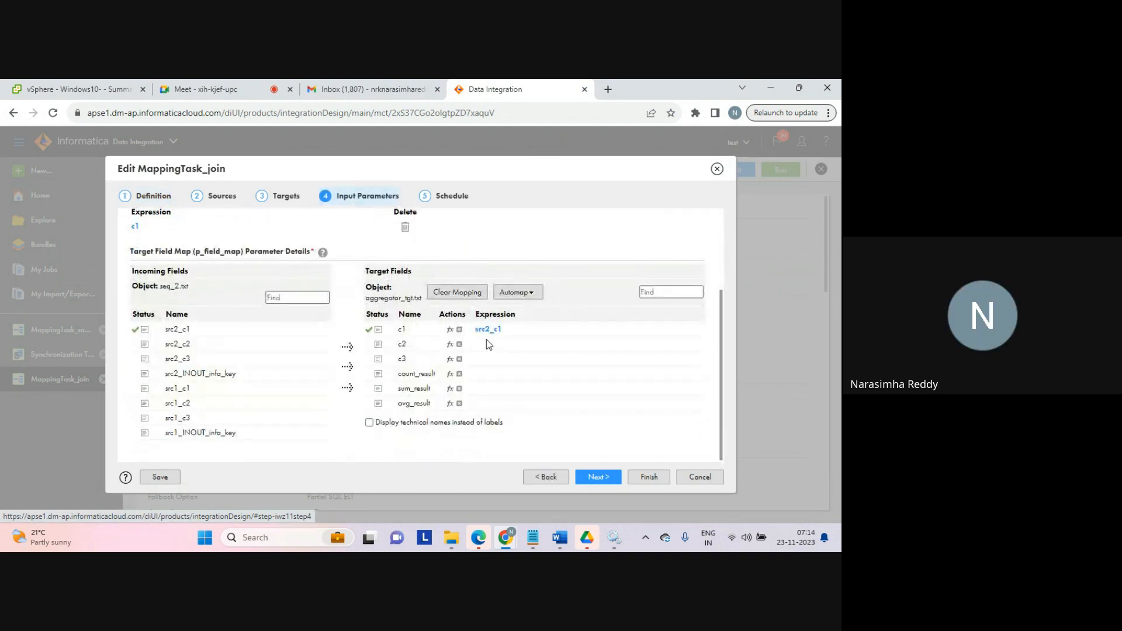
pyautogui.click(461, 293)
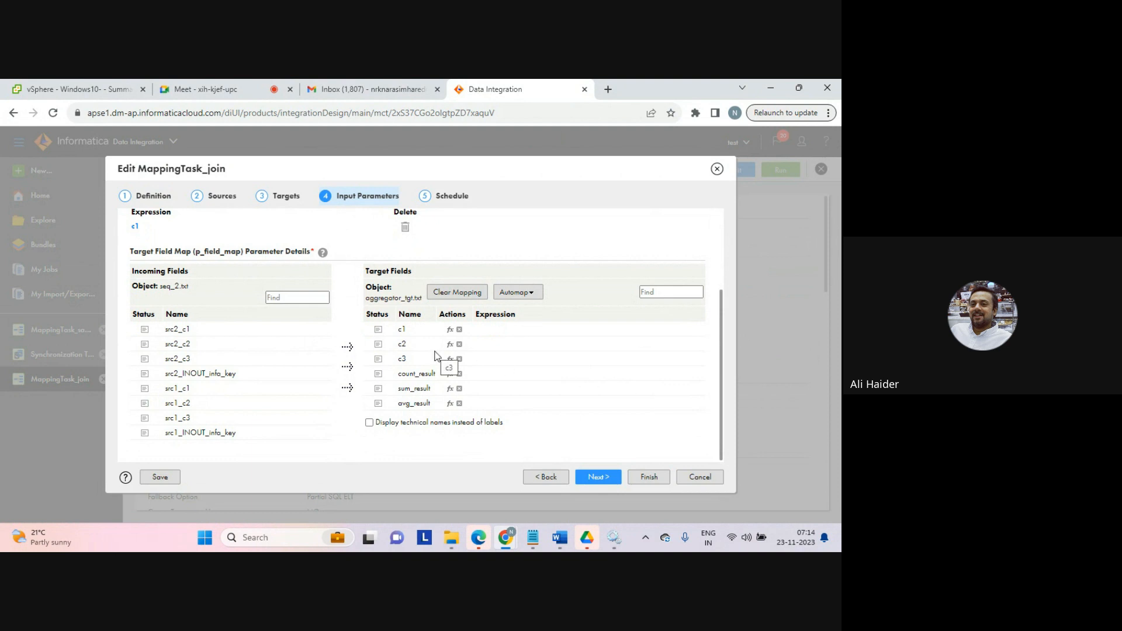
# Step: Try to advance past the input parameters and review the target connection and object settings
pyautogui.click(598, 477)
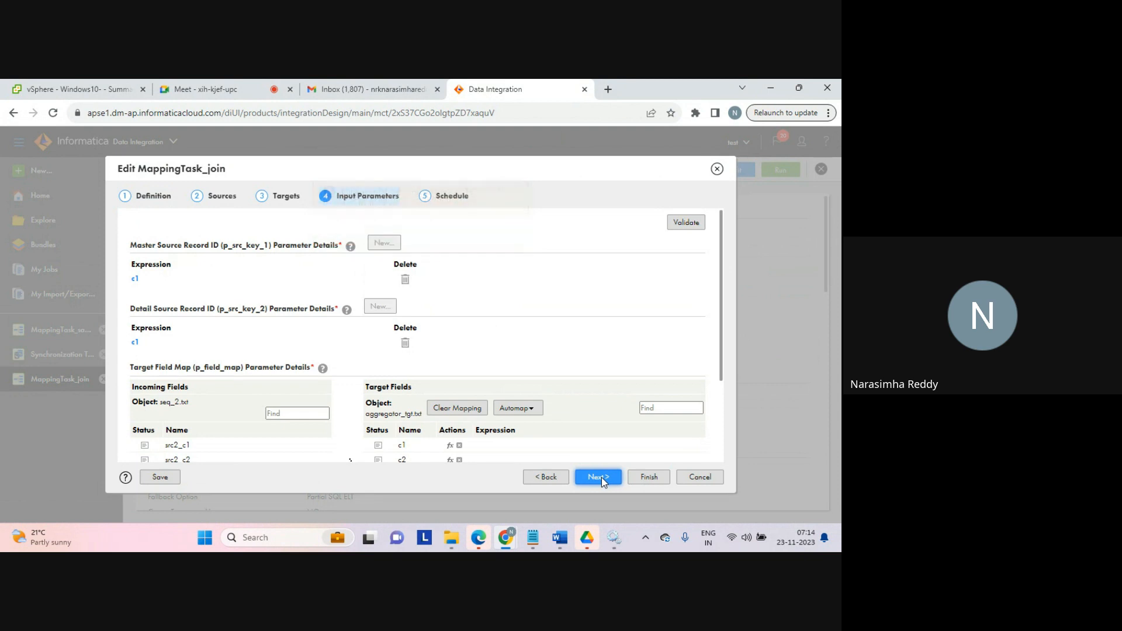
pyautogui.click(287, 197)
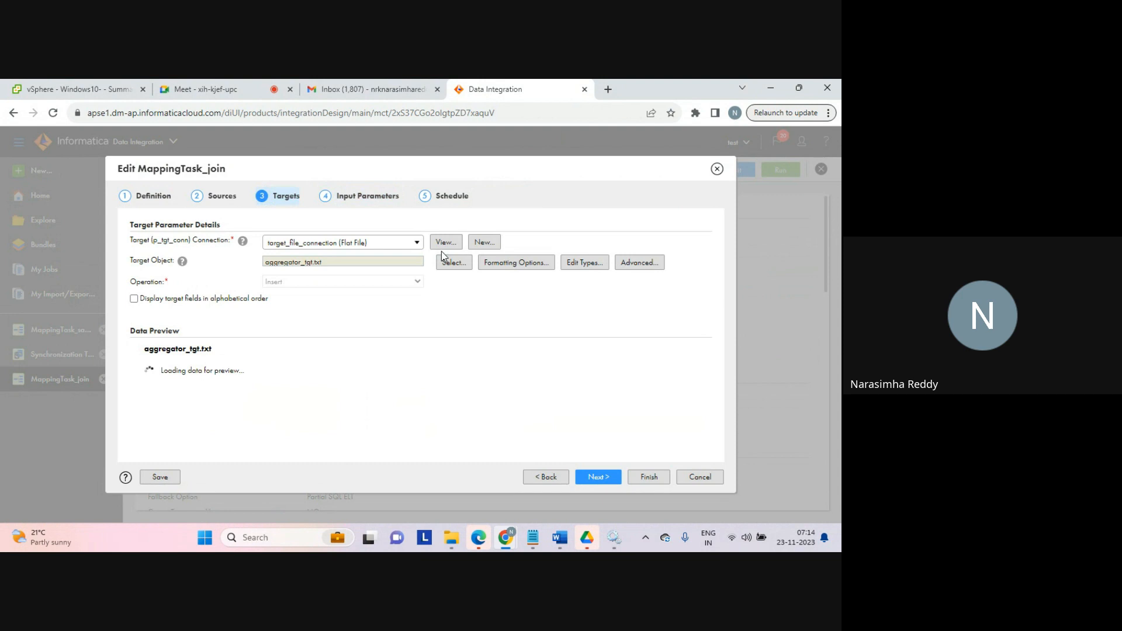
pyautogui.click(598, 476)
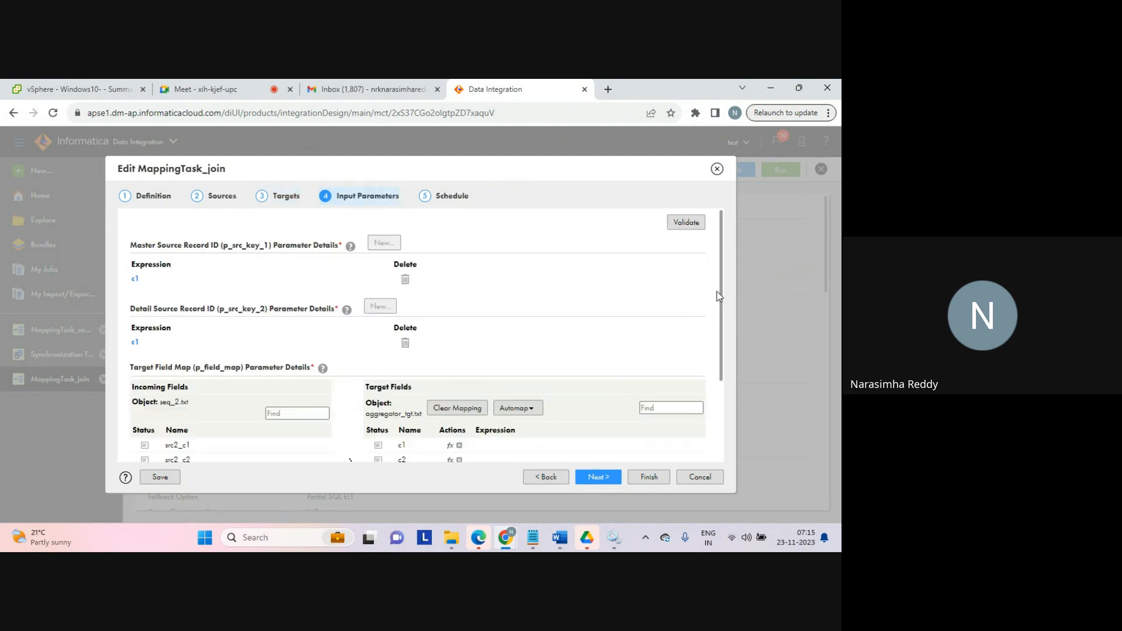
pyautogui.moveTo(717, 294); pyautogui.dragTo(712, 410)
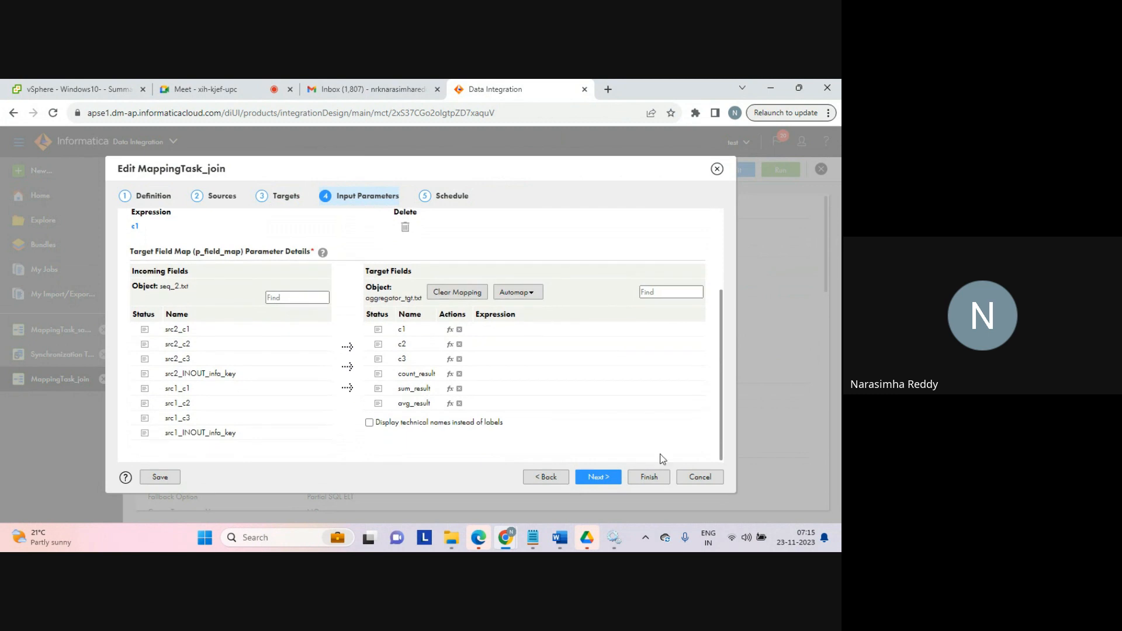
# Step: Map incoming field src2_c1 to target field c1 again
pyautogui.click(609, 479)
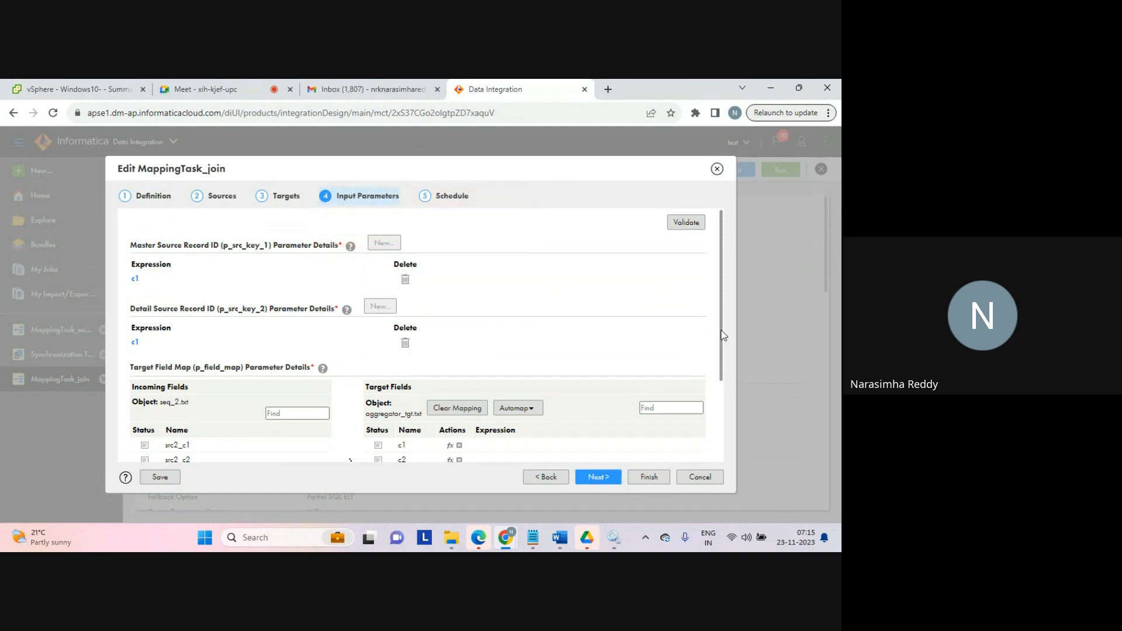
pyautogui.scroll(-1, 723, 334)
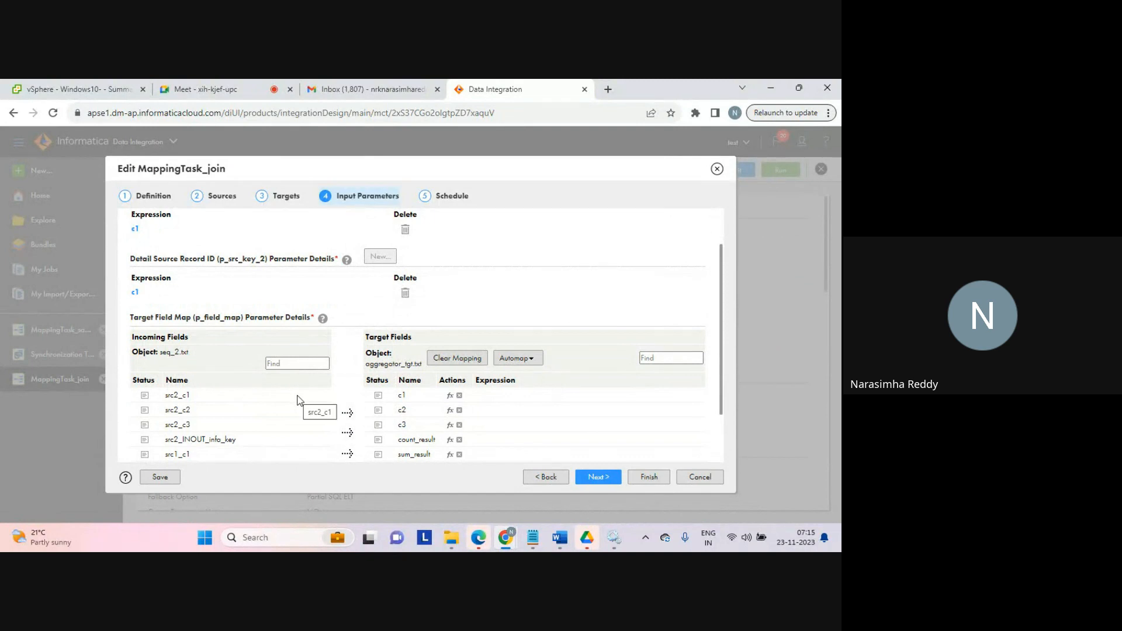
pyautogui.moveTo(298, 401); pyautogui.dragTo(397, 396)
# Step: Try c2 and then c1 as the Detail Source Record ID expression, validating each
pyautogui.click(136, 294)
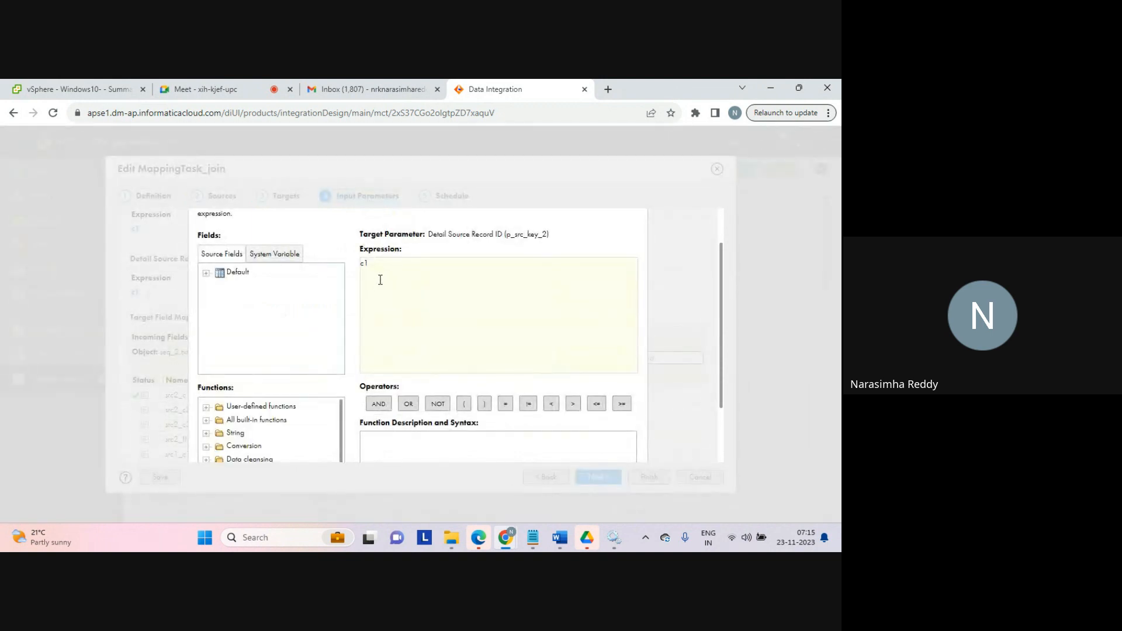
pyautogui.press('BackSpace')
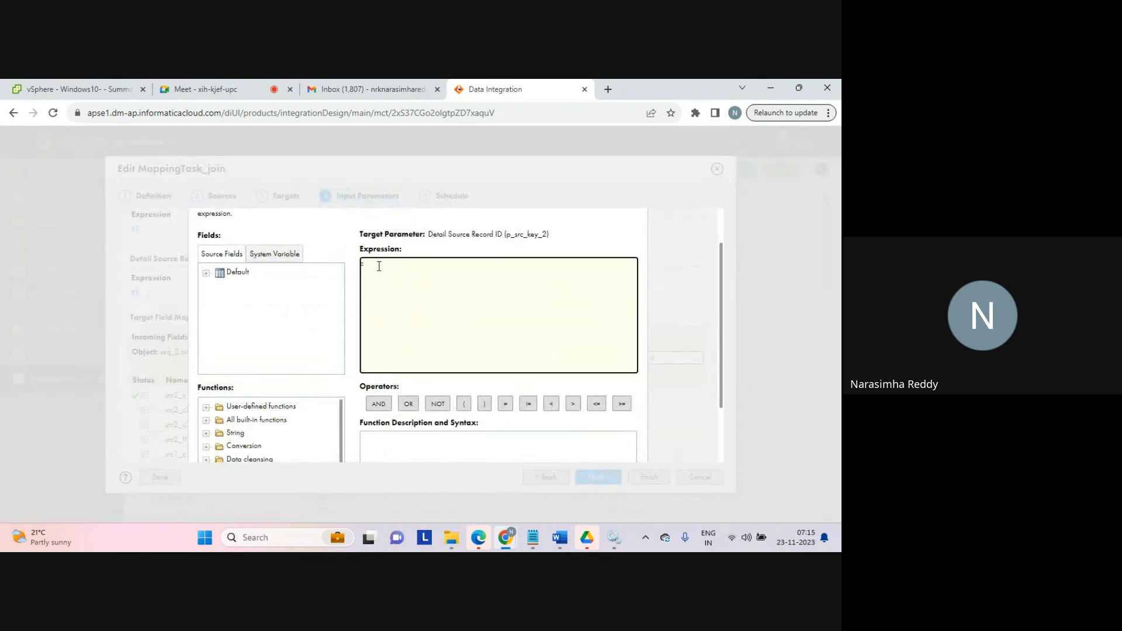
pyautogui.write('2')
pyautogui.moveTo(722, 351); pyautogui.dragTo(719, 412)
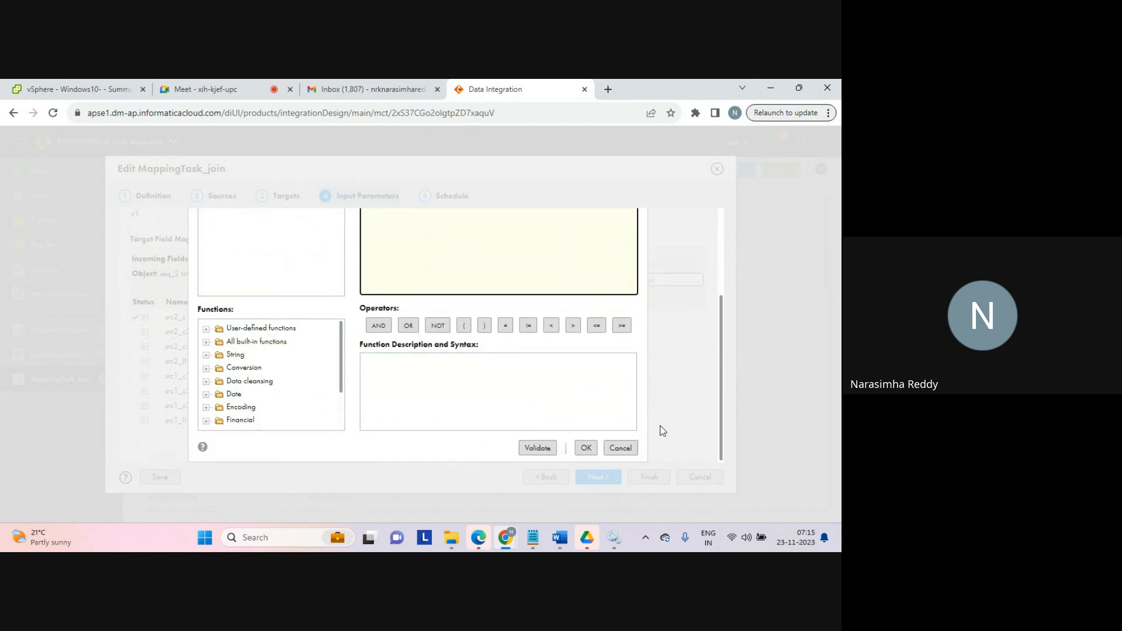
pyautogui.click(543, 450)
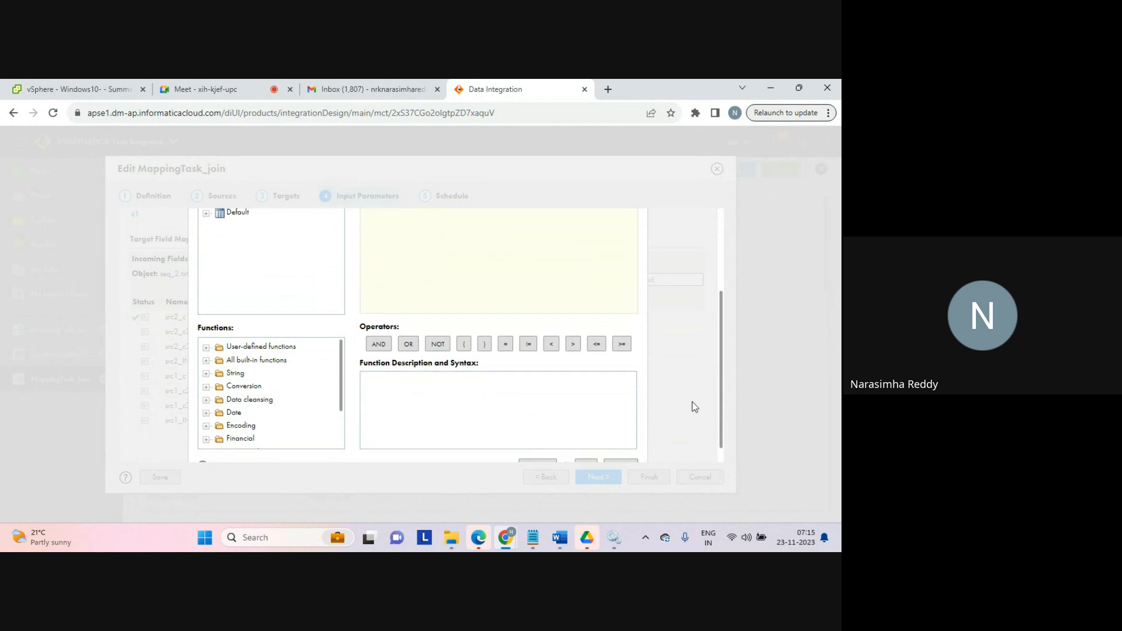
pyautogui.moveTo(722, 377); pyautogui.dragTo(720, 273)
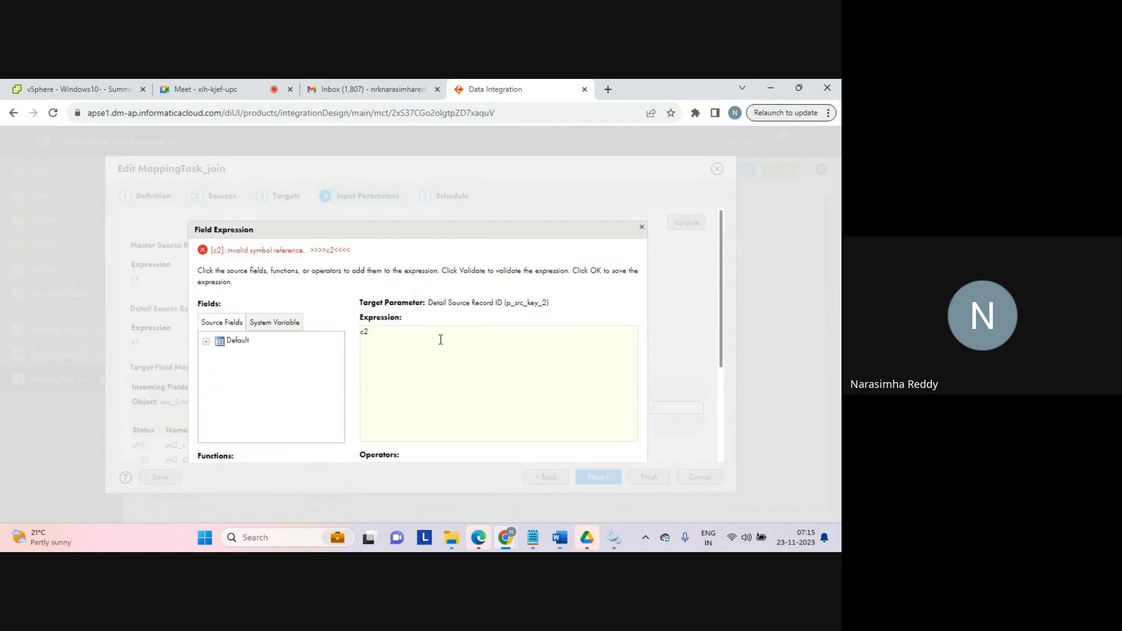
pyautogui.click(380, 340)
pyautogui.press('BackSpace')
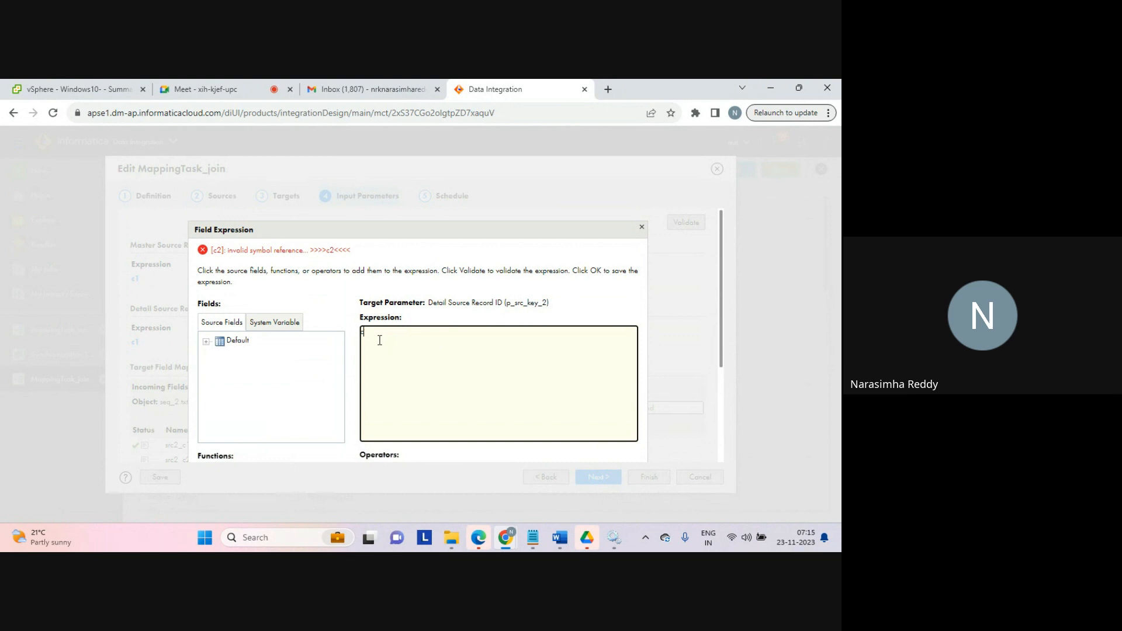
pyautogui.write('1')
pyautogui.moveTo(720, 331); pyautogui.dragTo(715, 368)
pyautogui.scroll(-2, 715, 374)
pyautogui.click(710, 395)
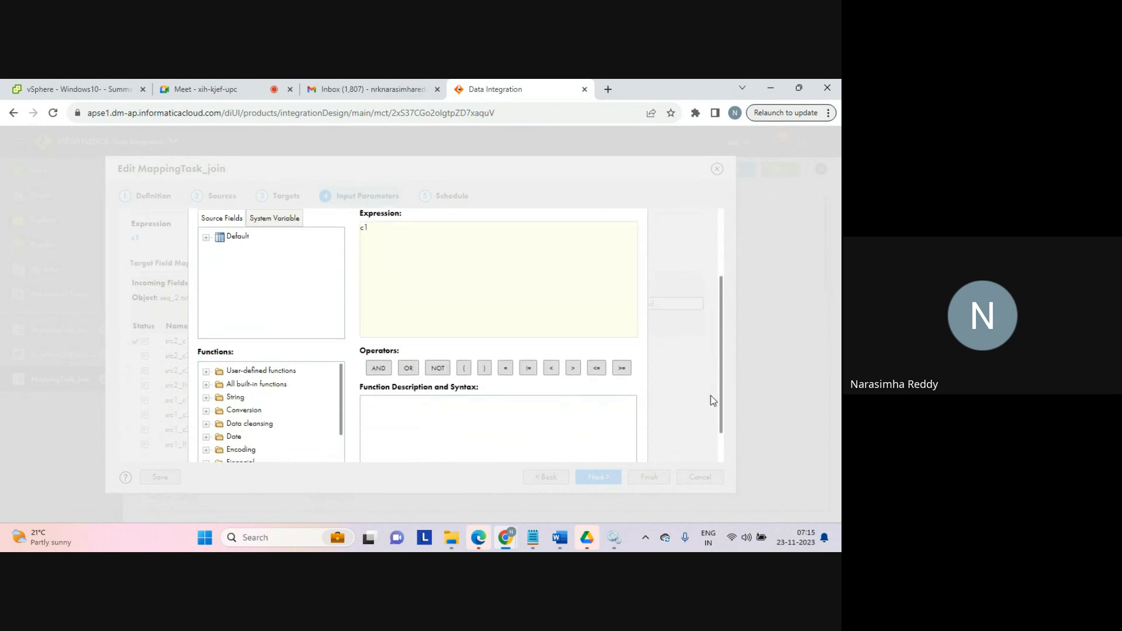
pyautogui.click(537, 449)
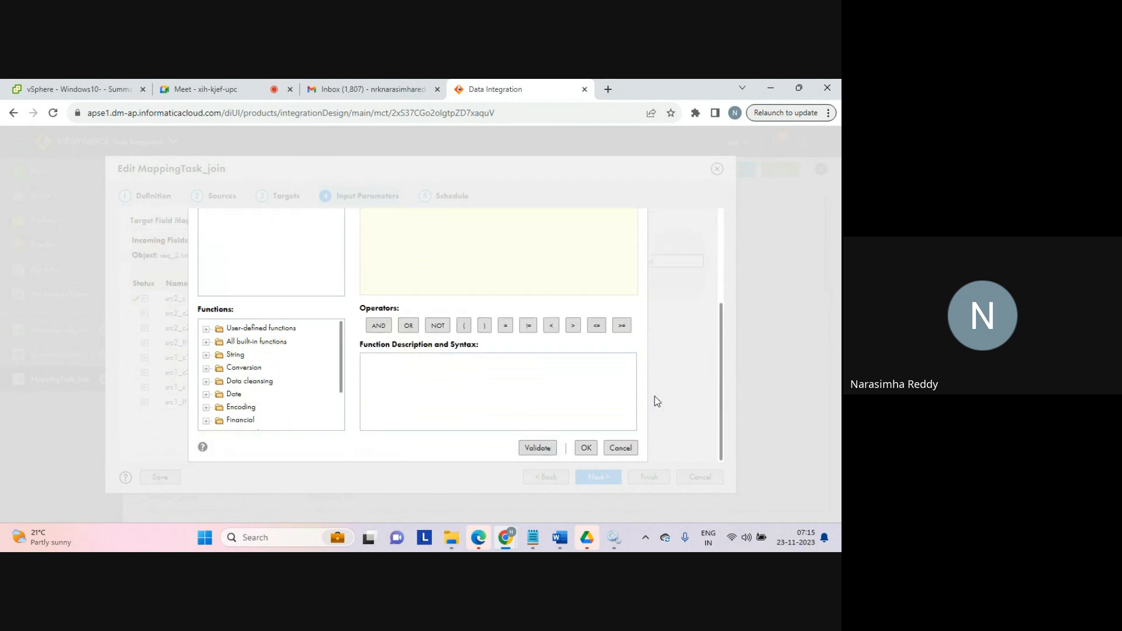
pyautogui.moveTo(720, 391); pyautogui.dragTo(727, 280)
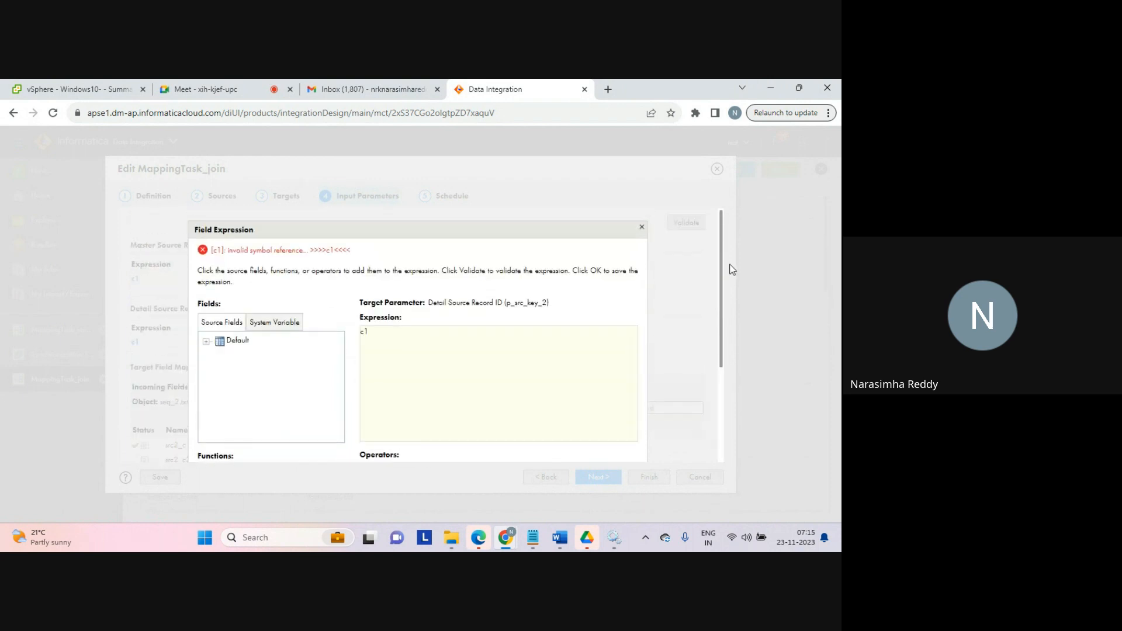
# Step: Set the Detail Source Record ID expression to field src2_c1, validate it and confirm
pyautogui.click(439, 340)
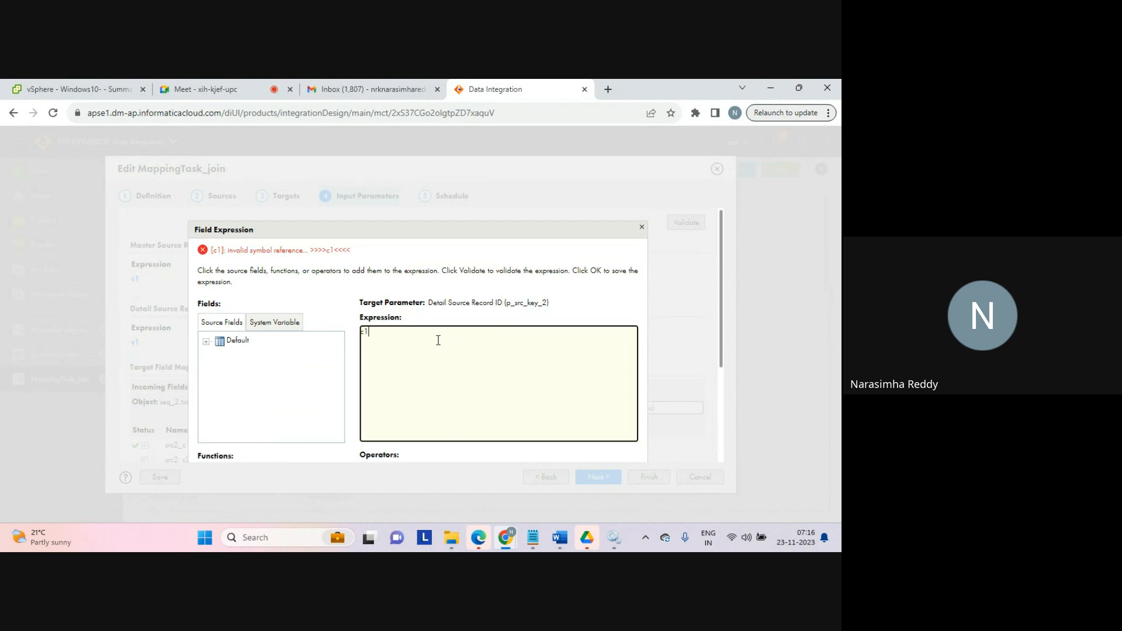
pyautogui.click(206, 341)
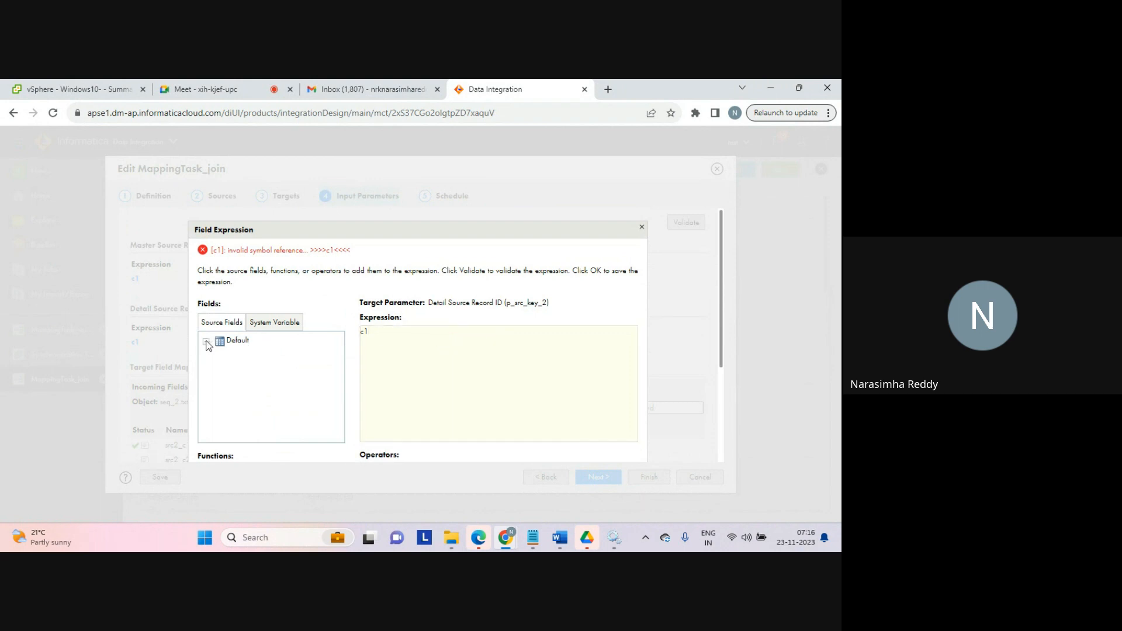
pyautogui.click(389, 333)
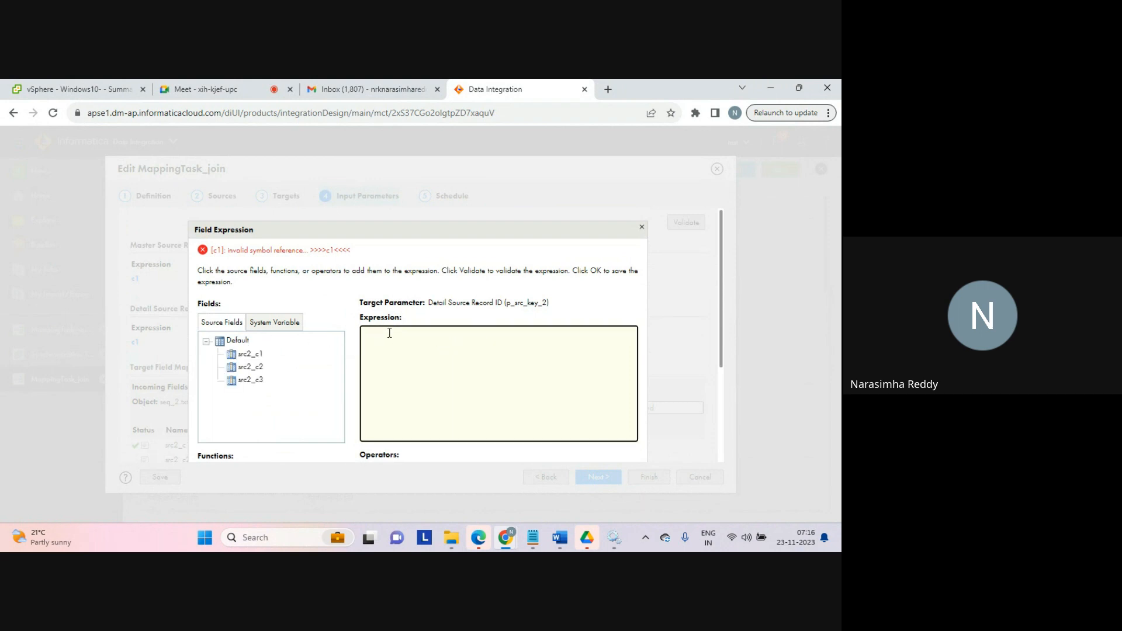
pyautogui.click(250, 353)
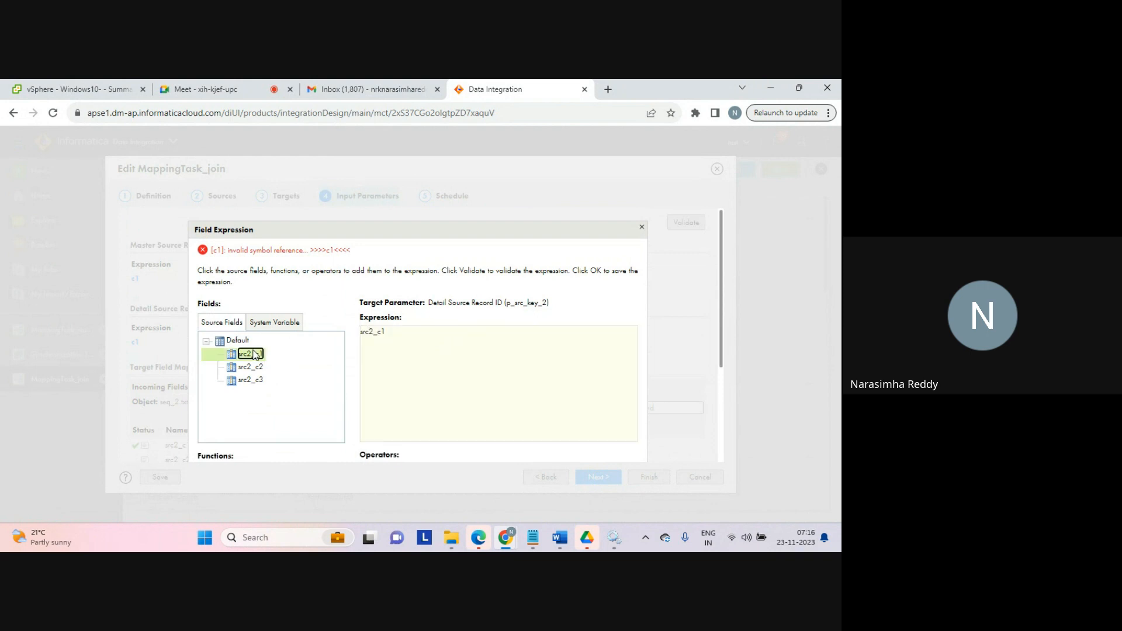
pyautogui.moveTo(723, 311); pyautogui.dragTo(703, 438)
pyautogui.click(537, 448)
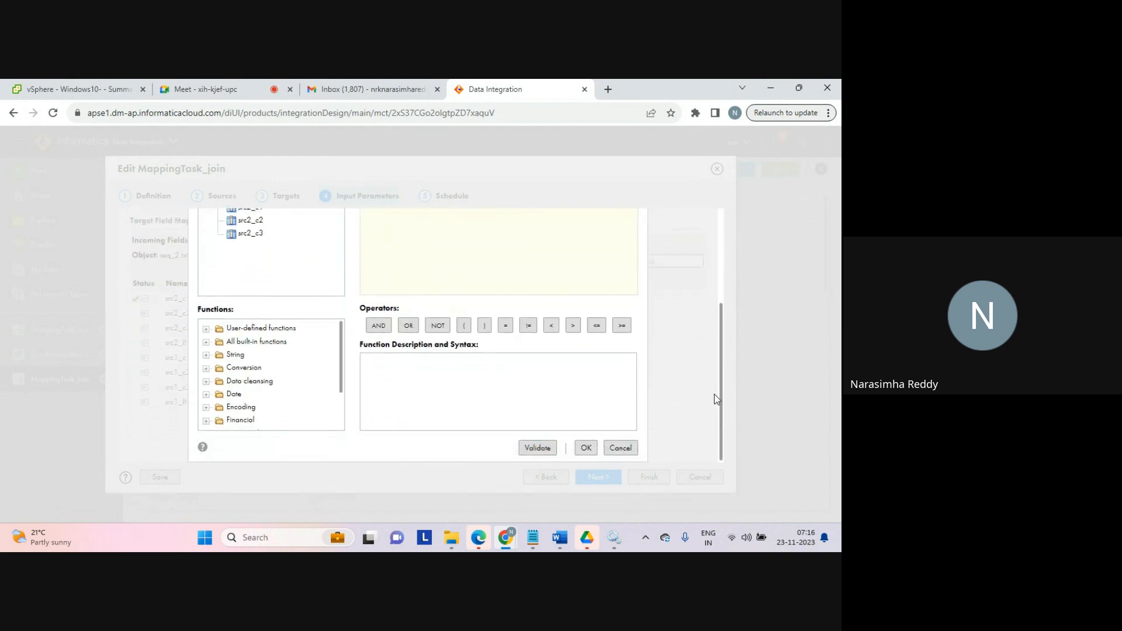
pyautogui.moveTo(721, 365); pyautogui.dragTo(714, 391)
pyautogui.click(587, 449)
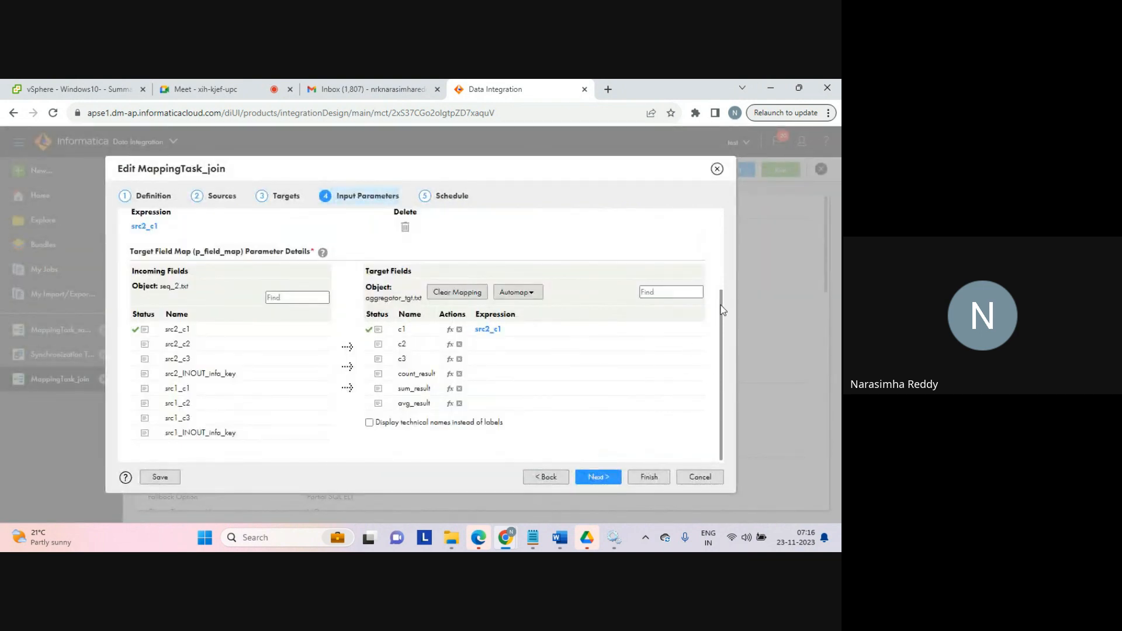
# Step: Set the Master Source Record ID expression to field src1_c1, confirm it and finish saving the task
pyautogui.moveTo(722, 310); pyautogui.dragTo(721, 234)
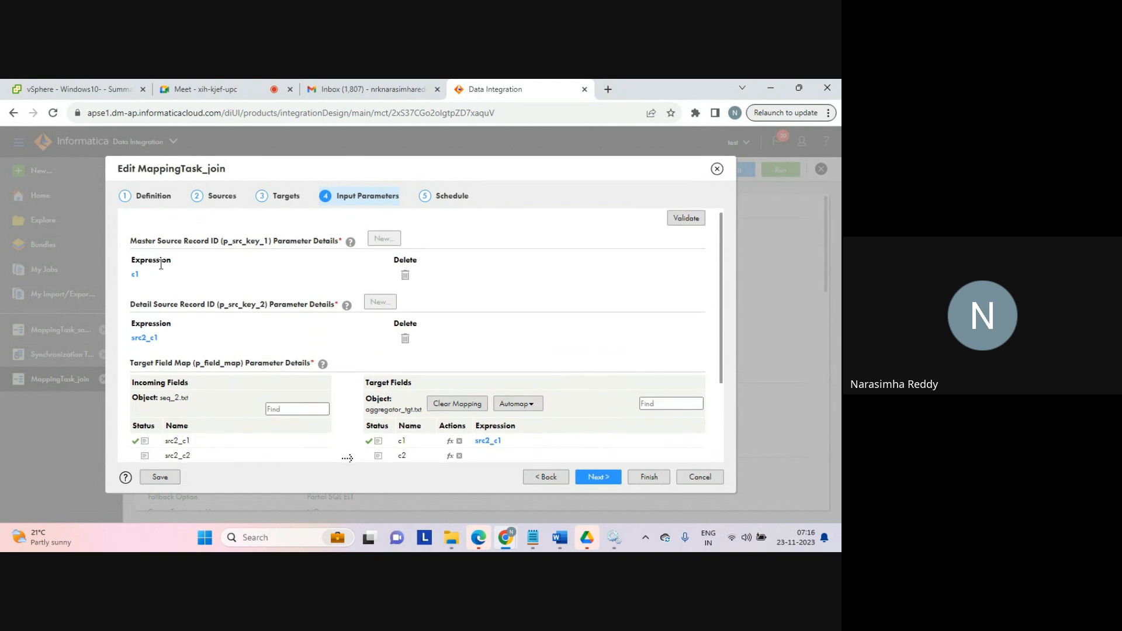
pyautogui.click(135, 275)
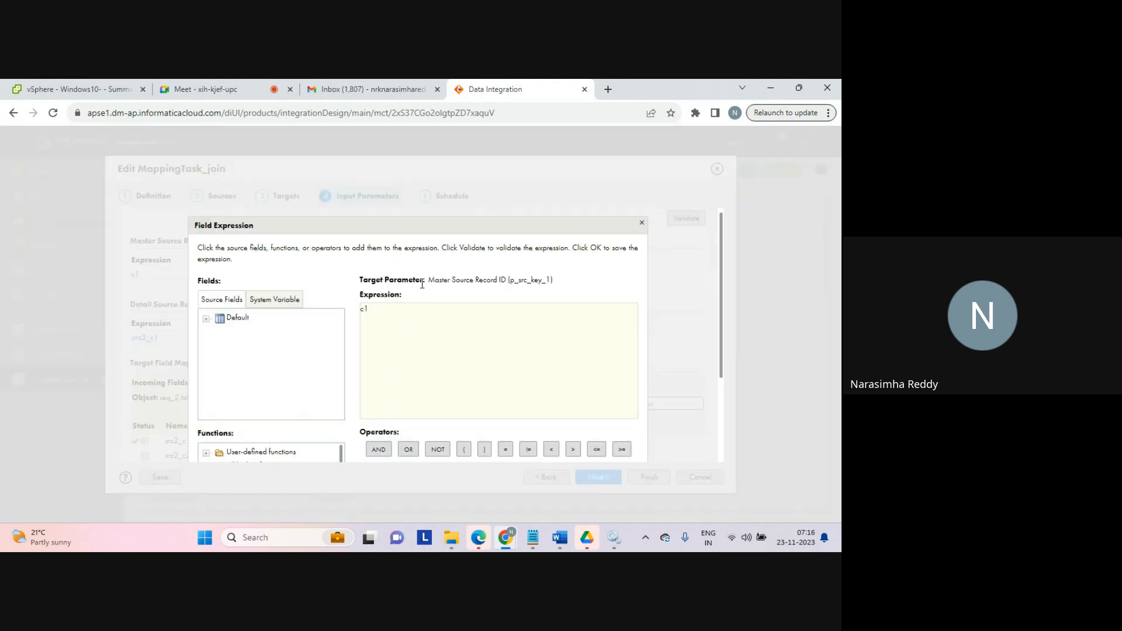
pyautogui.click(206, 319)
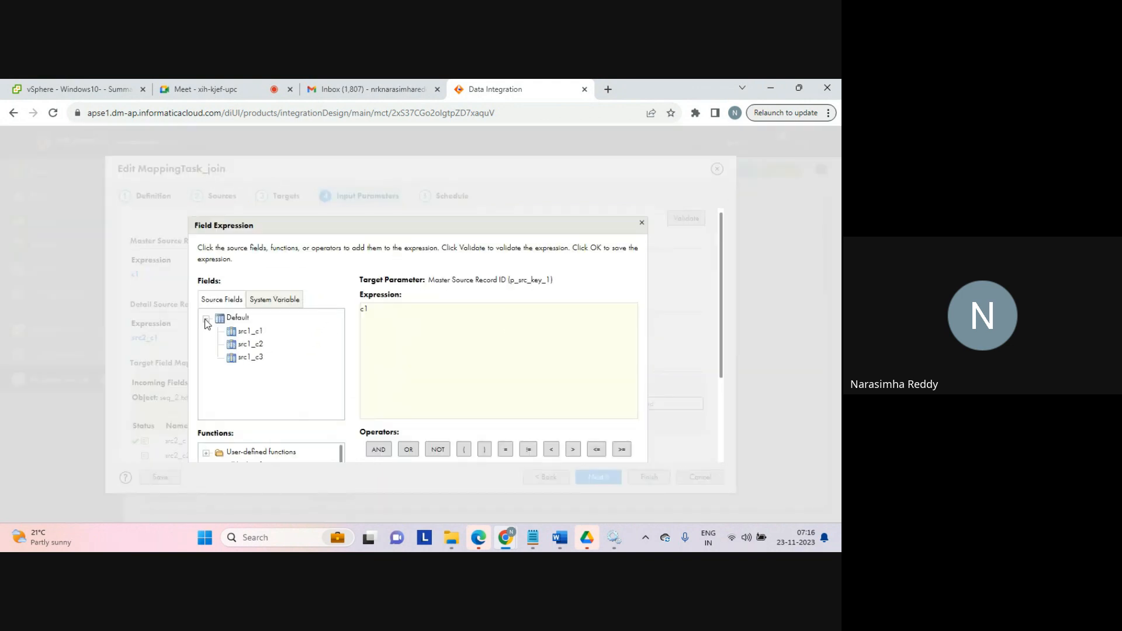
pyautogui.doubleClick(364, 308)
pyautogui.click(246, 332)
pyautogui.moveTo(723, 323); pyautogui.dragTo(720, 425)
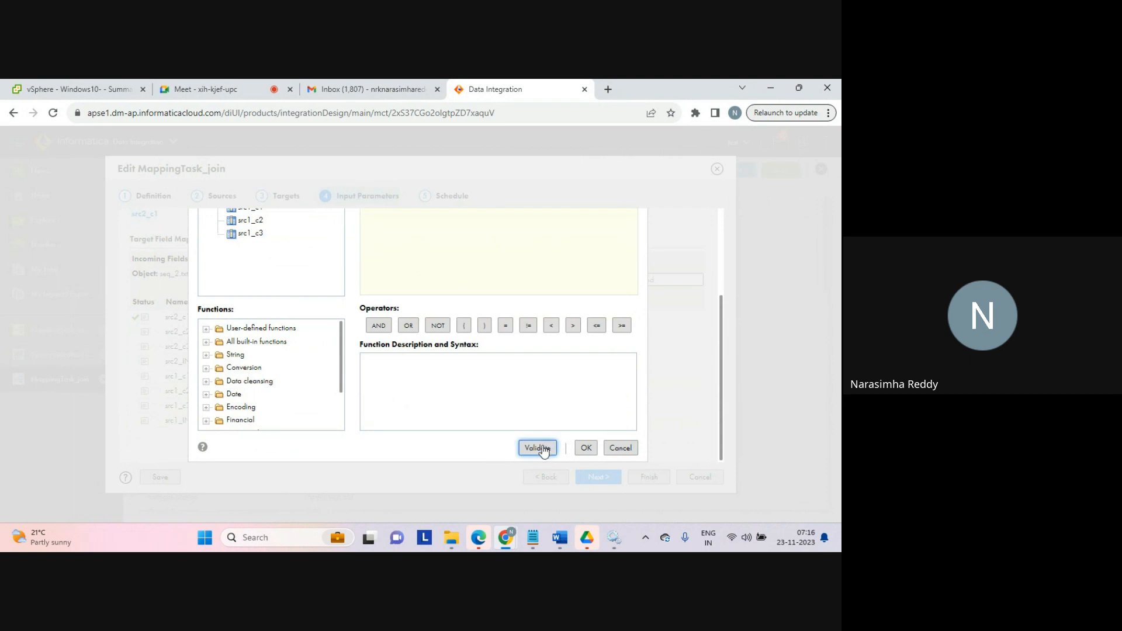
pyautogui.scroll(1, 543, 450)
pyautogui.moveTo(724, 324); pyautogui.dragTo(711, 393)
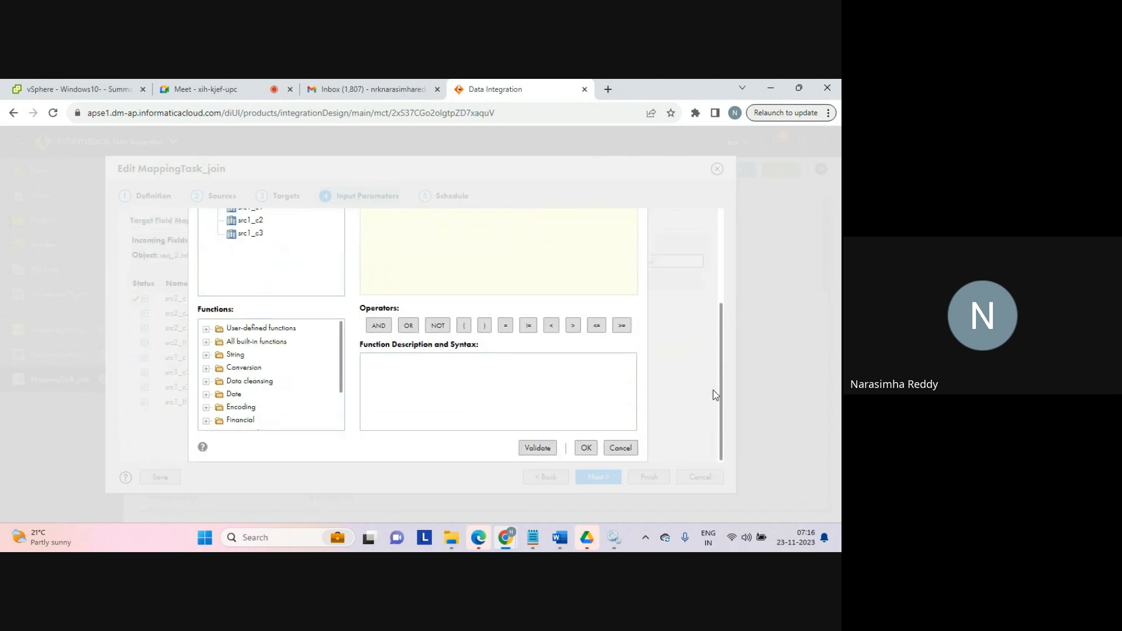
pyautogui.click(586, 448)
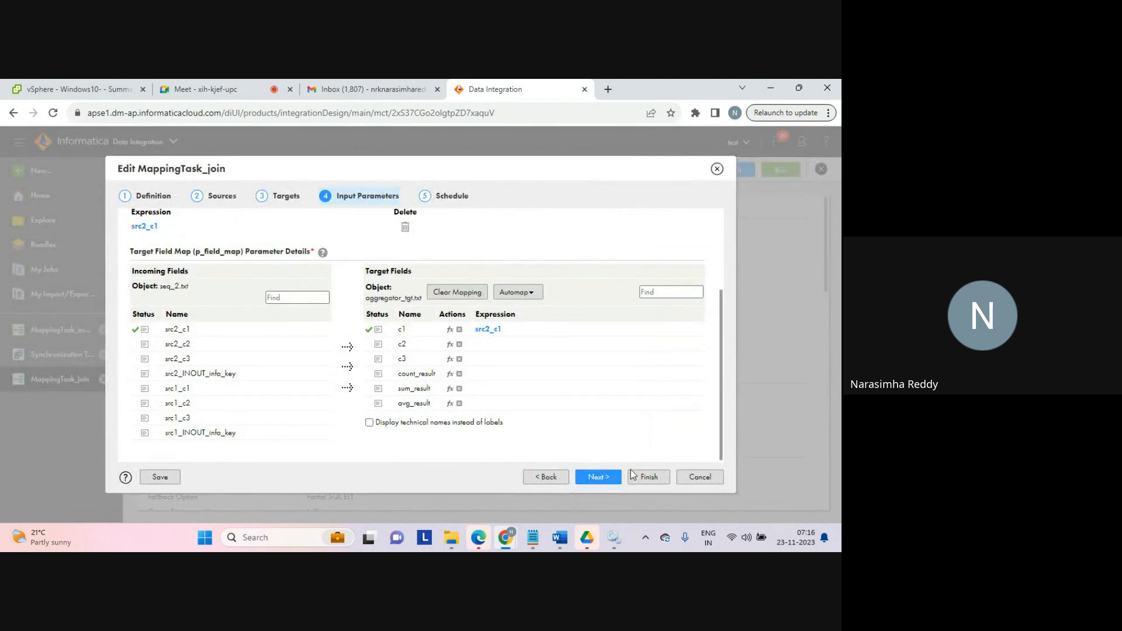
pyautogui.click(646, 477)
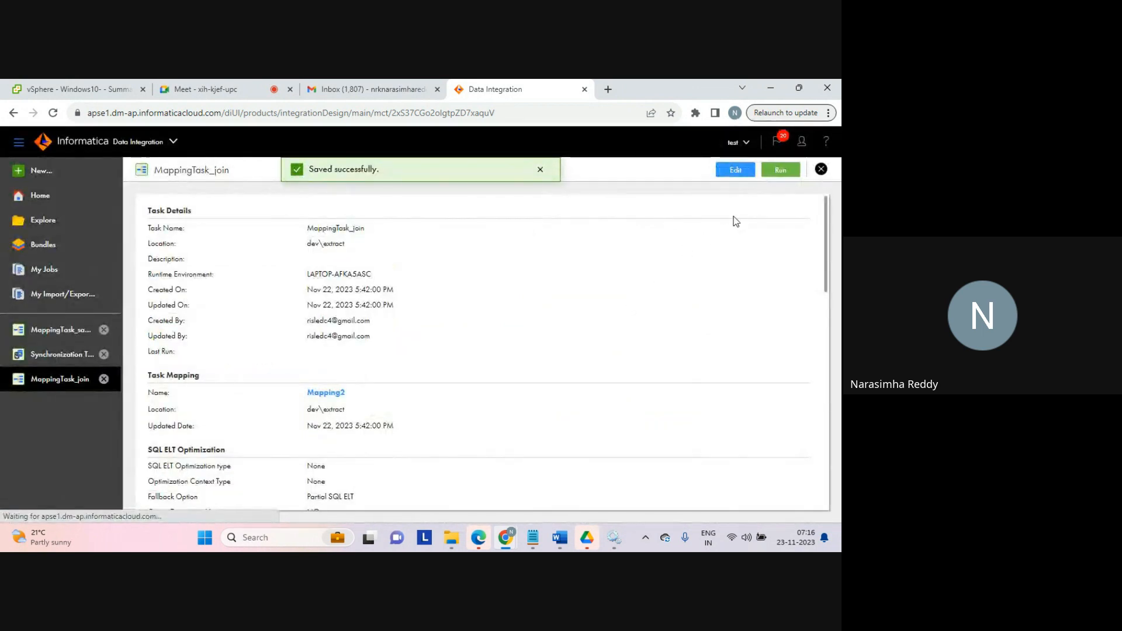
# Step: Rerun MappingTask_join and open the new job in My Jobs
pyautogui.click(784, 172)
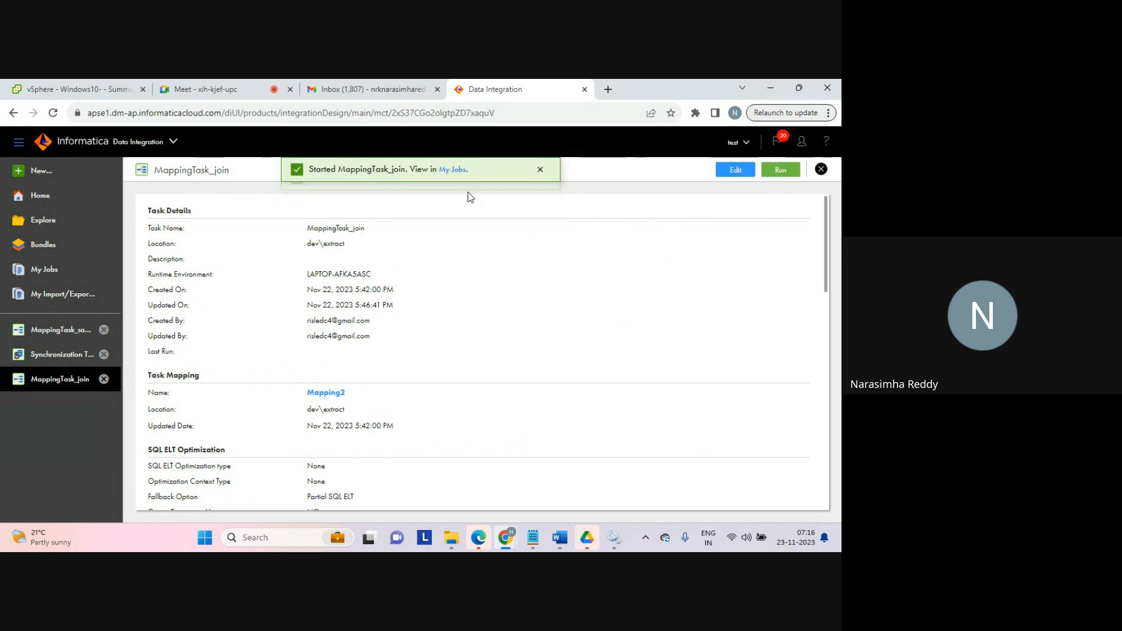
pyautogui.click(452, 169)
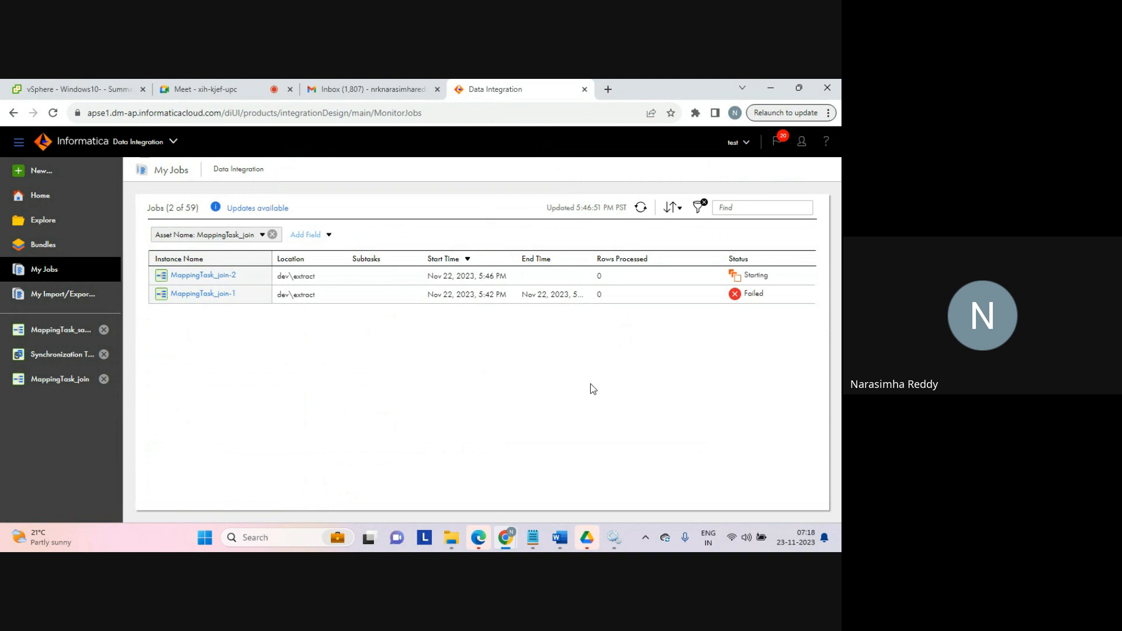
# Step: Refresh the My Jobs list and check the rows processed by the latest MappingTask_join run
pyautogui.click(641, 209)
pyautogui.doubleClick(605, 284)
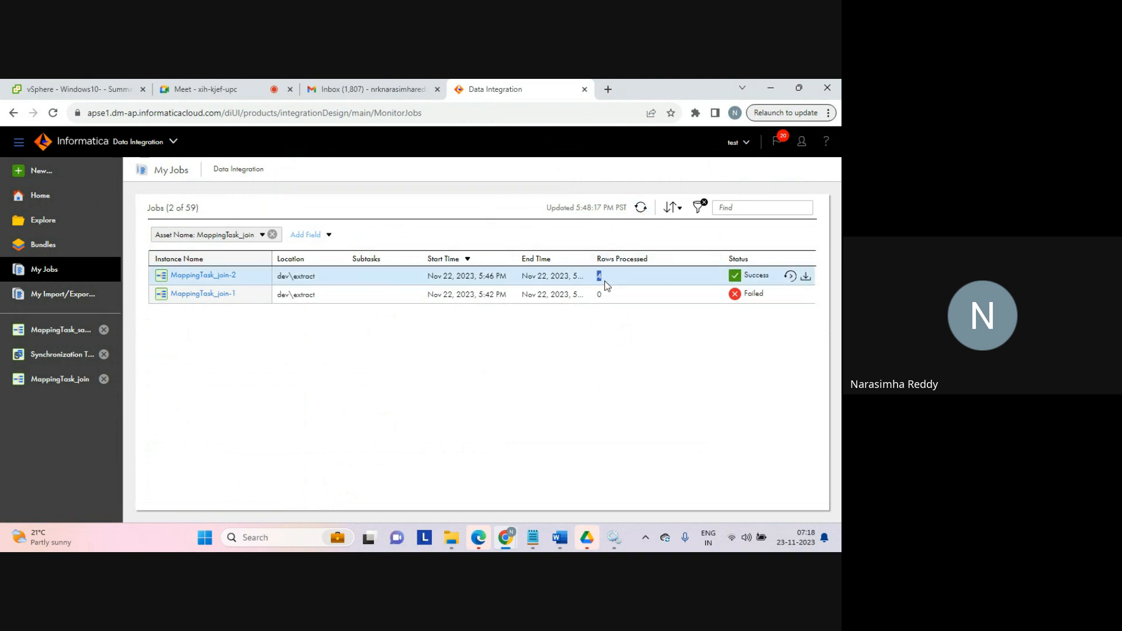
# Step: Open the aggregator_tgt output file in the tgt_batch2 folder, review its rows and close it
pyautogui.moveTo(451, 536)
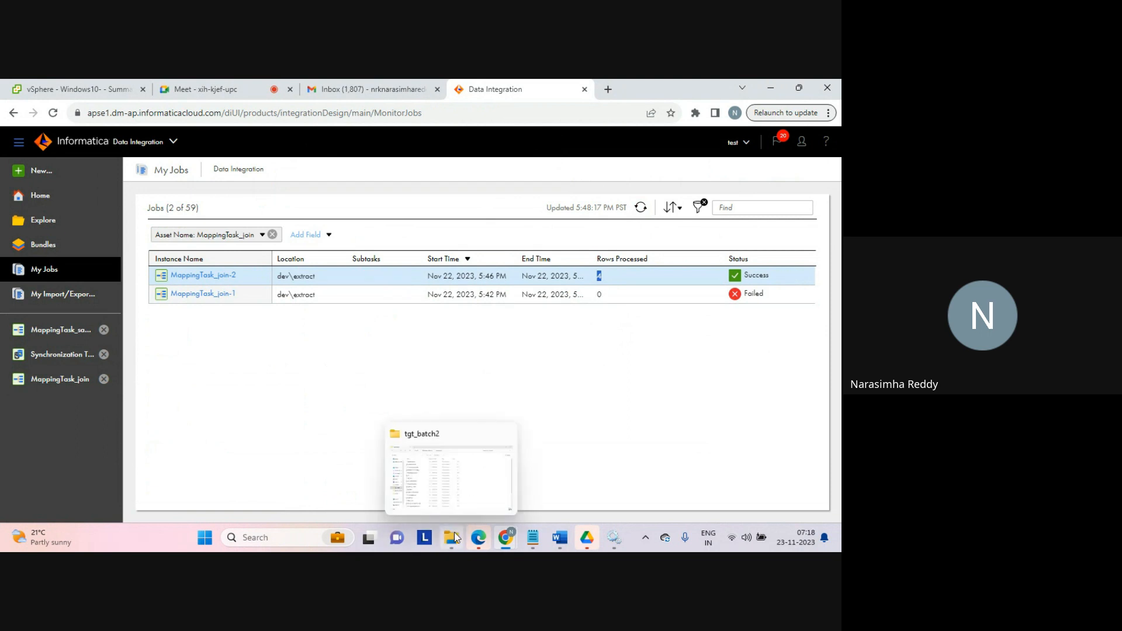
pyautogui.click(451, 478)
pyautogui.doubleClick(177, 190)
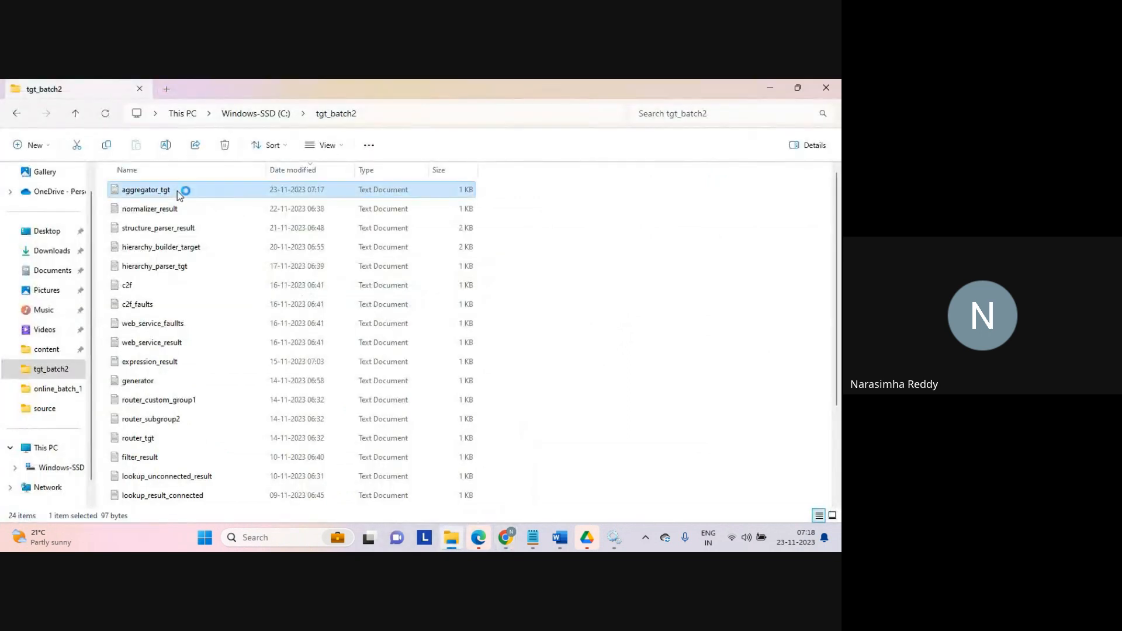
pyautogui.click(173, 282)
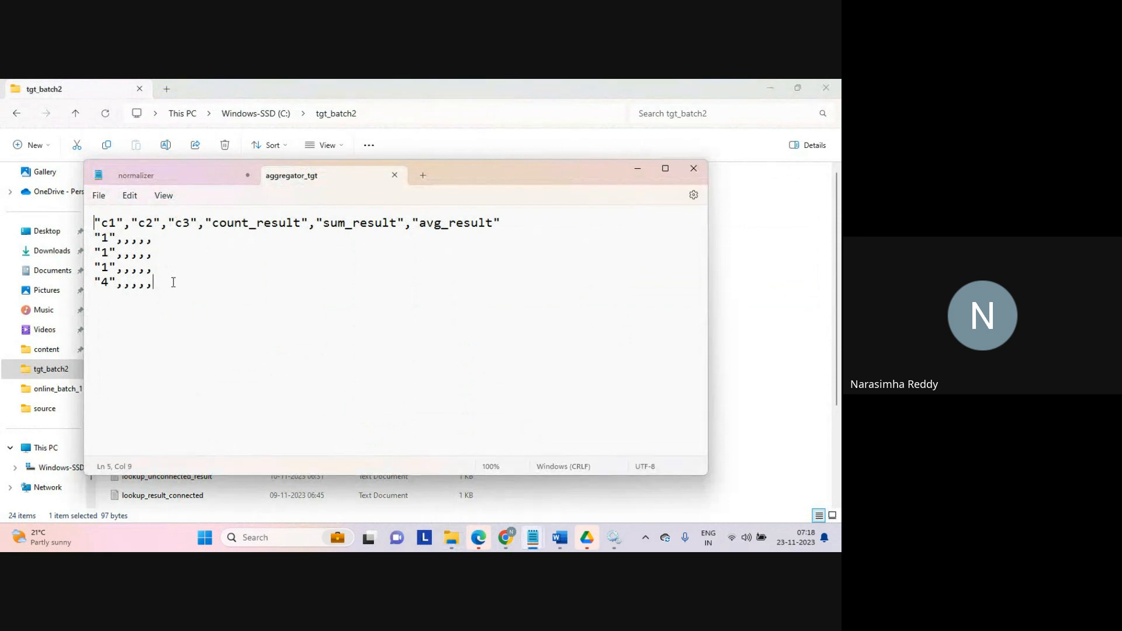
pyautogui.hotkey('ctrl', 'a')
pyautogui.click(171, 305)
pyautogui.click(166, 289)
pyautogui.moveTo(166, 289); pyautogui.dragTo(92, 237)
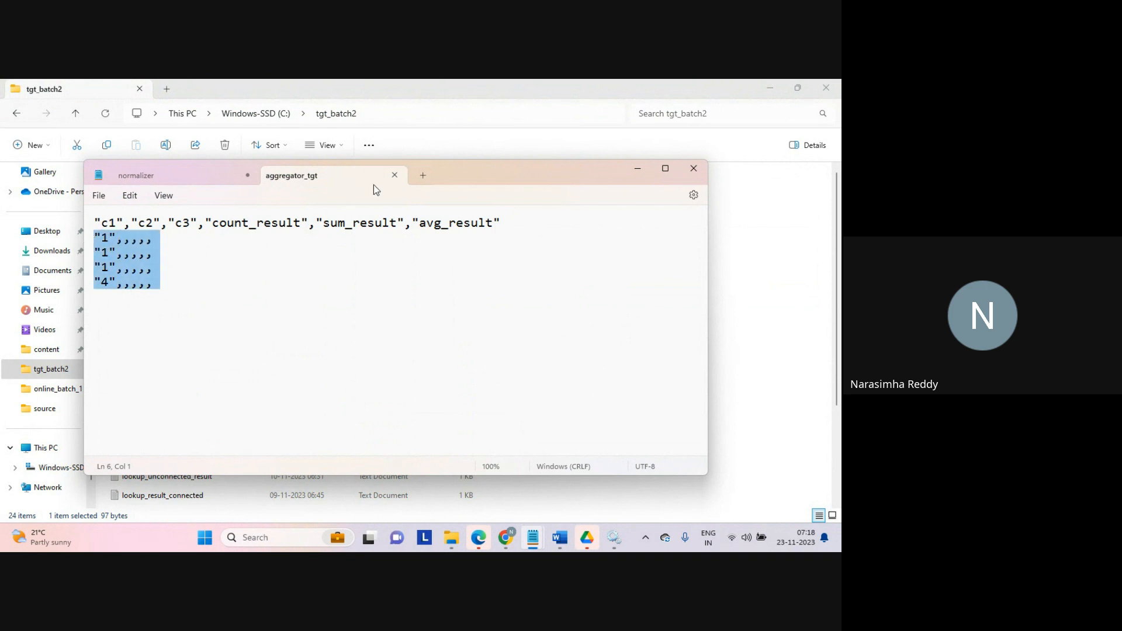
pyautogui.click(395, 174)
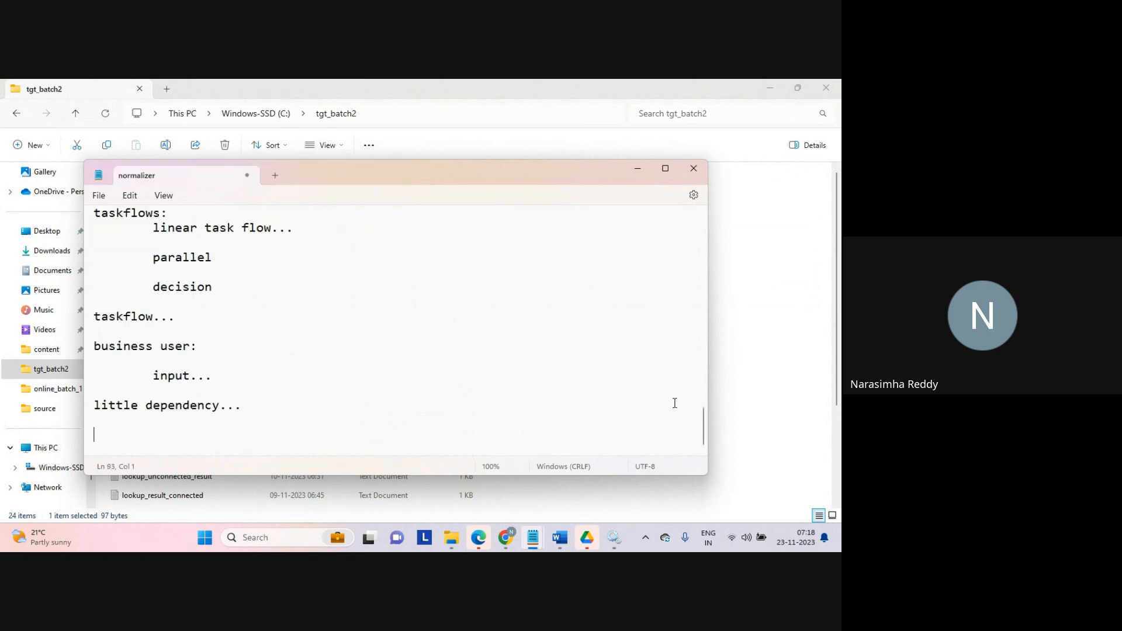
# Step: Edit MappingTask_join's target field map: clear existing mappings, map src1_c1 to c1 and src2_c1 to sum_result
pyautogui.click(768, 435)
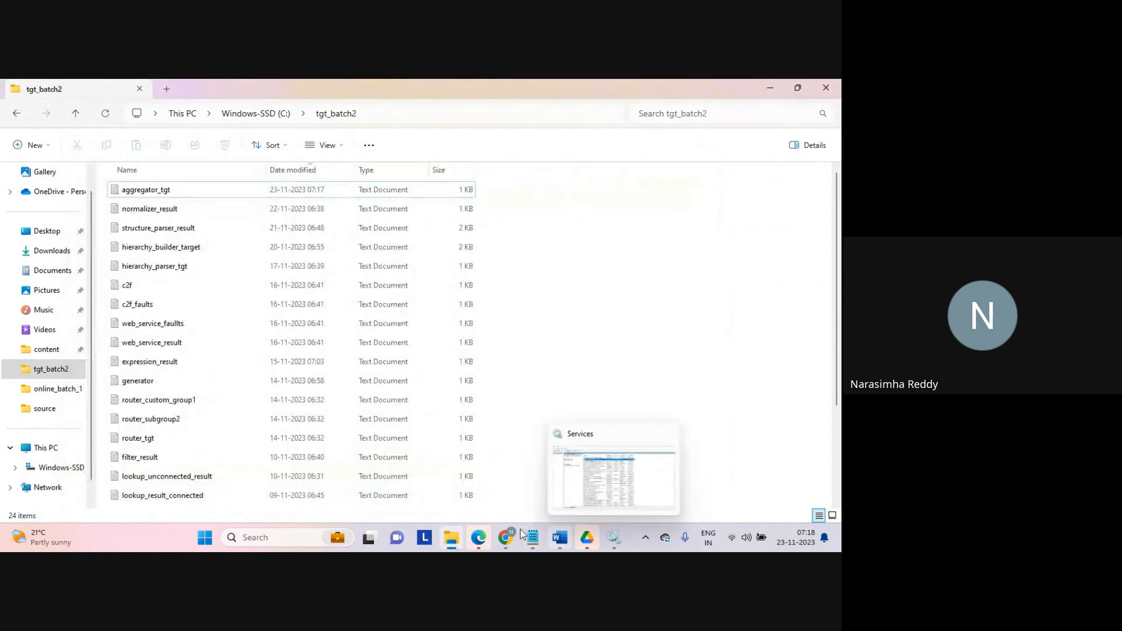
pyautogui.click(575, 497)
pyautogui.click(68, 380)
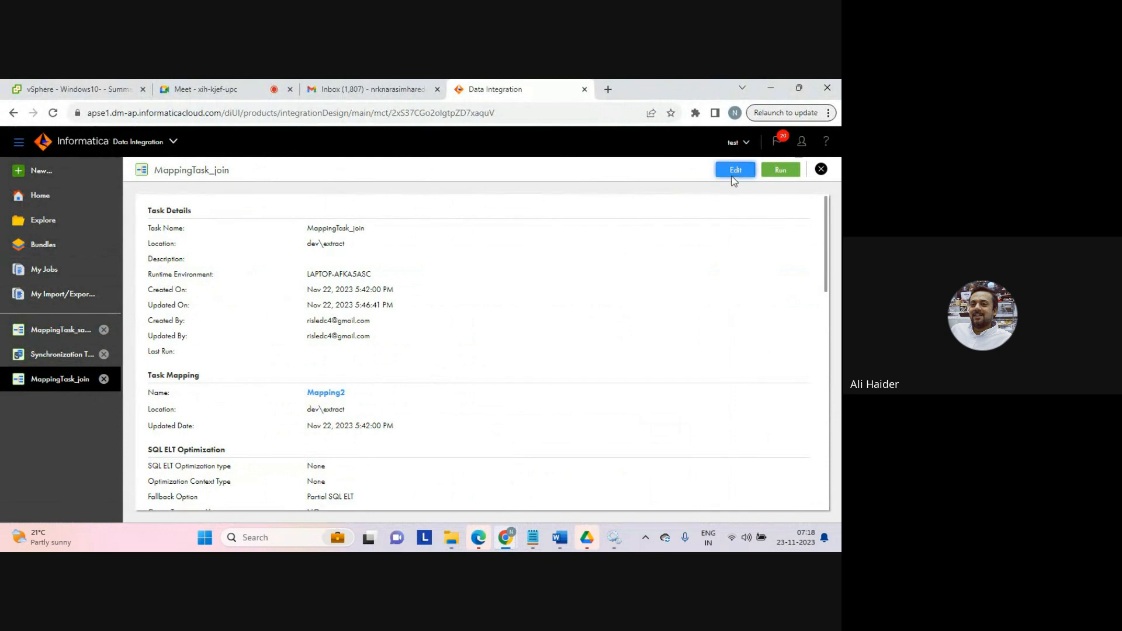
pyautogui.click(736, 173)
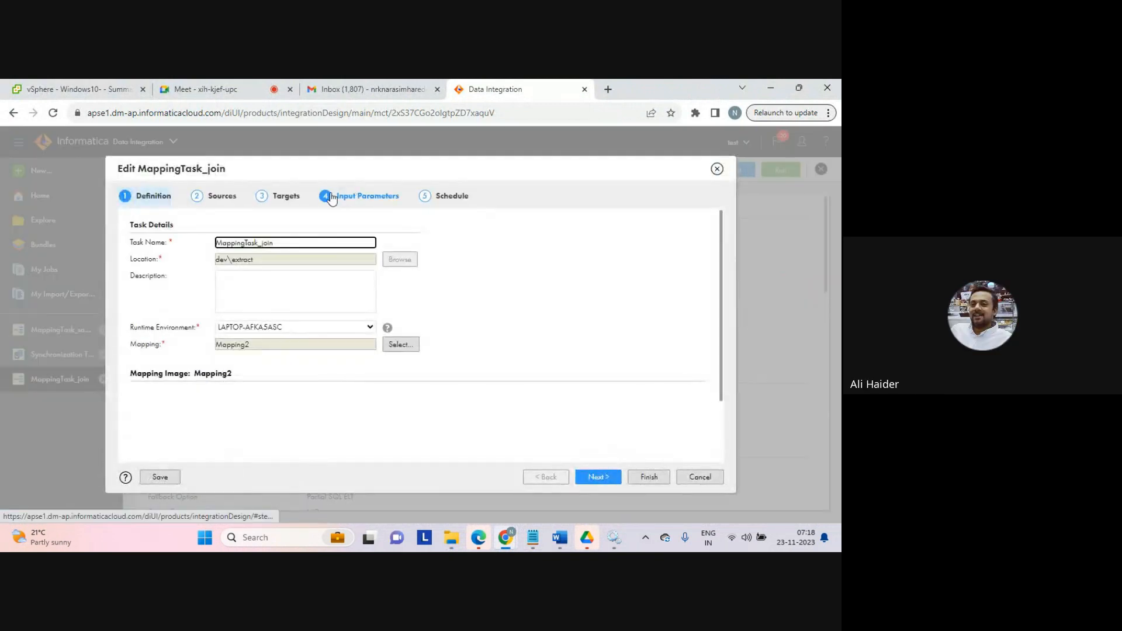
pyautogui.click(350, 198)
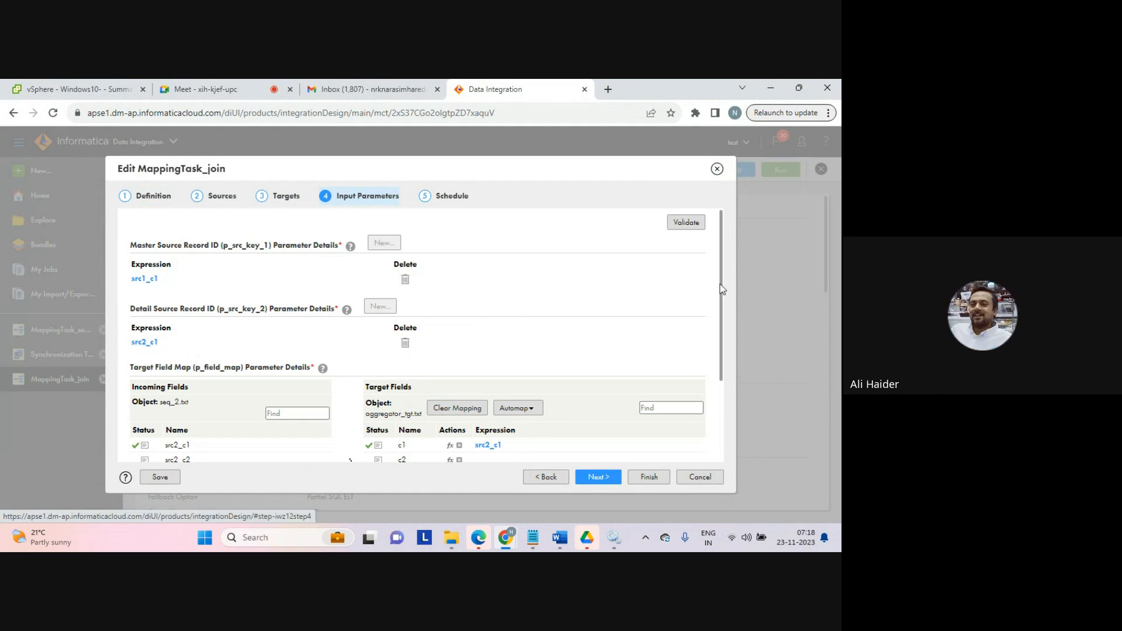
pyautogui.moveTo(724, 288); pyautogui.dragTo(724, 377)
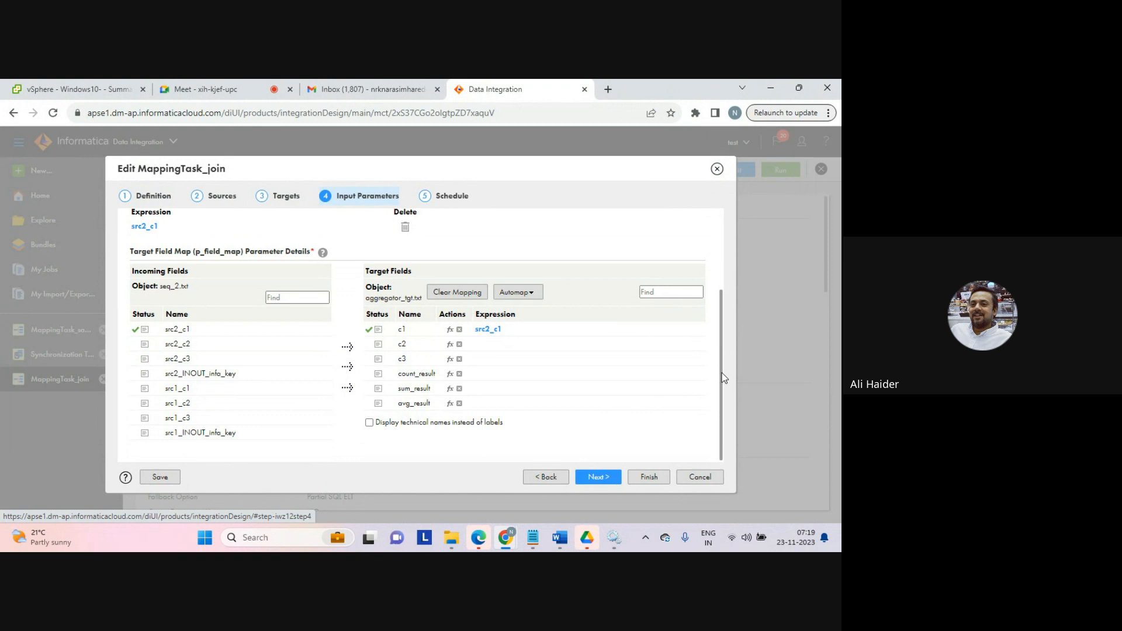
pyautogui.moveTo(724, 377); pyautogui.dragTo(723, 340)
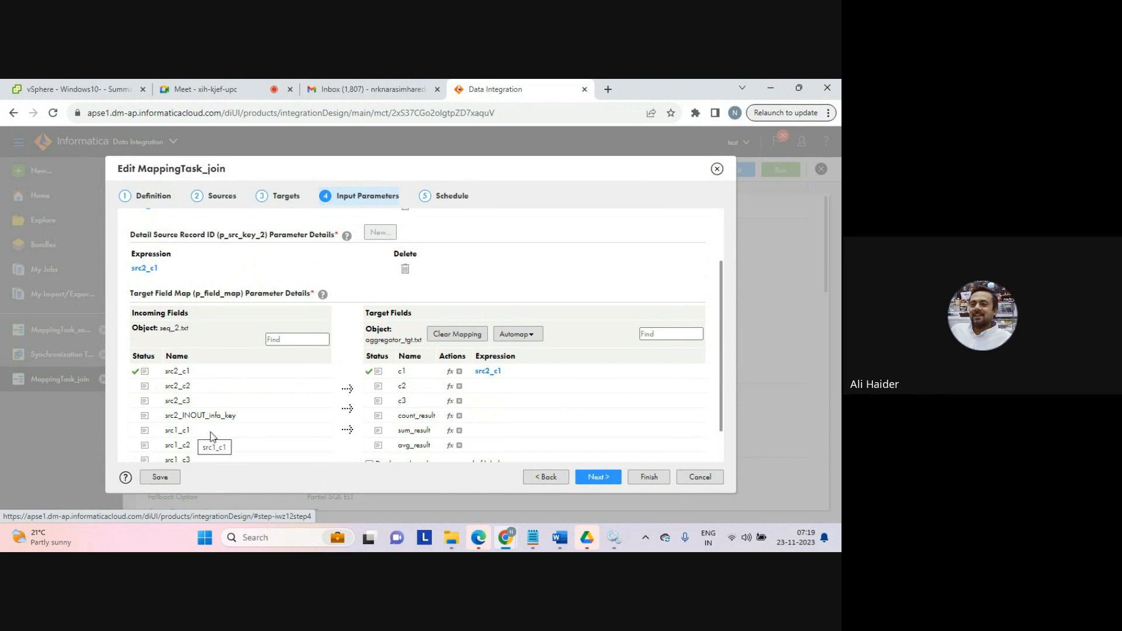
pyautogui.moveTo(210, 433); pyautogui.dragTo(370, 431)
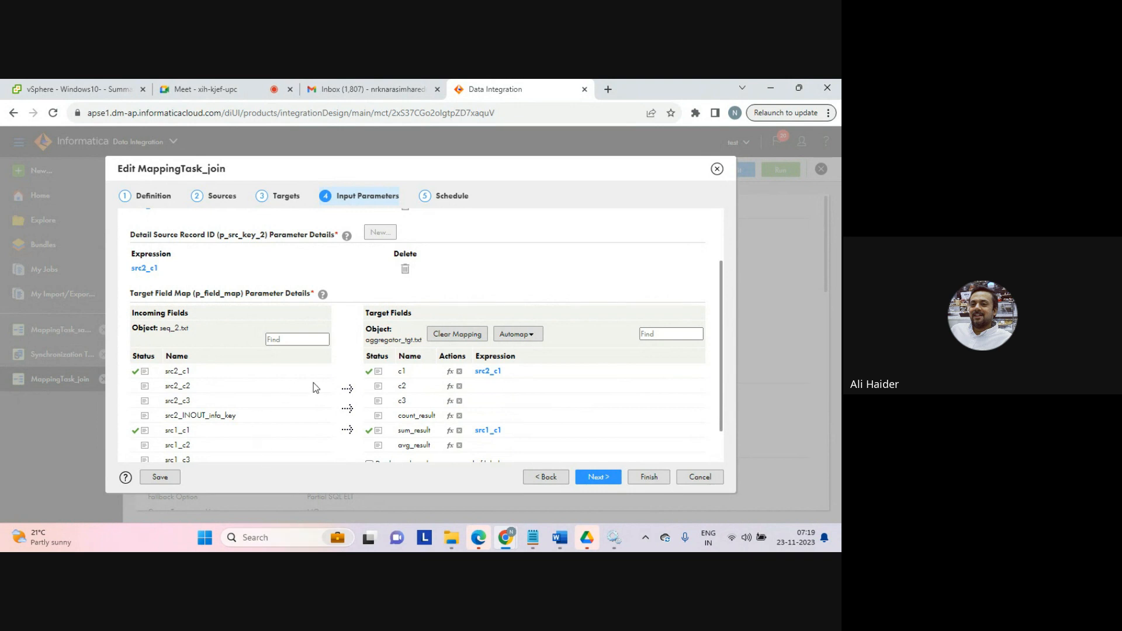
pyautogui.click(442, 338)
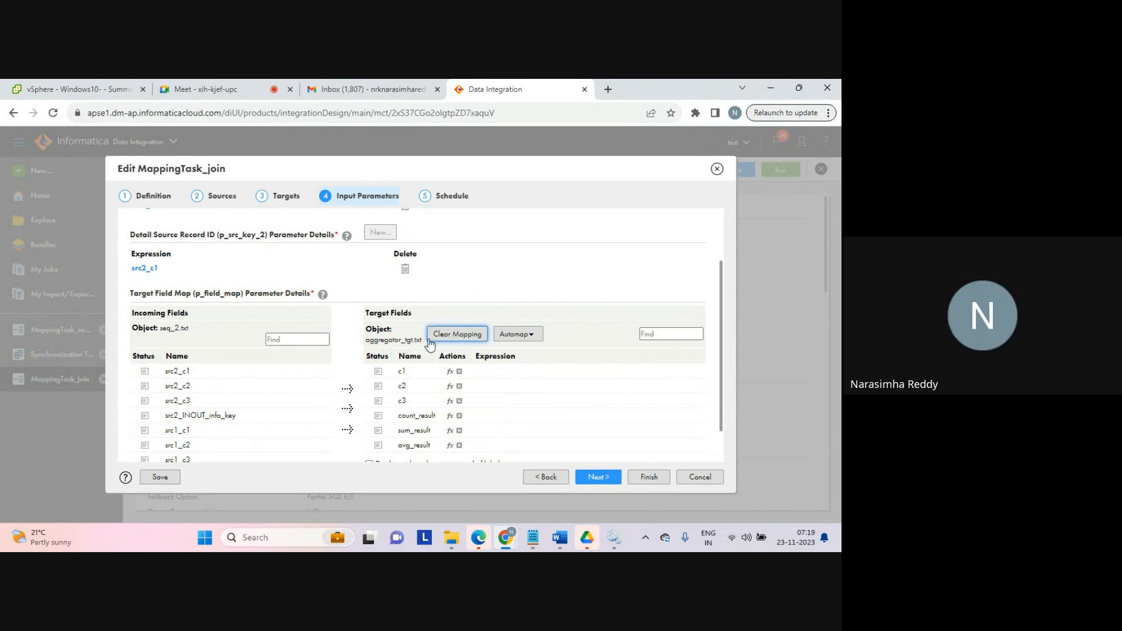
pyautogui.moveTo(278, 433); pyautogui.dragTo(391, 372)
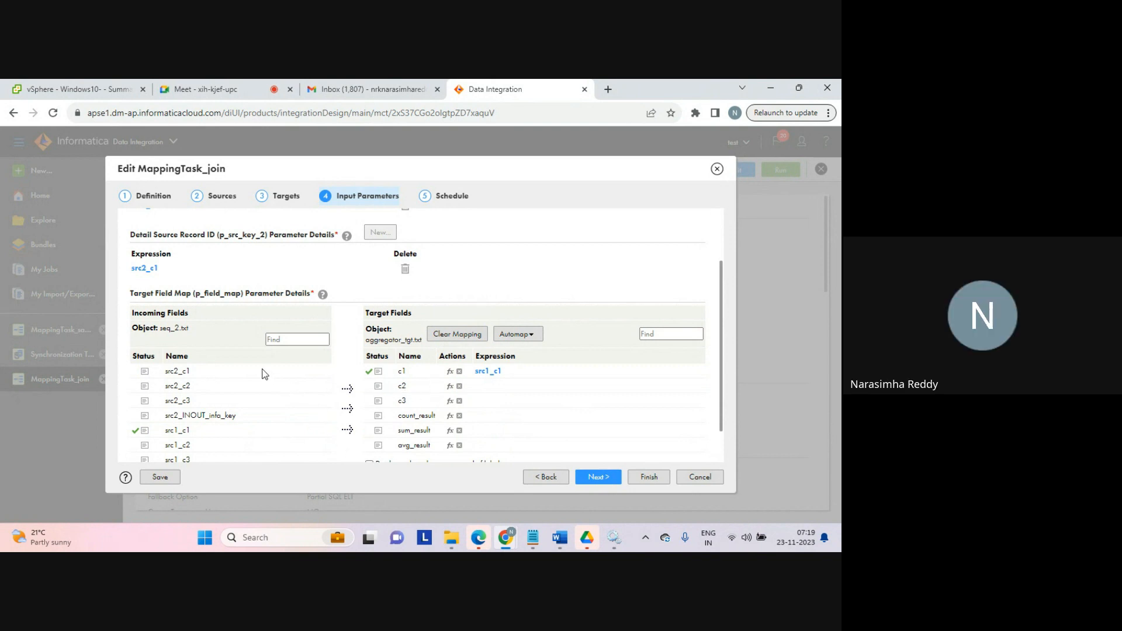
pyautogui.moveTo(222, 375); pyautogui.dragTo(371, 434)
# Step: Finish saving the task, run MappingTask_join again and open the new job in My Jobs
pyautogui.click(636, 476)
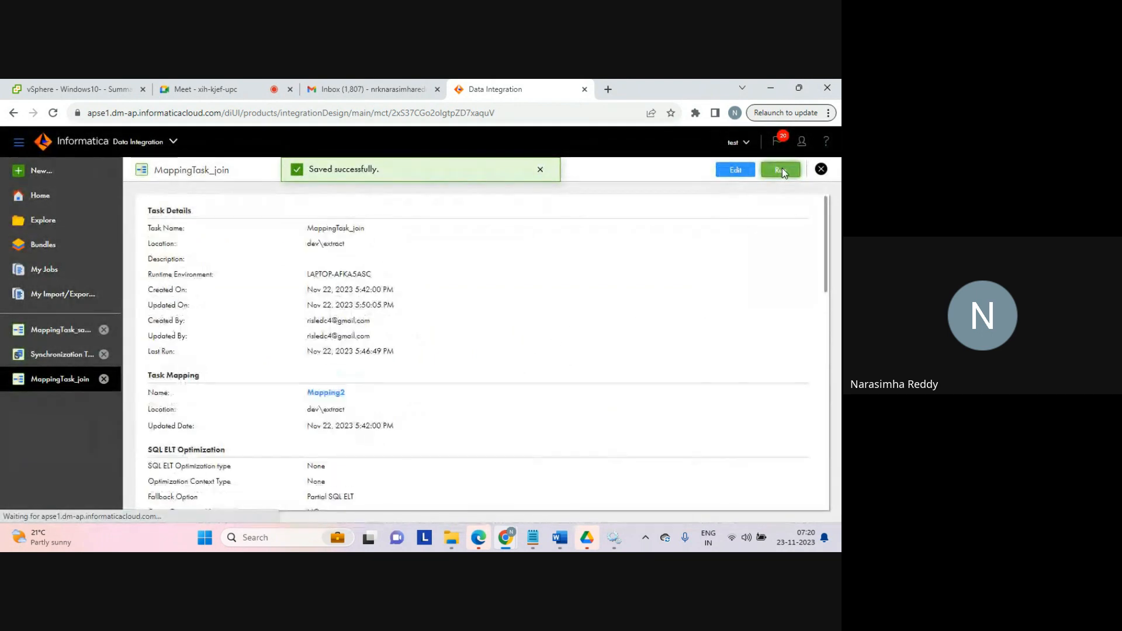
pyautogui.click(782, 171)
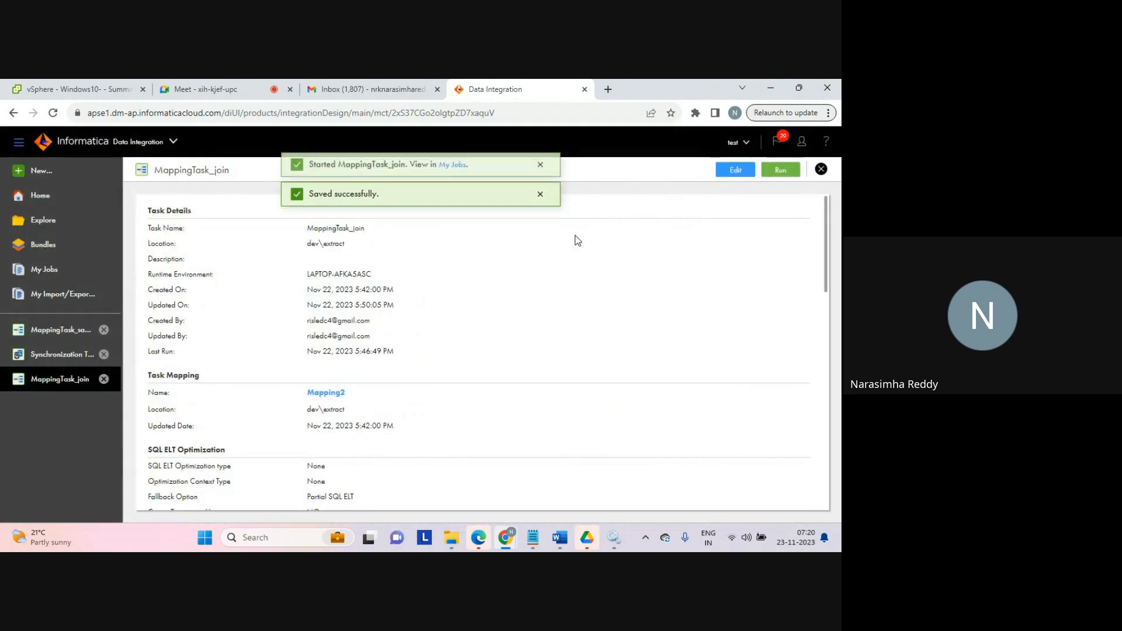
pyautogui.click(454, 170)
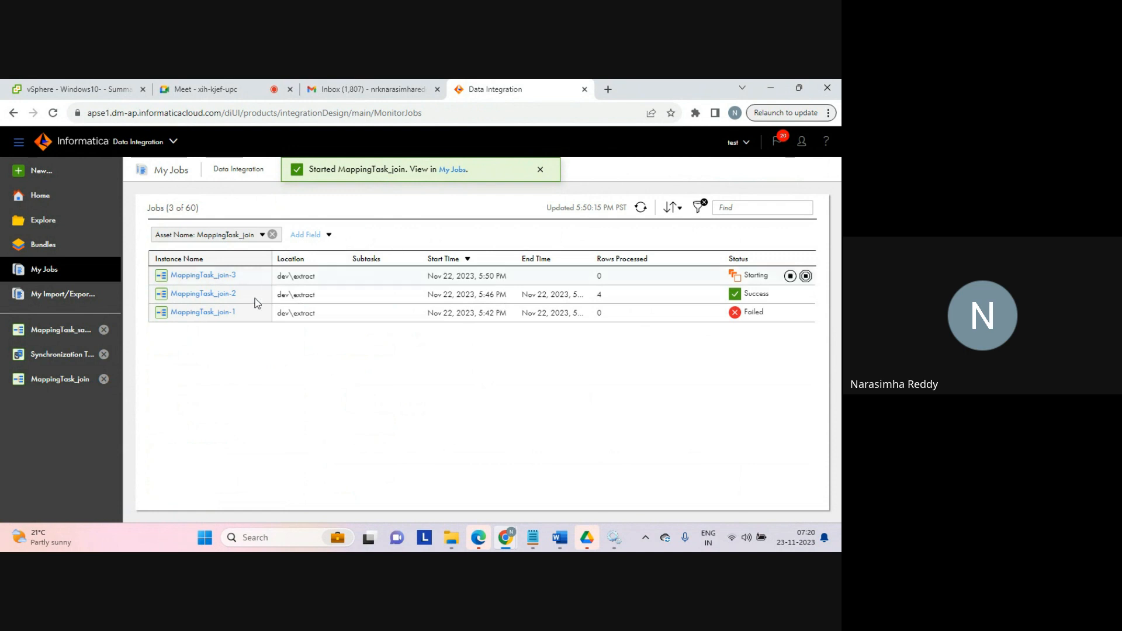
# Step: Browse the New Asset dialog's Integration, Cleansing, Mapplets and Taskflows options without creating an asset
pyautogui.click(38, 174)
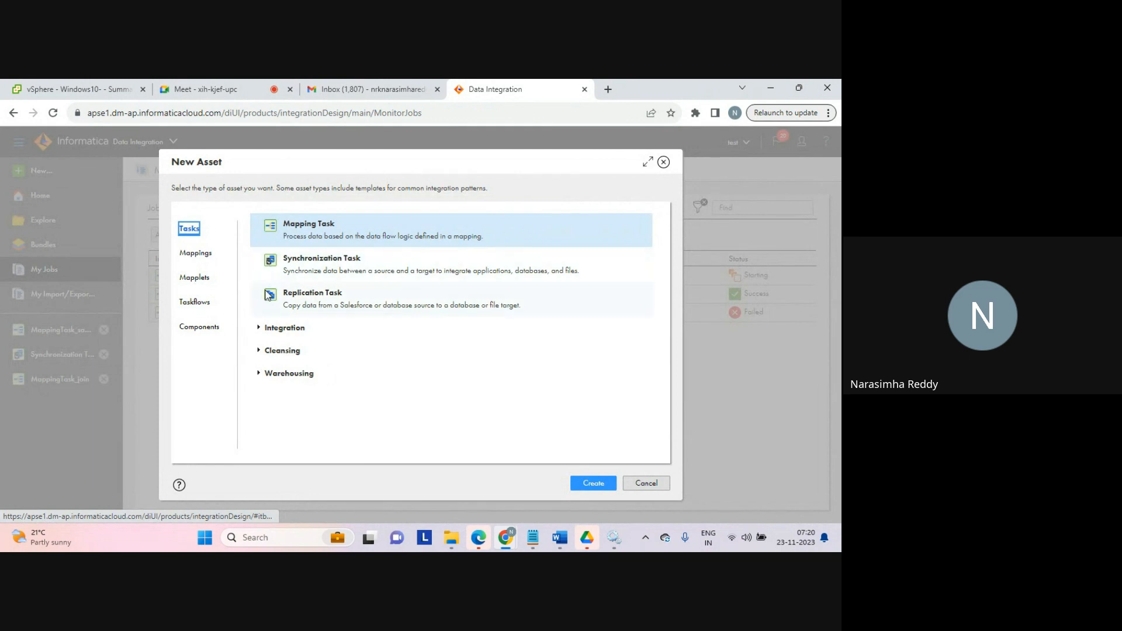
pyautogui.click(258, 329)
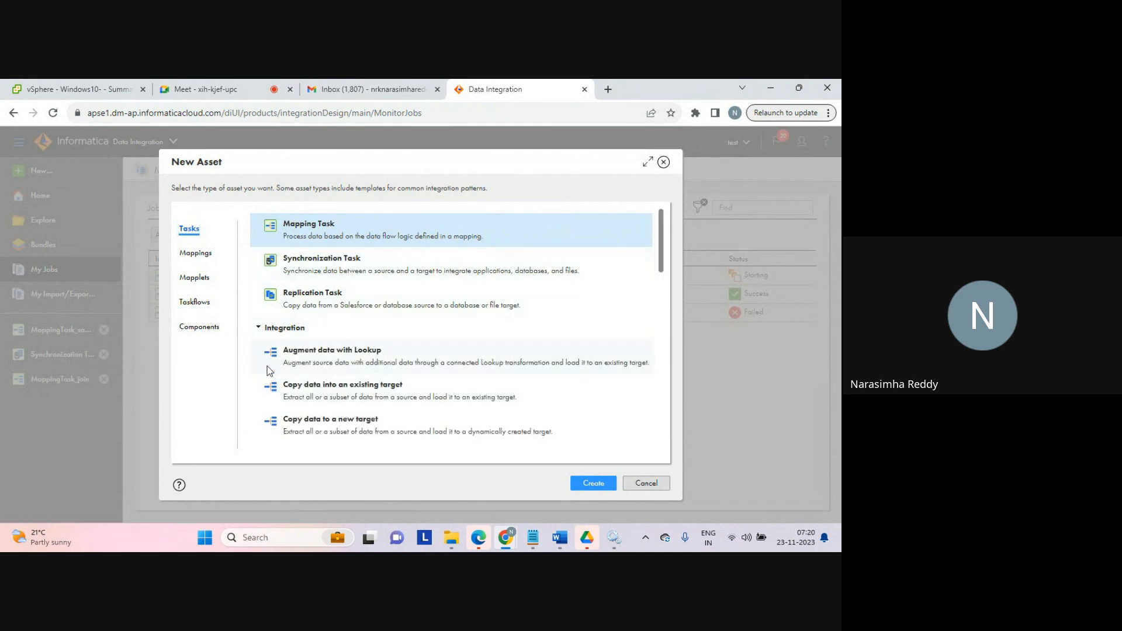
pyautogui.click(259, 329)
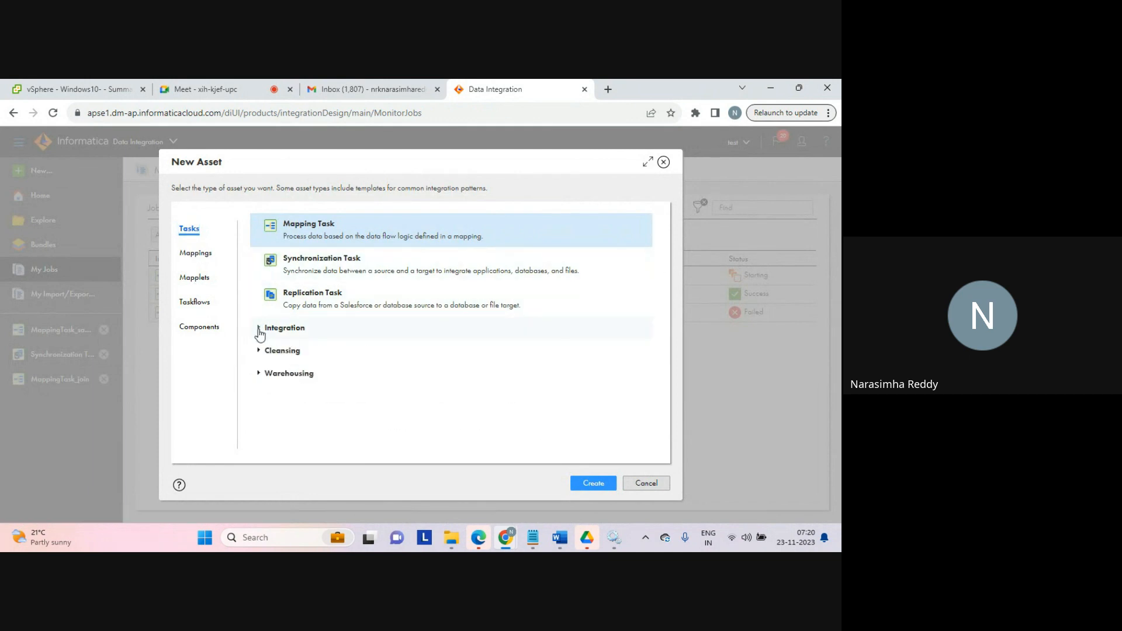
pyautogui.click(259, 352)
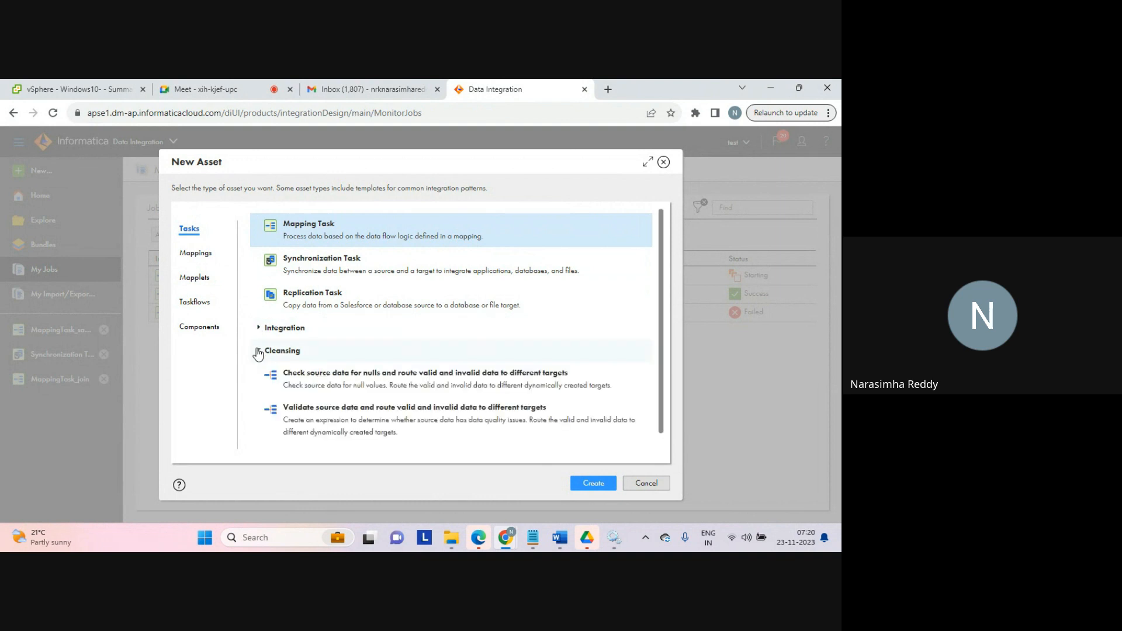
pyautogui.click(258, 352)
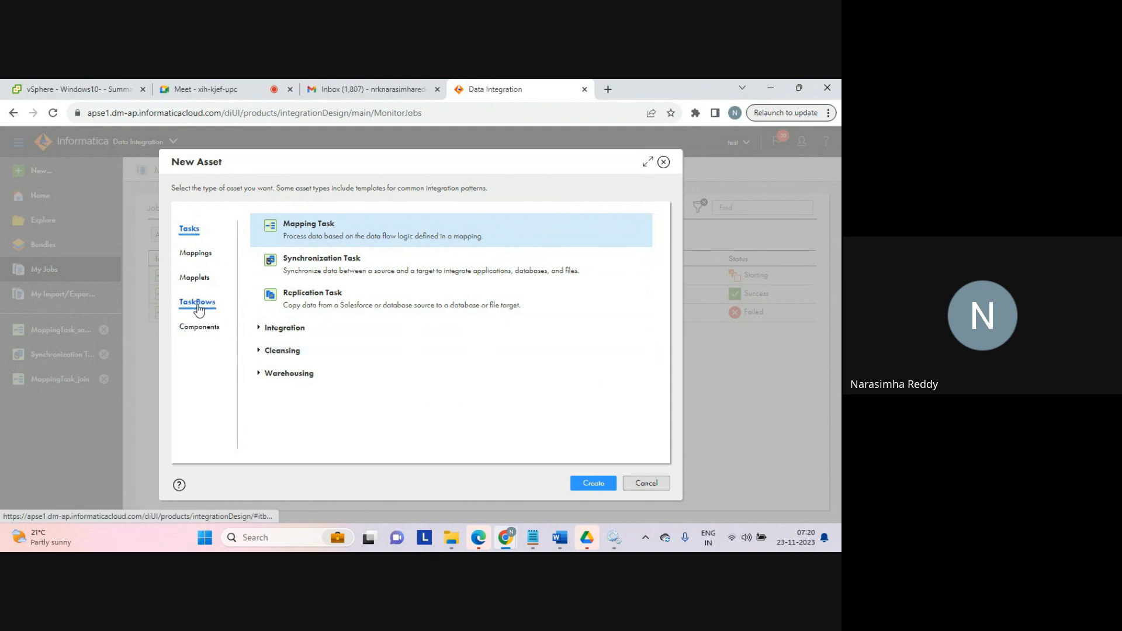
pyautogui.click(187, 278)
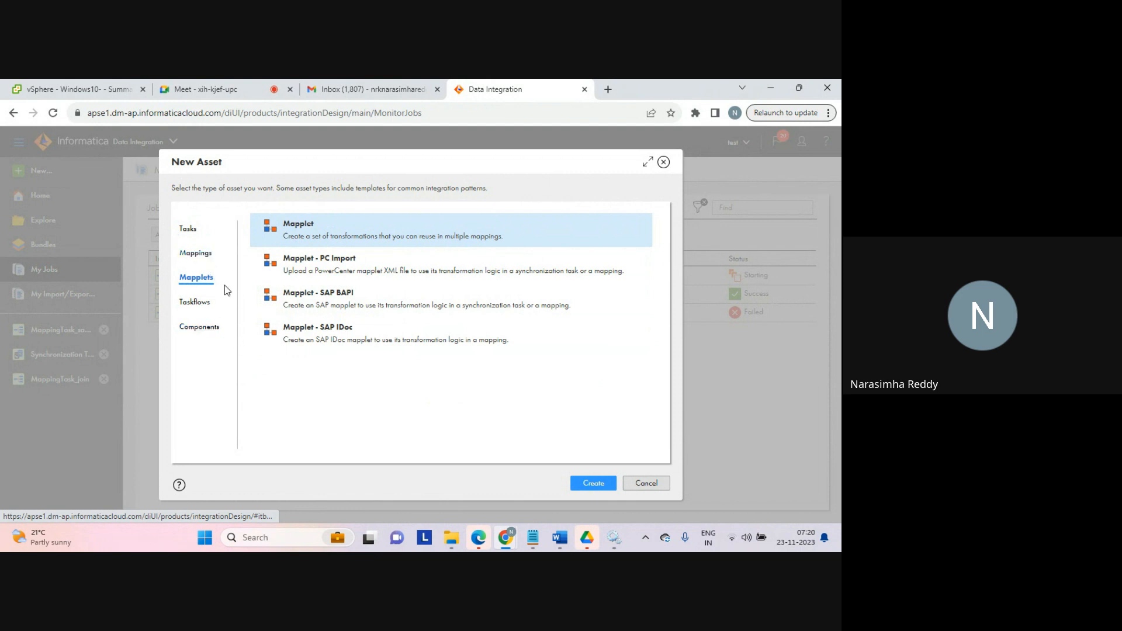
pyautogui.click(195, 301)
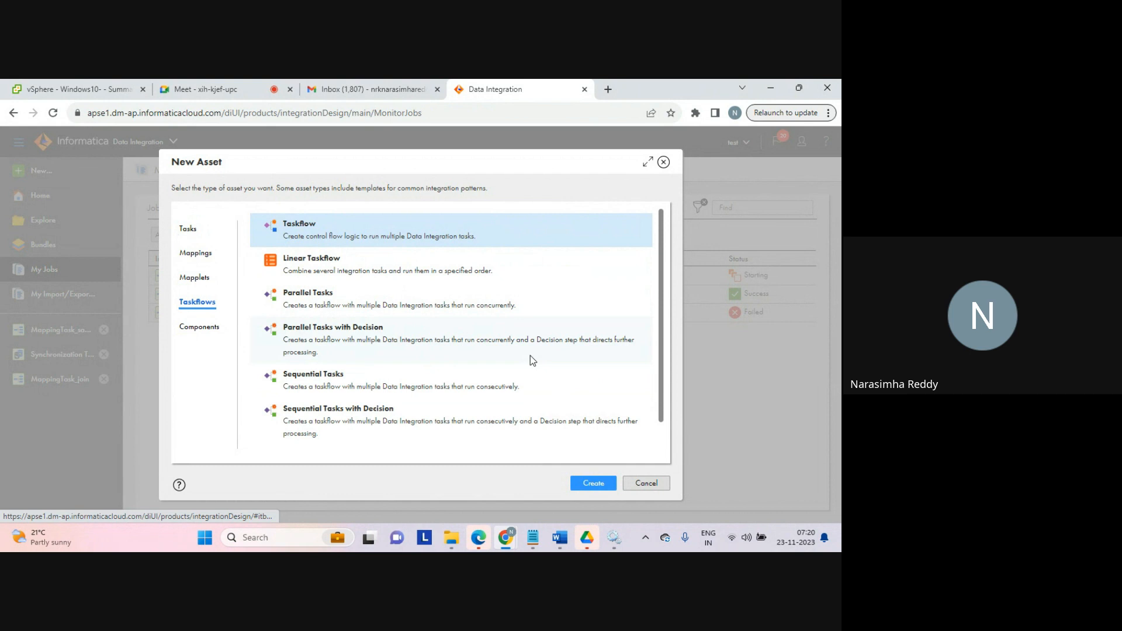
pyautogui.doubleClick(285, 224)
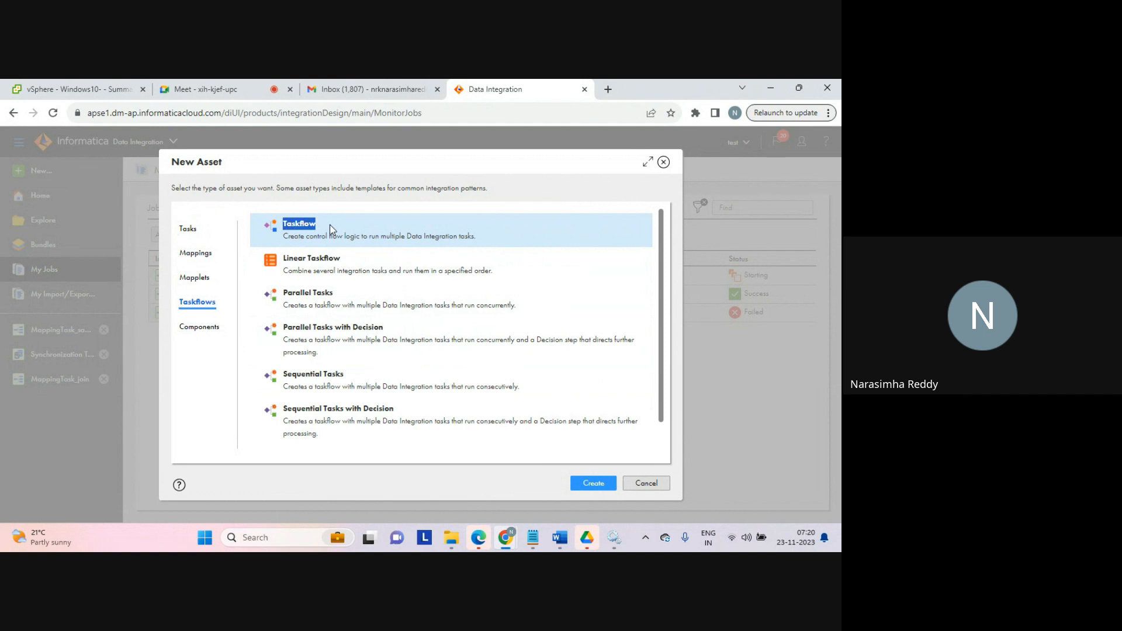
pyautogui.moveTo(287, 261); pyautogui.dragTo(381, 430)
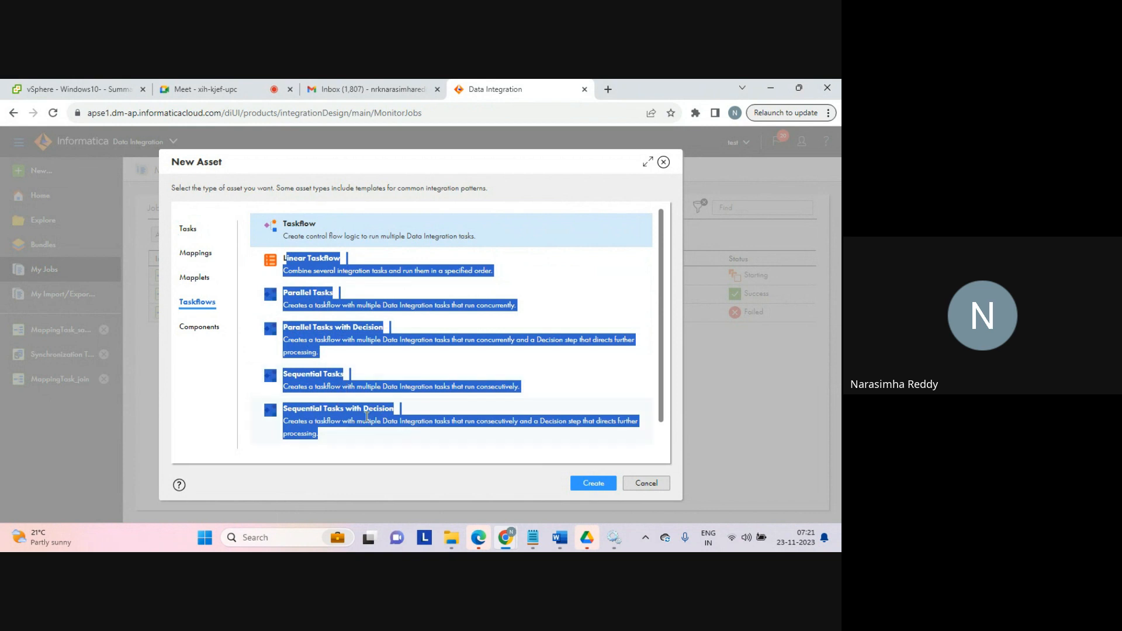
pyautogui.click(363, 460)
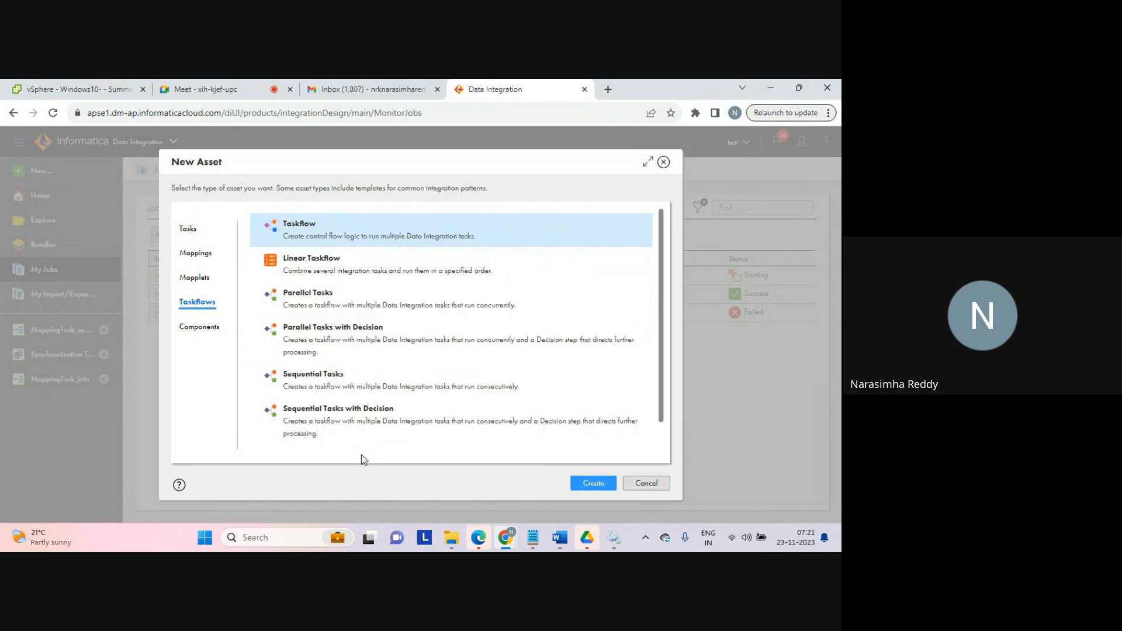
pyautogui.moveTo(350, 444)
pyautogui.mouseDown()
pyautogui.moveTo(283, 325)
pyautogui.moveTo(284, 270)
pyautogui.moveTo(337, 452)
pyautogui.mouseUp()
pyautogui.click(337, 452)
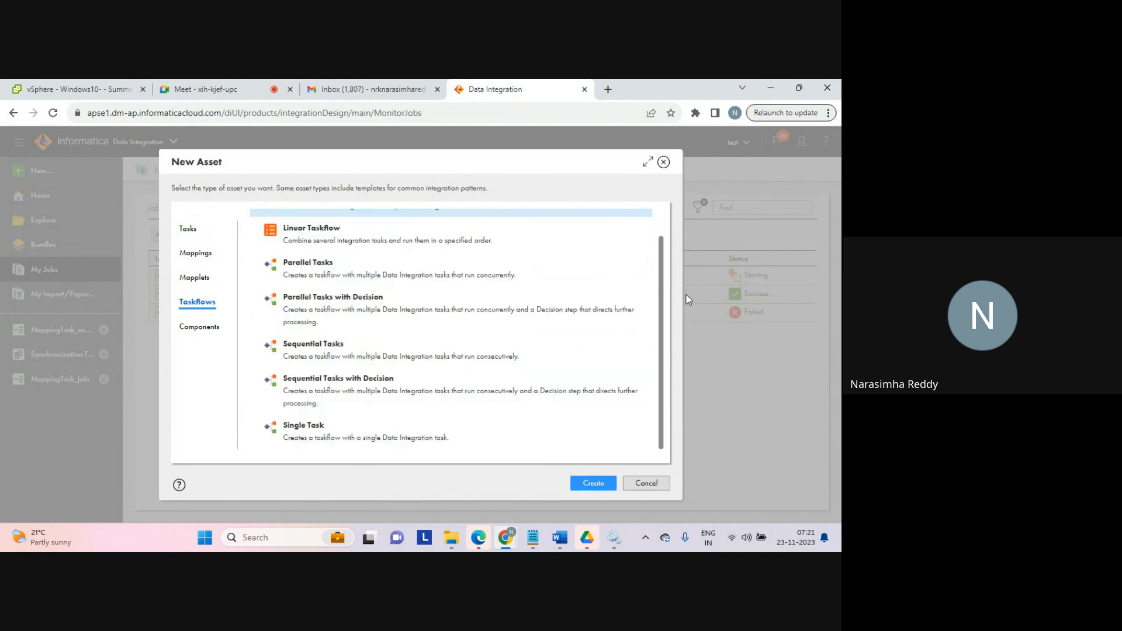
pyautogui.scroll(2, 664, 316)
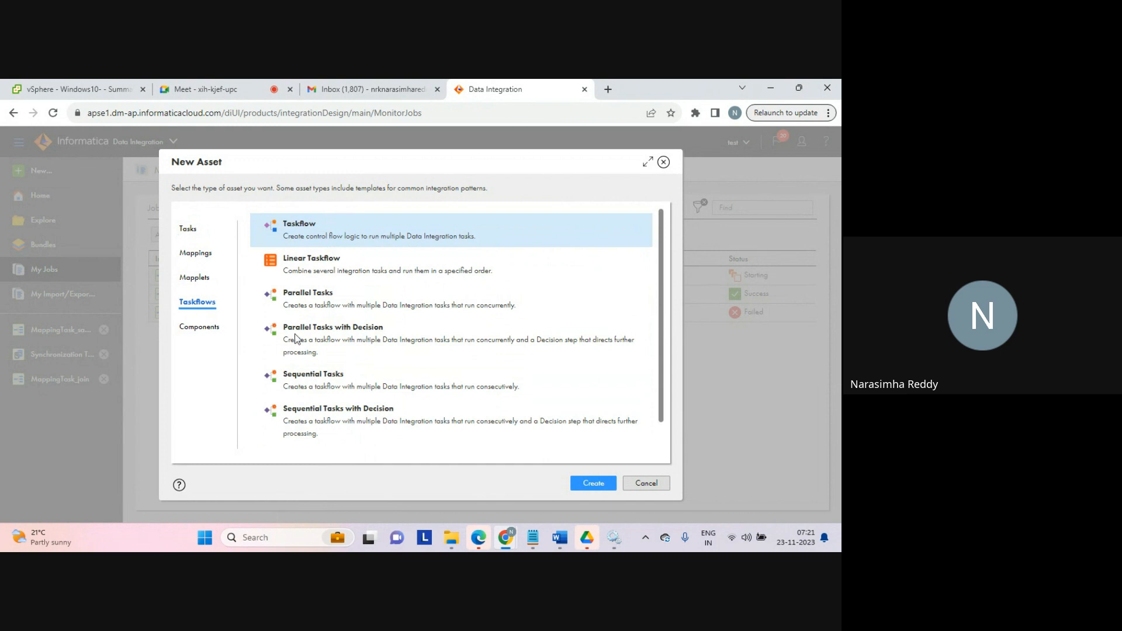
pyautogui.click(642, 485)
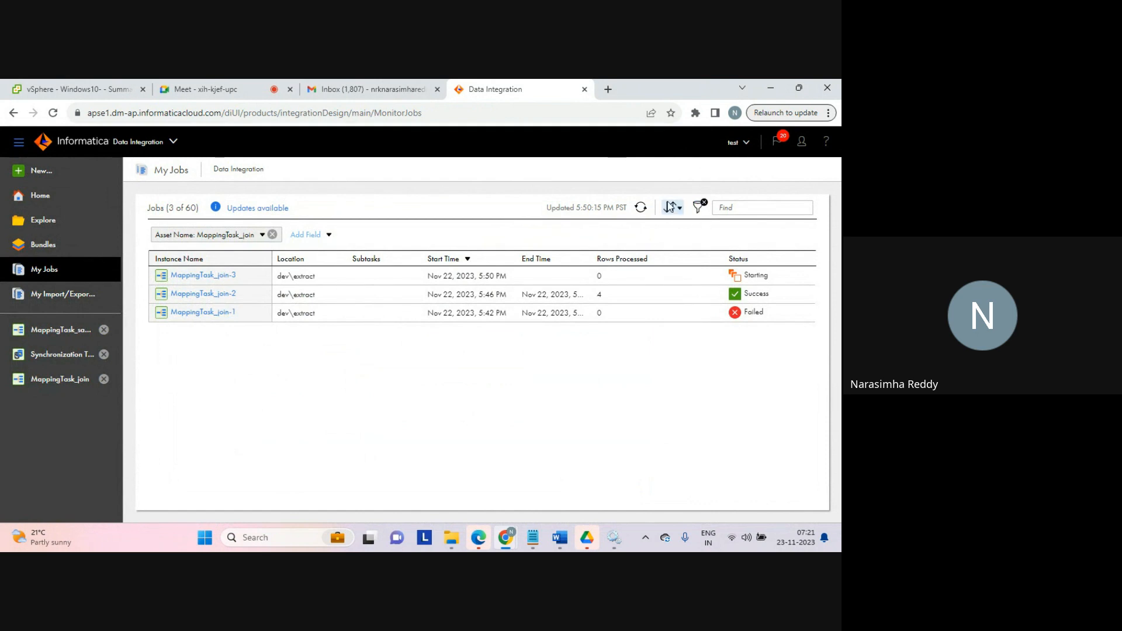
# Step: Refresh My Jobs and review the latest run's output rows in the aggregator_tgt file
pyautogui.click(641, 207)
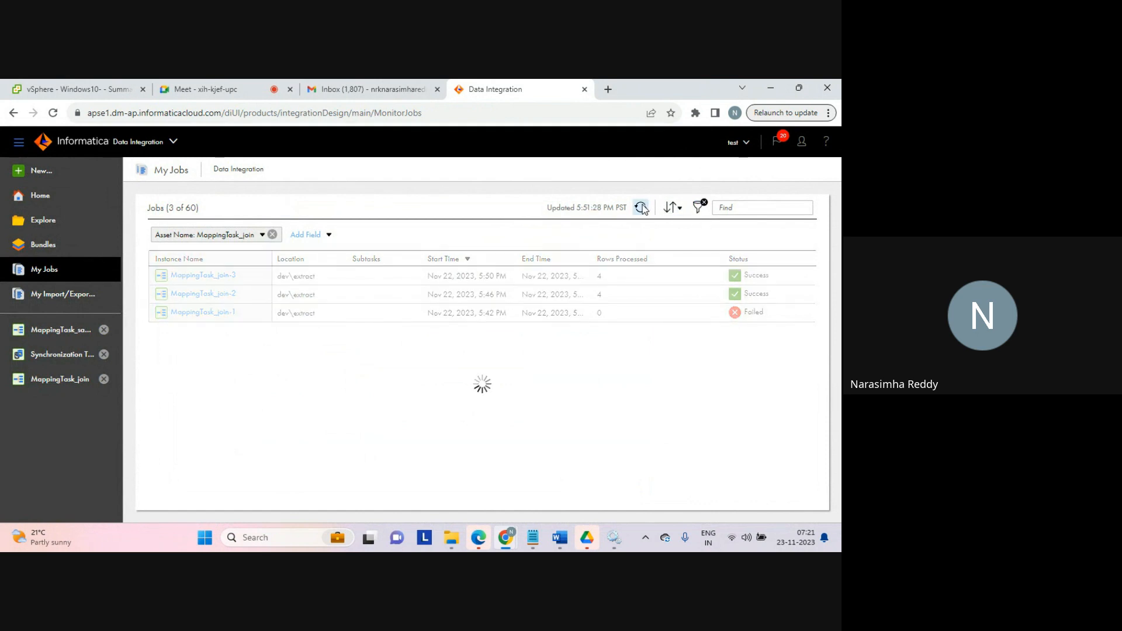
pyautogui.click(599, 276)
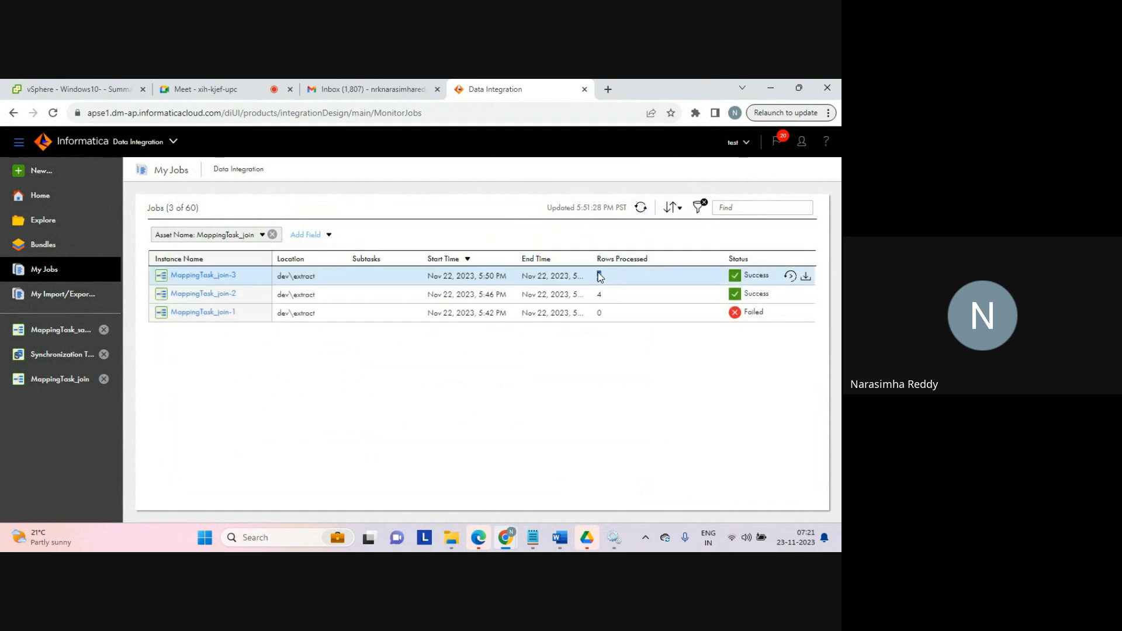
pyautogui.click(491, 392)
pyautogui.click(451, 538)
pyautogui.doubleClick(151, 192)
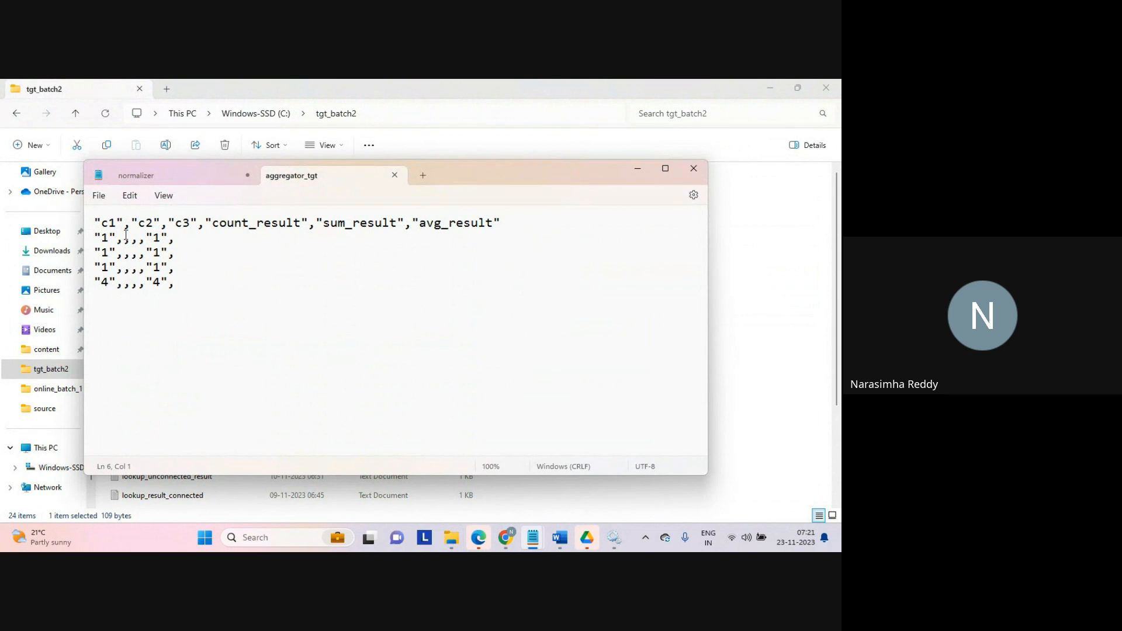
pyautogui.moveTo(100, 236); pyautogui.dragTo(193, 285)
pyautogui.click(193, 294)
pyautogui.click(395, 176)
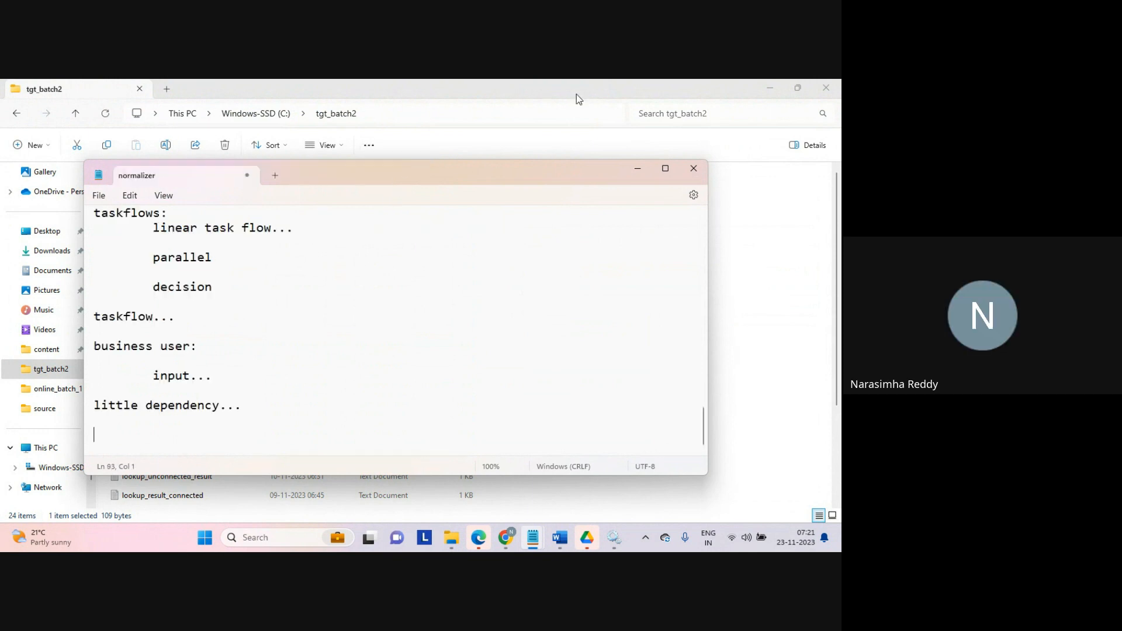
# Step: Switch back to the Google Meet tab
pyautogui.click(755, 190)
pyautogui.click(771, 89)
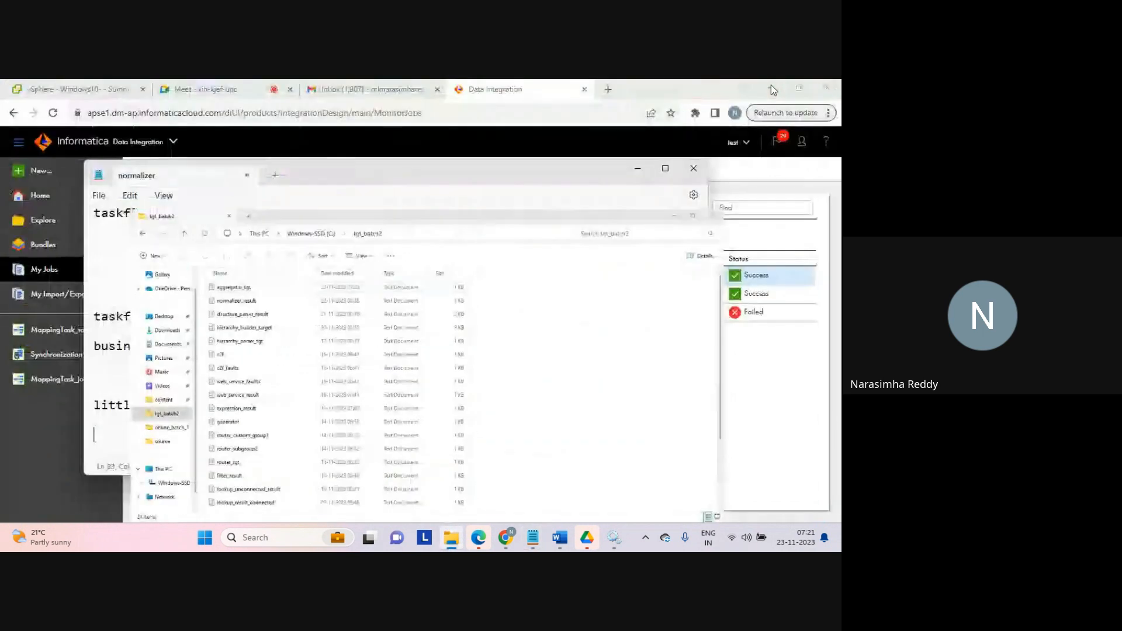
pyautogui.click(738, 173)
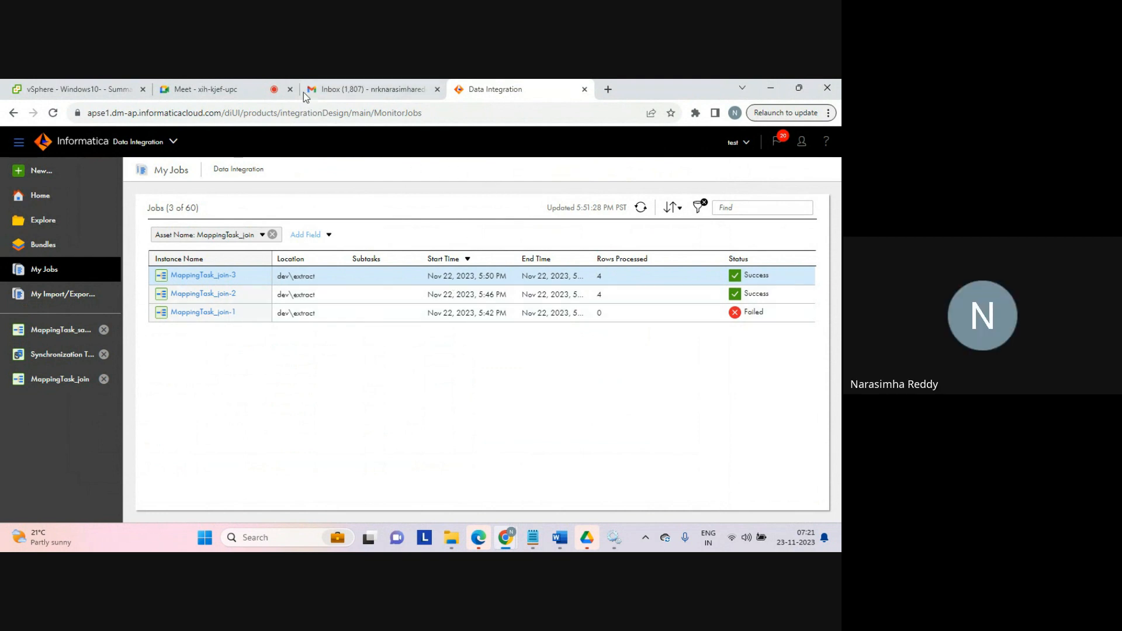
pyautogui.click(251, 90)
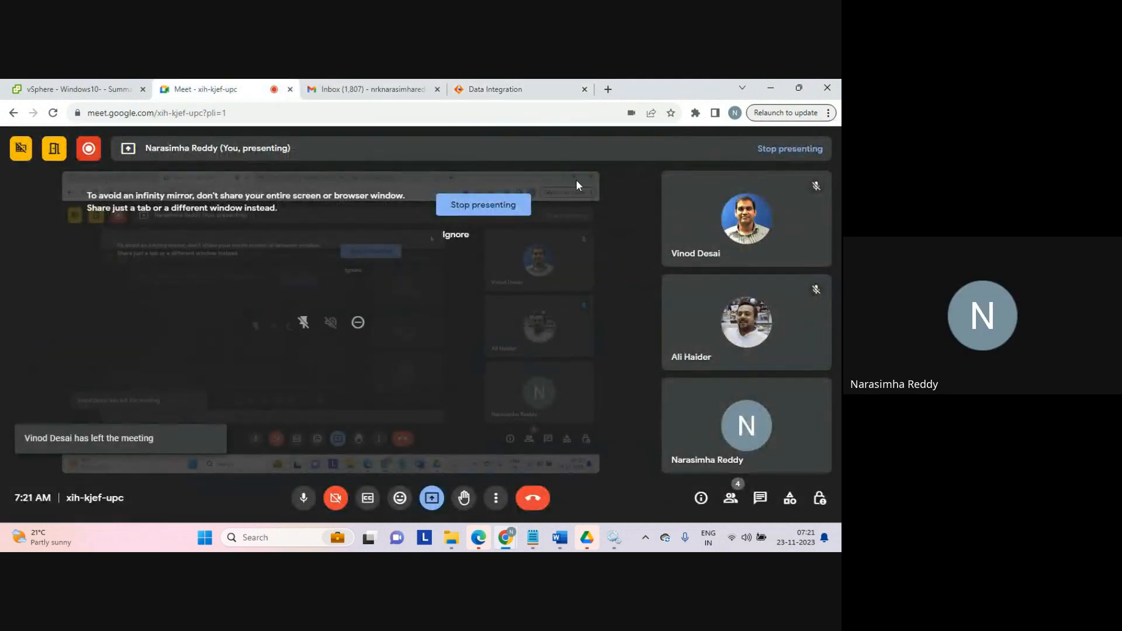